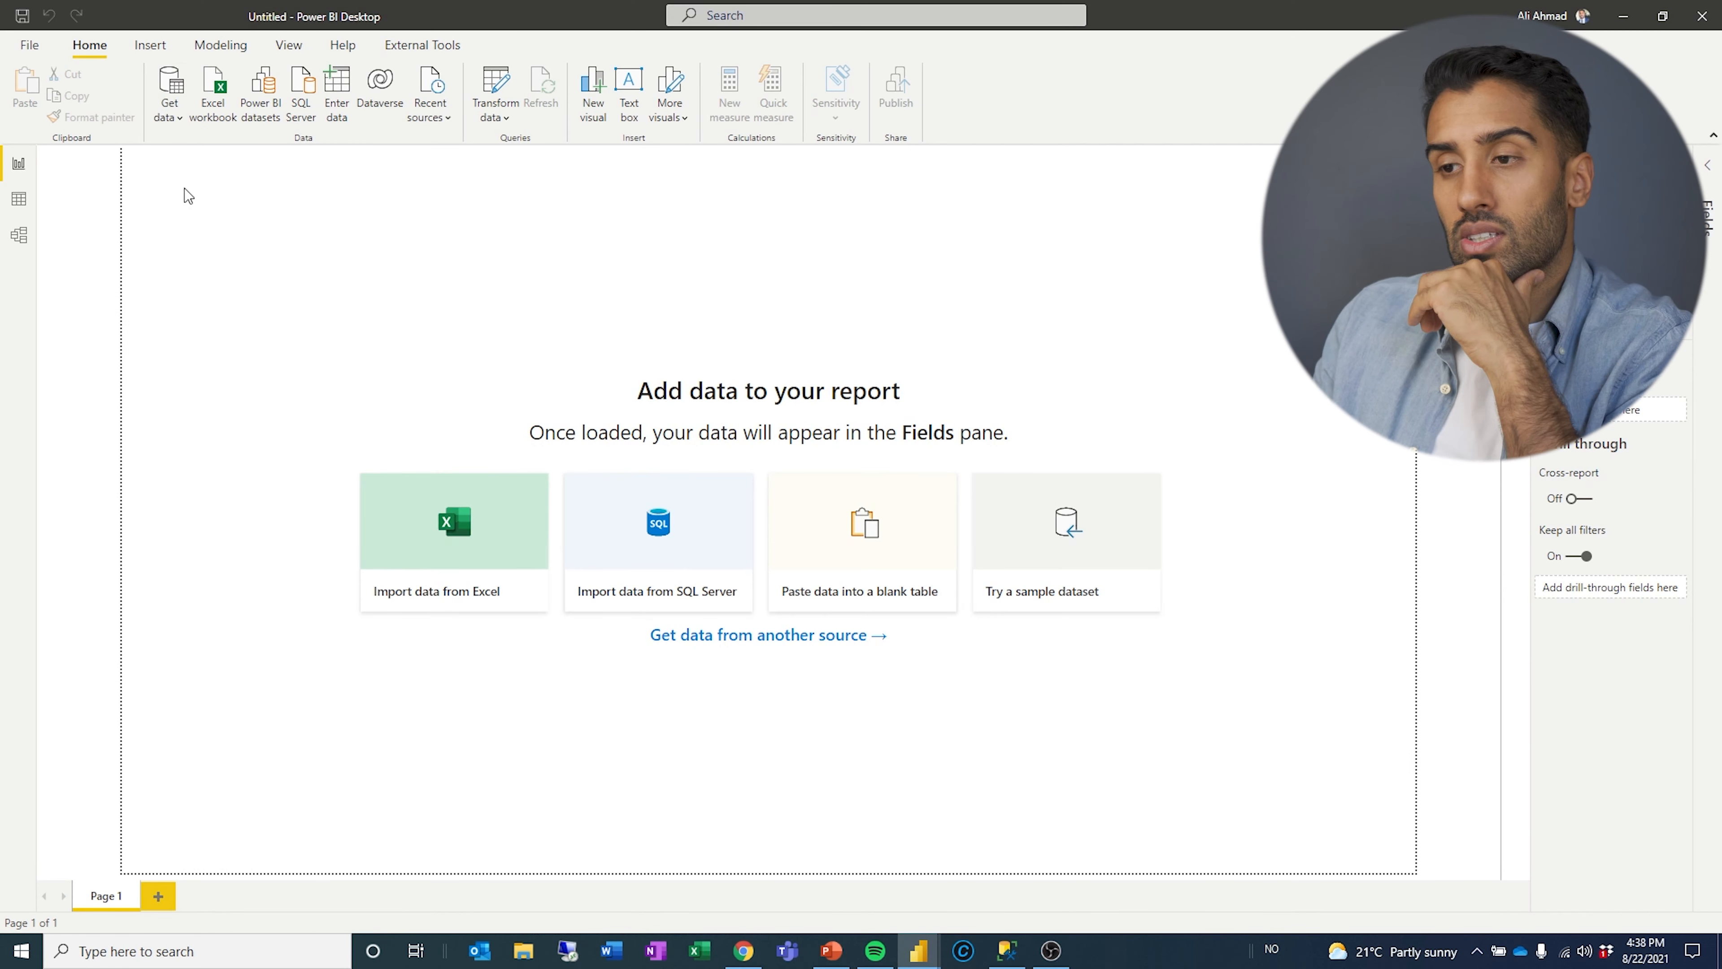
Start a SQL Server database import and copy the server's name from its properties in SQL Server Management Studio.
click(170, 109)
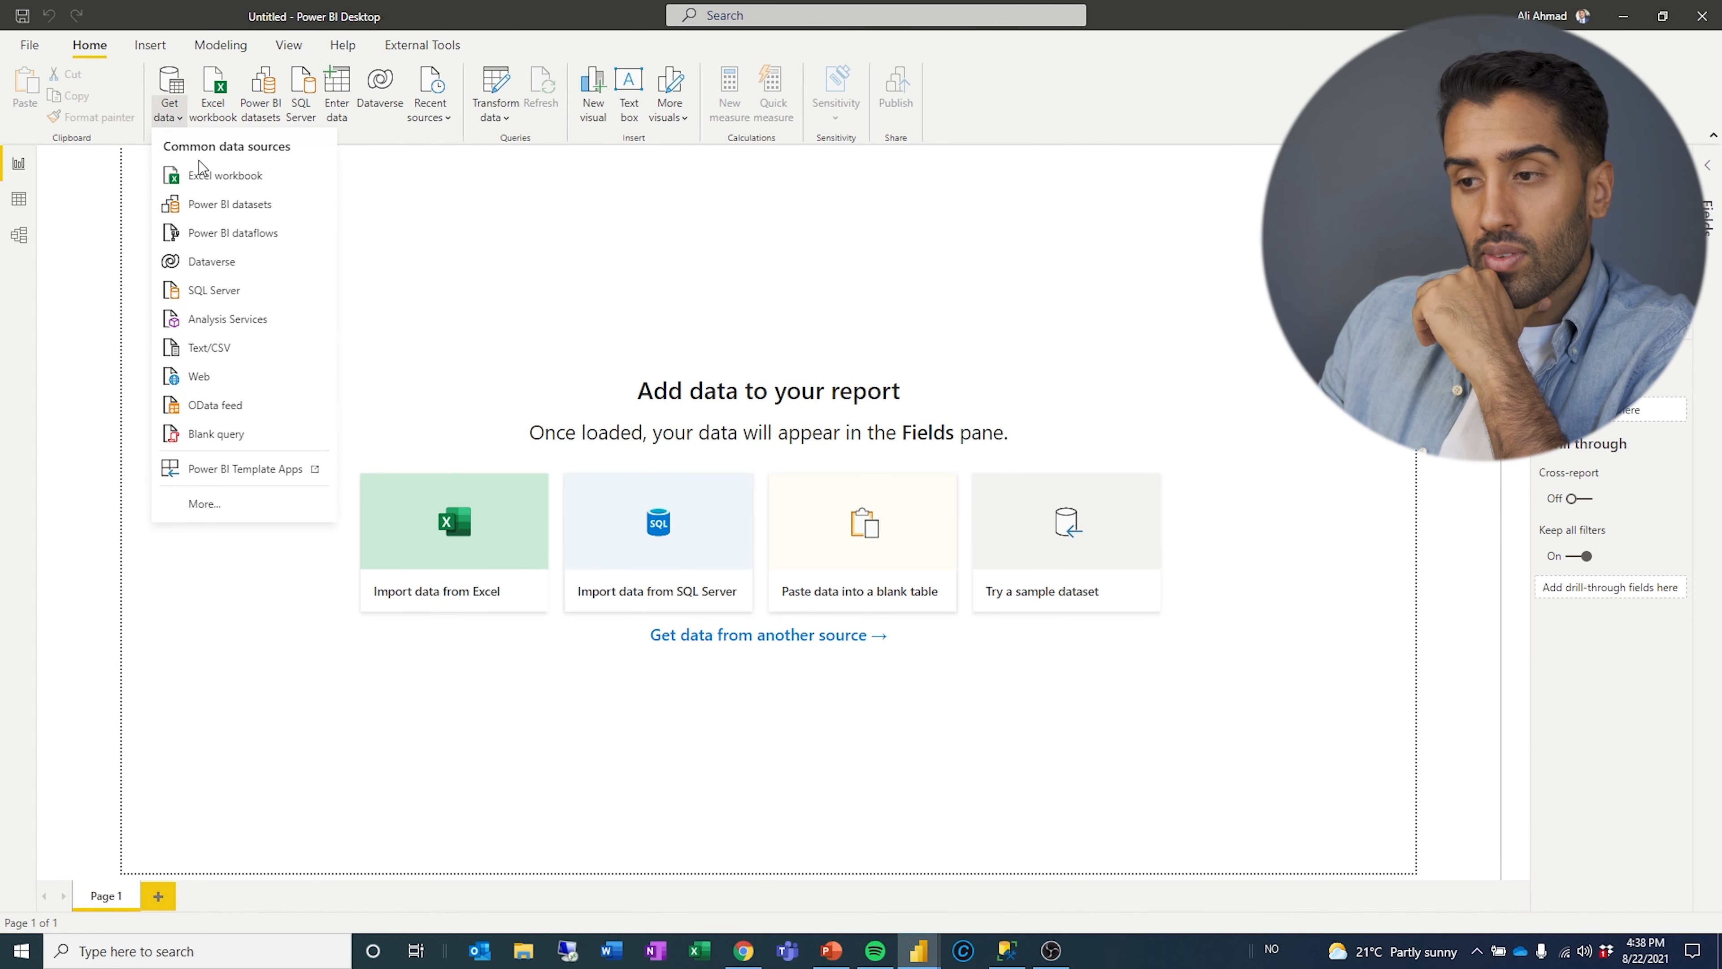
click(248, 290)
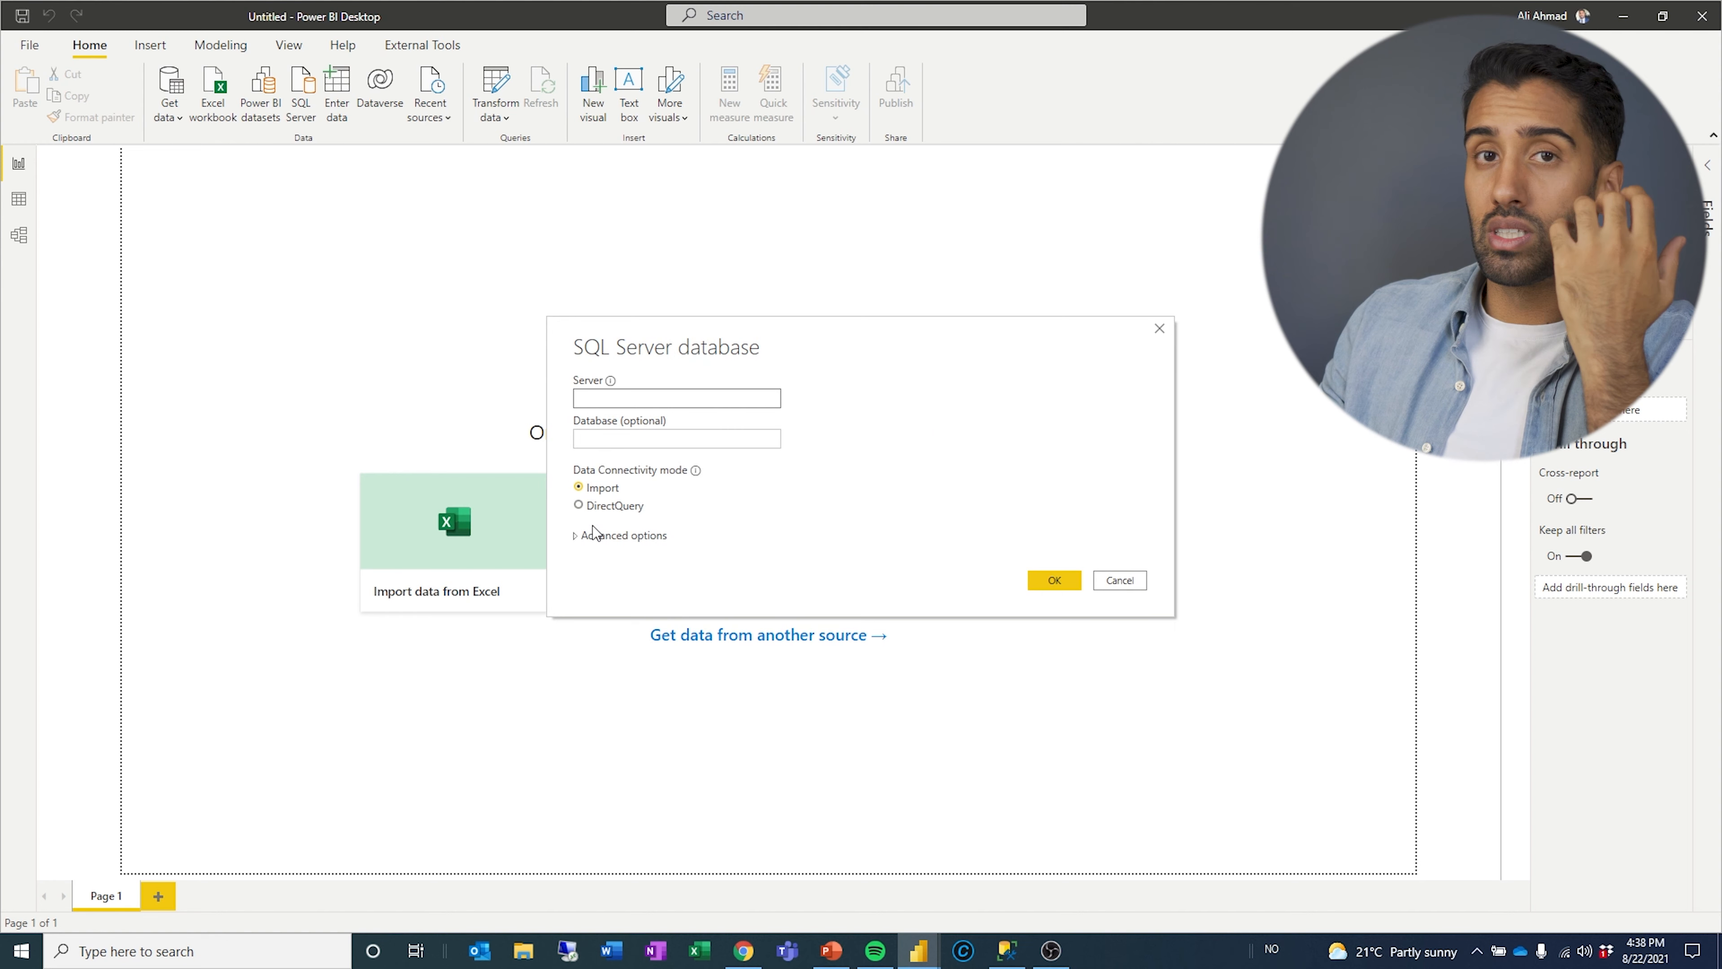
click(1011, 952)
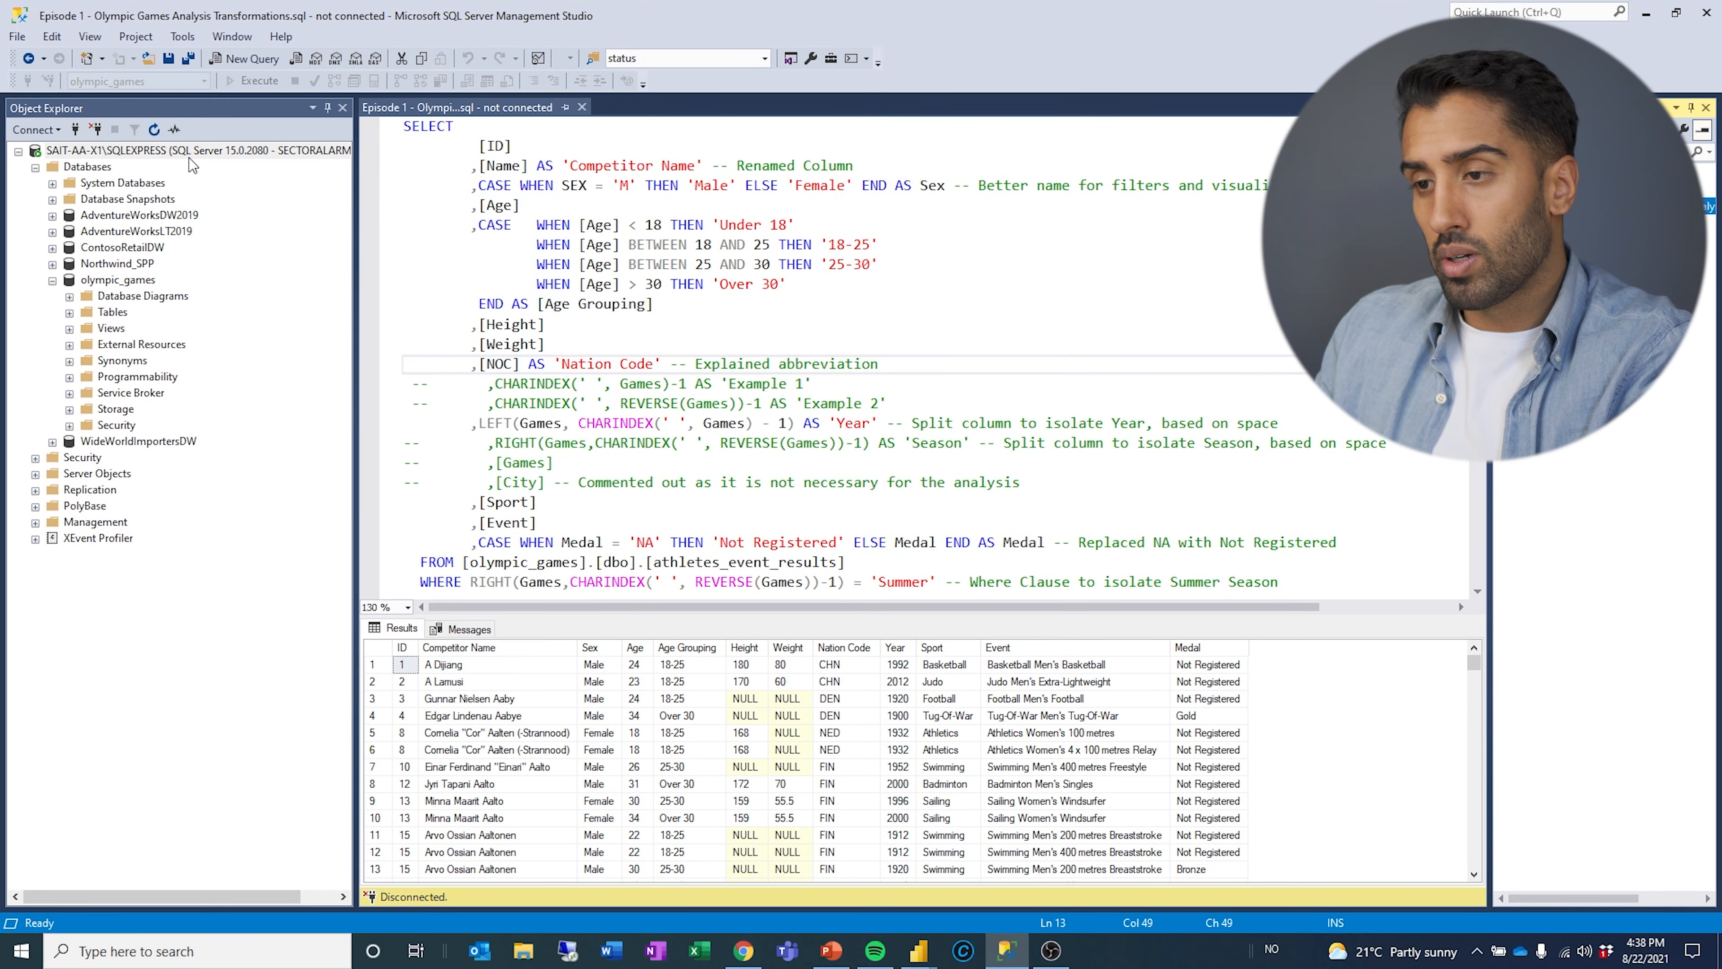
right_click(383, 301)
click(246, 515)
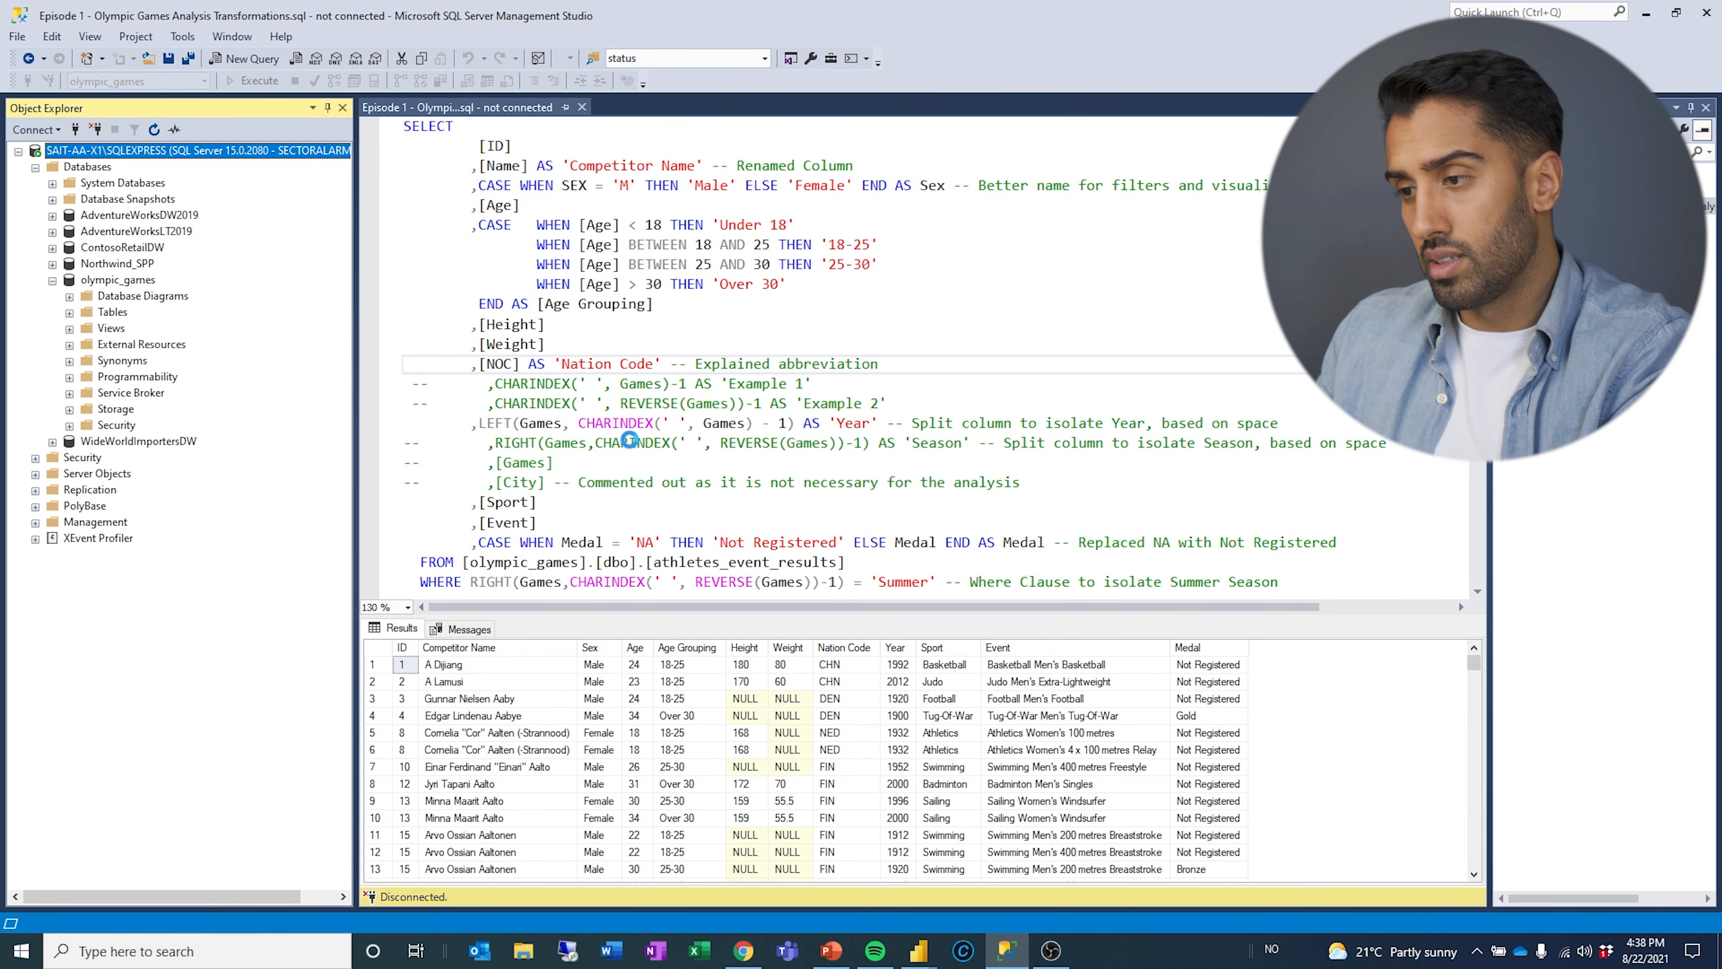
click(1080, 276)
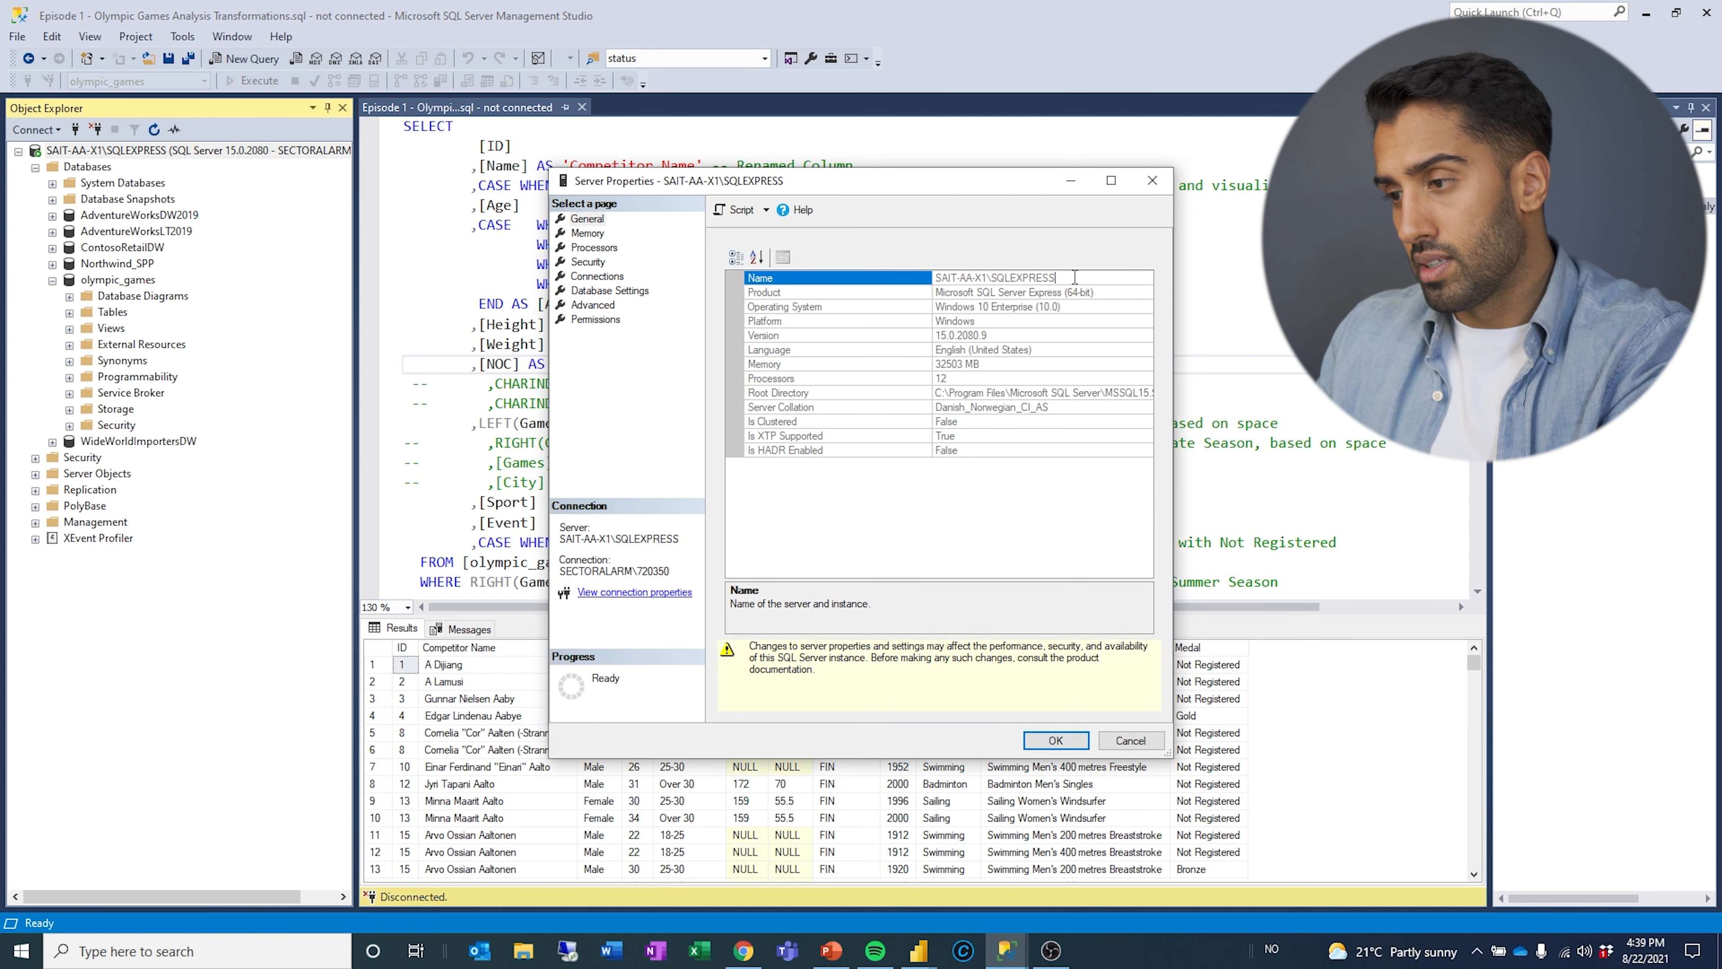
drag(1075, 277, 923, 277)
key(ctrl+c)
key(Escape)
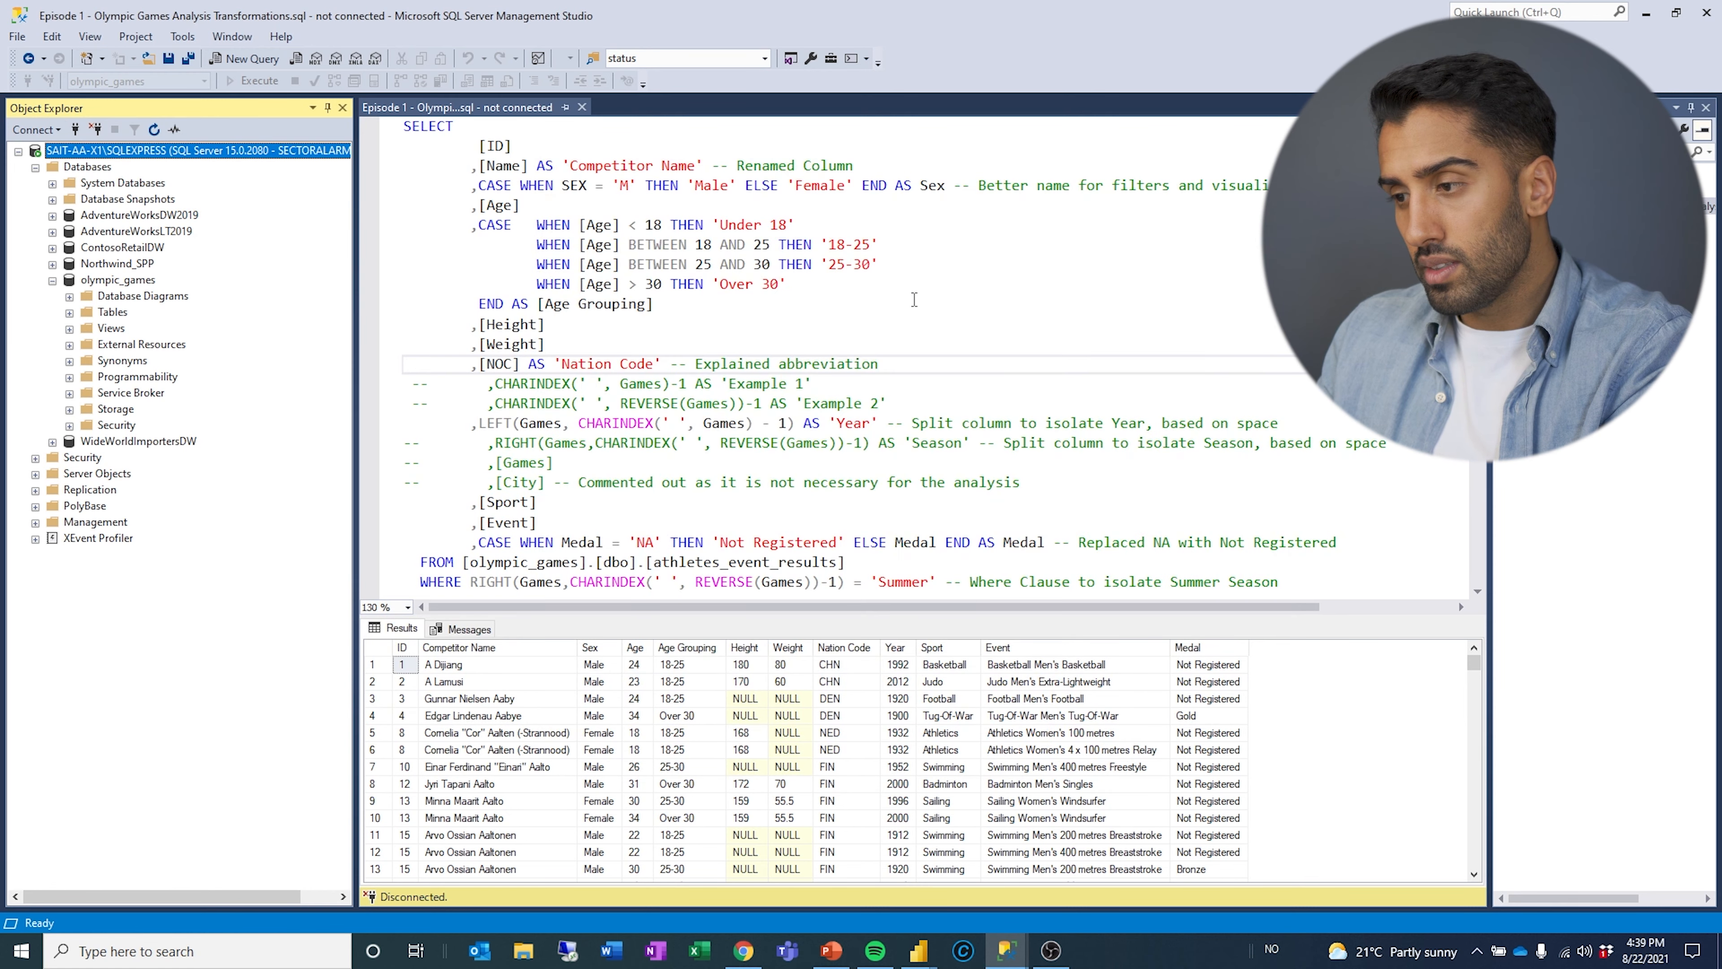
Return to the untitled Power BI Desktop report and enter SAIT-AA-X1\SQLEXPRESS as the server for the SQL Server connection.
mouse_move(919, 950)
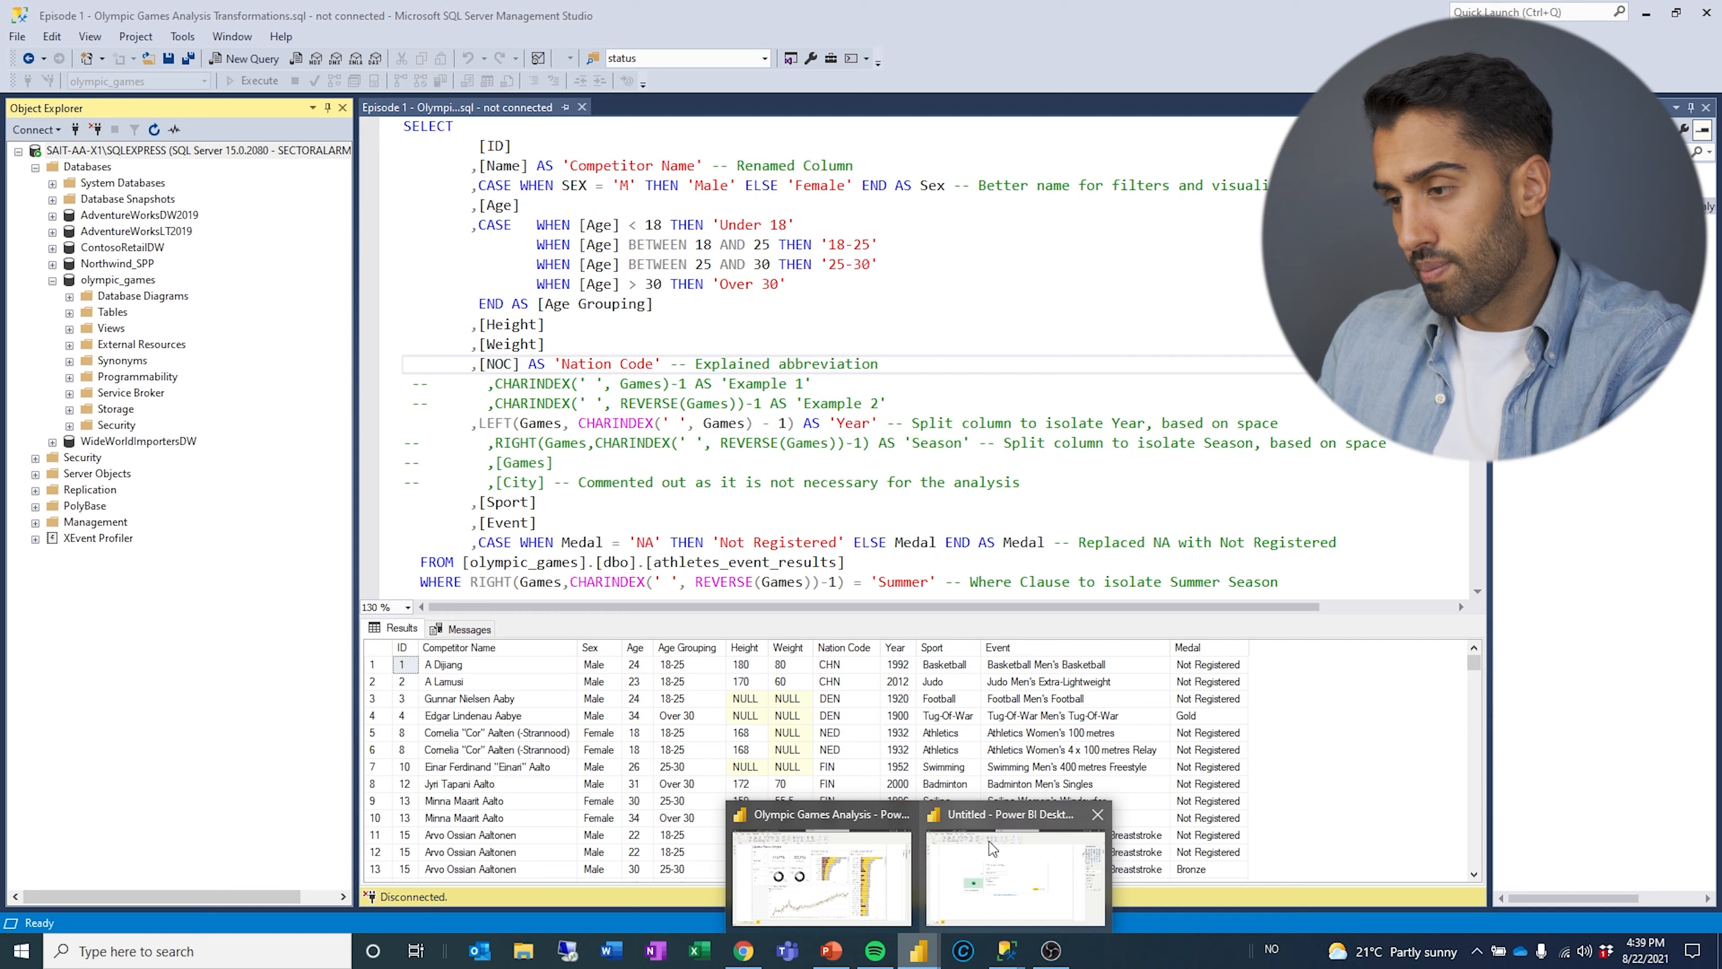
click(994, 849)
key(ctrl+v)
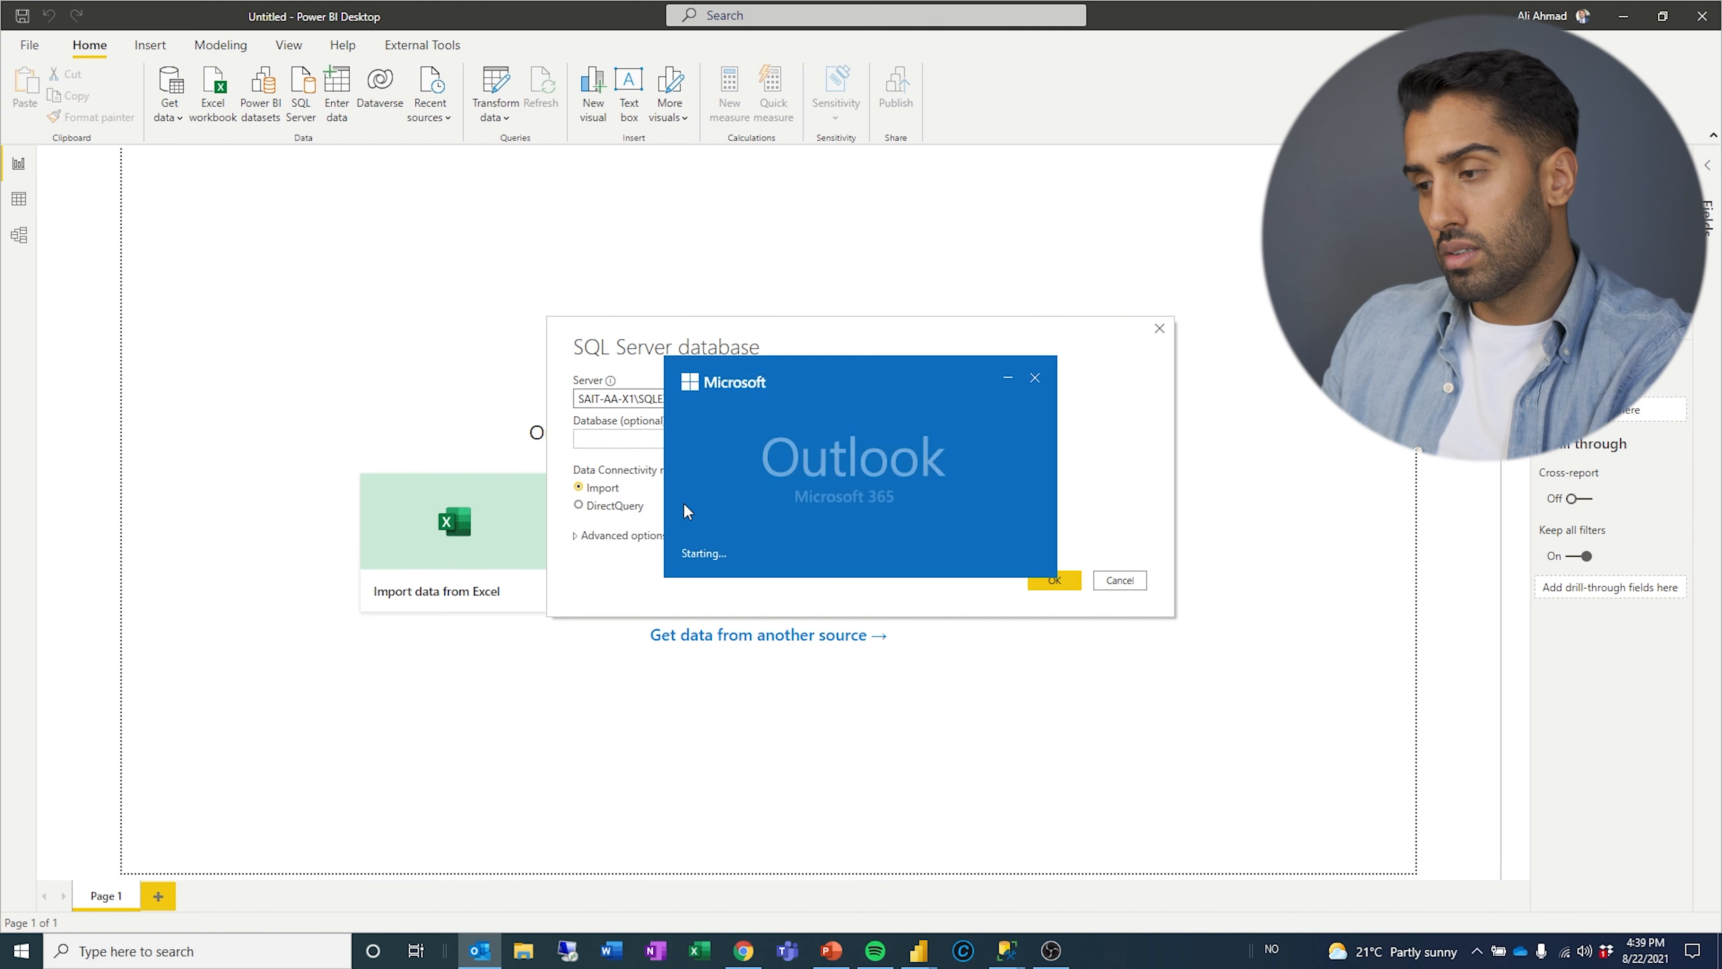
click(1034, 386)
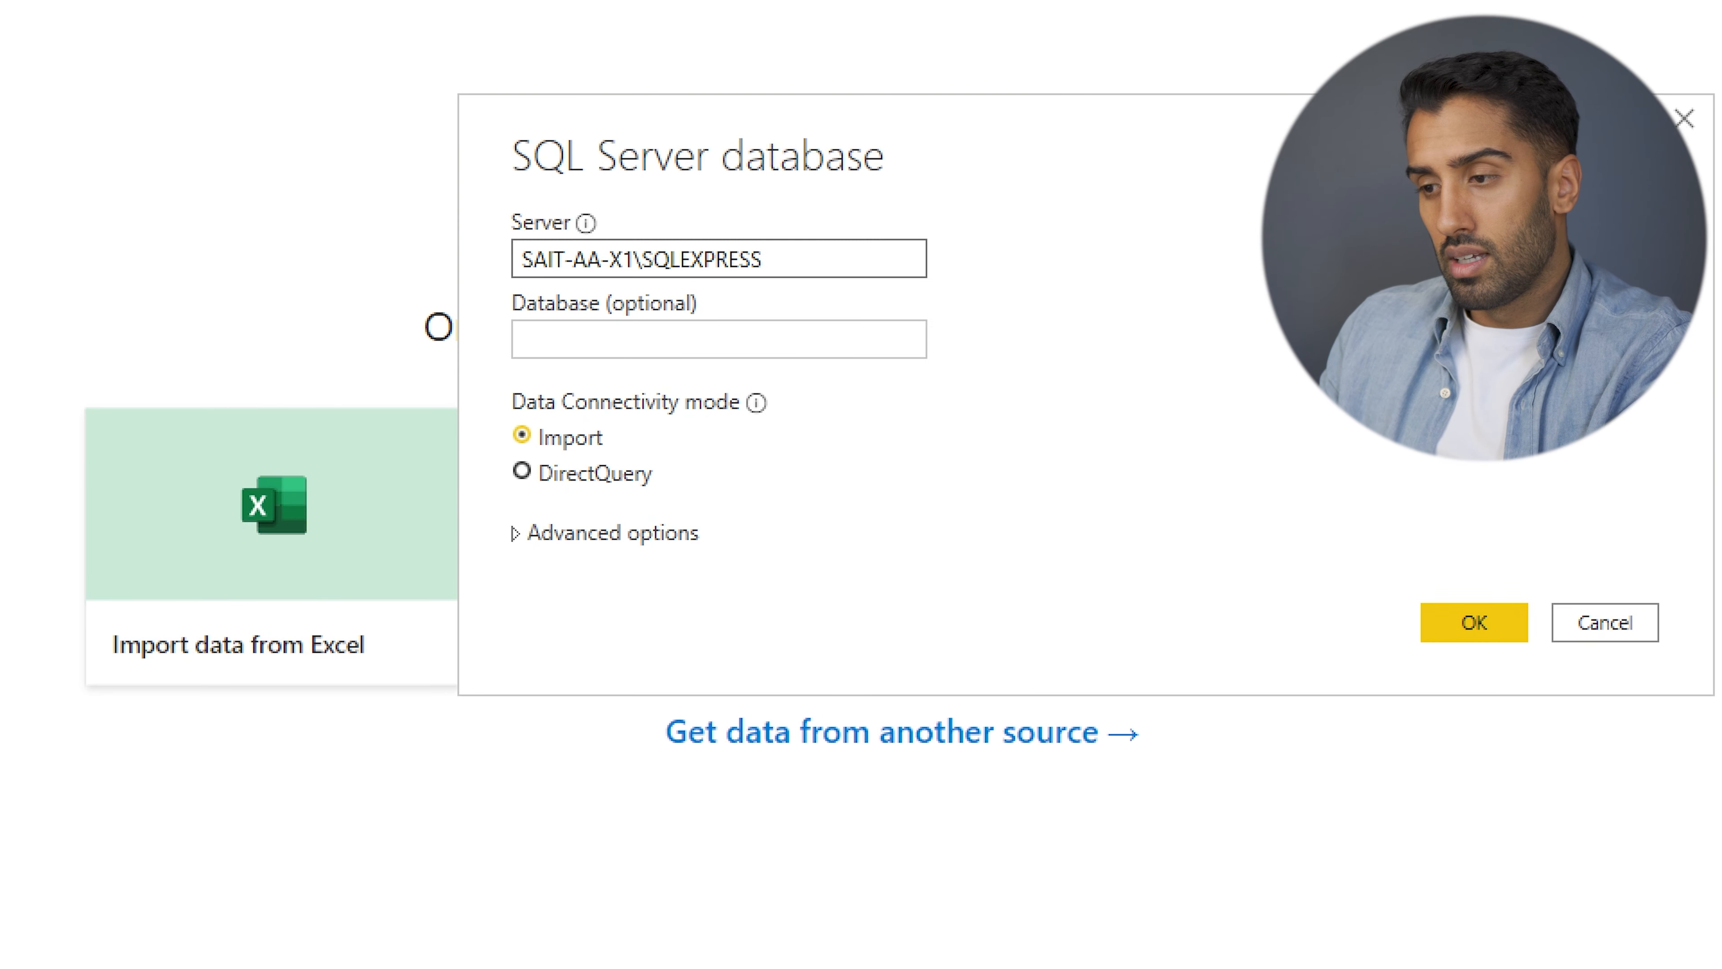
mouse_move(580, 470)
mouse_down()
mouse_move(528, 471)
mouse_move(461, 532)
mouse_move(618, 486)
mouse_move(558, 456)
mouse_up()
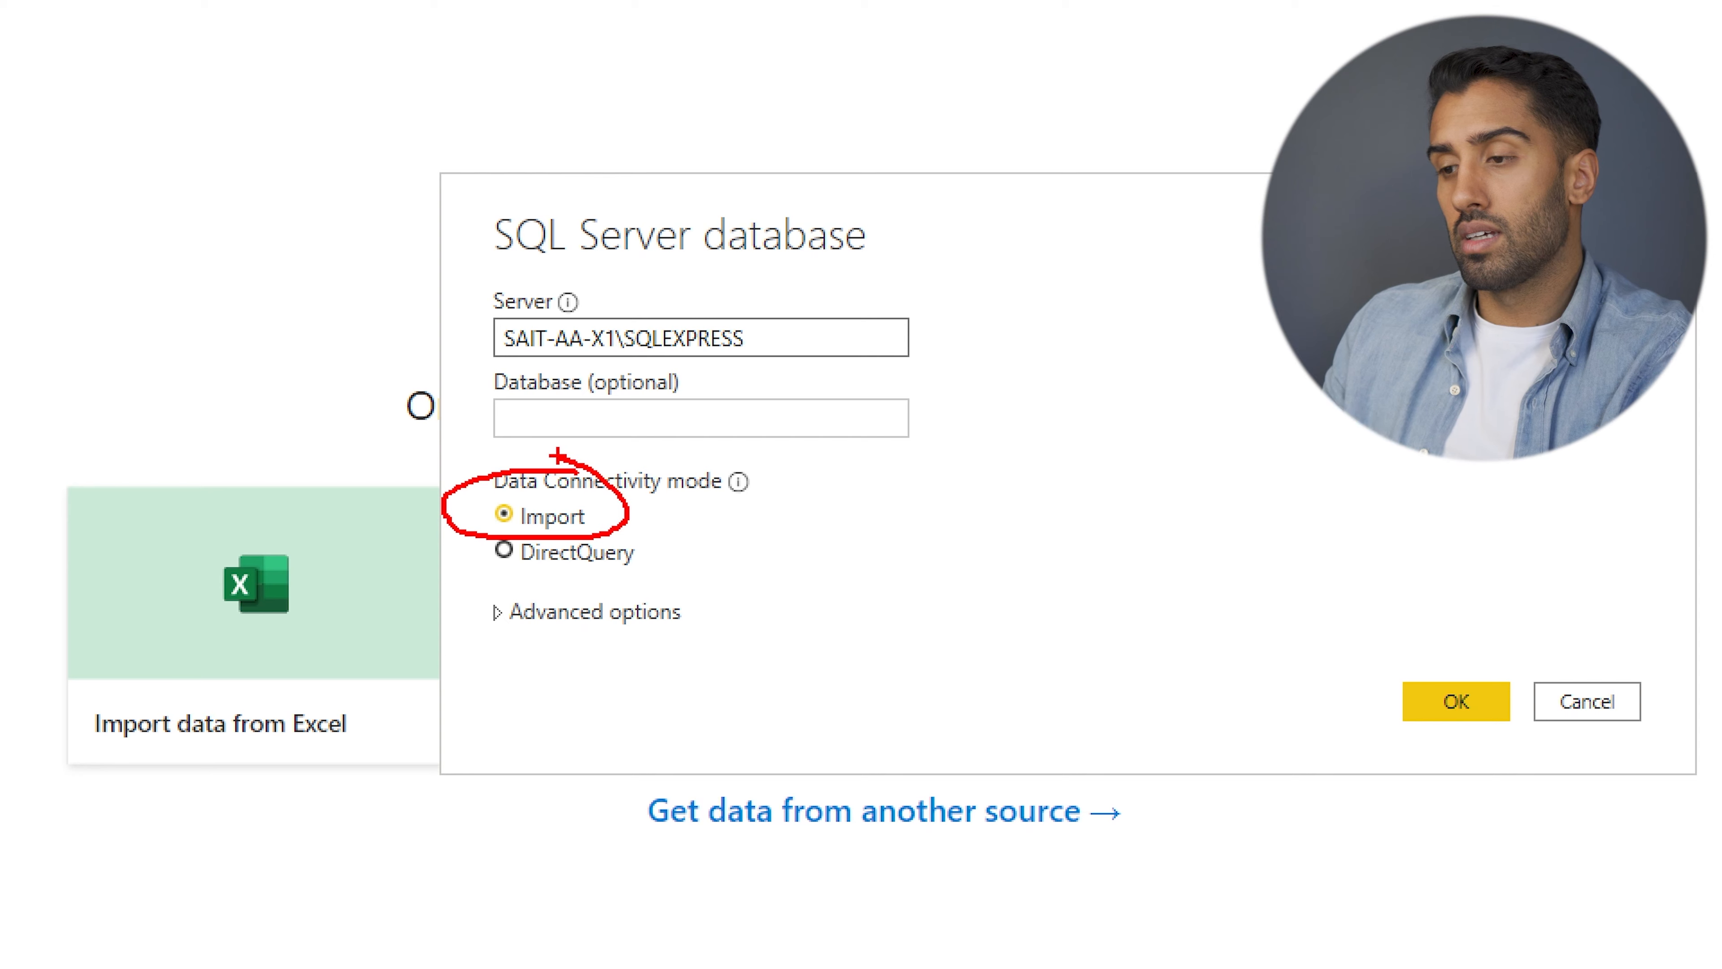
key(Escape)
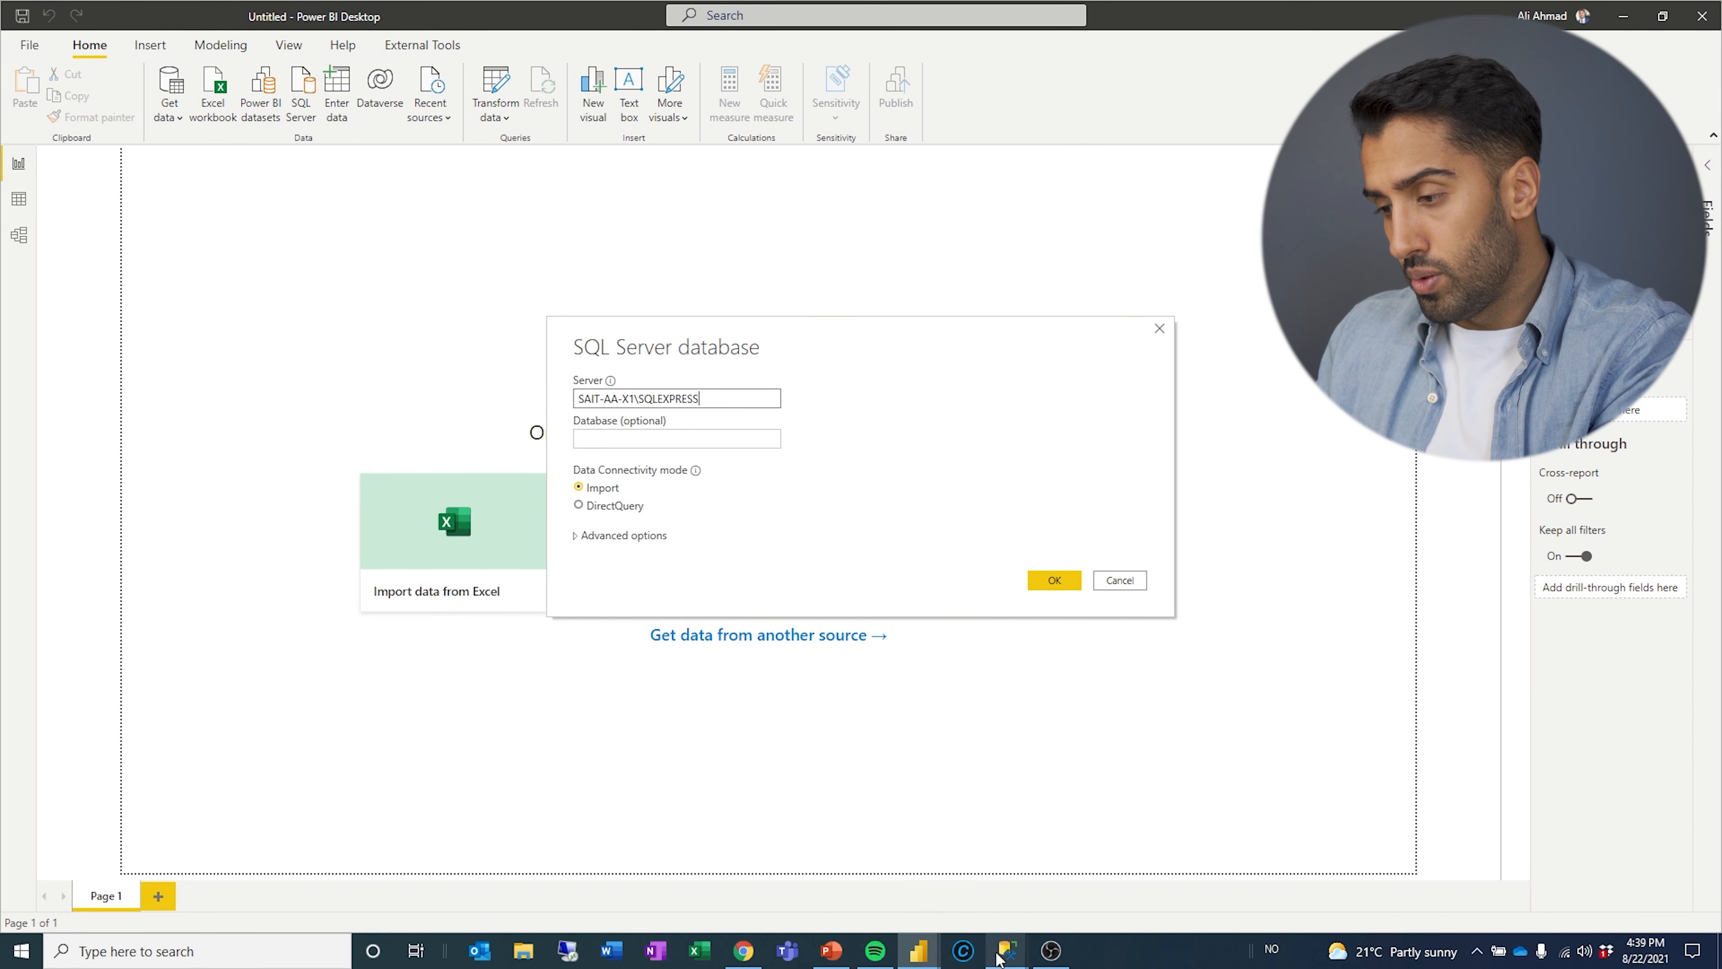
Look up the database name in SQL Server Management Studio and set the connection's database to olympic_games in Power BI Desktop.
mouse_move(1007, 949)
click(939, 889)
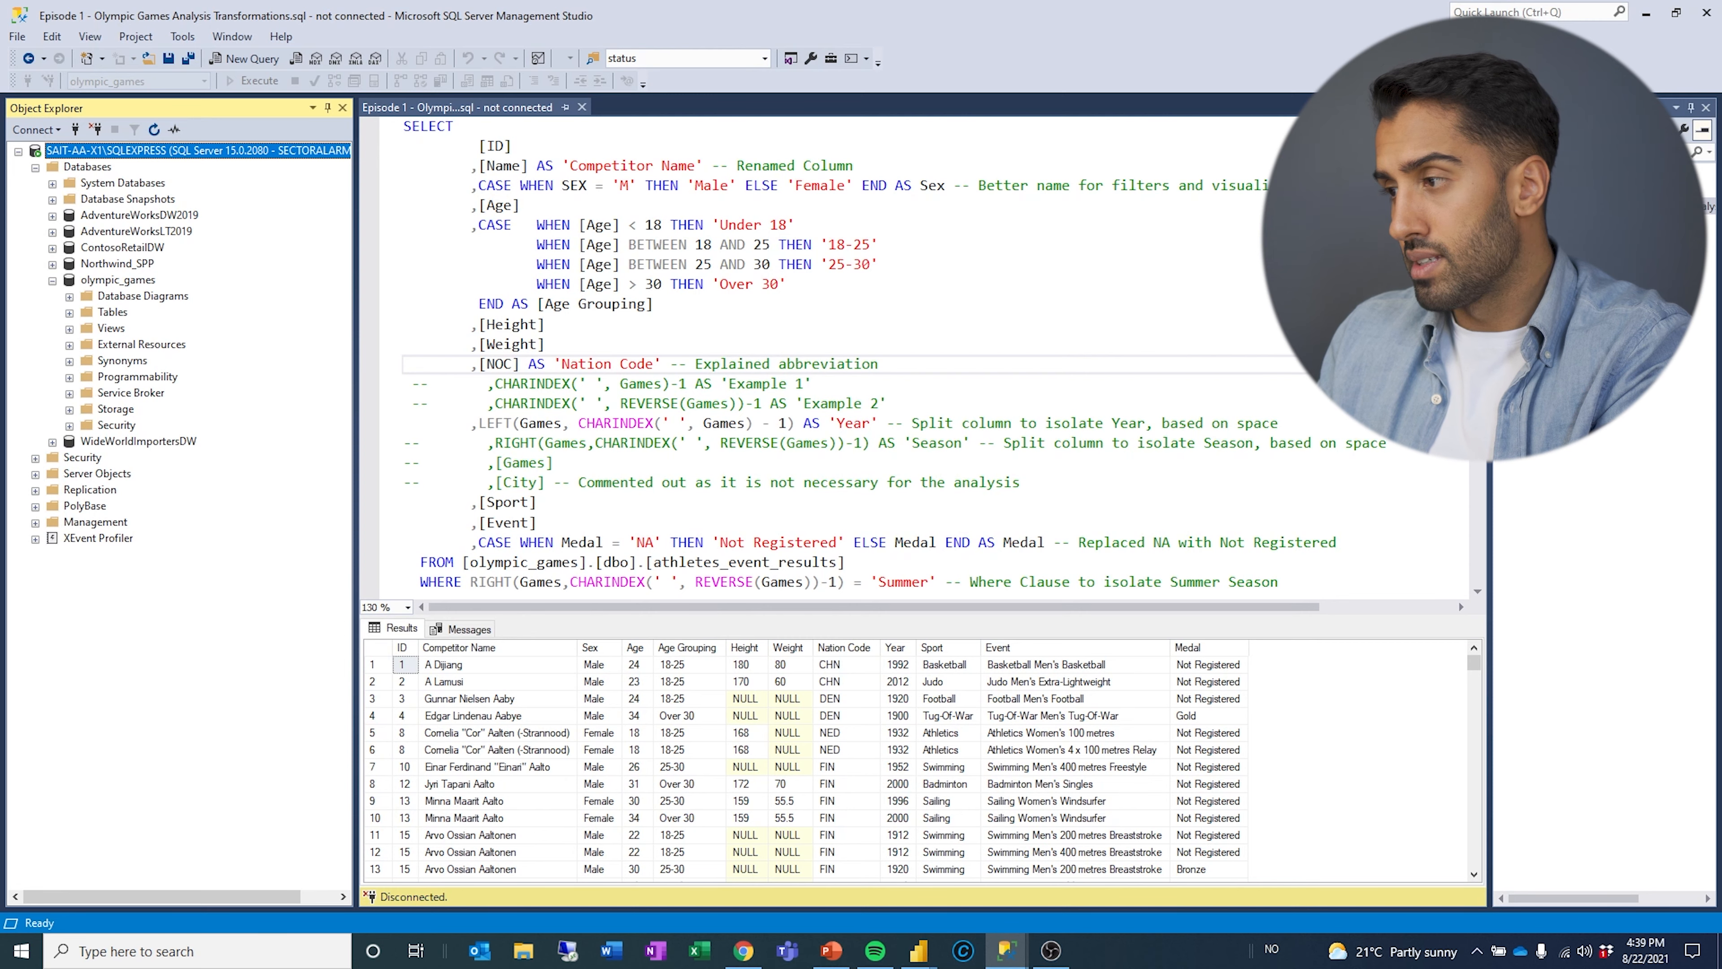
click(1646, 12)
click(704, 440)
text(olympic_games)
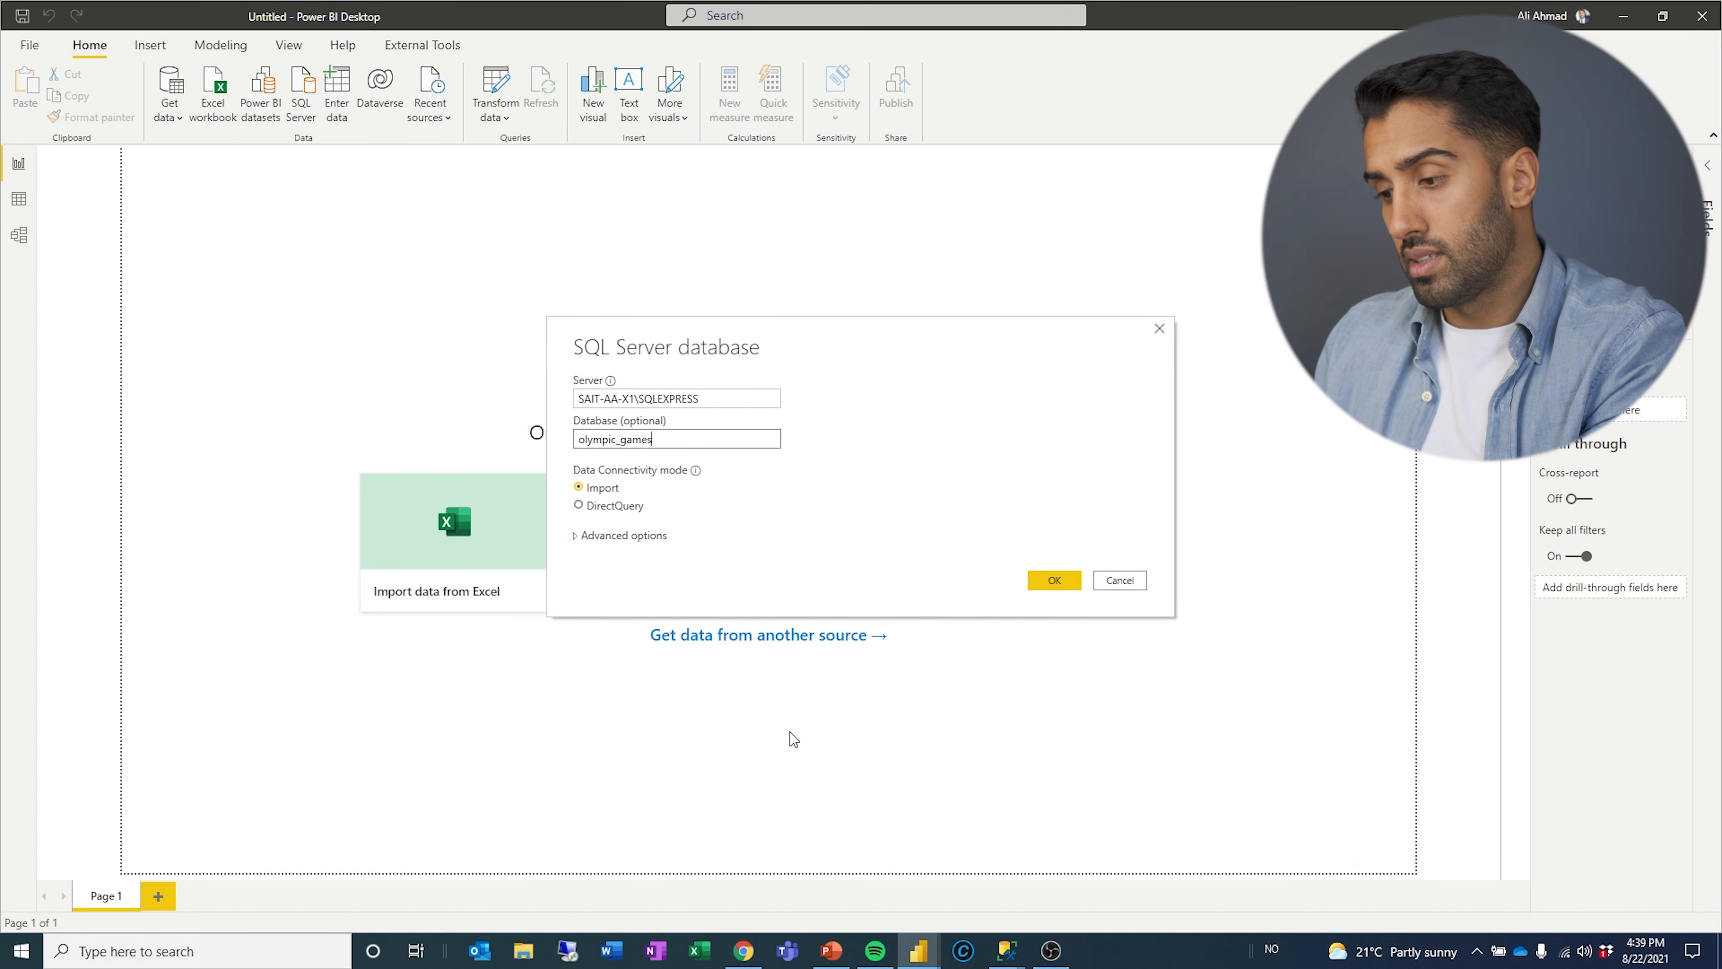
Switch to SQL Server Management Studio and copy the entire SELECT query from the Olympic Games transformations script.
mouse_move(1007, 950)
click(969, 887)
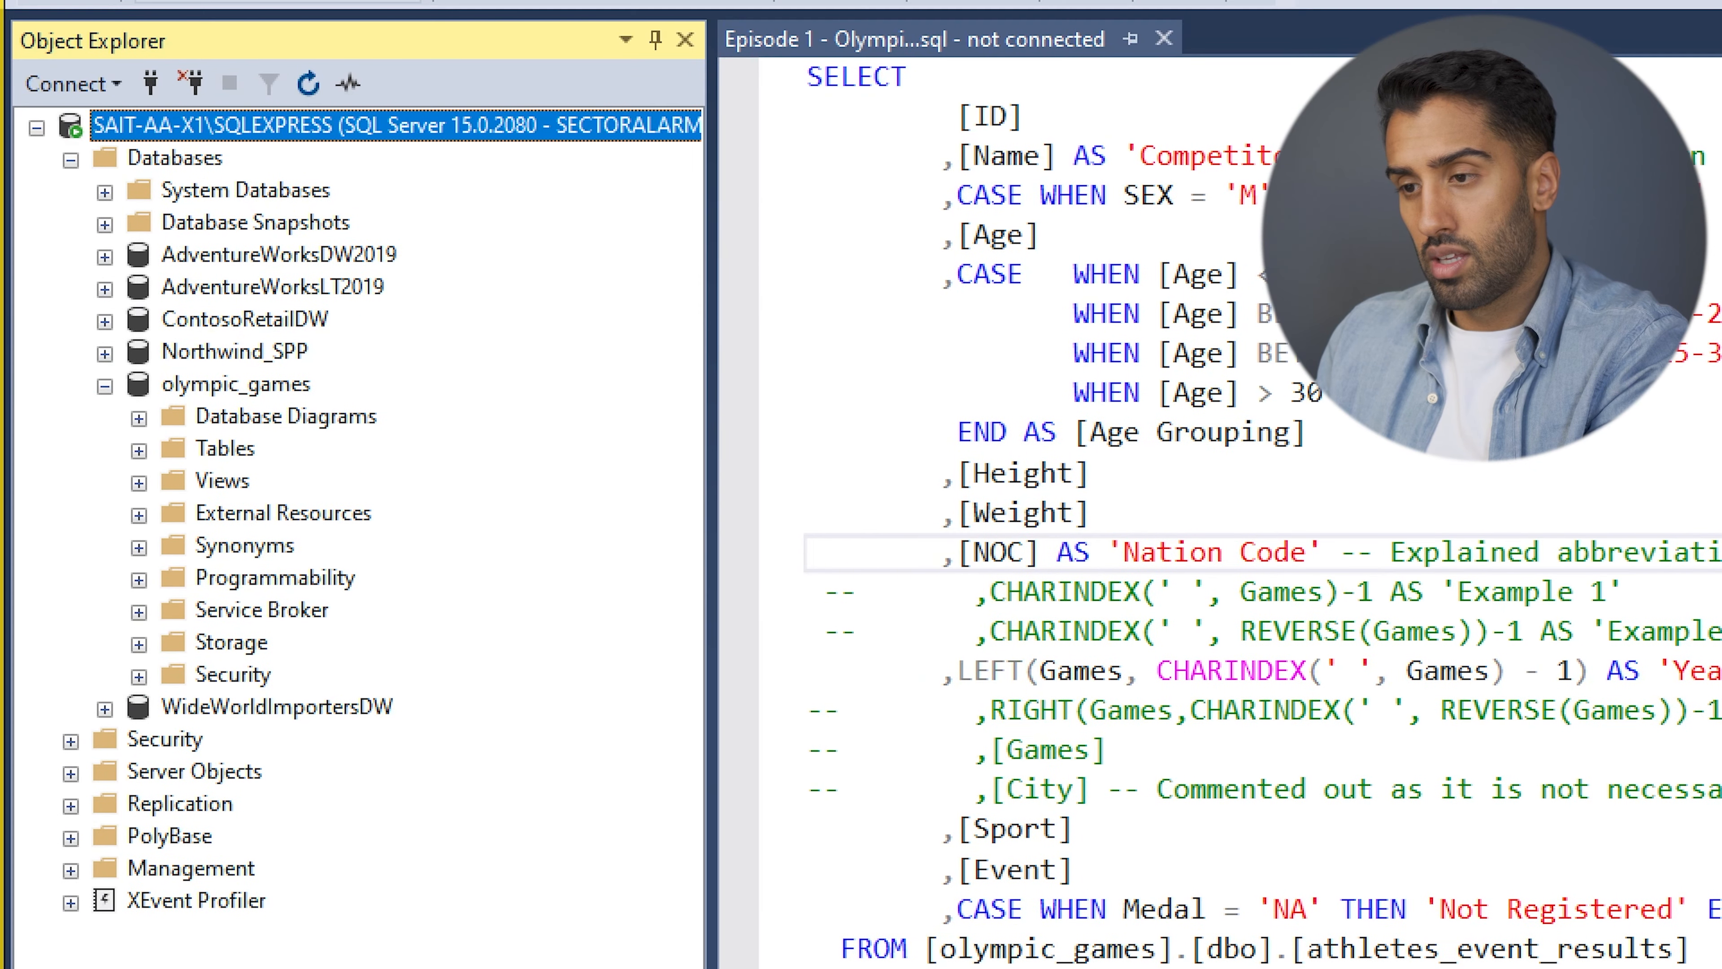
mouse_move(383, 360)
mouse_down()
mouse_move(102, 360)
mouse_move(162, 401)
mouse_move(392, 341)
mouse_up()
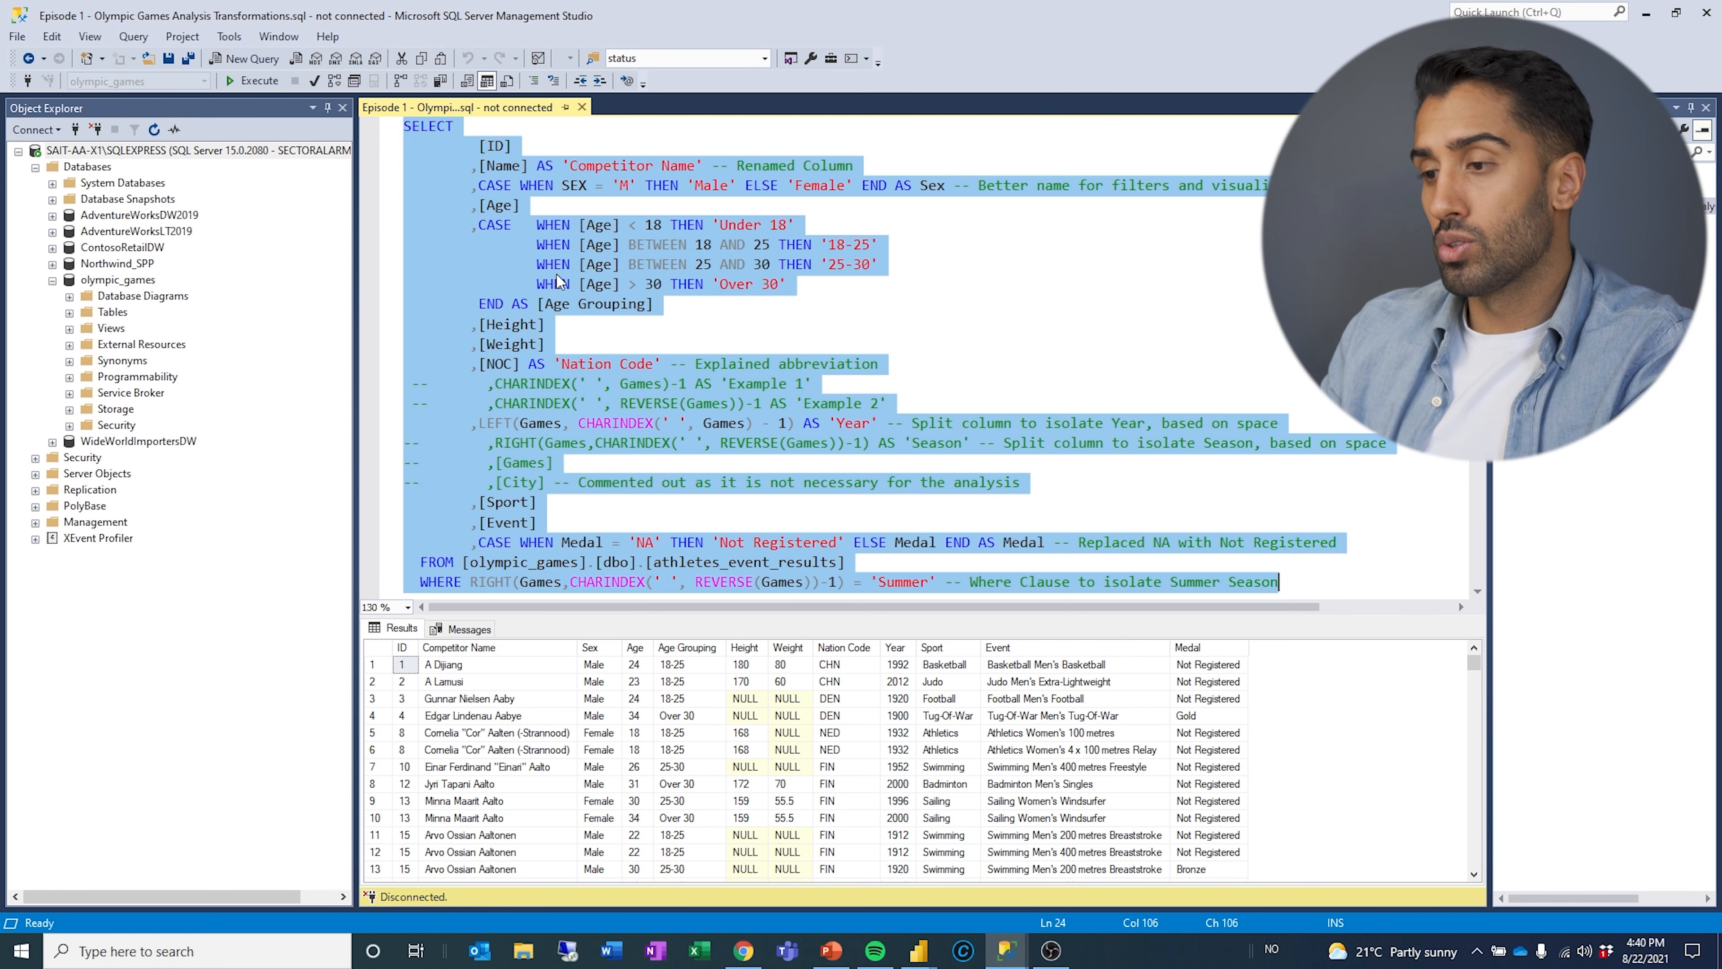
Back in Power BI Desktop, expand the connection's advanced options and paste the copied query as the SQL statement.
key(alt+Tab)
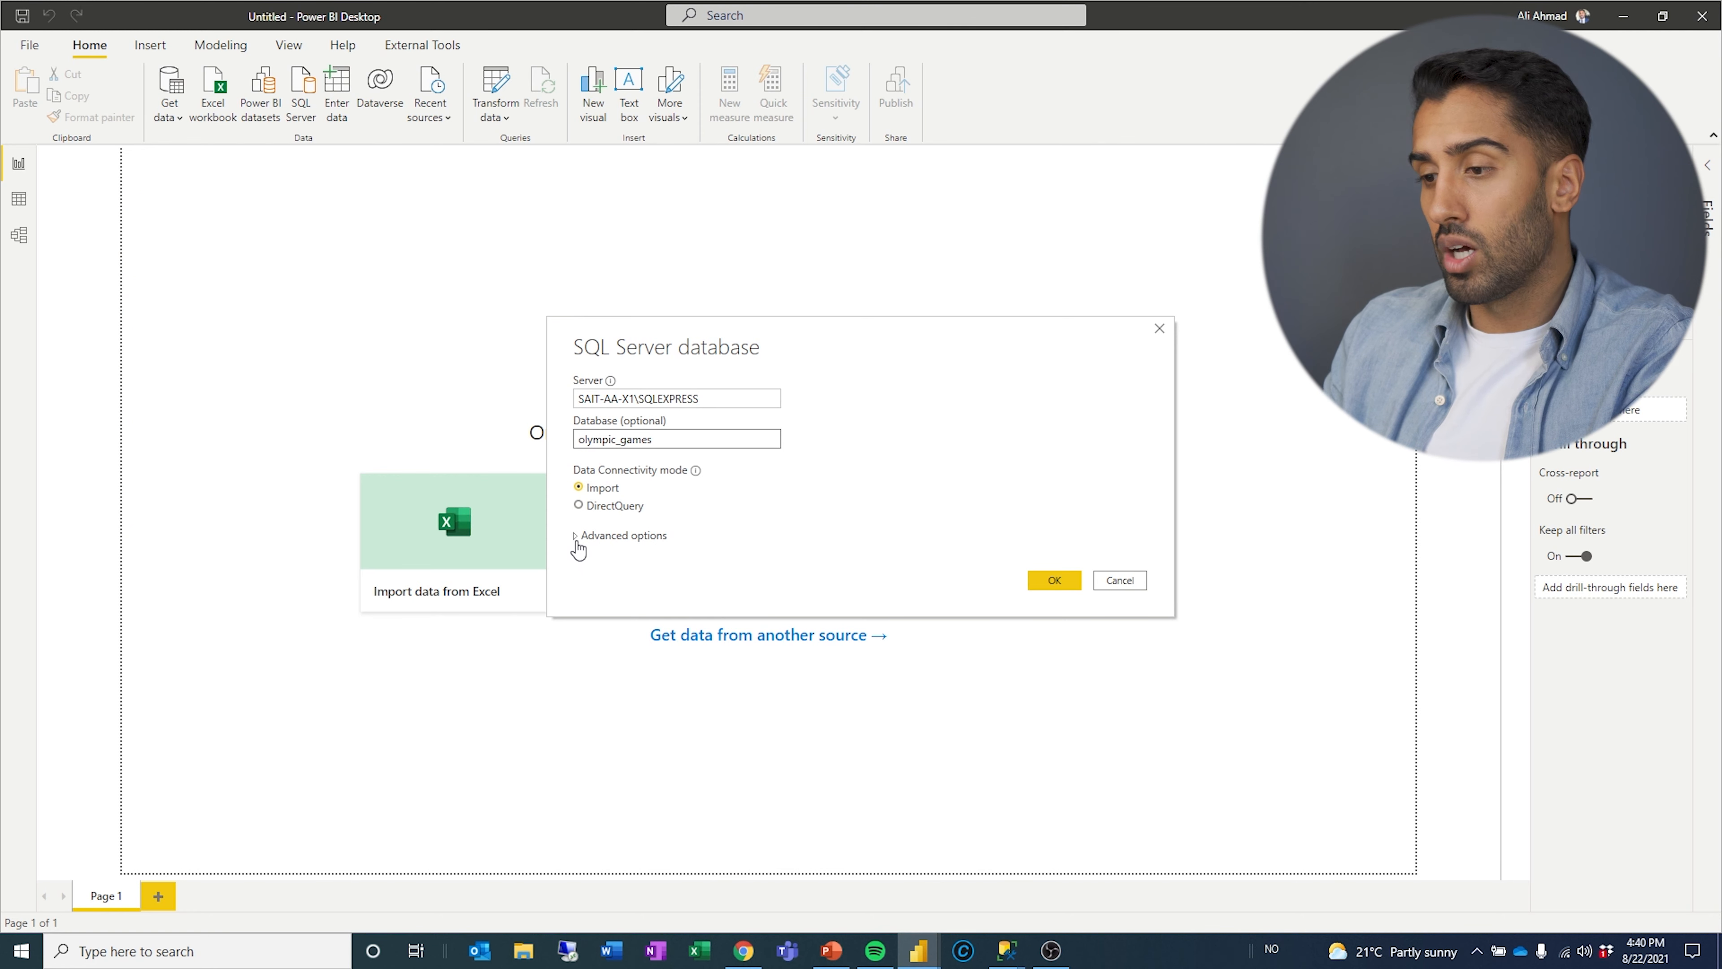
click(578, 537)
click(647, 634)
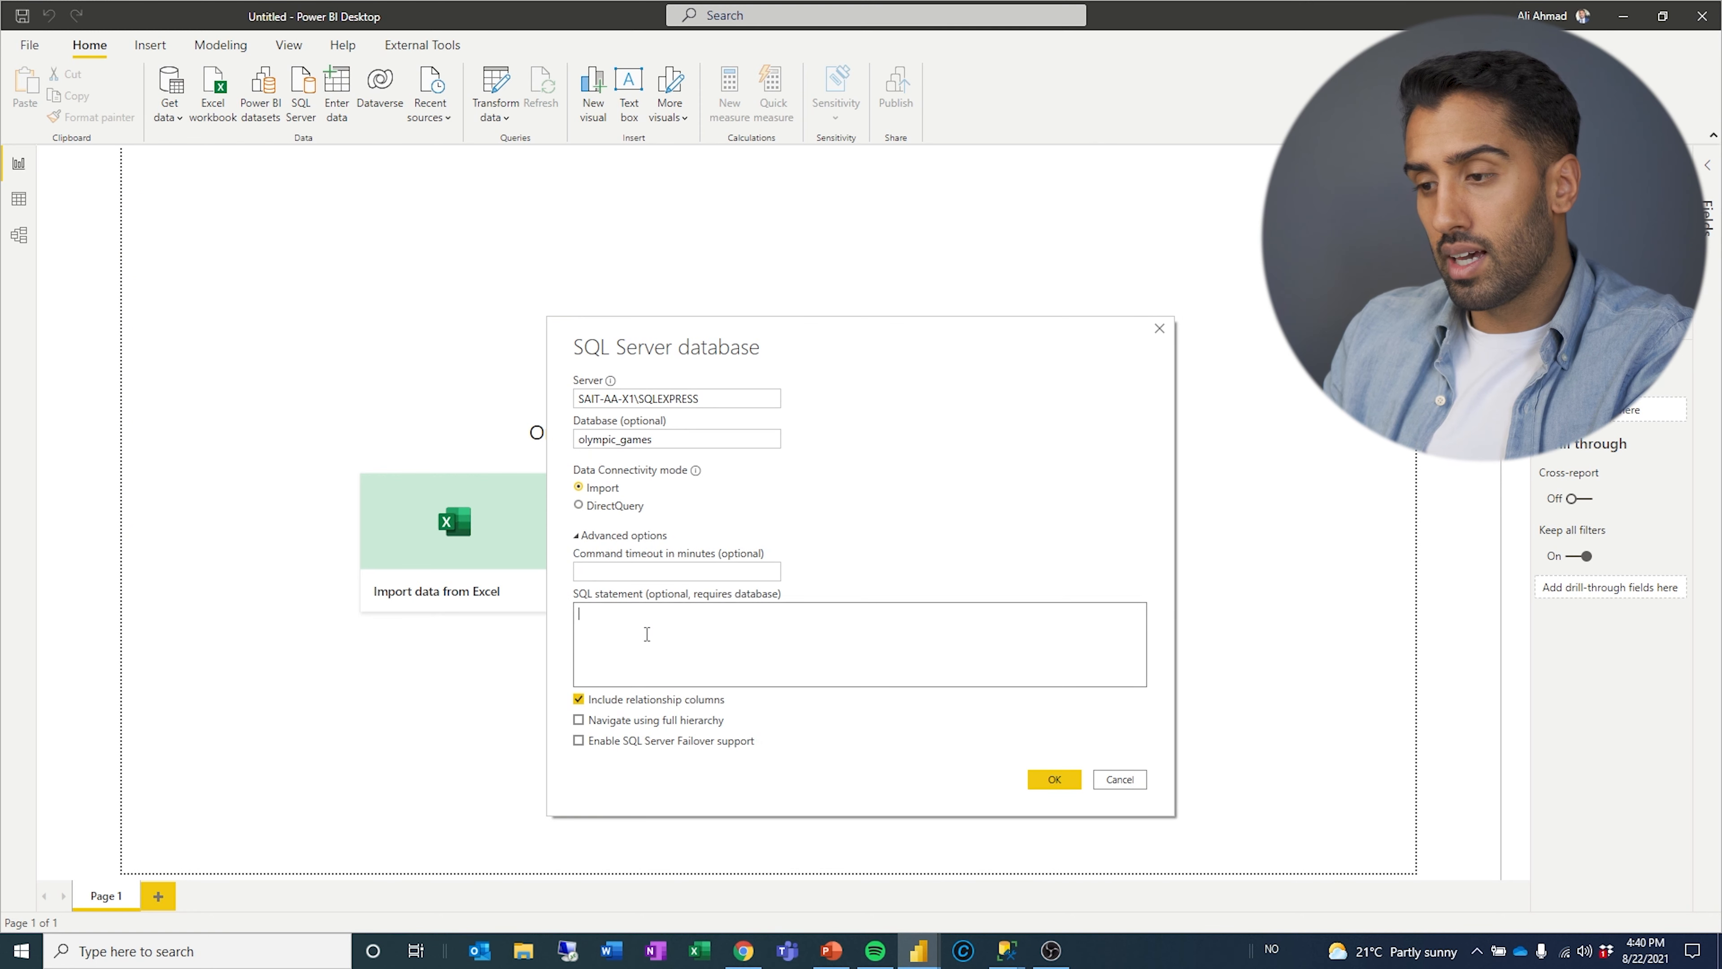
key(ctrl+v)
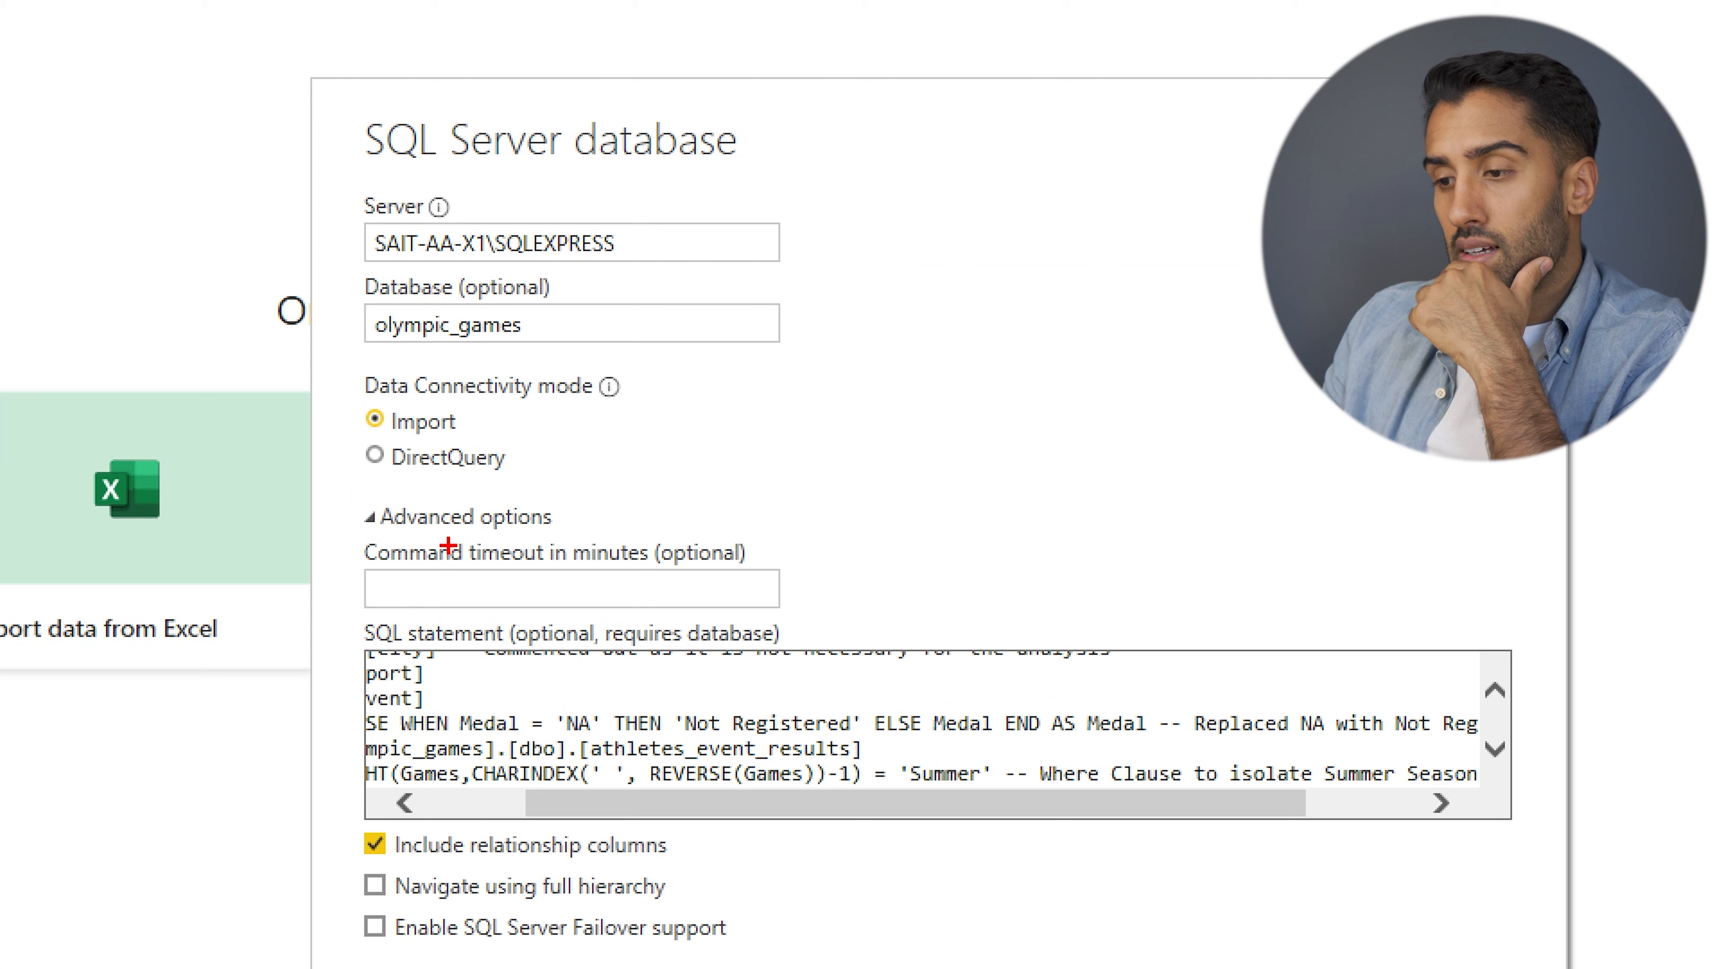
mouse_move(800, 613)
mouse_down()
mouse_move(655, 618)
mouse_move(620, 664)
mouse_move(831, 620)
mouse_move(786, 605)
mouse_up()
mouse_move(1016, 410)
mouse_down()
mouse_move(962, 378)
mouse_move(817, 344)
mouse_move(916, 344)
mouse_up()
key(Escape)
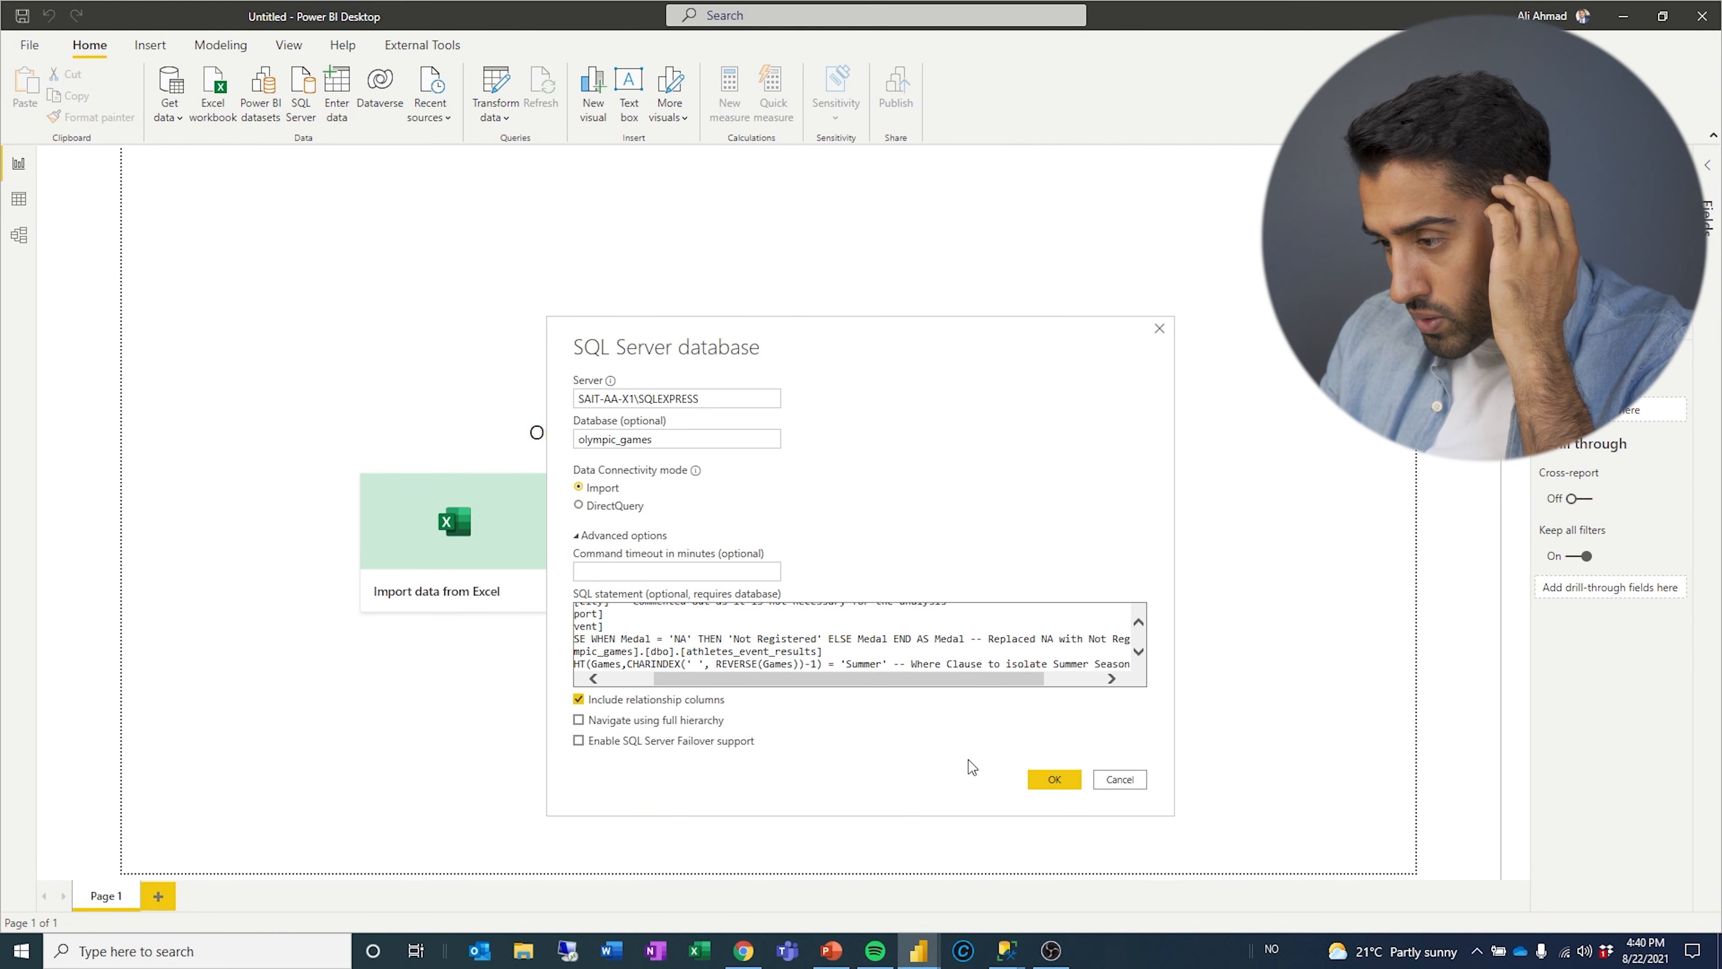
Re-enter SAIT-AA-X1\SQLEXPRESS as the server to establish the connection, and load the previewed query data into the report.
click(1054, 780)
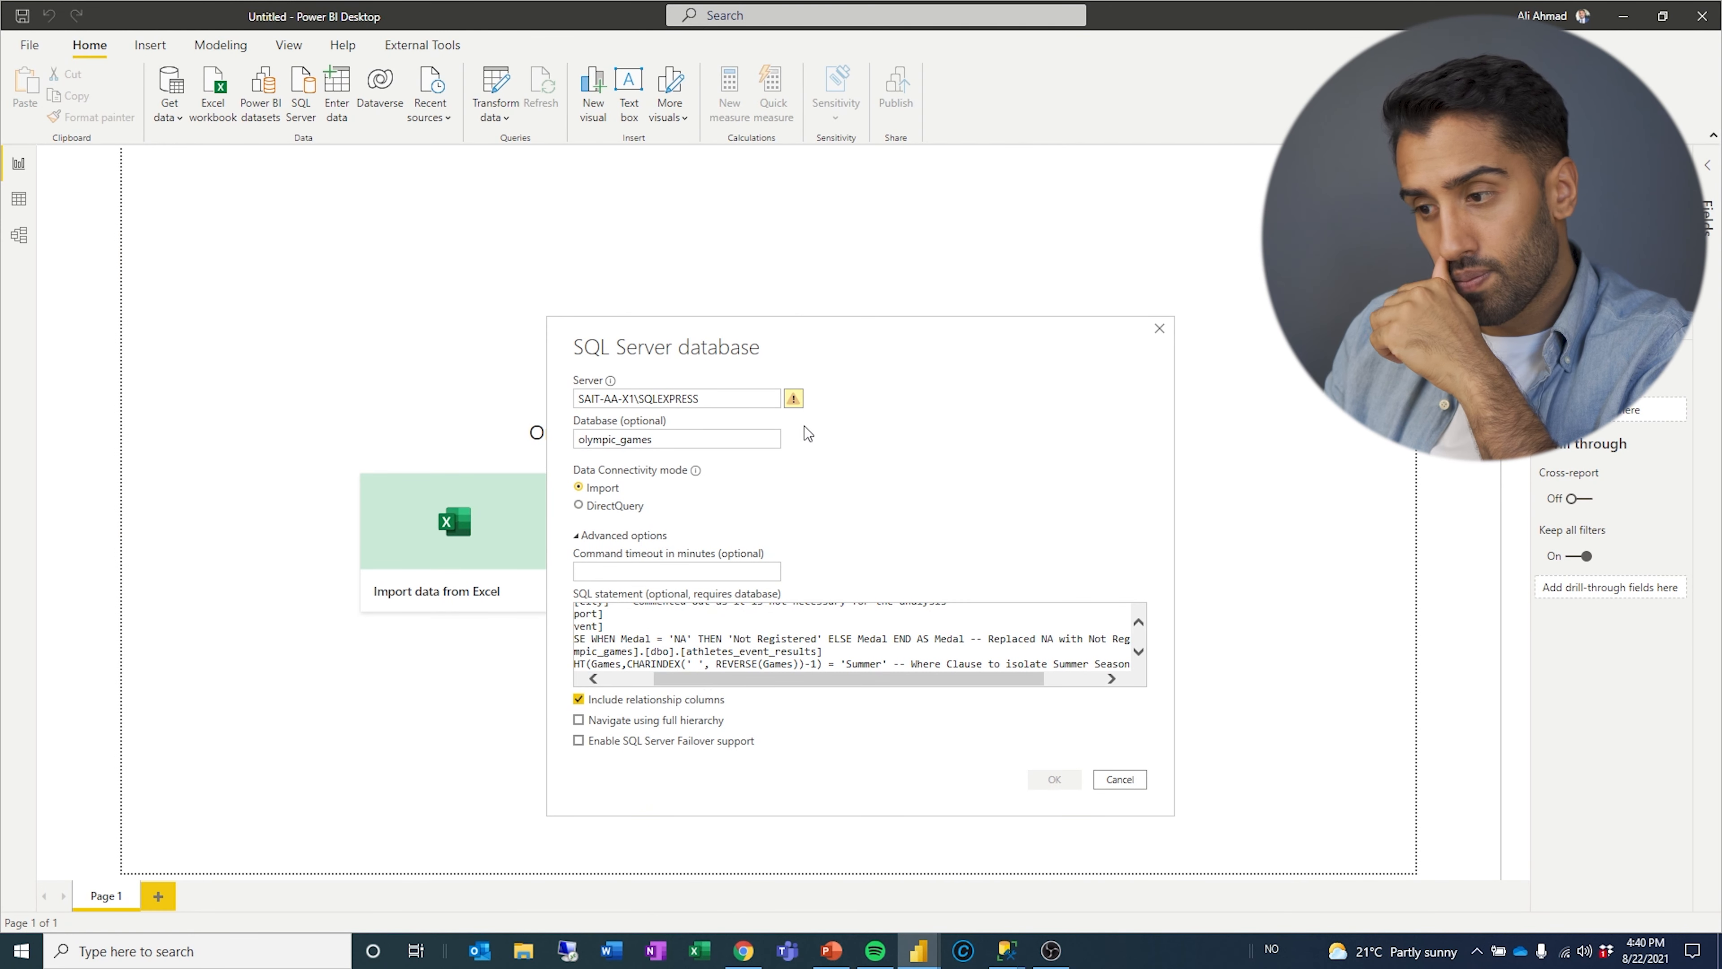
mouse_move(798, 410)
click(752, 395)
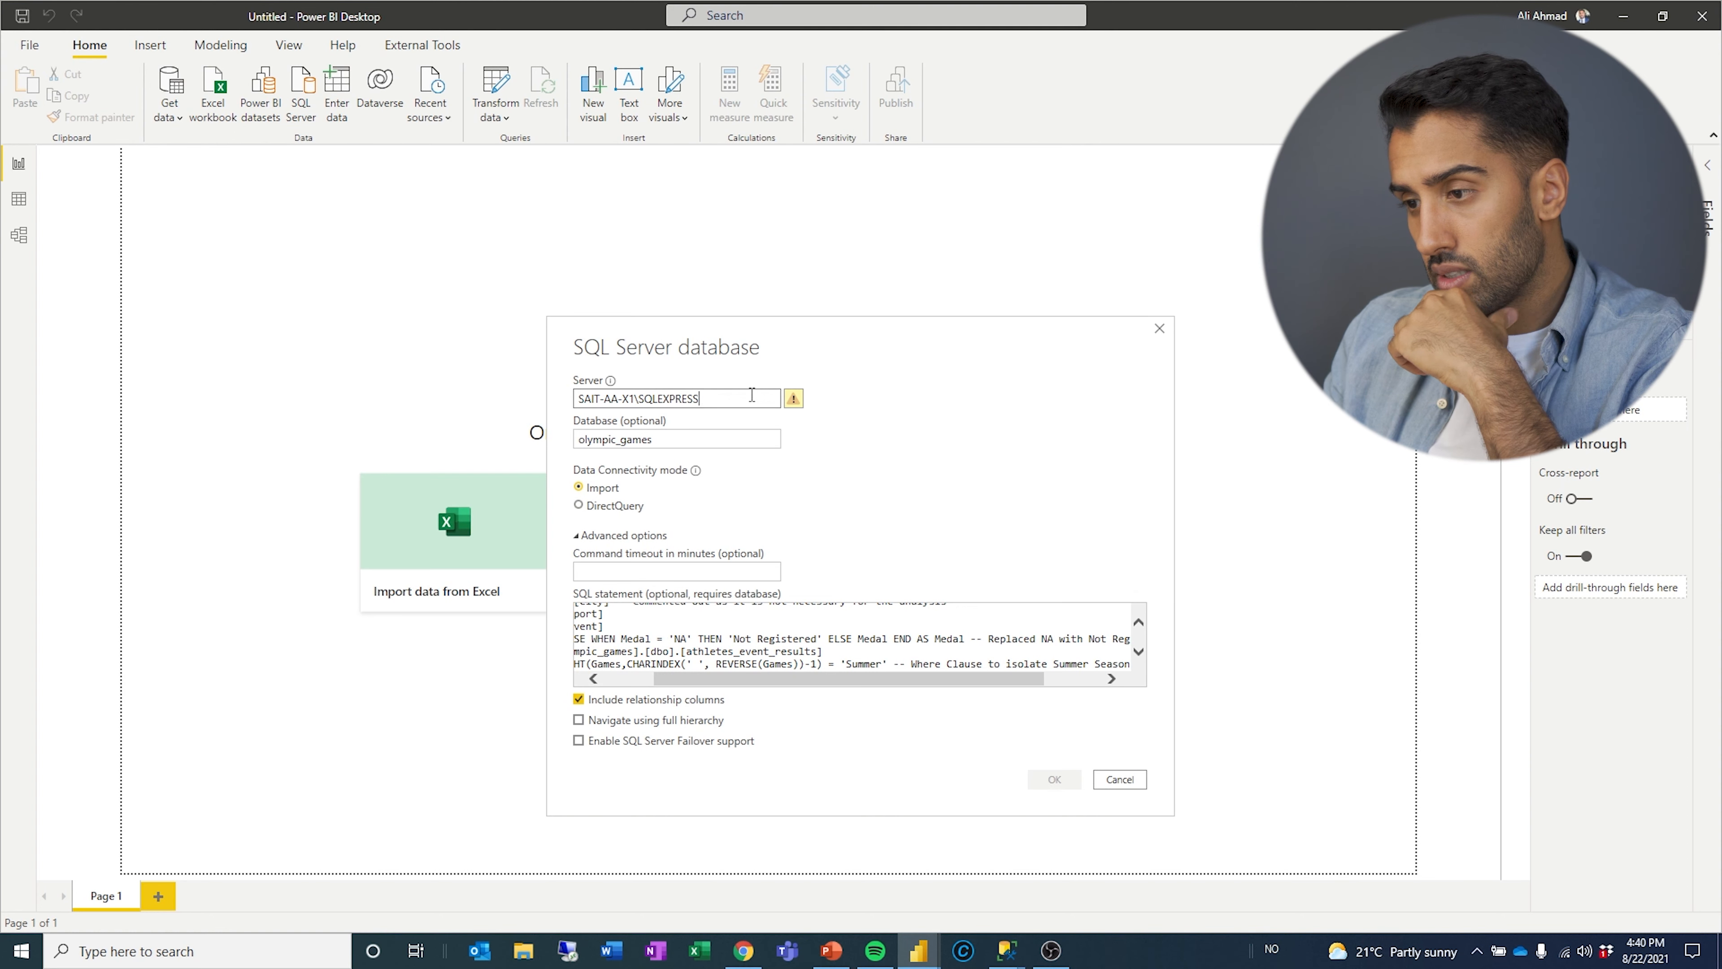
key(ctrl+a)
key(ctrl+x)
key(ctrl+v)
click(1038, 777)
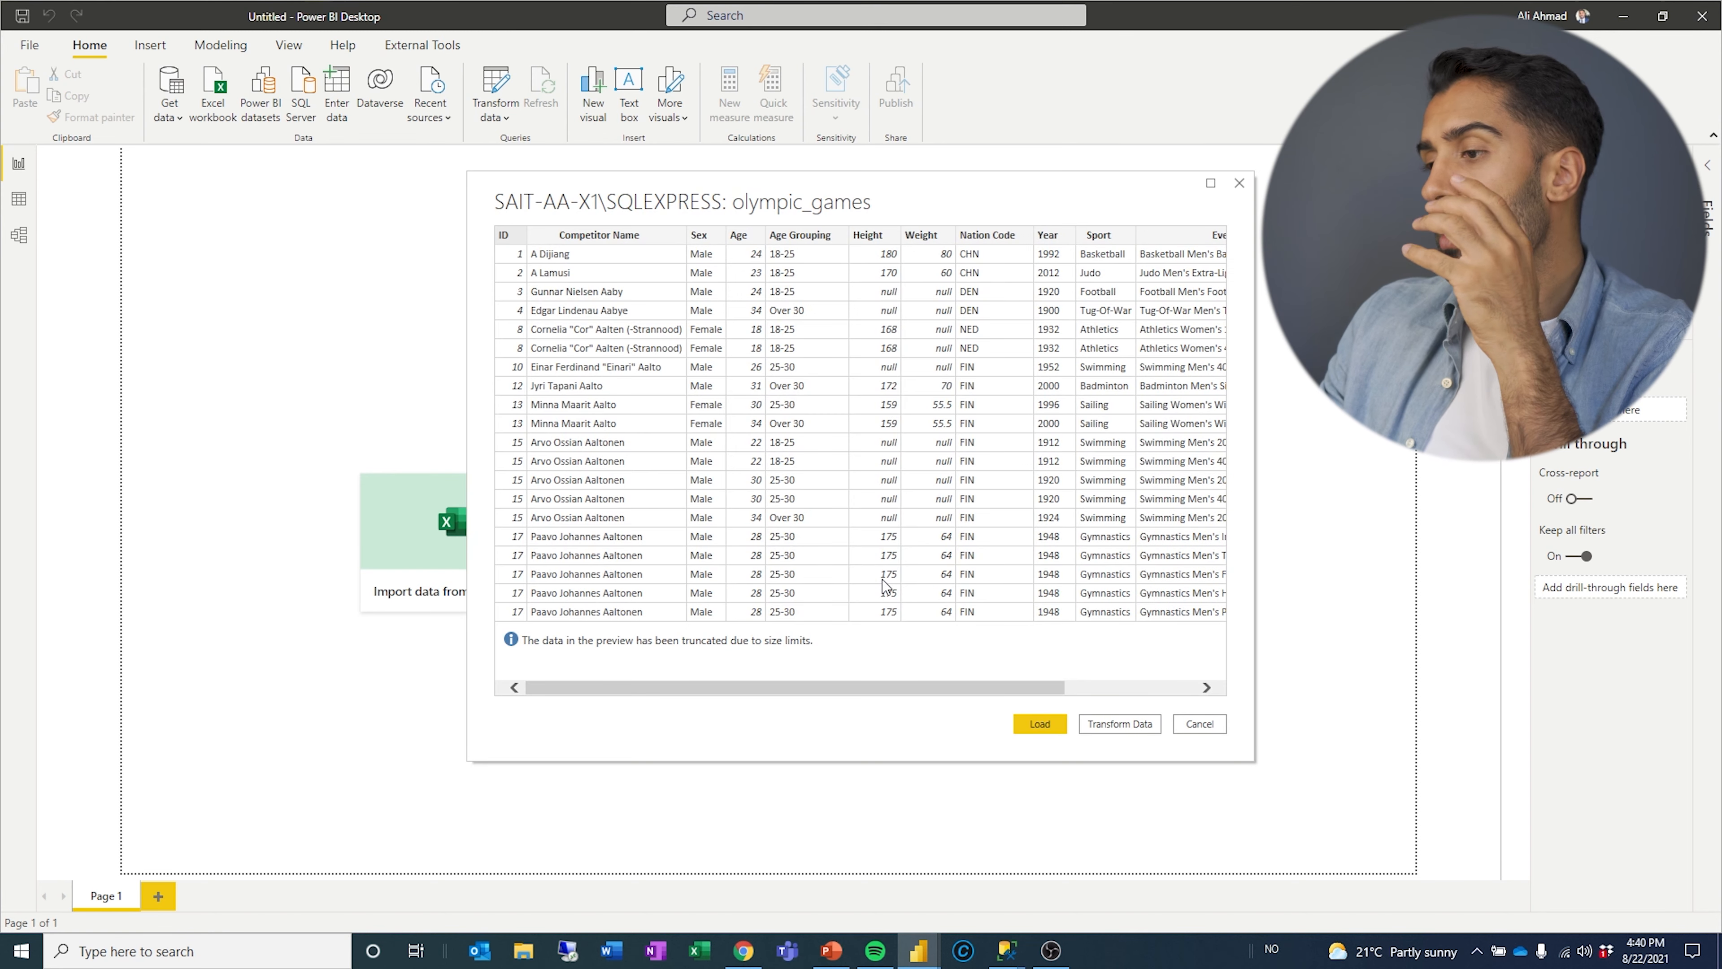
mouse_move(789, 688)
mouse_down()
mouse_move(1073, 688)
mouse_move(784, 697)
mouse_up()
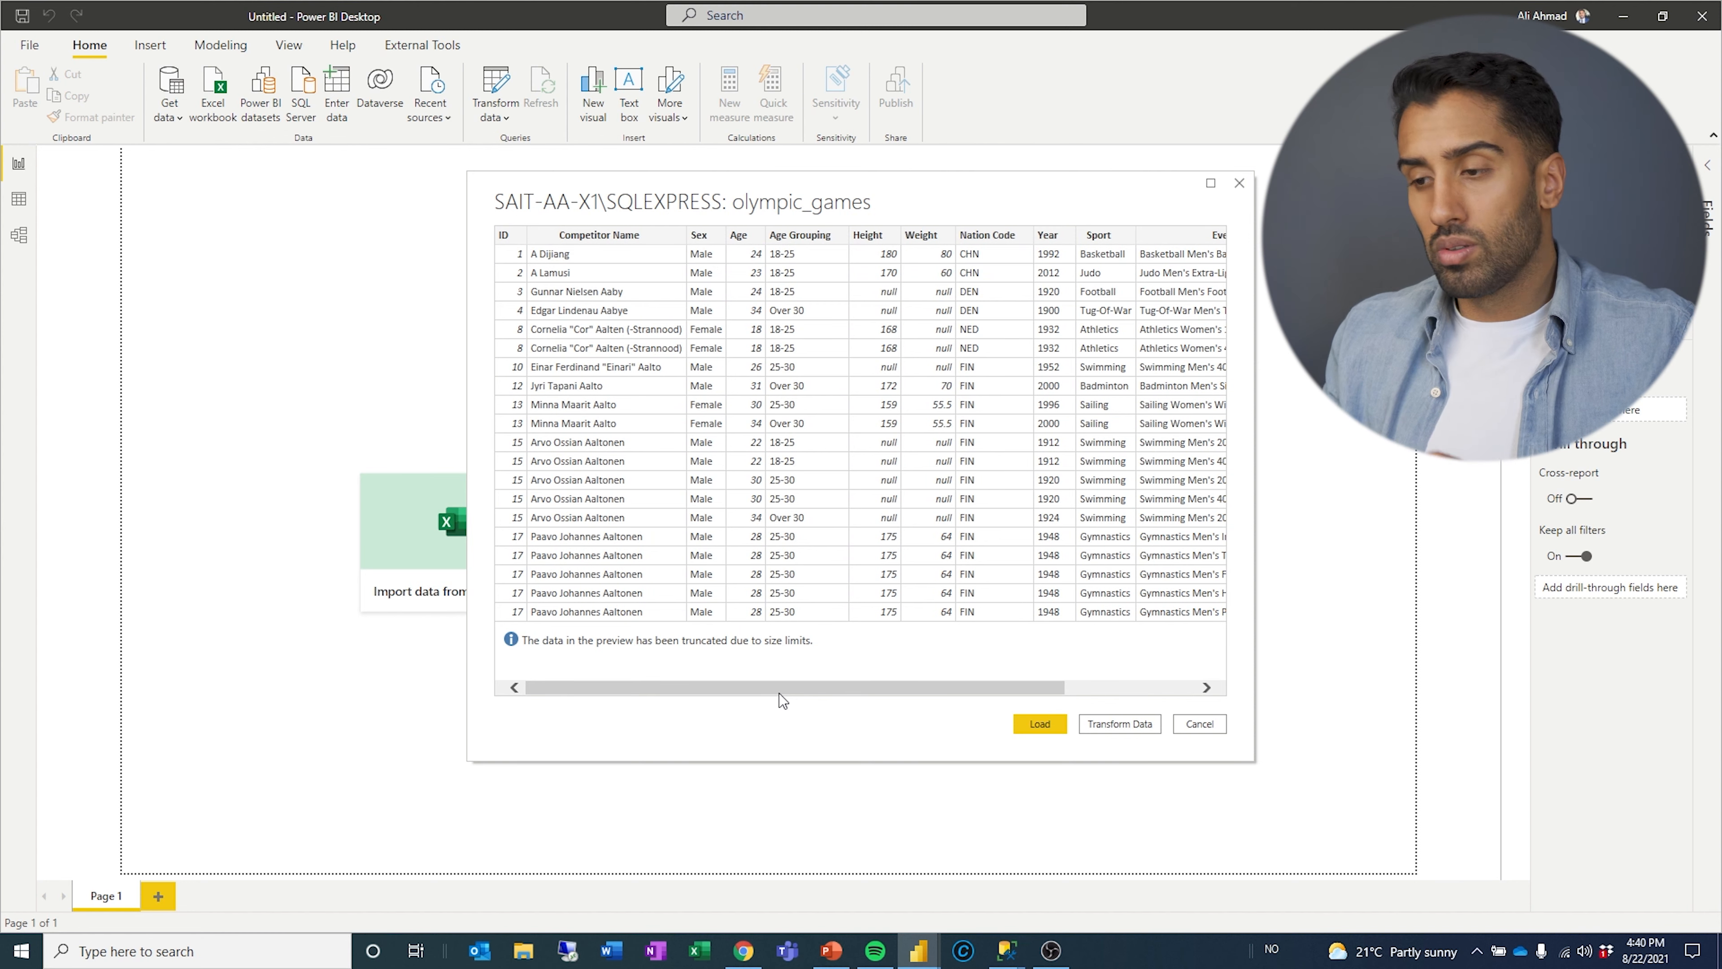
click(1018, 723)
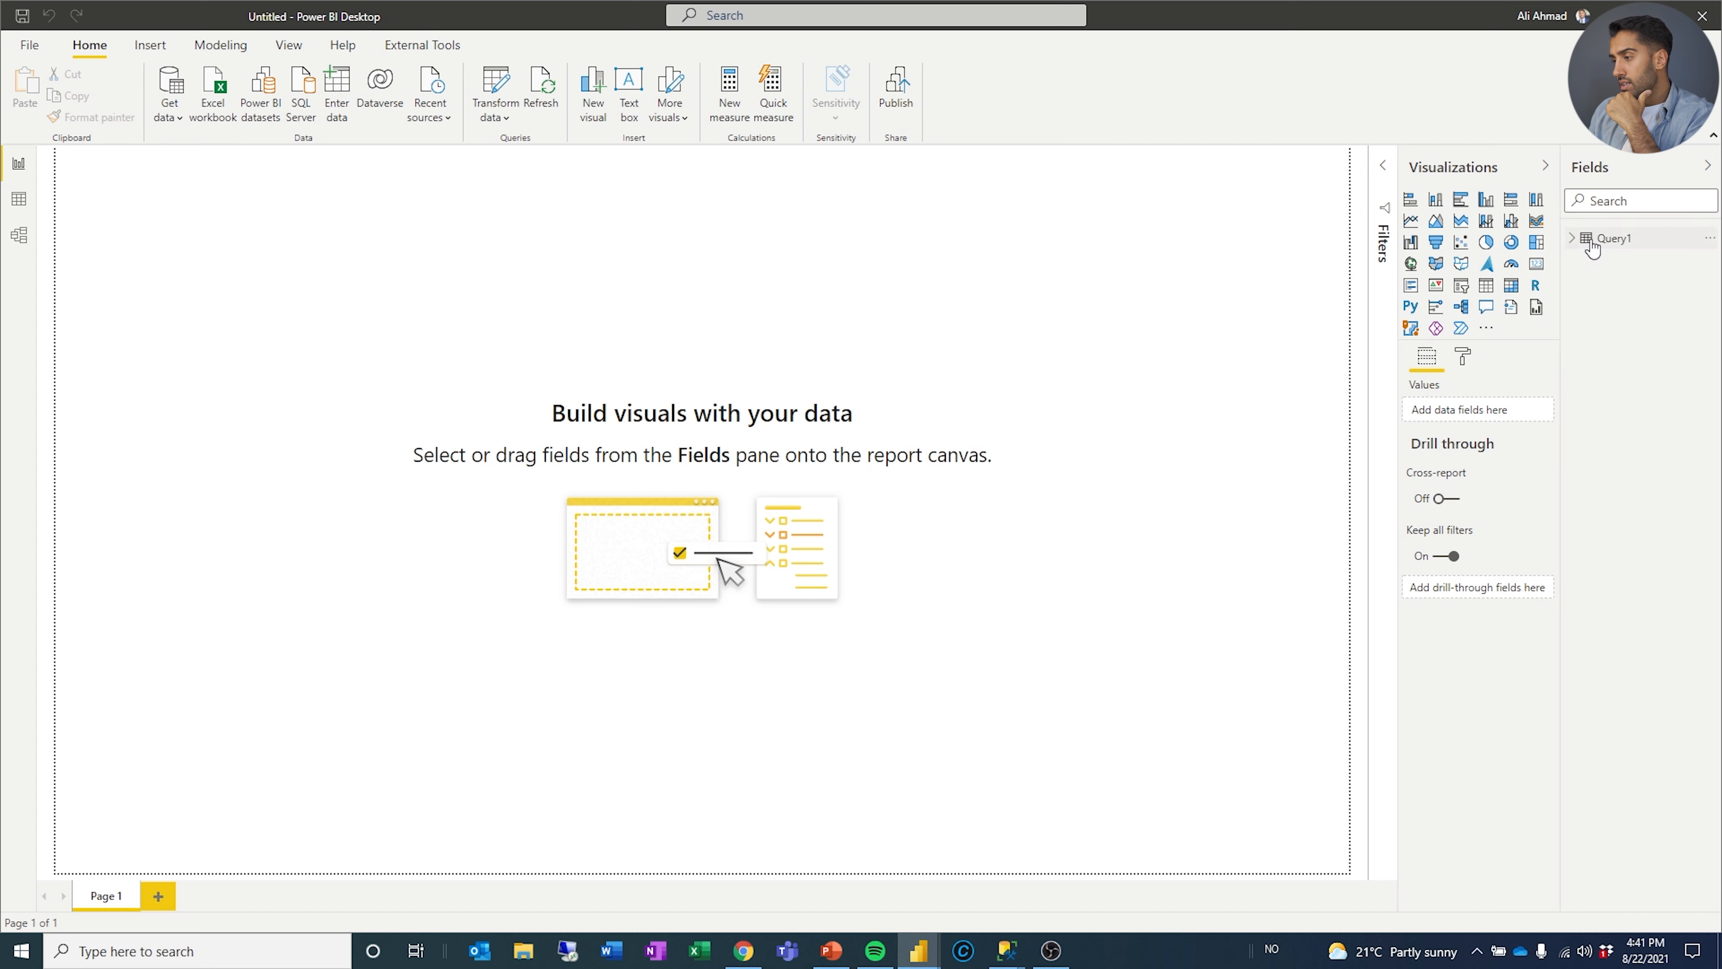
Rename the Query1 table to Olympic Games Data and expand its list of fields.
right_click(1590, 241)
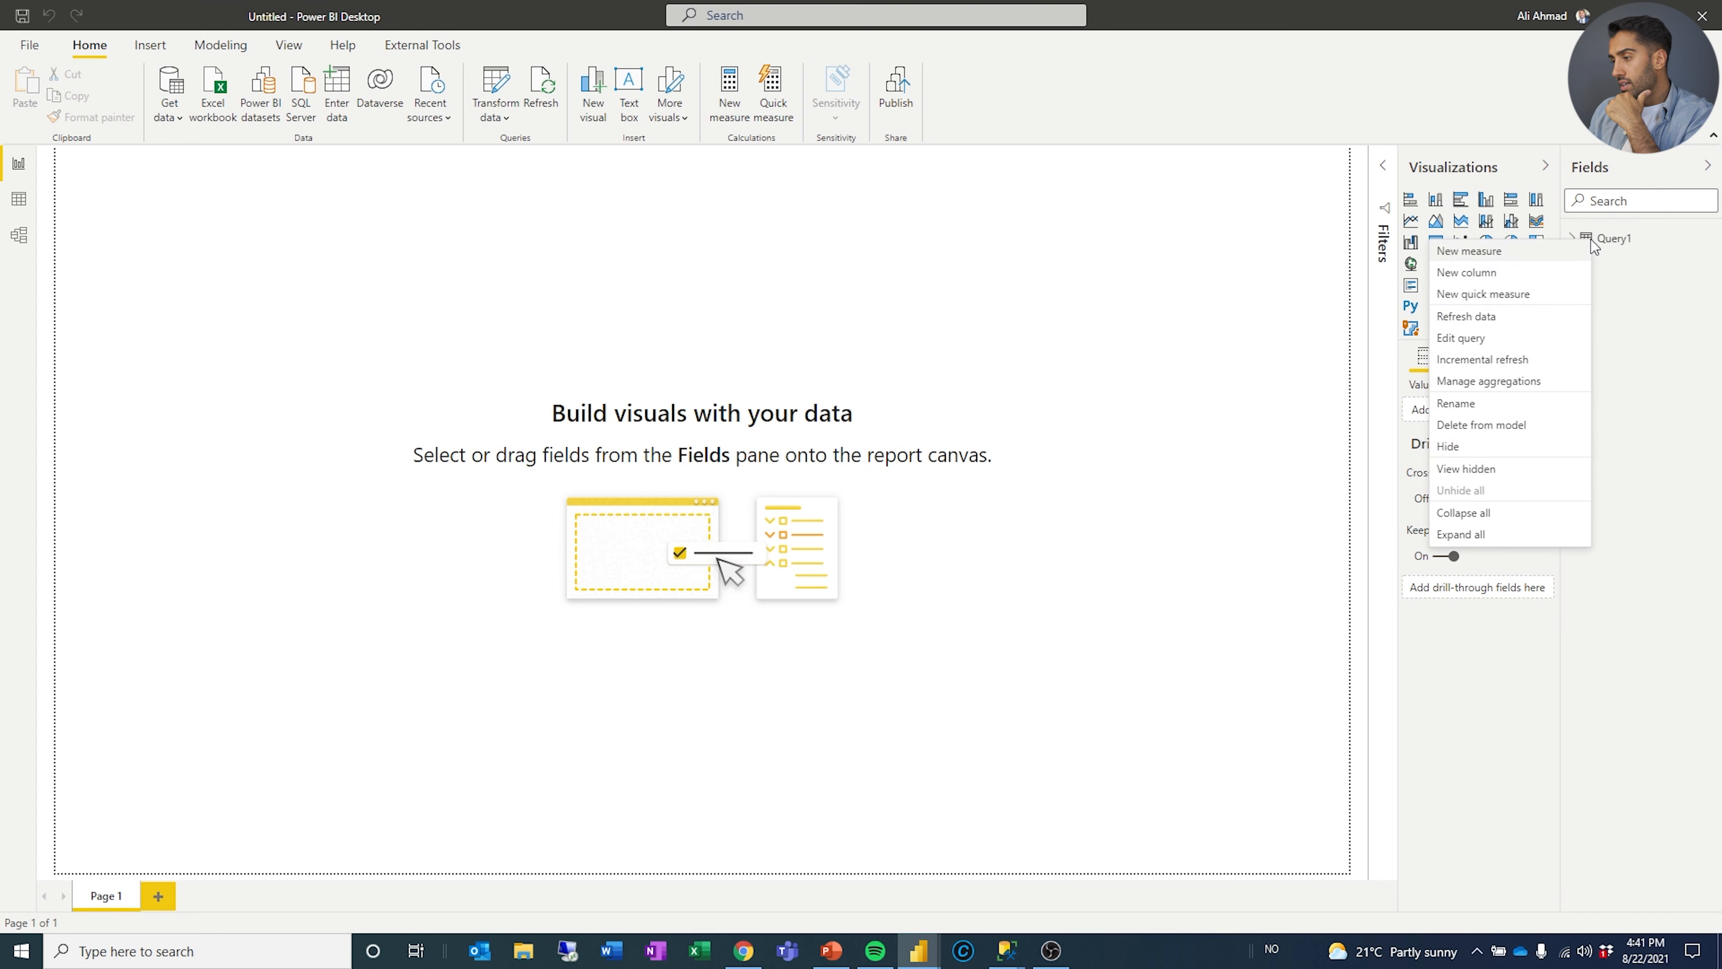
click(1491, 405)
text(o)
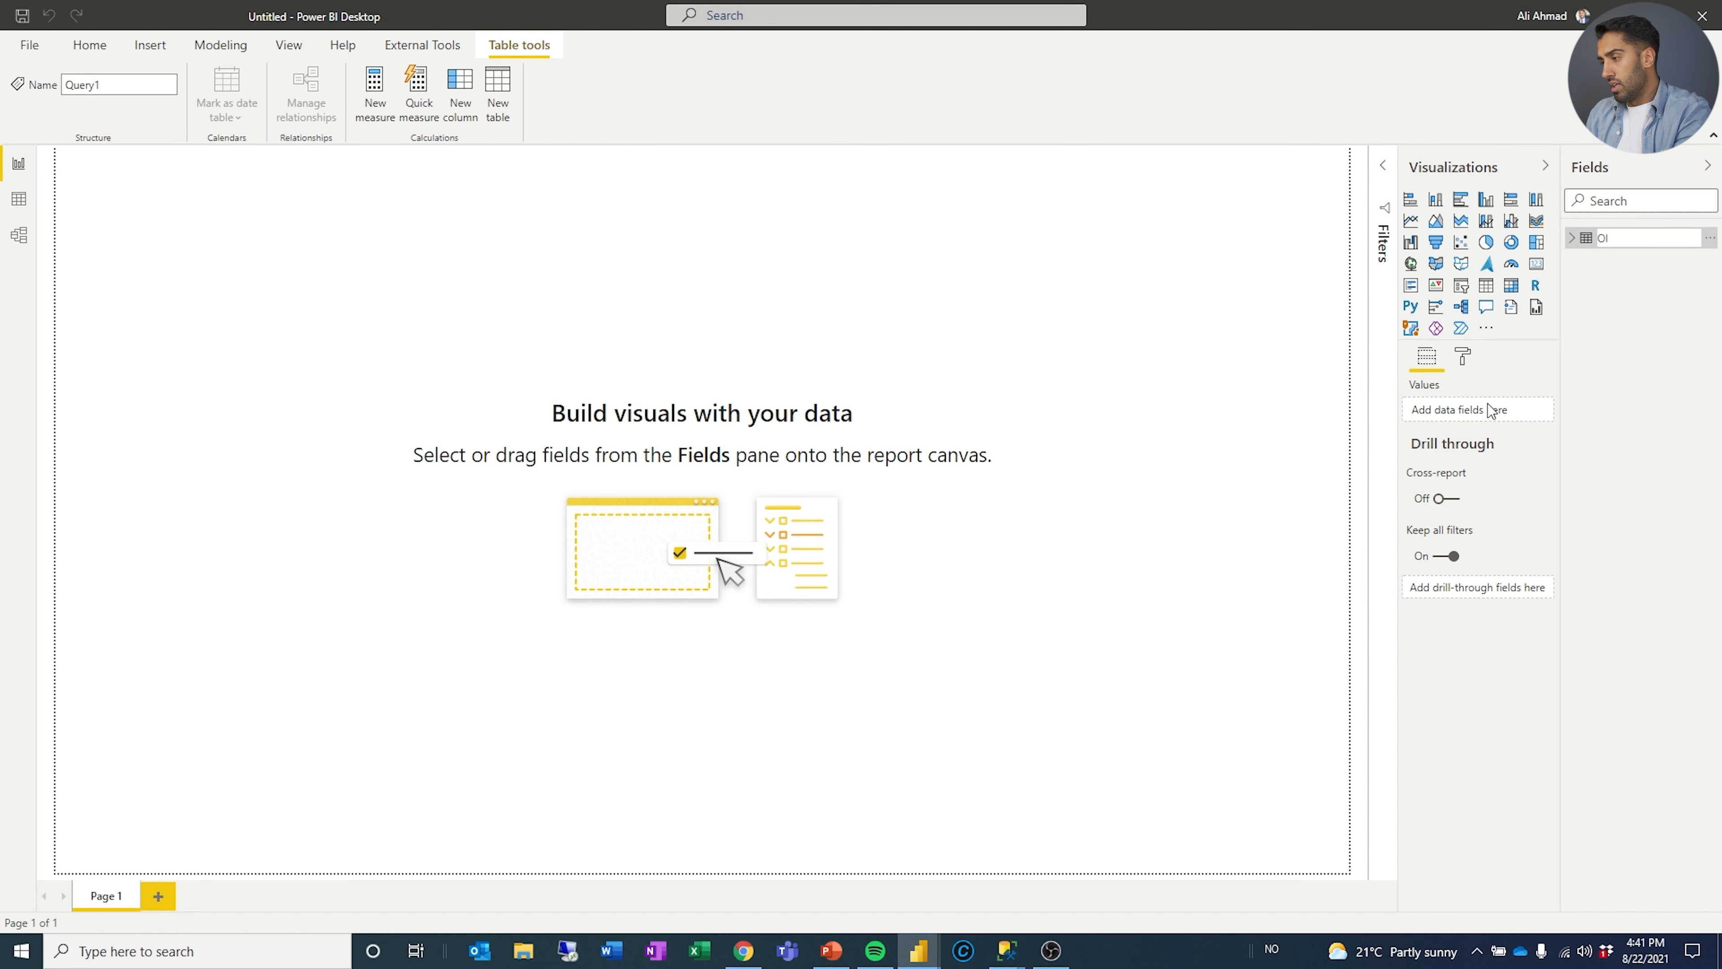
key(Return)
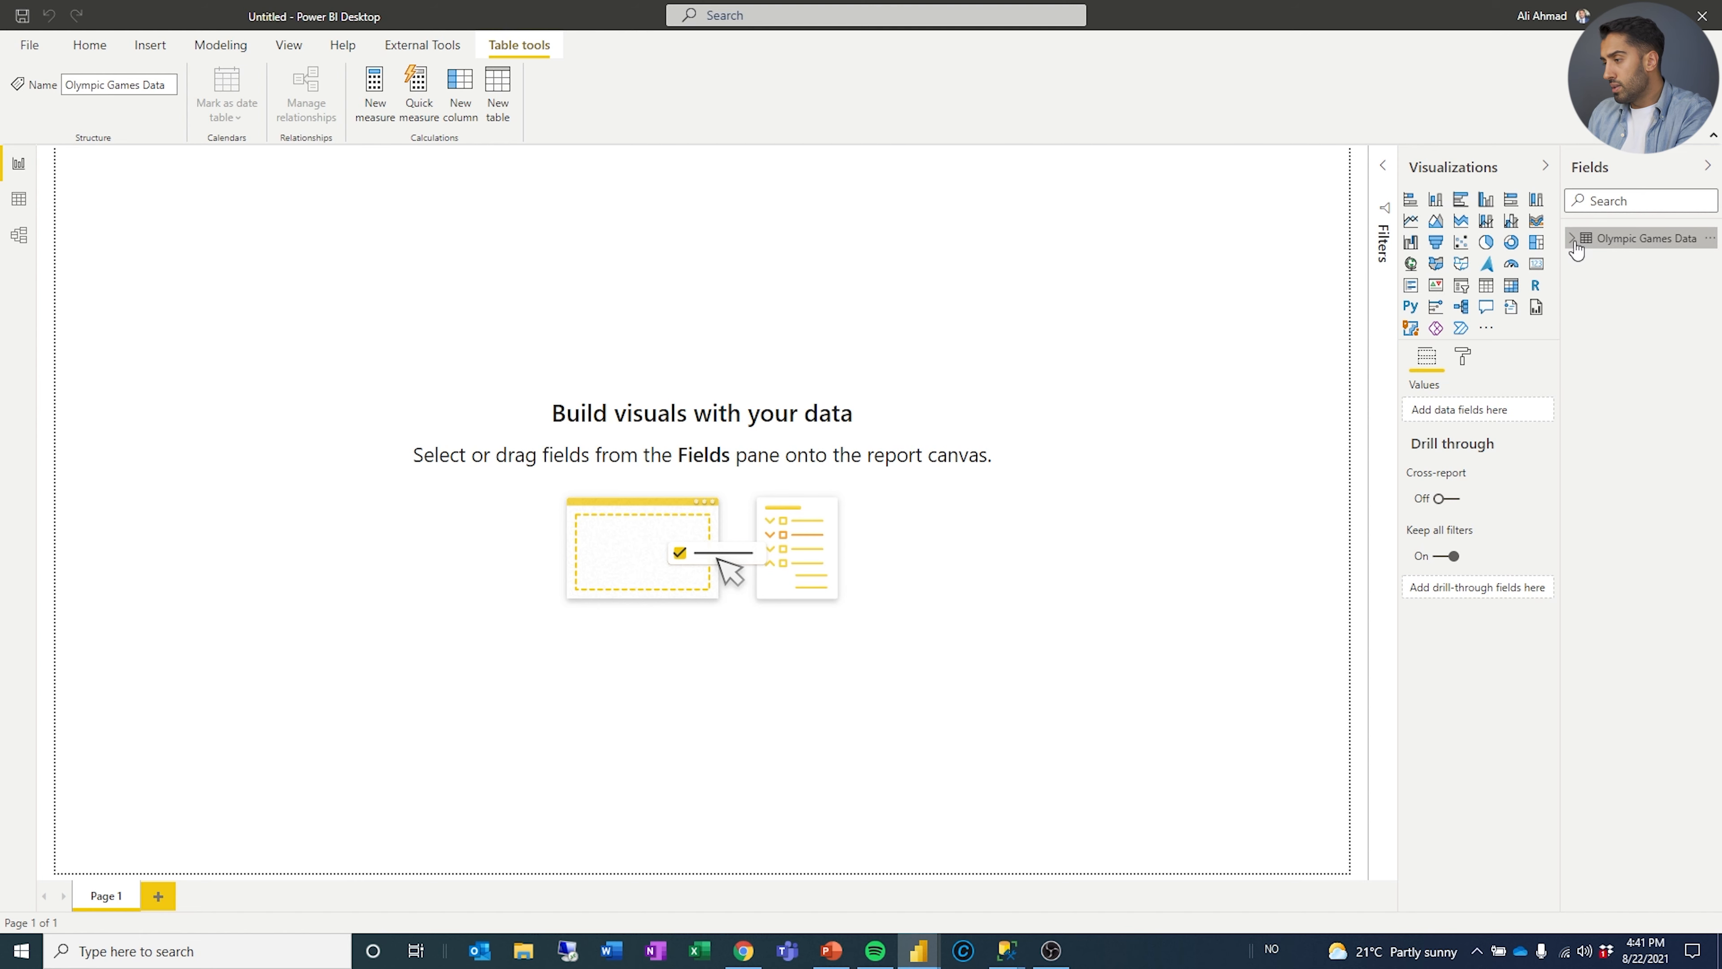
click(1573, 241)
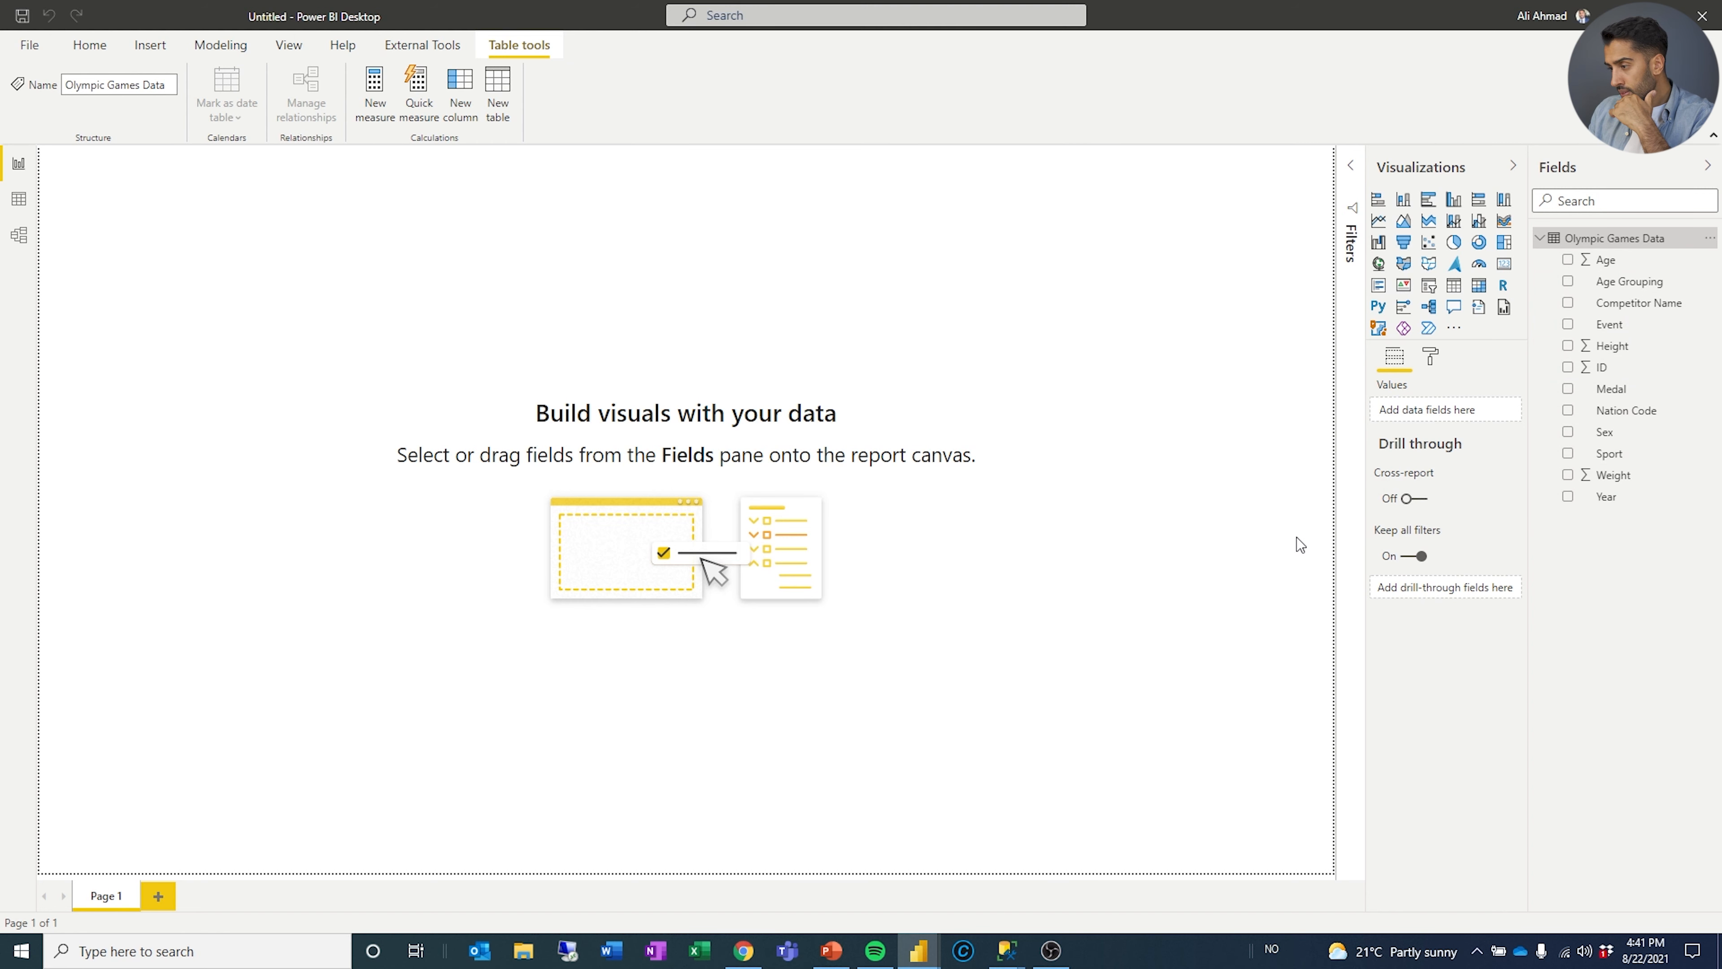
Examine the Calculations and Olympic Data tables in the finished Olympic Games Analysis report.
mouse_move(929, 946)
click(871, 880)
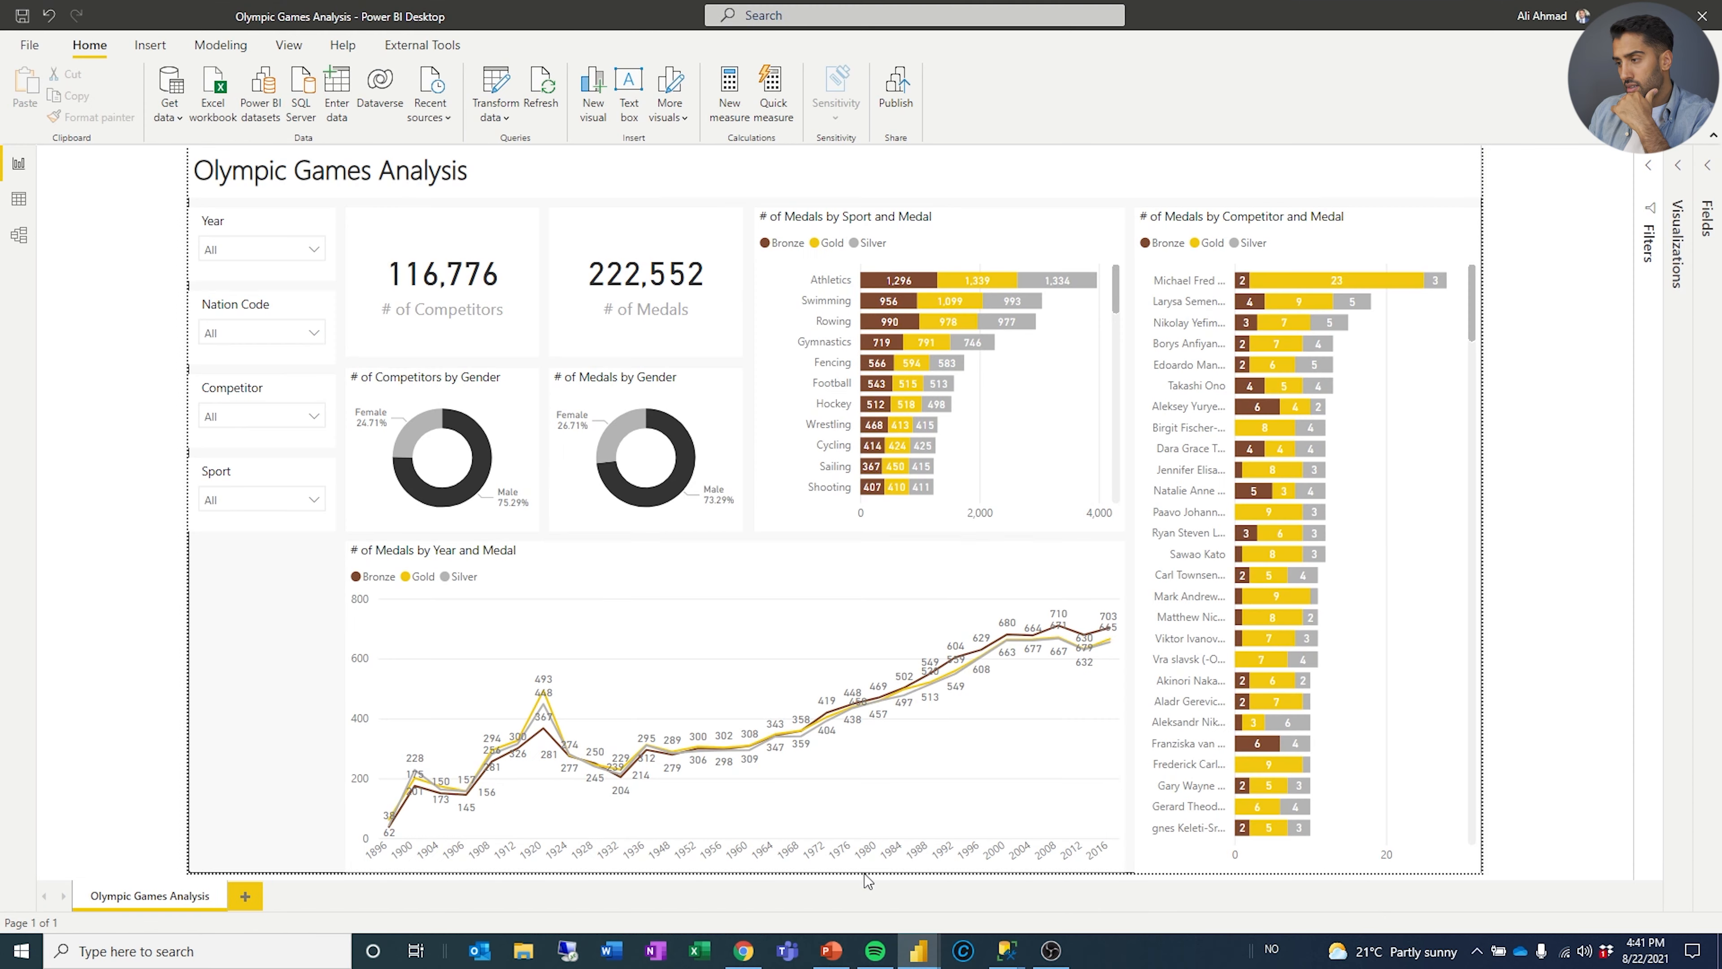
click(1705, 160)
click(1548, 238)
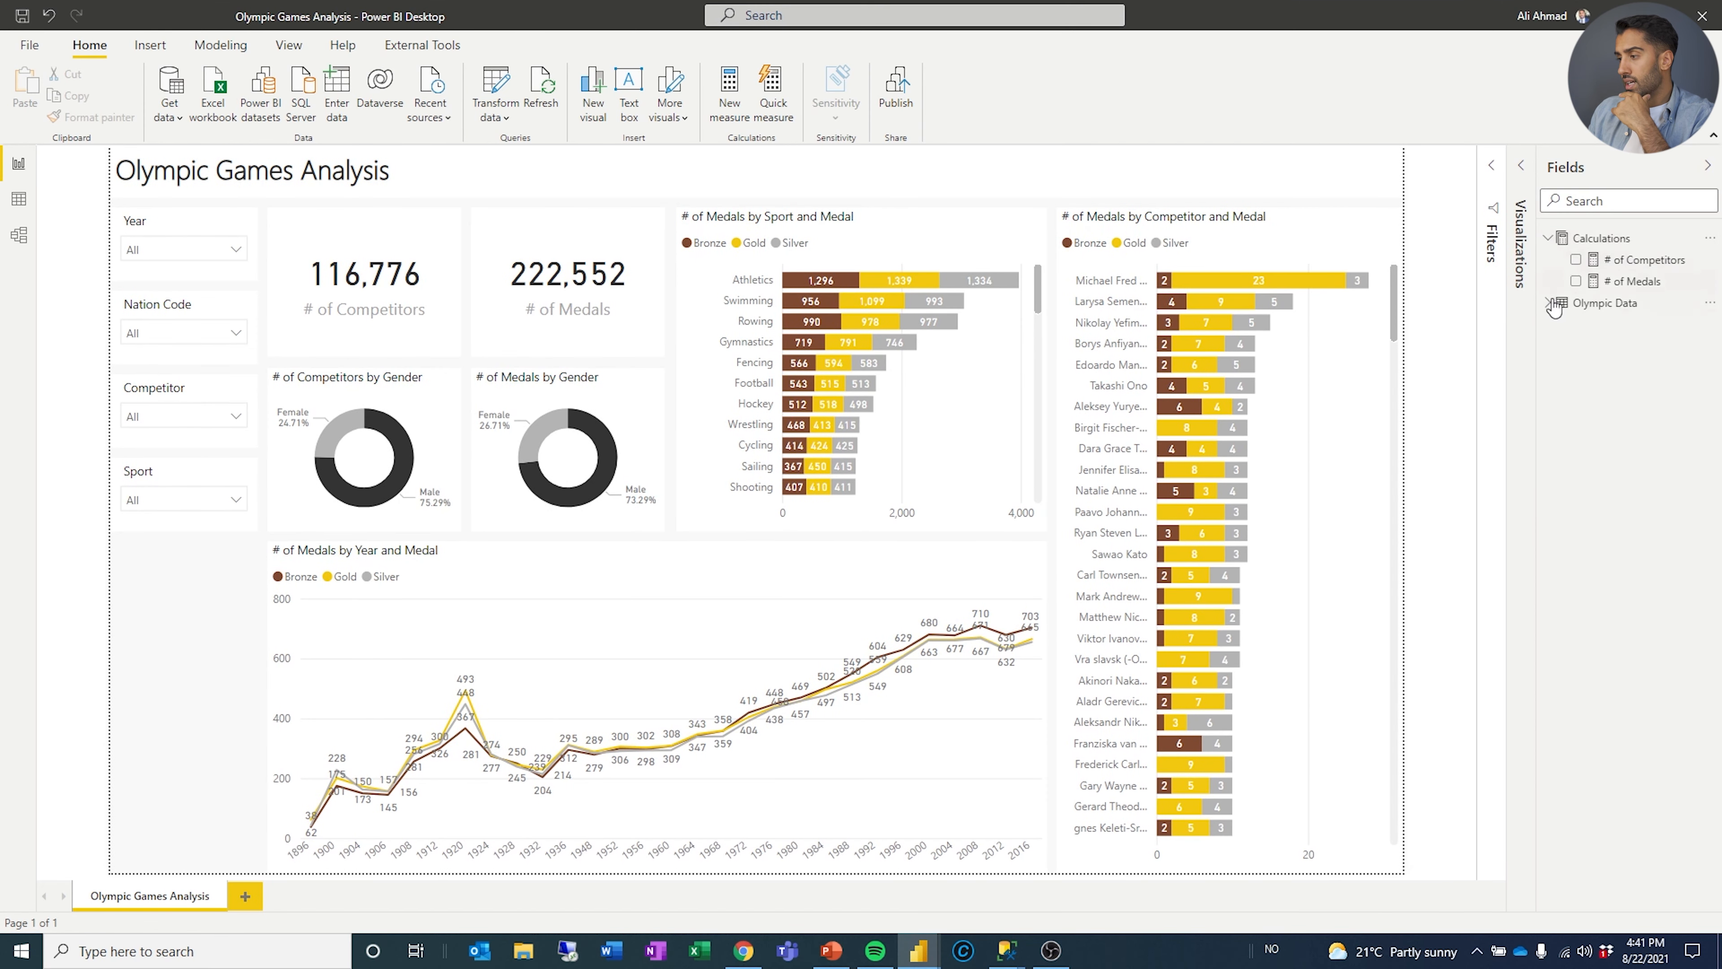
click(1549, 303)
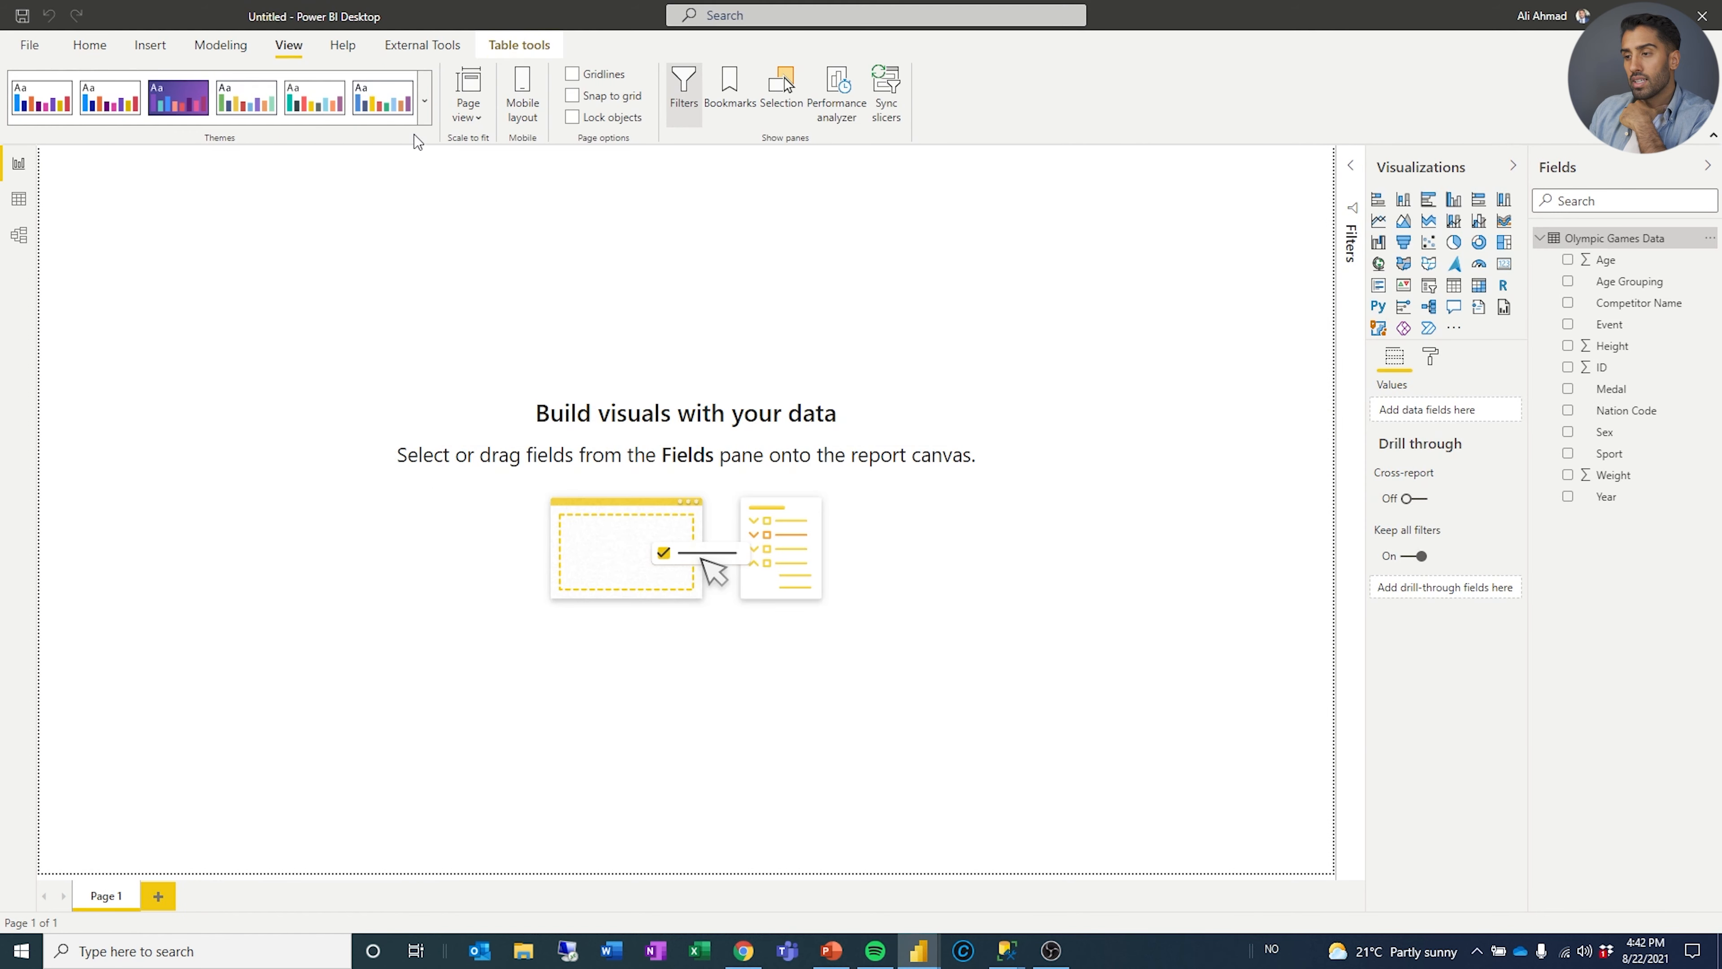
Apply the Classic theme to the untitled report.
click(424, 116)
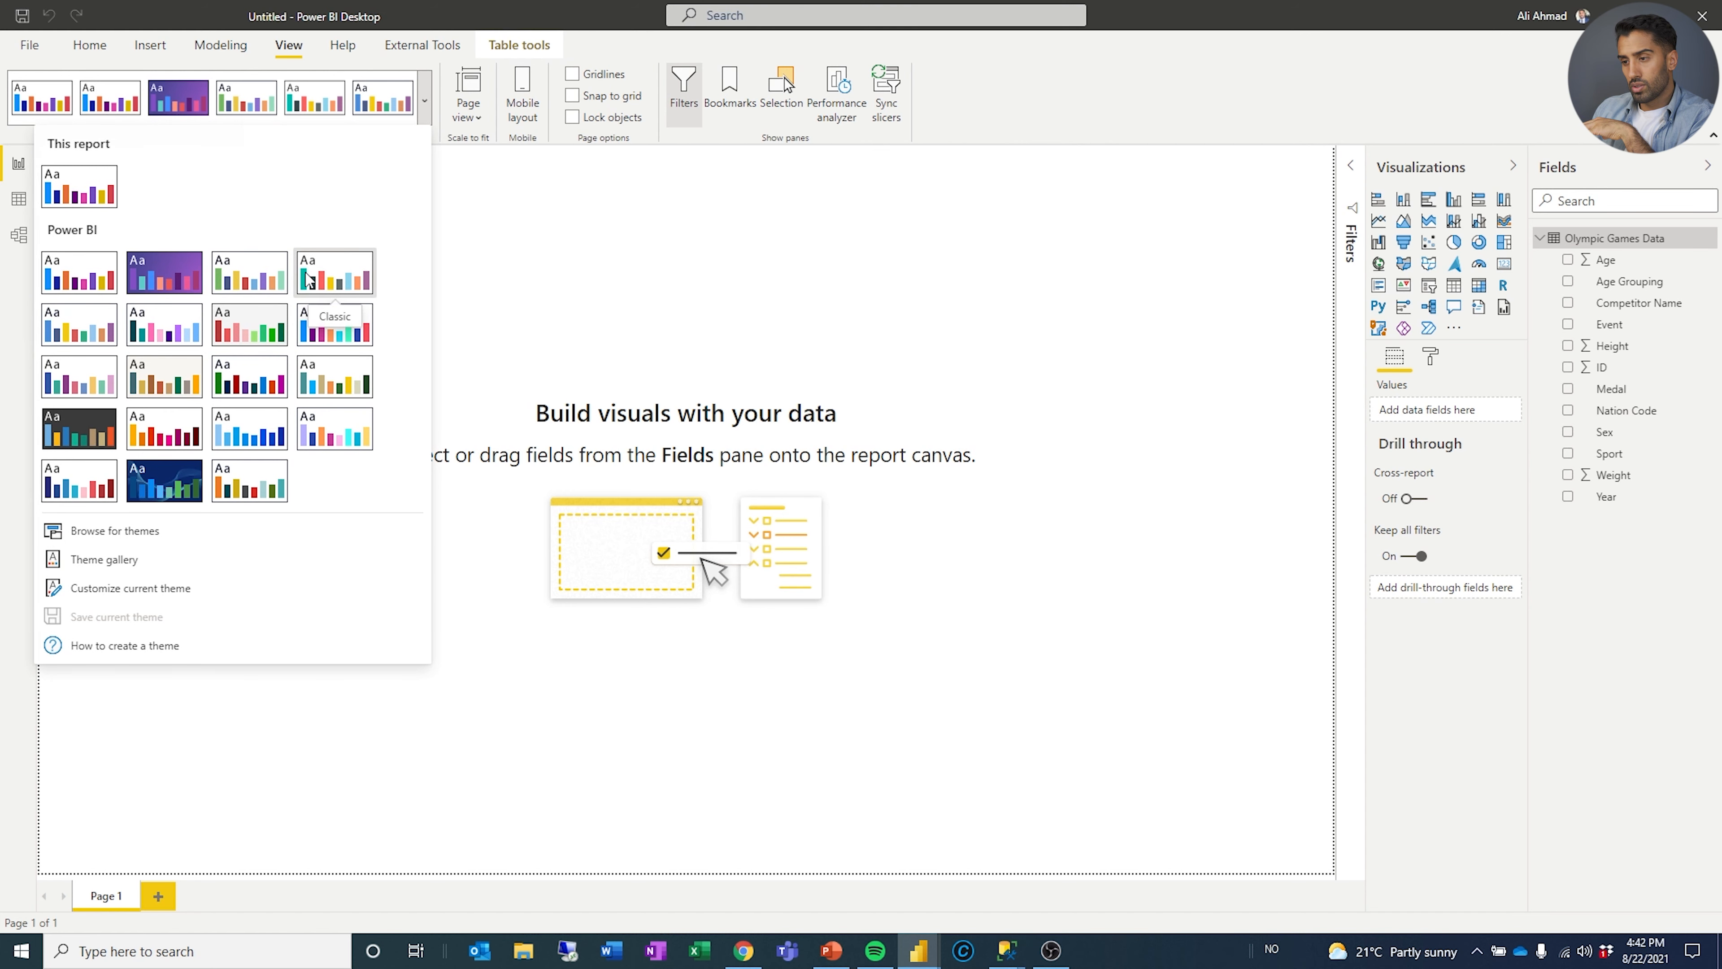
click(324, 278)
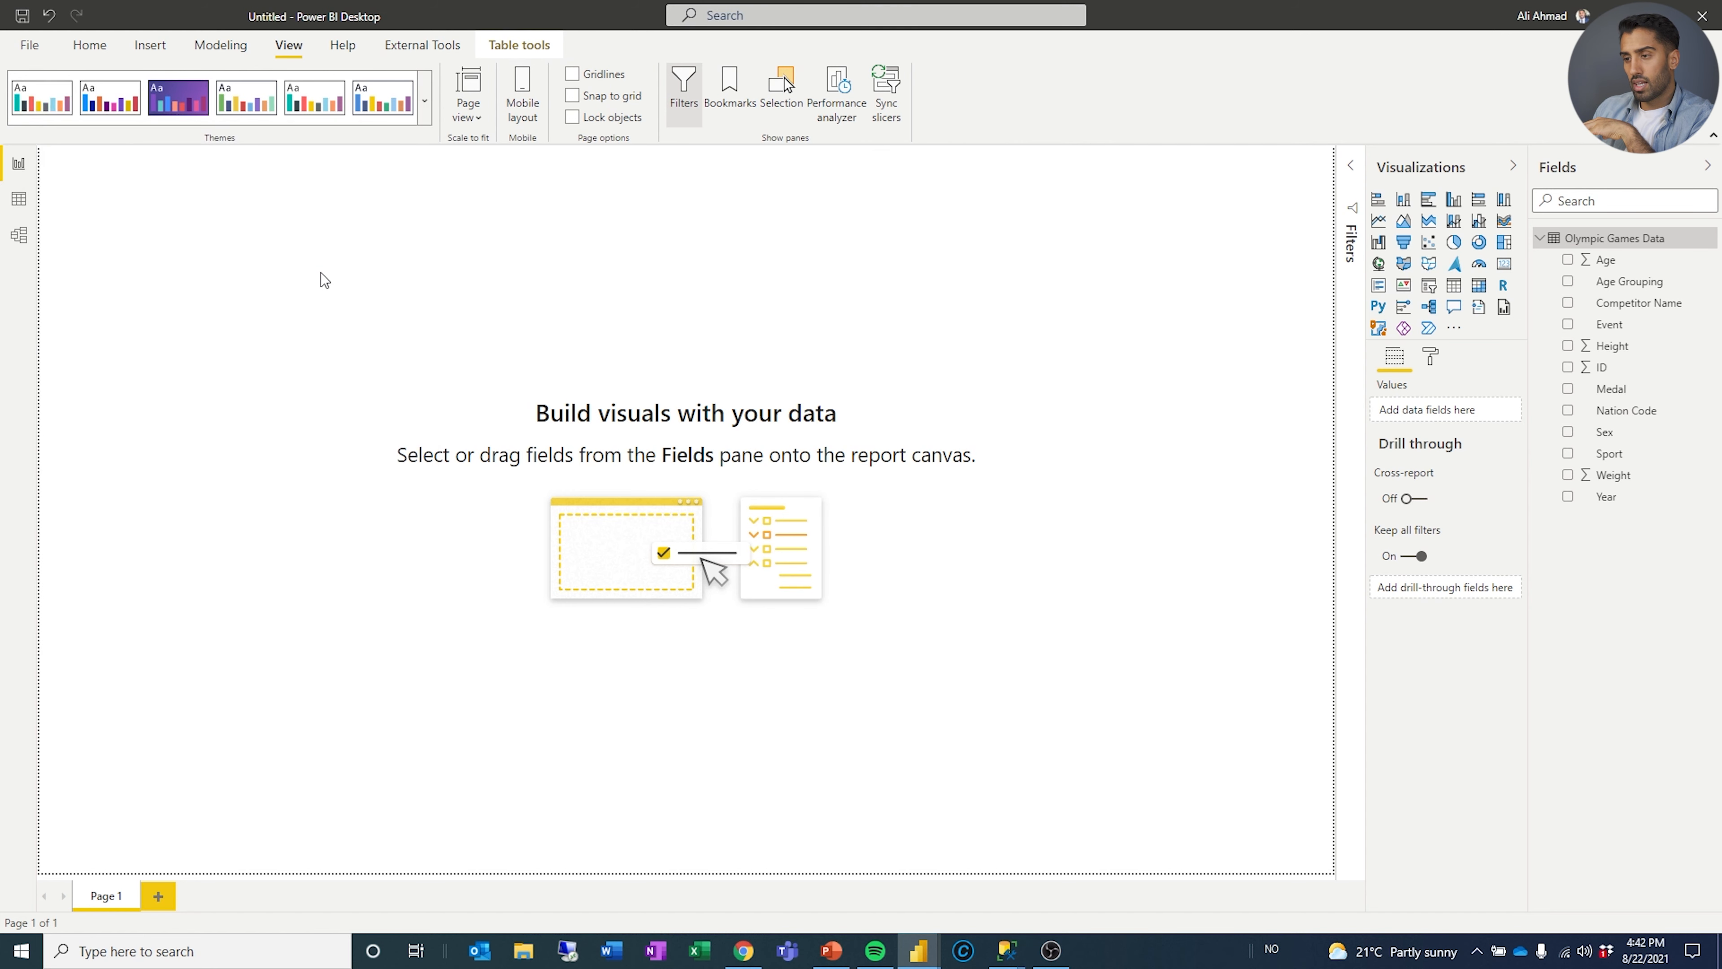
Insert a text box and resize it into a thin banner spanning the full width of the page's upper edge.
click(95, 48)
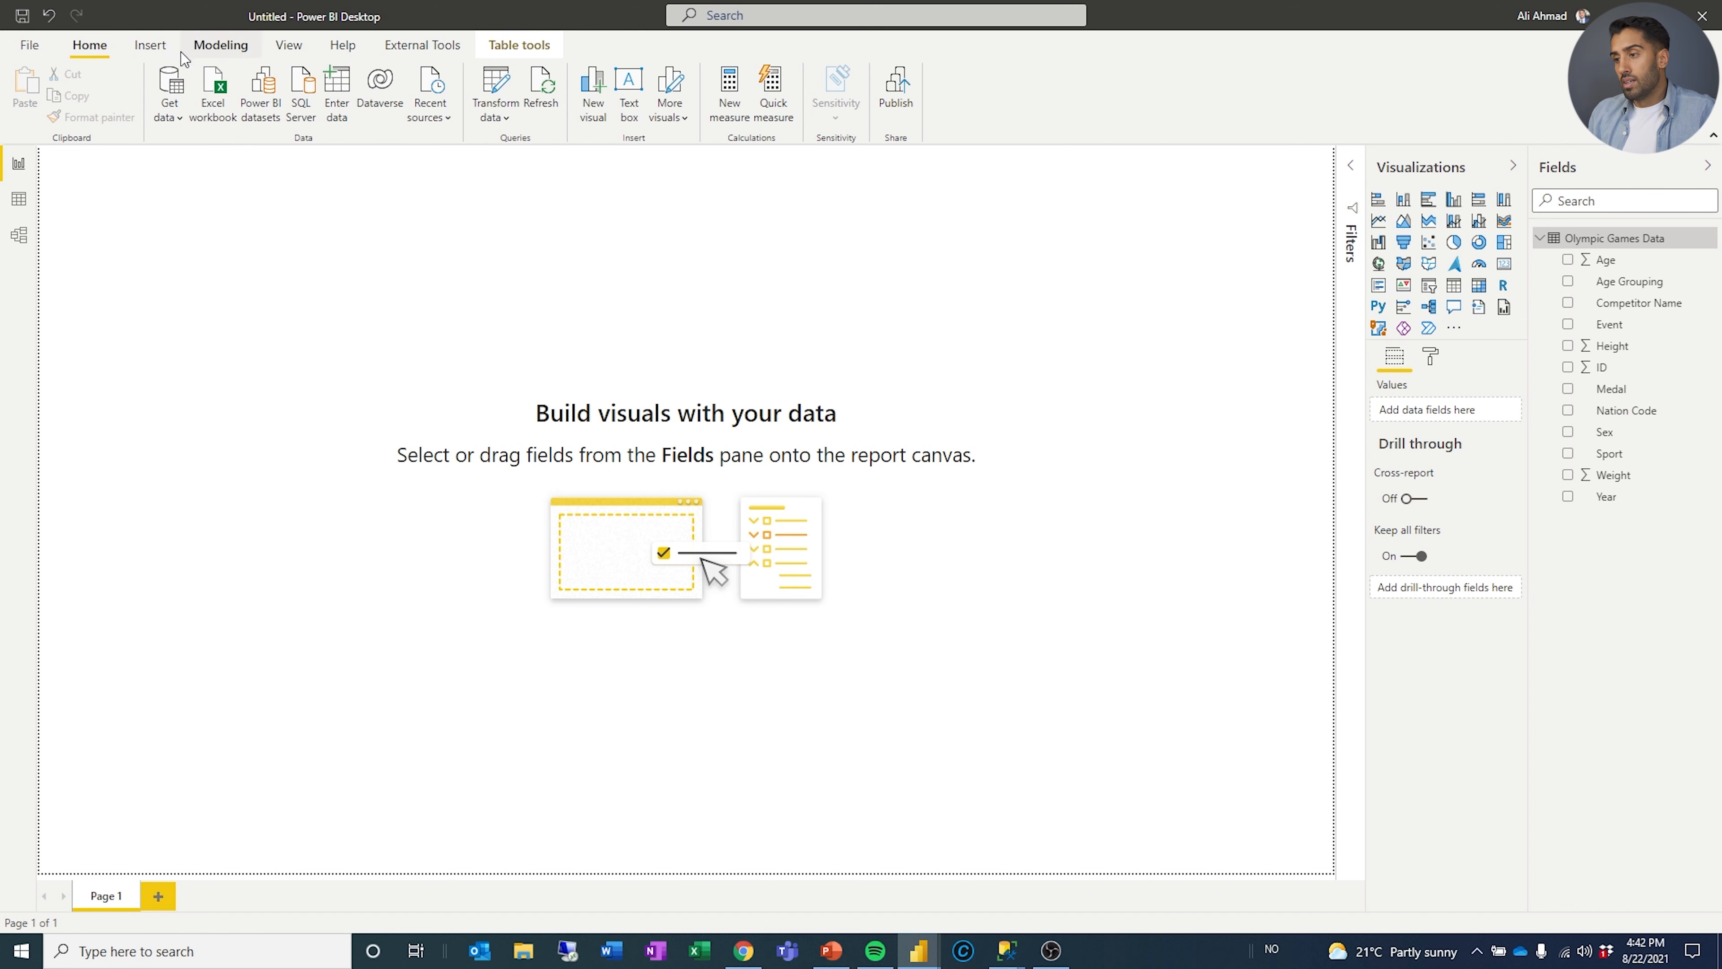
click(629, 96)
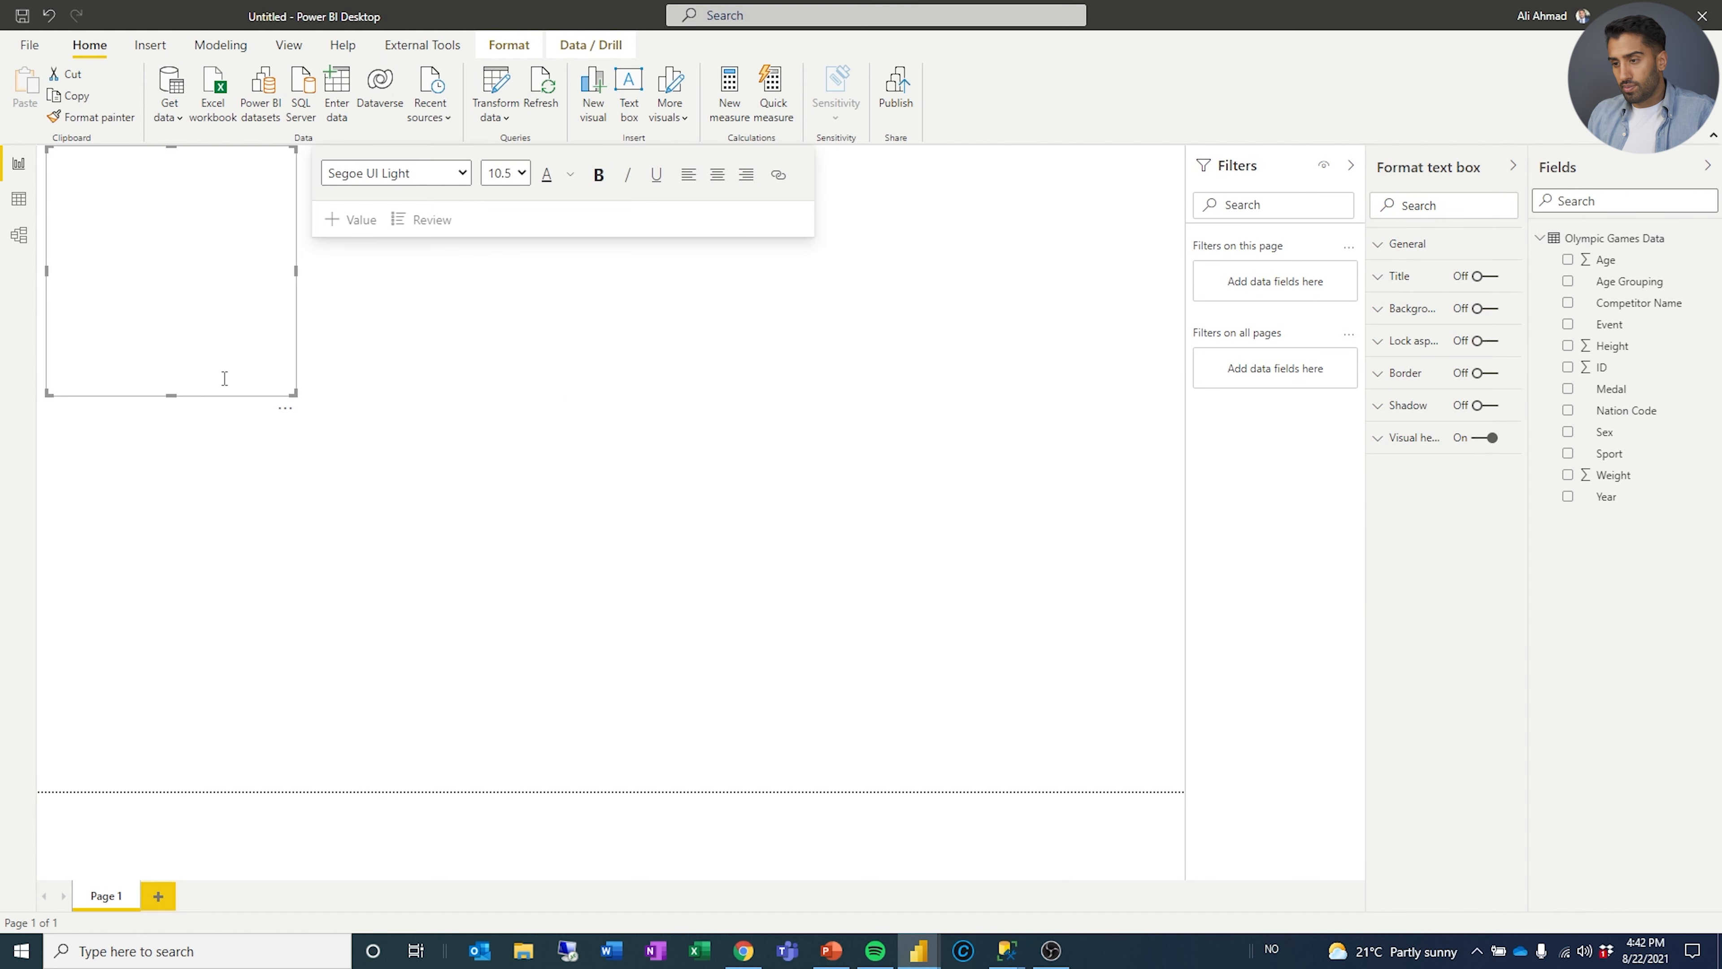
drag(292, 396, 1239, 198)
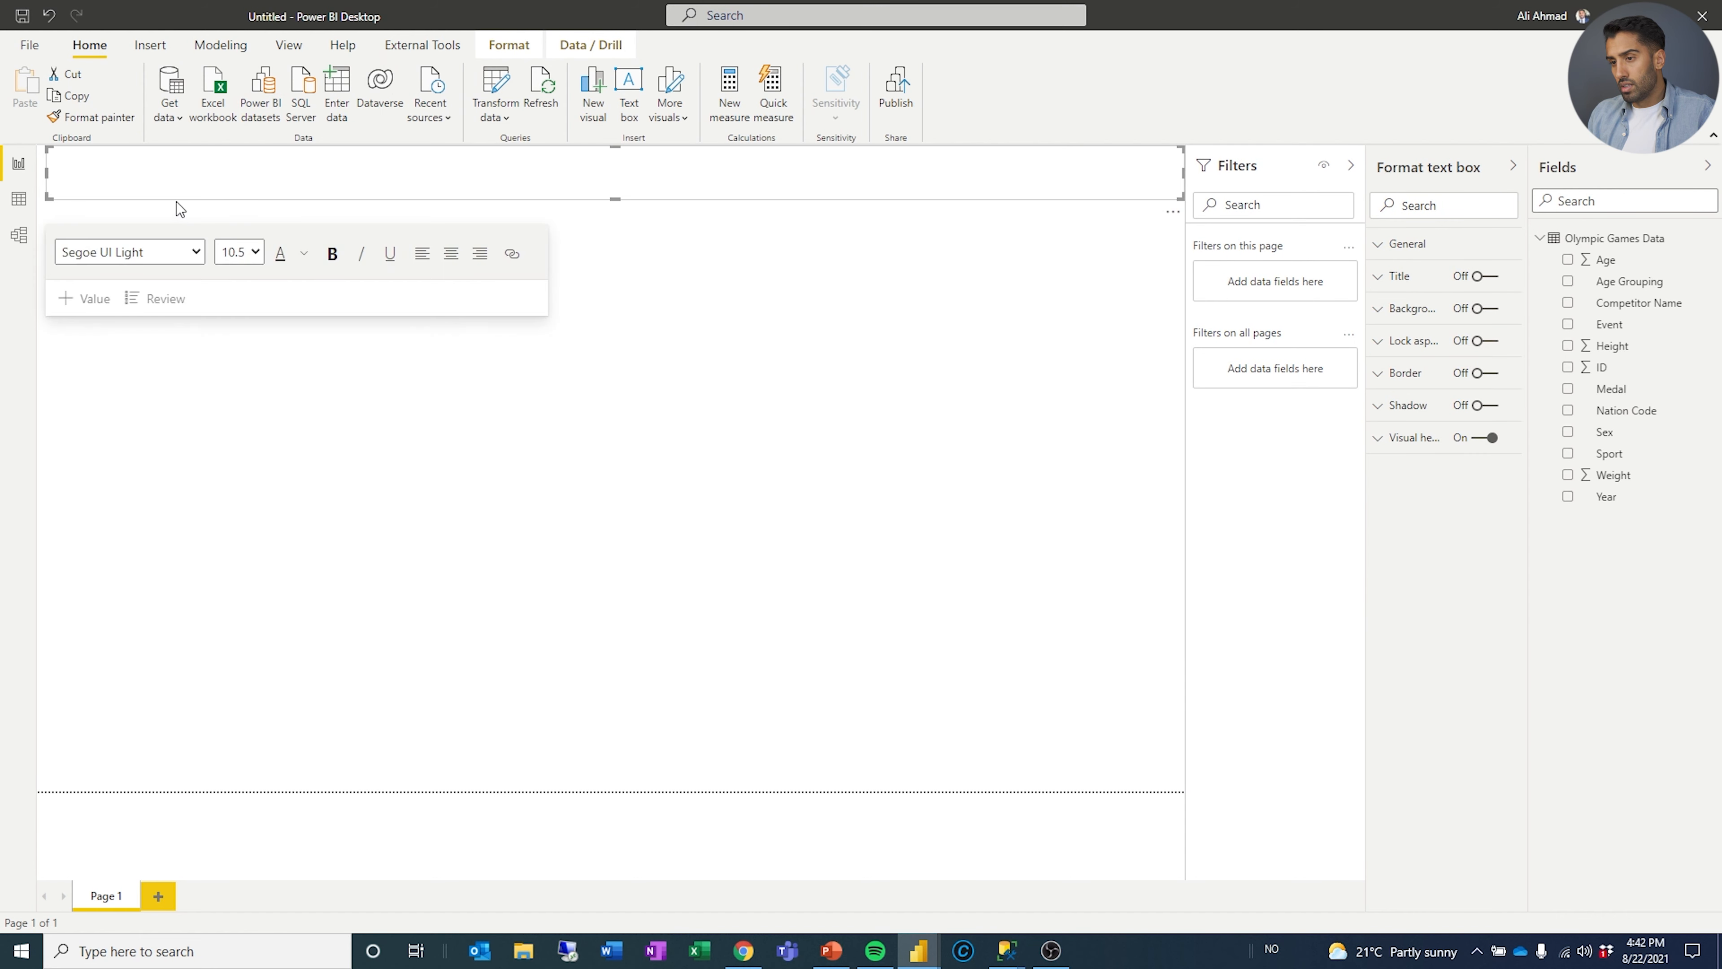
drag(47, 172, 22, 177)
Enter the title Olympic Games Analysis in the text box and format it bold at font size 24.
click(54, 165)
text(Olympic Games Analysi)
key(ctrl+a)
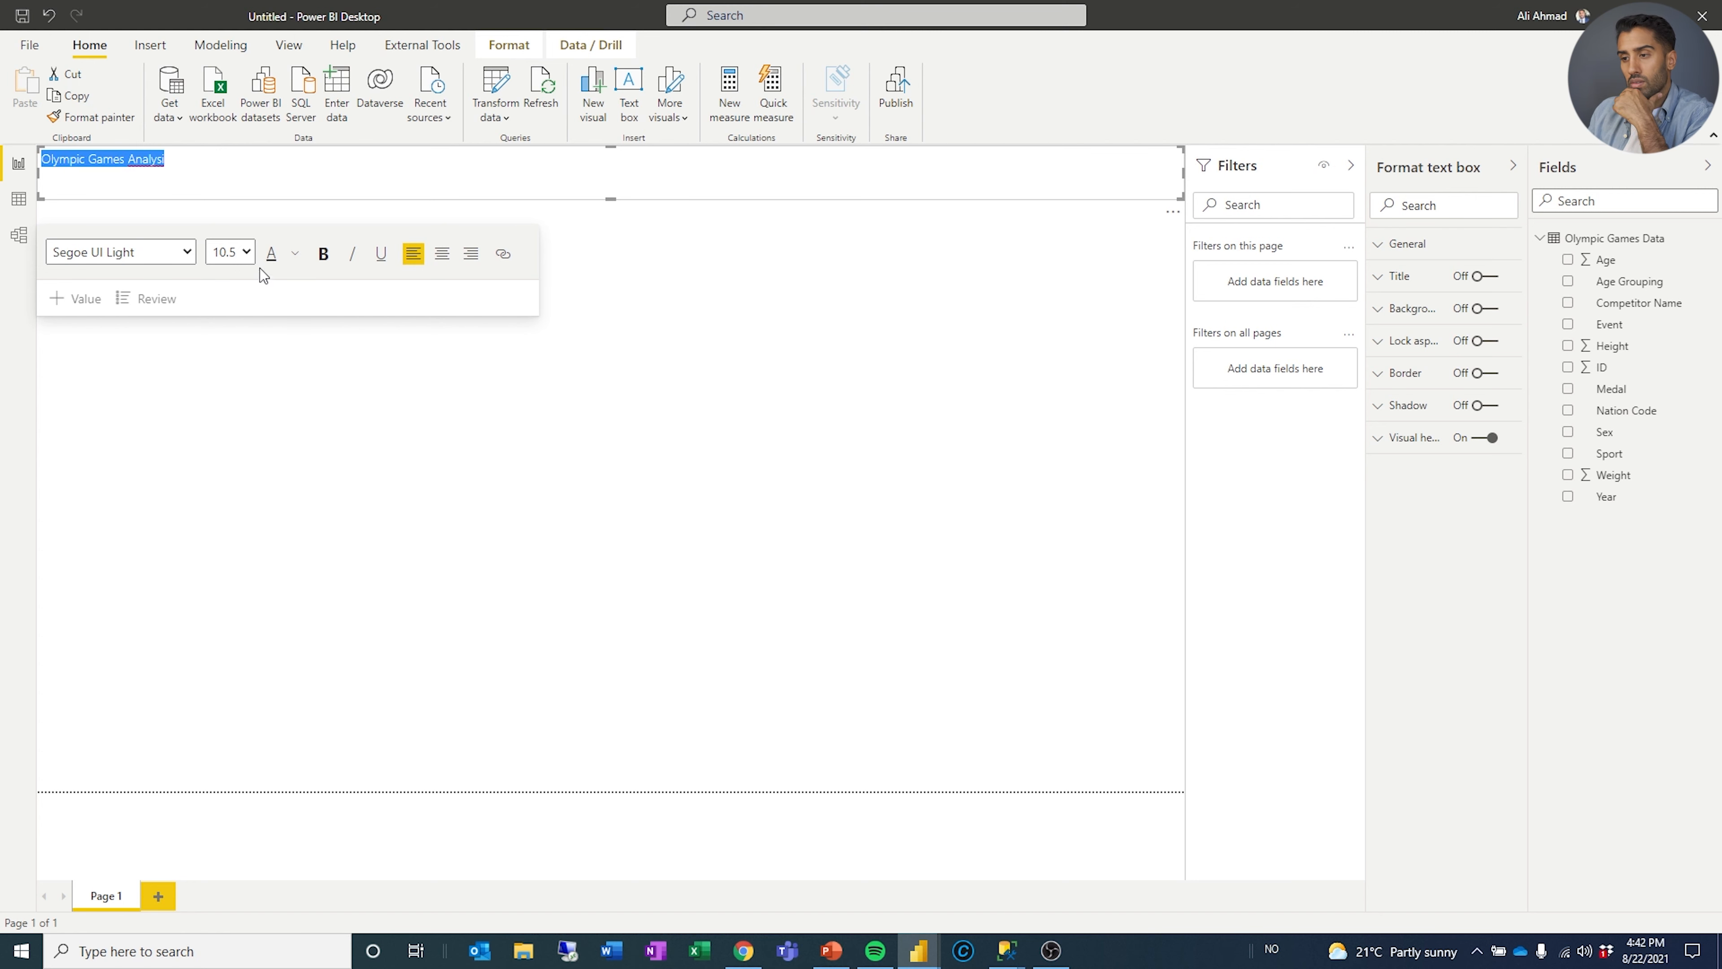
click(250, 250)
click(234, 451)
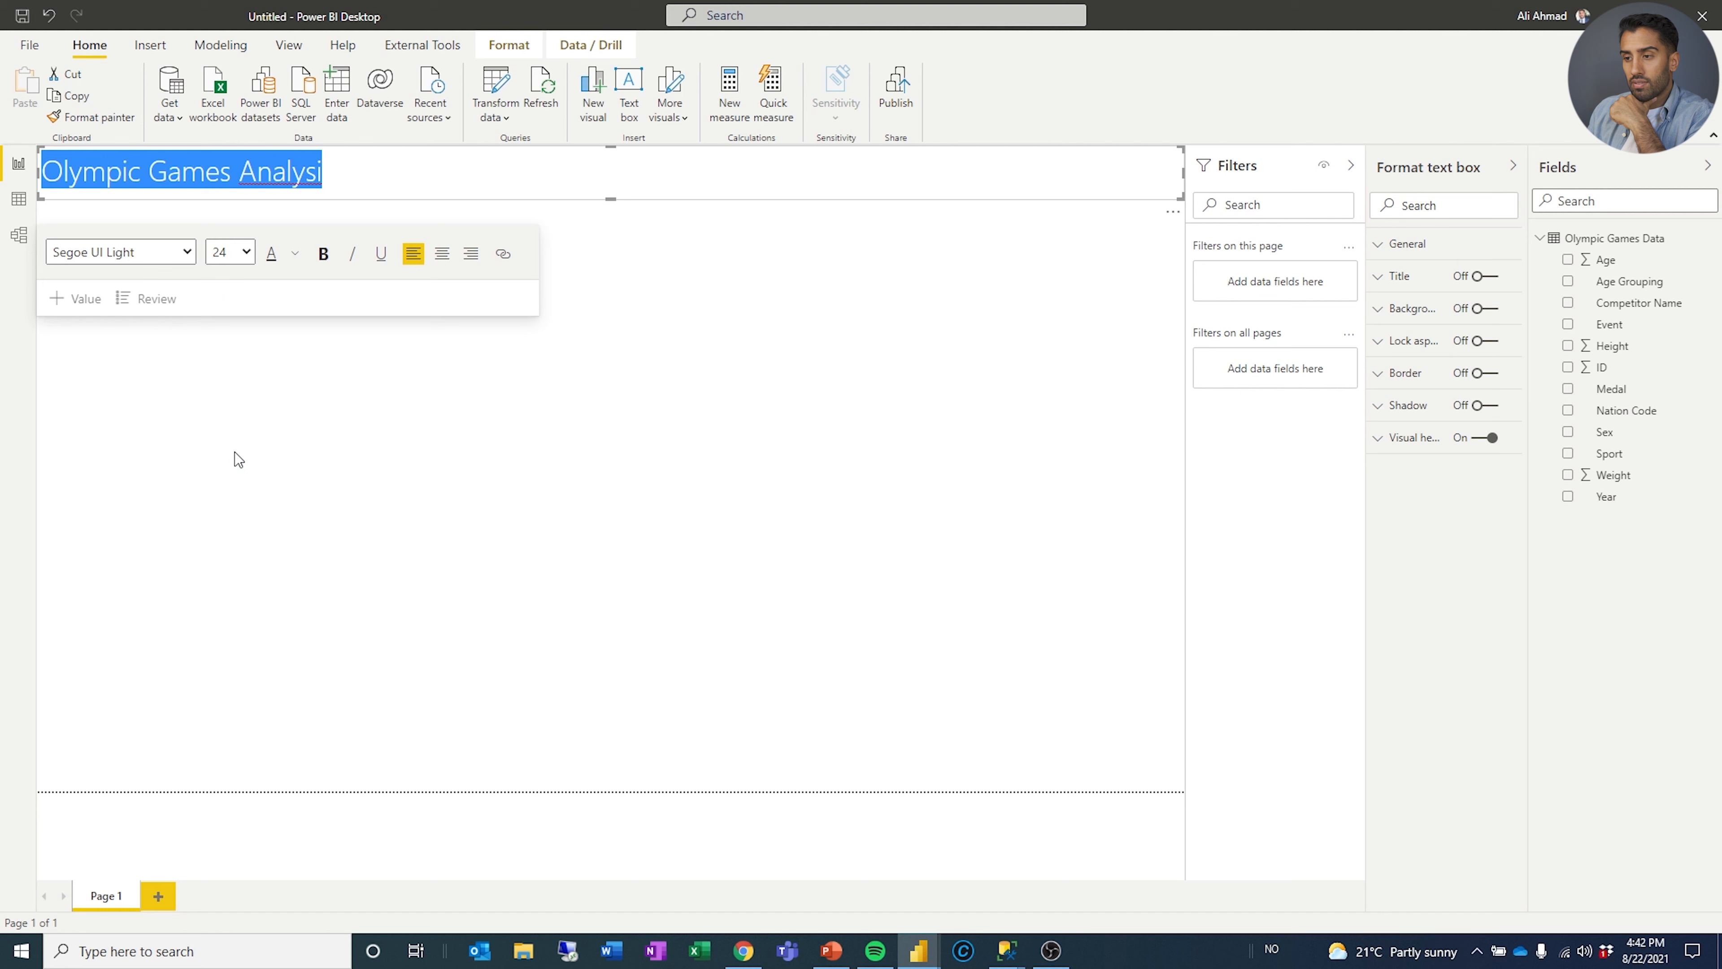
click(280, 171)
double_click(279, 172)
text(Analysis)
key(ctrl+a)
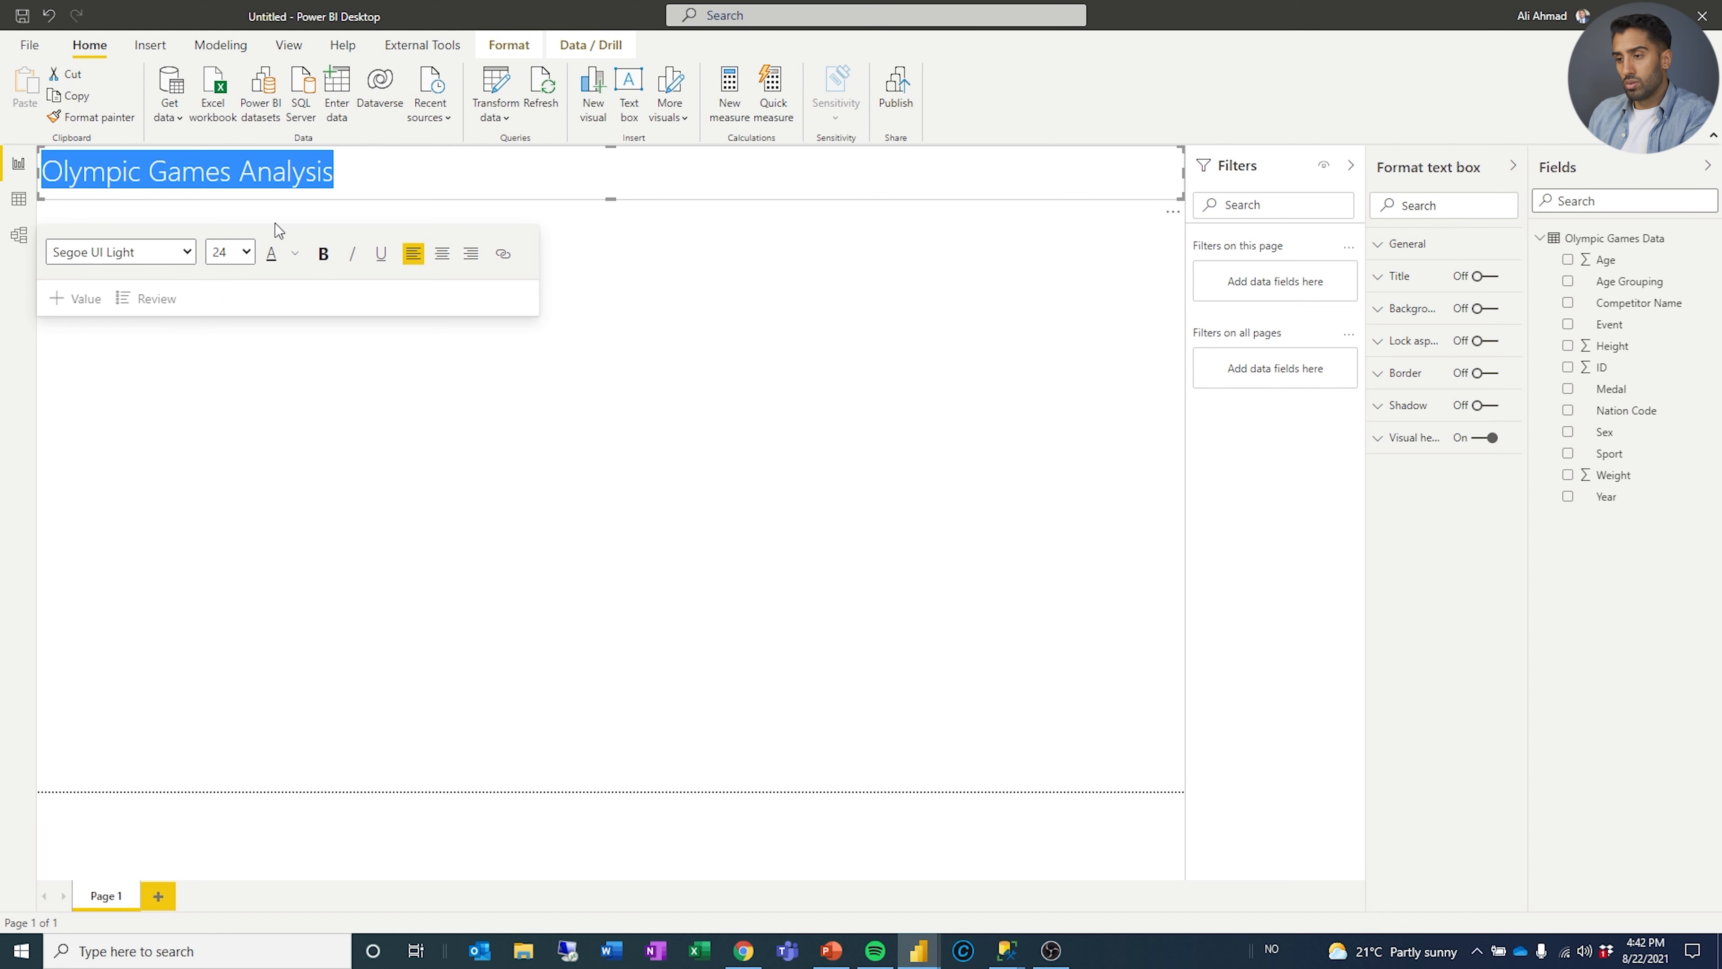
click(758, 385)
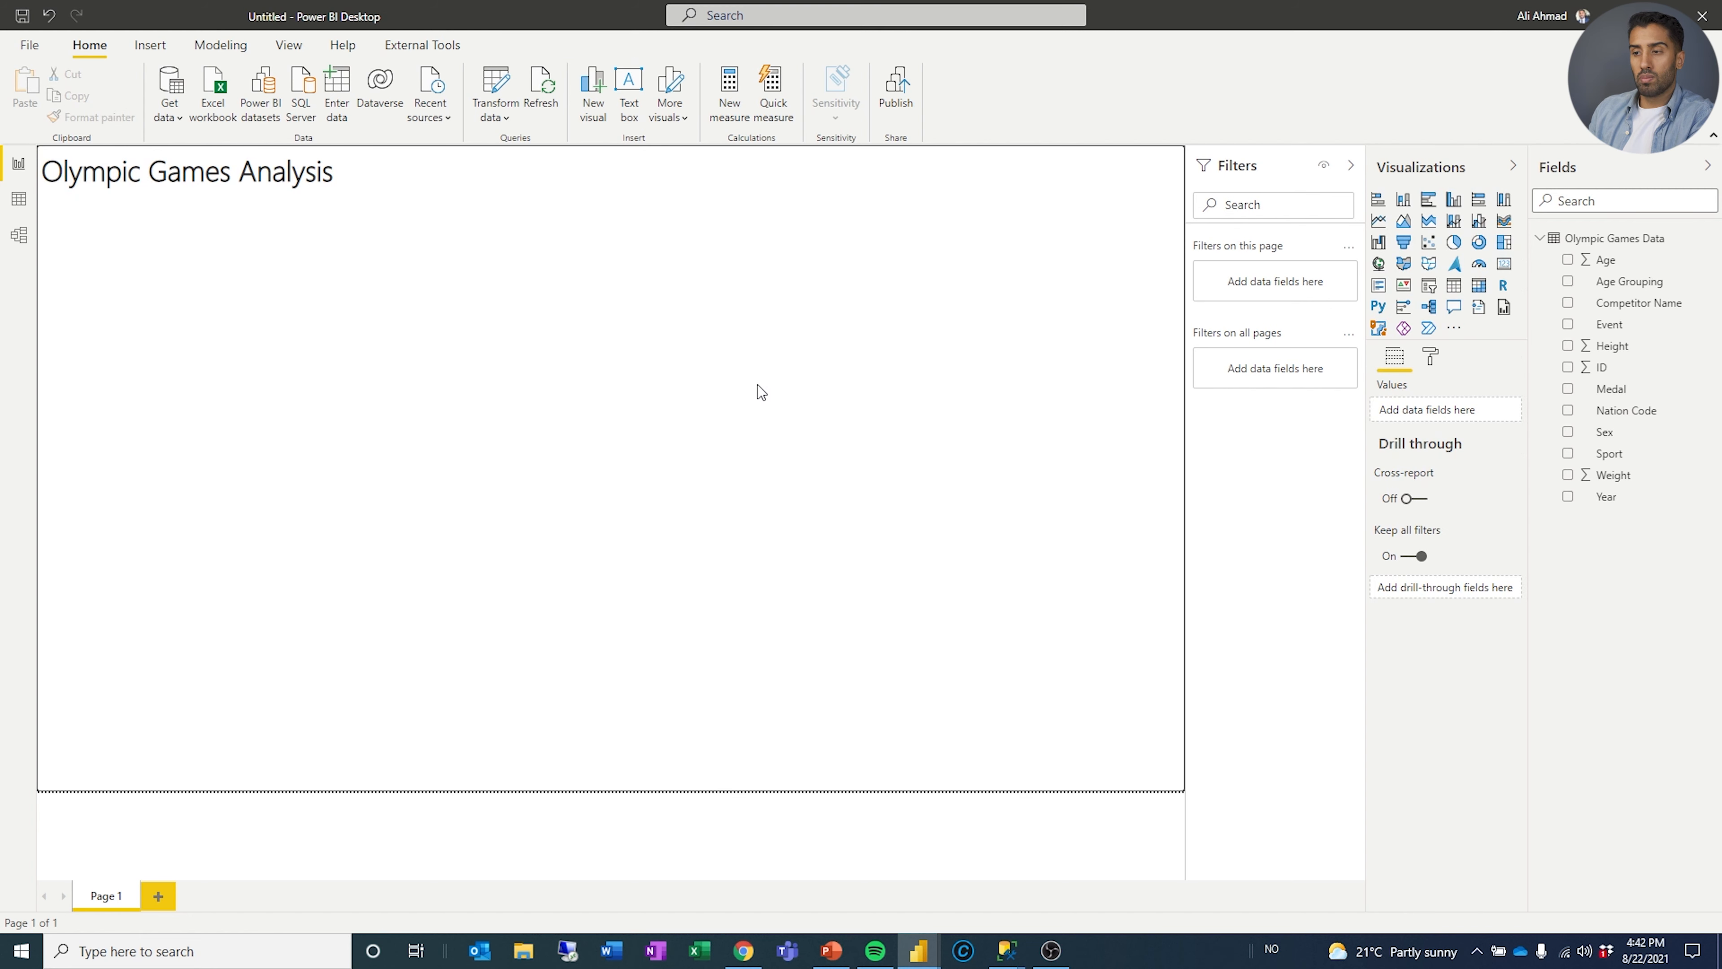
click(808, 181)
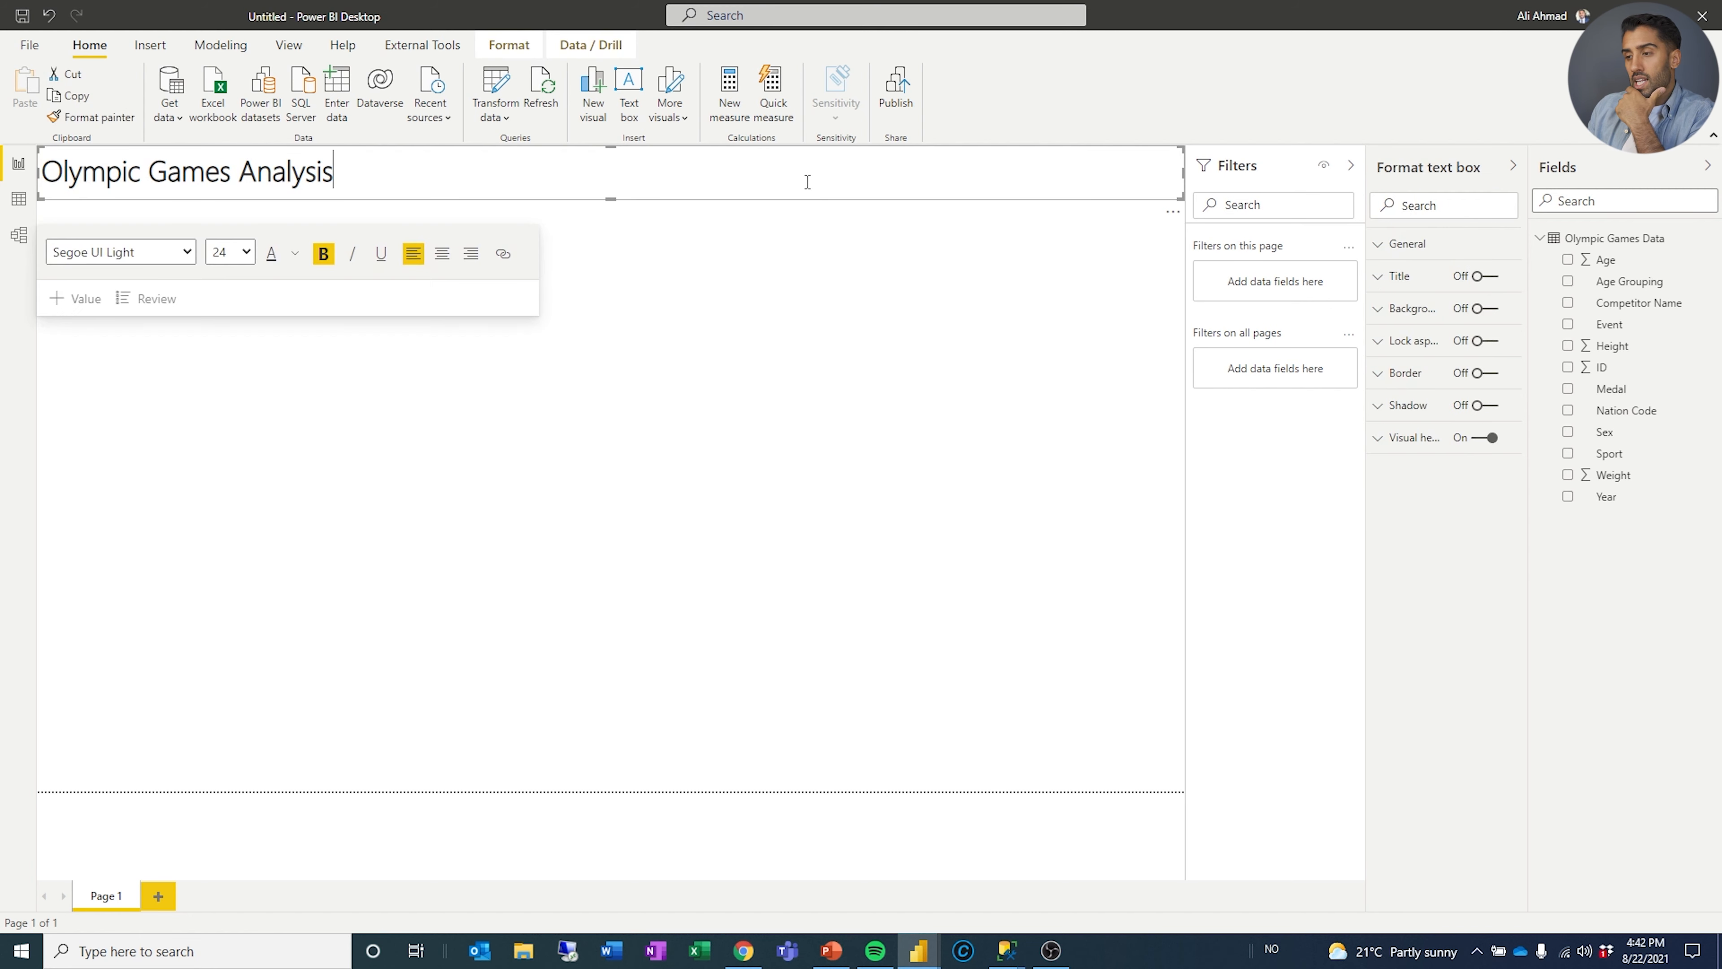
click(817, 406)
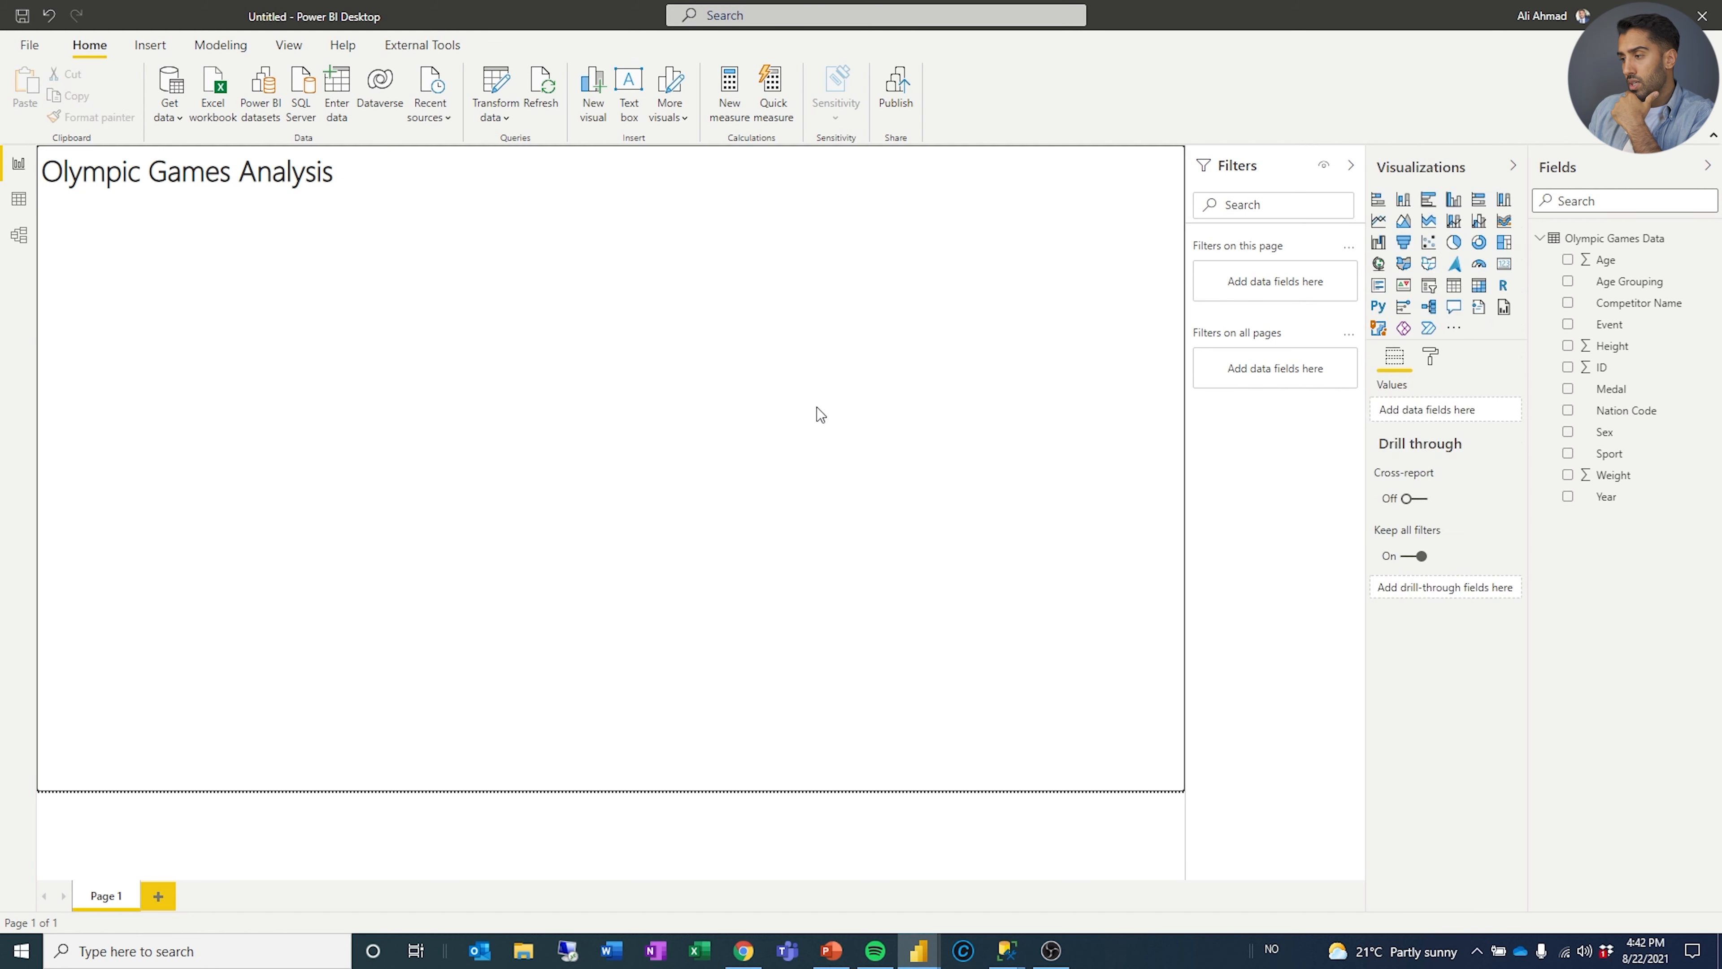
Set the page background colour to light grey.
click(1431, 357)
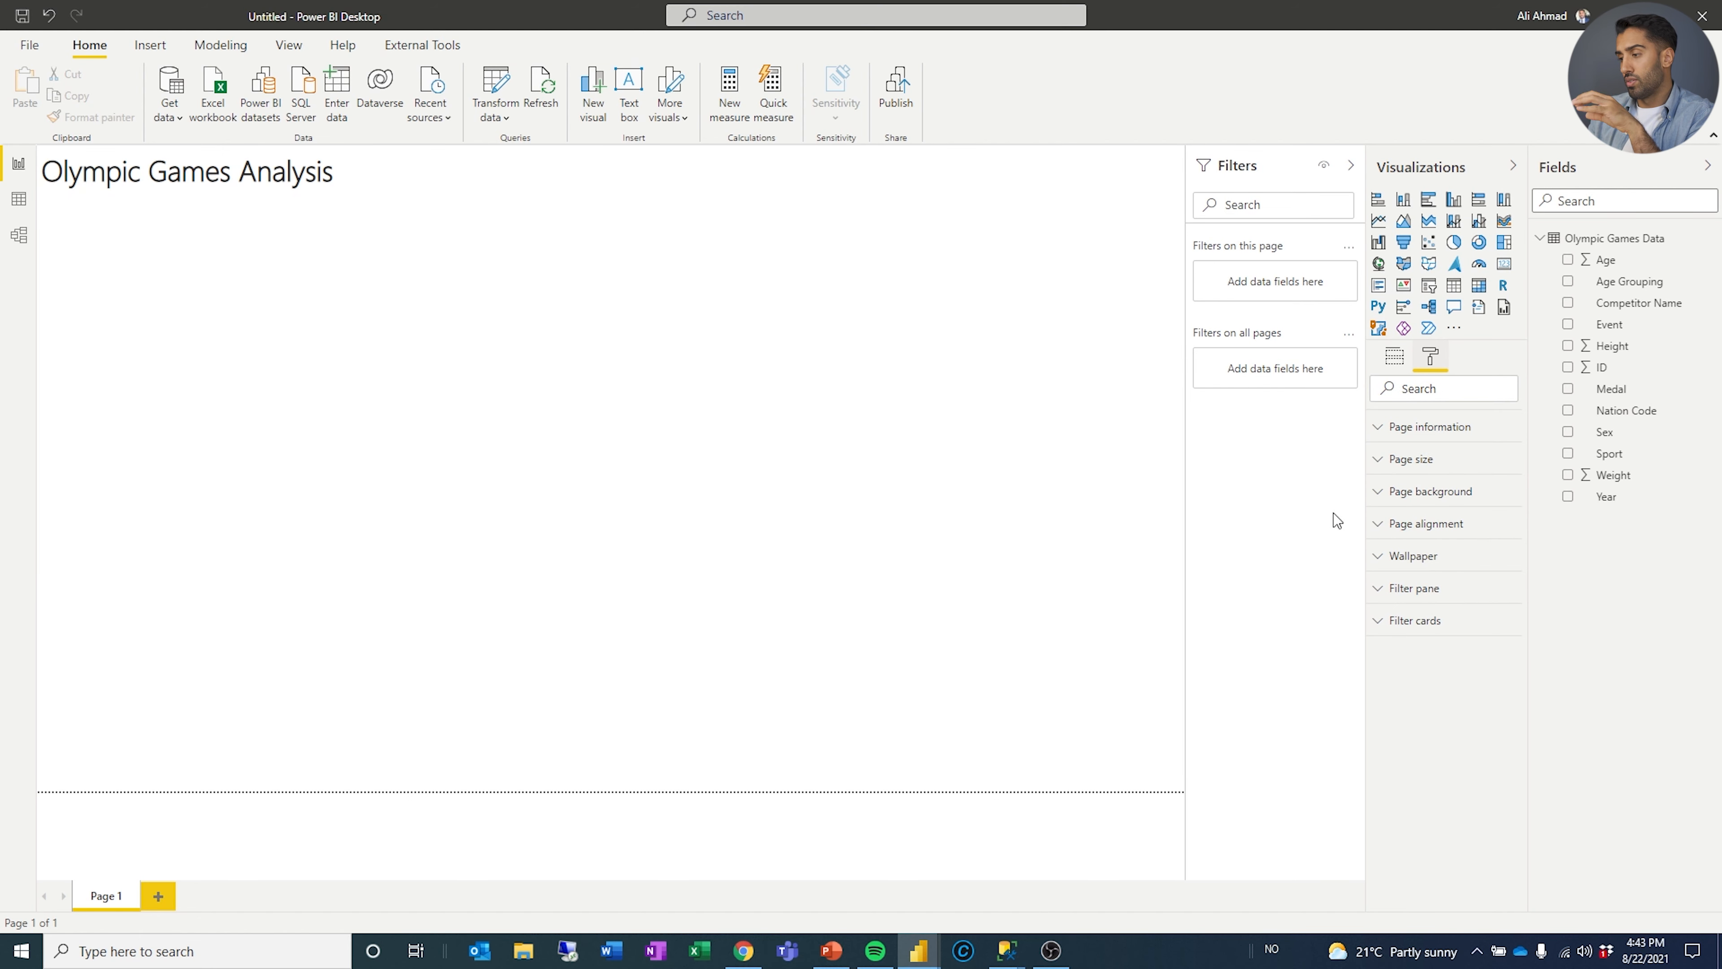
click(1379, 493)
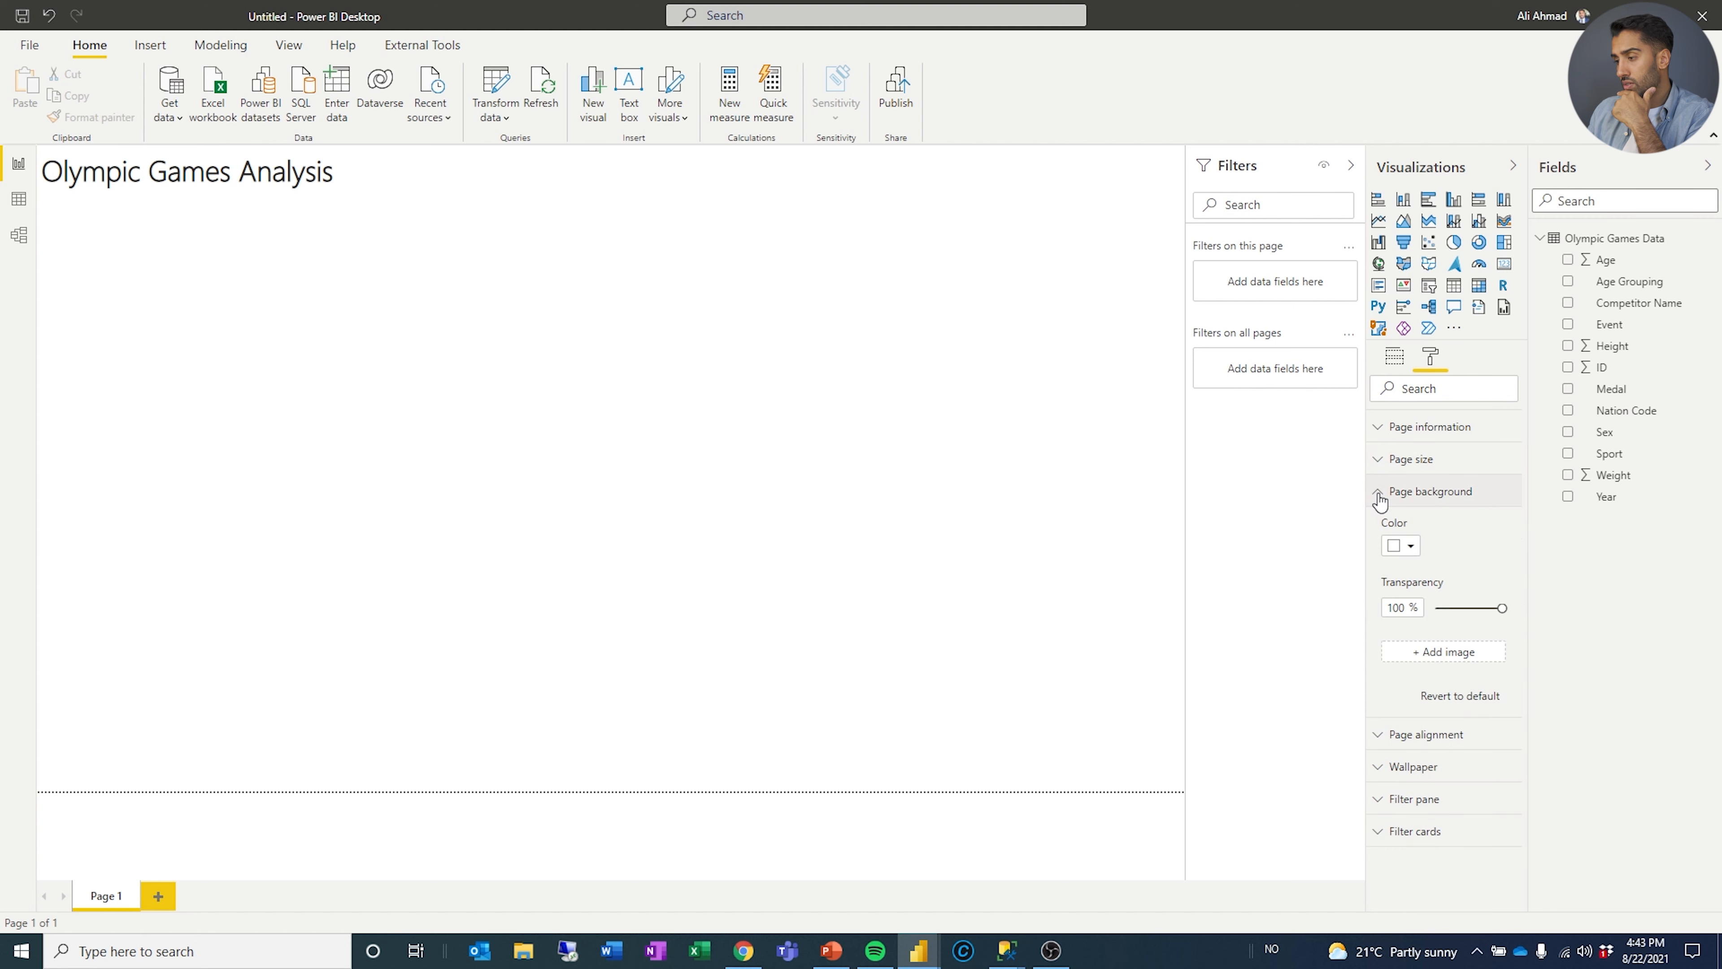
click(1395, 547)
click(1419, 650)
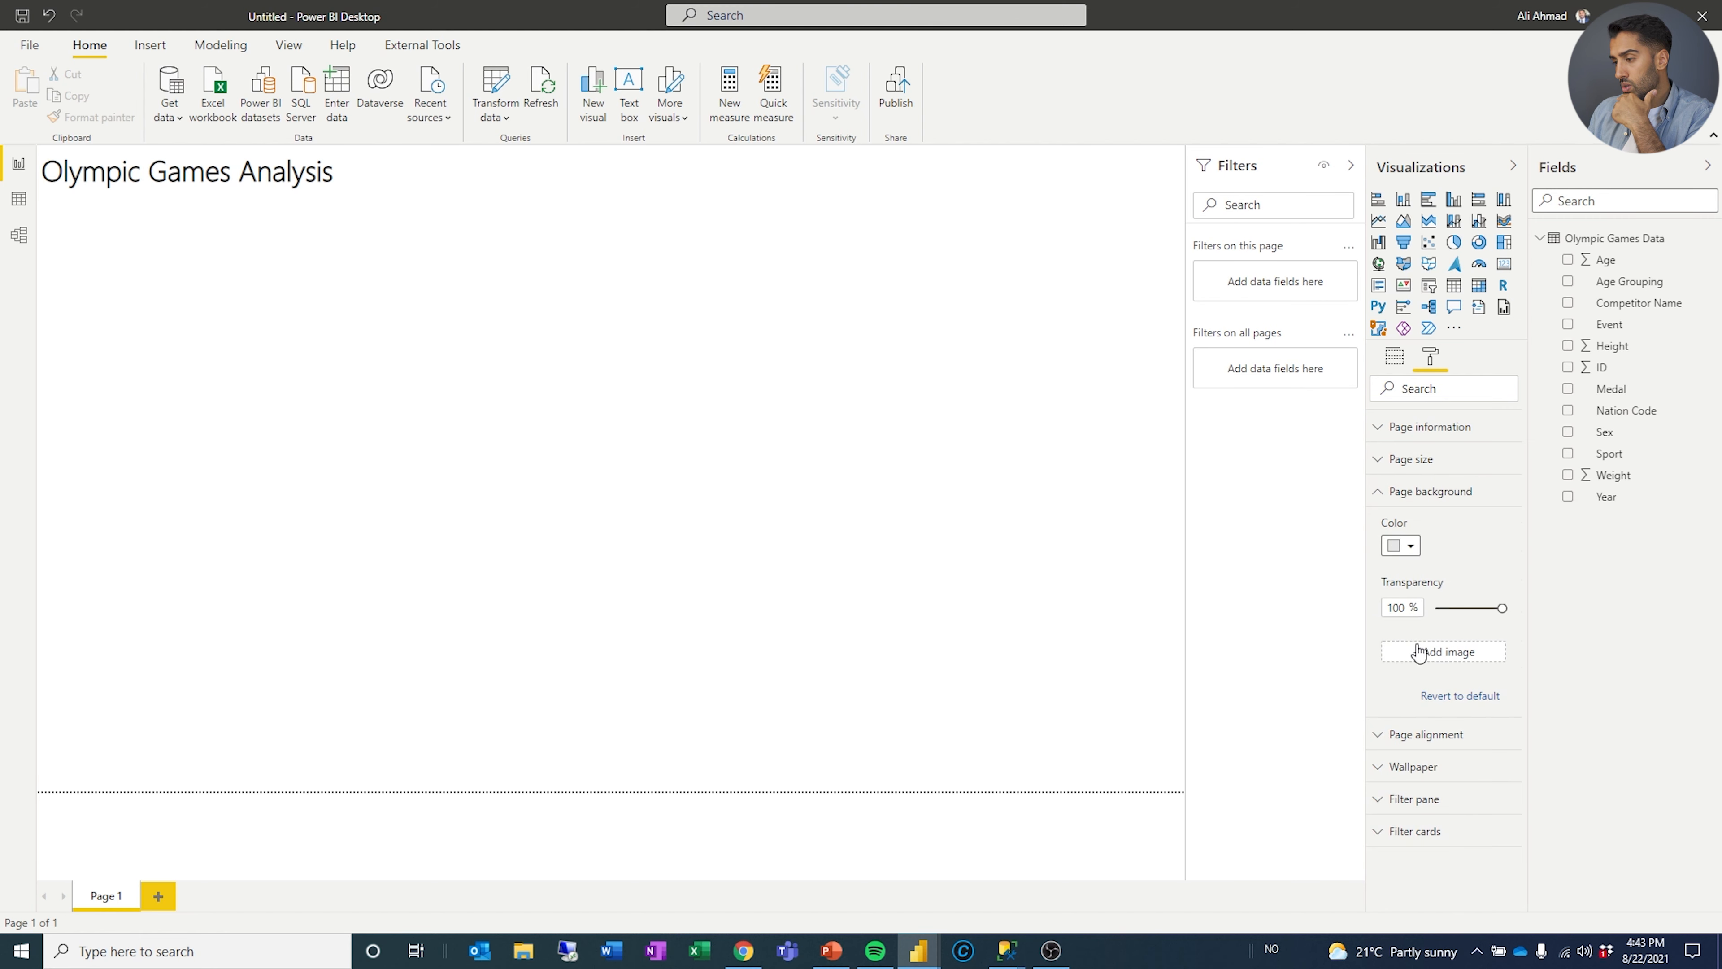
Set the page background transparency to 80%.
drag(1406, 609, 1337, 603)
text(9)
key(BackSpace)
key(BackSpace)
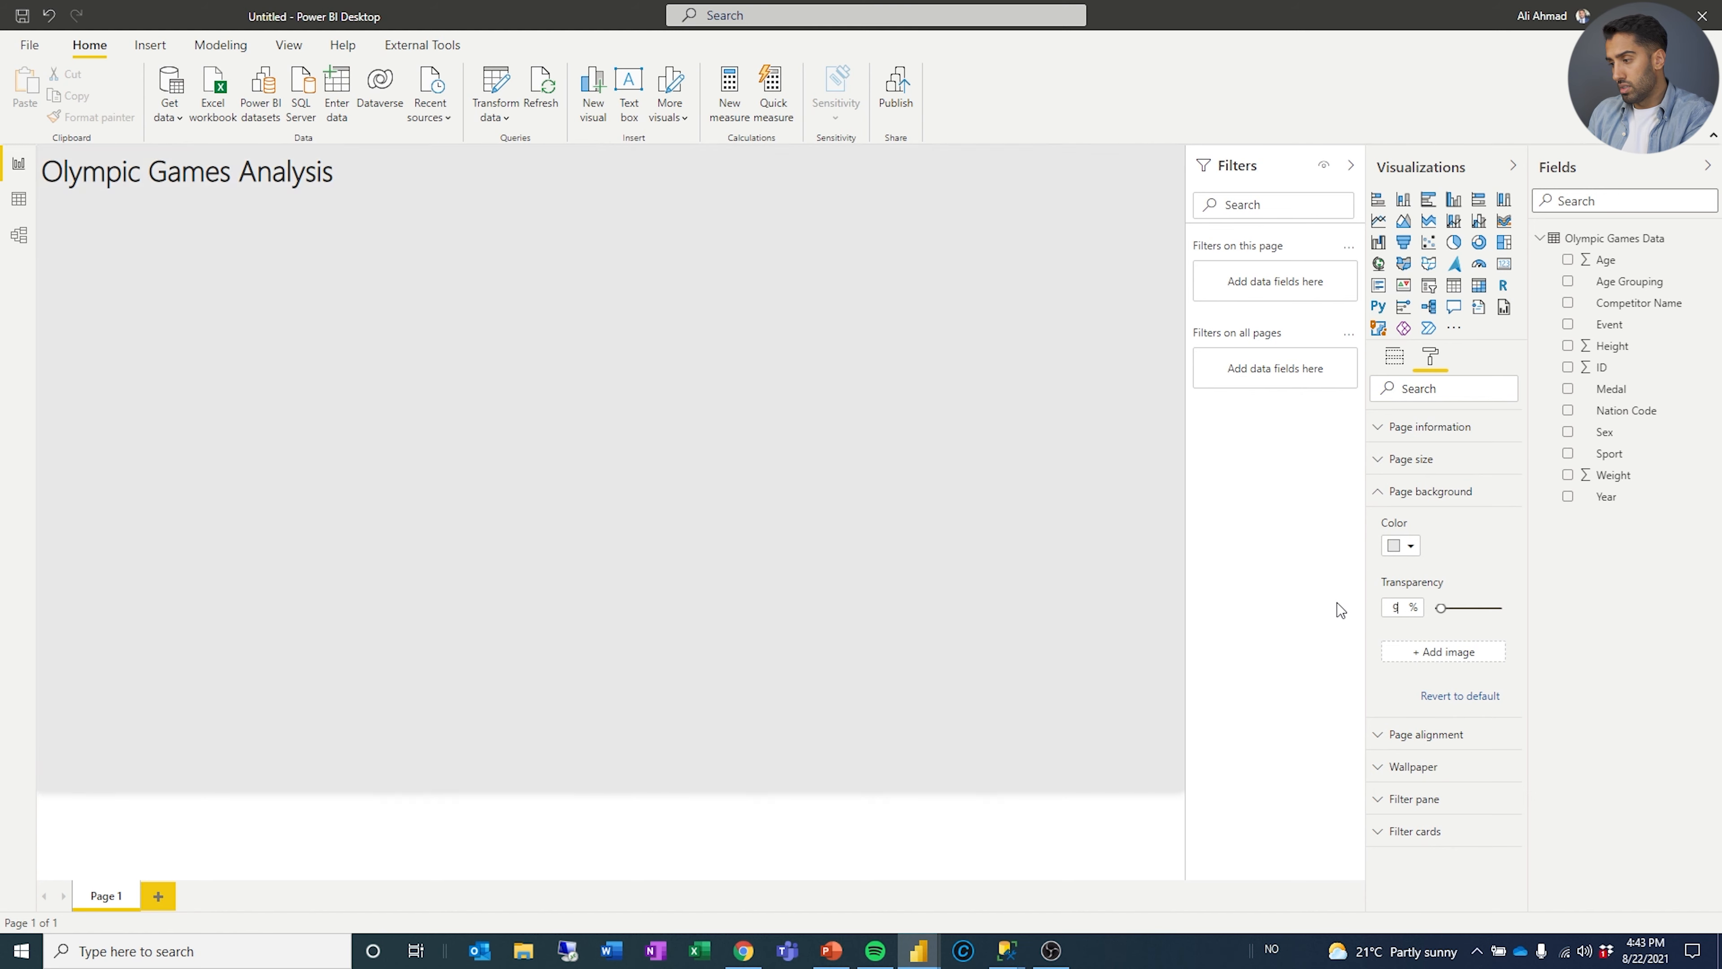
text(10)
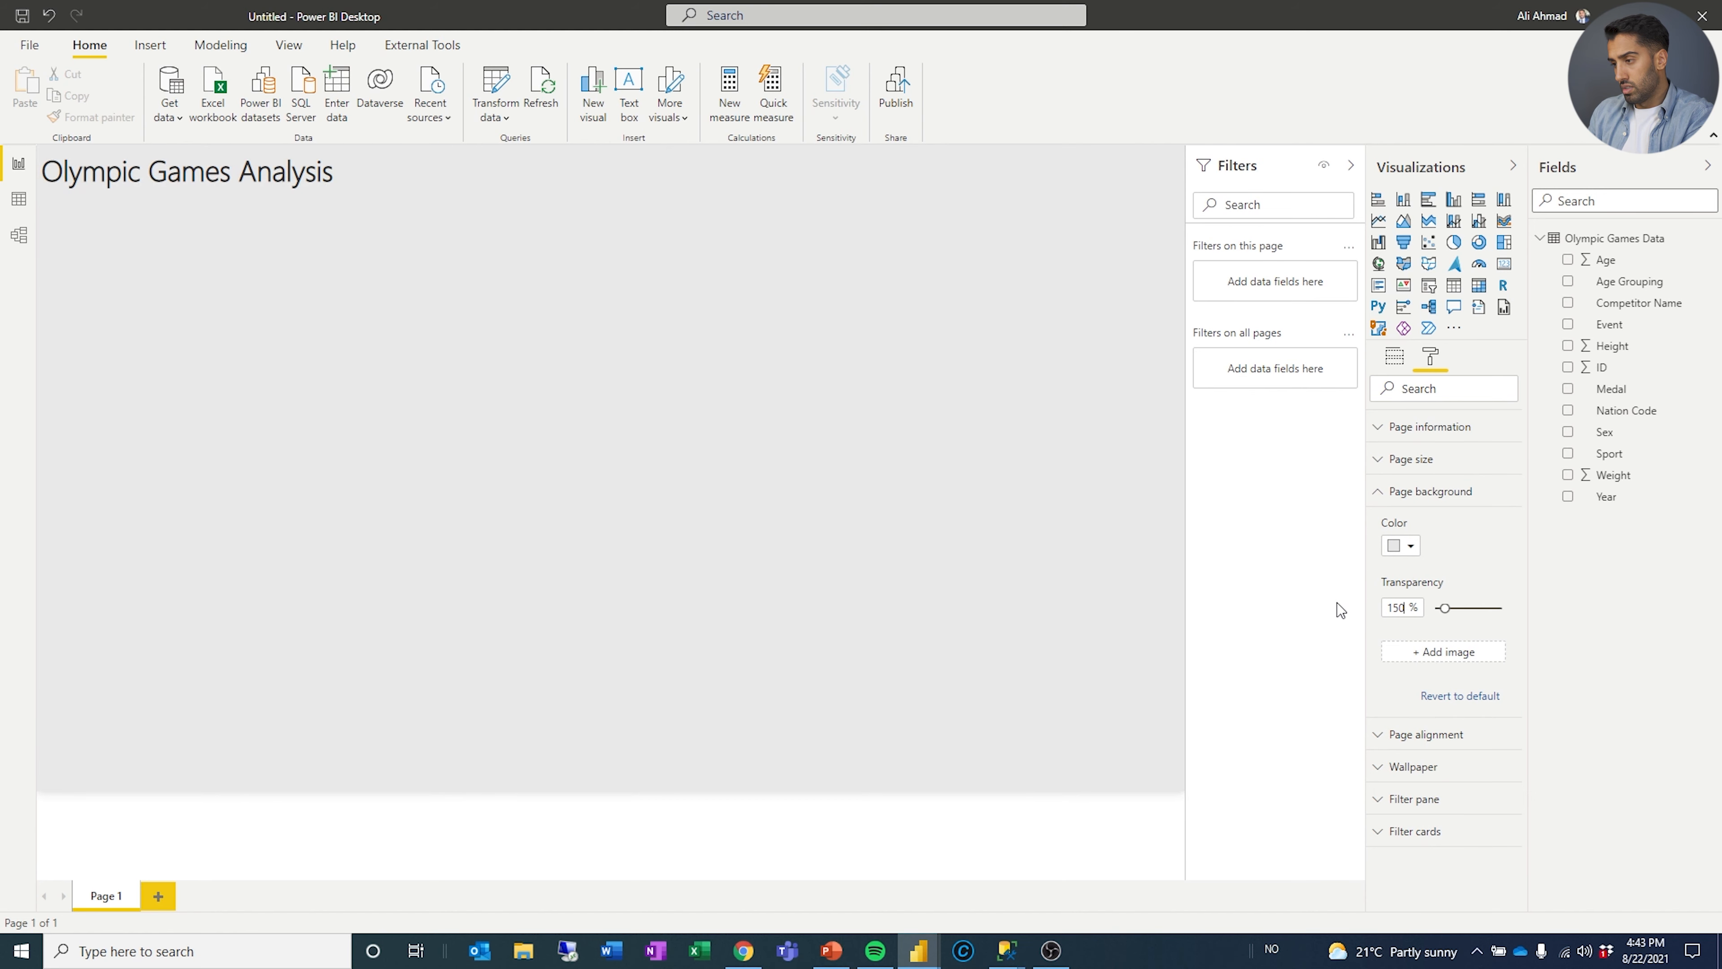
key(BackSpace)
text(0)
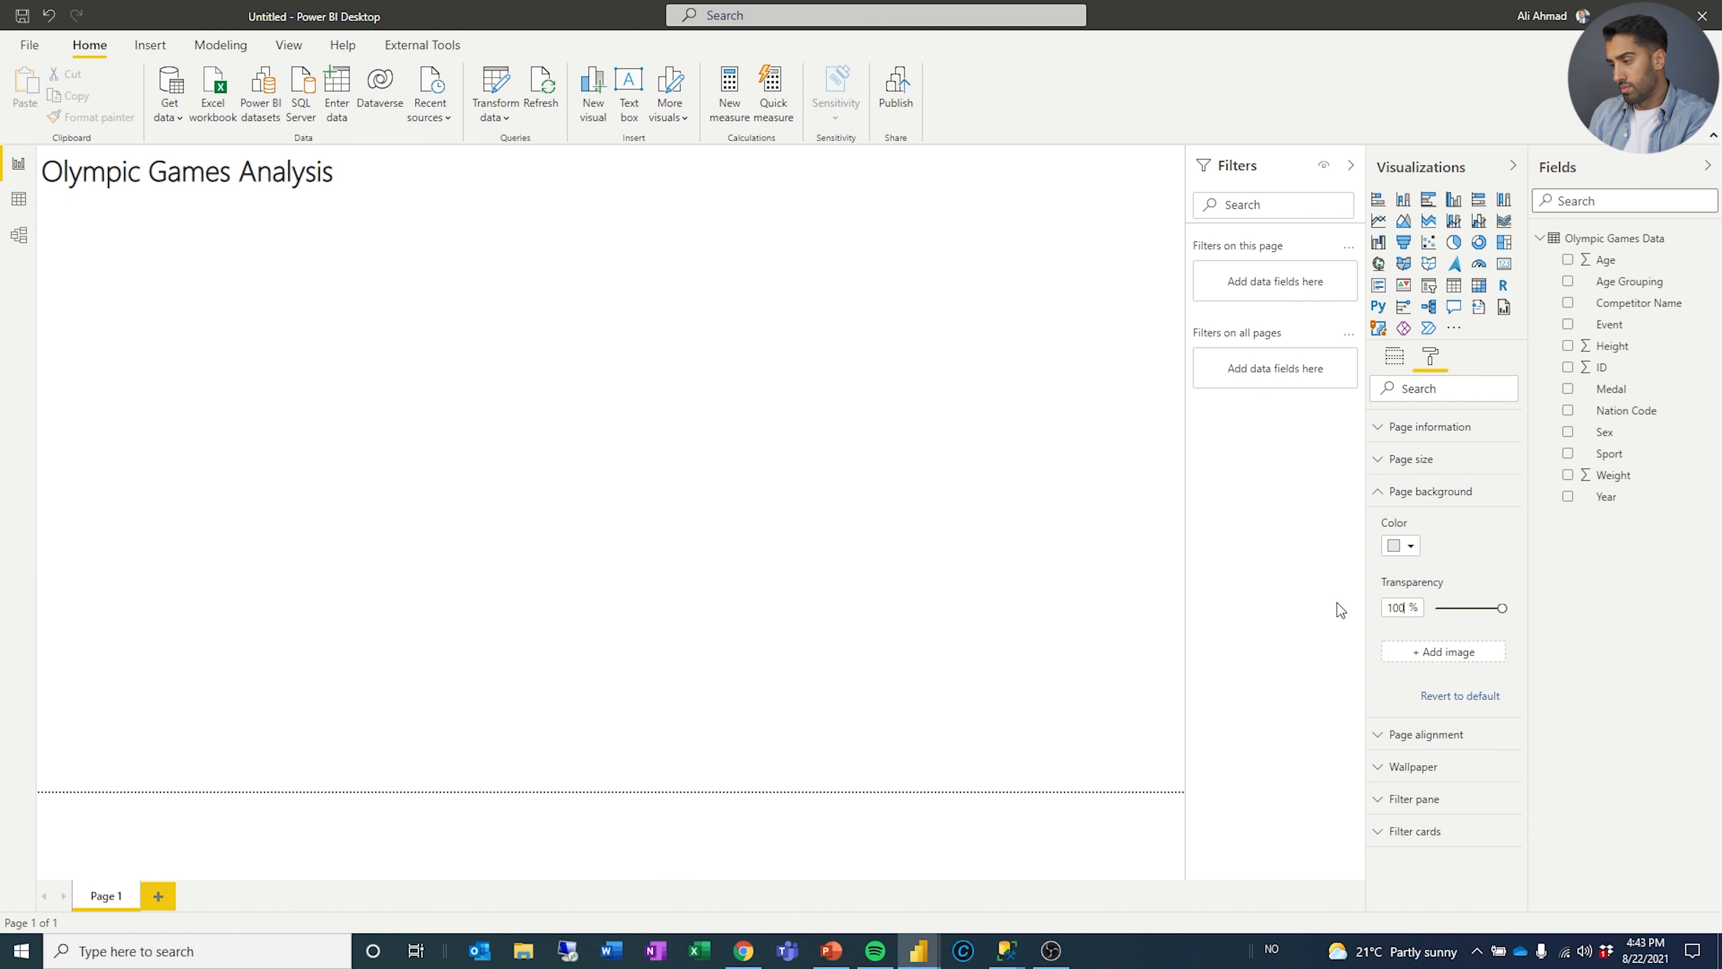
key(BackSpace)
text(00)
mouse_move(1502, 608)
mouse_down()
mouse_move(1450, 609)
mouse_move(1489, 608)
mouse_up()
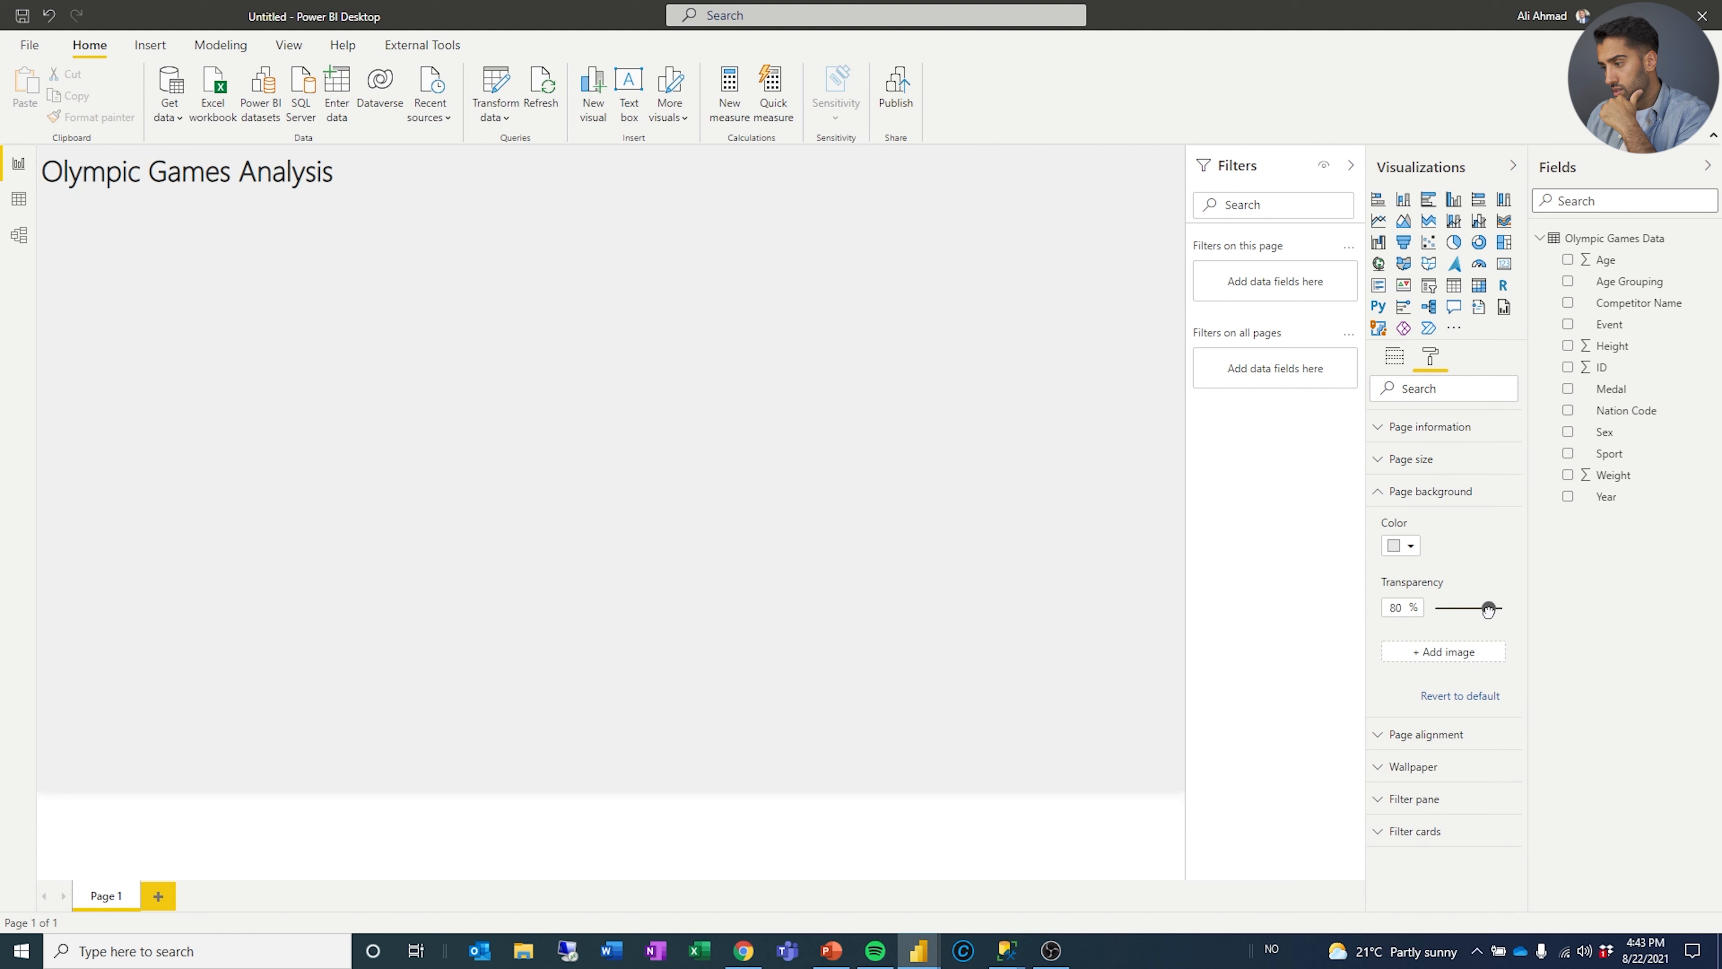
Turn on a white background for the title text box.
click(573, 173)
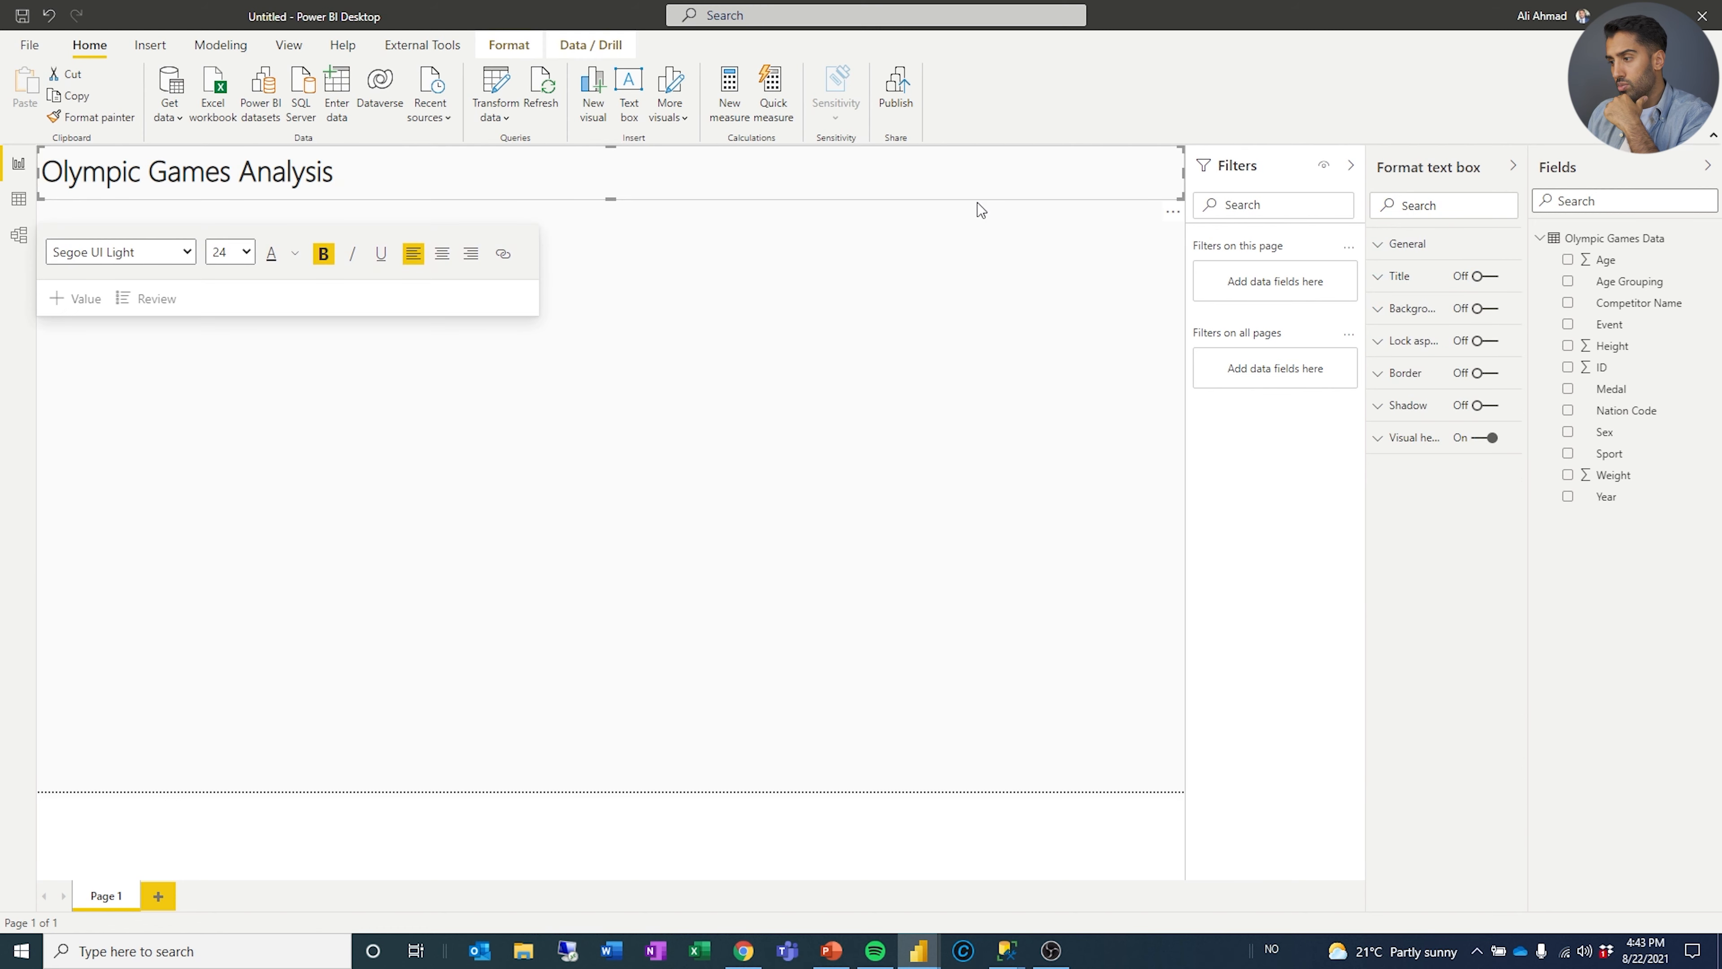
click(1490, 308)
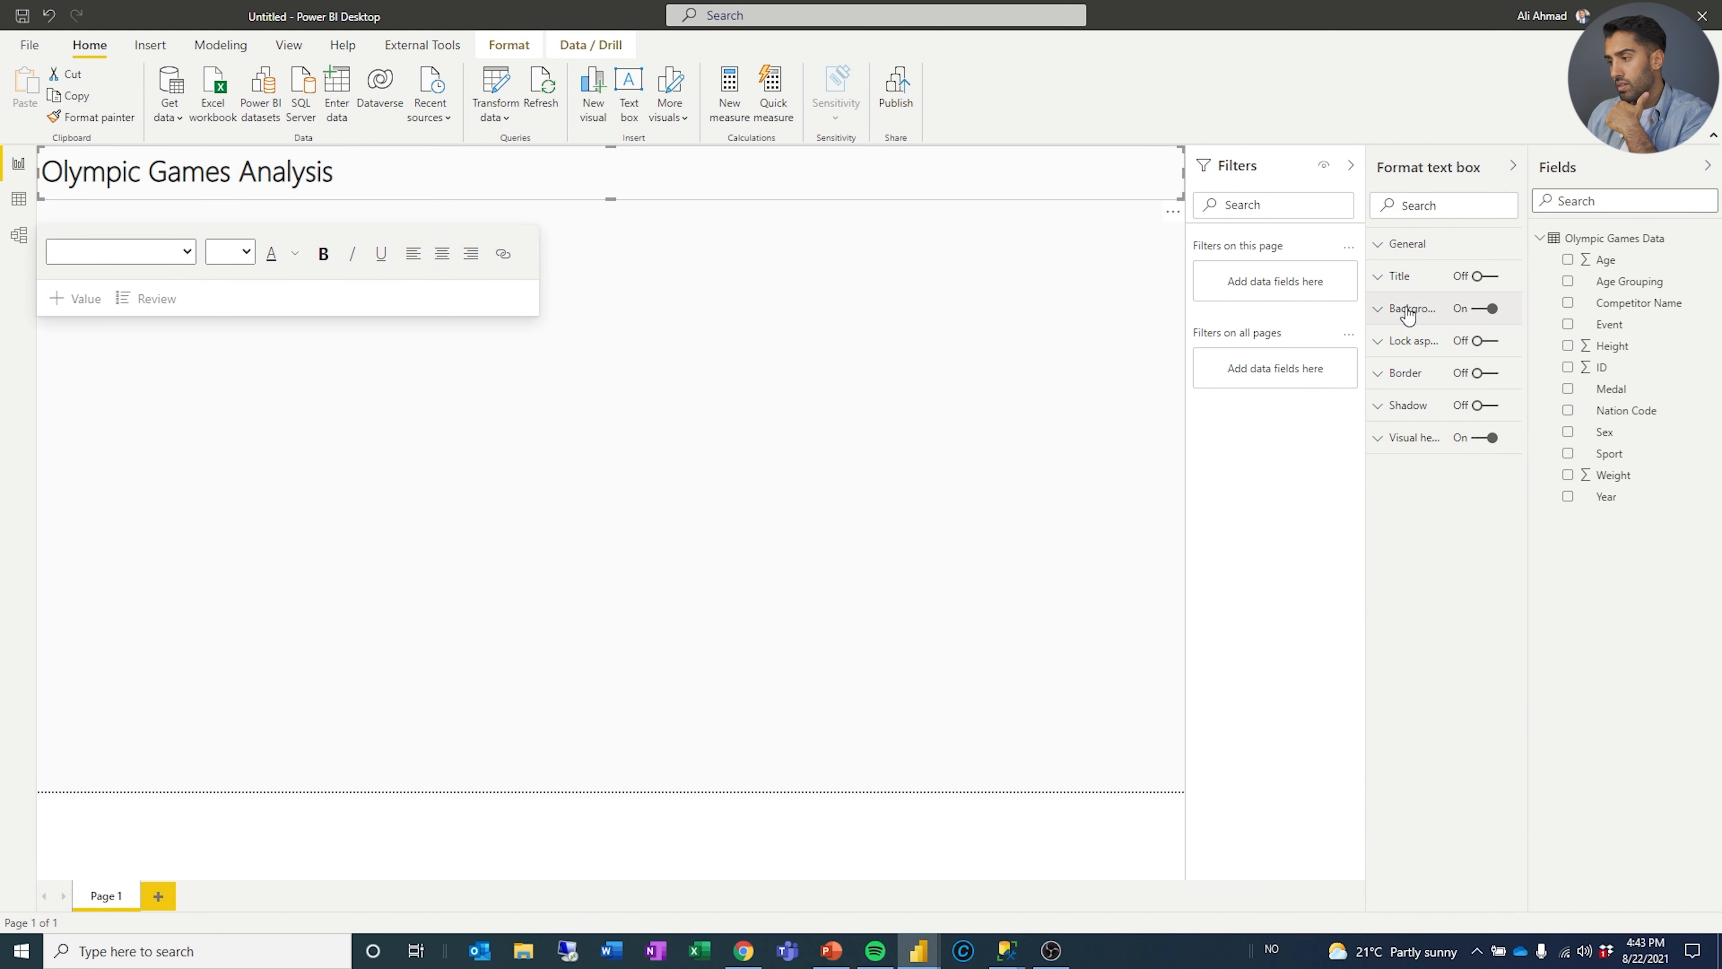
click(1409, 308)
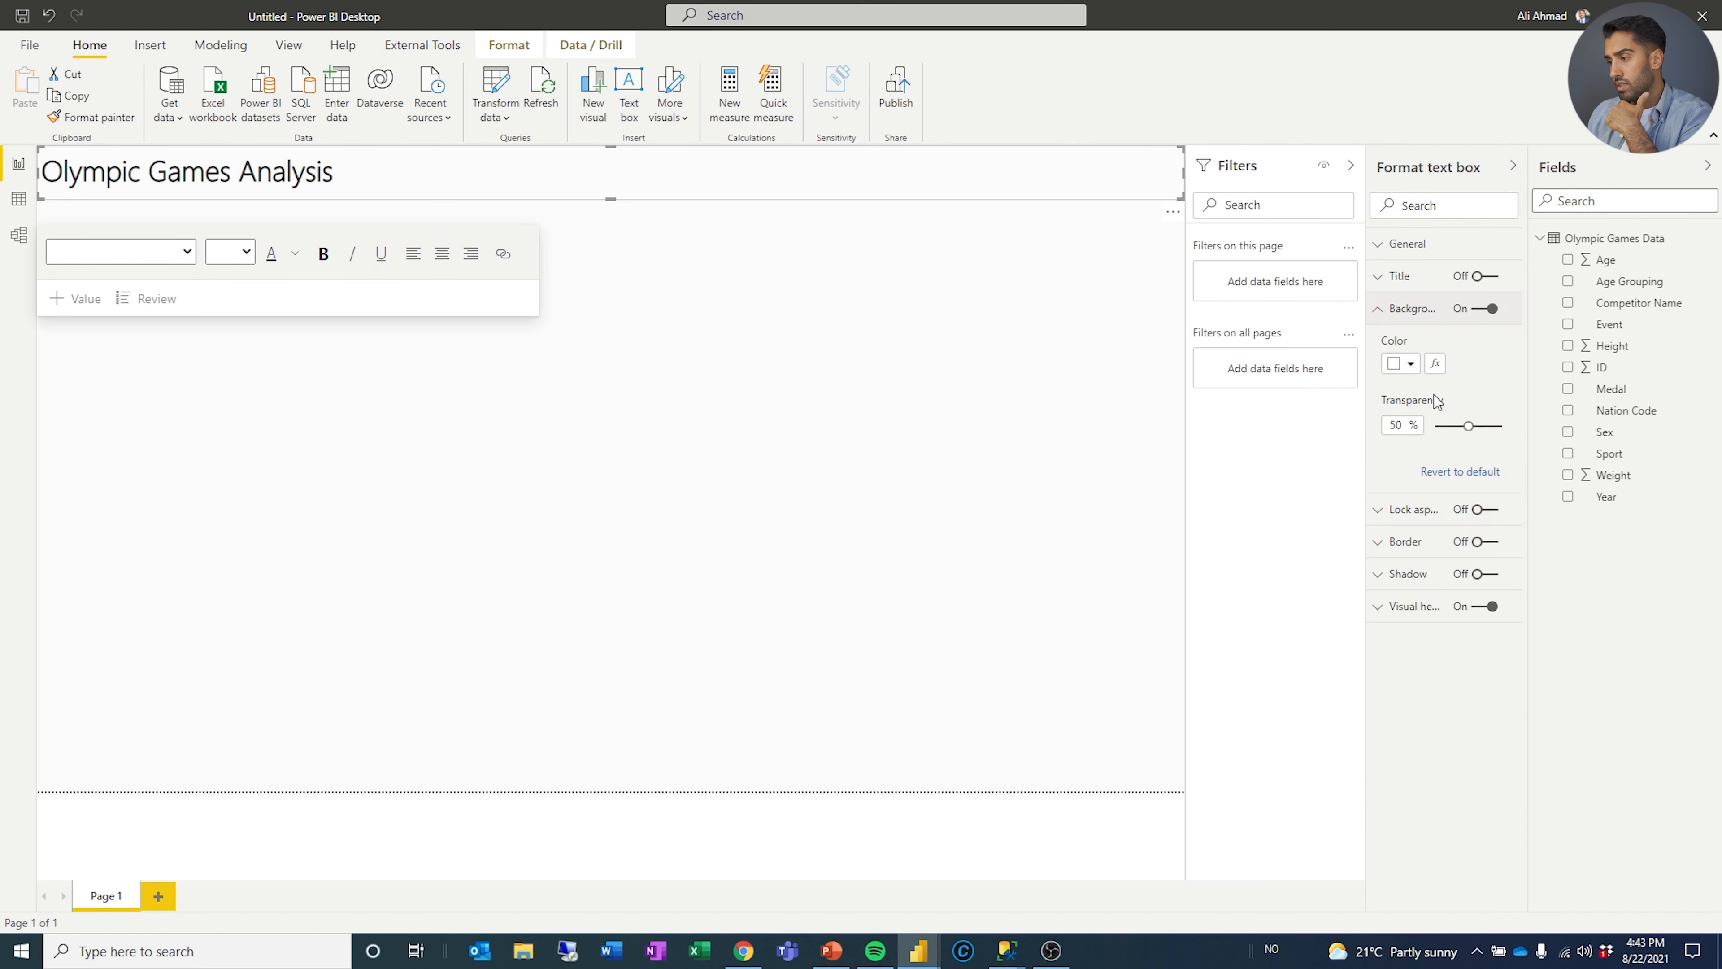
click(805, 405)
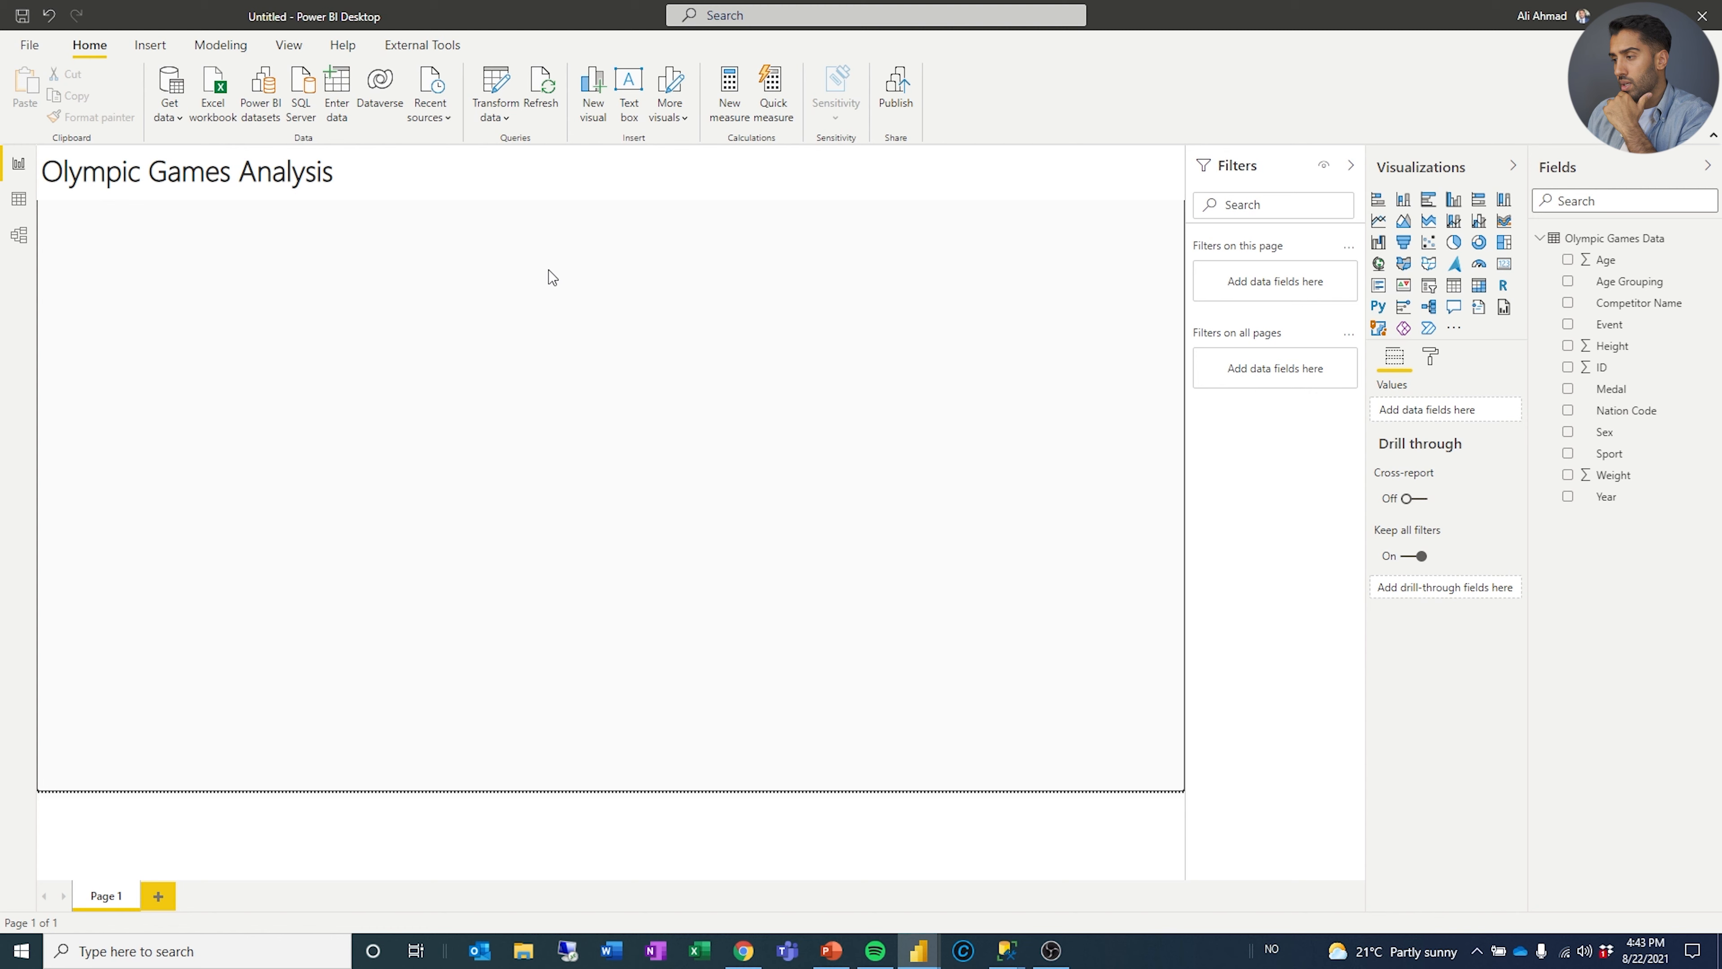
Insert a slicer, collapse the Filters pane, and shrink and place the slicer just below the title at the page's left edge.
click(1428, 284)
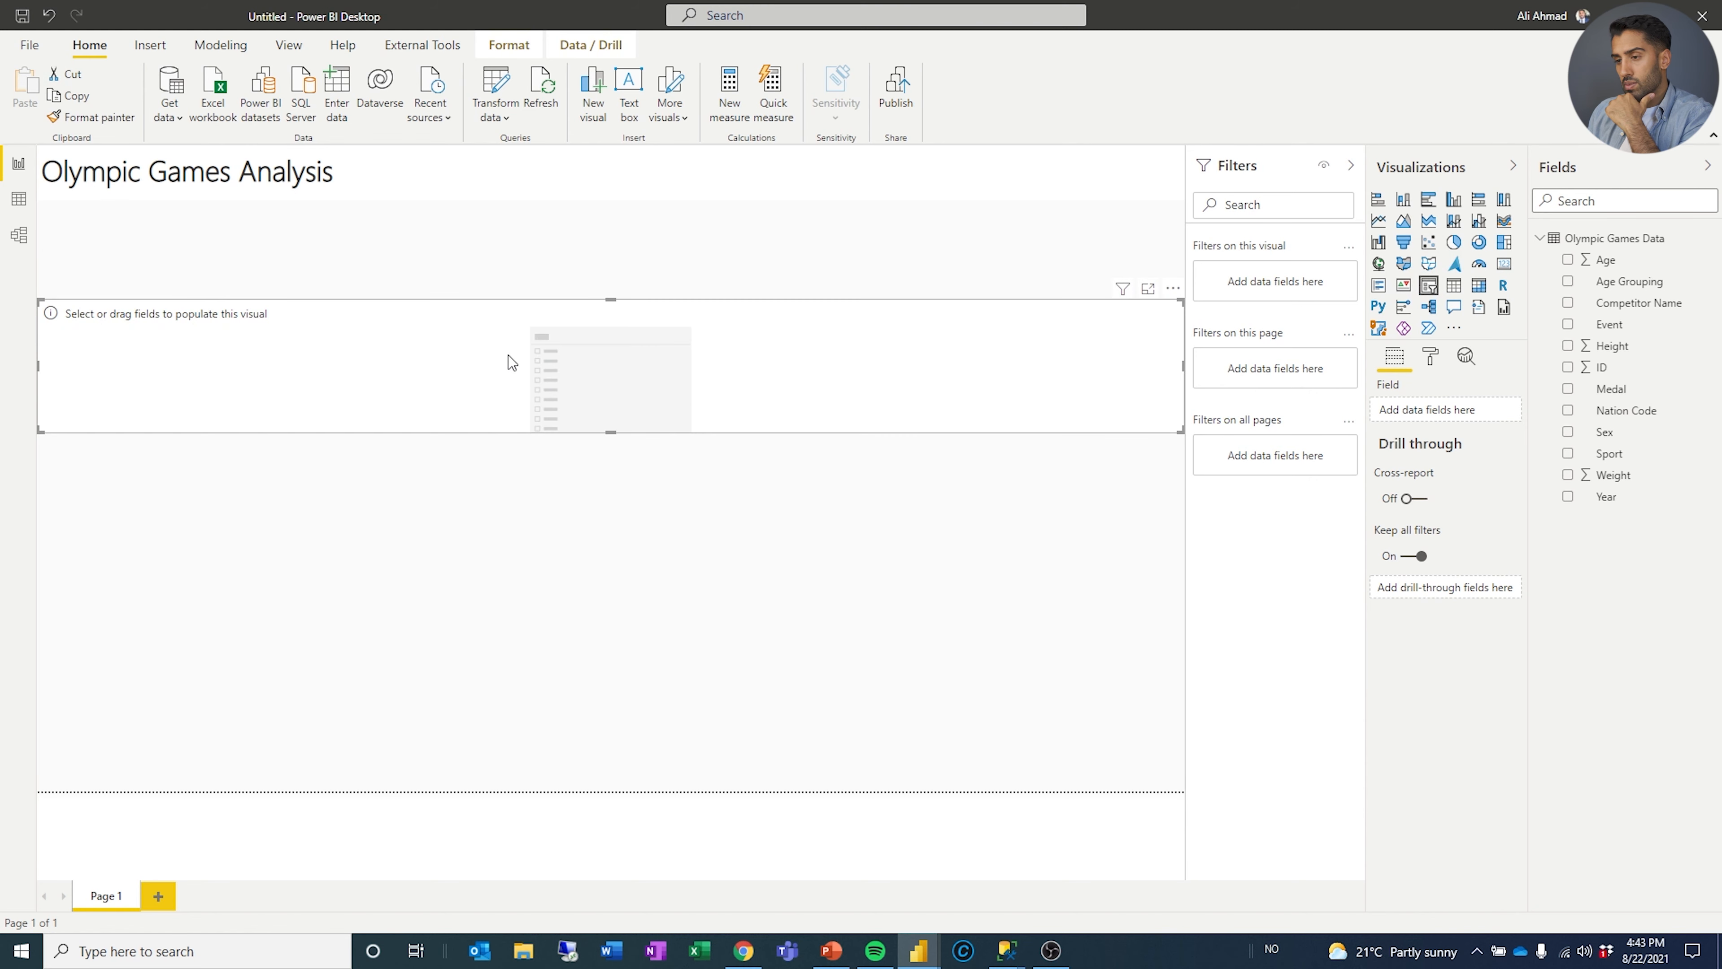
drag(1187, 359, 1074, 367)
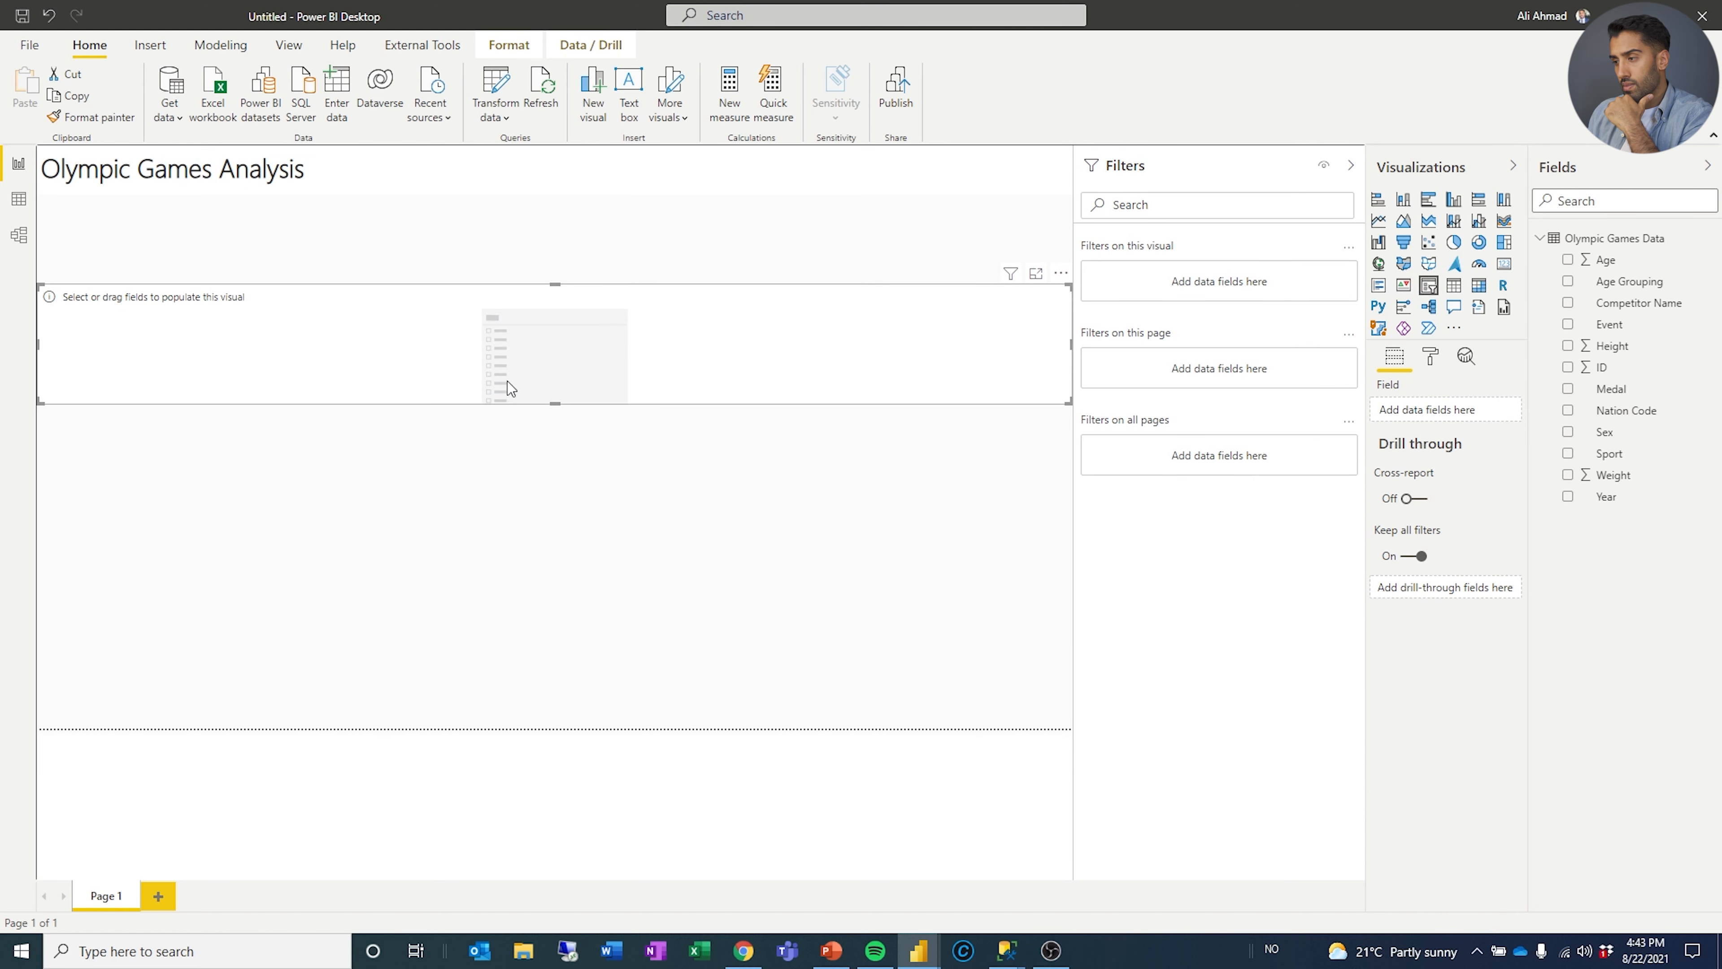
click(1351, 168)
drag(1331, 393, 96, 275)
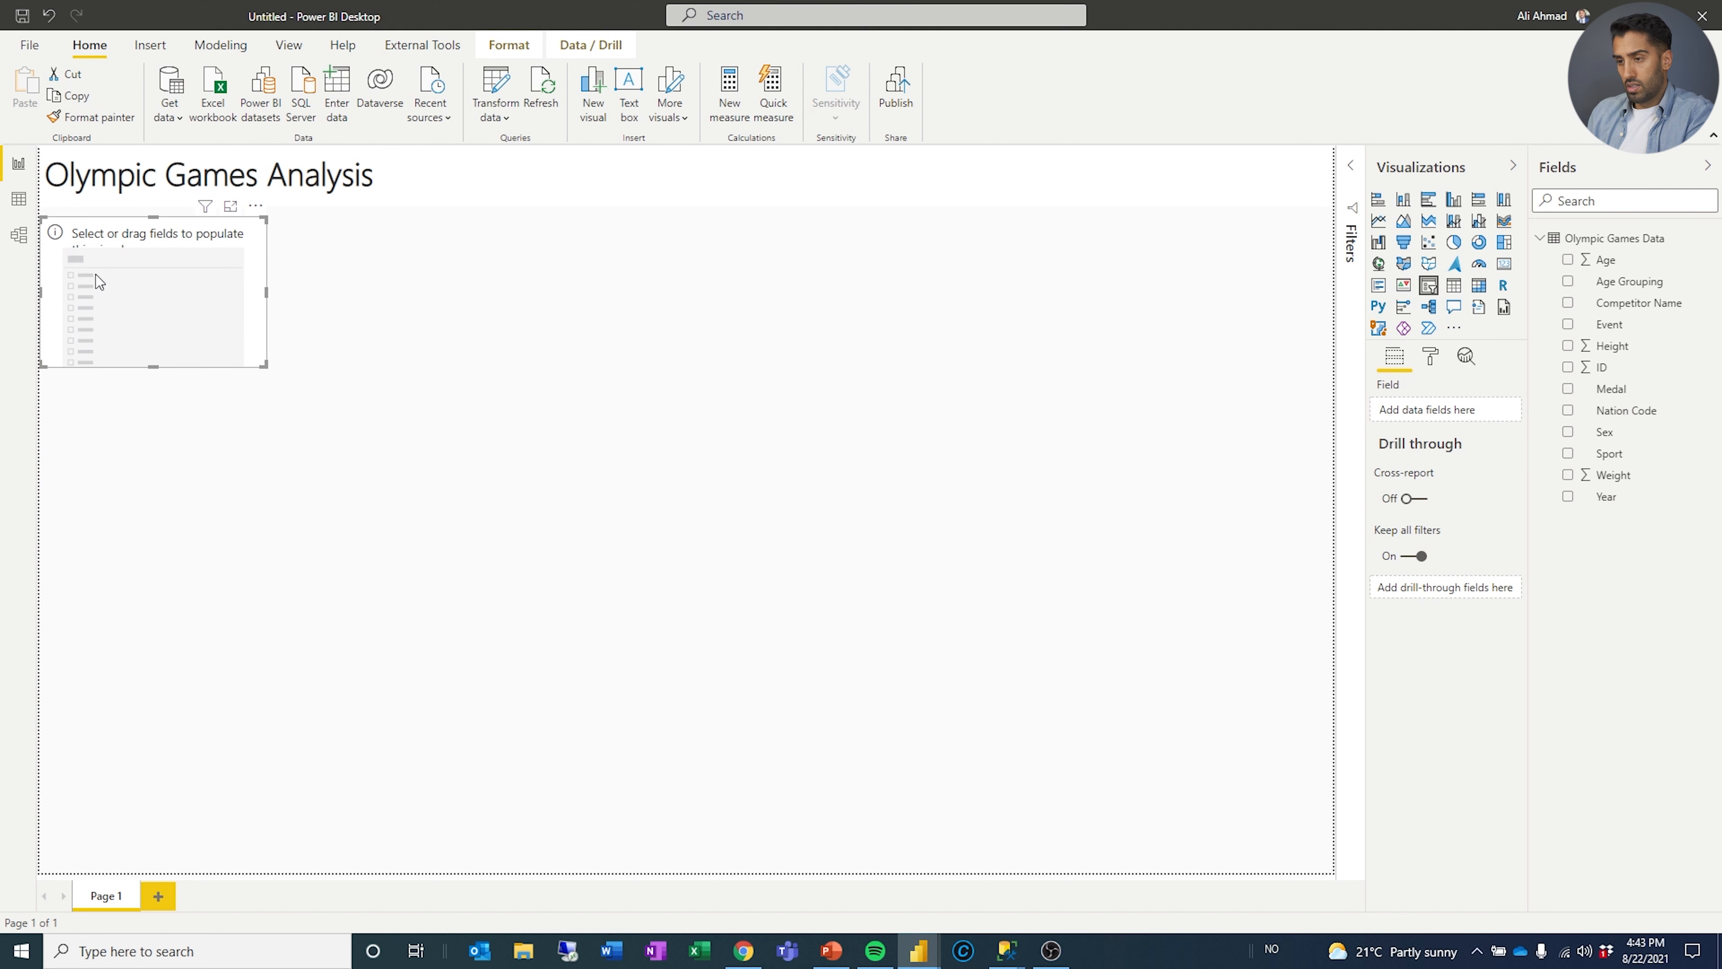
drag(268, 303, 107, 235)
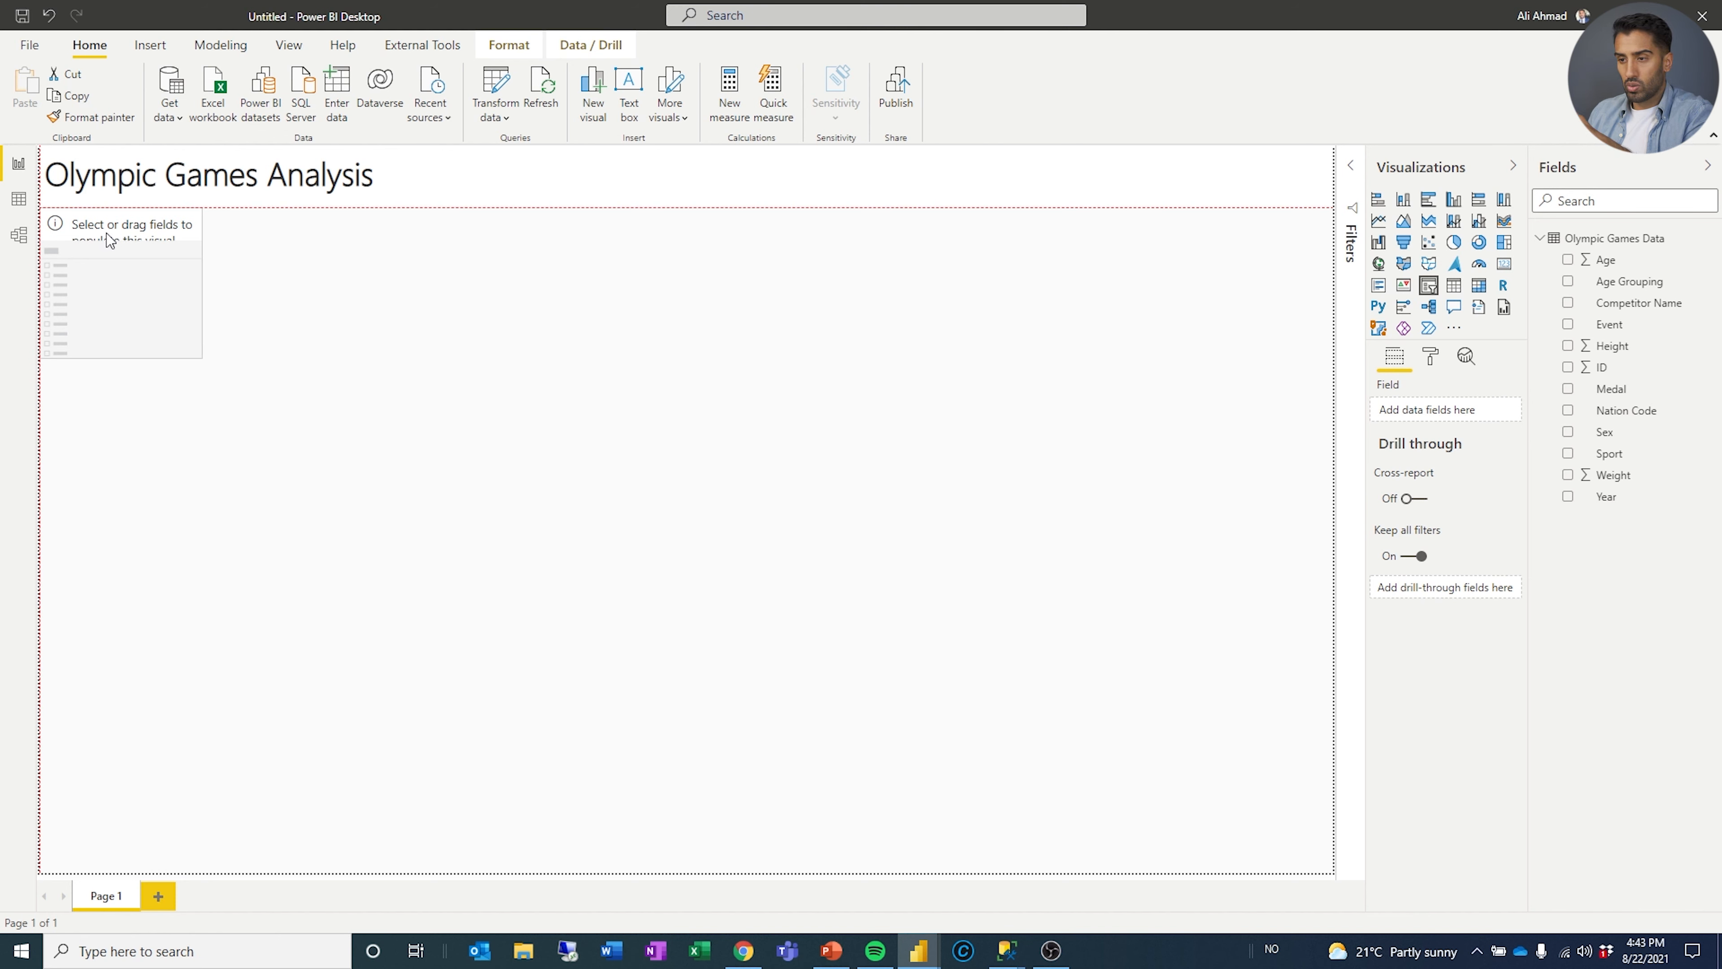
drag(107, 234, 108, 236)
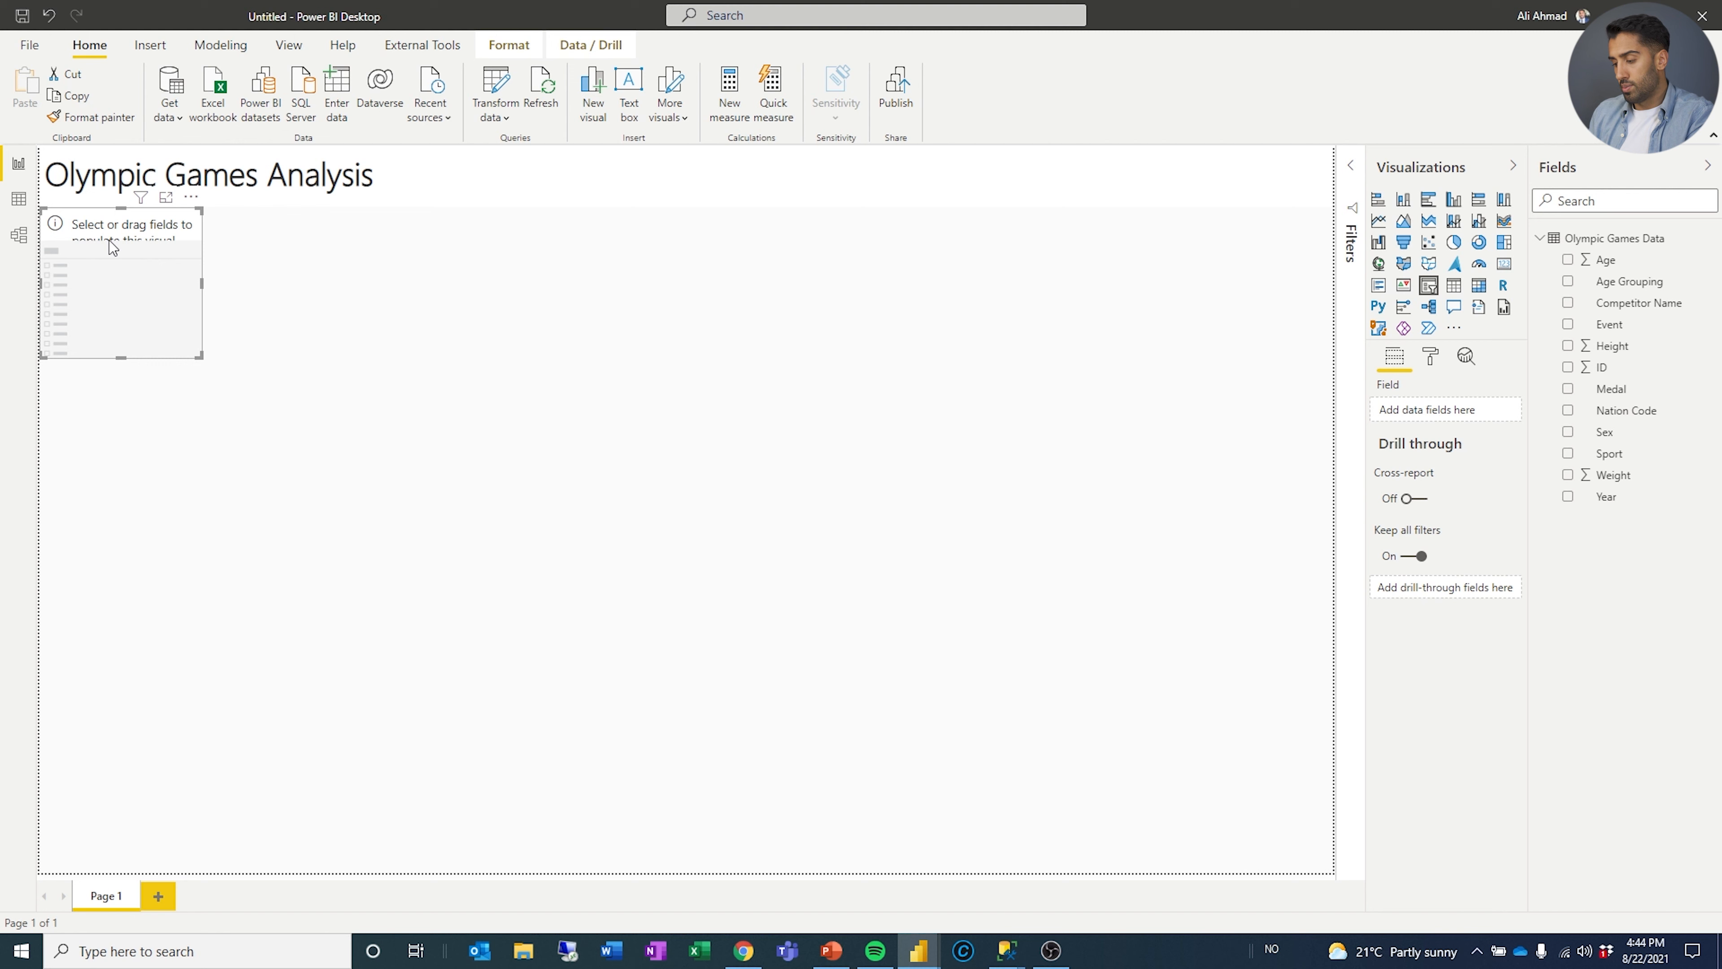
key(Down)
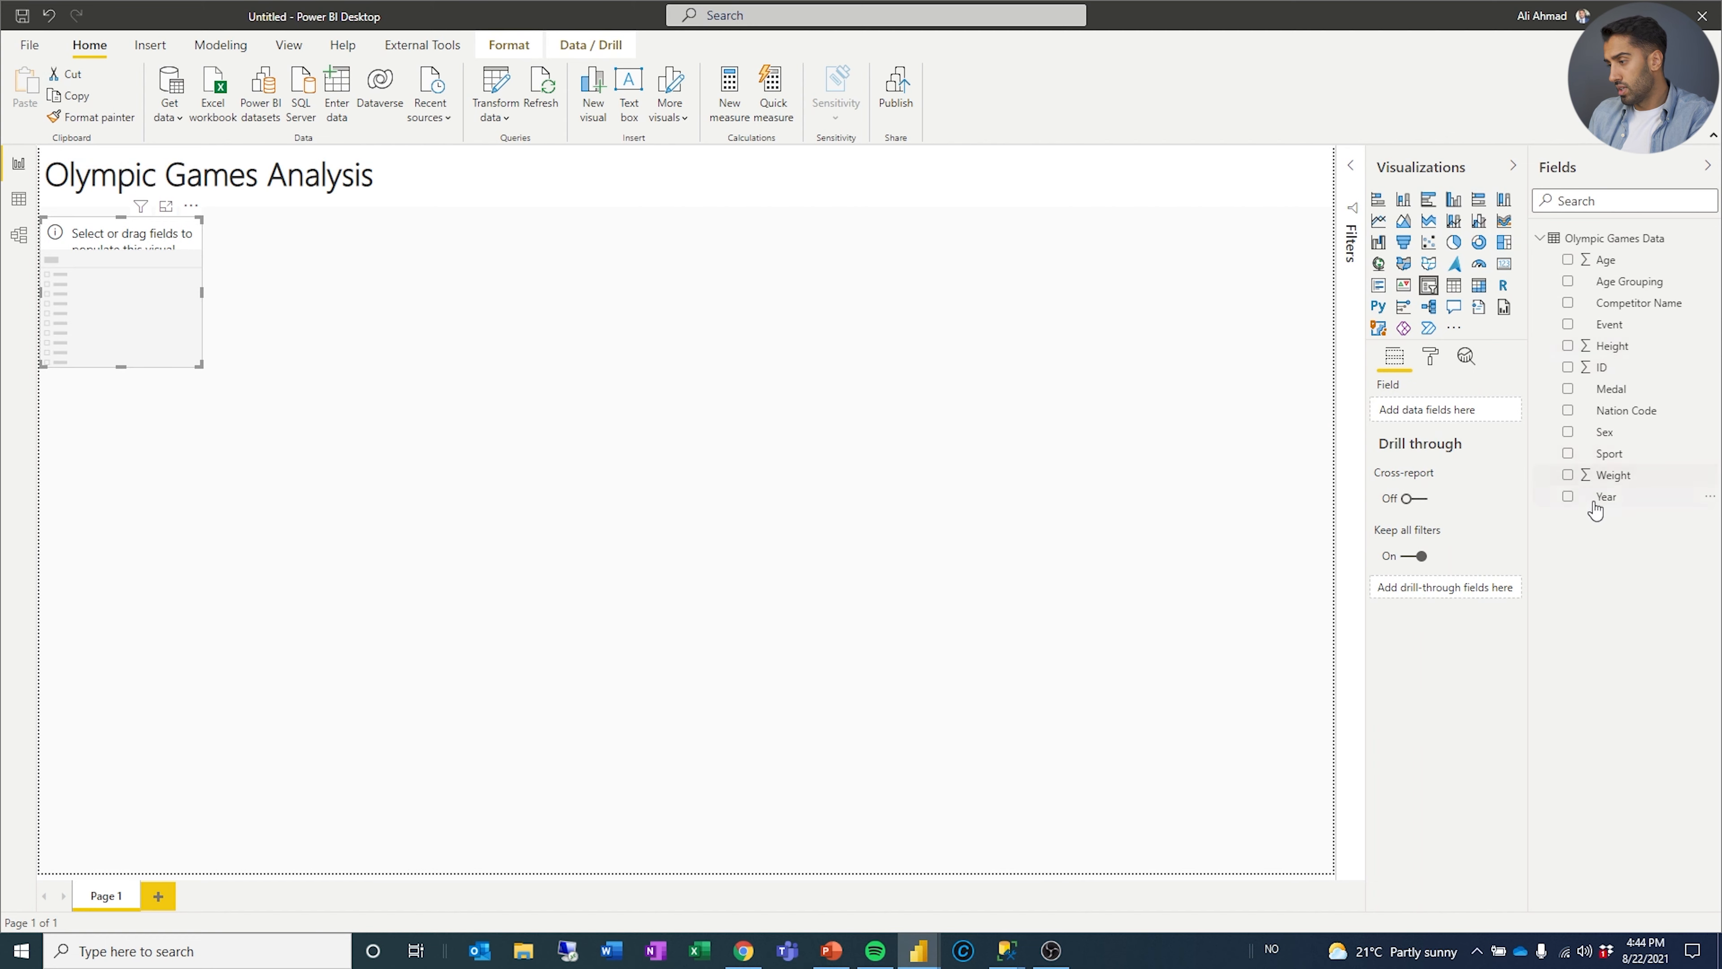
Assign the Year field to the slicer, switch it to a dropdown, and reduce its height to fit the header and selection box.
drag(1603, 497, 1444, 410)
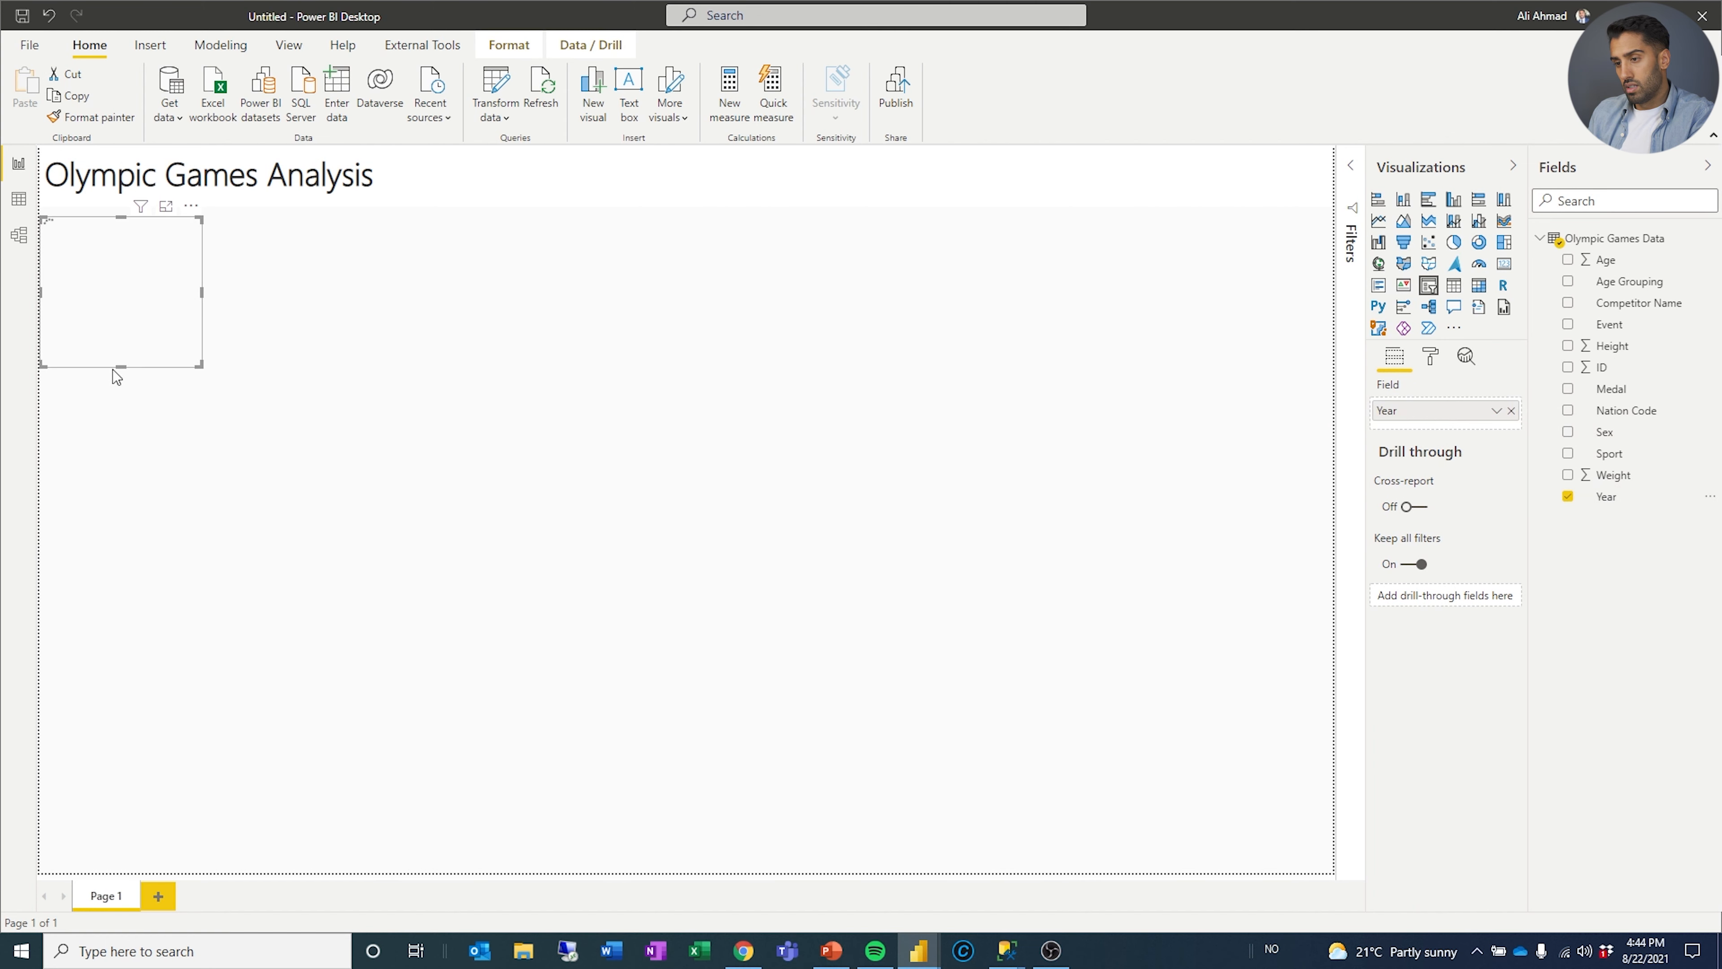
drag(118, 365, 112, 257)
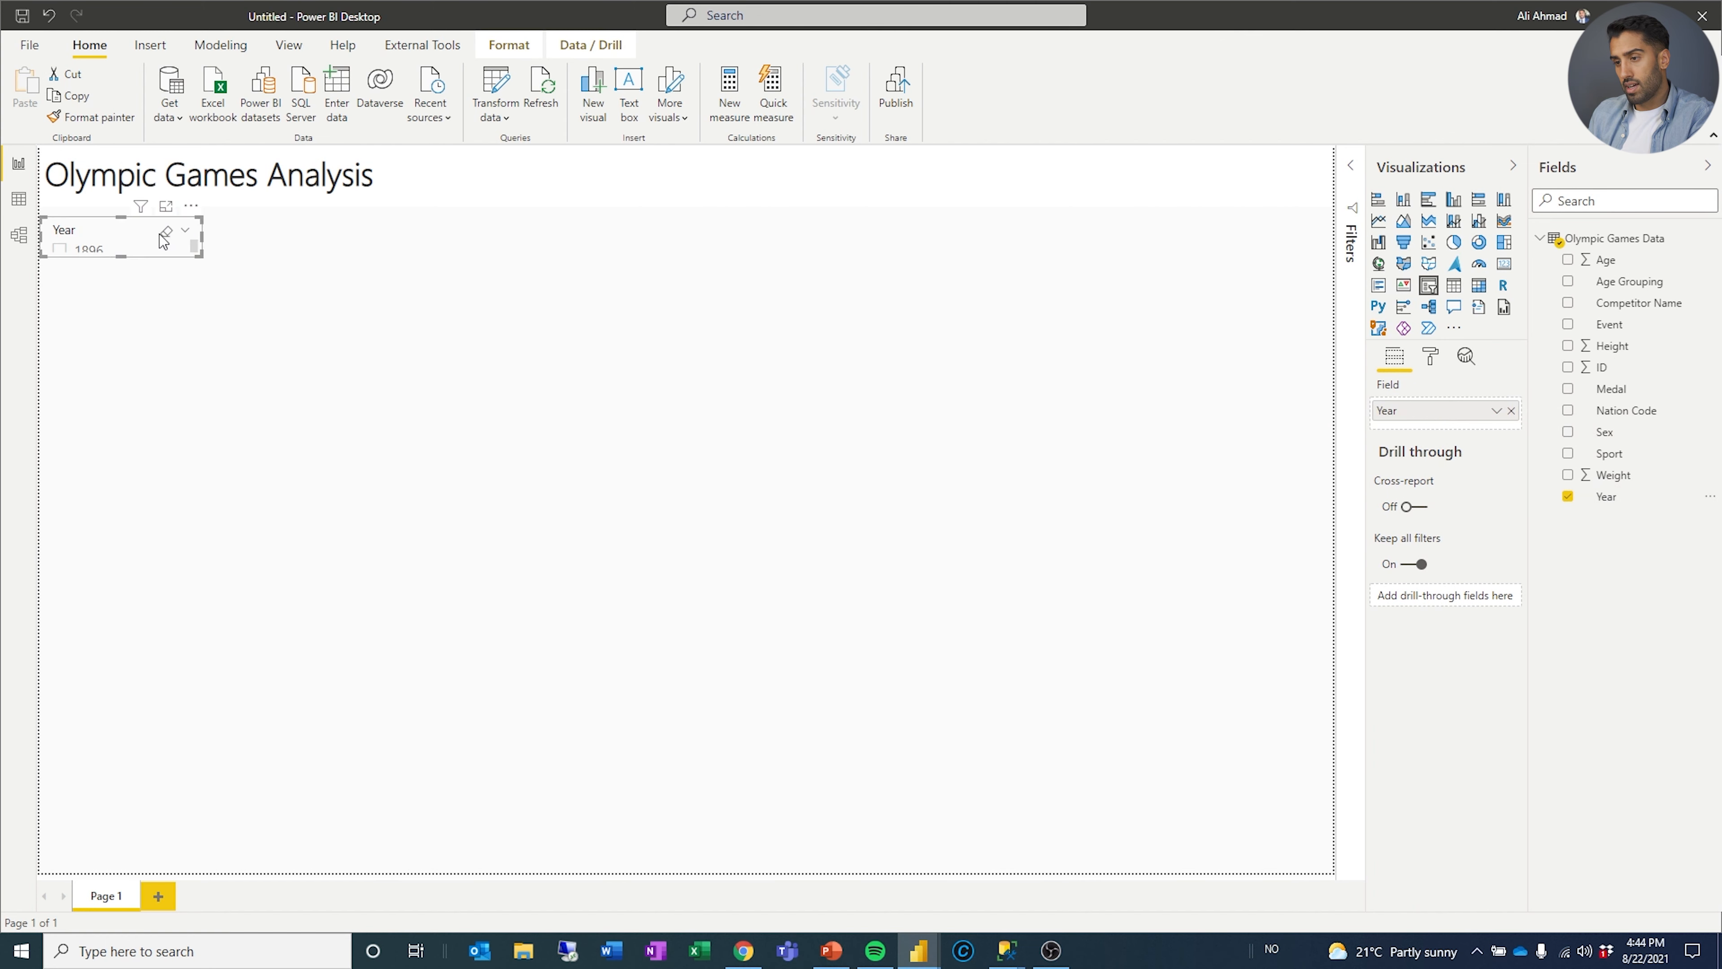
click(185, 230)
click(224, 293)
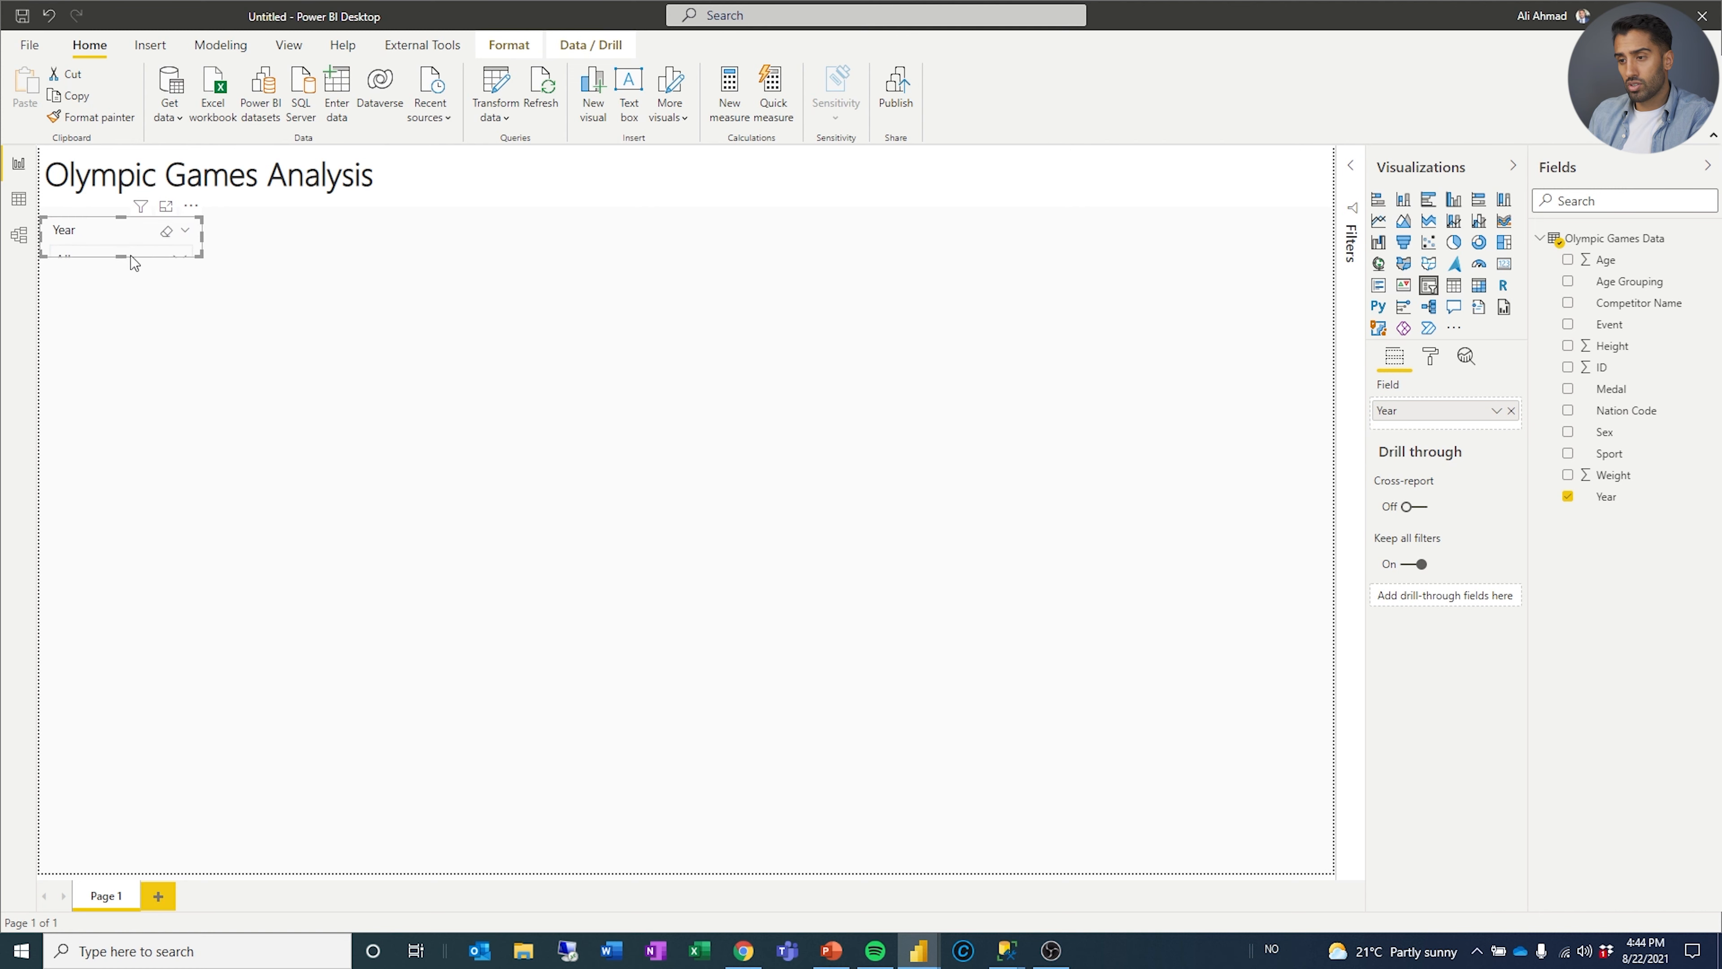
drag(120, 254, 117, 283)
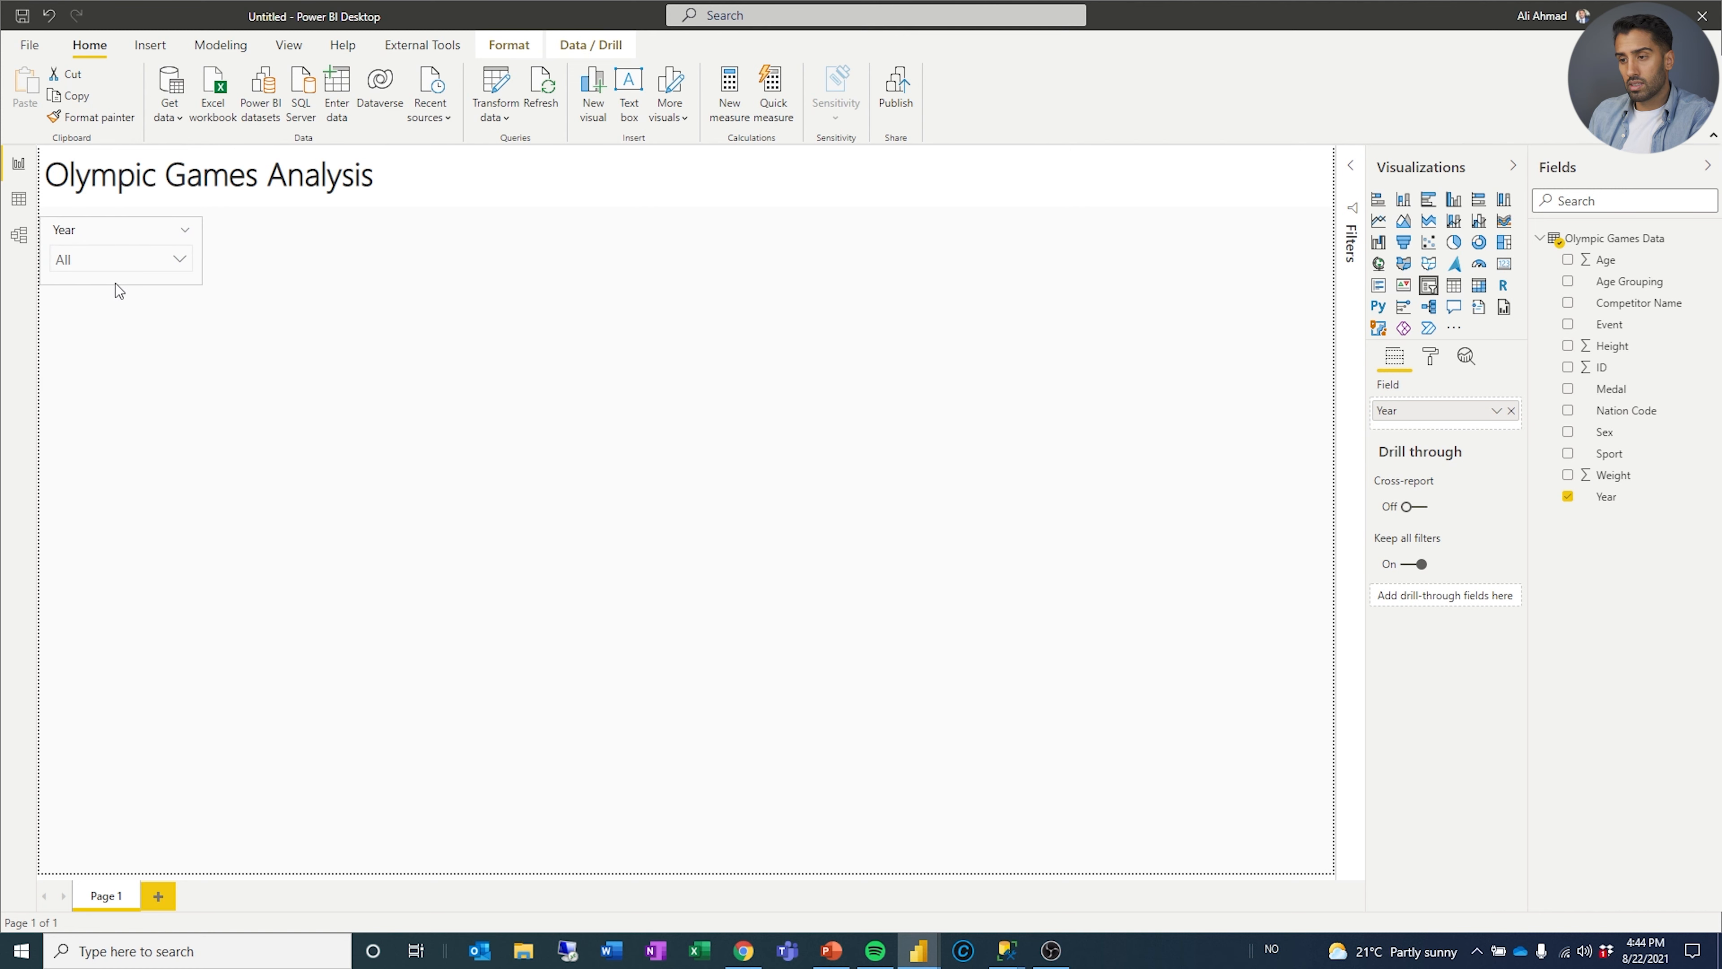
click(191, 207)
click(232, 231)
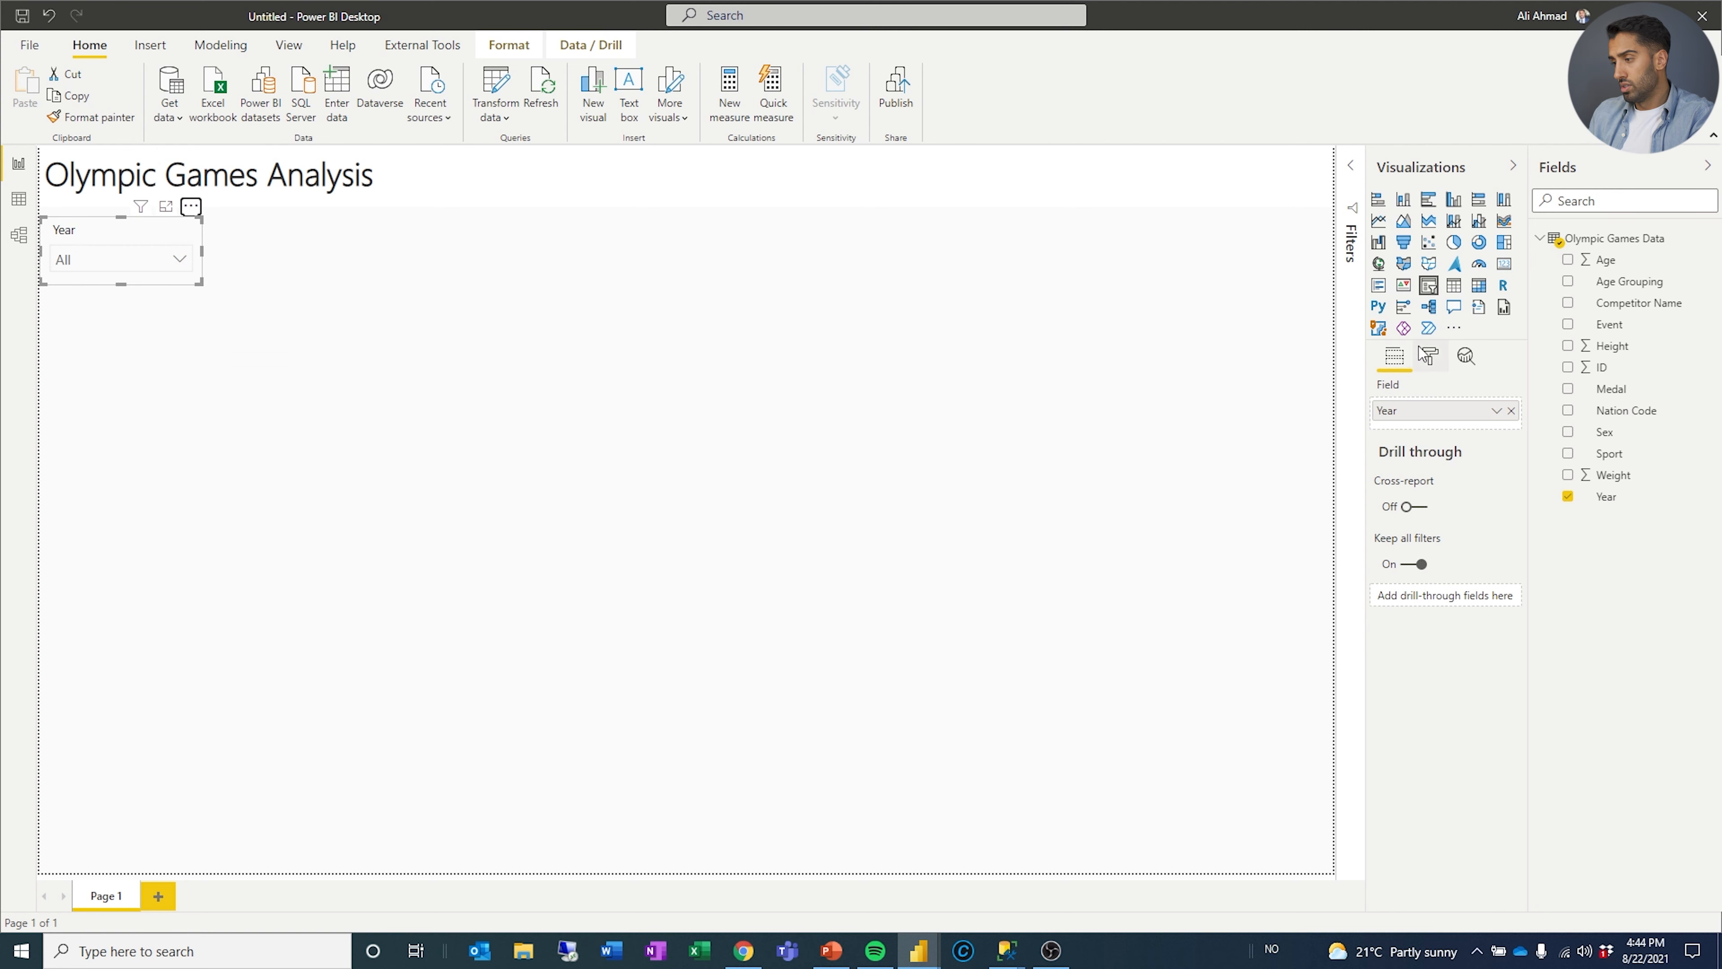
Turn on the Year slicer's background and set its transparency to 0%.
click(1429, 356)
click(1488, 588)
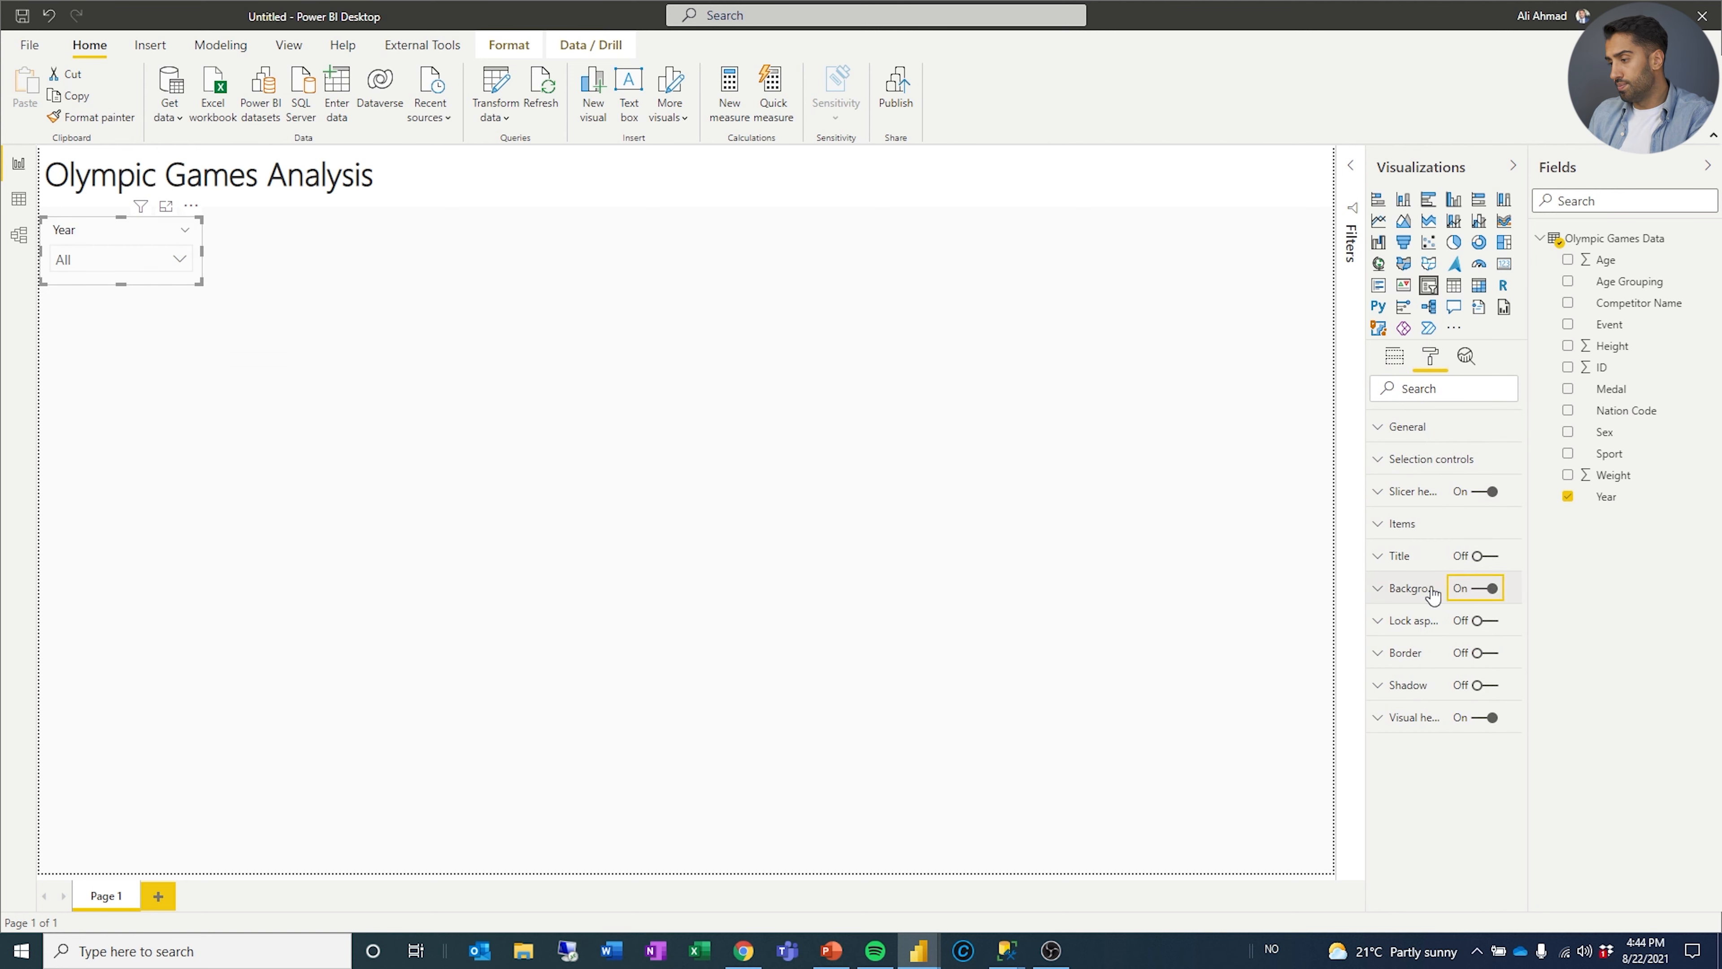
click(1439, 590)
drag(1468, 704, 1417, 705)
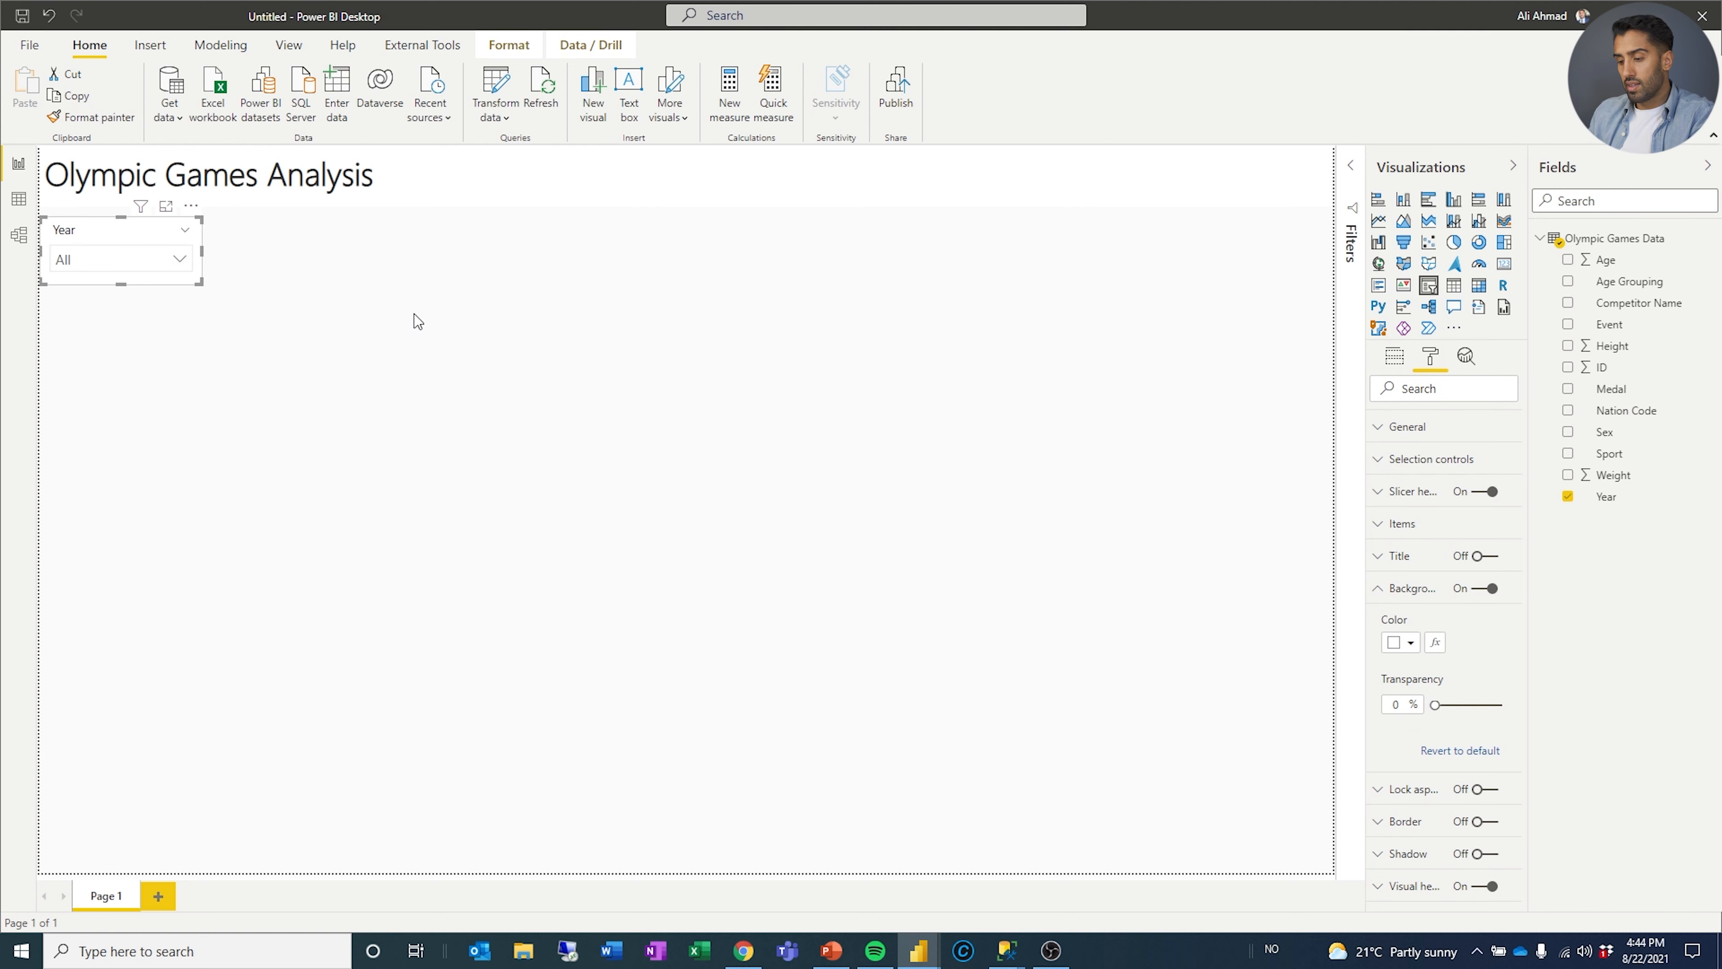
Duplicate the Year slicer and place the copy directly beneath the original.
key(ctrl+c)
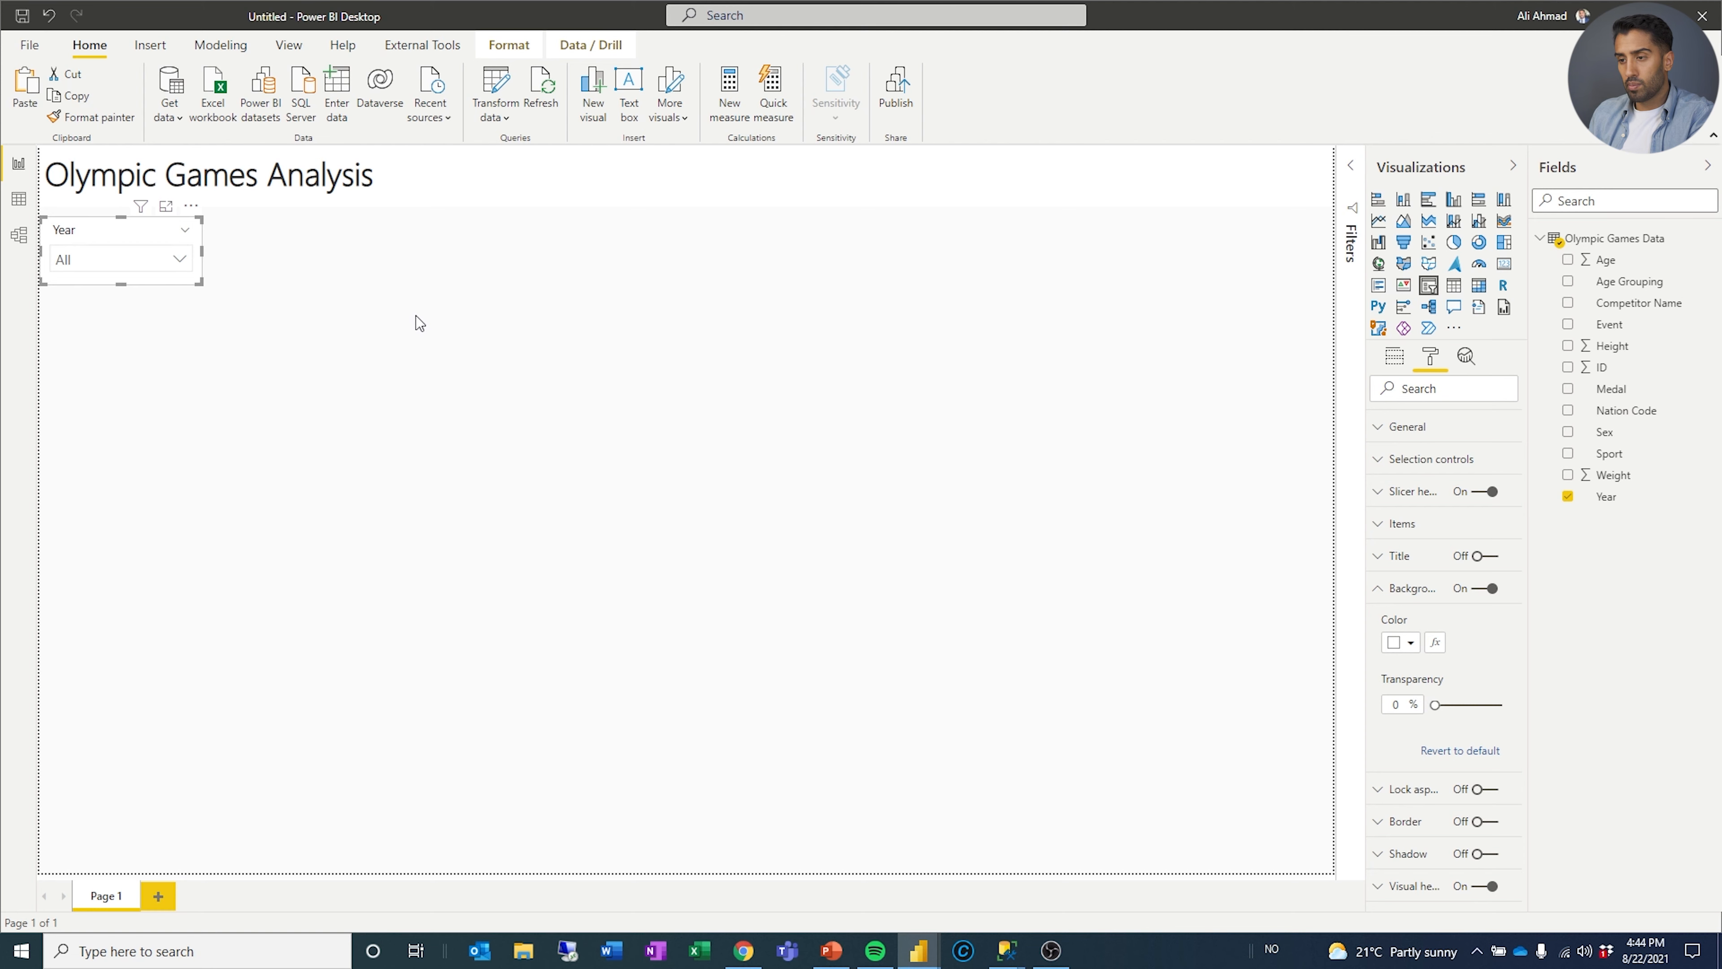
key(ctrl+v)
drag(93, 244, 75, 296)
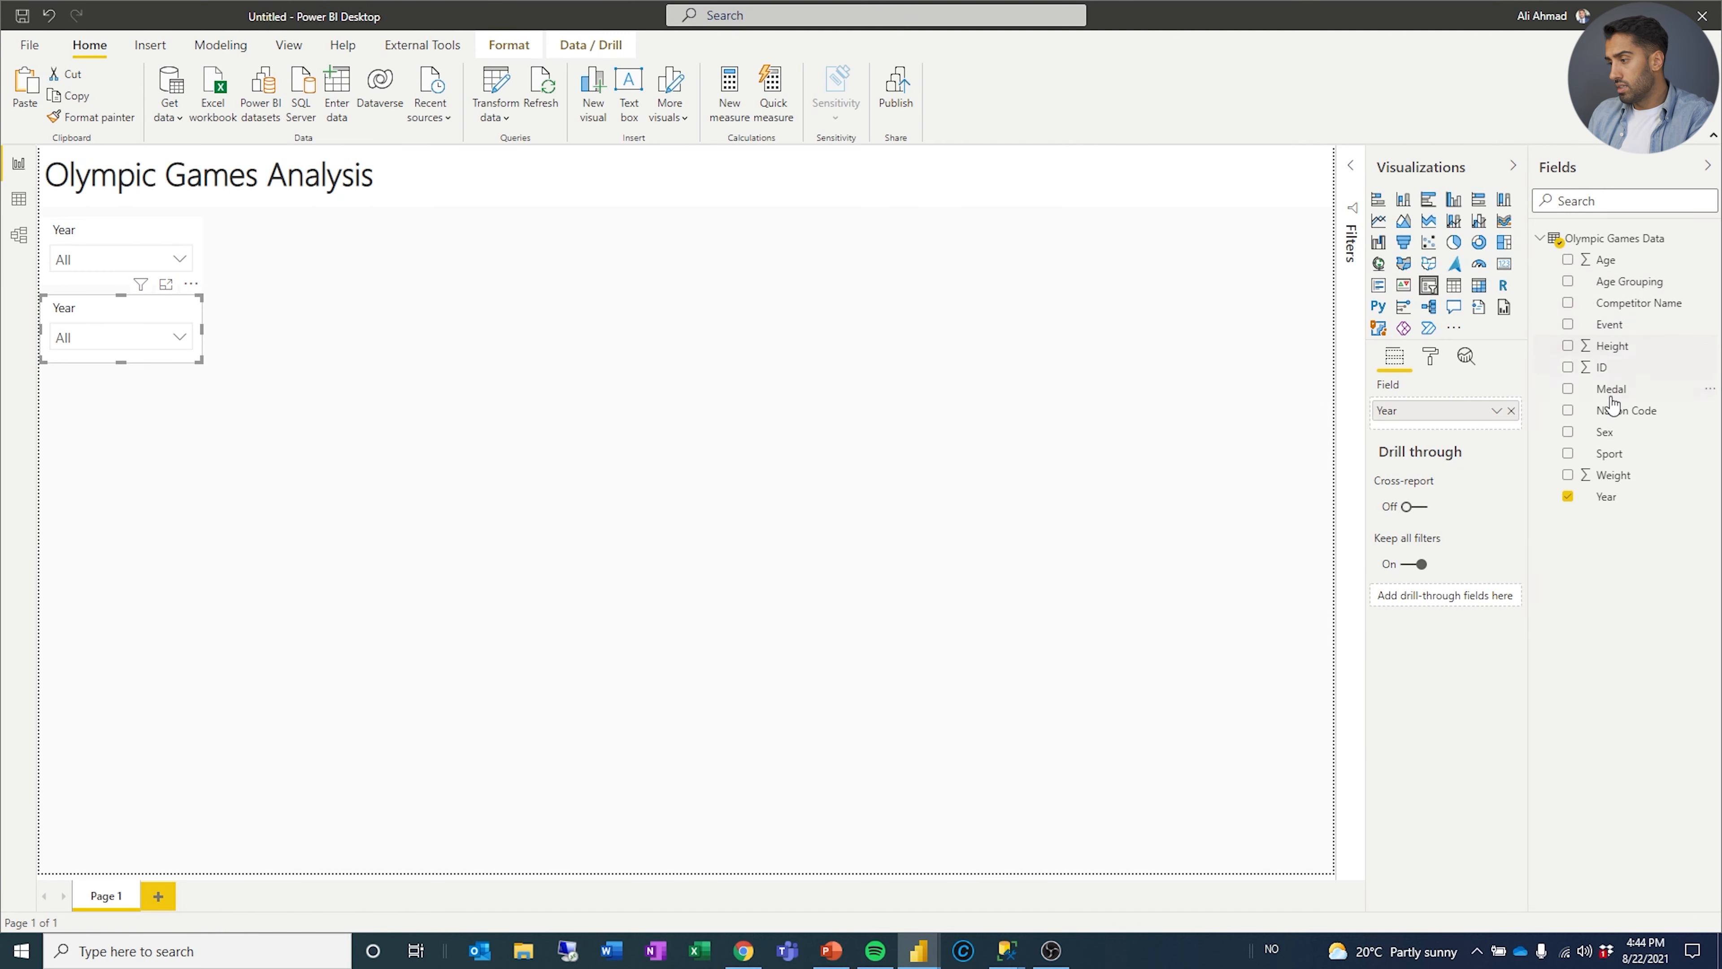
Replace the Year field with Nation Code in the second slicer.
drag(1612, 404, 1492, 422)
click(1512, 412)
click(98, 337)
click(95, 331)
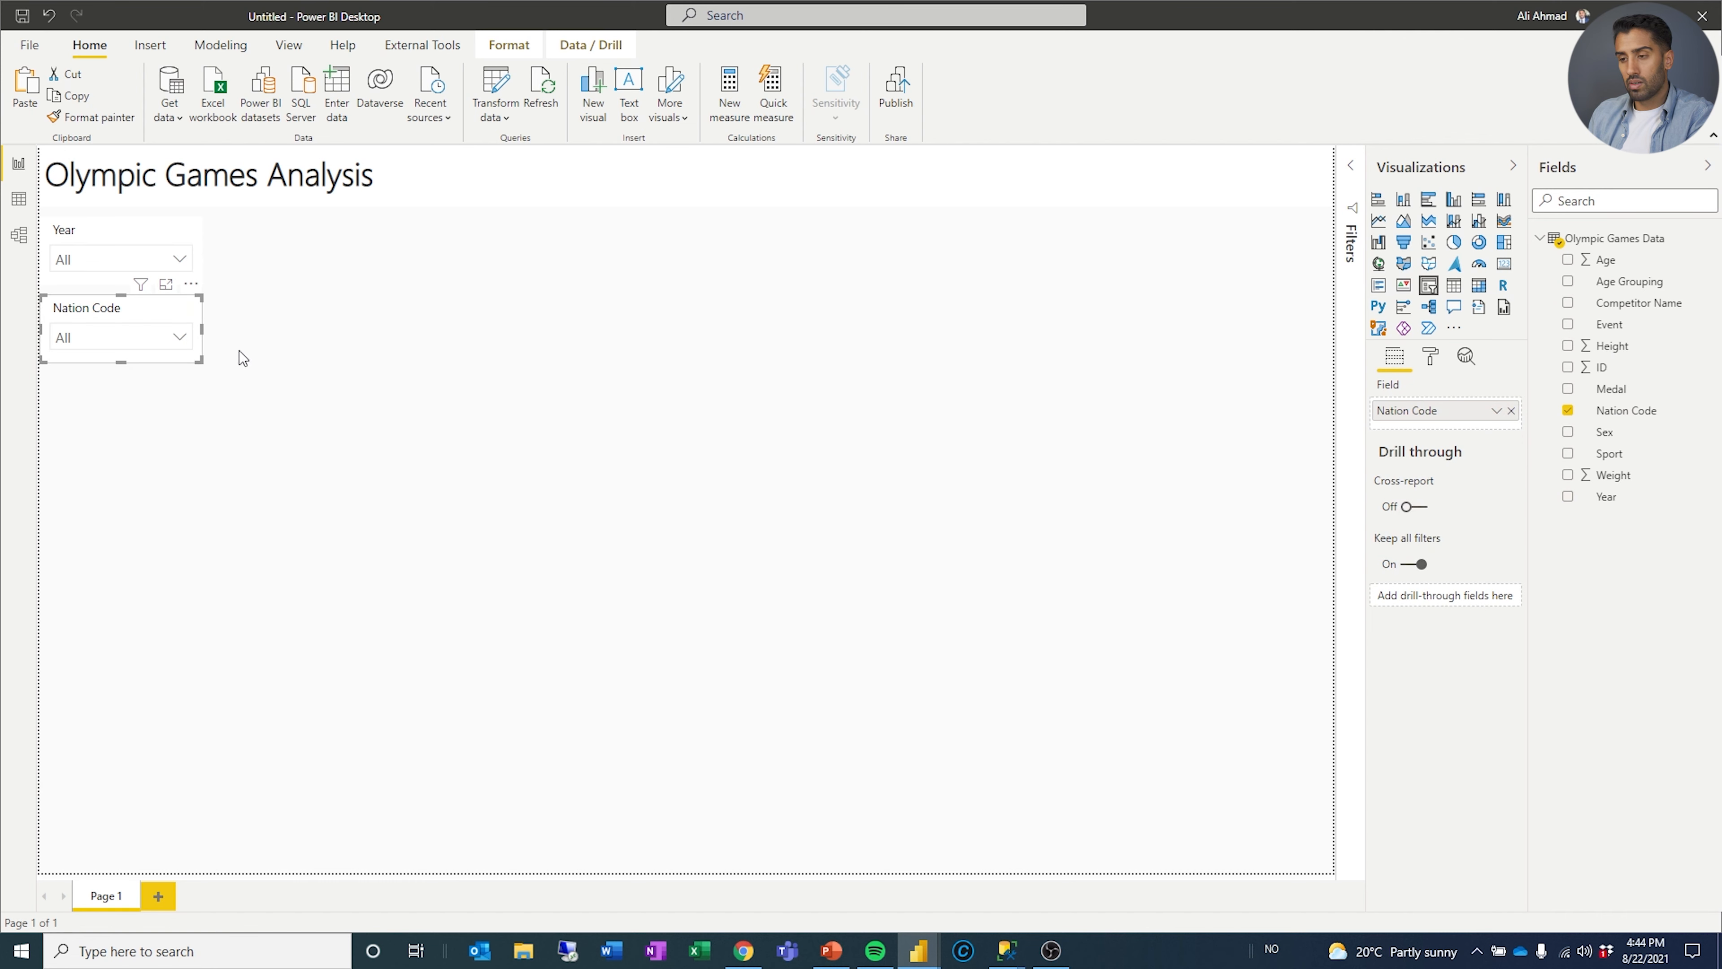
click(384, 380)
Duplicate the Nation Code slicer and place the copy directly beneath it.
click(98, 310)
key(ctrl+c)
key(ctrl+v)
drag(73, 426, 73, 387)
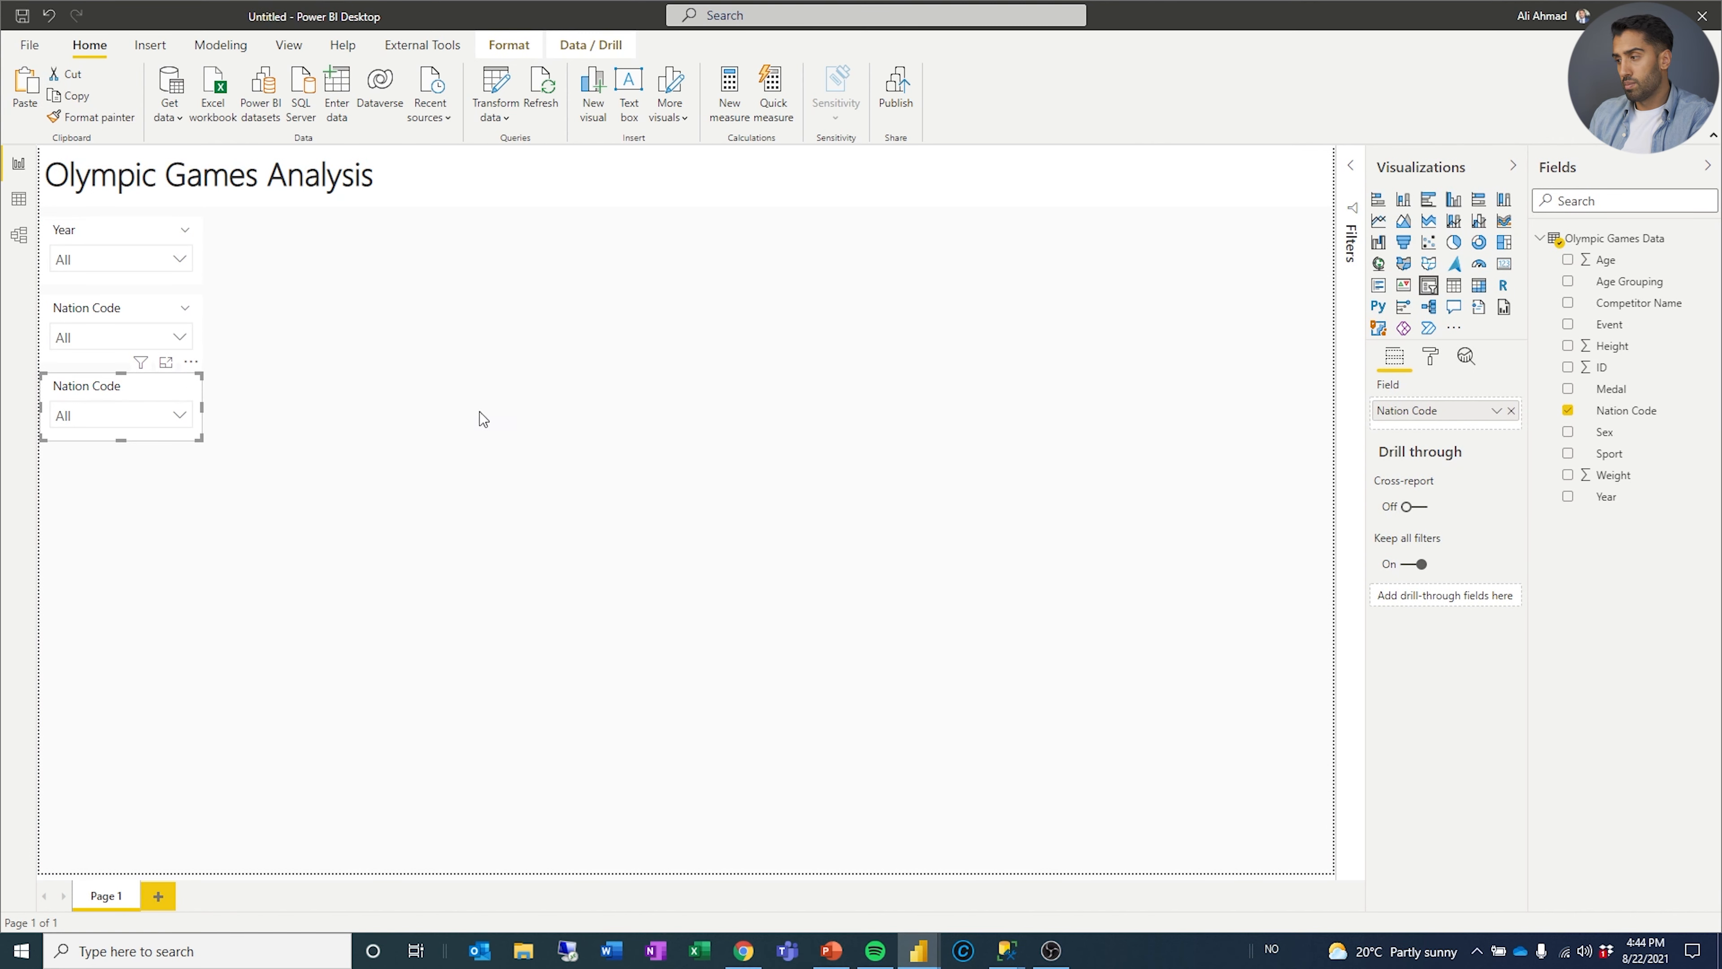
Replace the third slicer's field with Competitor Name and rename the field Competitor for this visual.
drag(1638, 302, 1487, 412)
click(1512, 435)
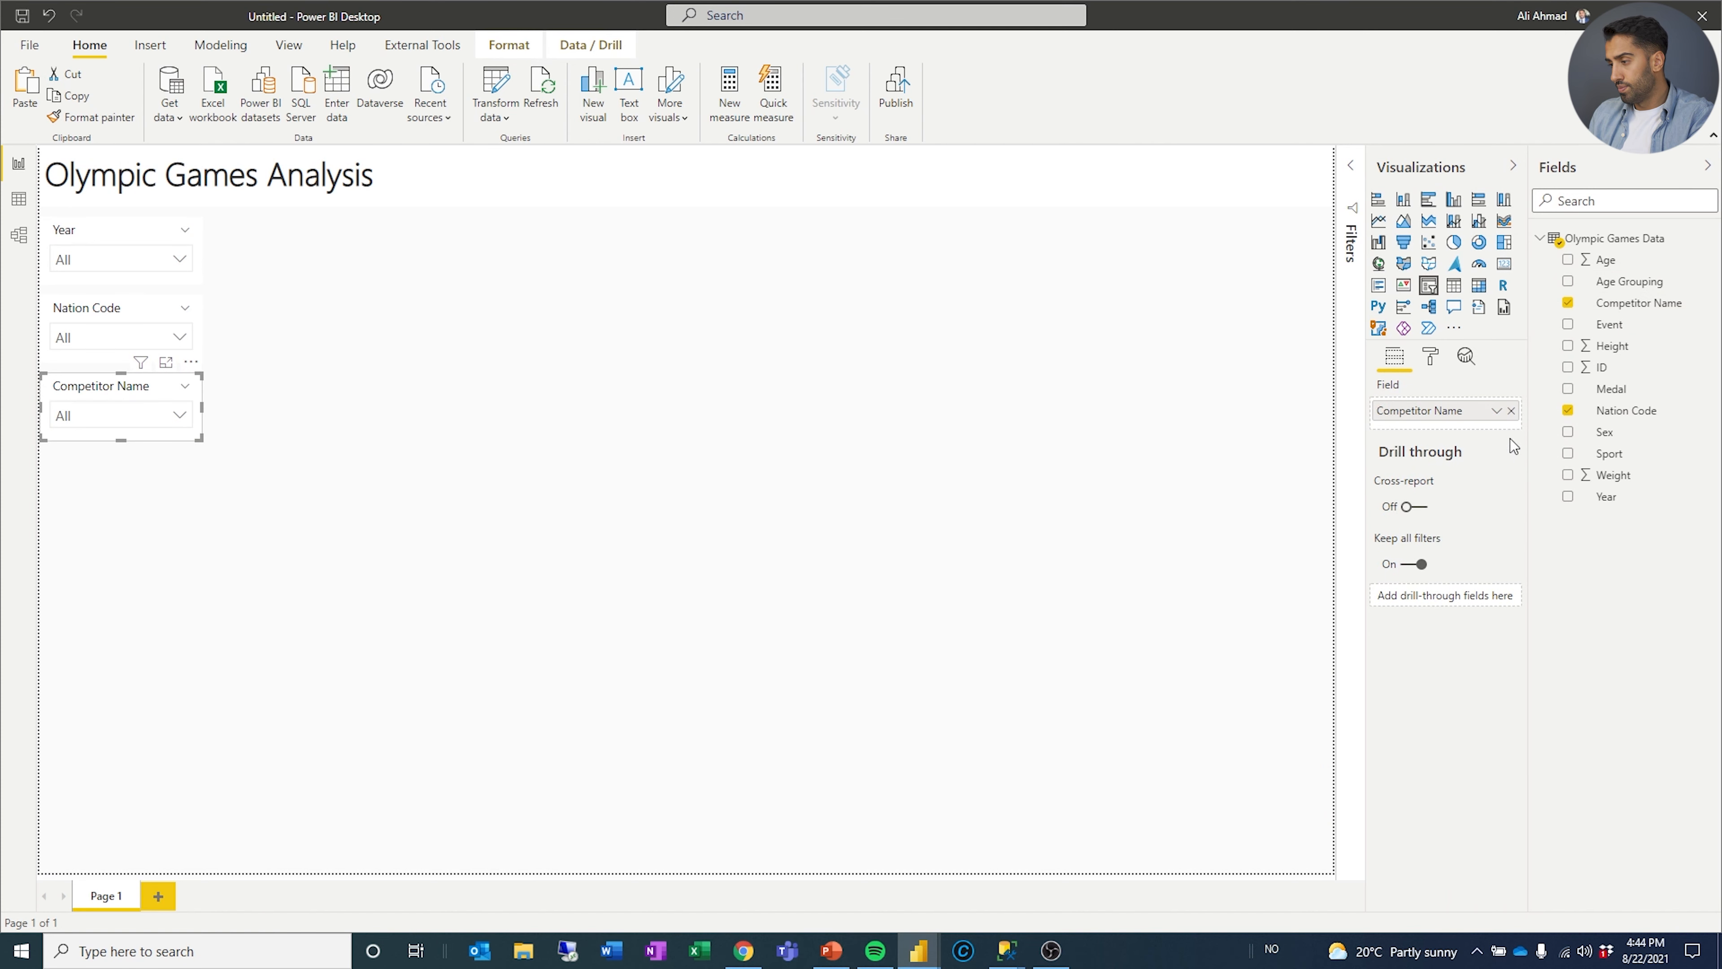
double_click(1444, 411)
text(Competitor)
key(Return)
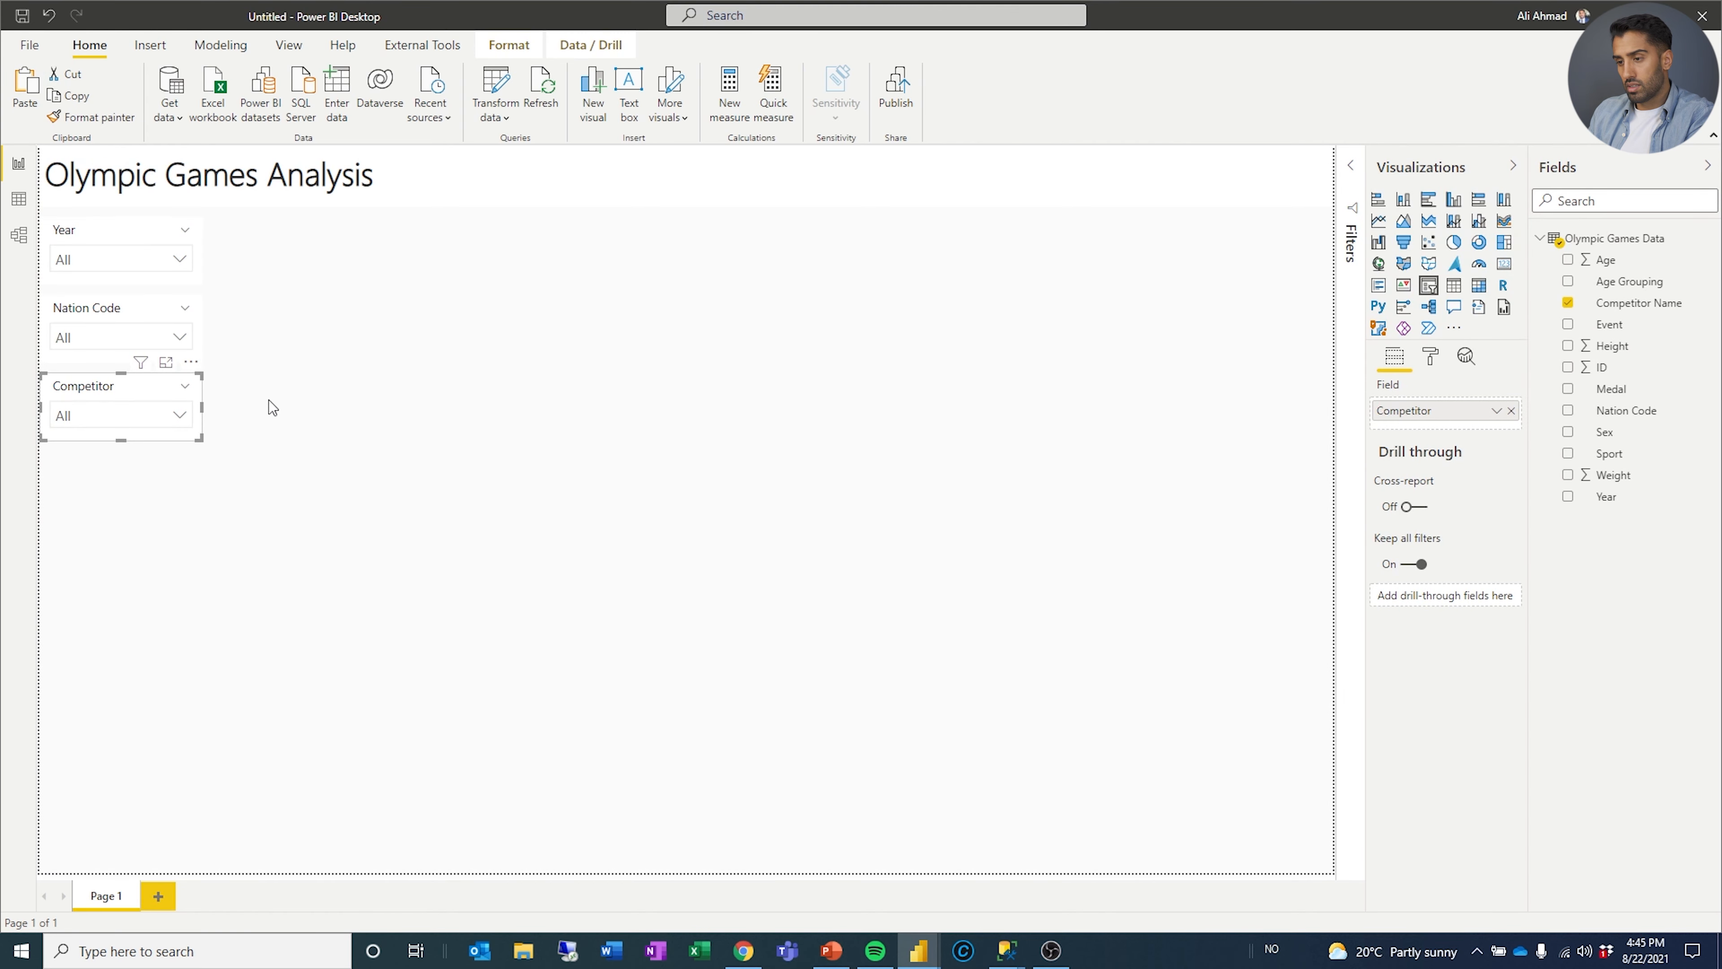
Add another slicer copy beneath the Competitor slicer, swap its field for Sport, and check the Sport and Competitor dropdown lists.
click(269, 400)
key(ctrl+v)
drag(100, 322, 58, 459)
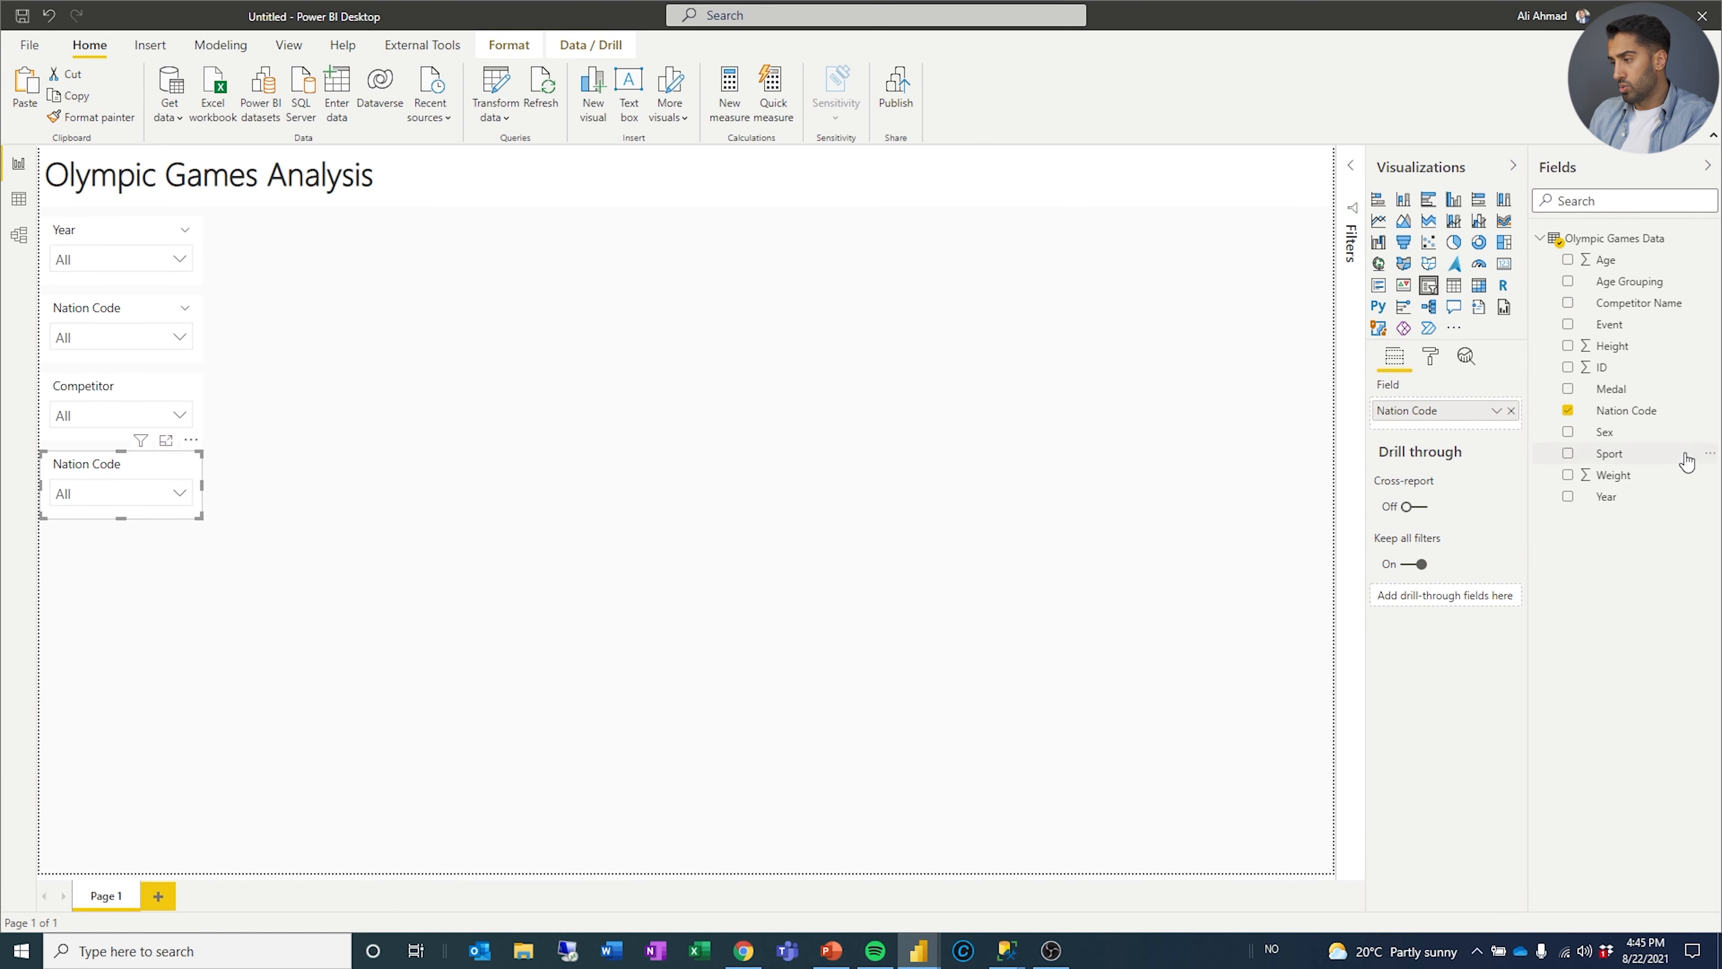
drag(1608, 454, 1468, 411)
click(1512, 433)
click(146, 492)
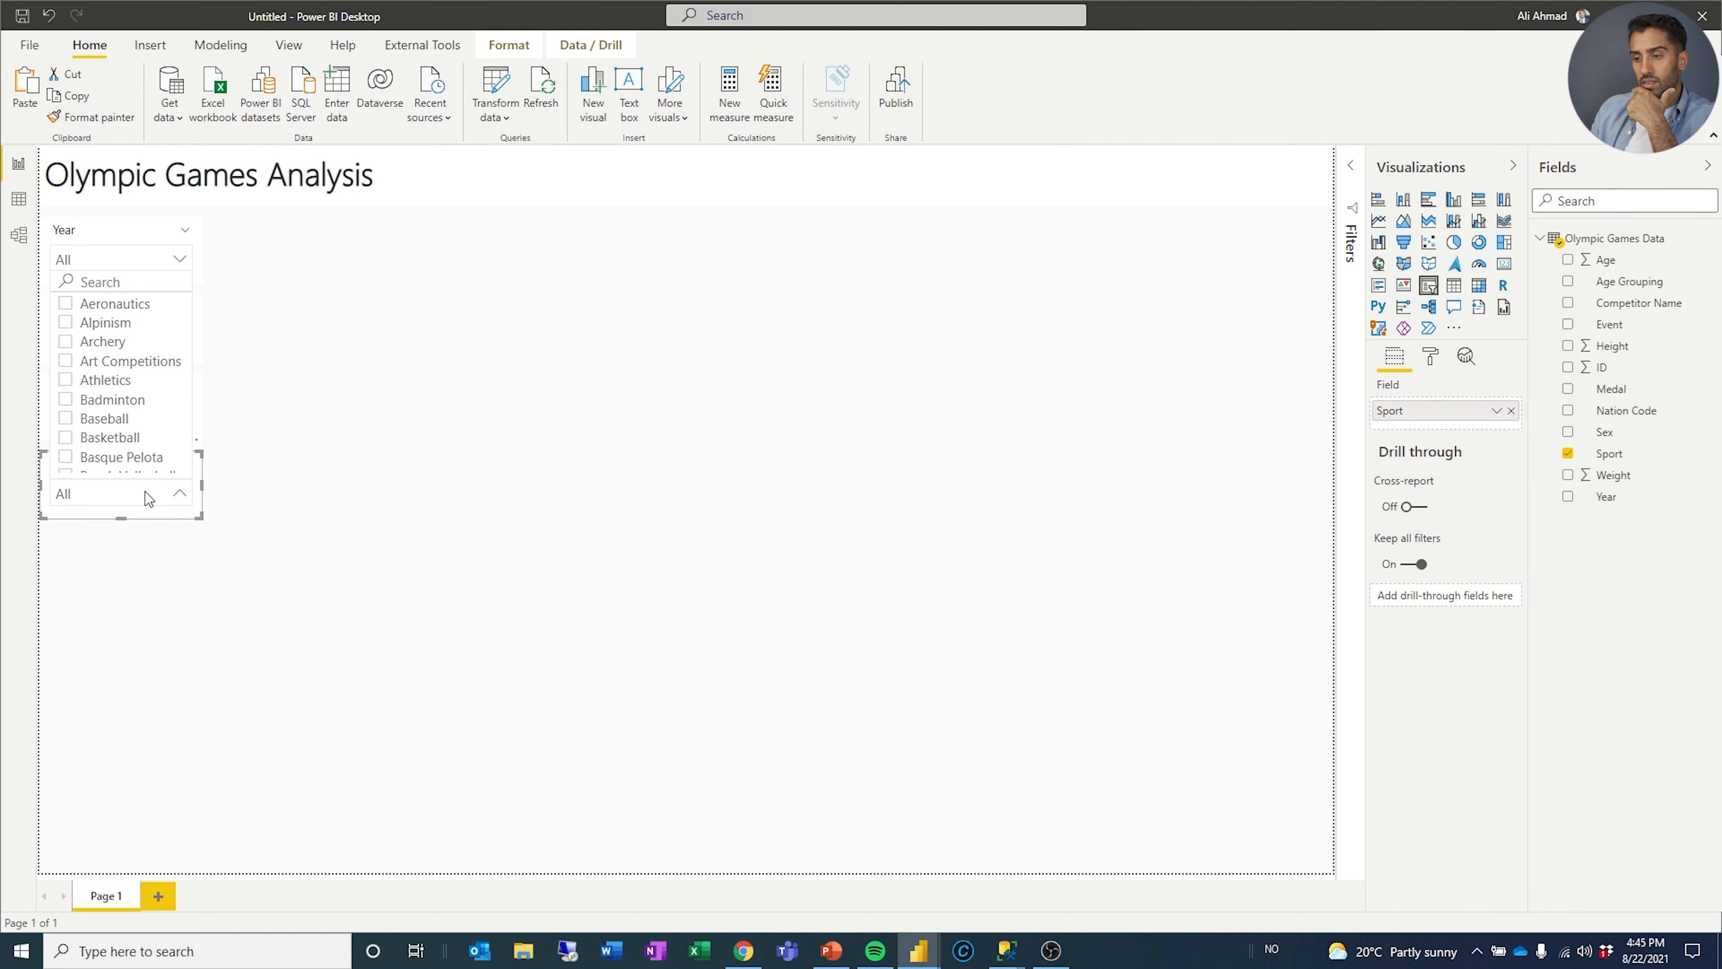
click(146, 491)
click(128, 415)
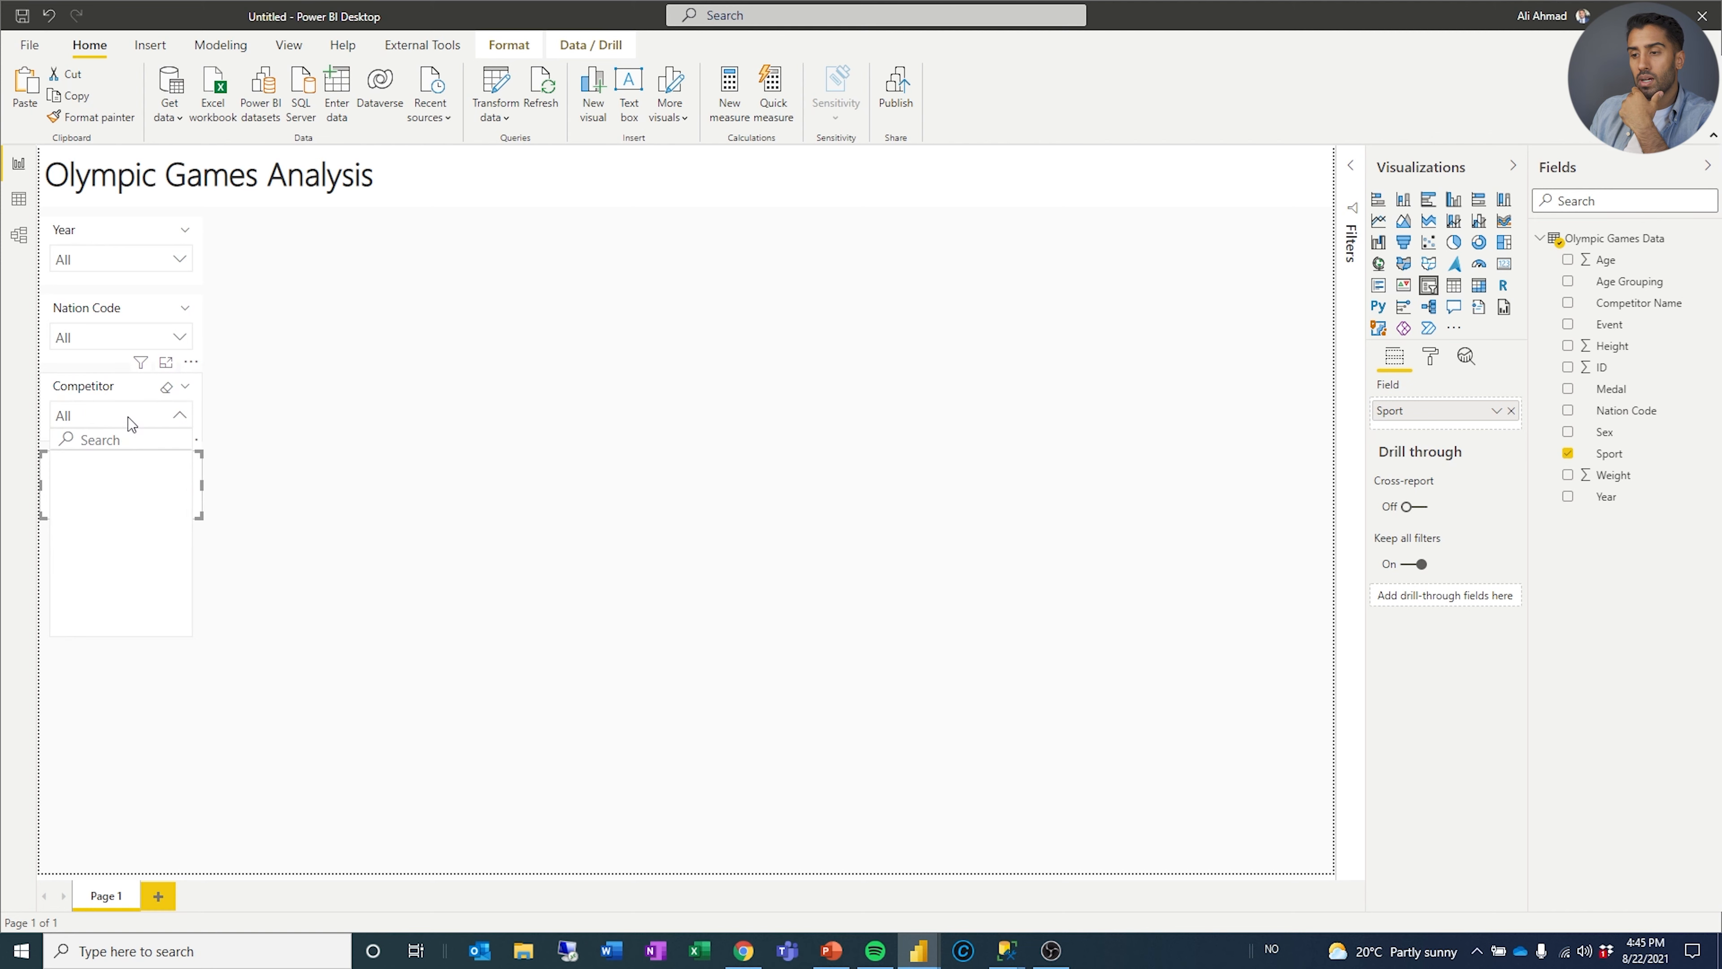
click(333, 429)
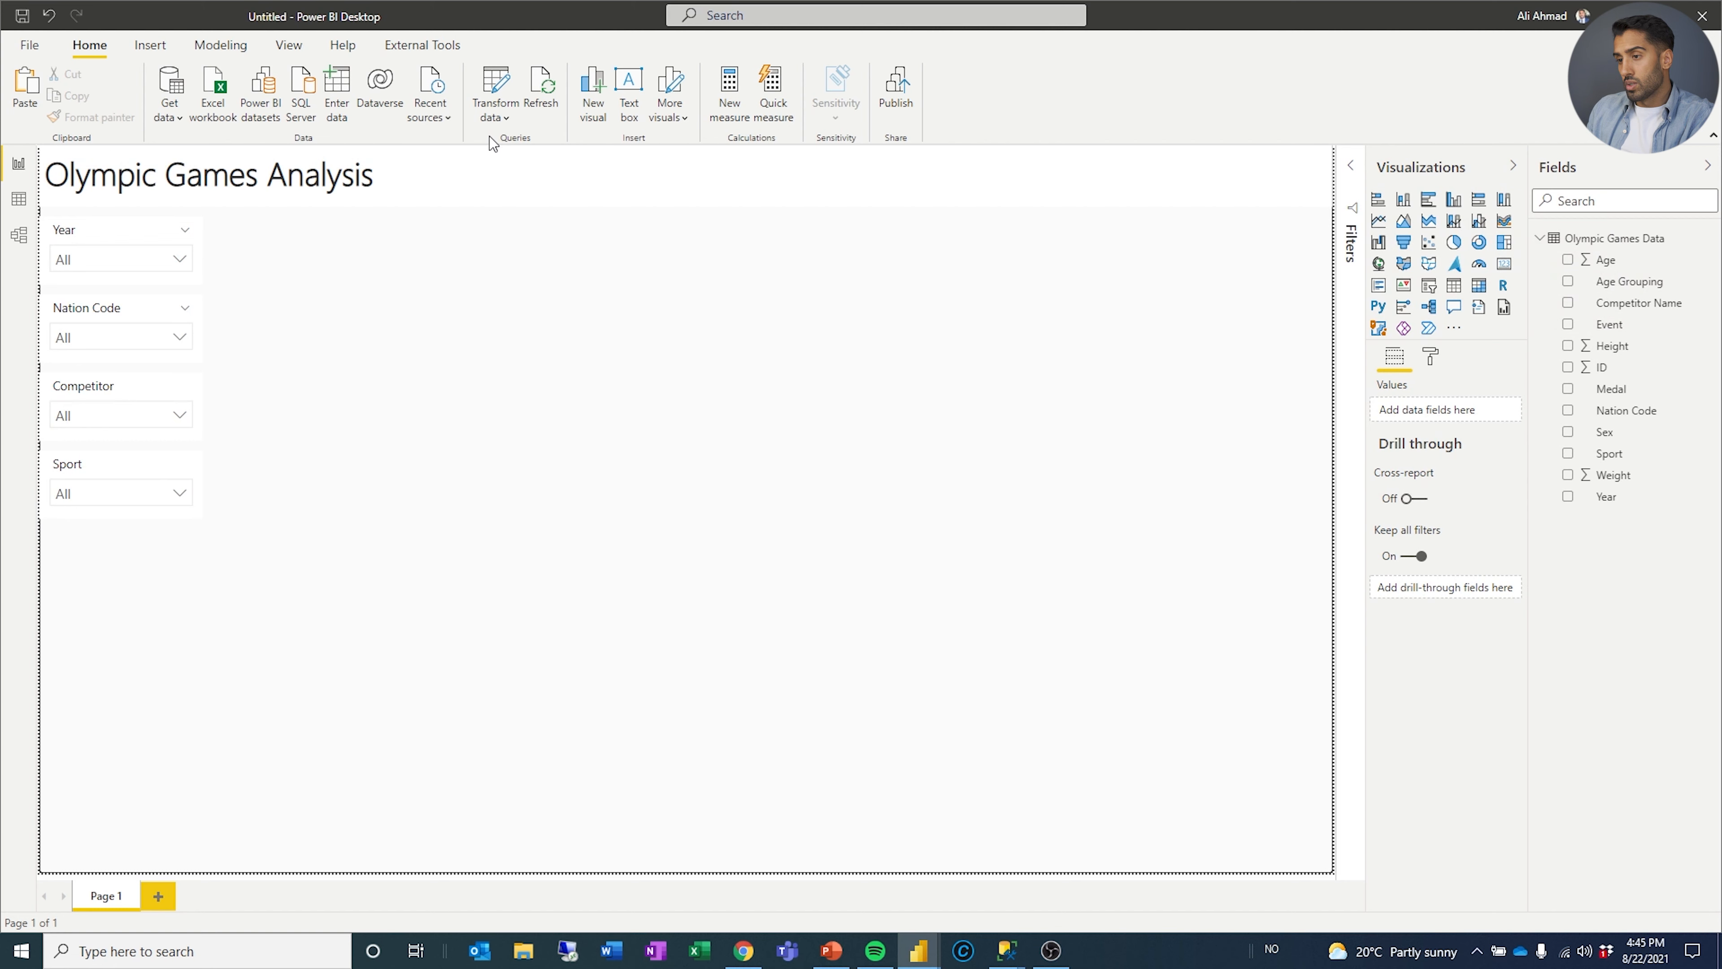
Create and load a blank manually entered table named Calculations.
click(342, 88)
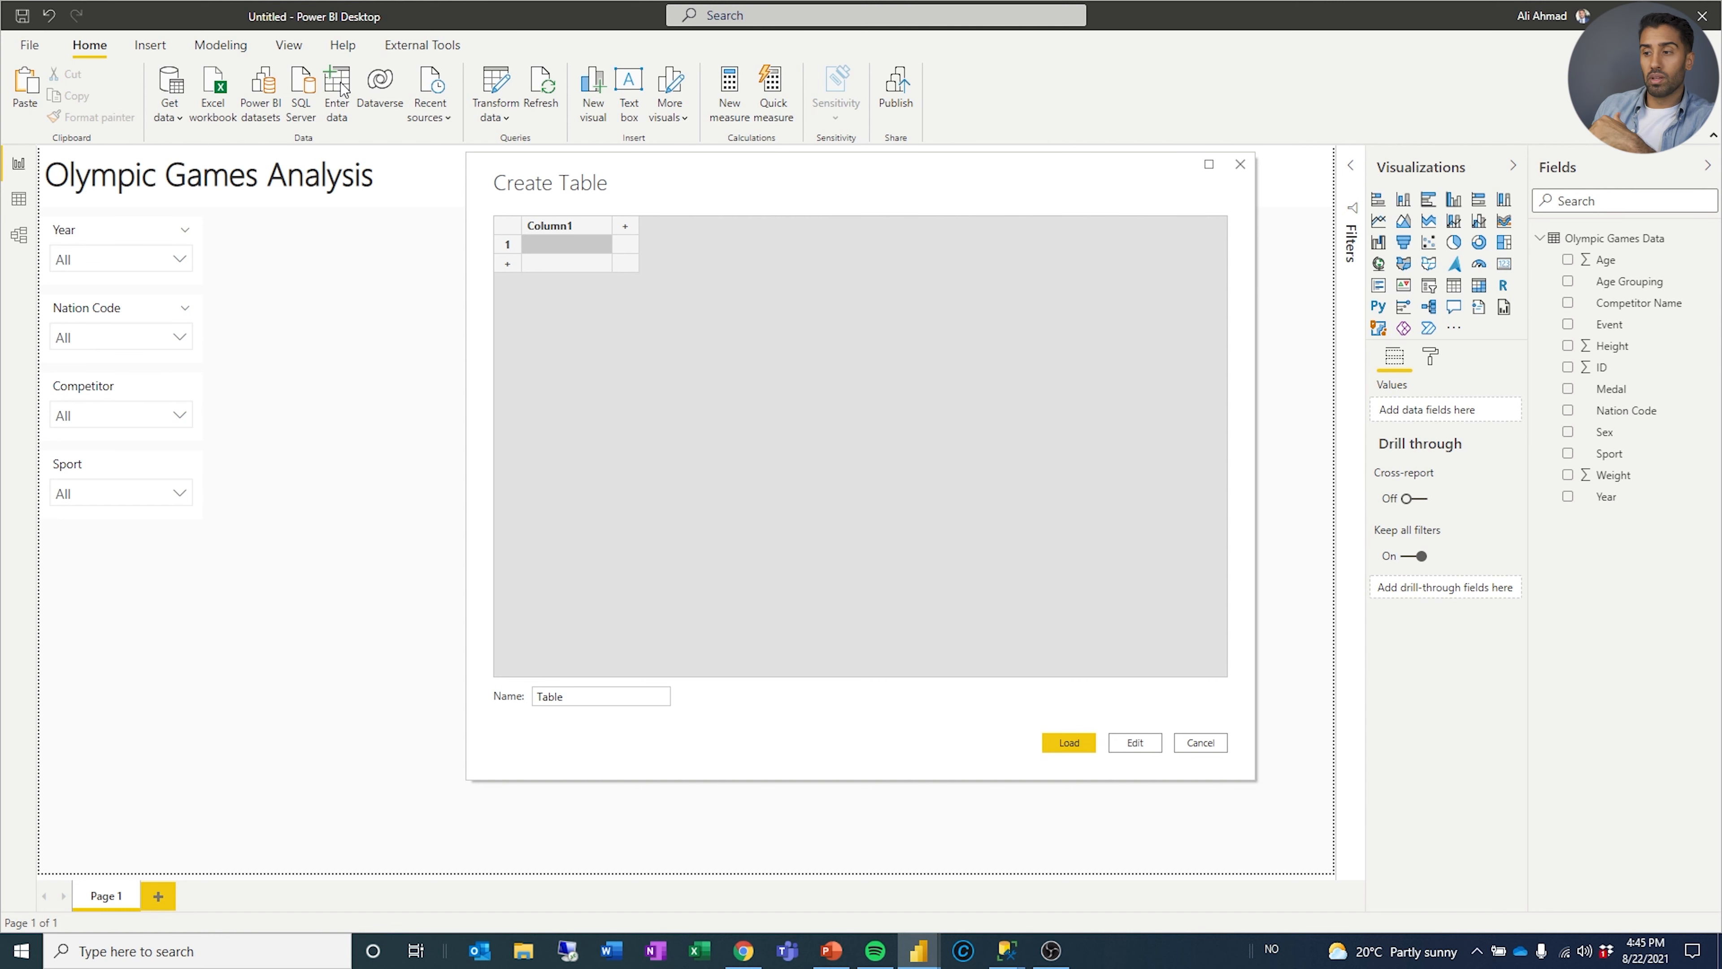
double_click(574, 692)
text(Calculations)
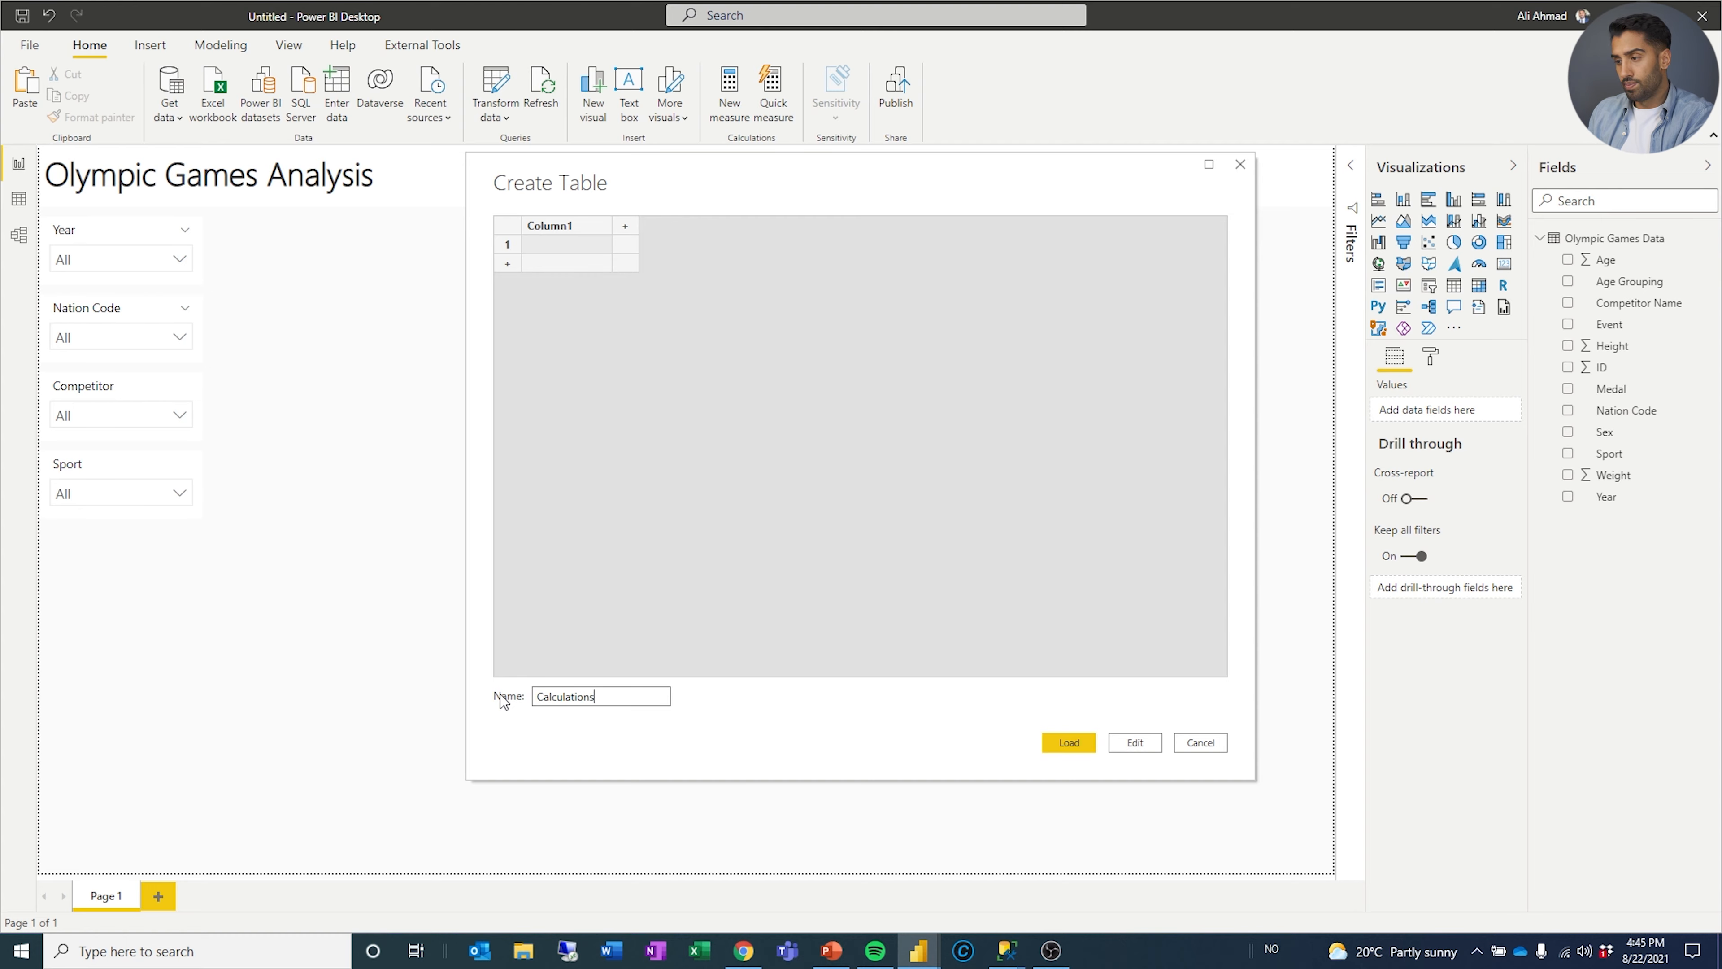
key(Return)
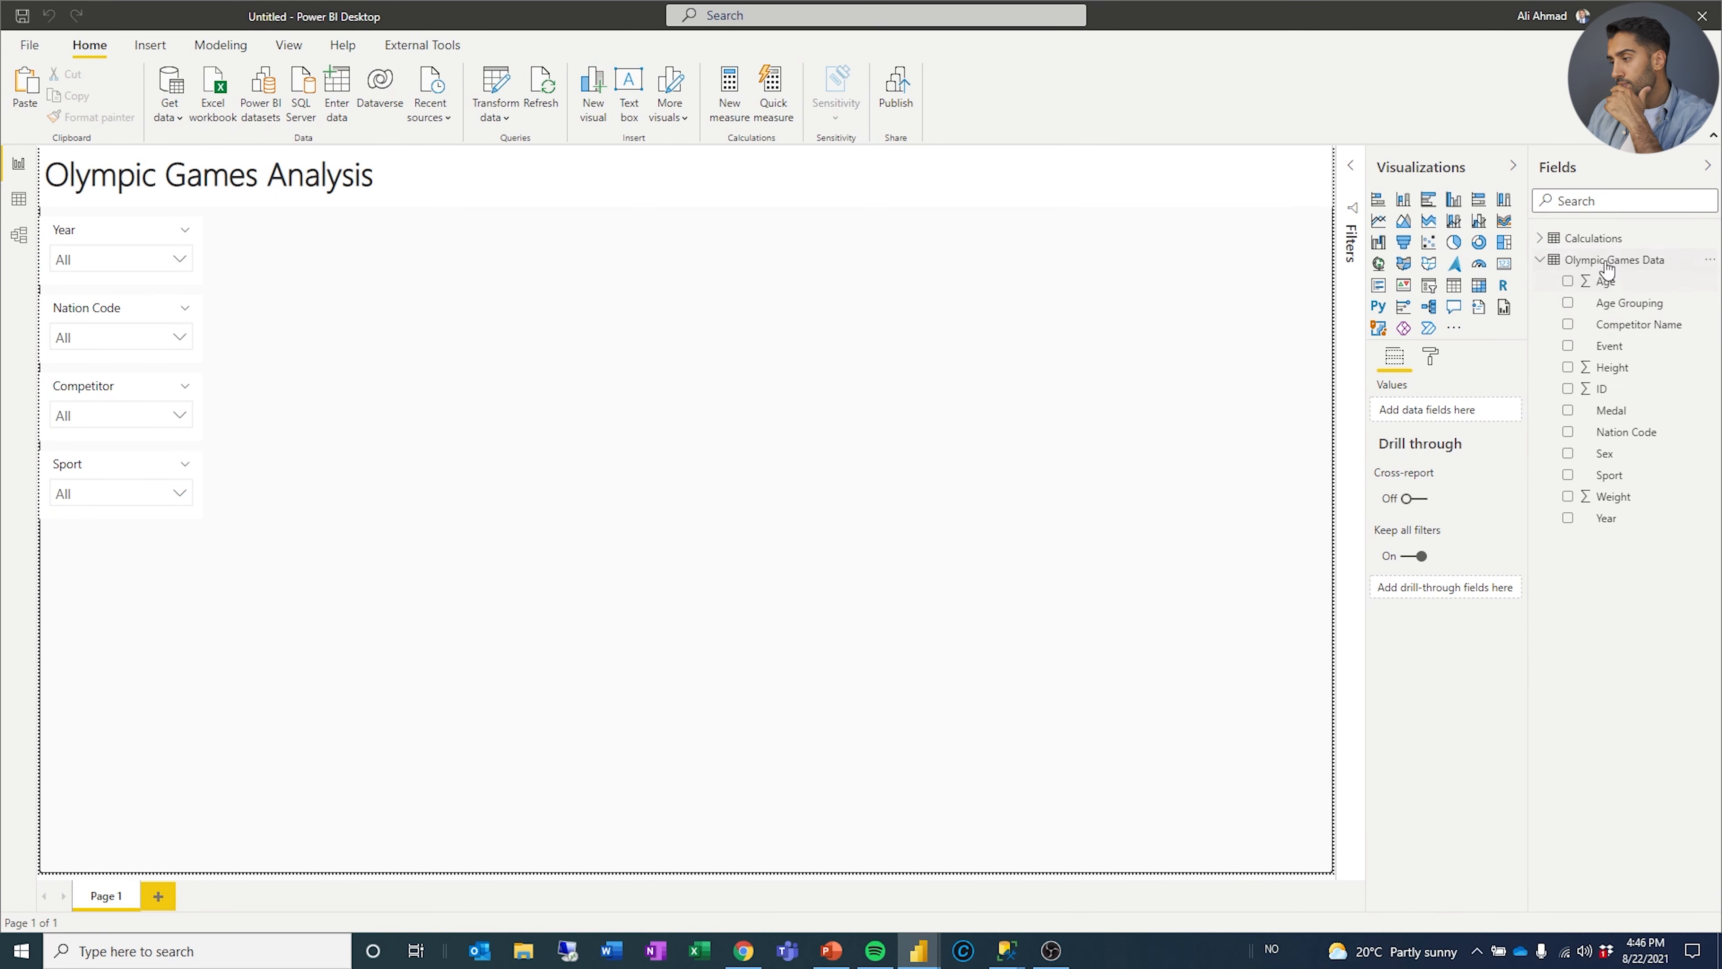
Create the measure # of Competitors = DISTINCTCOUNT( 'Olympic Games Data'[ID] ) in the Calculations table.
click(1539, 237)
right_click(1595, 243)
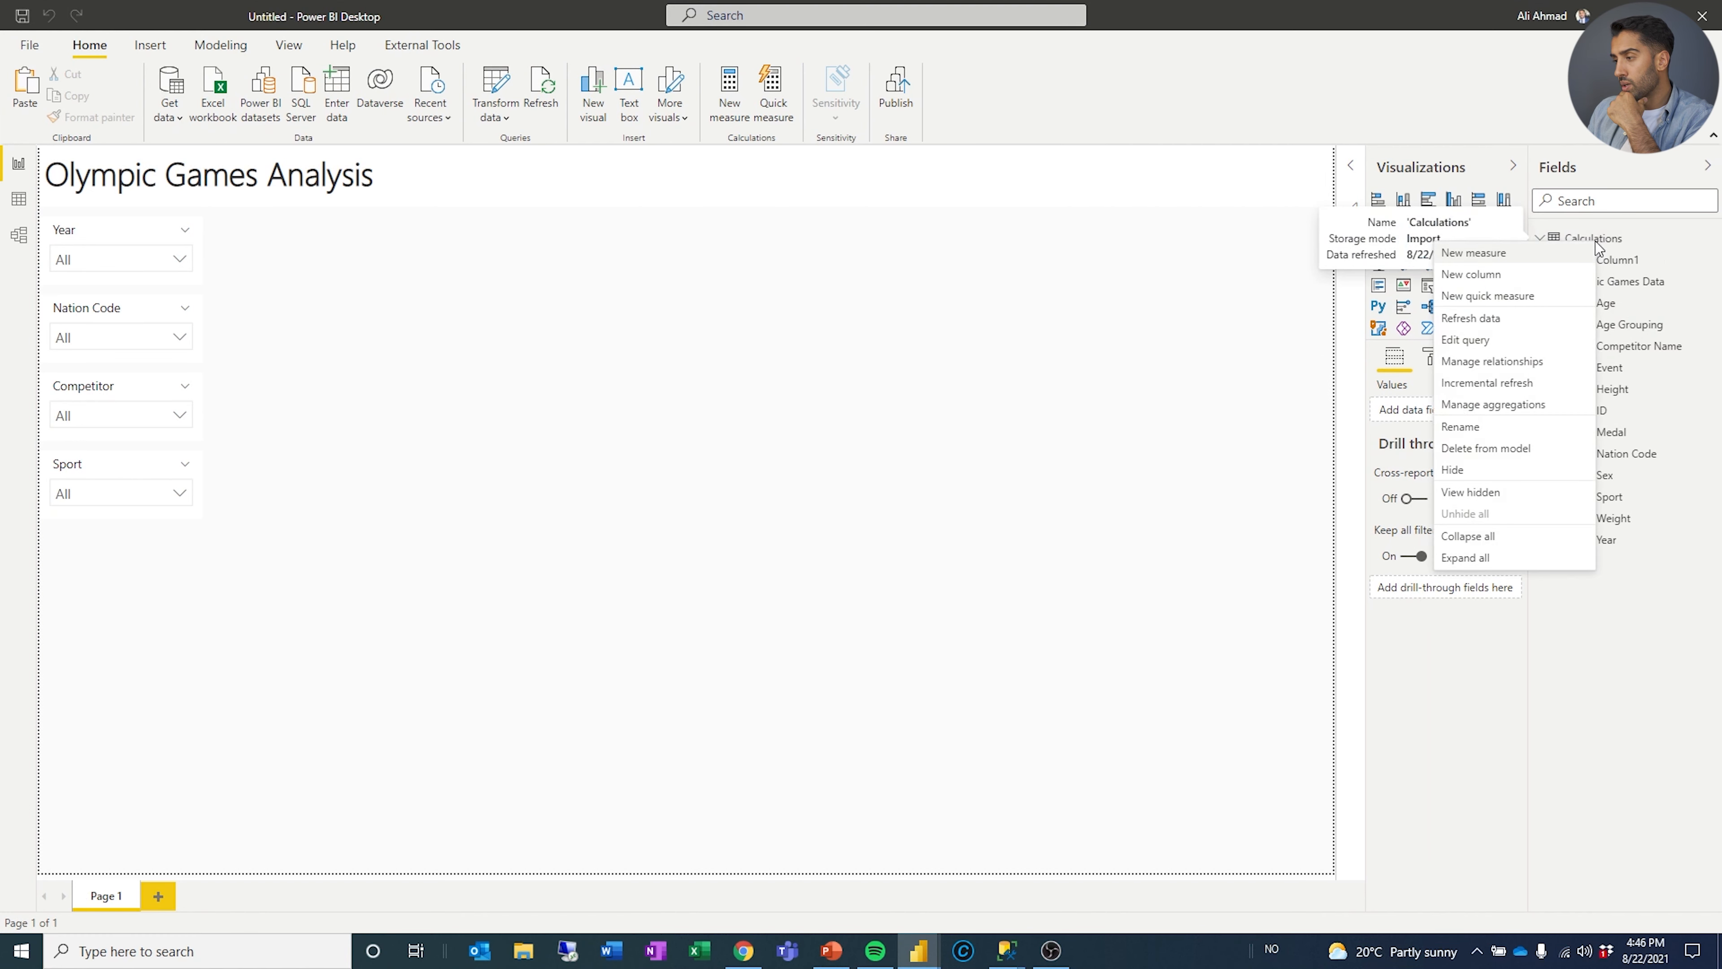
click(1552, 251)
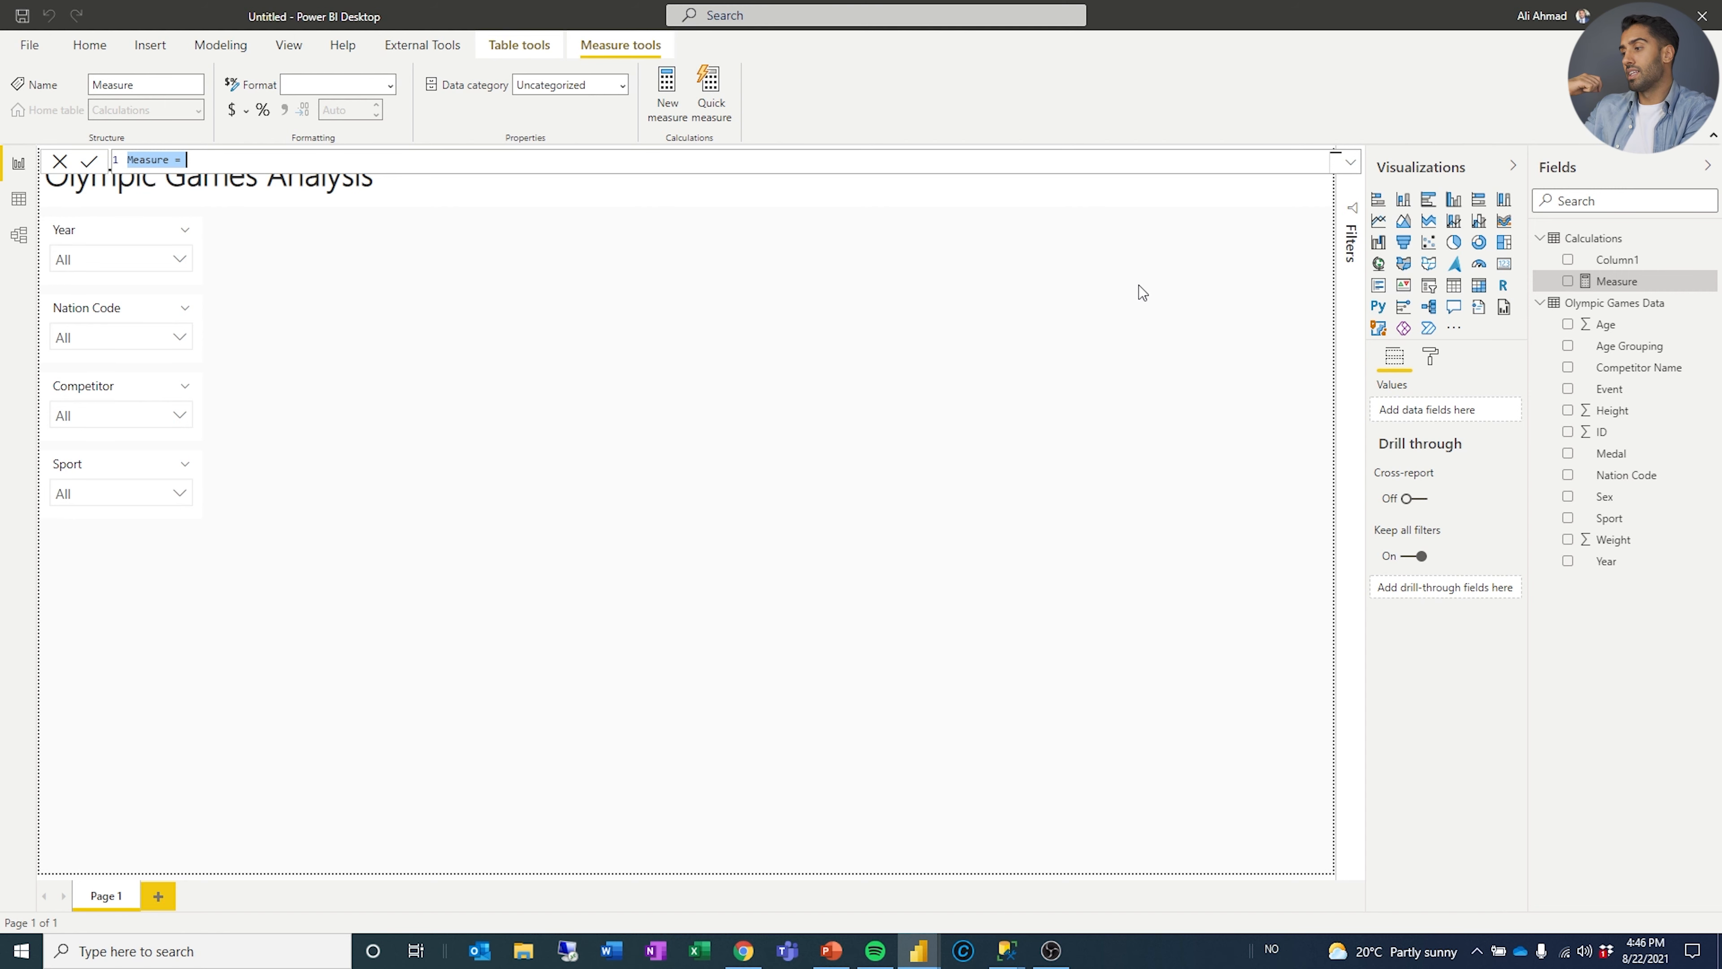
text(# of Competi)
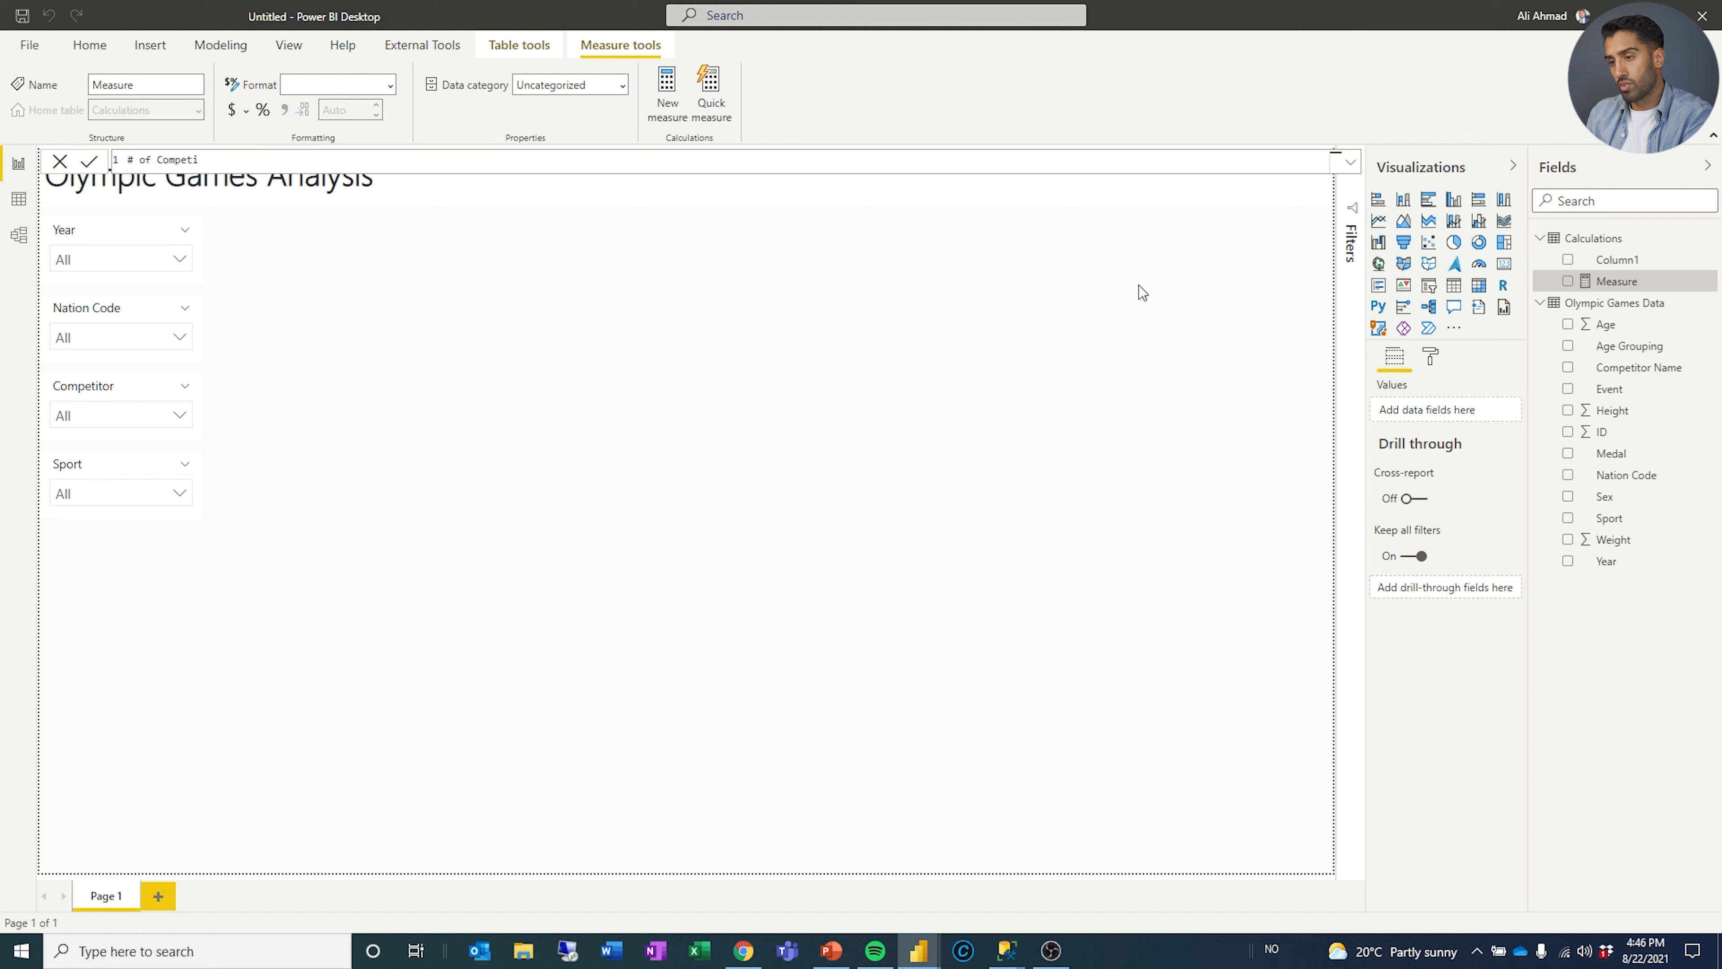
text(tors = DISTINCTCOUNT()
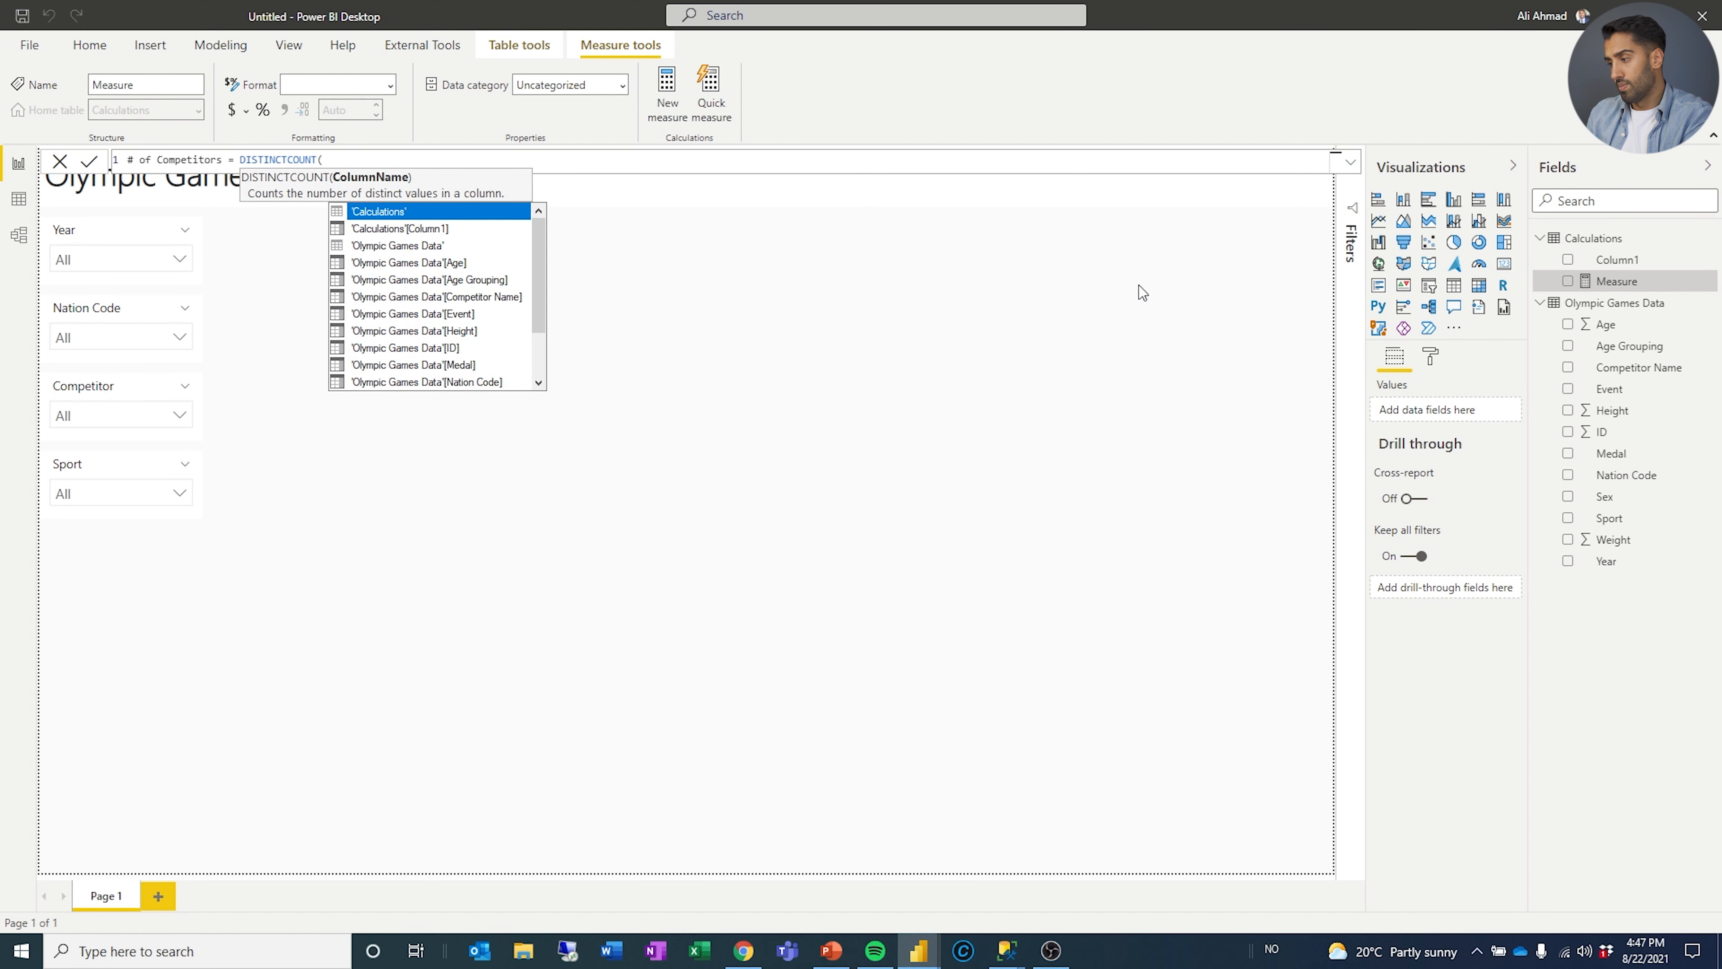
text( 'Olympic Games Data'[ID])
key(Tab)
text())
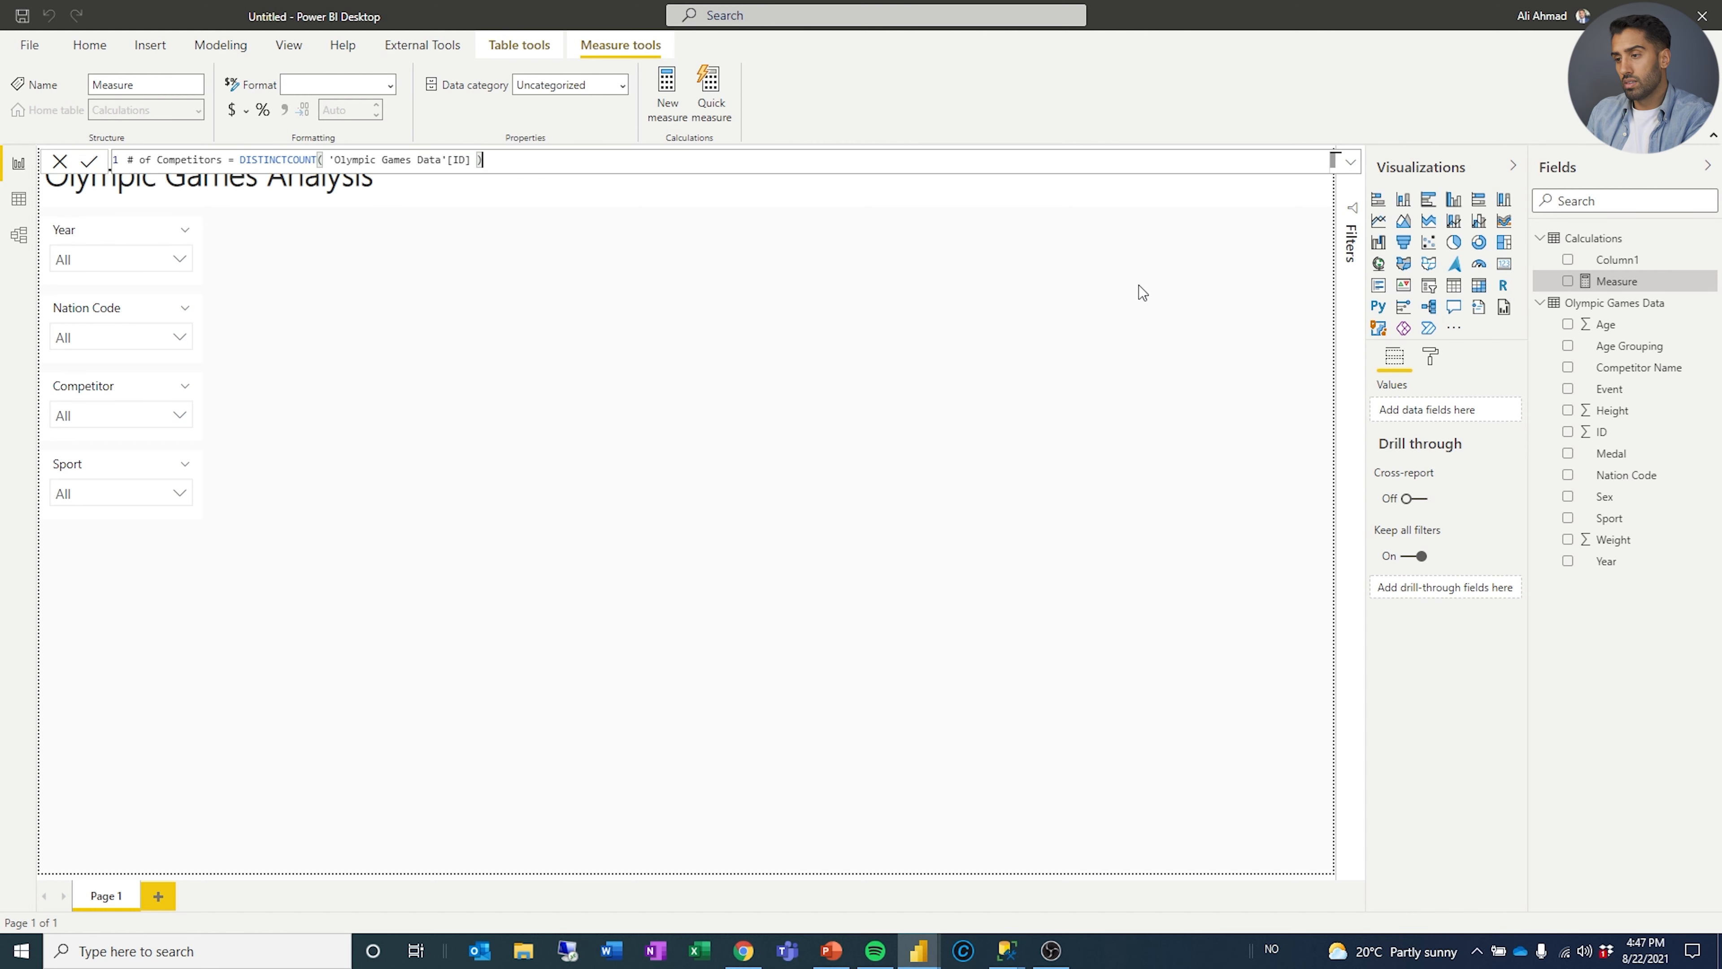
key(ctrl+a)
key(Return)
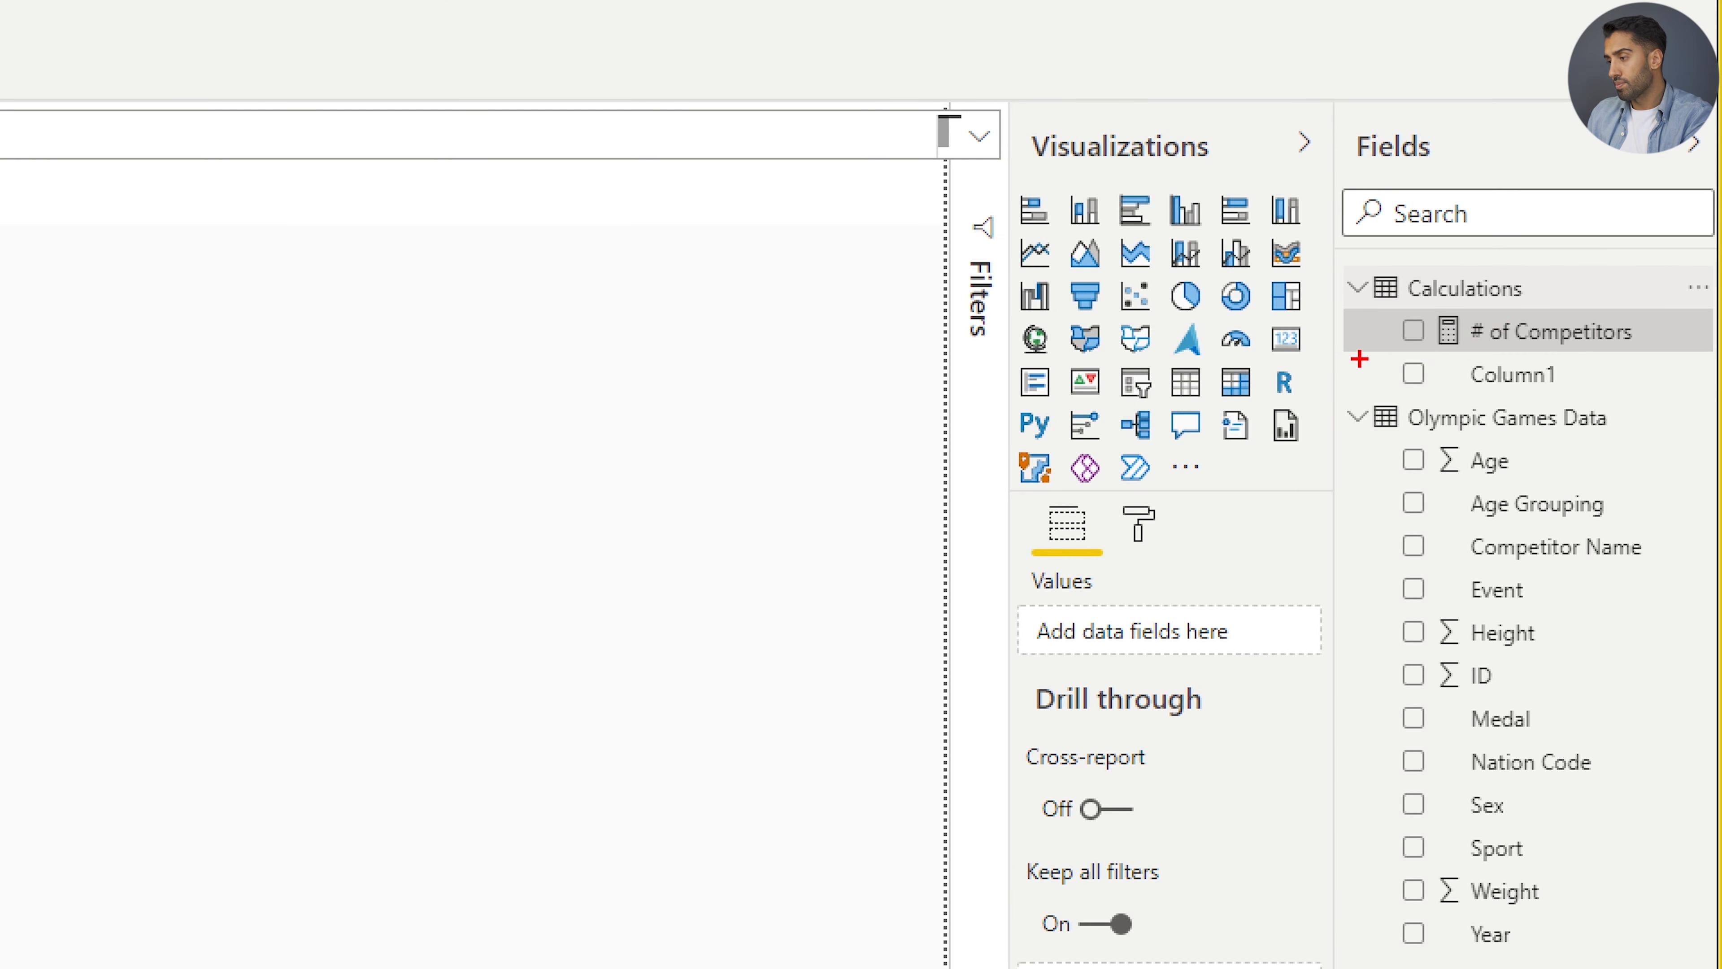
mouse_move(1327, 346)
mouse_down()
mouse_move(1420, 327)
mouse_move(1398, 365)
mouse_up()
mouse_move(1282, 289)
mouse_down()
mouse_move(1339, 284)
mouse_move(1300, 319)
mouse_up()
key(Escape)
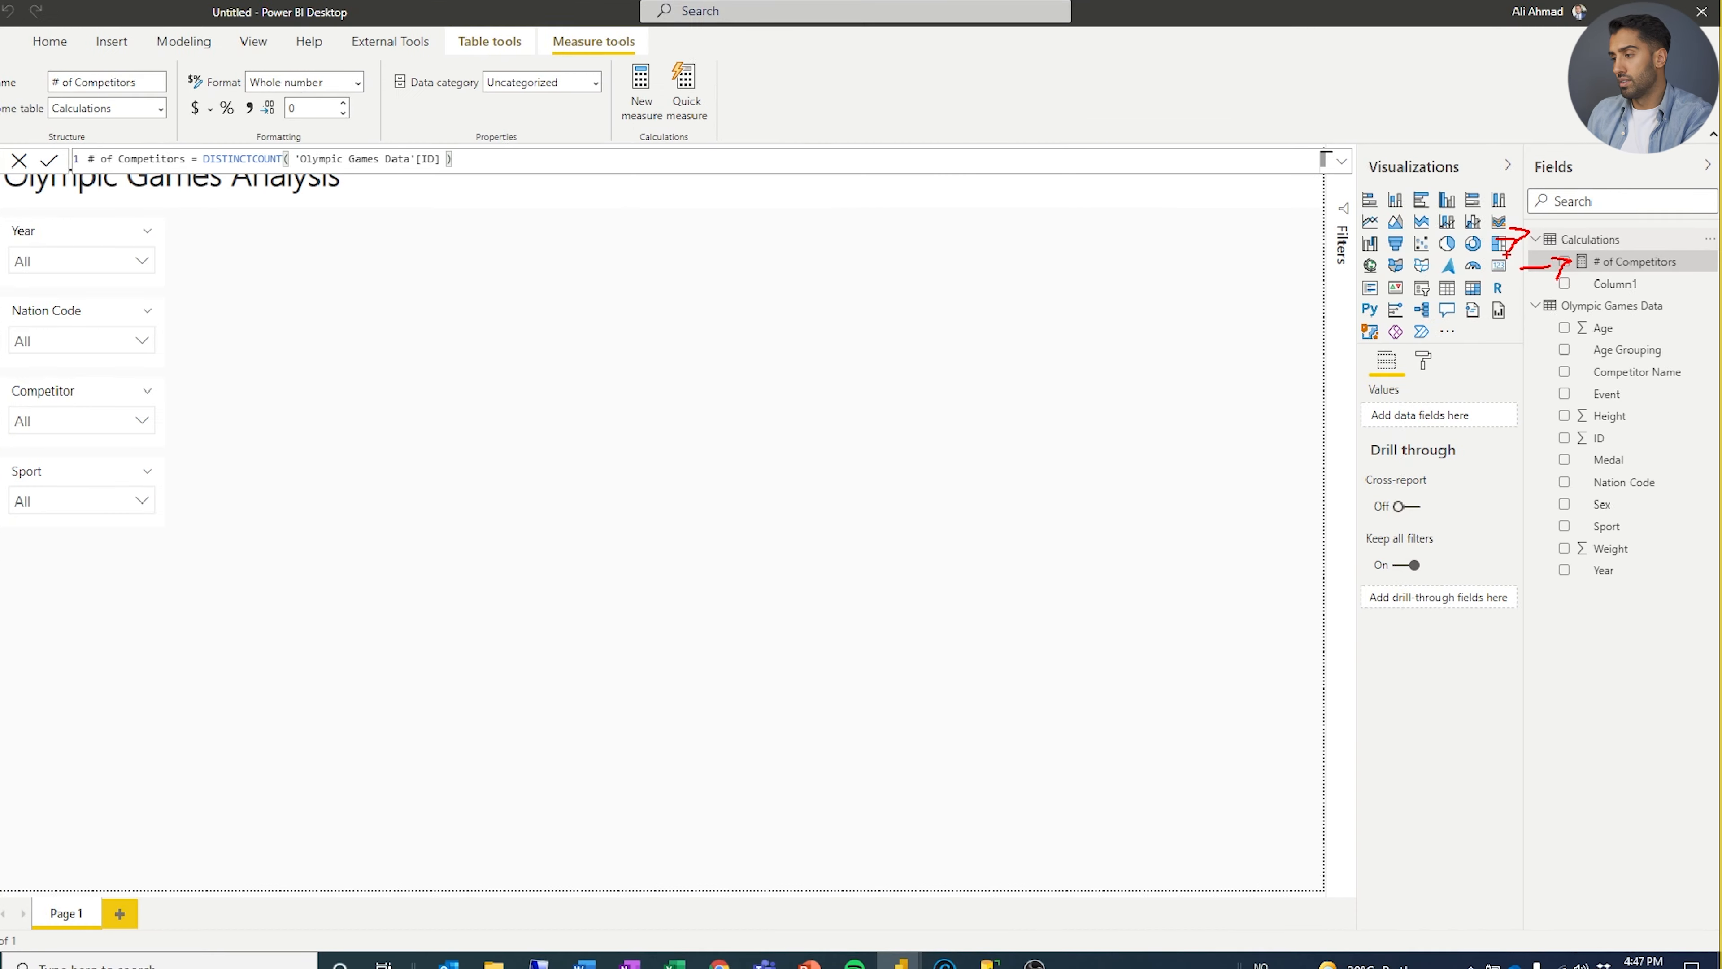
Create the measure # of Medals = COUNTROWS( 'Olympic Games Data' ) in the Calculations table.
right_click(1601, 247)
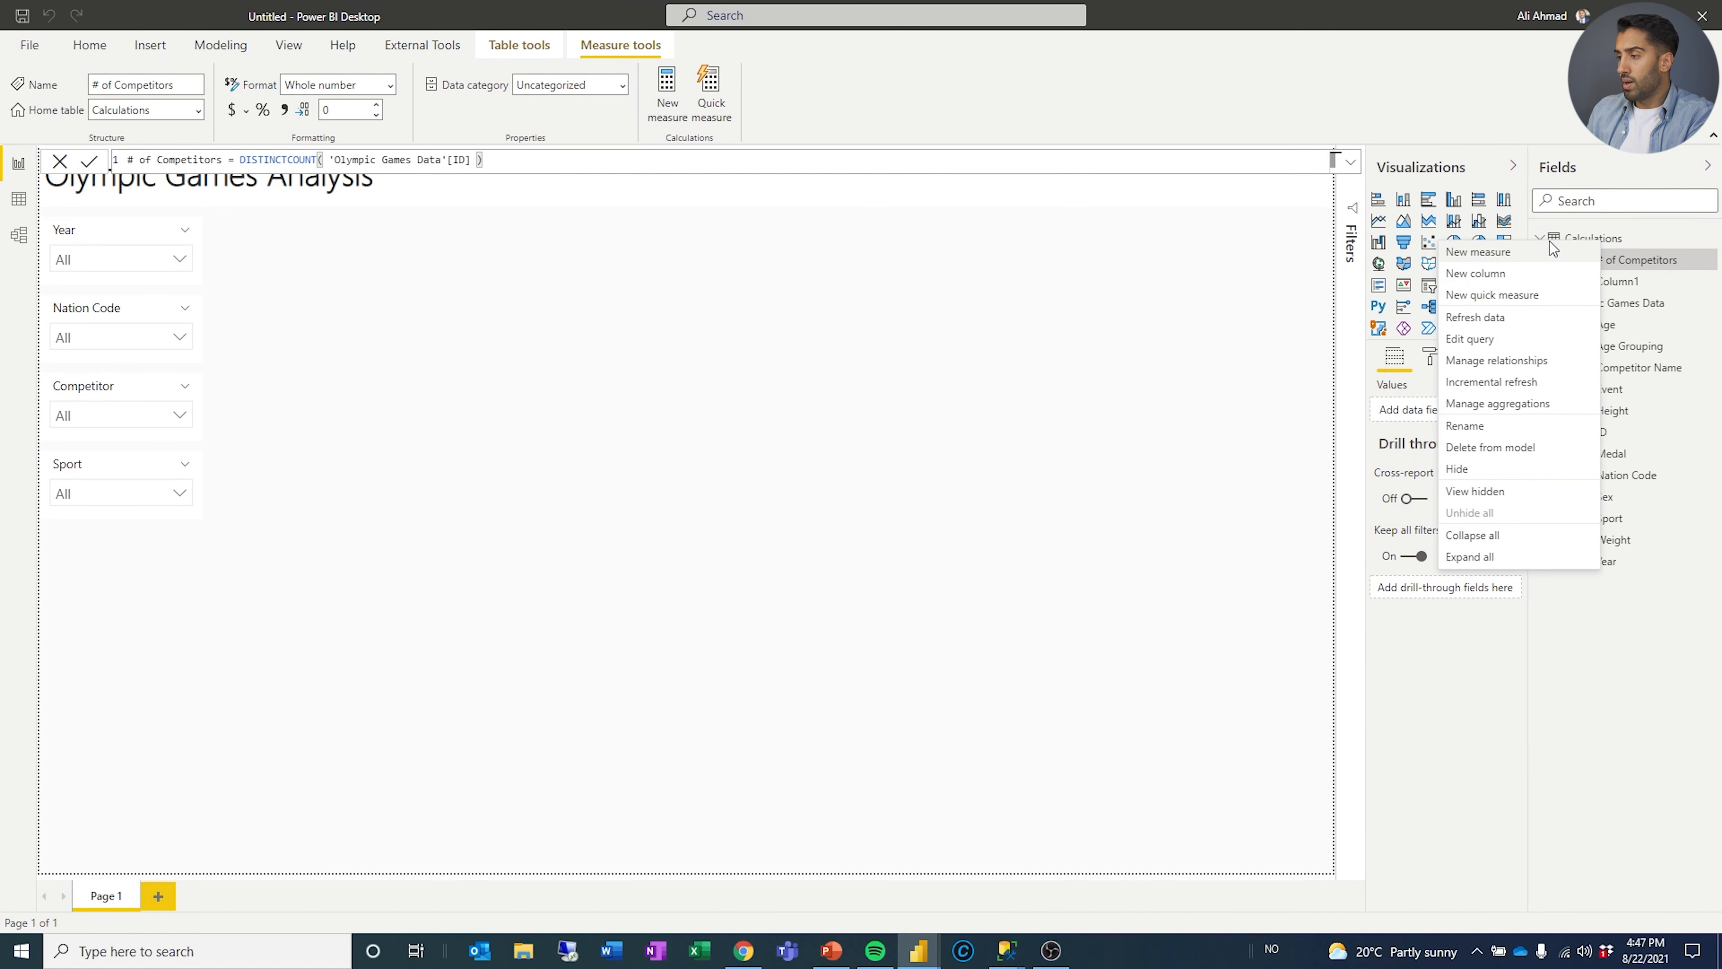
click(1540, 249)
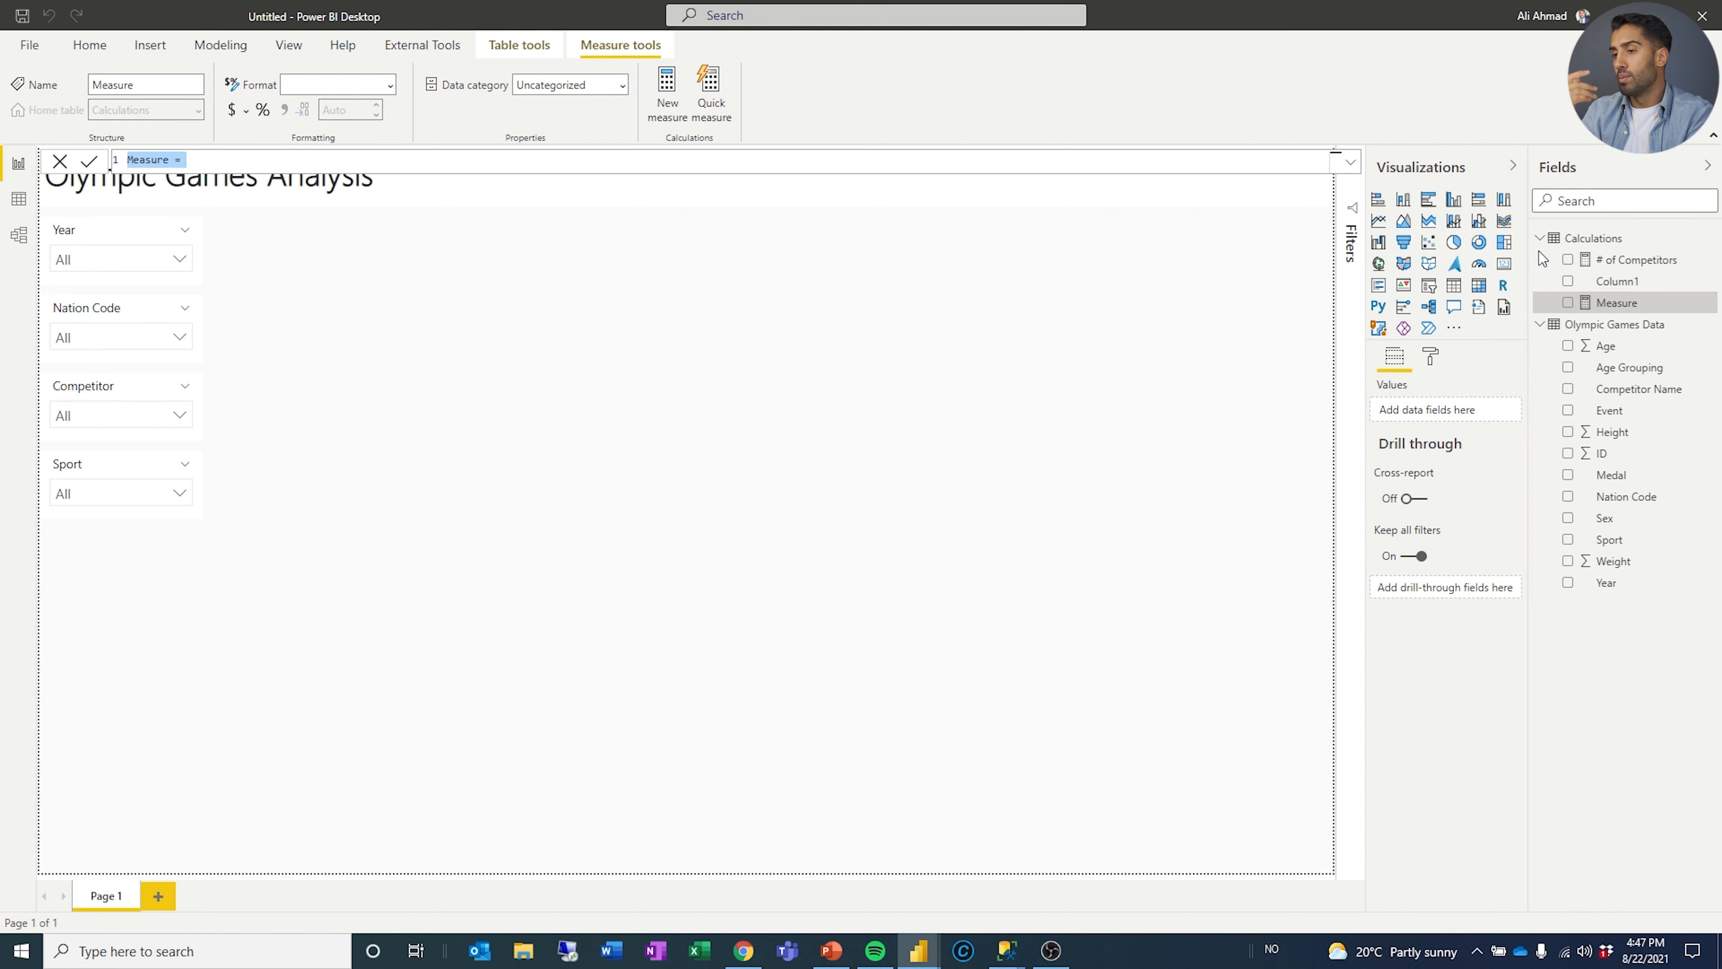
text(# )
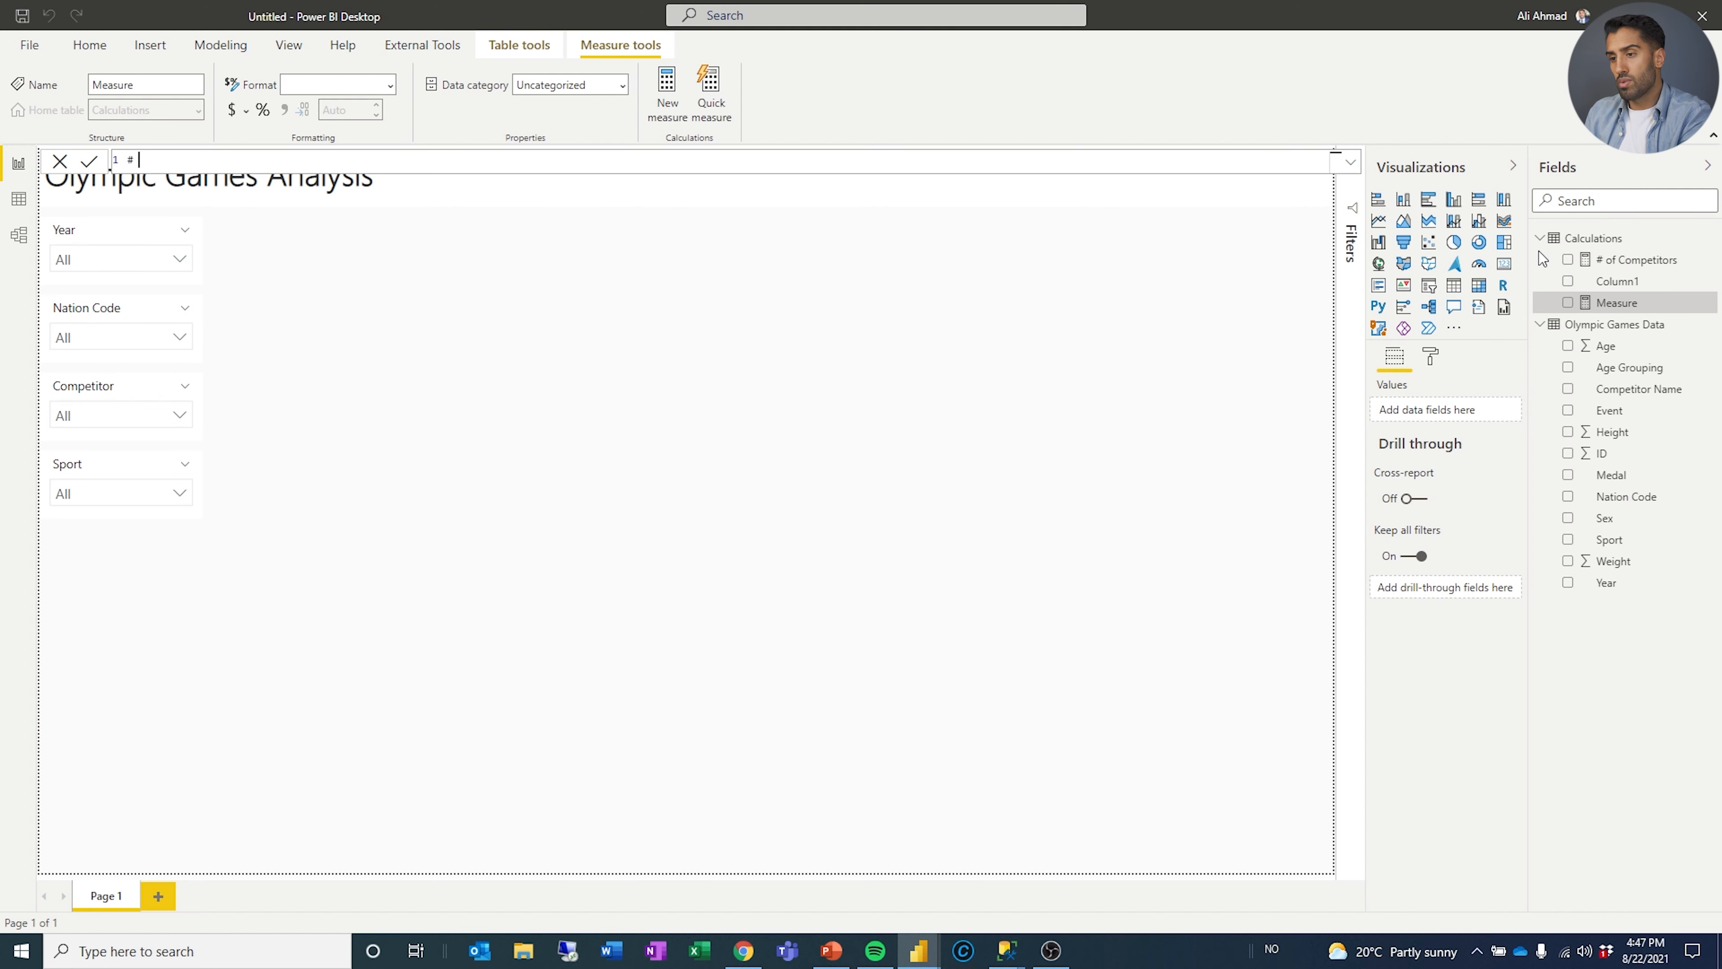
text(of Medals = COUNTROWS( )
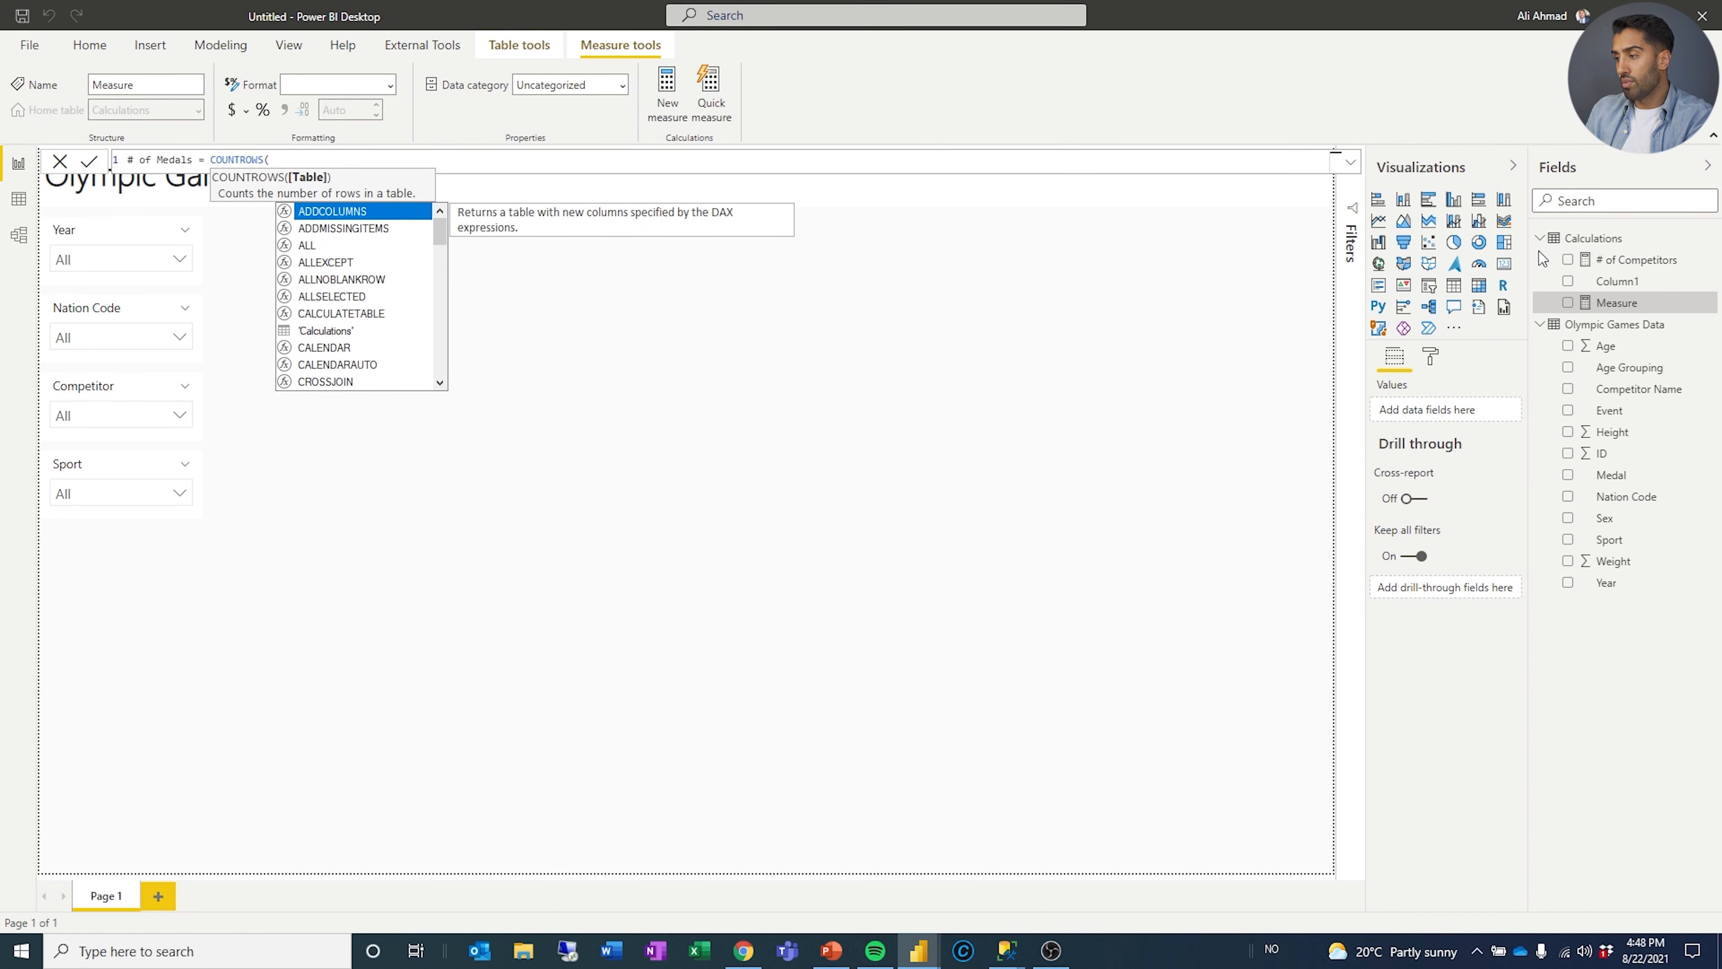
text('Ol)
key(Tab)
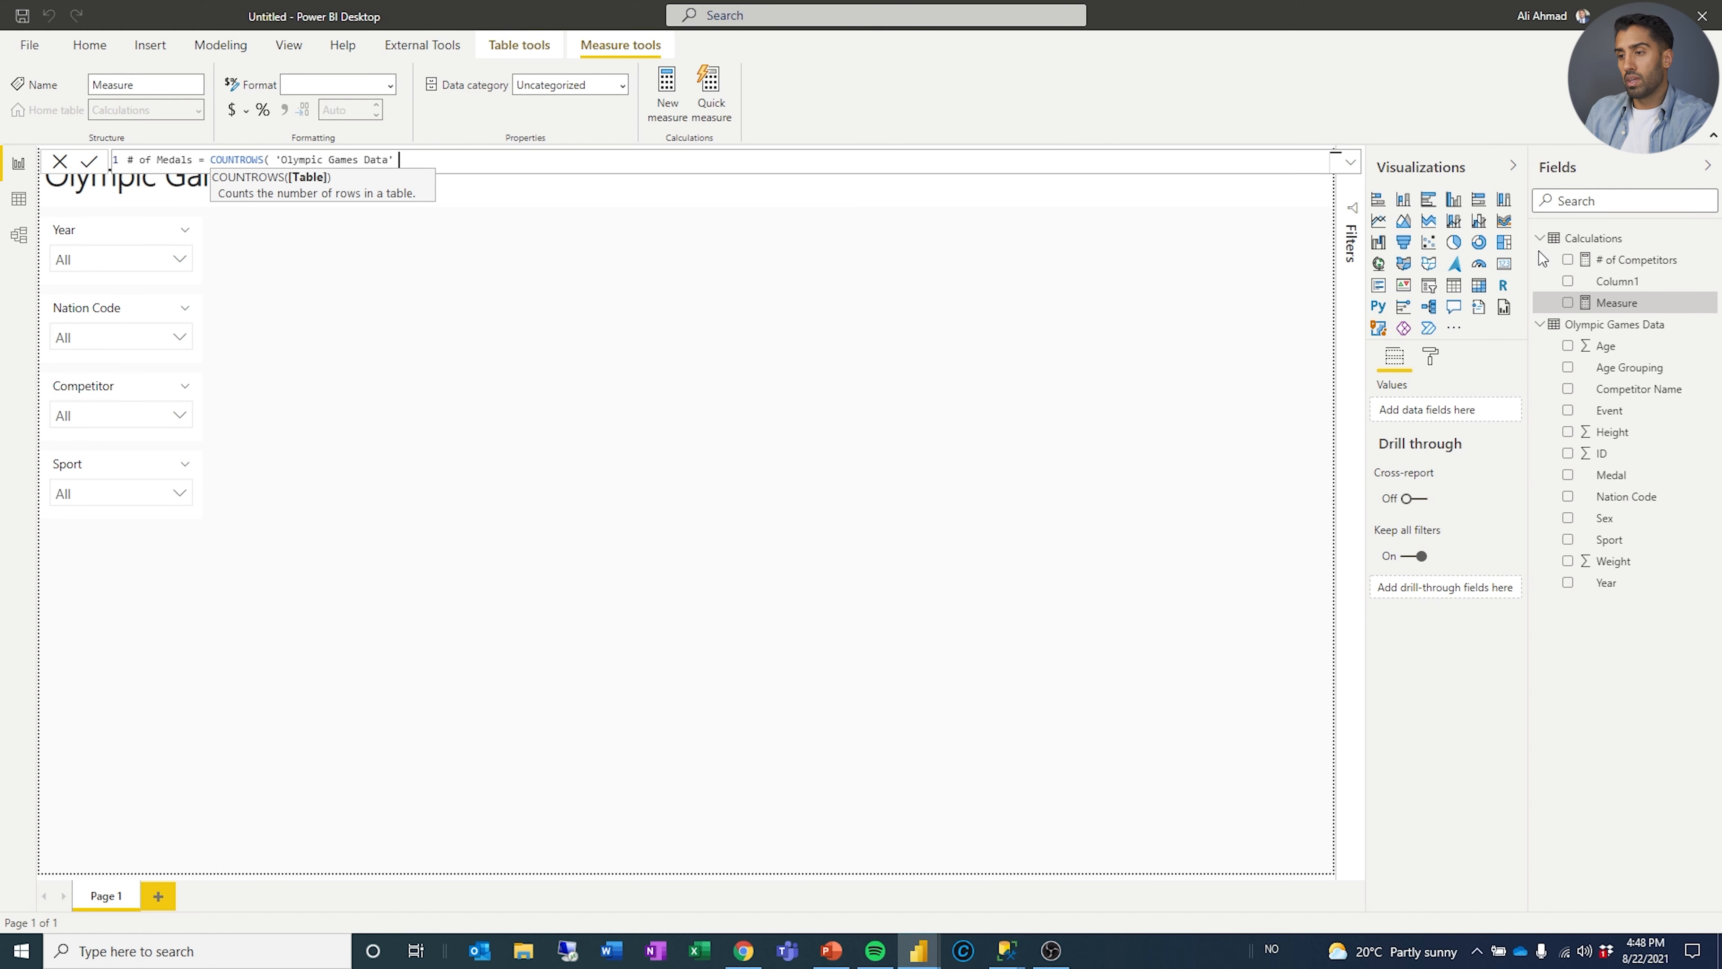
text())
key(Return)
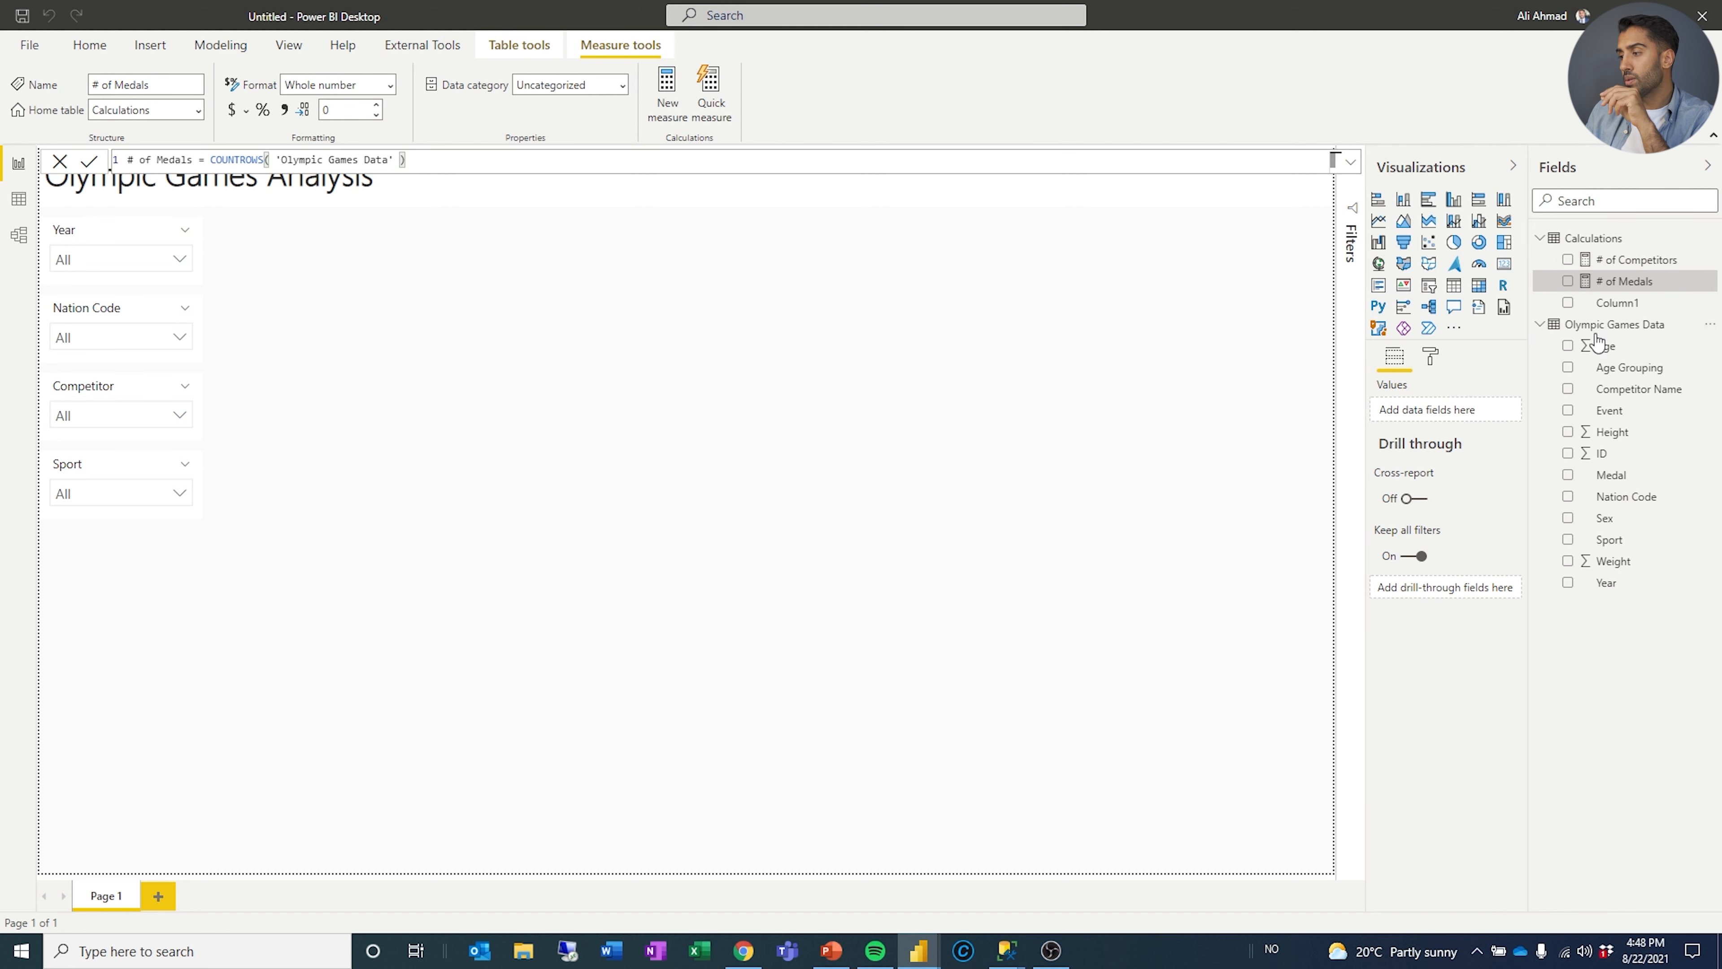
Delete Column1 from the Calculations table so that it holds only measures.
click(1710, 306)
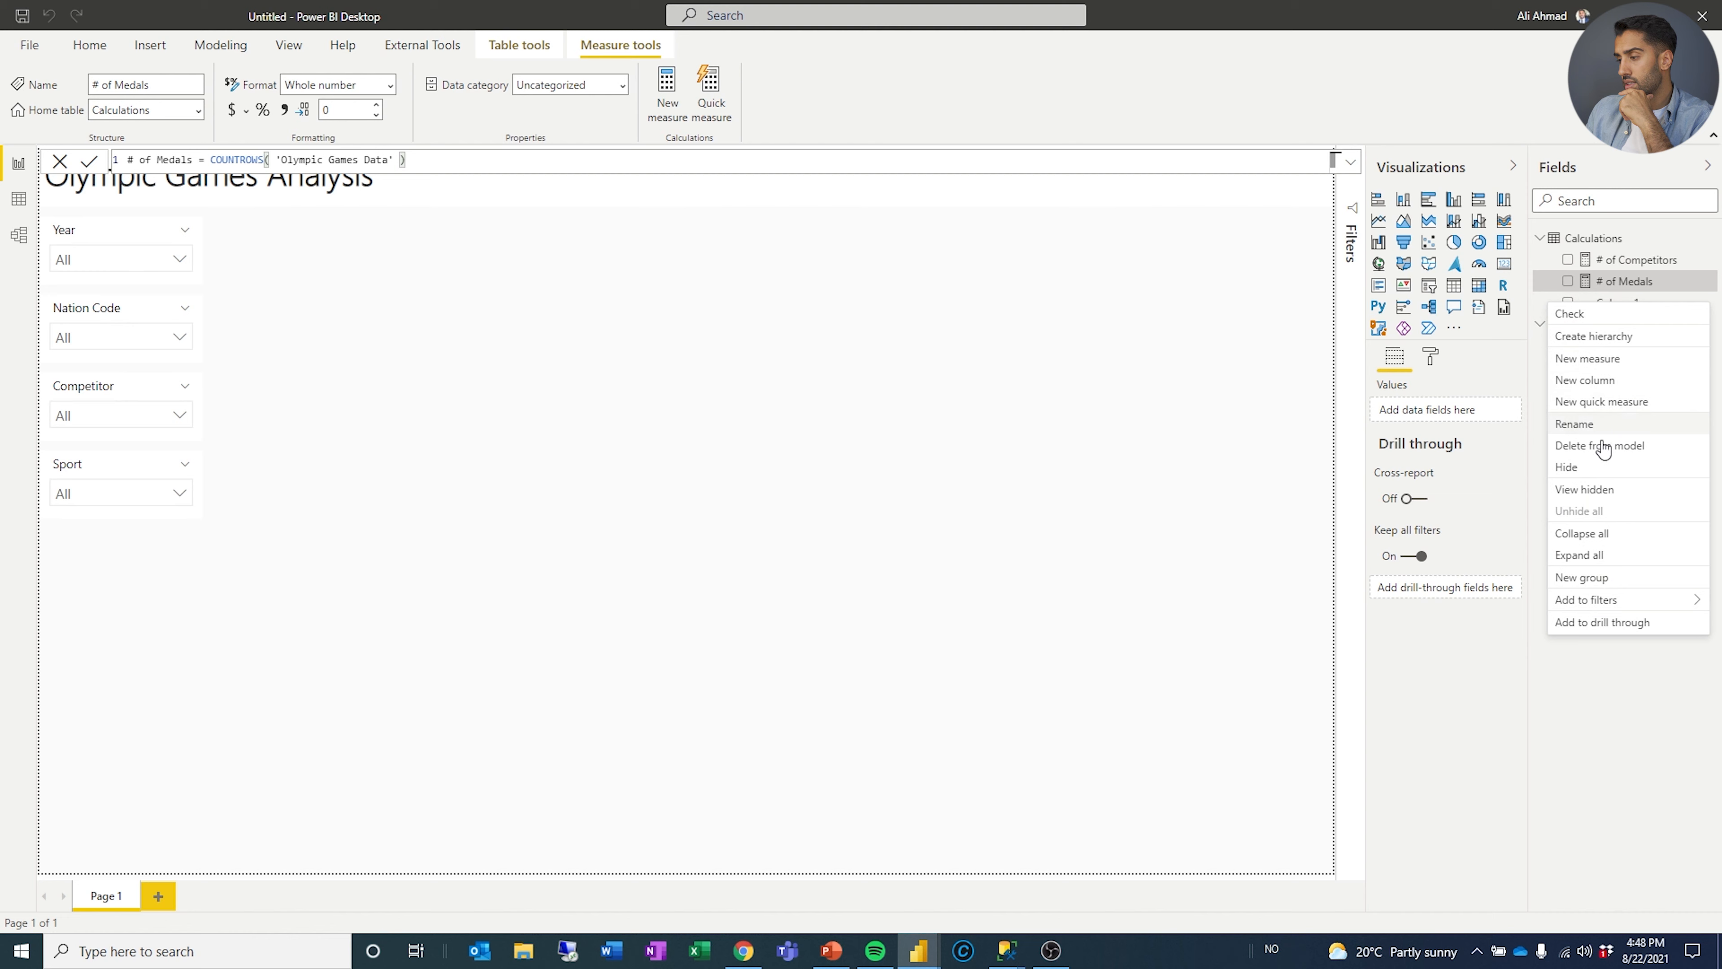
key(Escape)
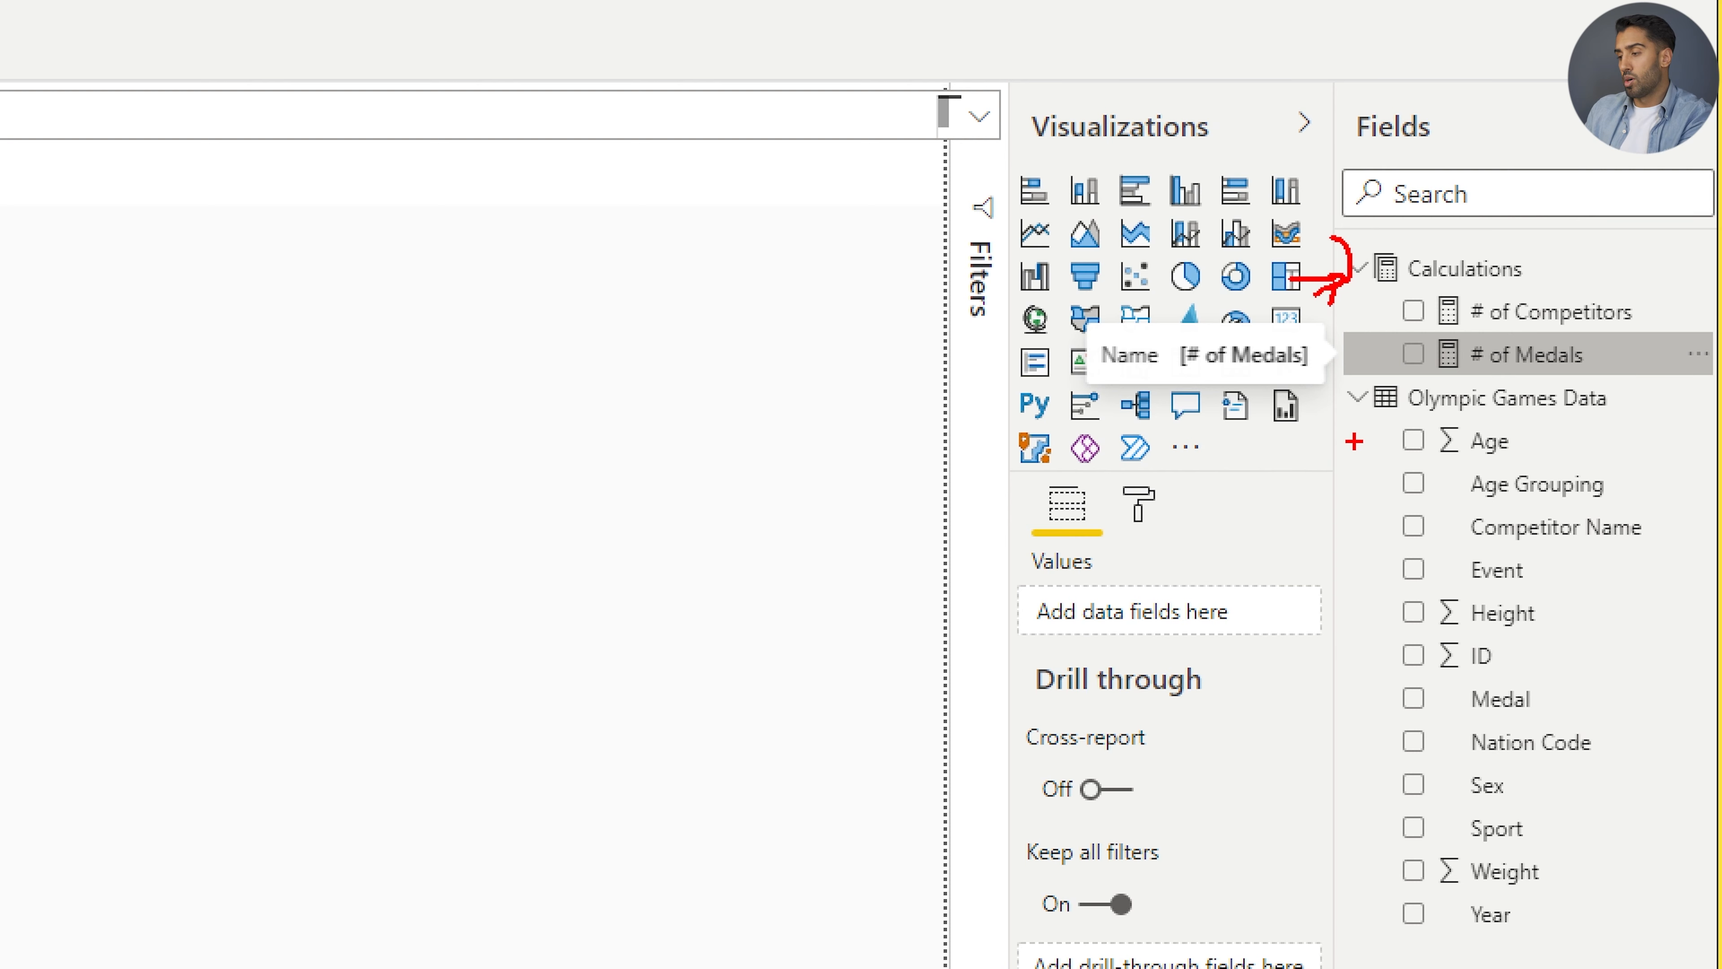
key(Escape)
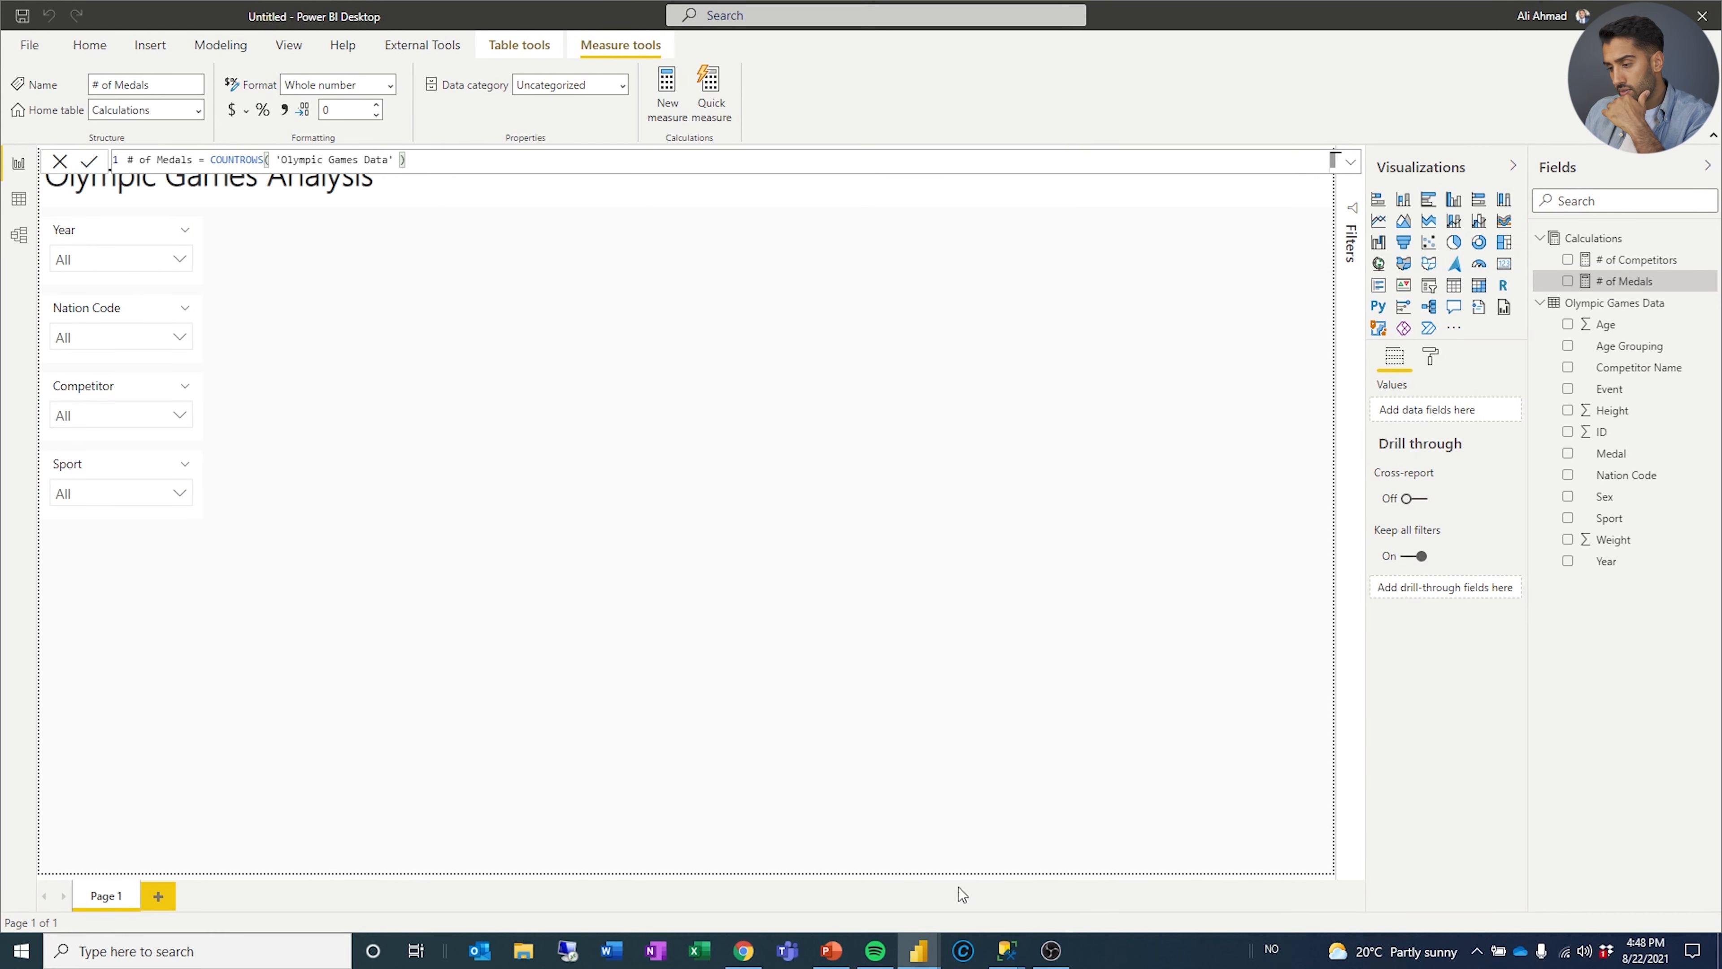
Switch to the finished Olympic Games Analysis report and examine the formulas of its # of Medals and # of Competitors measures.
mouse_move(923, 963)
click(823, 818)
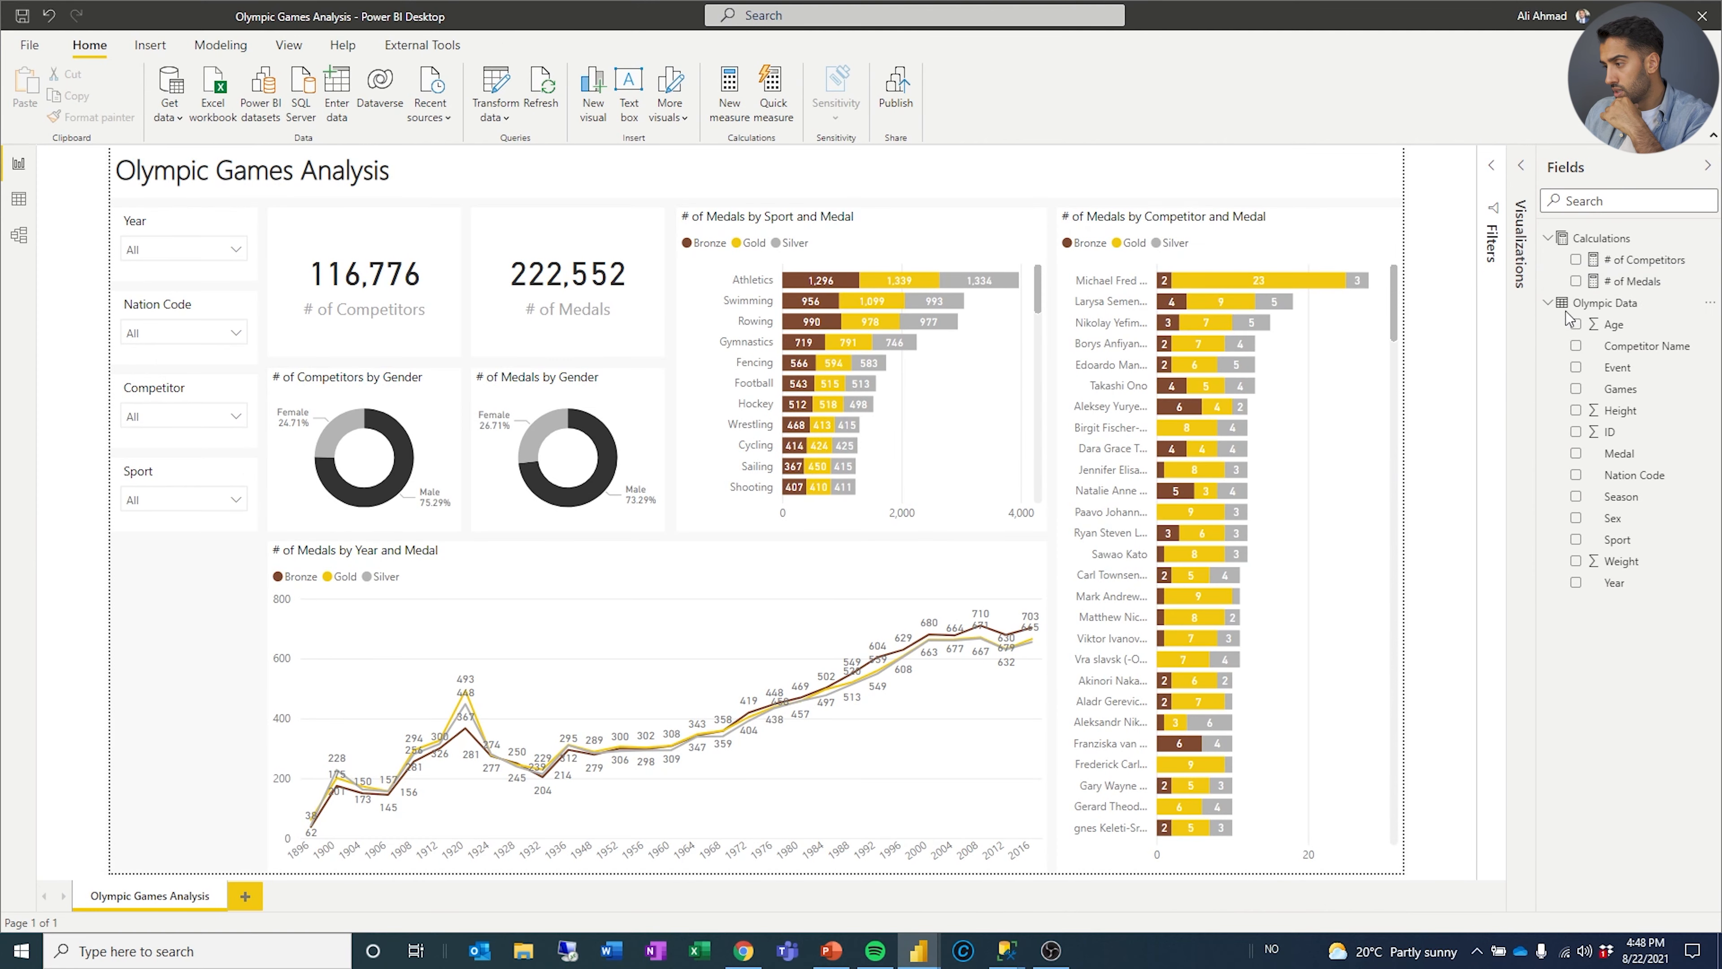
click(1634, 281)
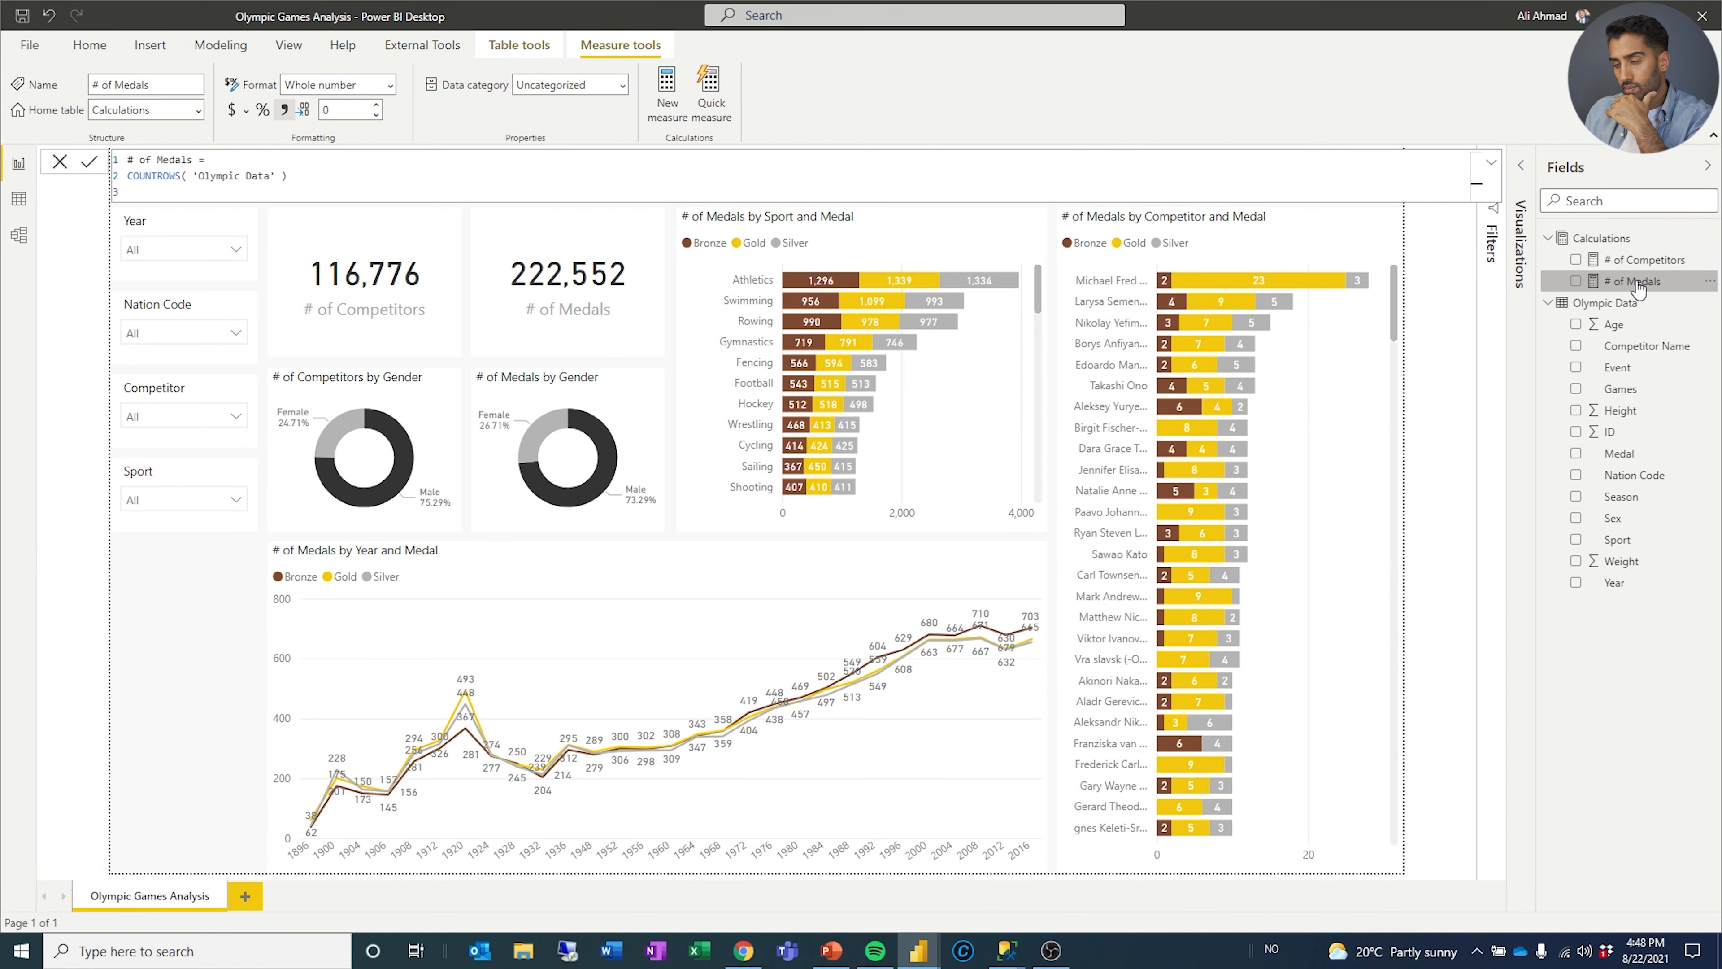
click(1641, 259)
click(1634, 282)
Collapse the Fields, Visualizations and Filters panes to view the finished dashboard, and return to the Untitled report.
click(1491, 246)
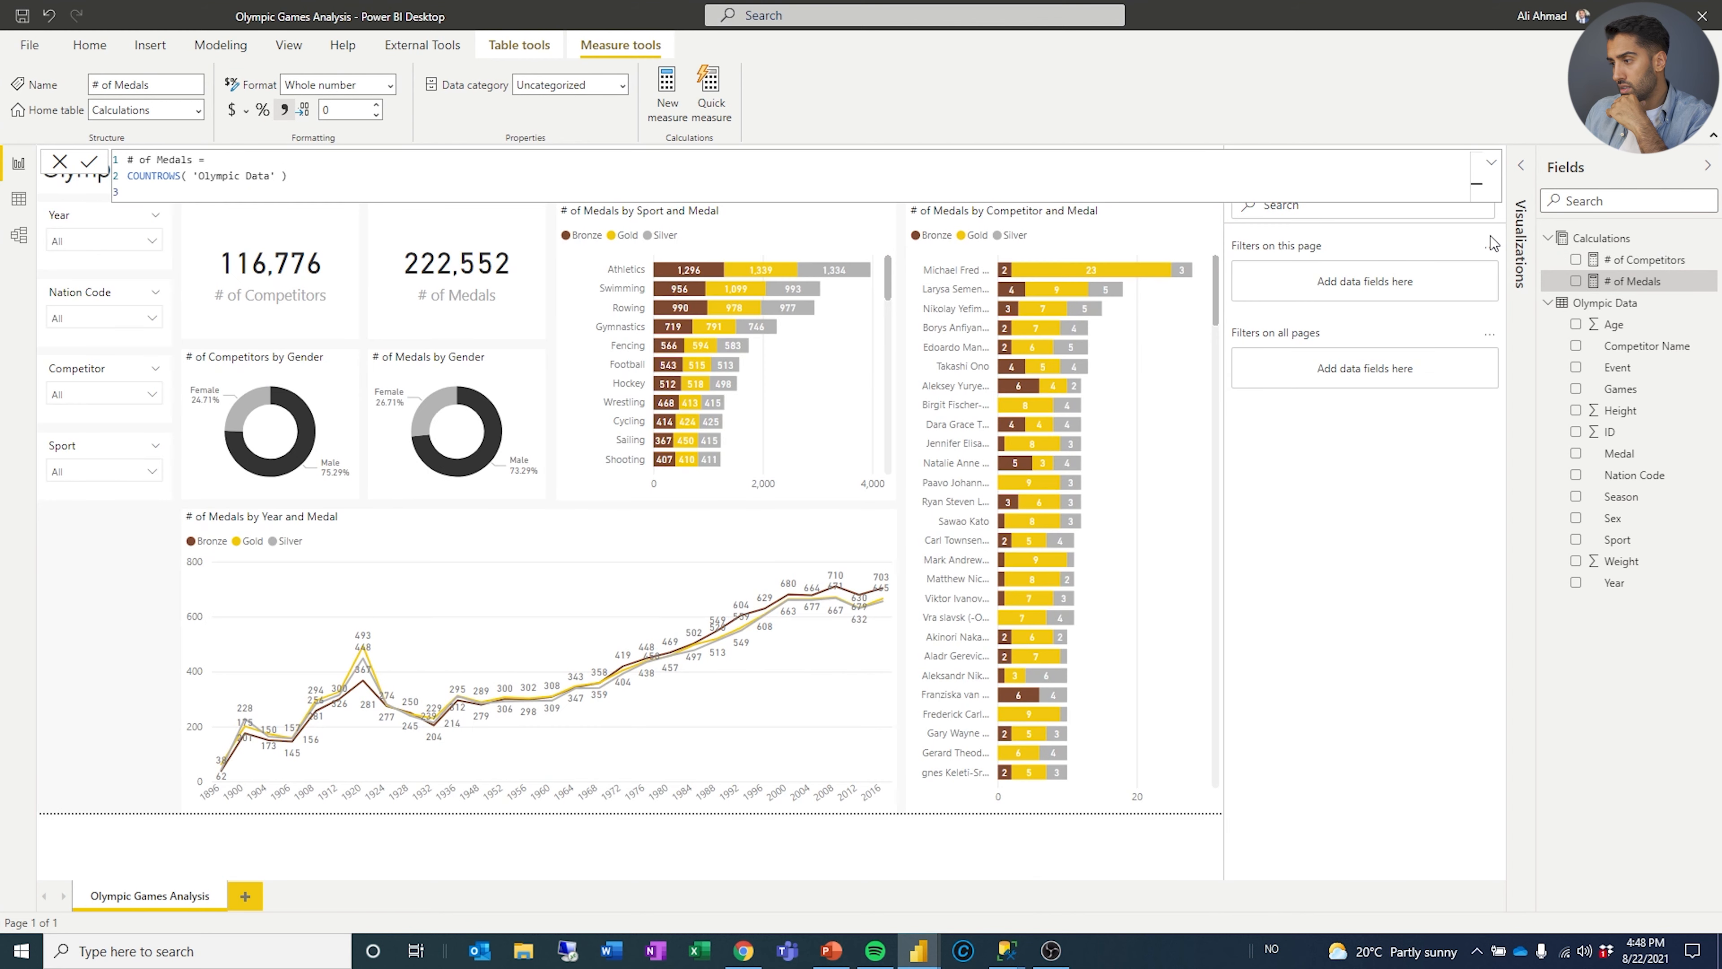
click(1517, 169)
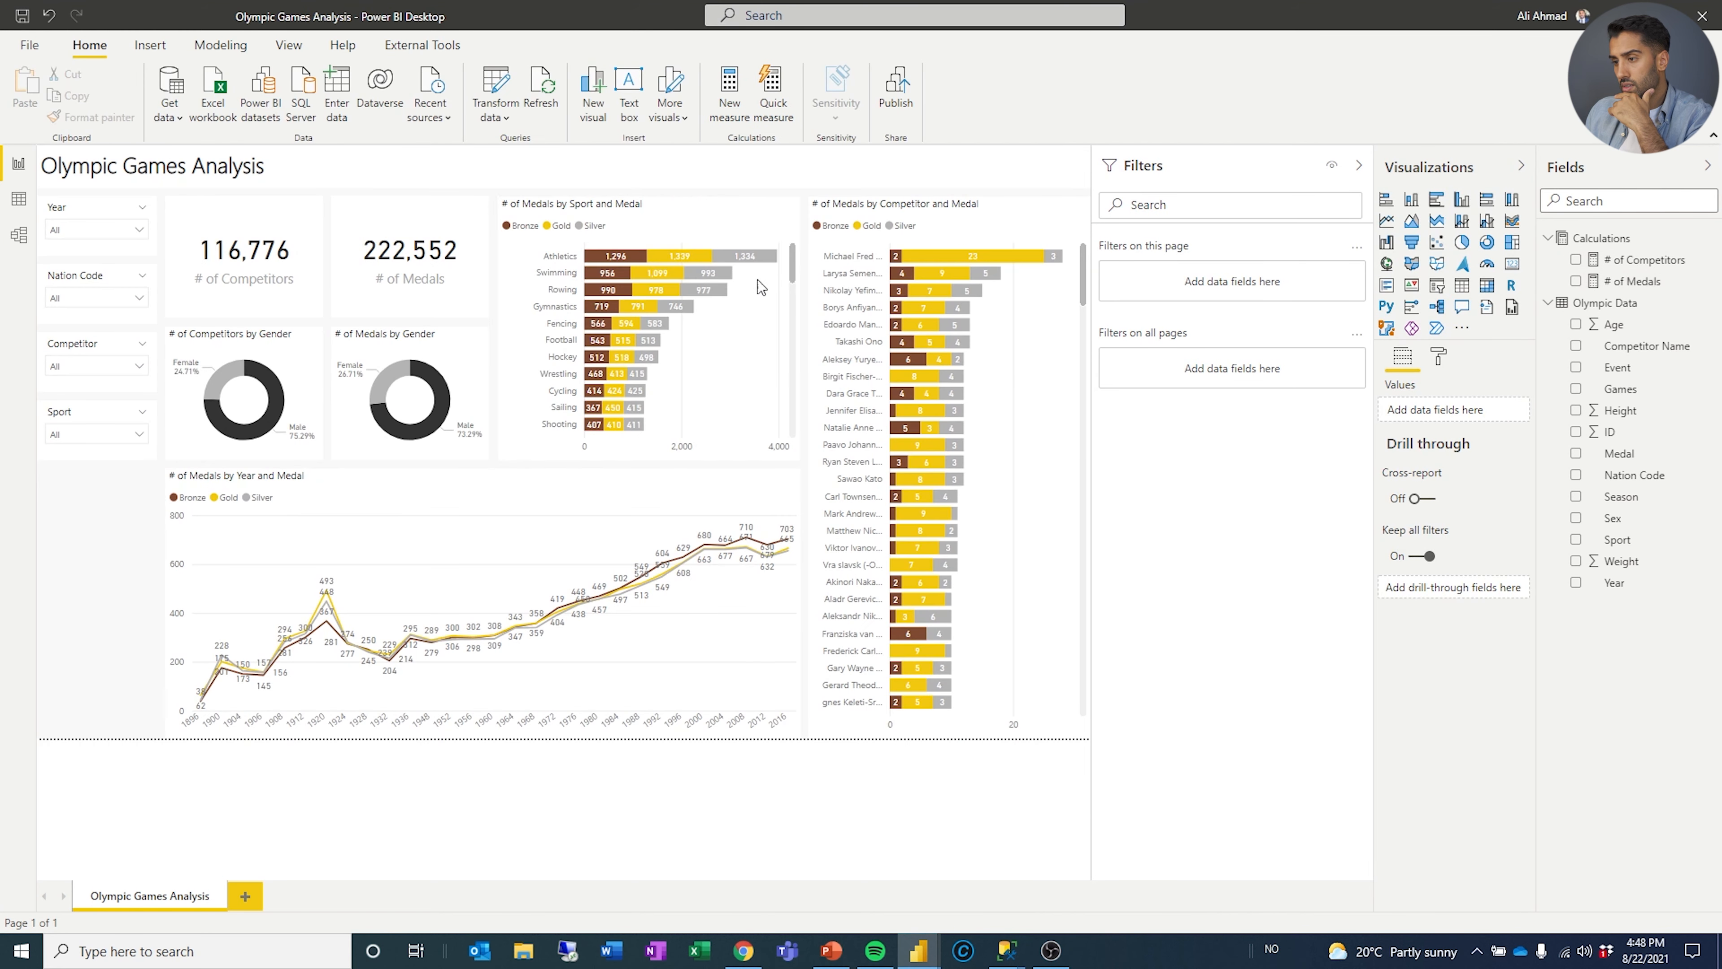
click(1645, 167)
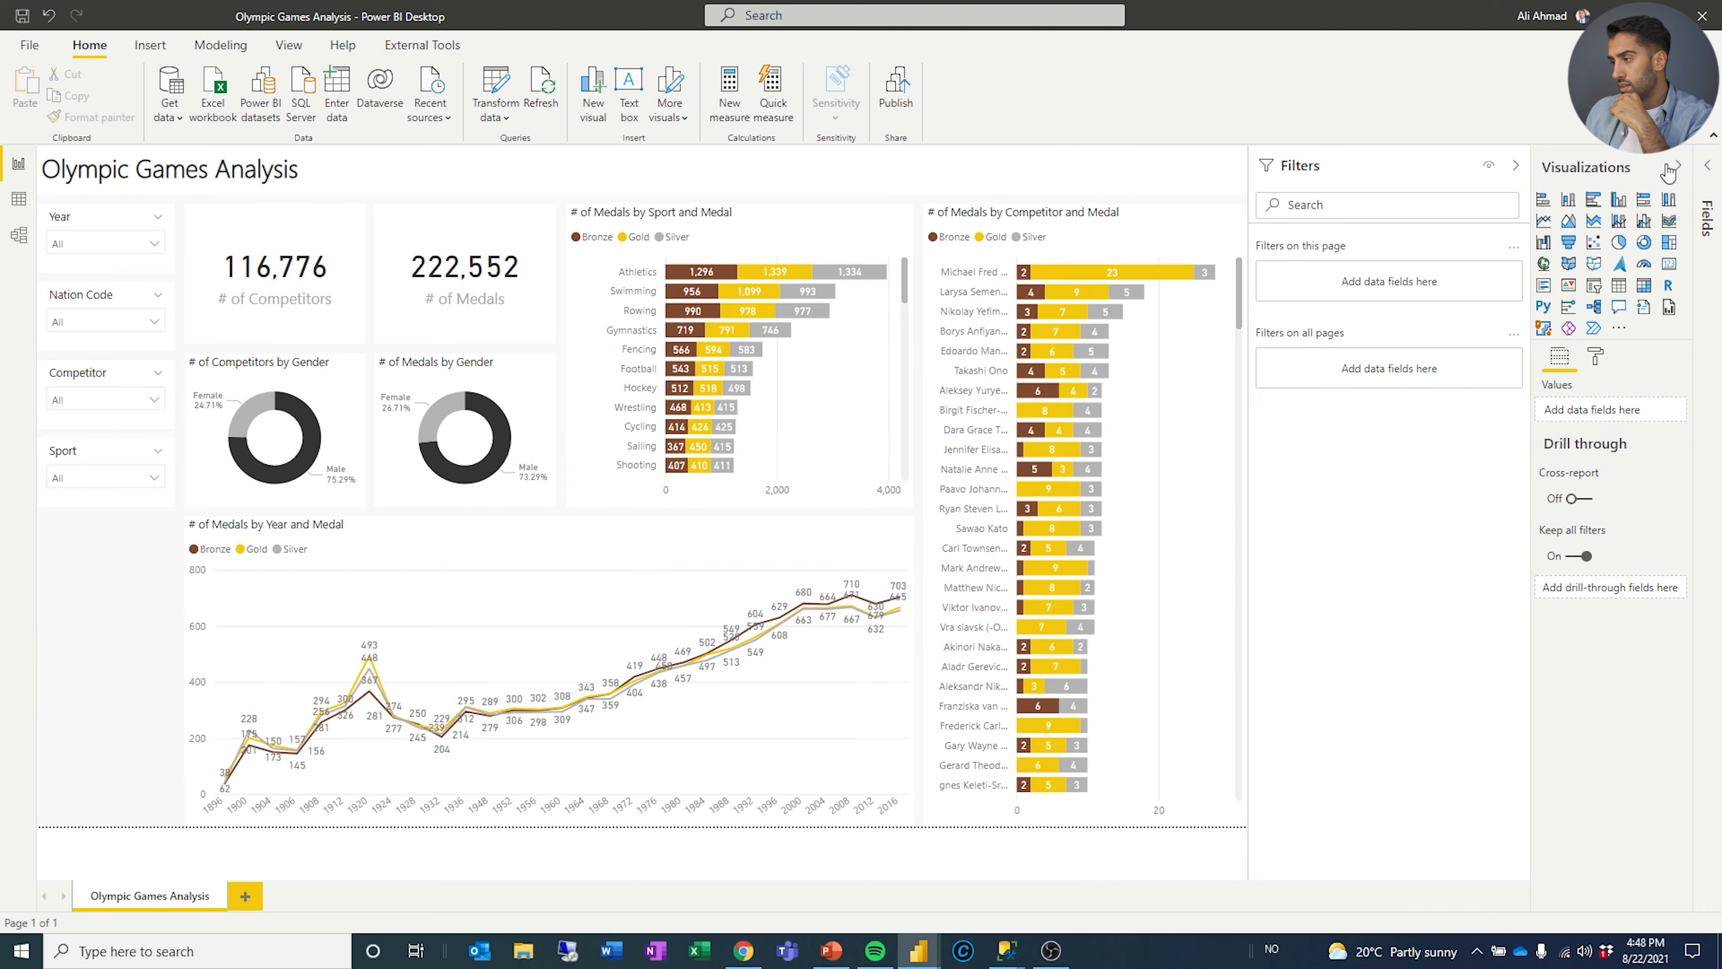
click(1652, 166)
click(1649, 167)
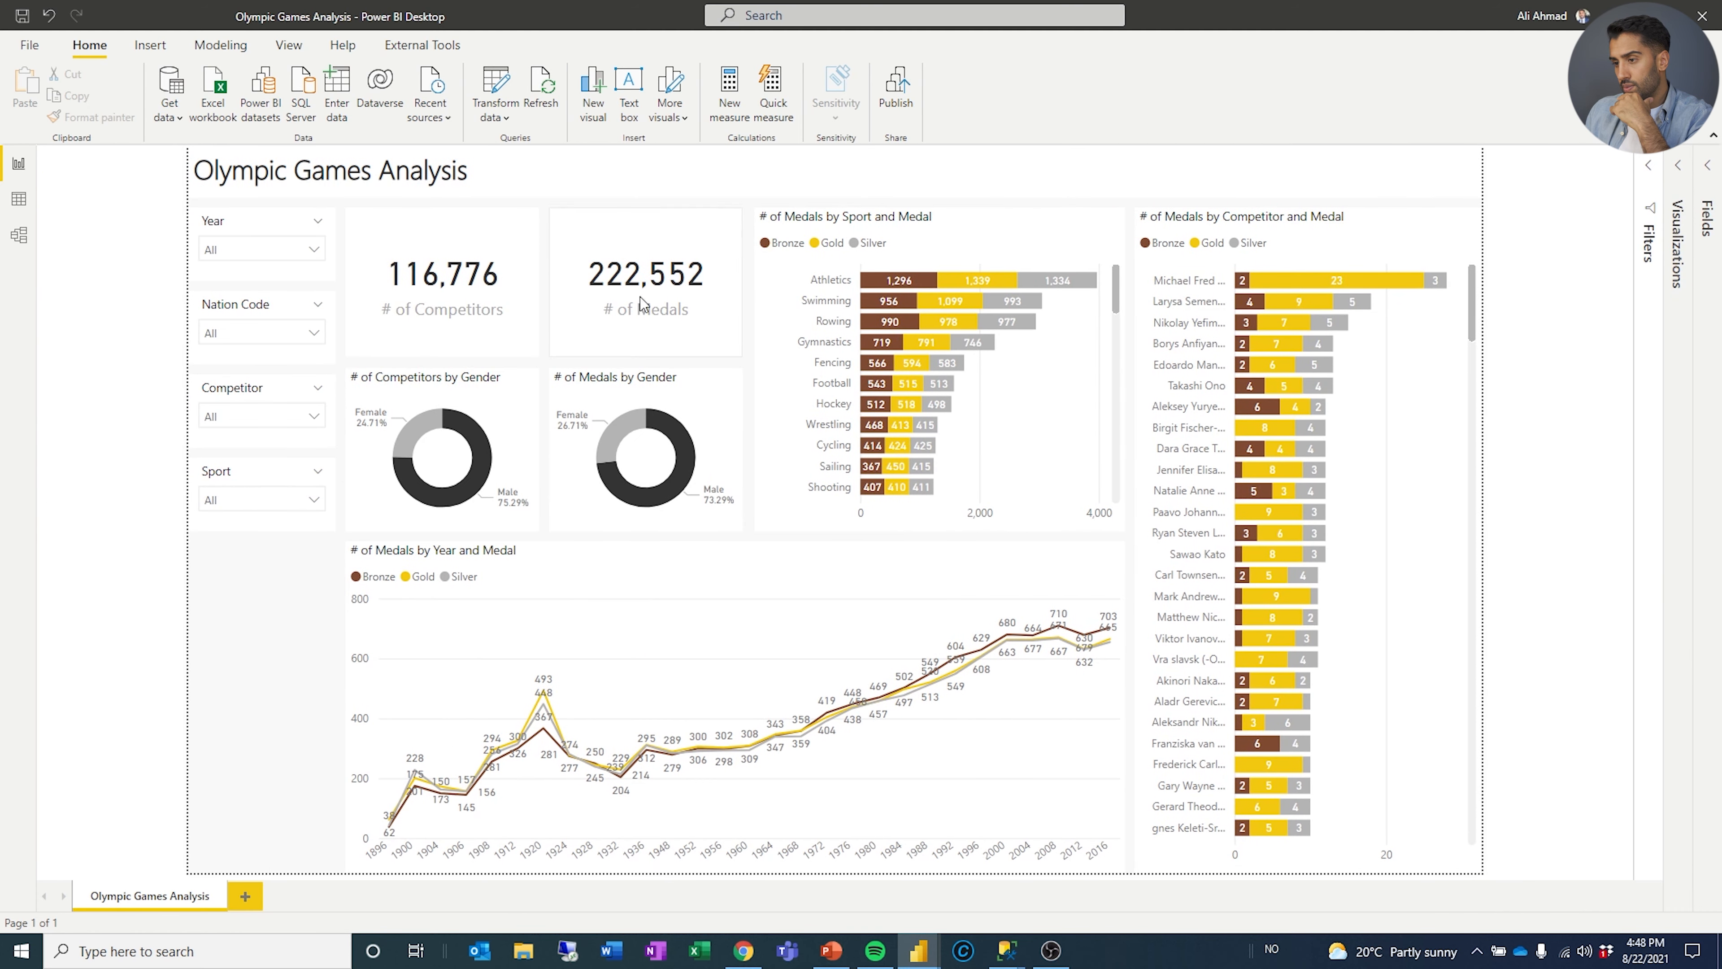
mouse_move(918, 950)
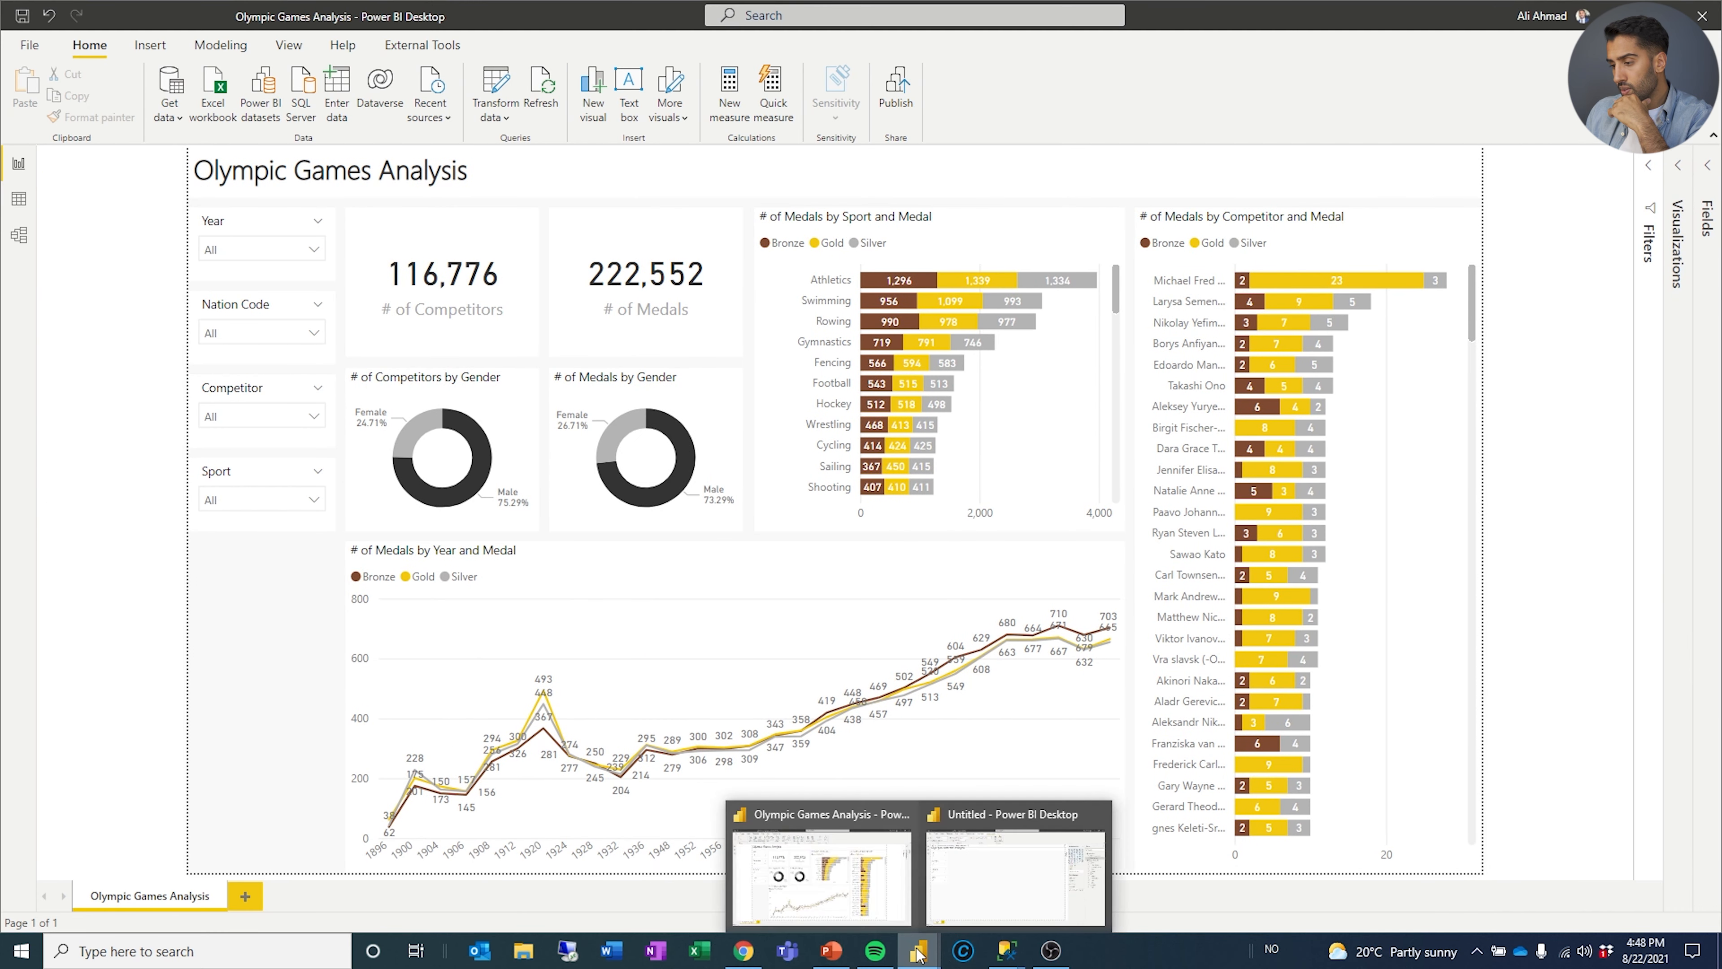
click(1005, 881)
click(677, 452)
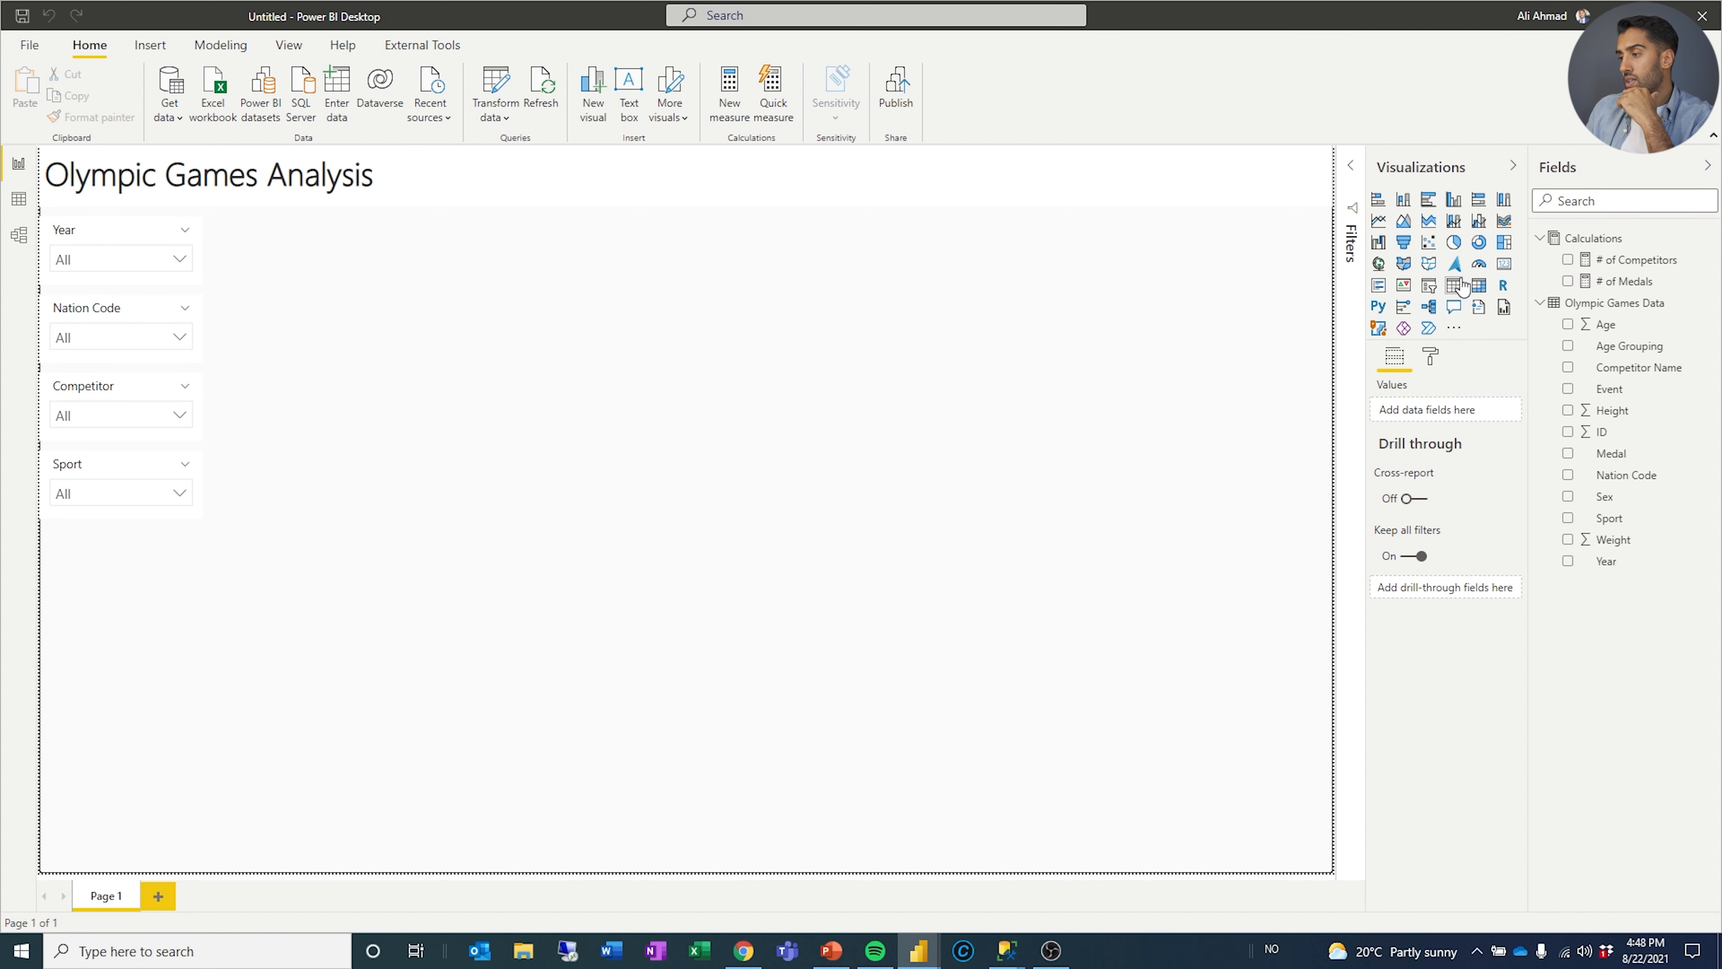
Add a card visual beside the Year slicer that shows the # of Competitors measure.
click(1503, 263)
drag(58, 711, 220, 299)
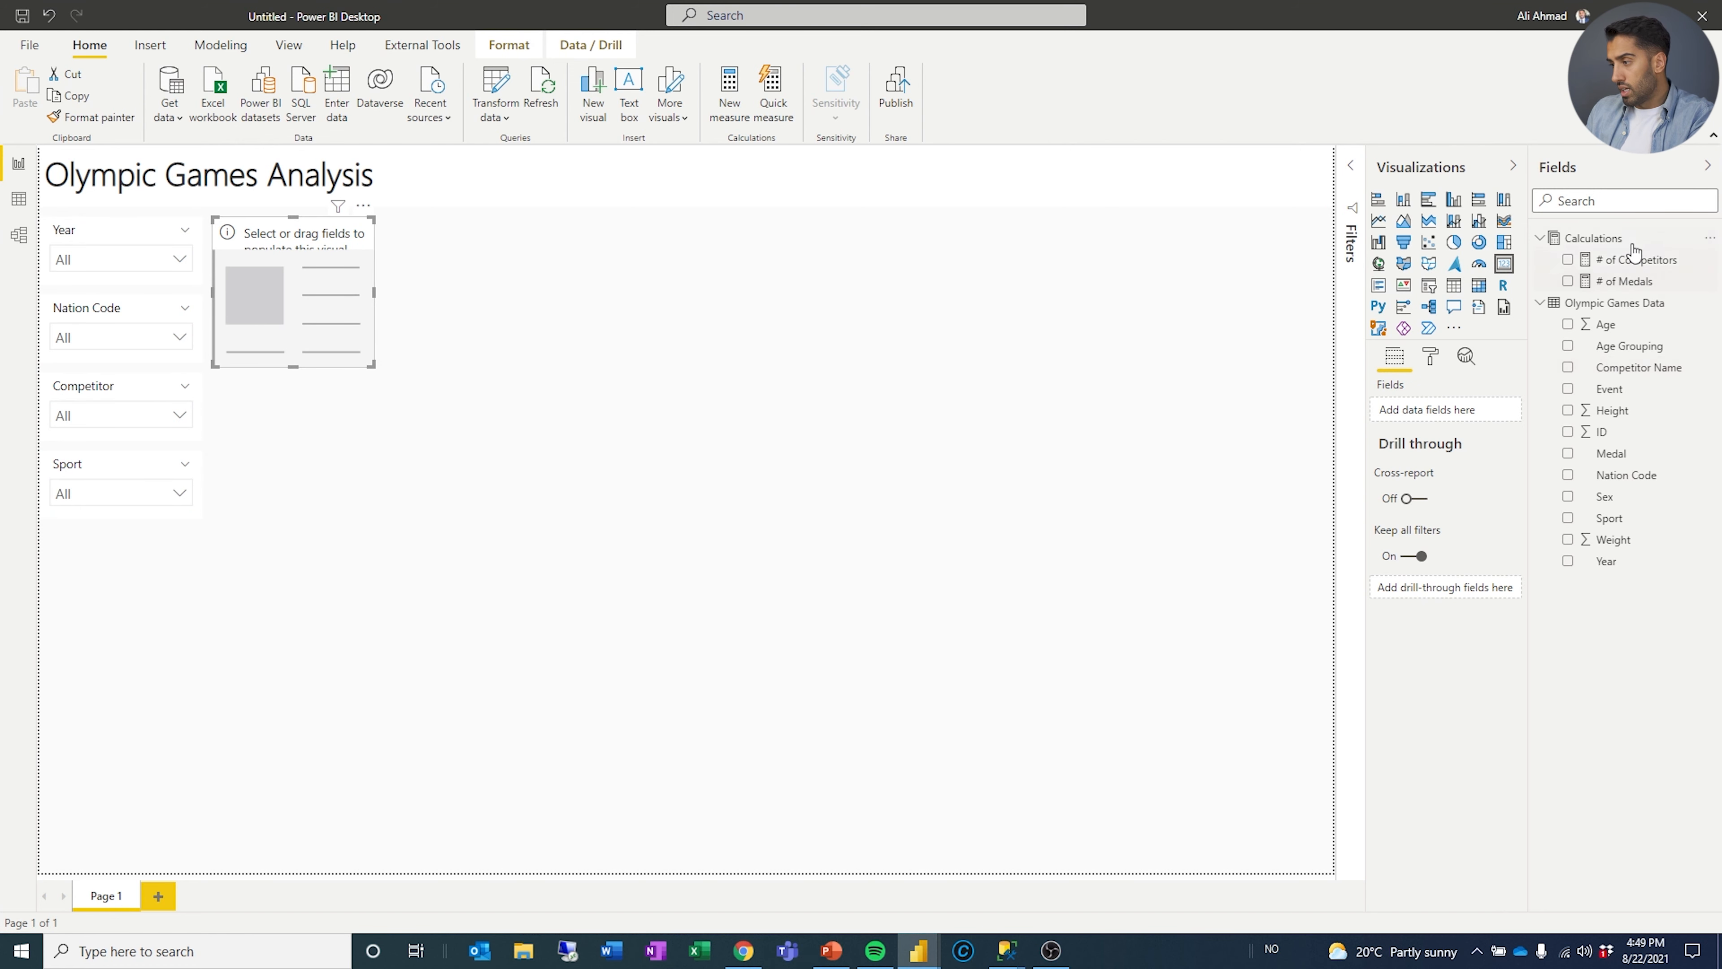
drag(1634, 266, 1458, 416)
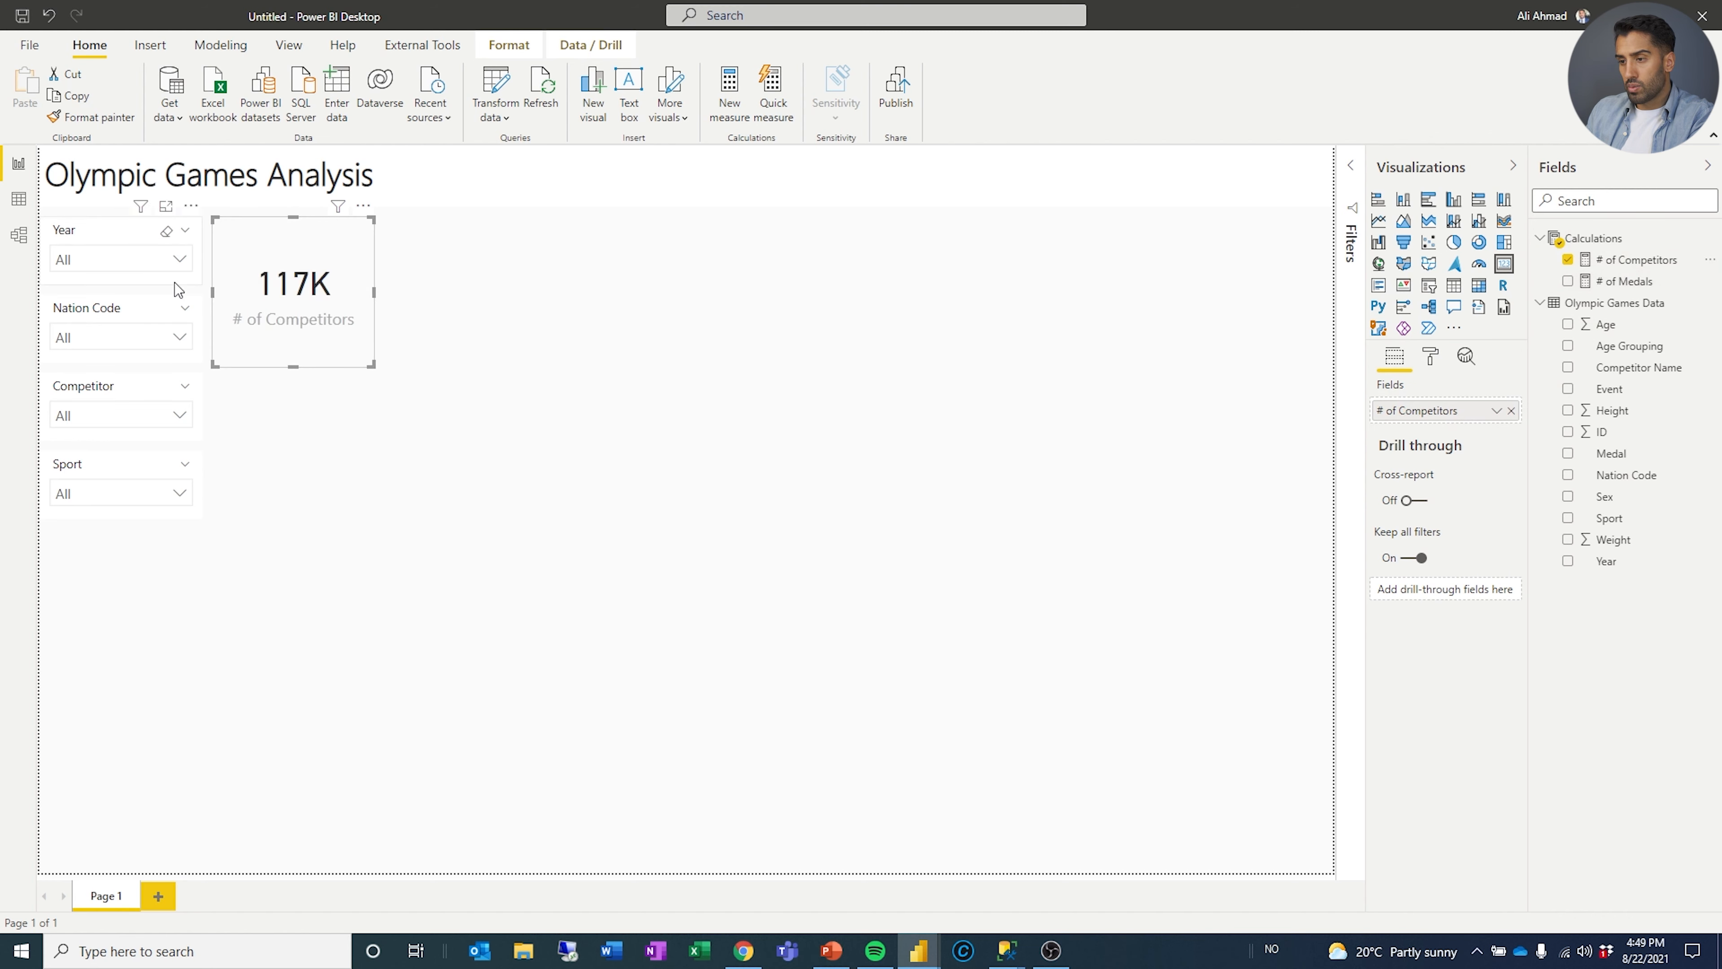
Turn on the # of Competitors card's background and set its transparency to 0%.
click(1430, 356)
click(1412, 588)
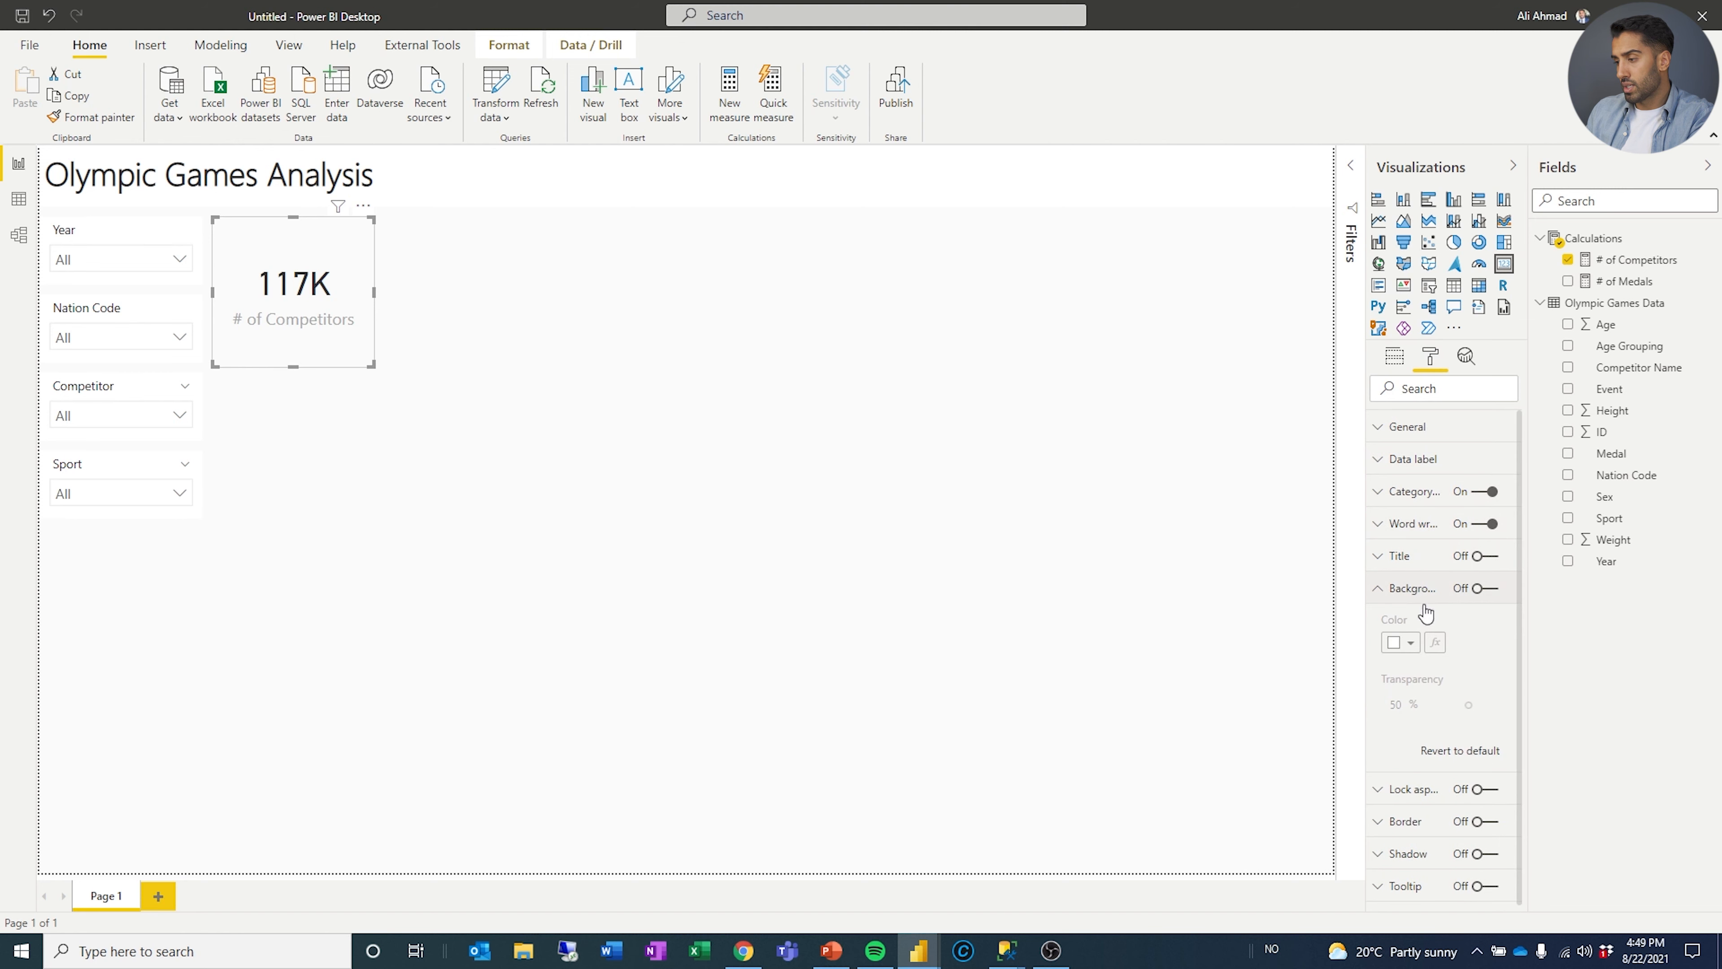
click(1484, 588)
drag(1468, 704, 1375, 704)
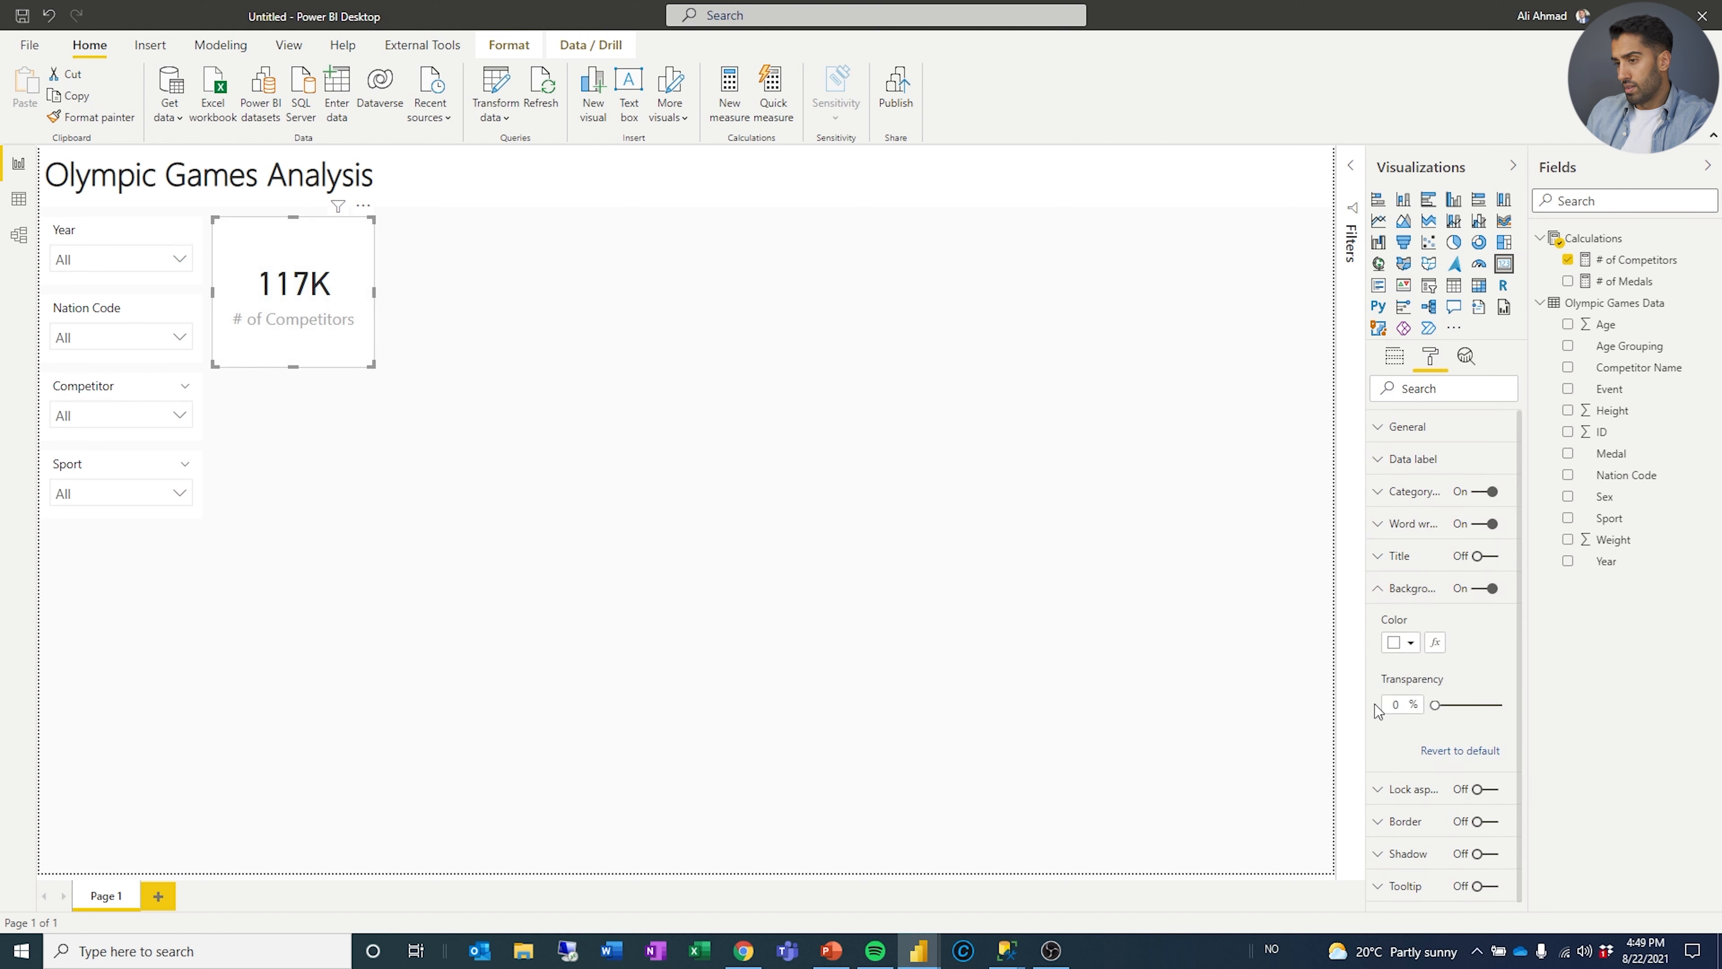
click(1390, 596)
Set the display units of the # of Competitors card's data label to None.
click(1389, 462)
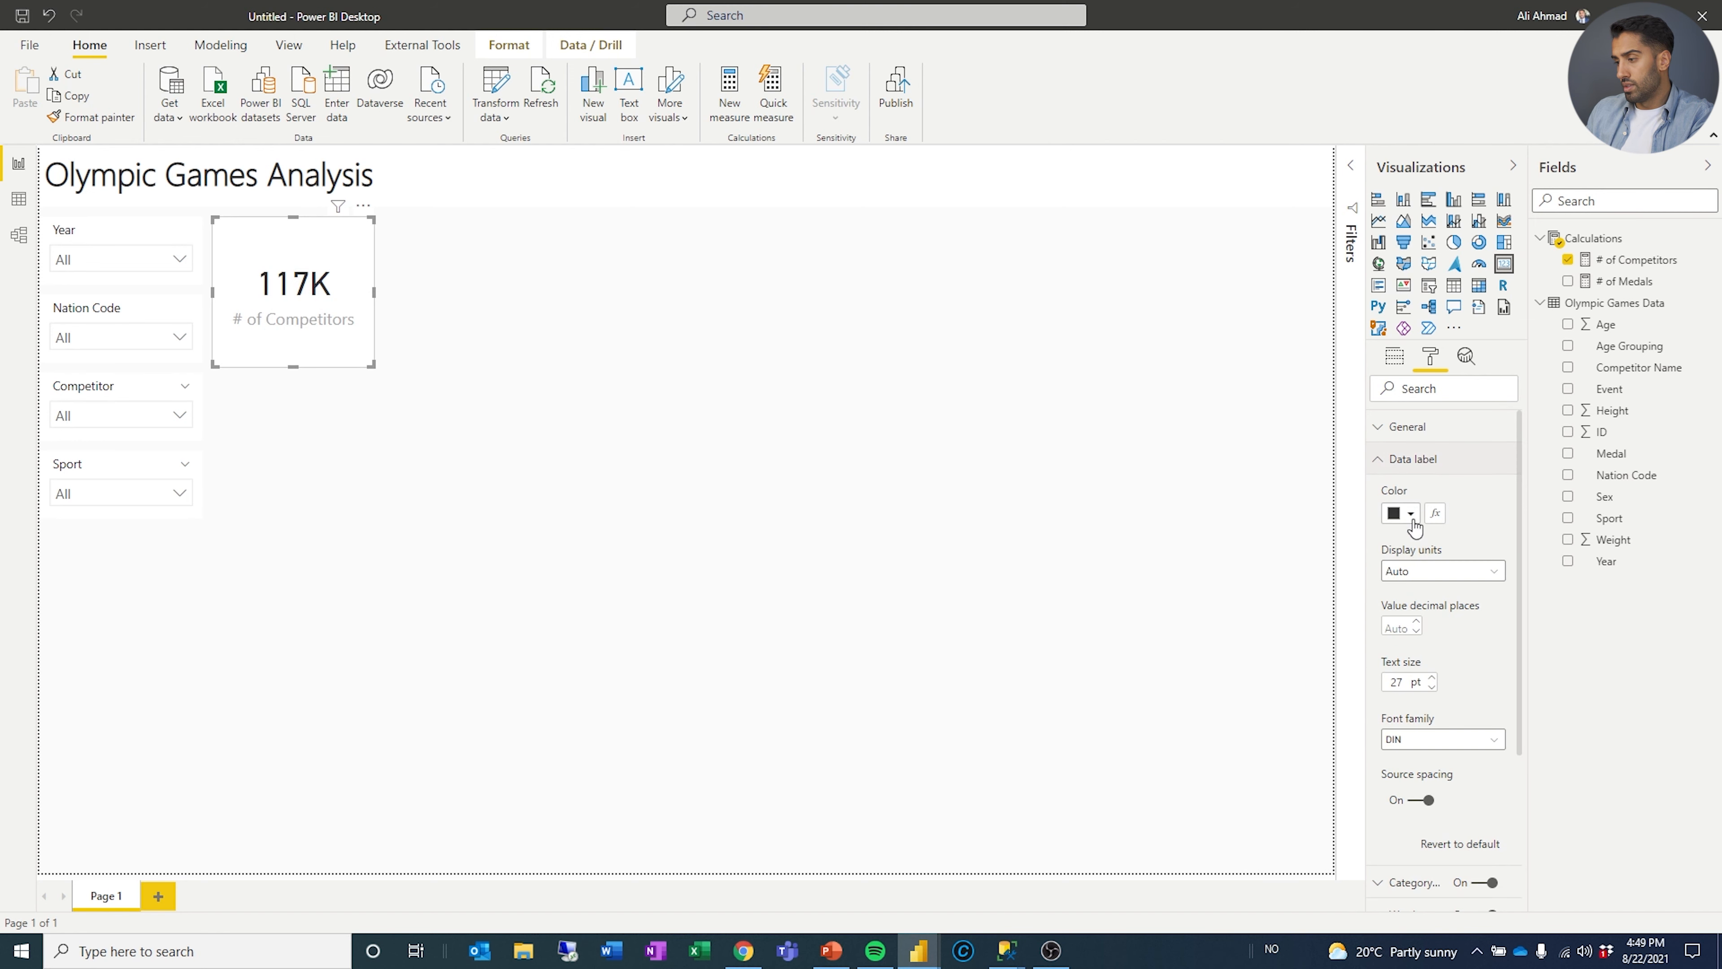
click(1428, 573)
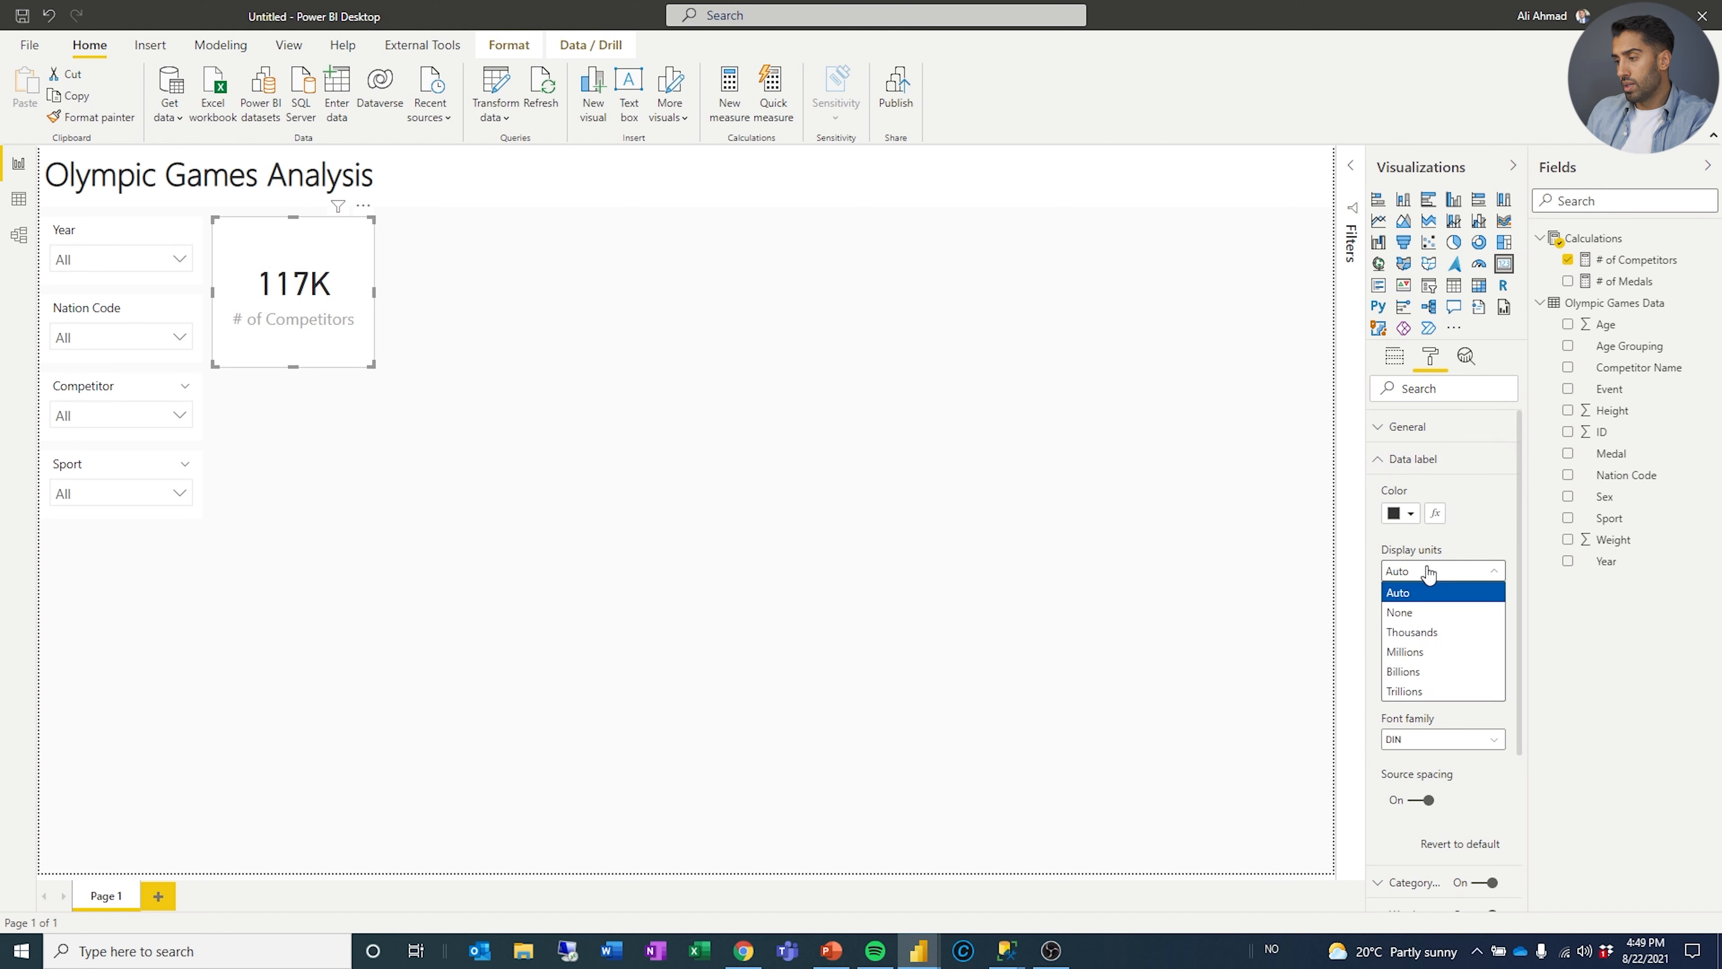
click(1424, 610)
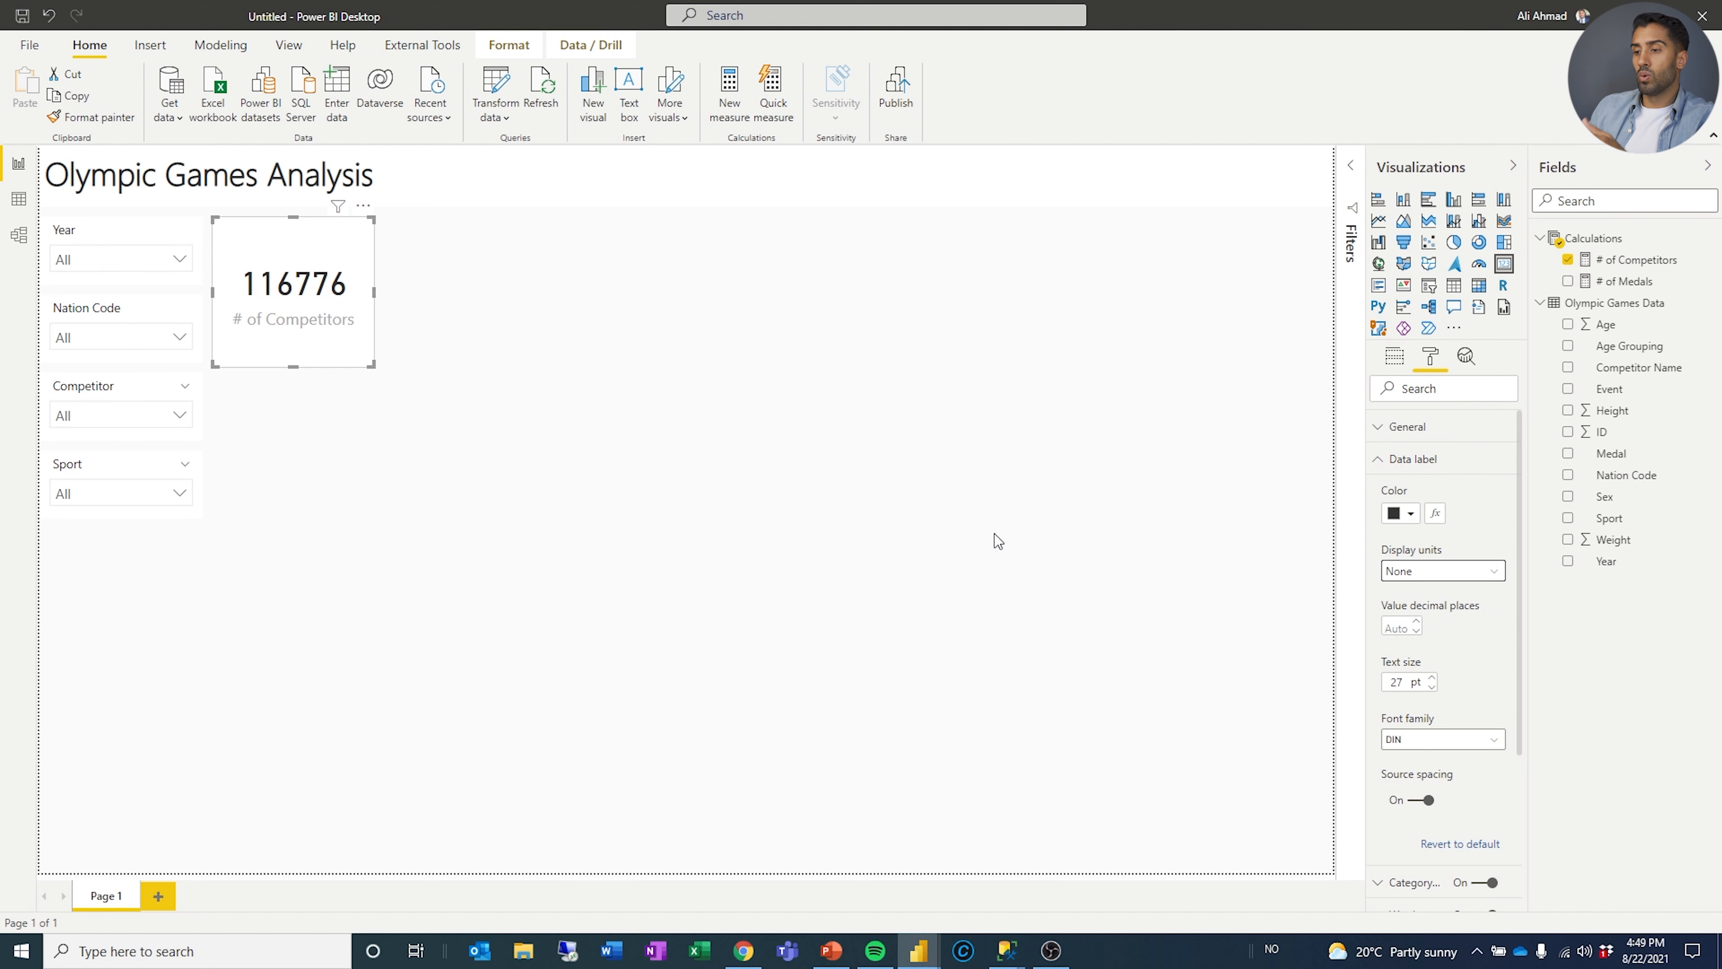
Format both the # of Competitors and # of Medals measures with a thousands separator.
click(1648, 262)
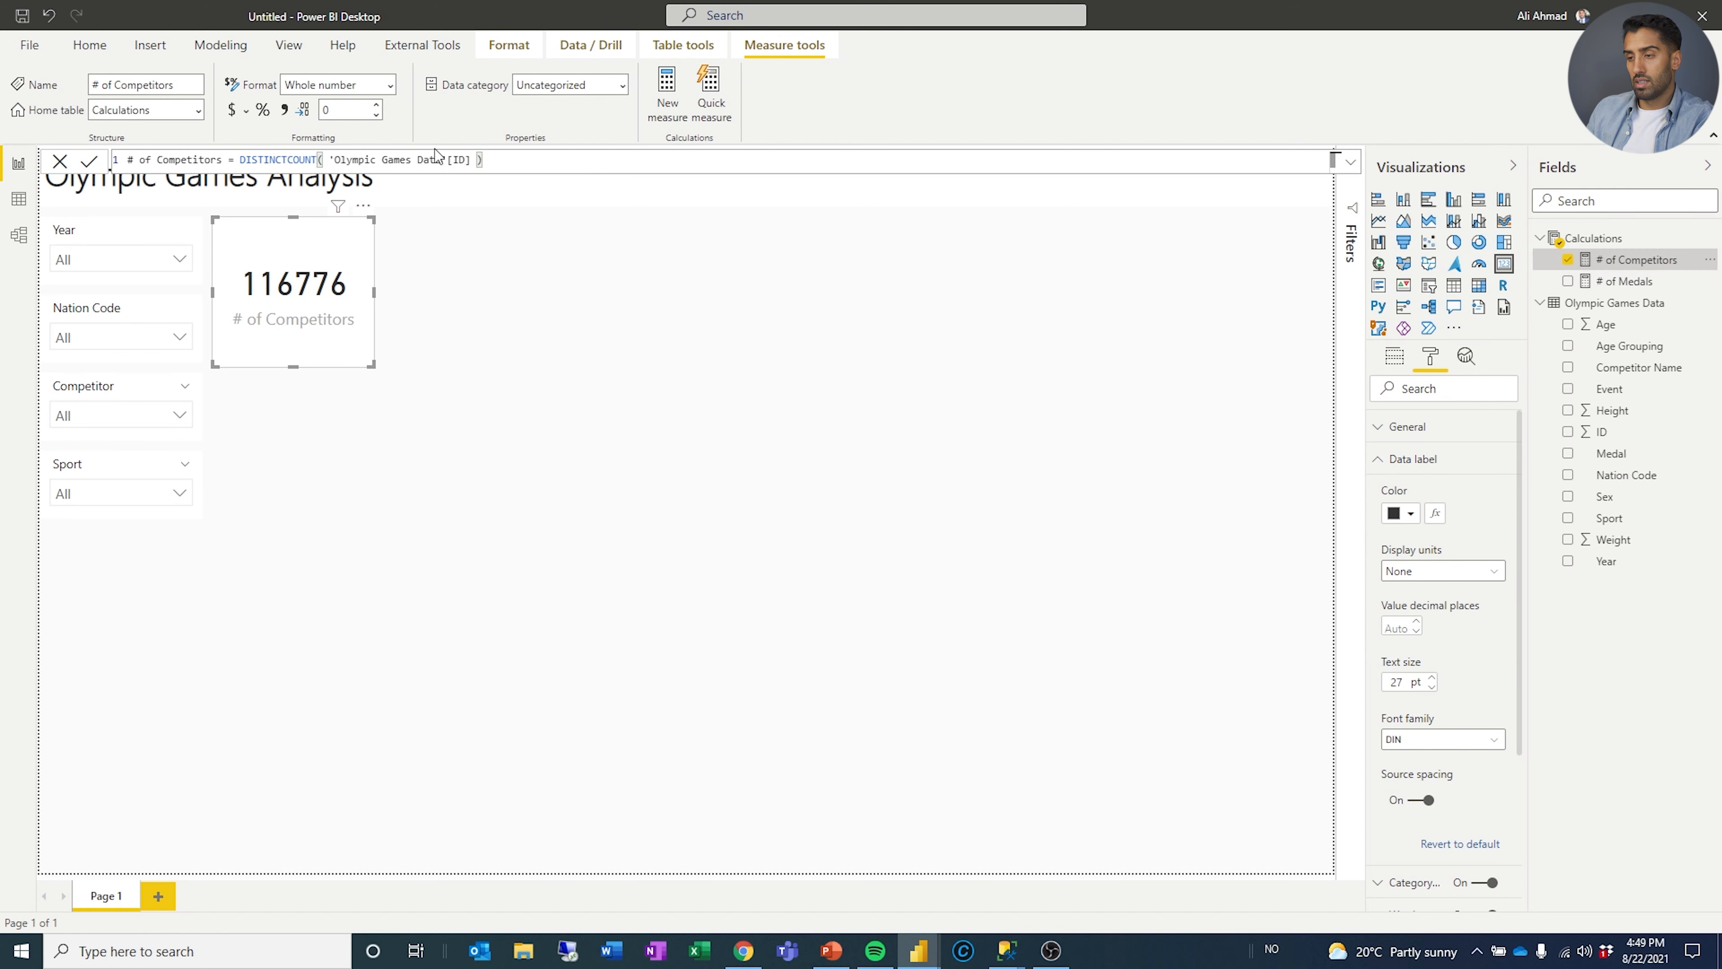
click(289, 114)
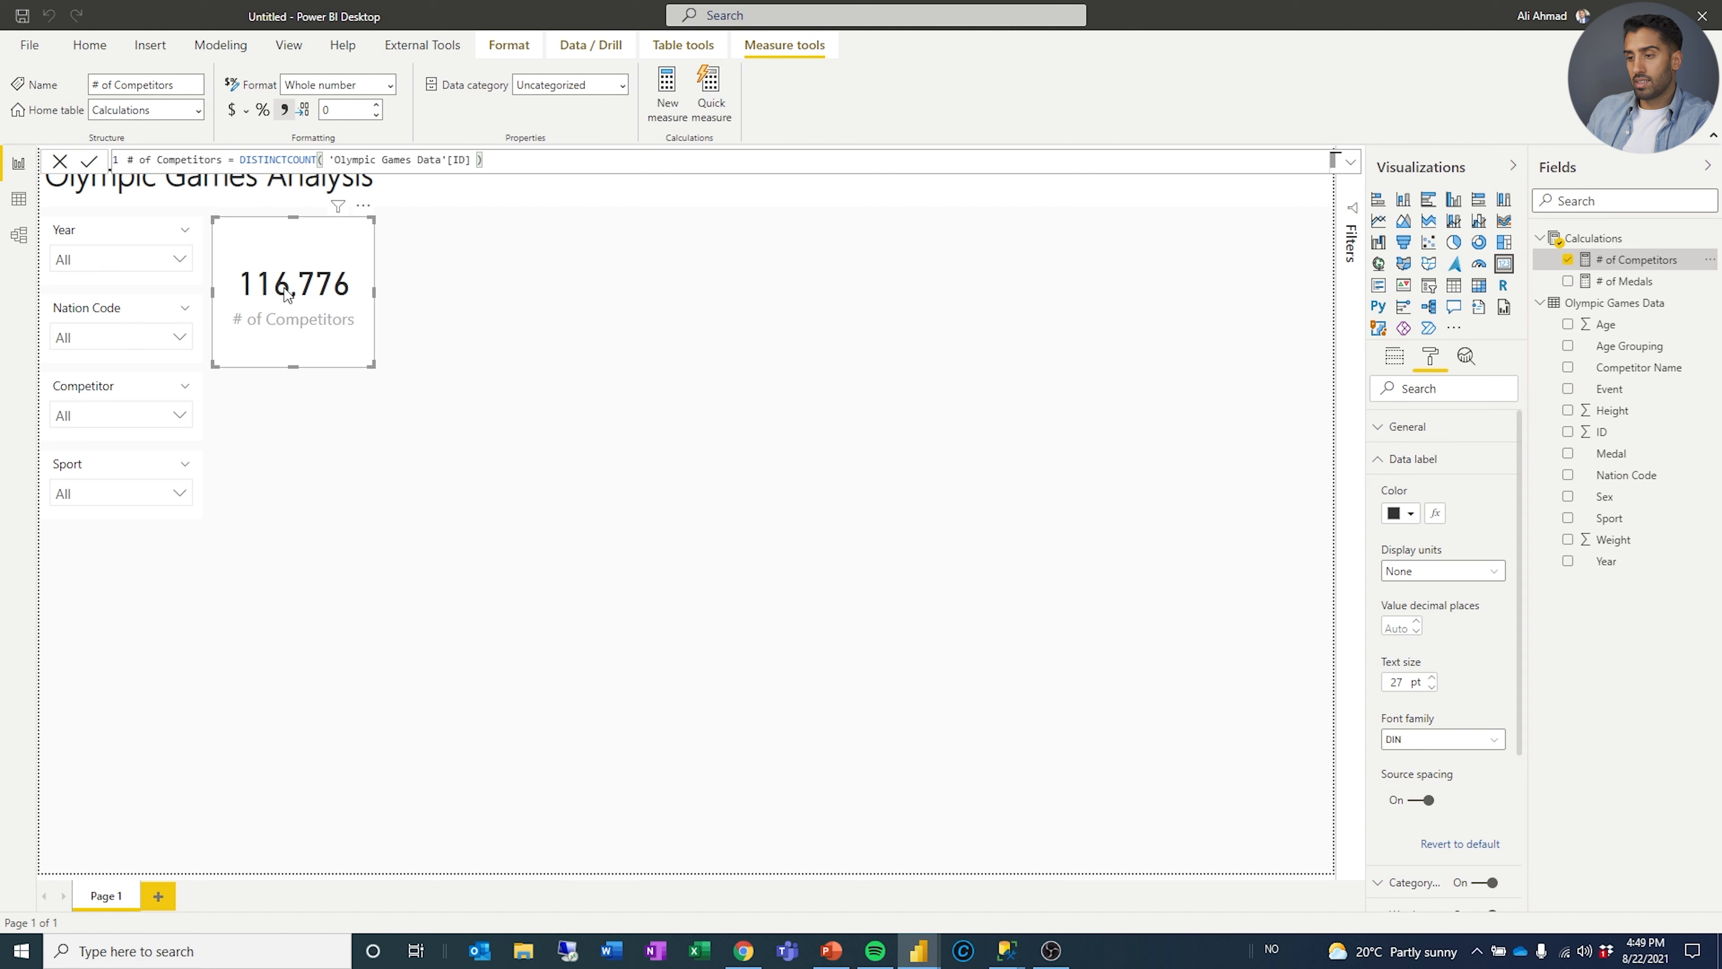
click(1634, 282)
click(283, 110)
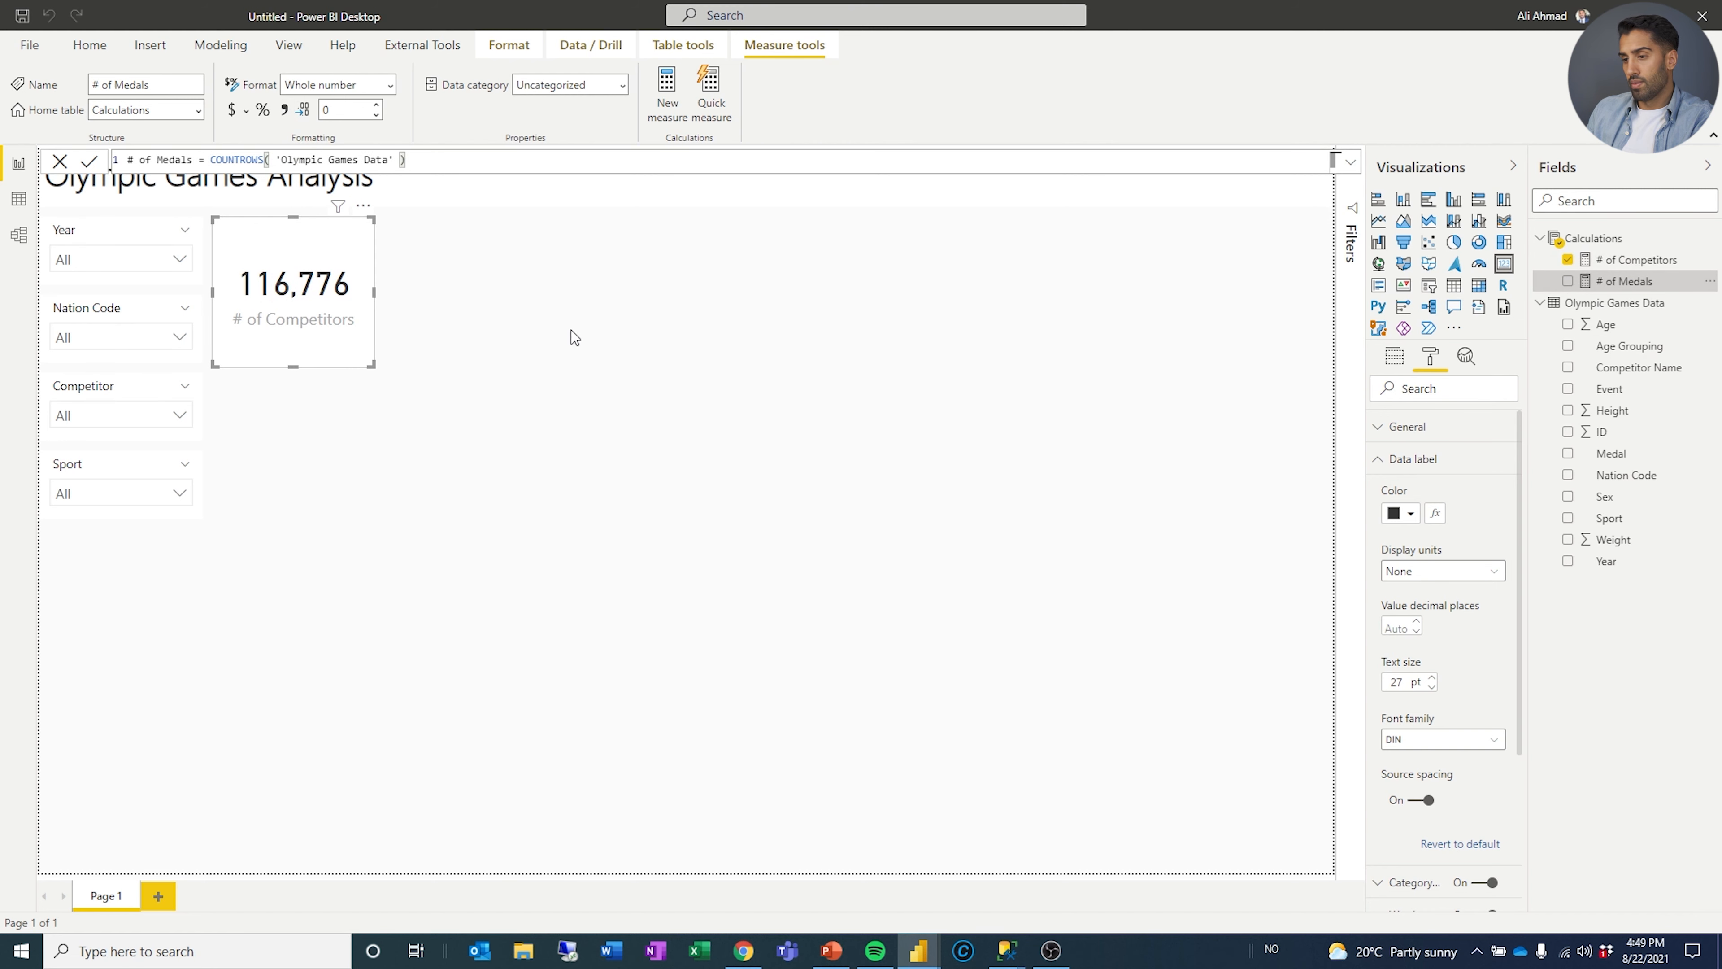
Duplicate the # of Competitors card, place the copy beside it, and replace its measure with # of Medals.
click(349, 315)
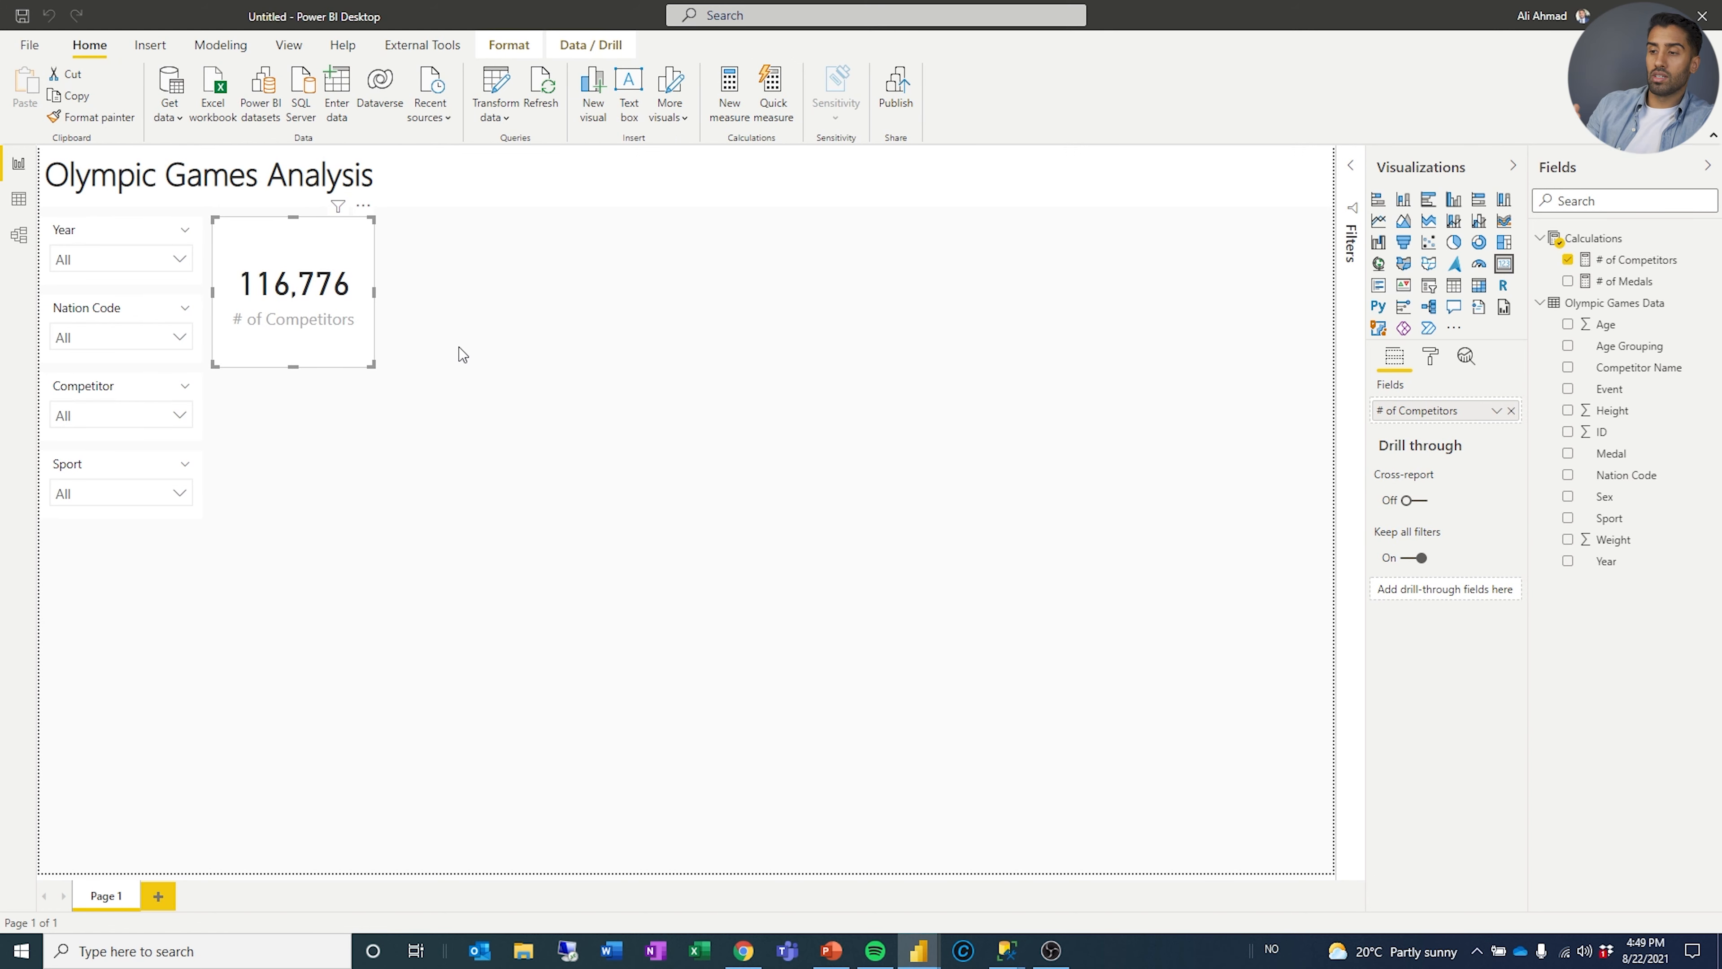
key(ctrl+c)
key(ctrl+v)
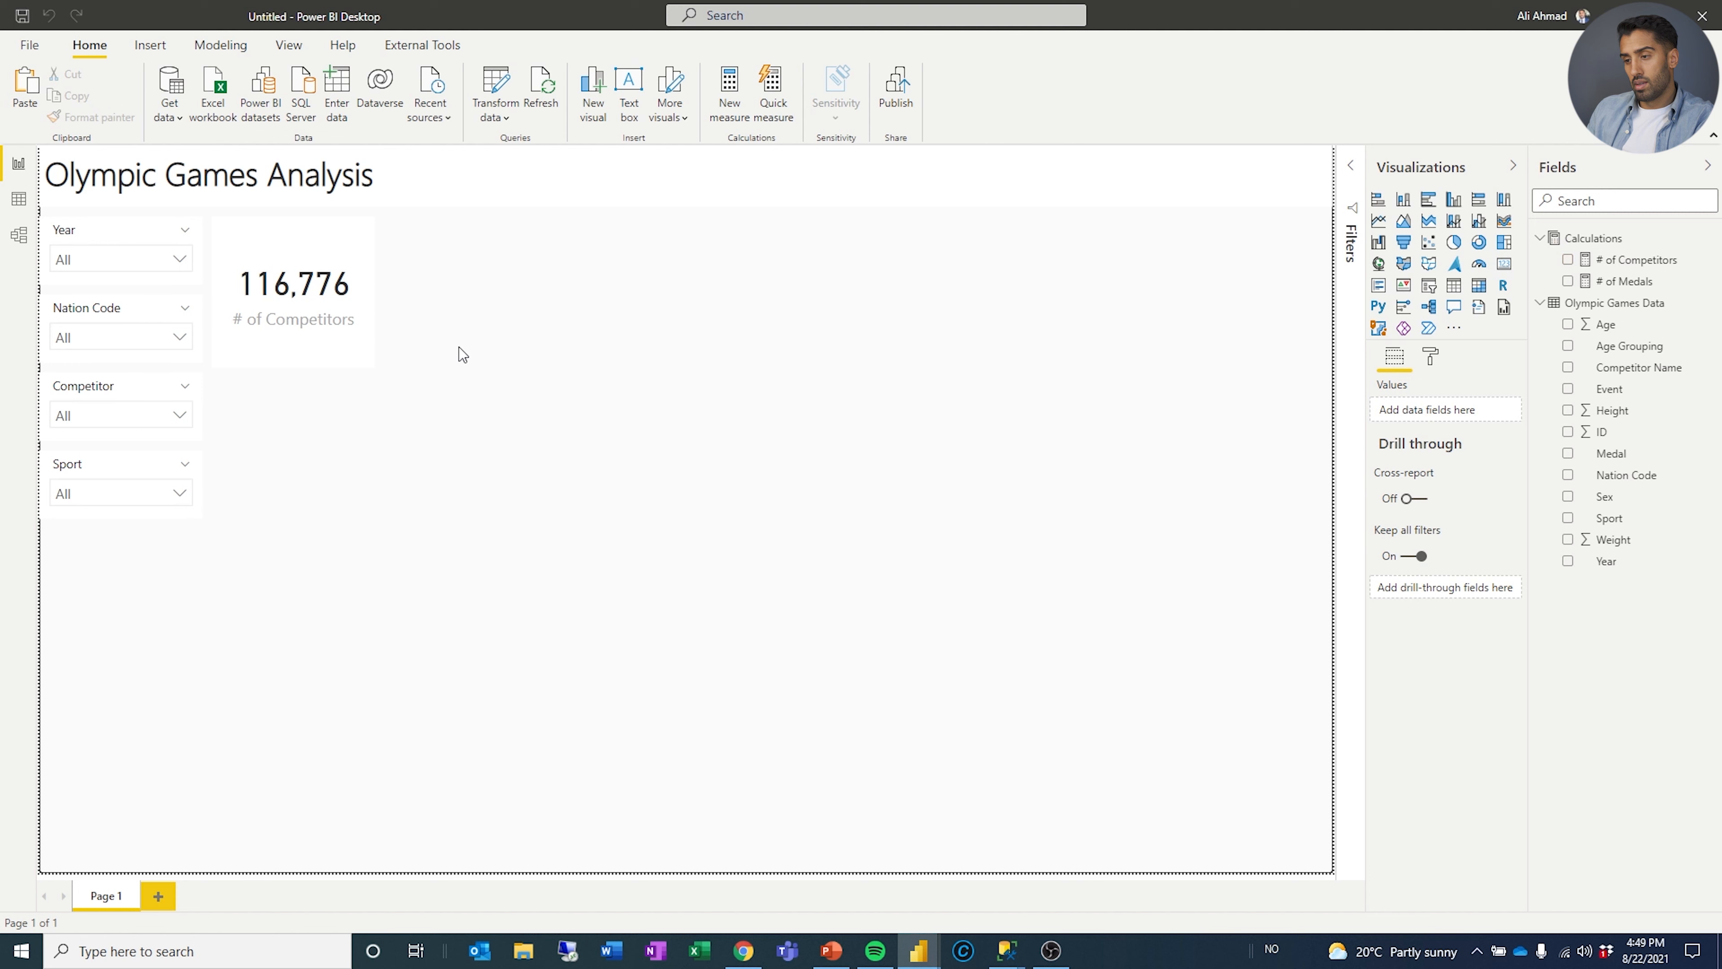
drag(320, 316, 452, 310)
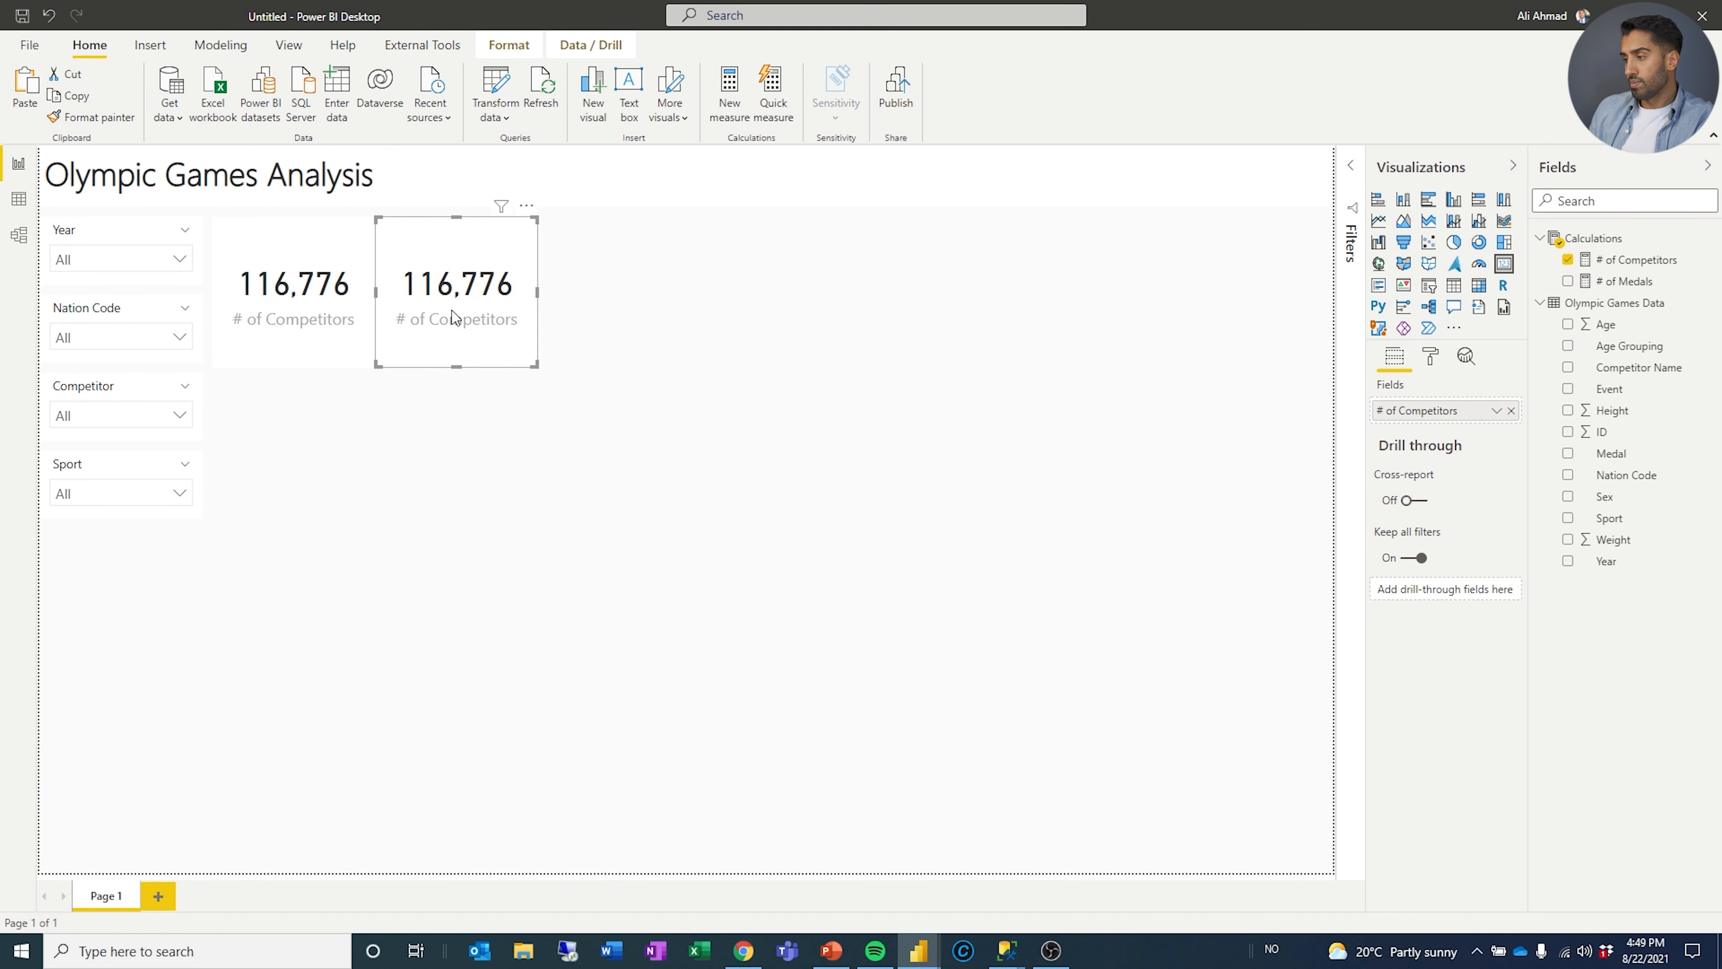
click(1568, 261)
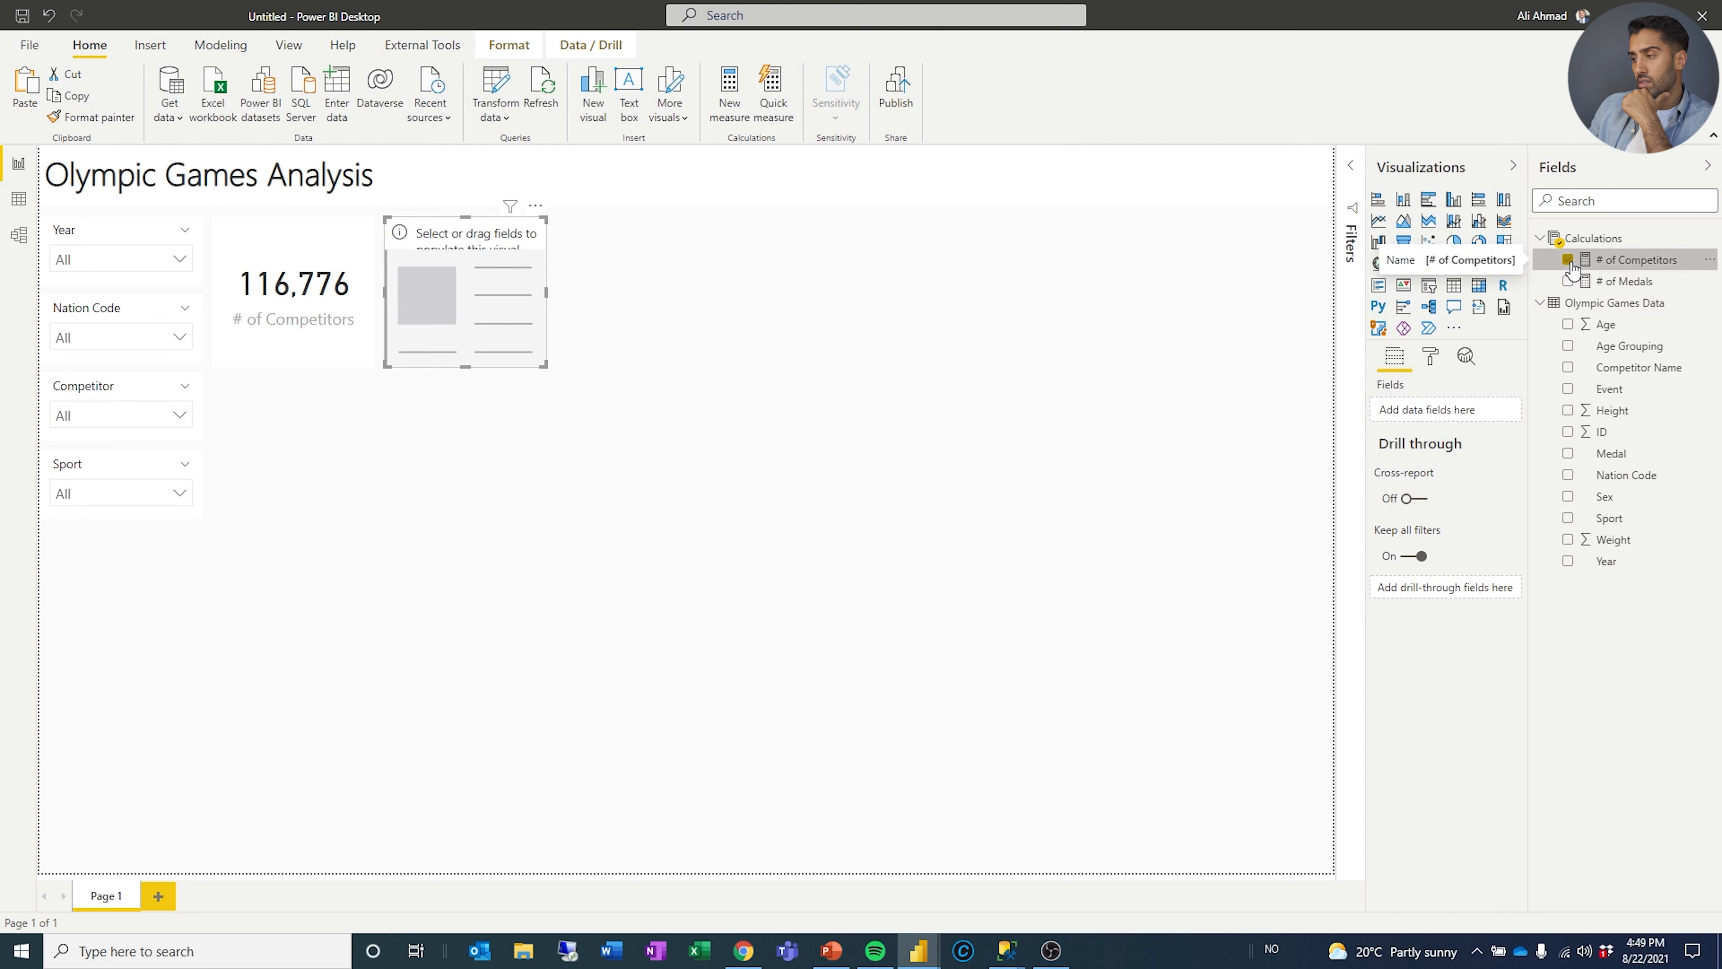
click(1568, 281)
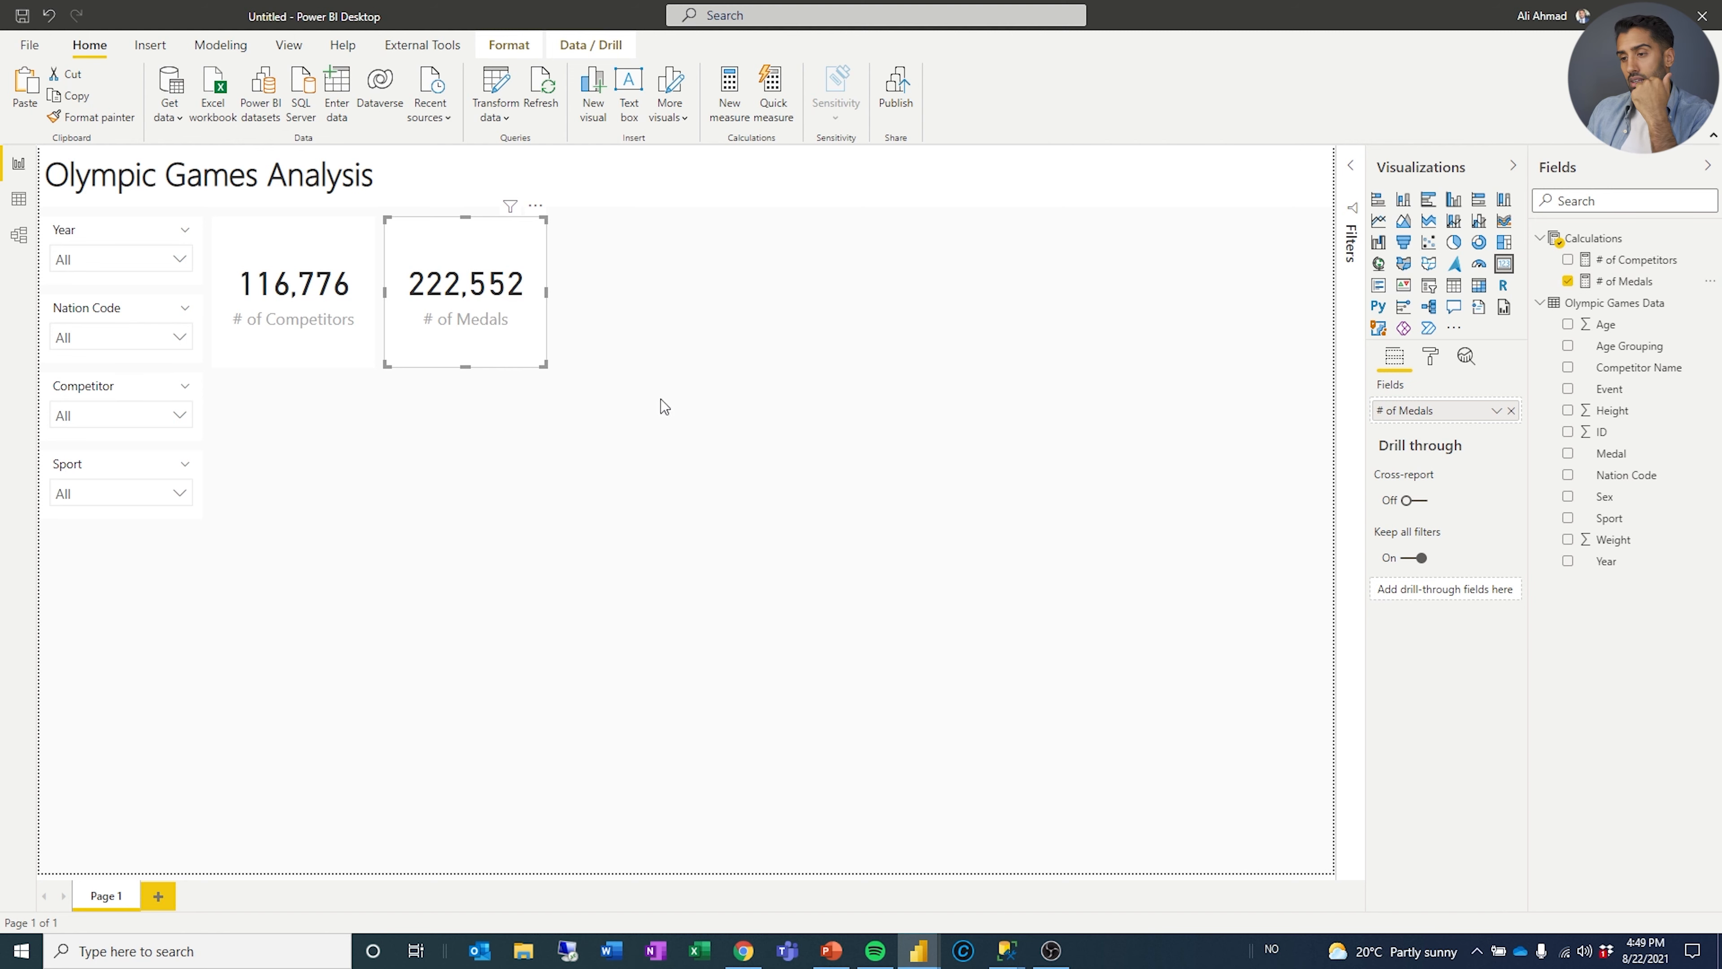
Reduce the height of the # of Competitors and # of Medals cards slightly so they stay equally tall.
click(287, 329)
drag(293, 364, 299, 357)
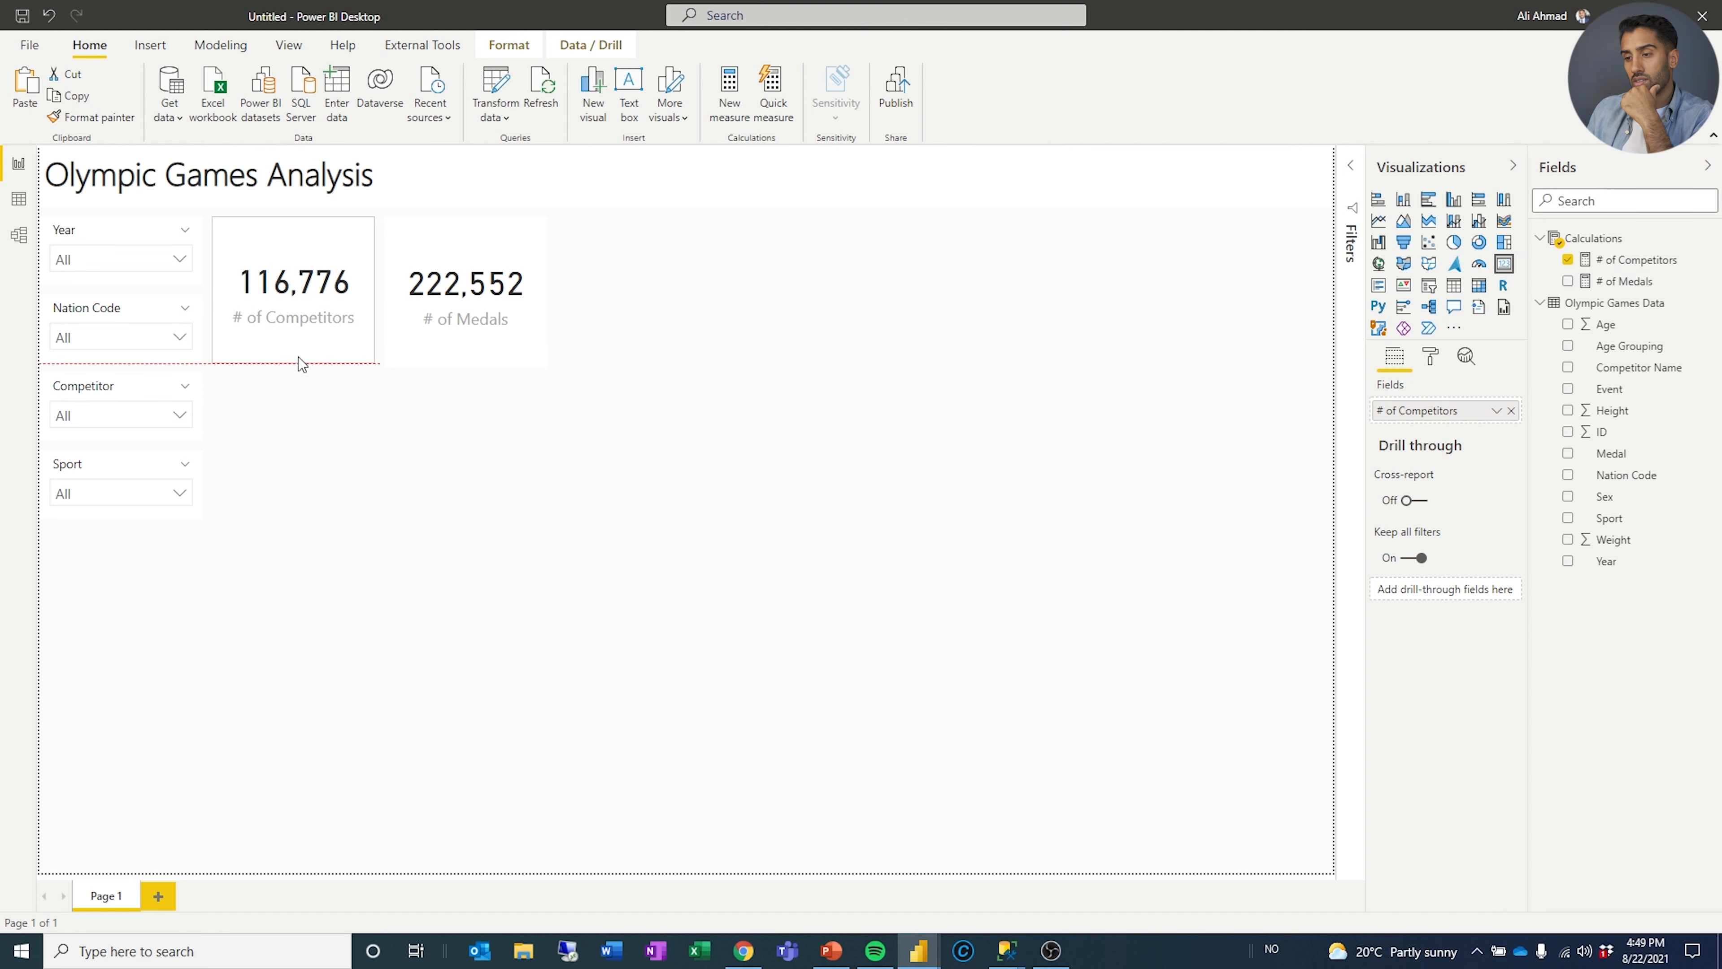
click(465, 365)
drag(465, 367, 467, 361)
click(636, 374)
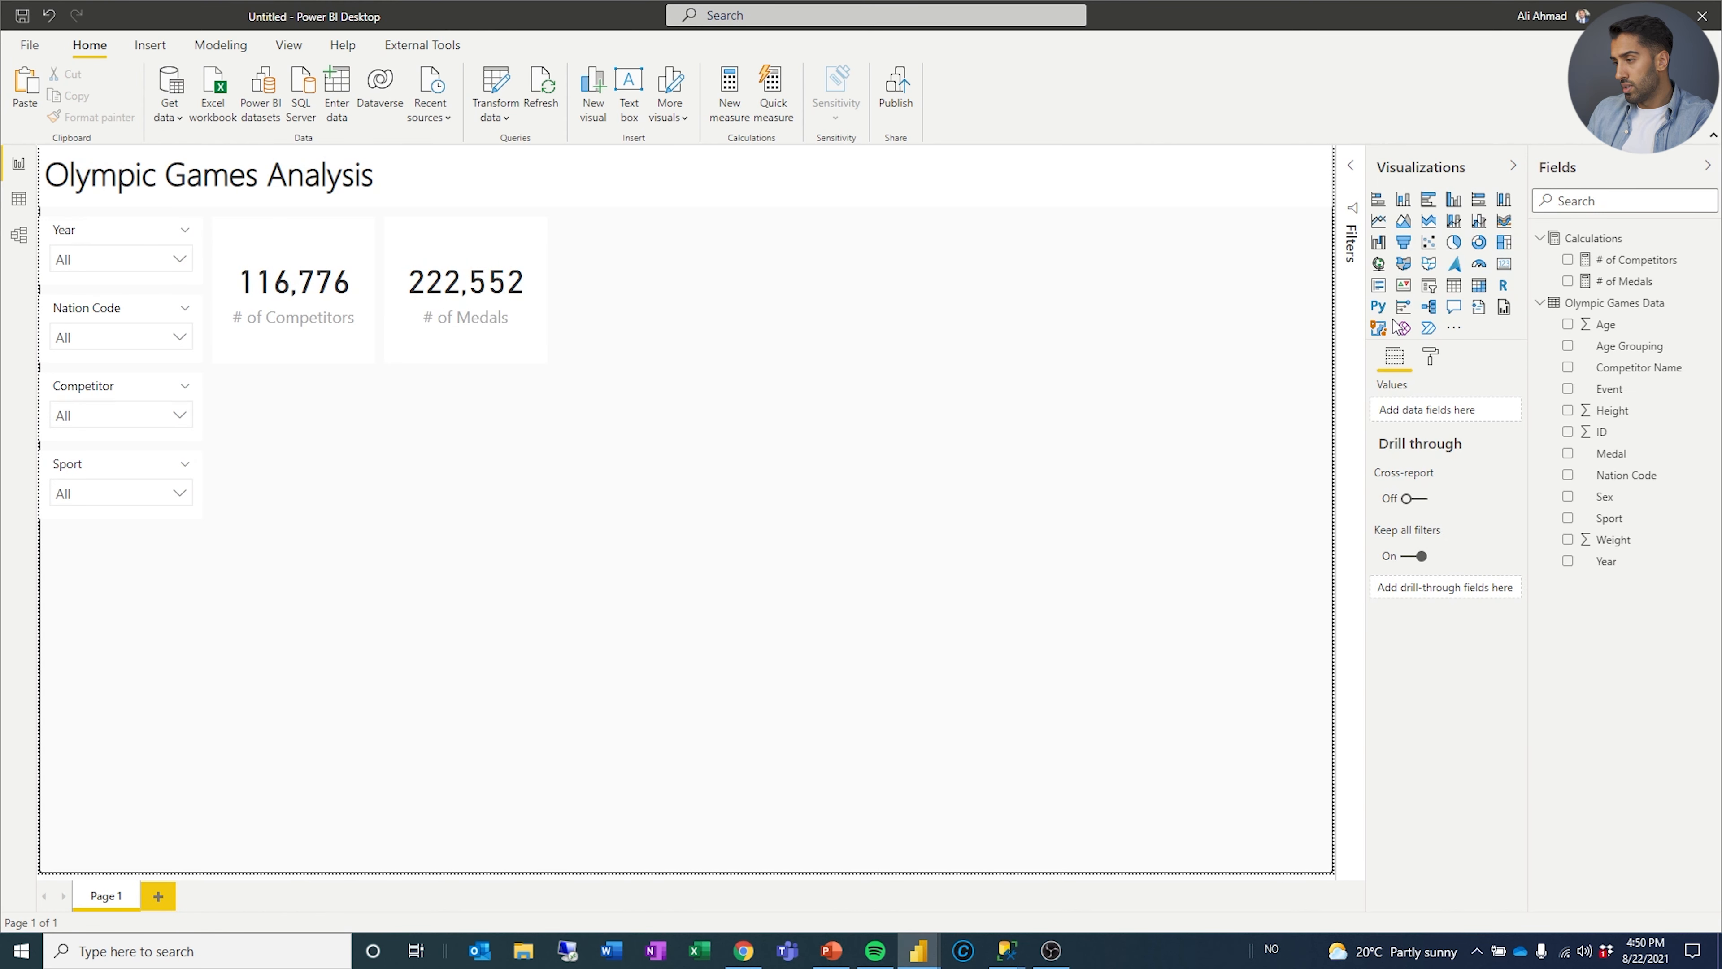
Insert a donut chart under the # of Competitors card and narrow it to the card's width.
click(1479, 242)
drag(915, 364, 608, 484)
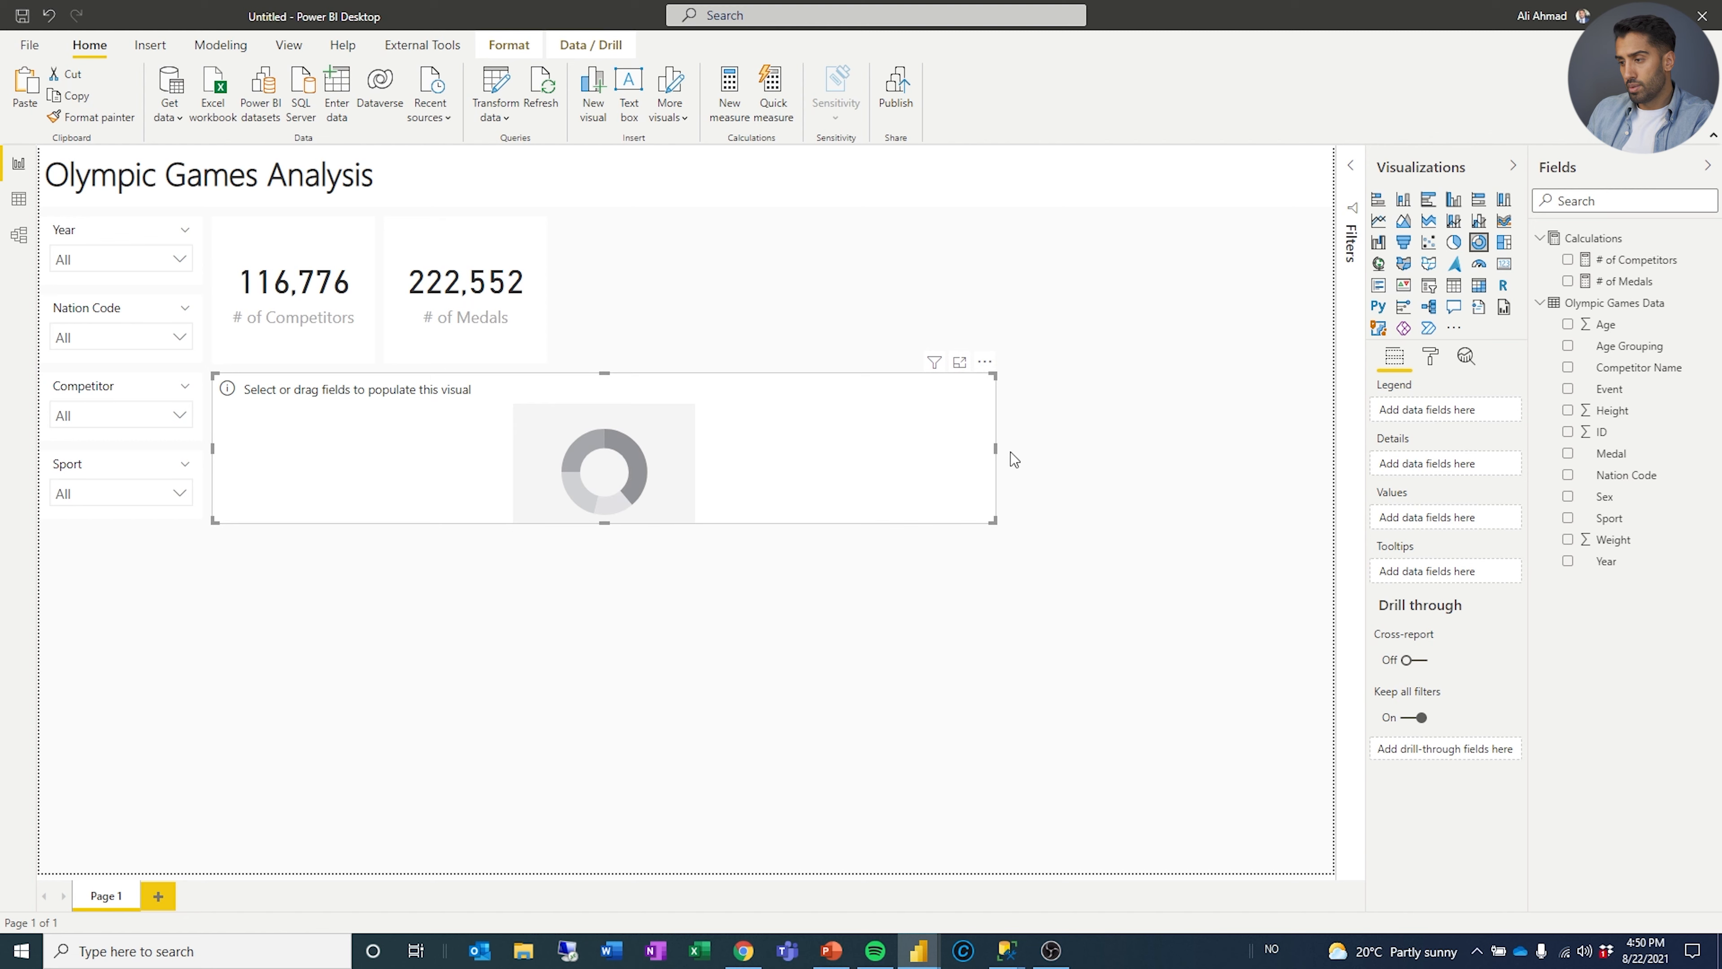
drag(998, 449, 375, 449)
Set the donut chart's values to # of Competitors and its details to Sex, renaming that field Gender in the visual.
drag(1640, 264, 1456, 521)
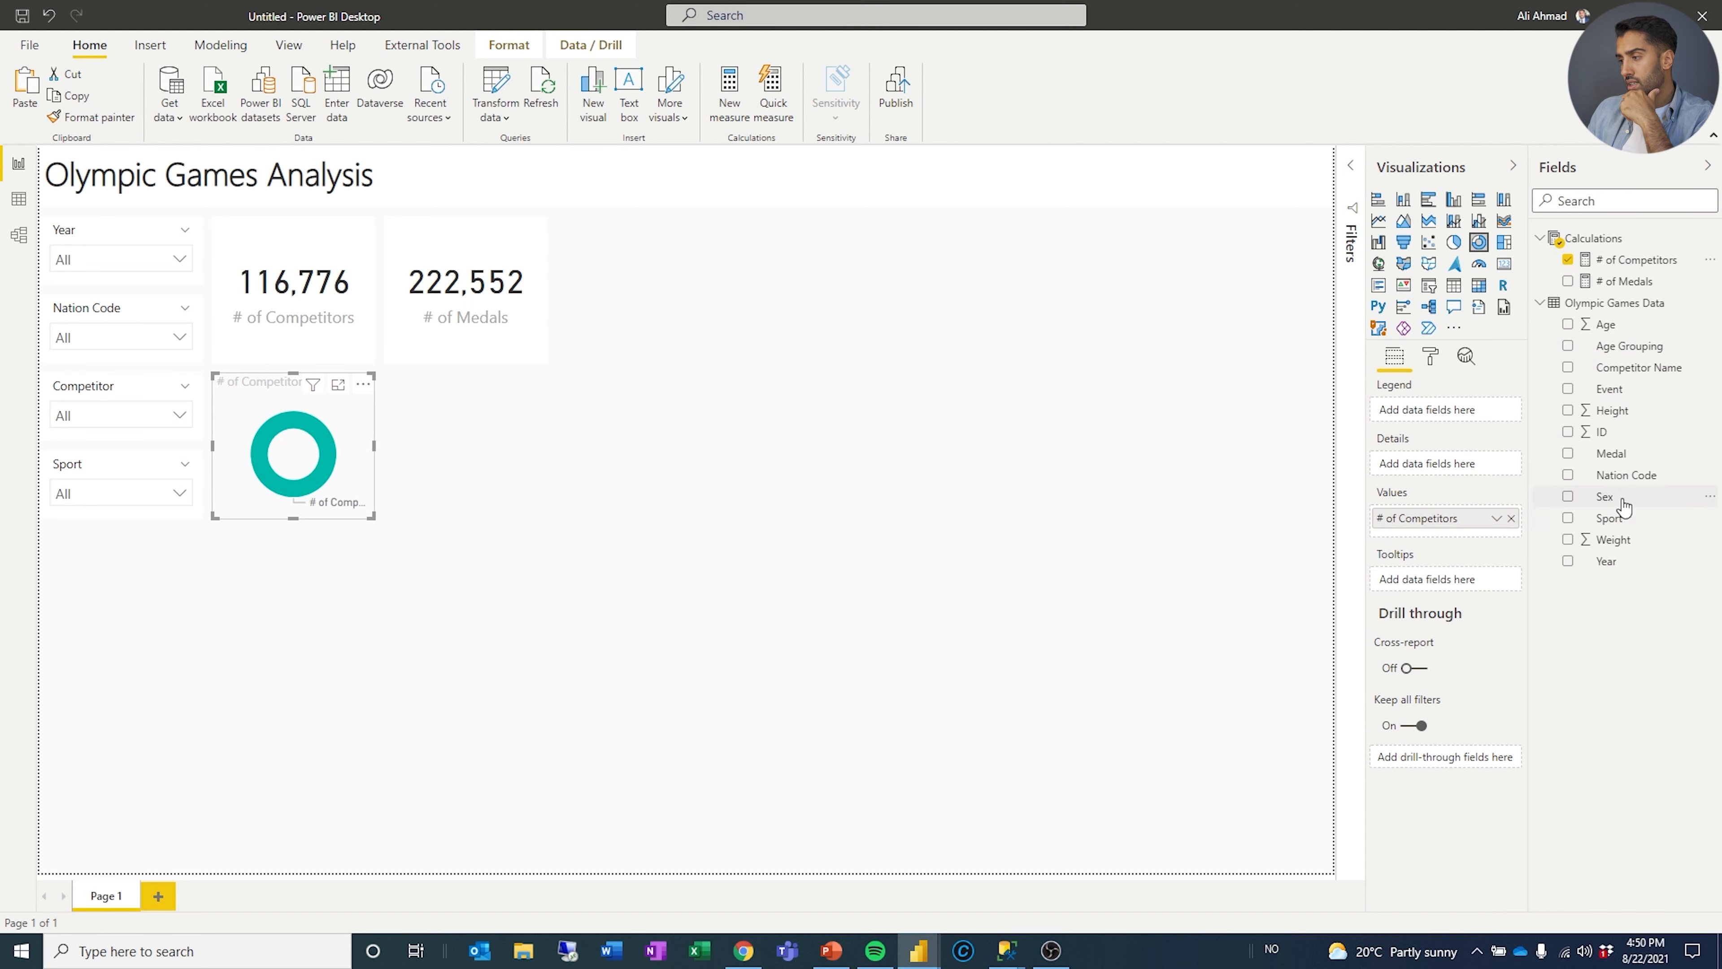
drag(1624, 505, 1457, 472)
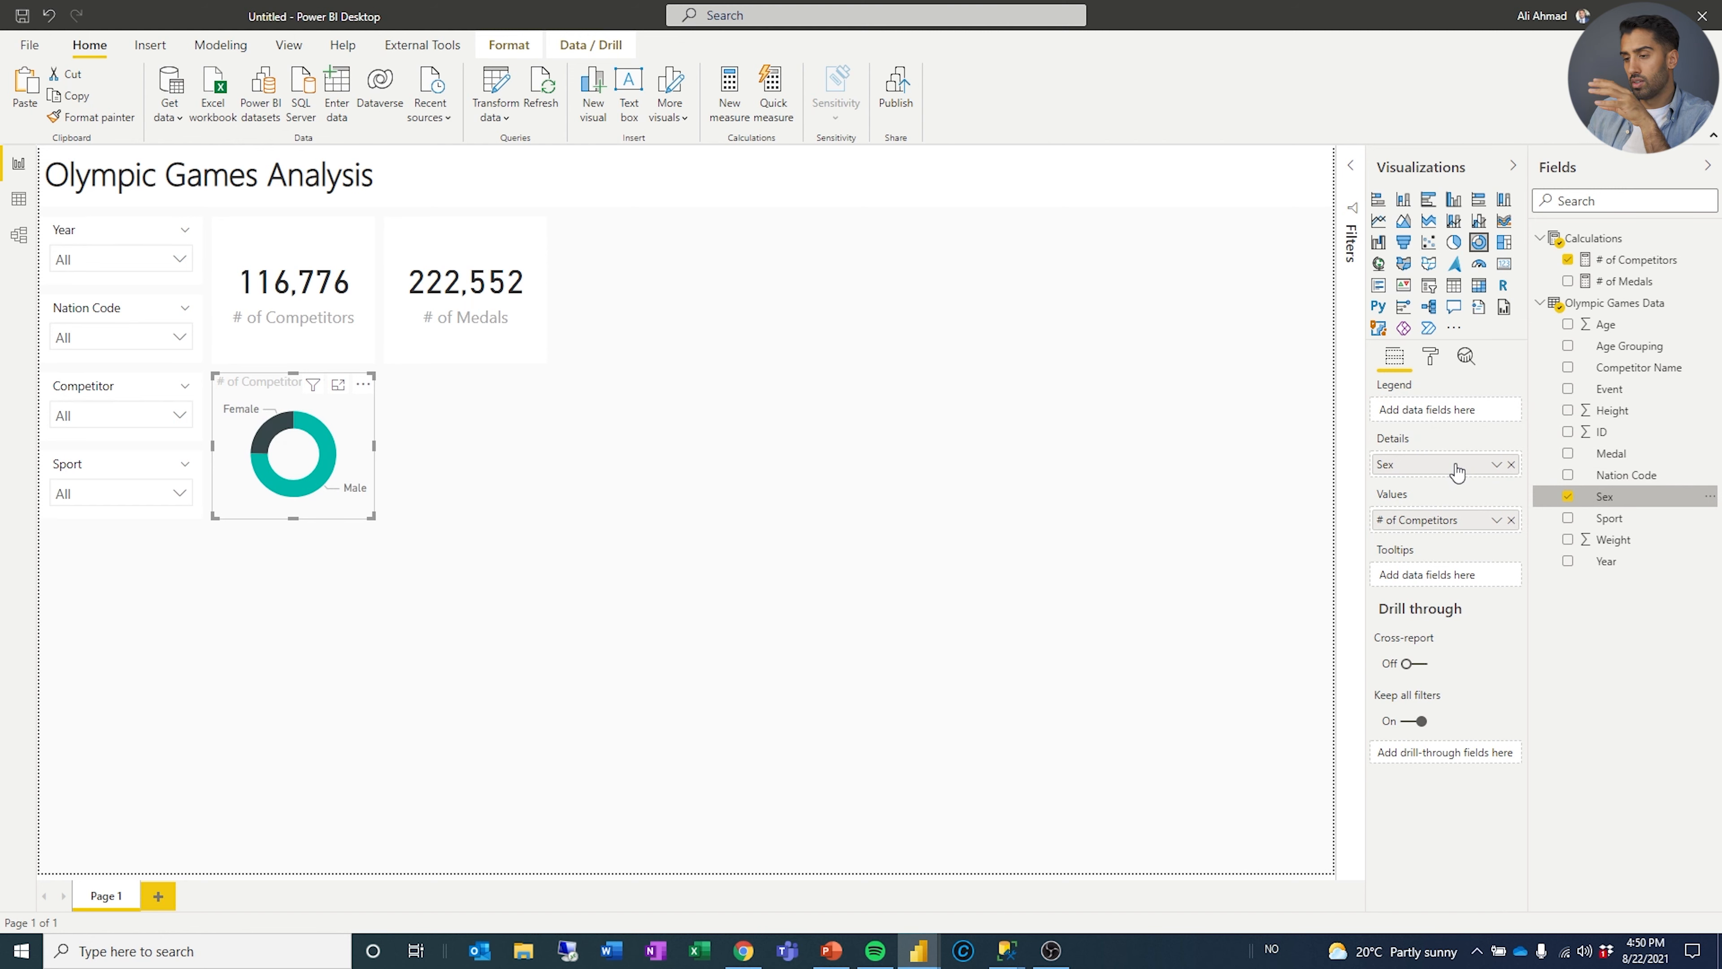
double_click(1456, 464)
text(Gender)
key(Return)
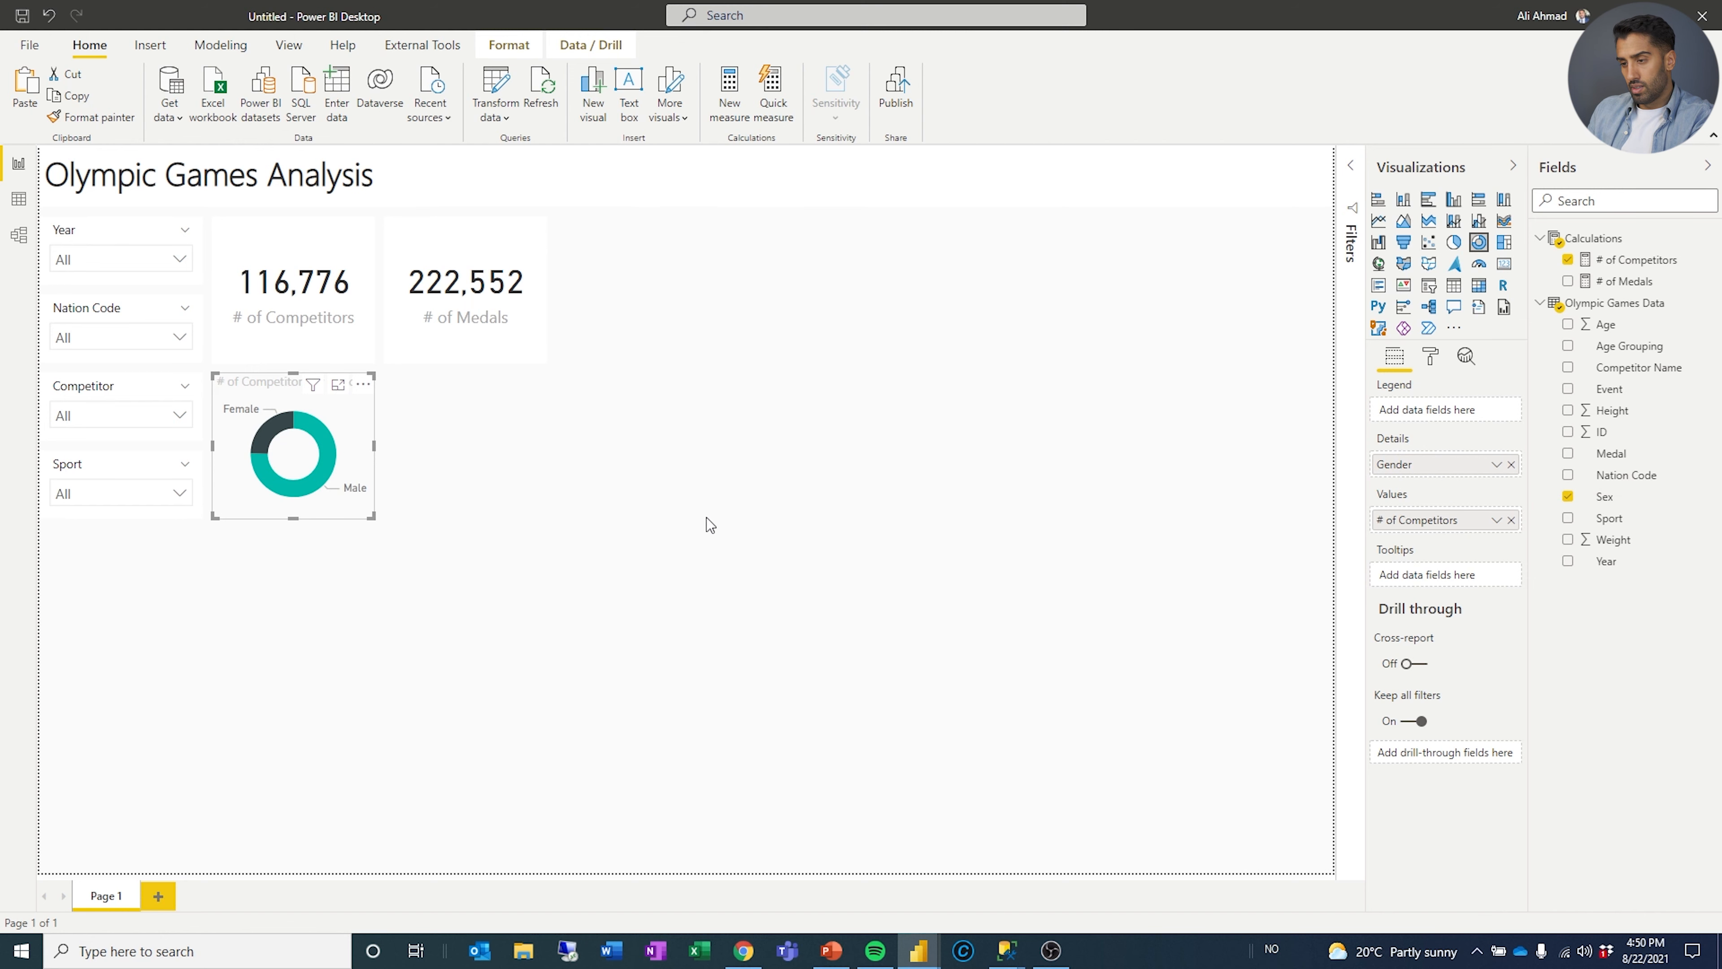
Turn on the donut chart's background and set its transparency to 0%.
click(1429, 357)
click(1415, 622)
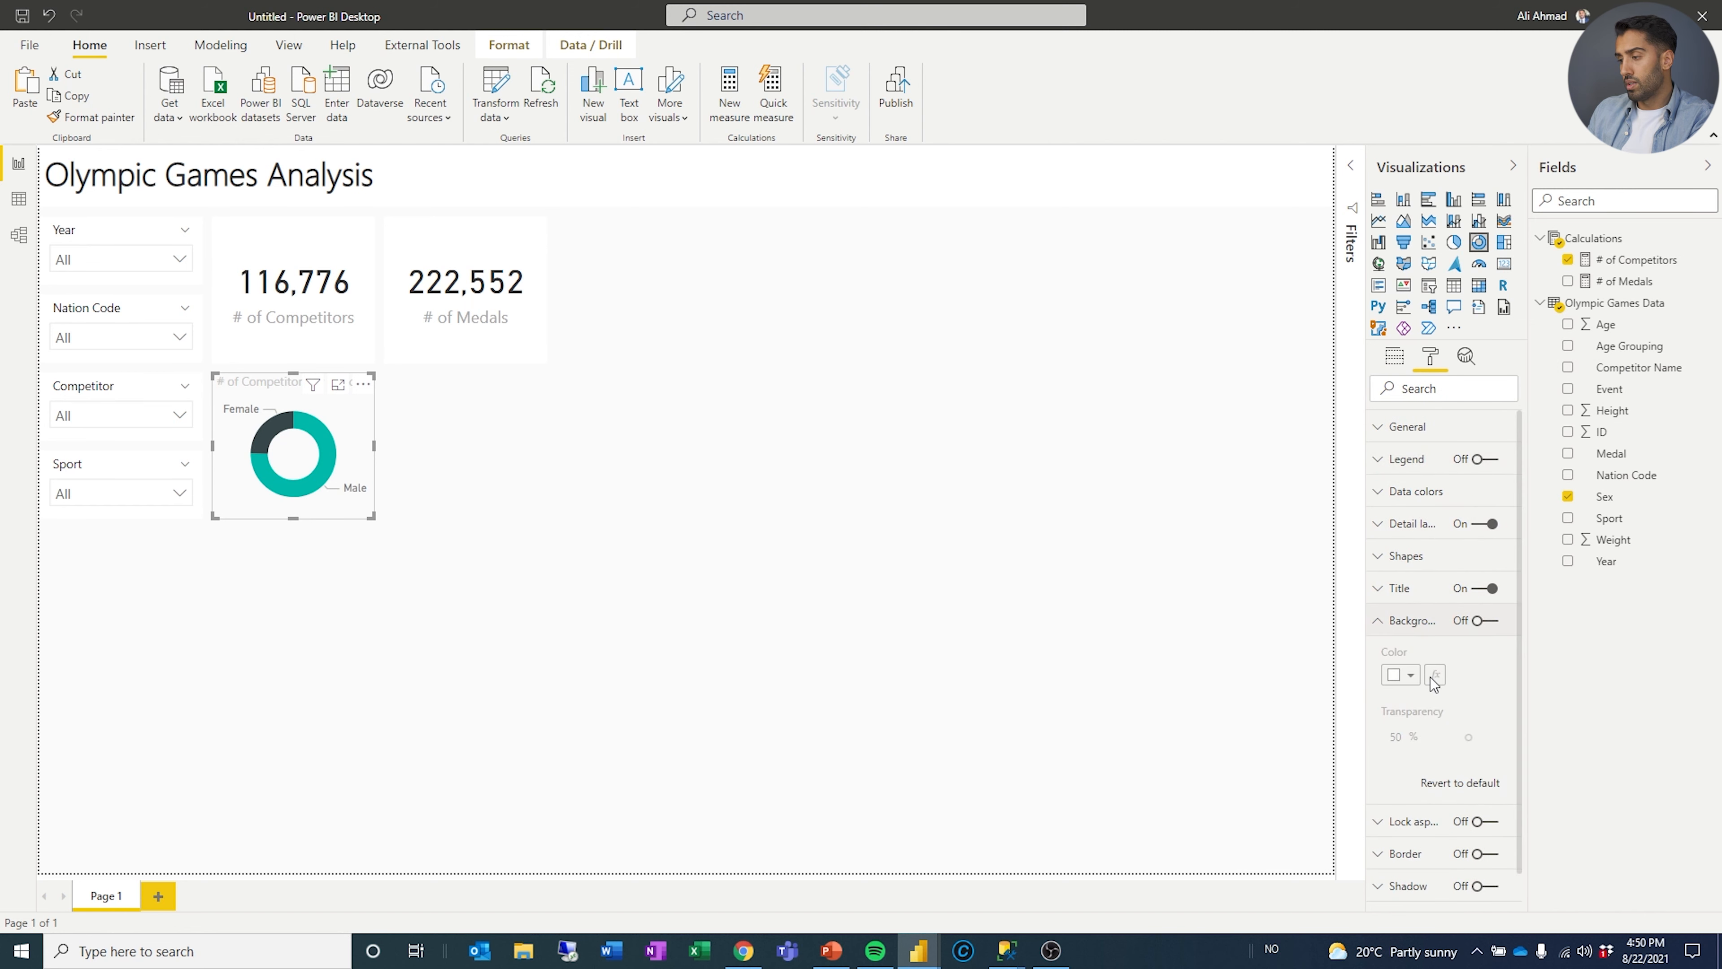
click(1482, 621)
click(1401, 675)
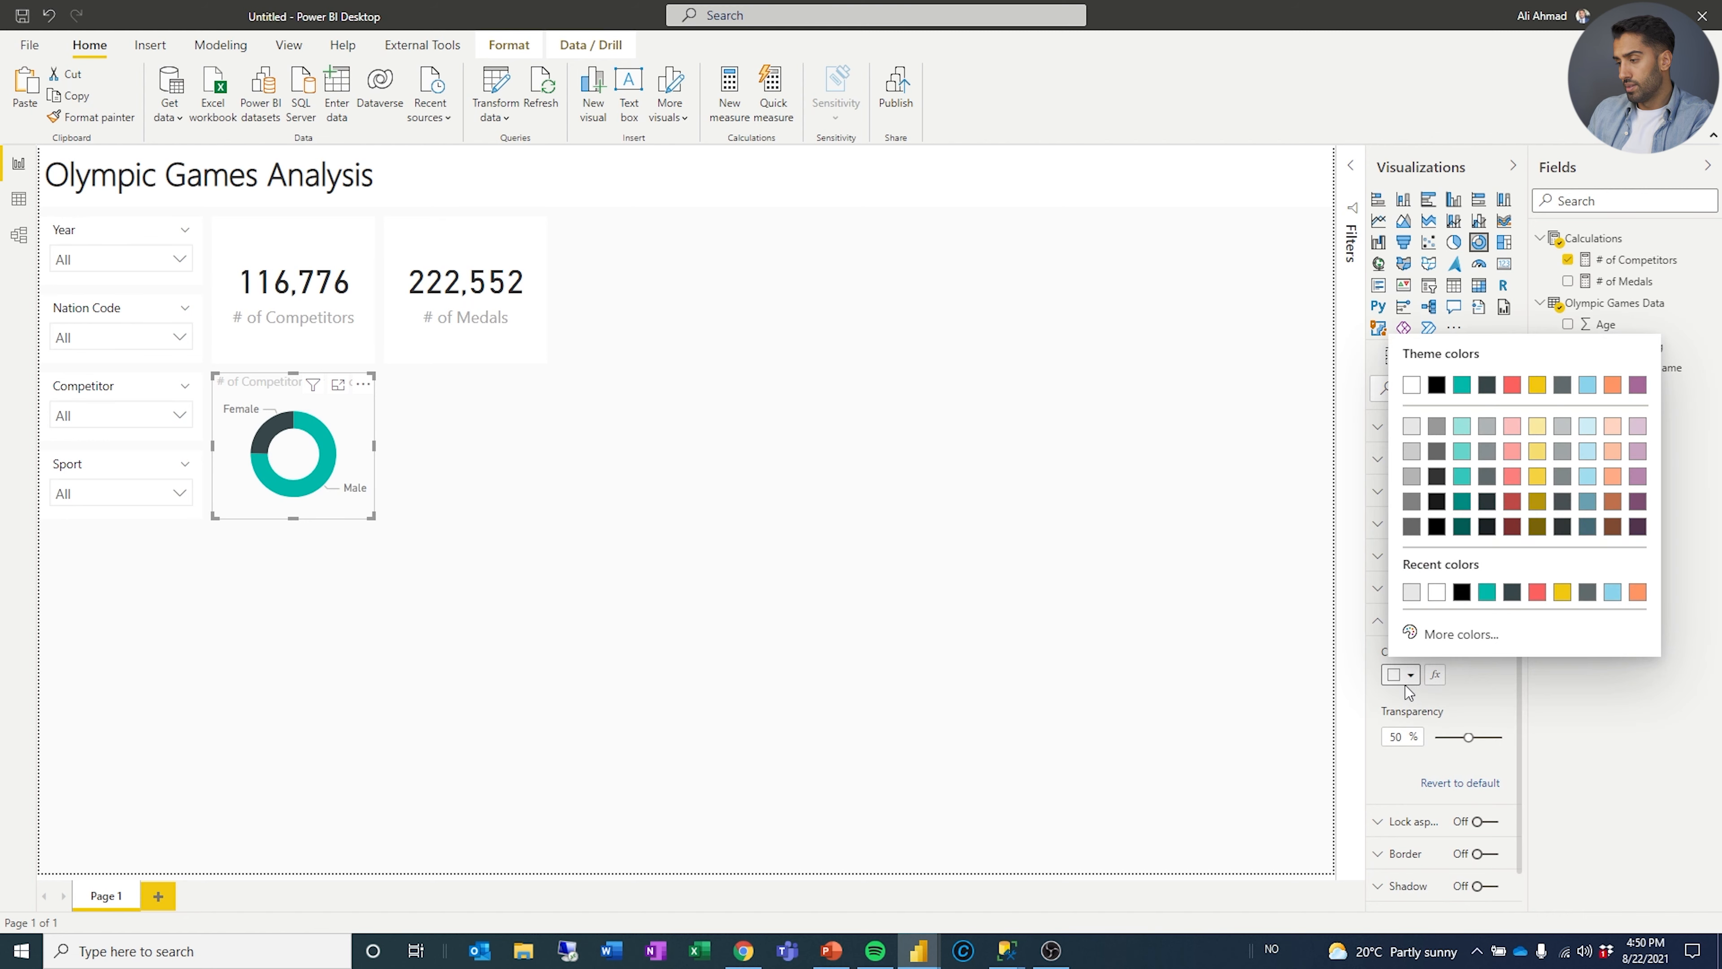
click(1466, 737)
drag(1467, 738, 1351, 731)
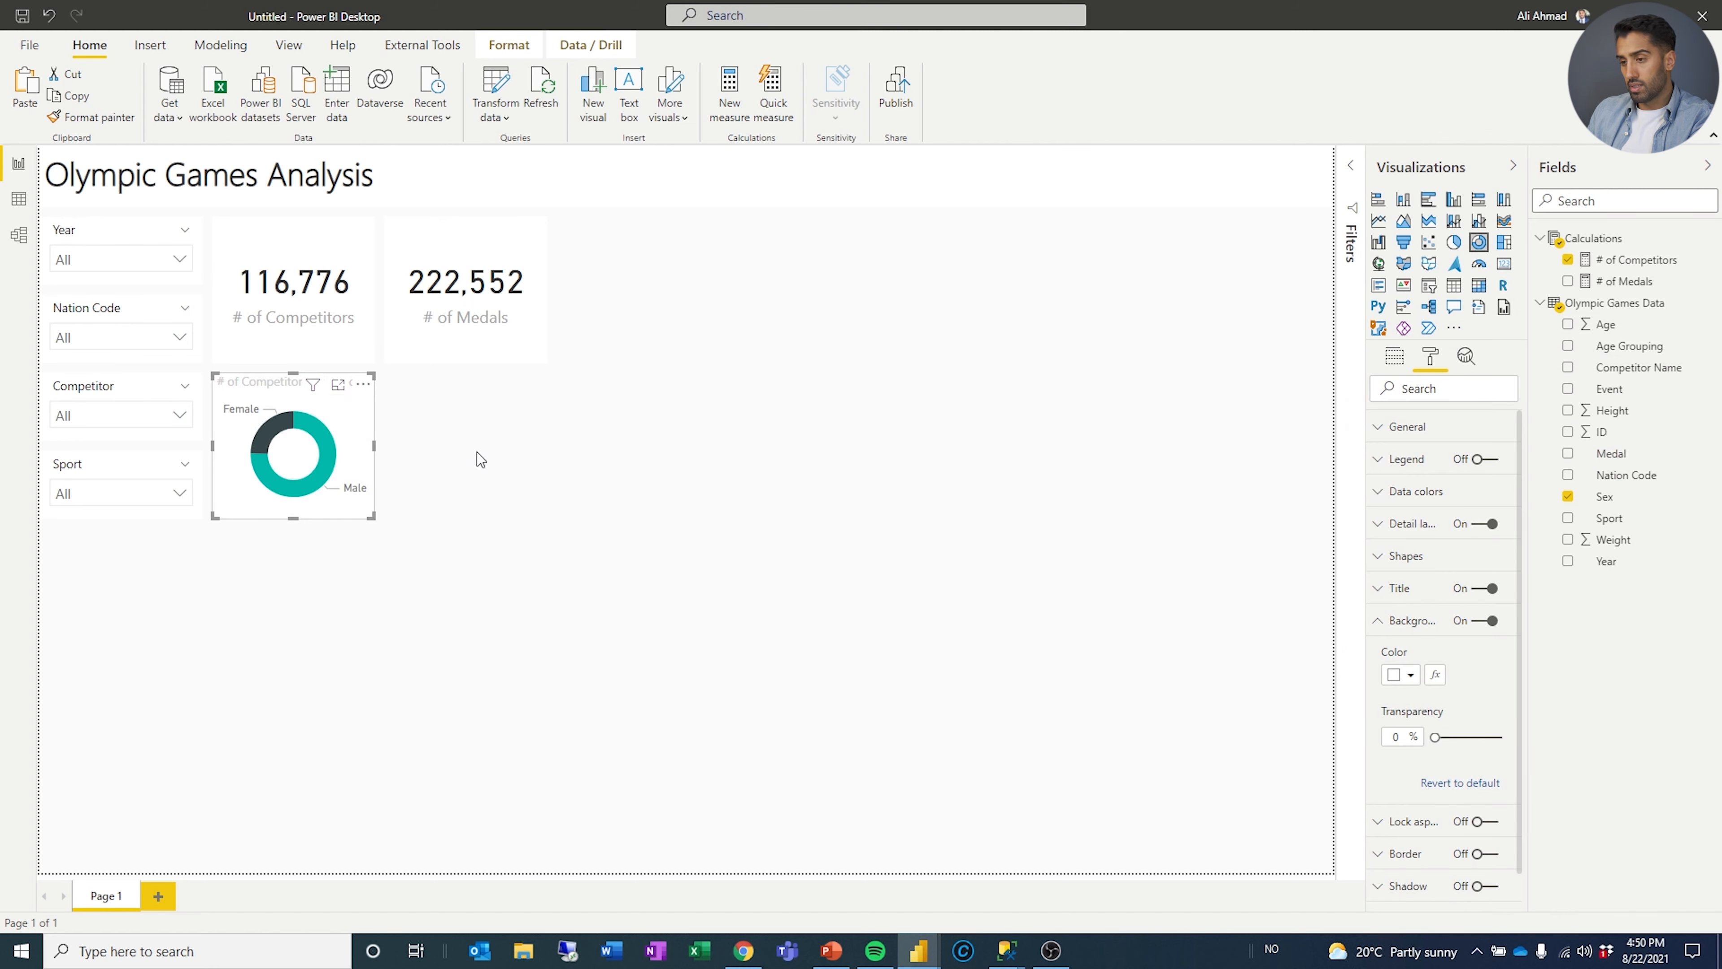
click(1379, 621)
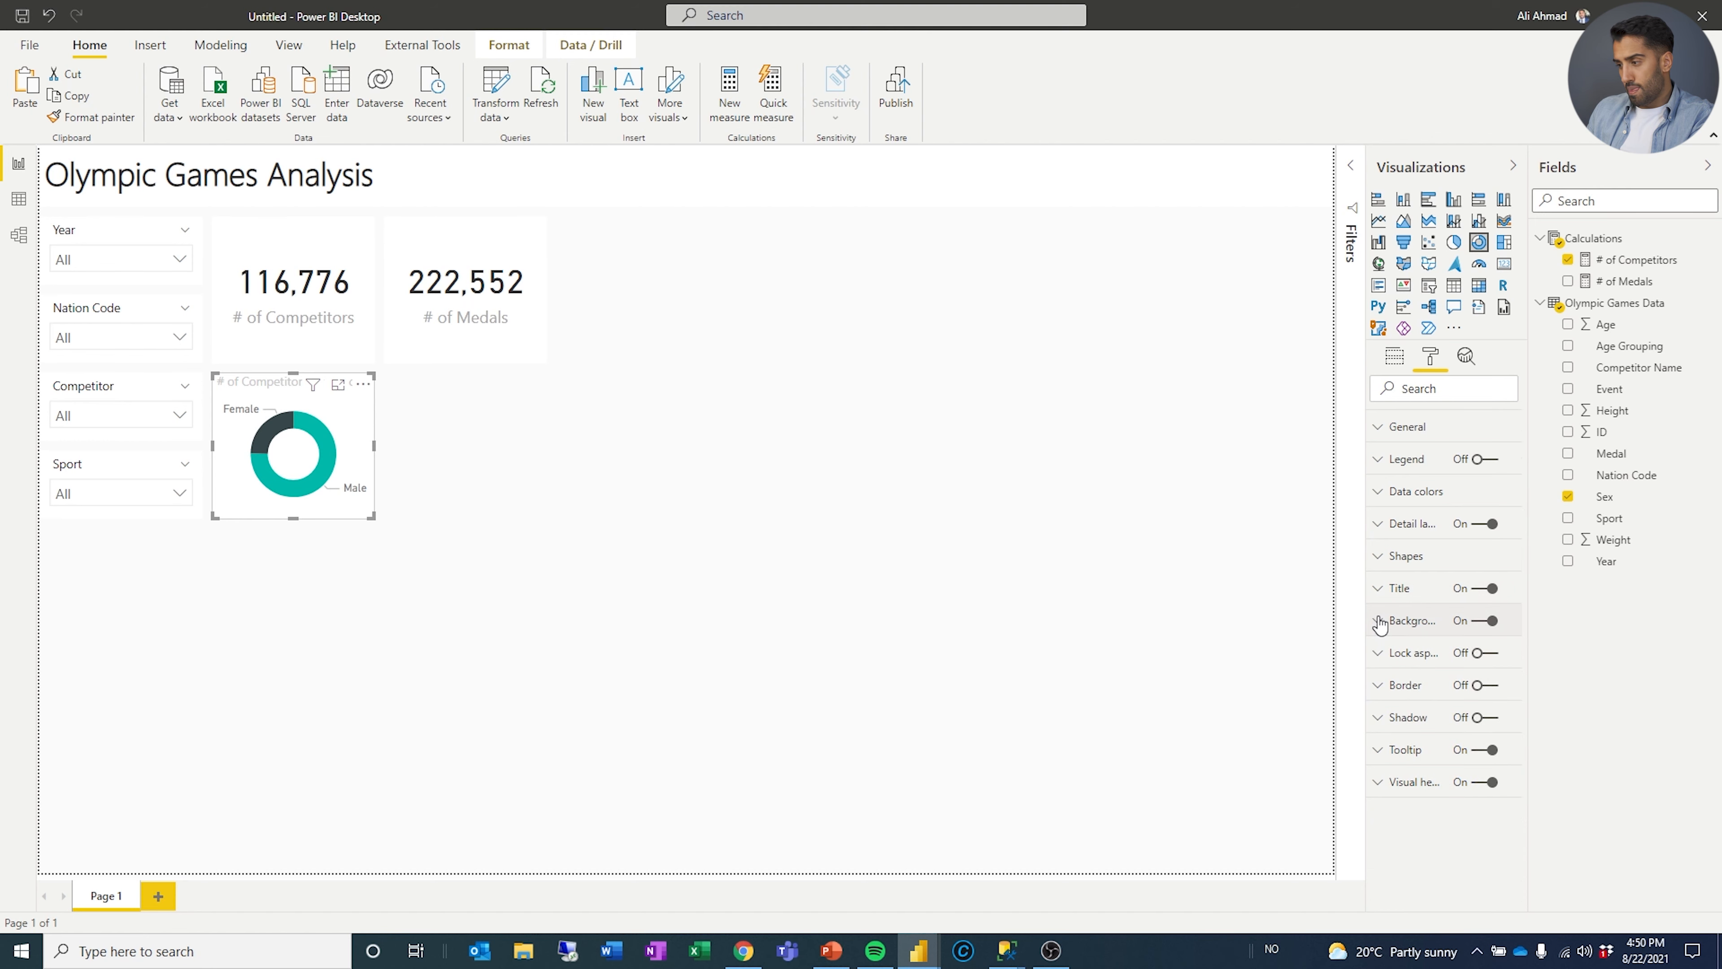
Set the donut chart's data colors to black for Male and grey for Female.
click(1407, 495)
click(1406, 556)
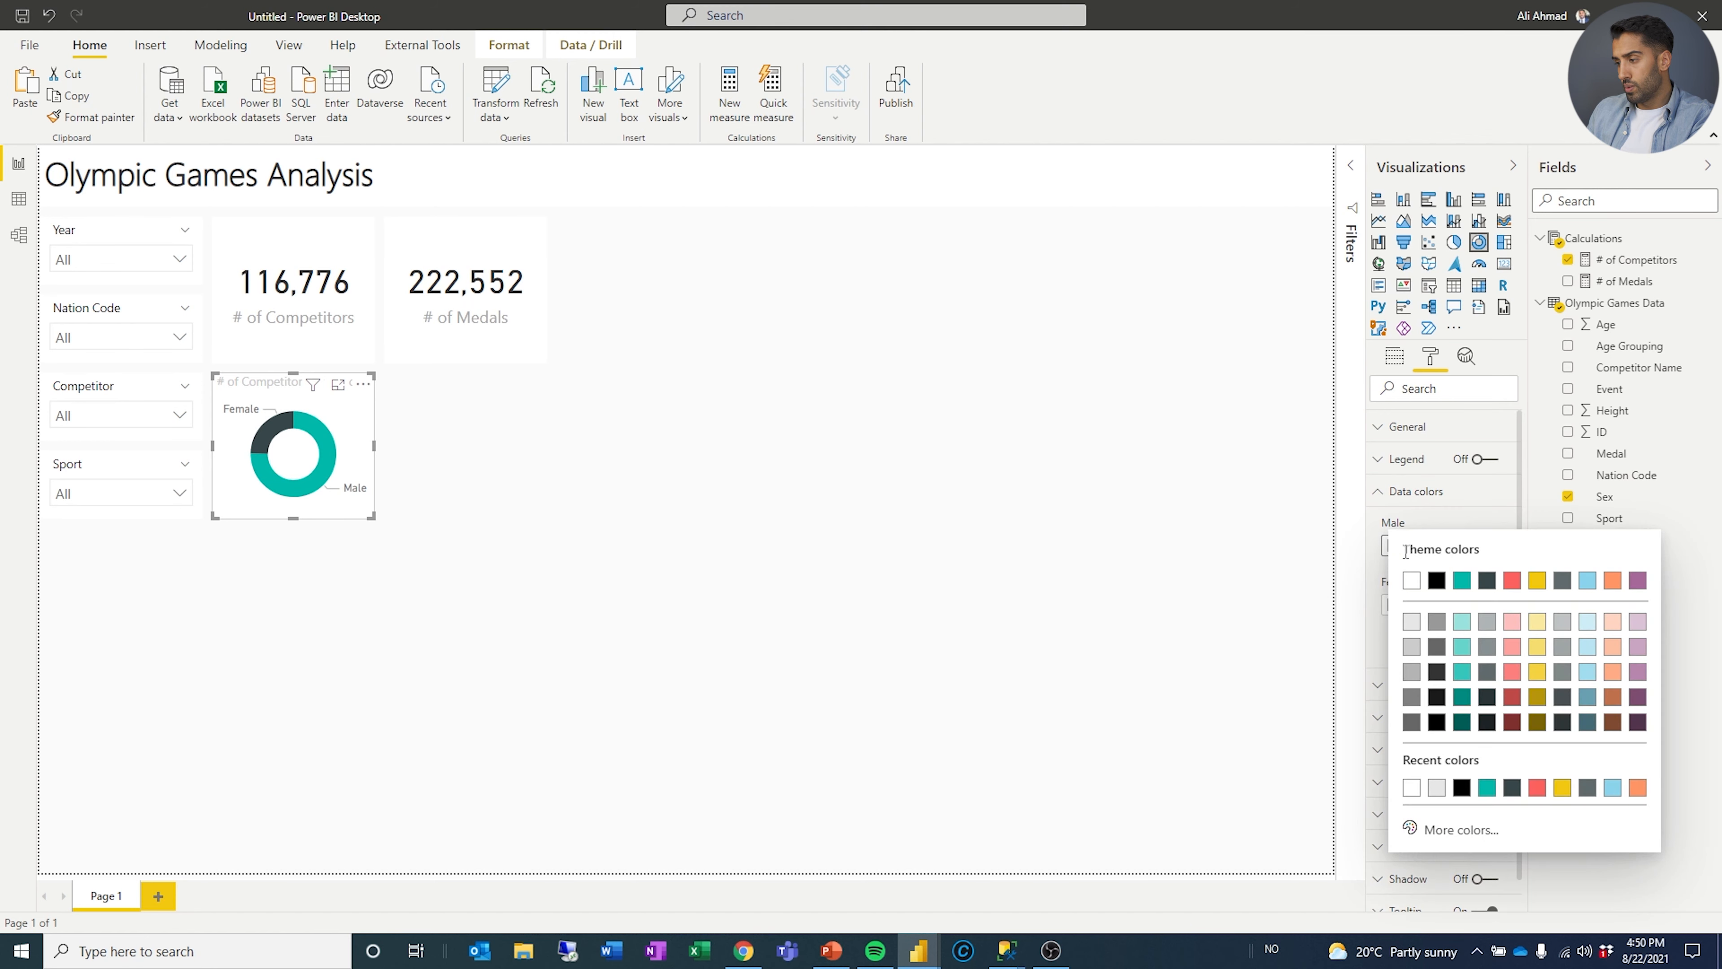
click(1435, 581)
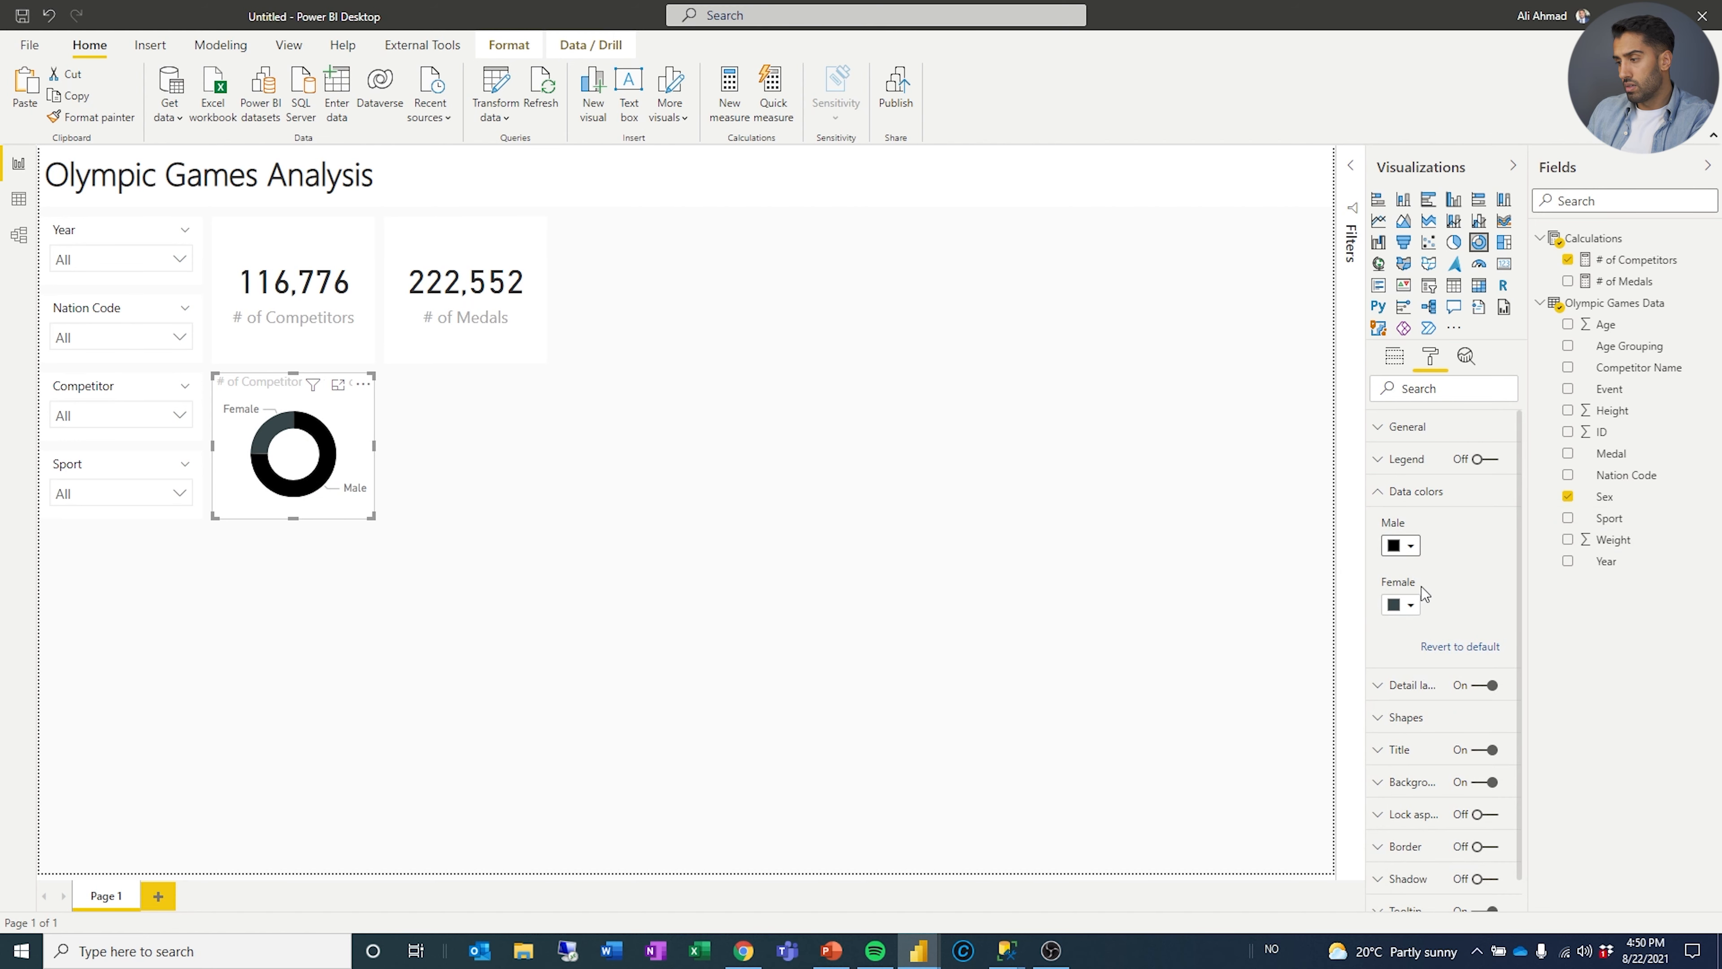
click(1407, 606)
click(1409, 707)
click(1404, 604)
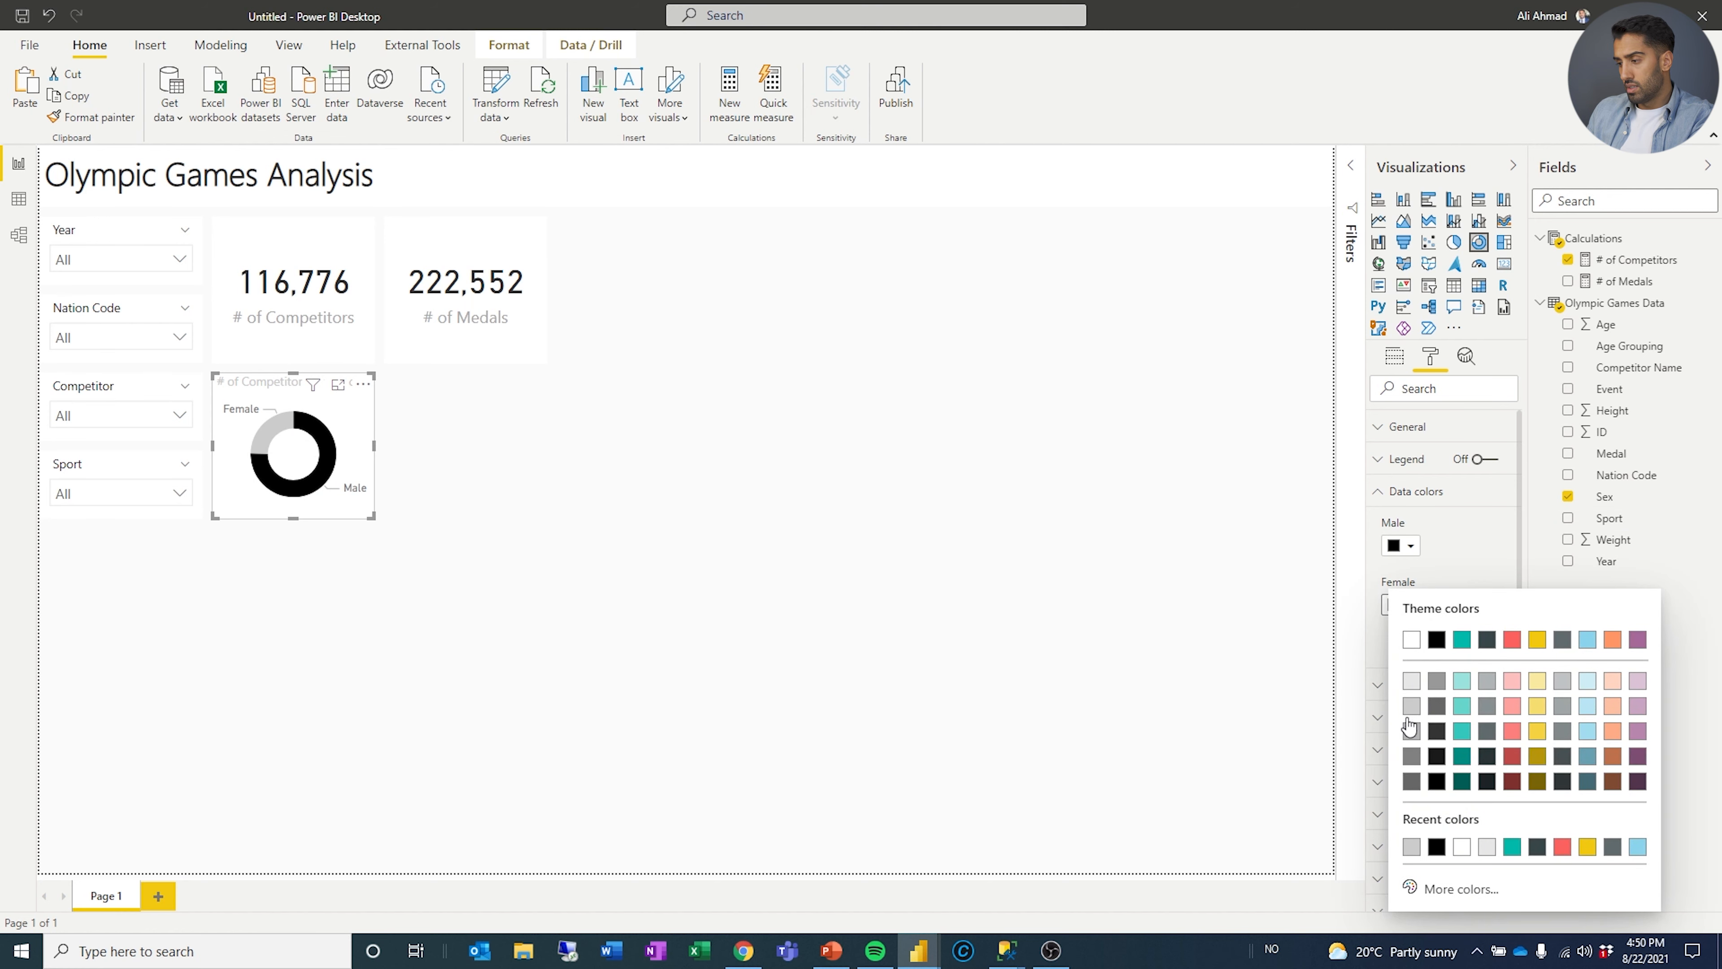
click(1412, 732)
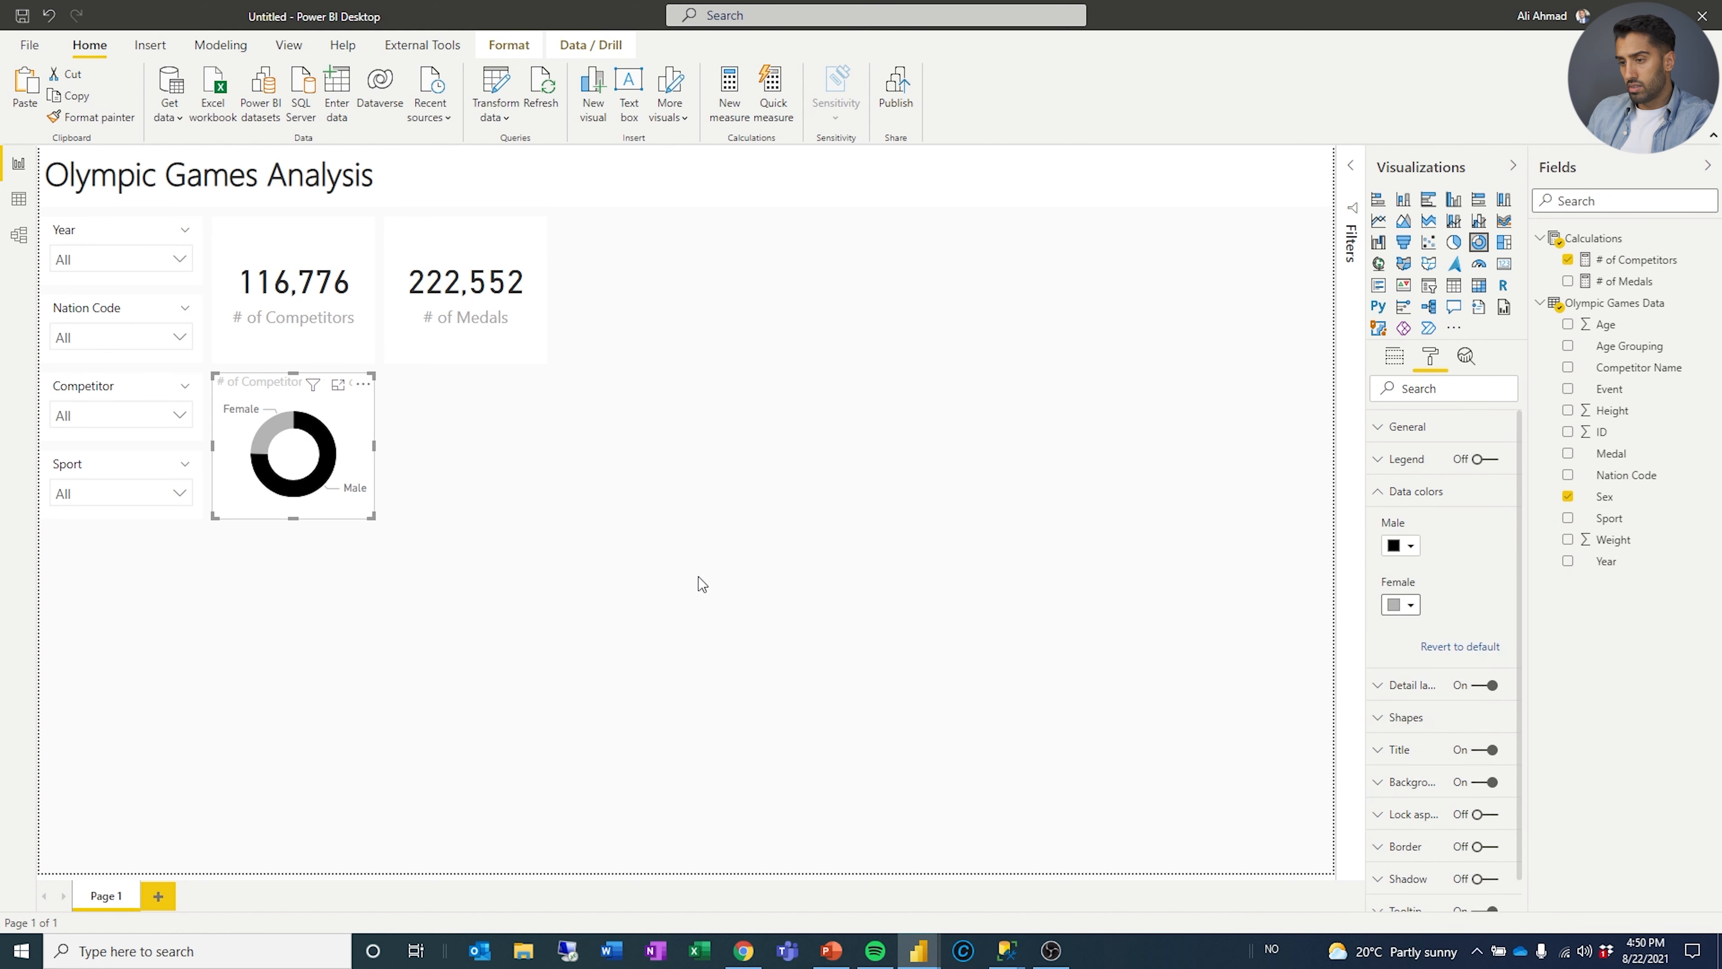
Change the font color of the donut chart's title to black.
click(597, 552)
click(250, 380)
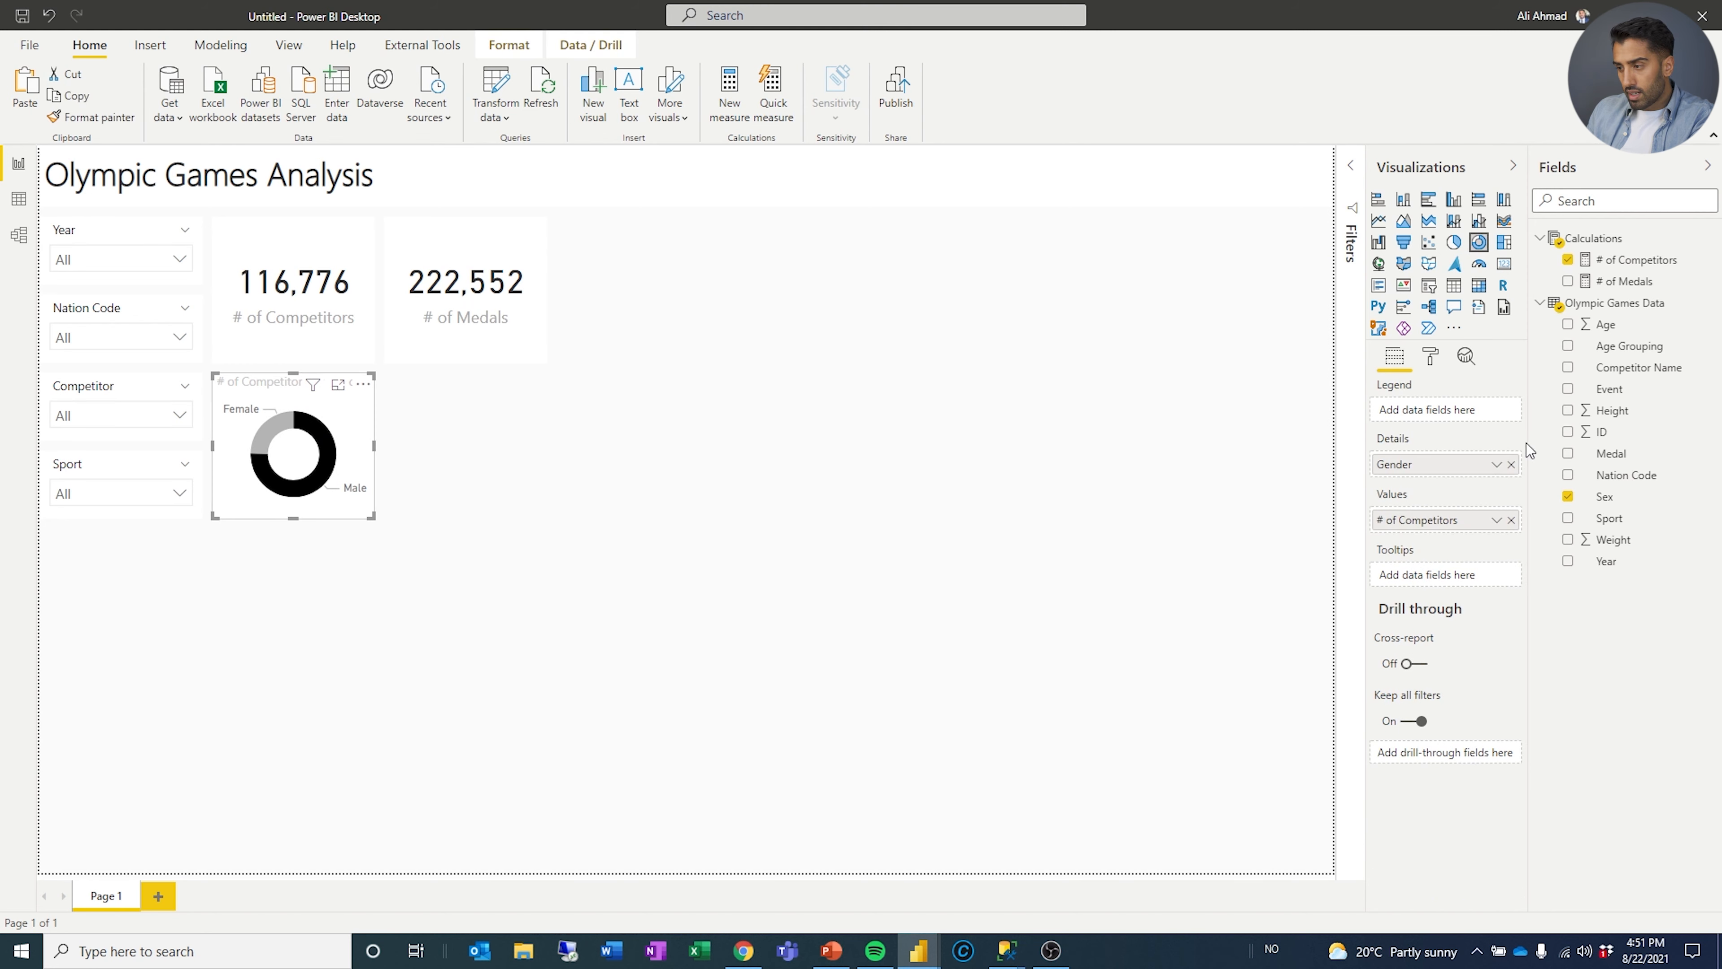
click(1431, 356)
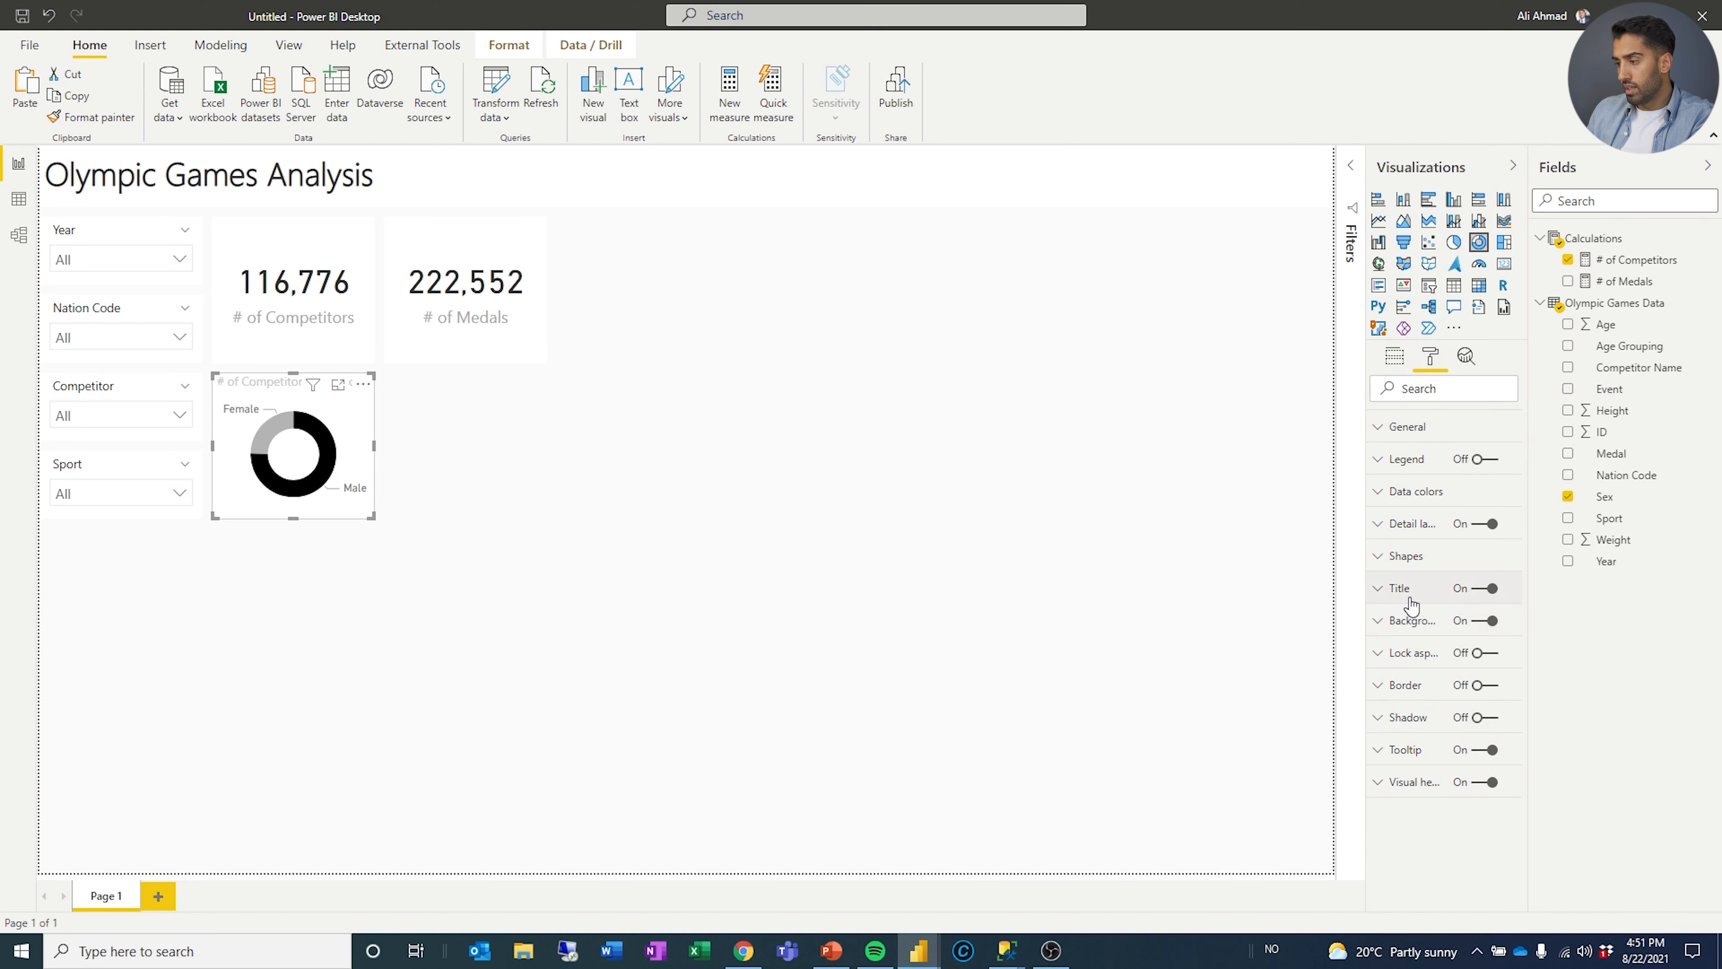
click(1411, 602)
click(1410, 817)
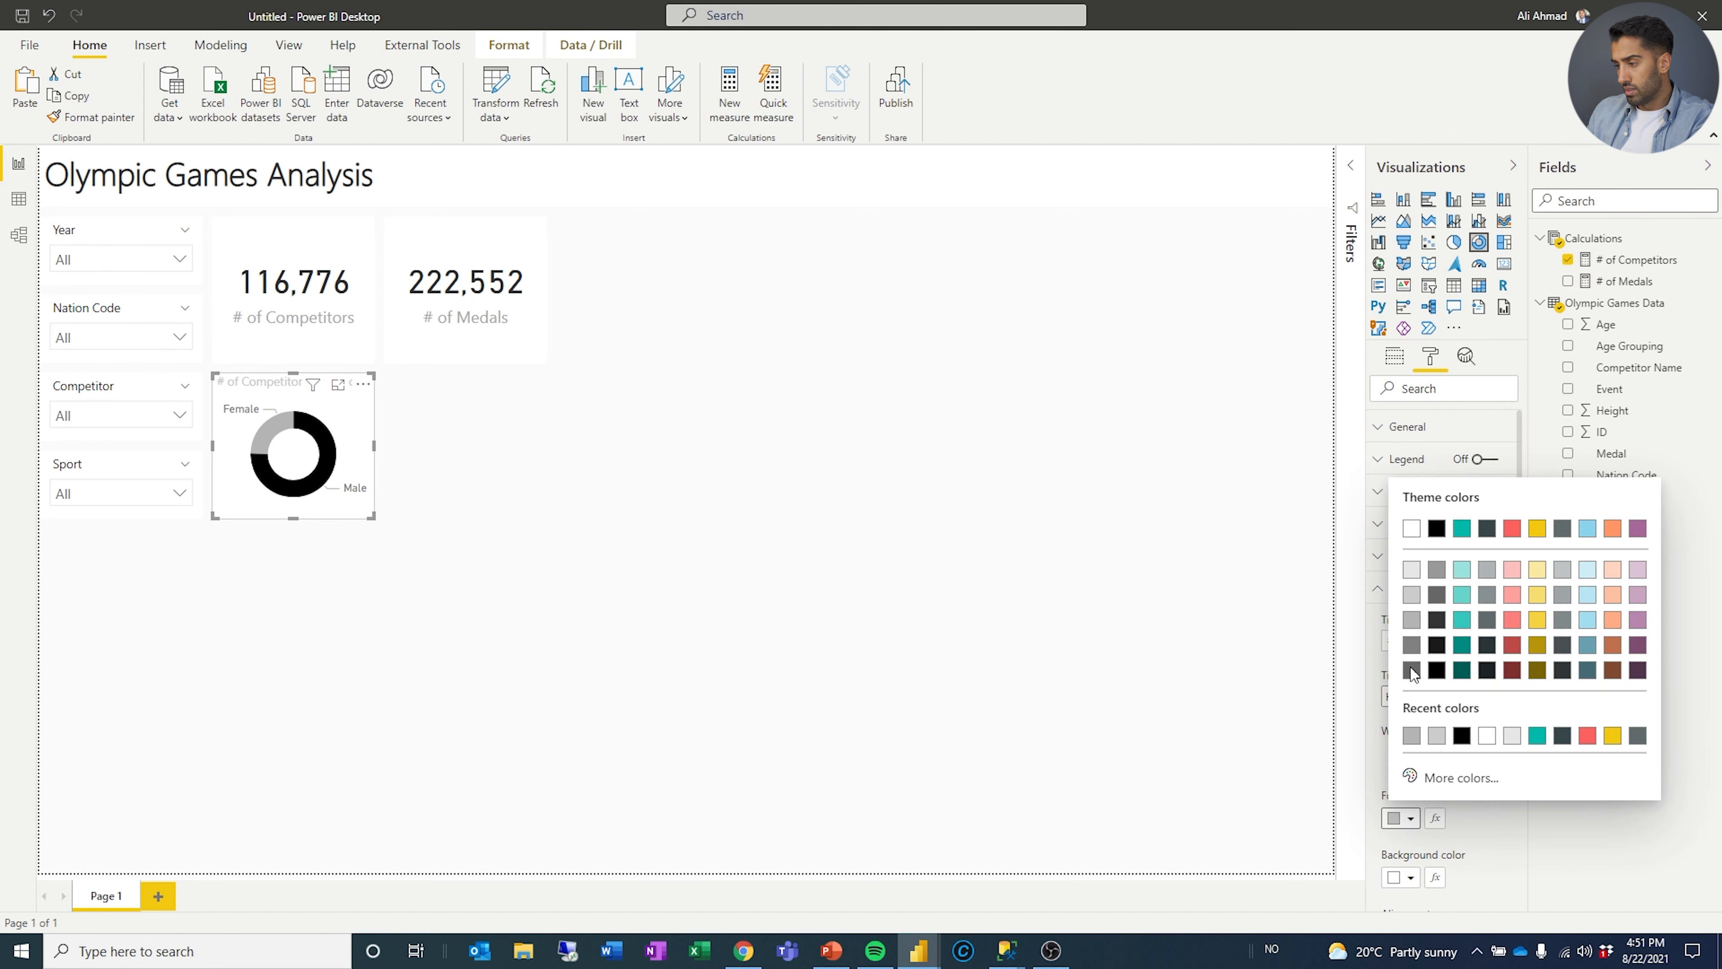
click(1435, 535)
click(762, 501)
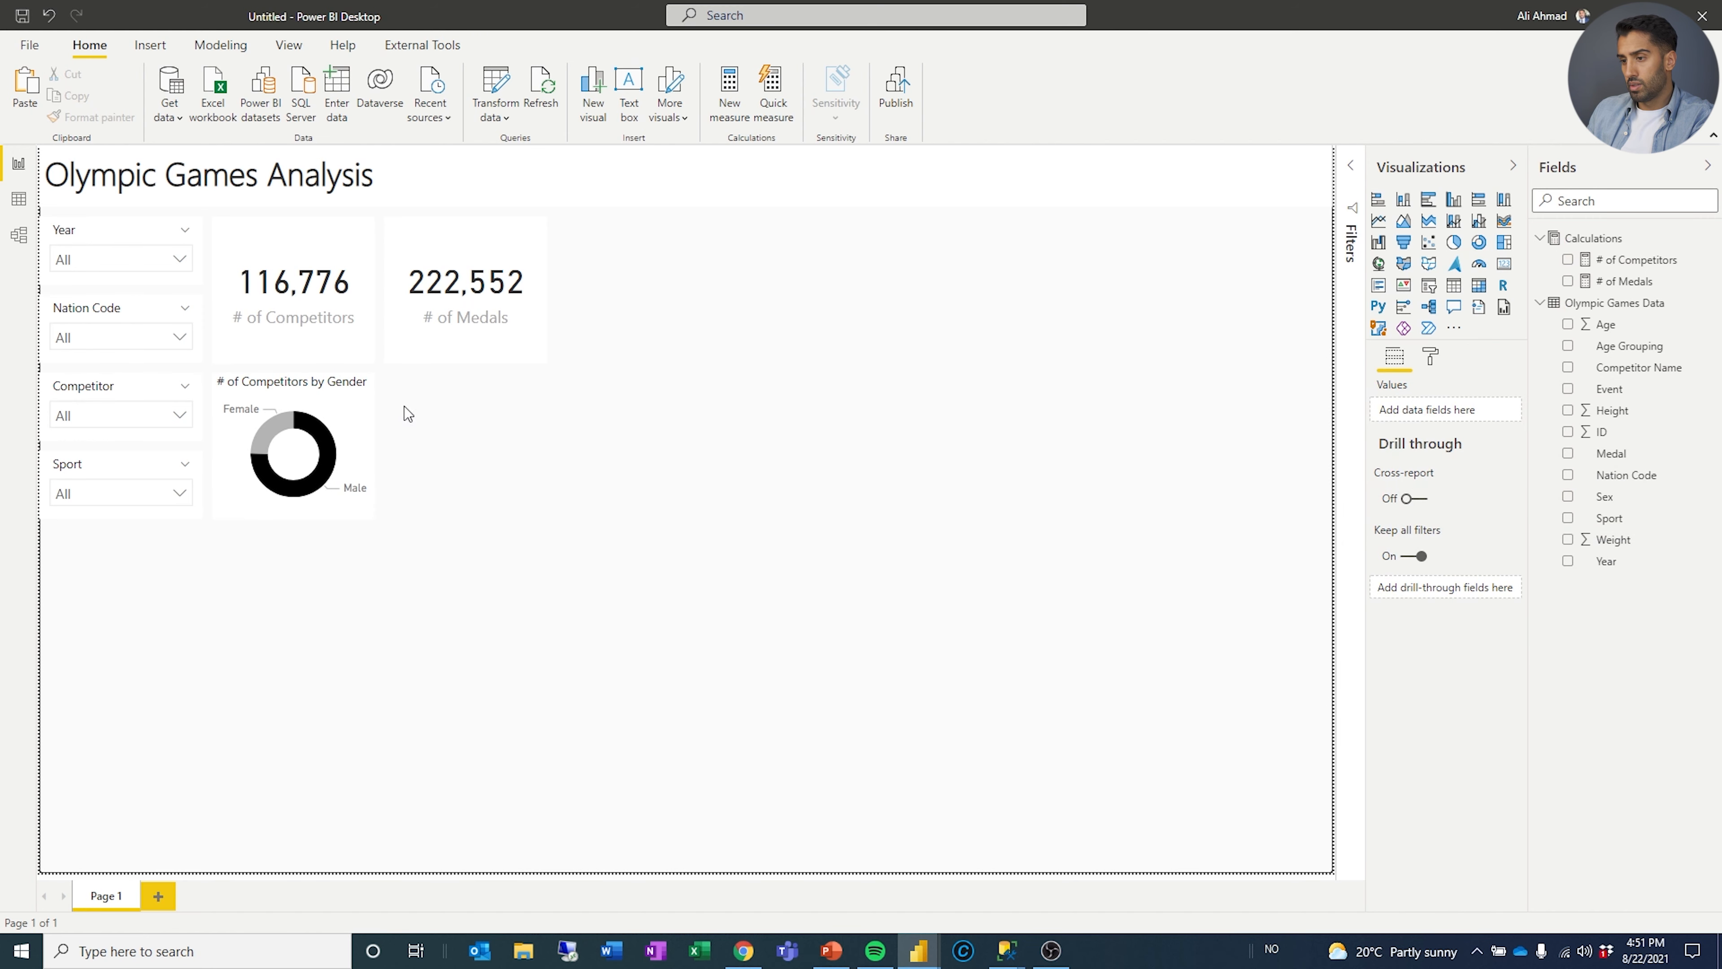
Duplicate the competitors-by-gender donut chart and place the copy under the # of Medals card.
click(264, 388)
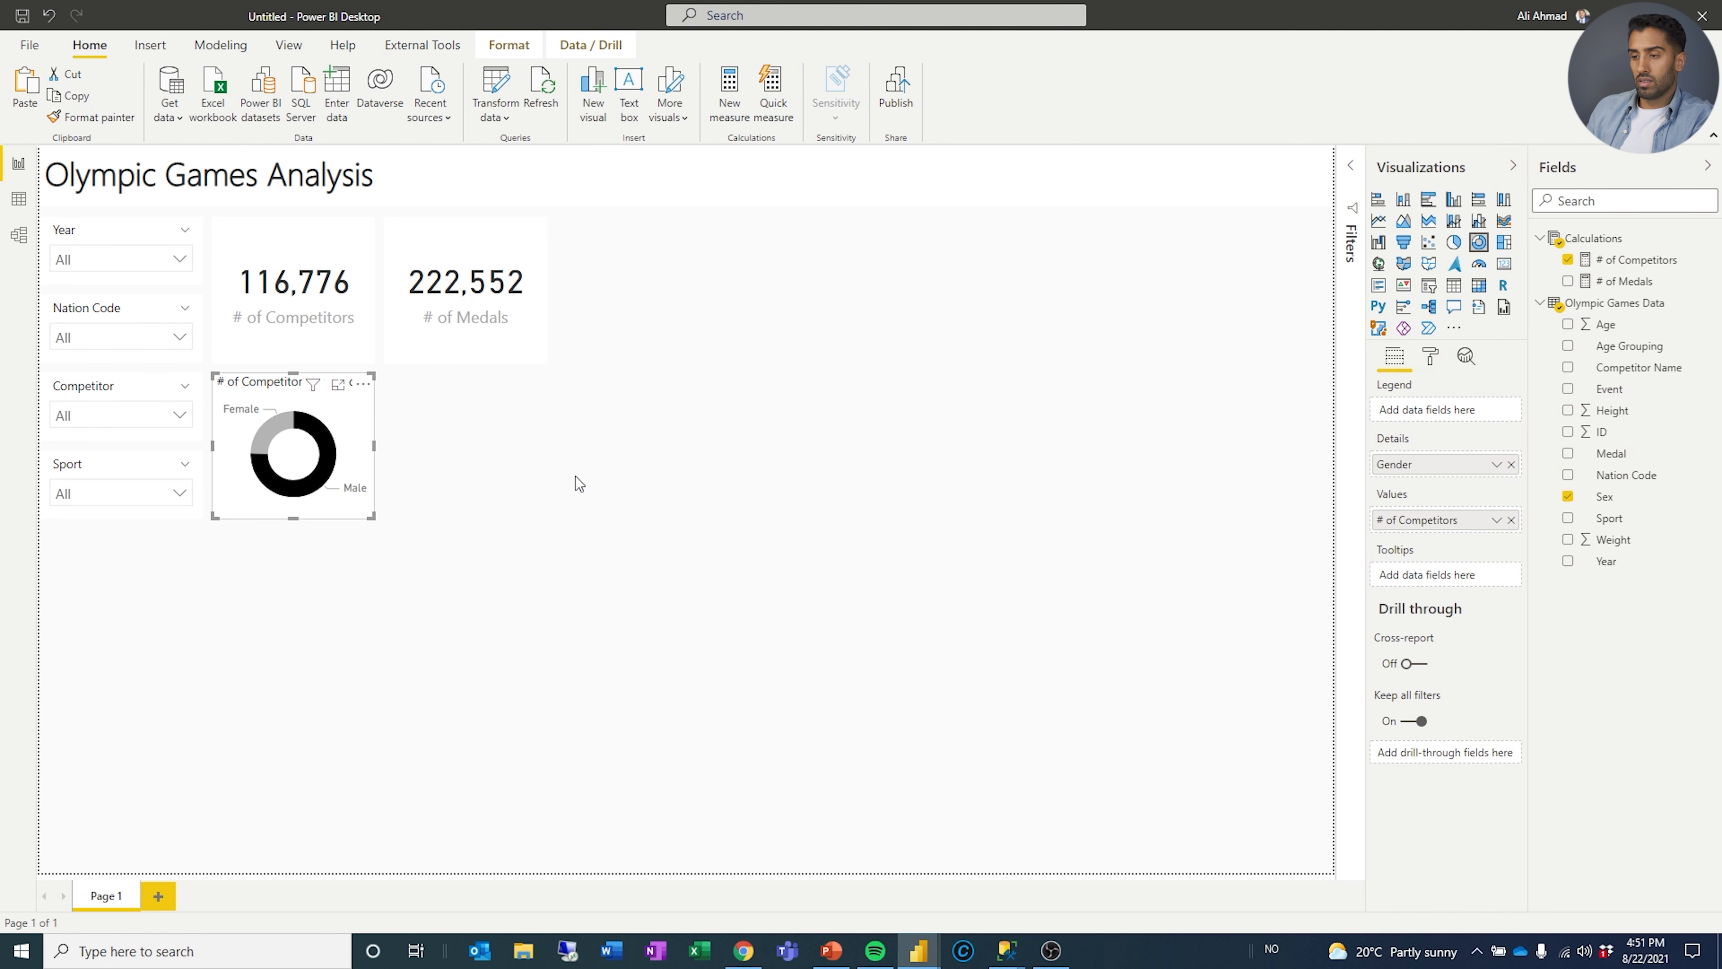
key(ctrl+c)
key(ctrl+v)
drag(277, 399, 416, 385)
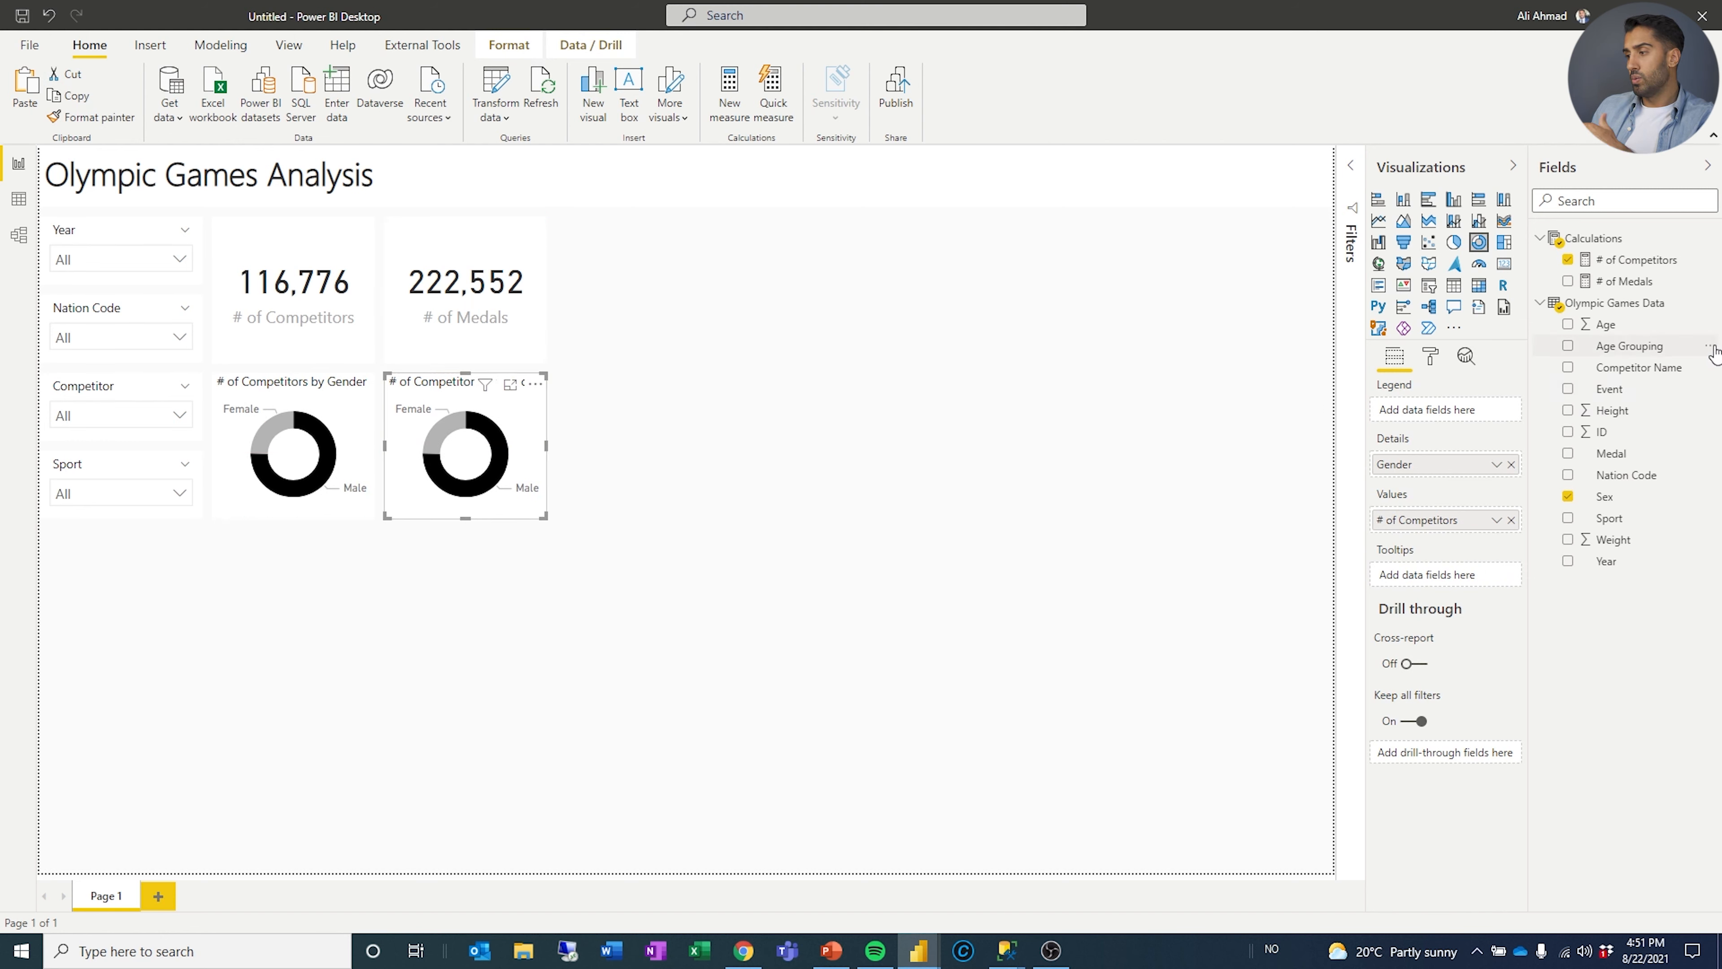
Replace # of Competitors with # of Medals as the value of the copied gender donut chart.
click(1569, 259)
click(1568, 281)
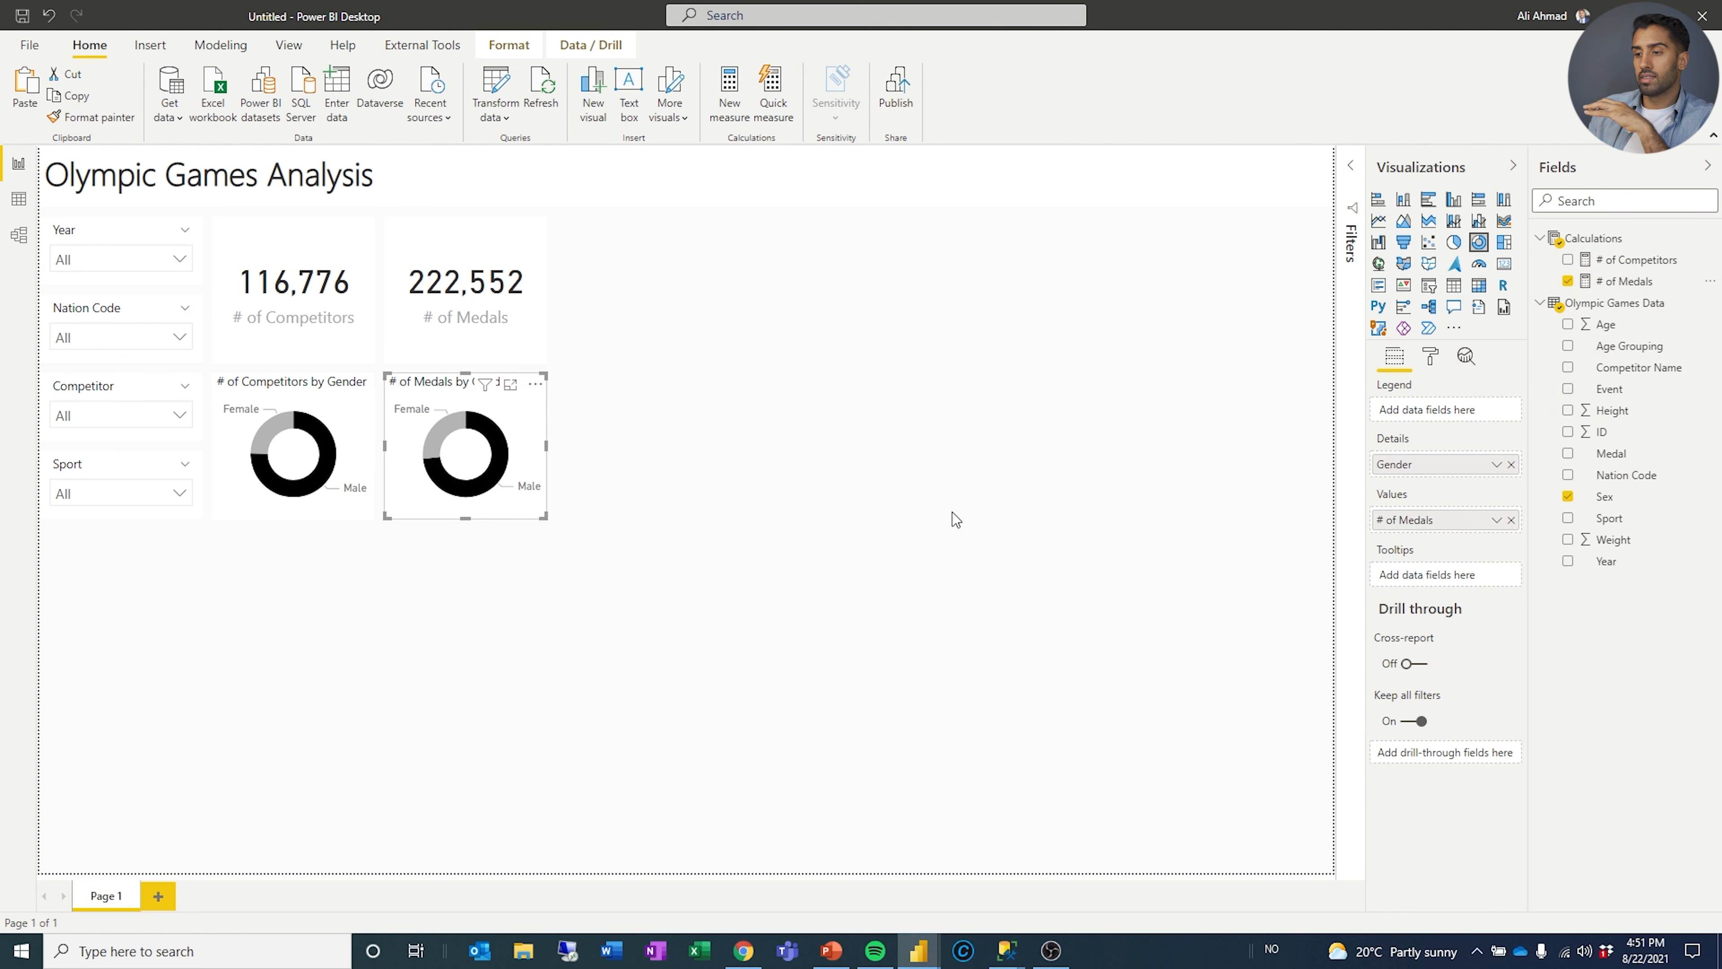
click(936, 512)
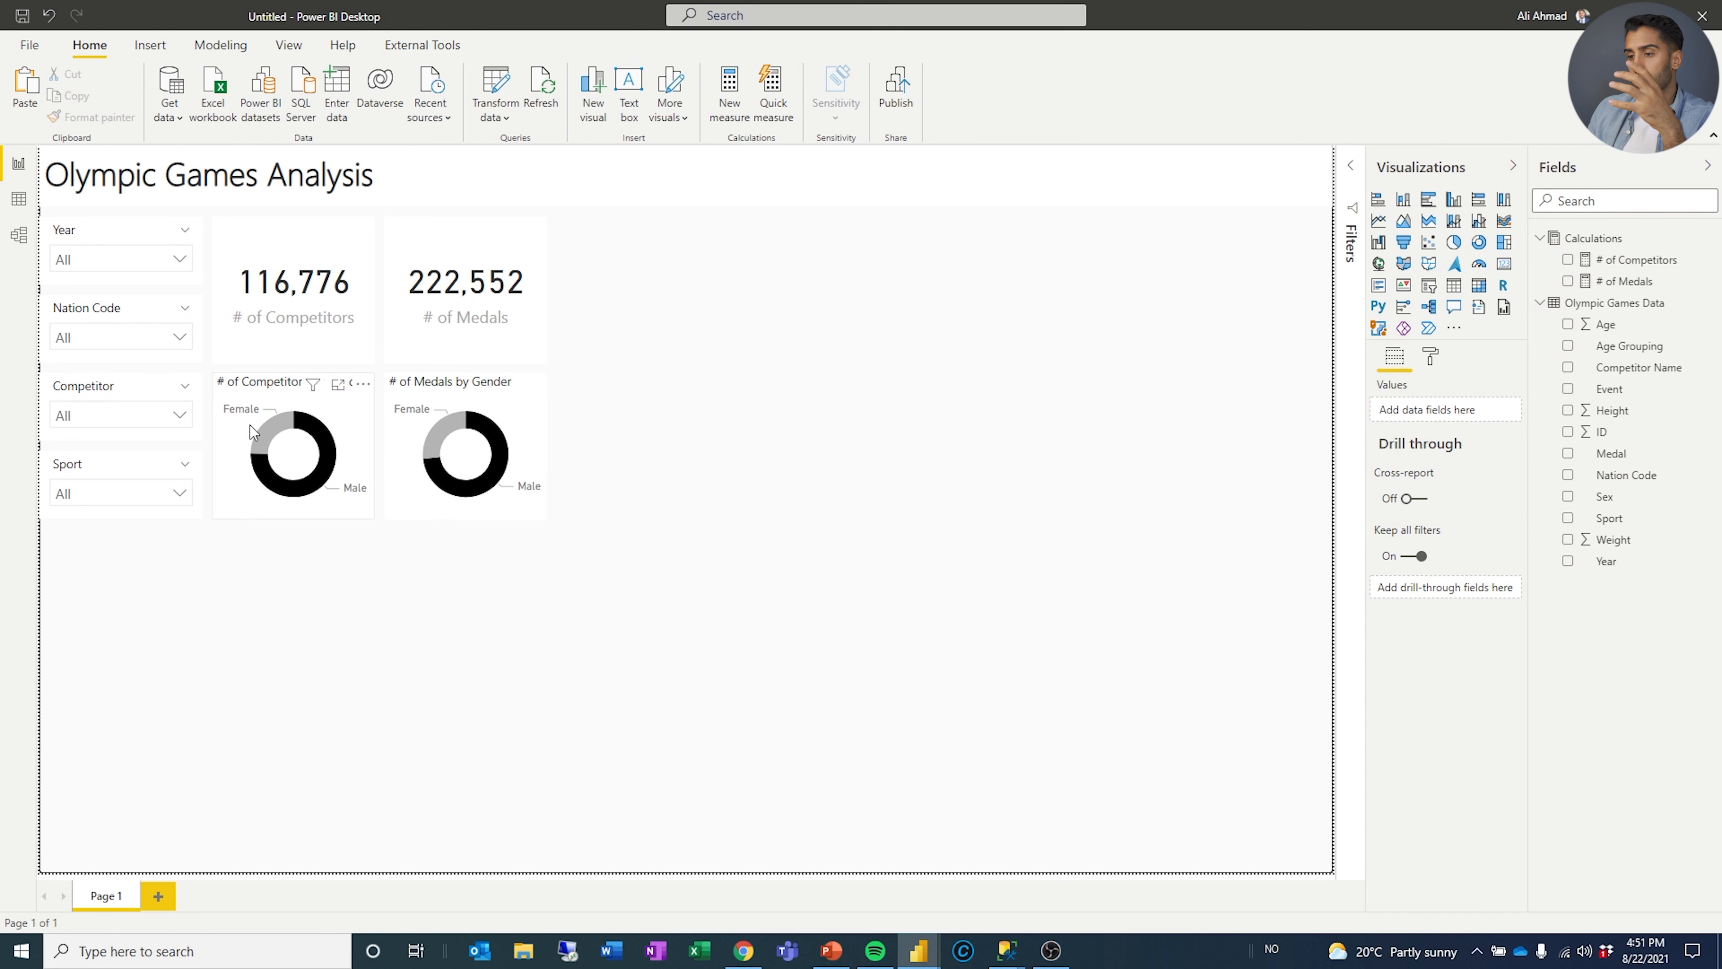
Set the competitors donut chart's detail labels to 8 pt text and the Category, percent of total style.
click(270, 397)
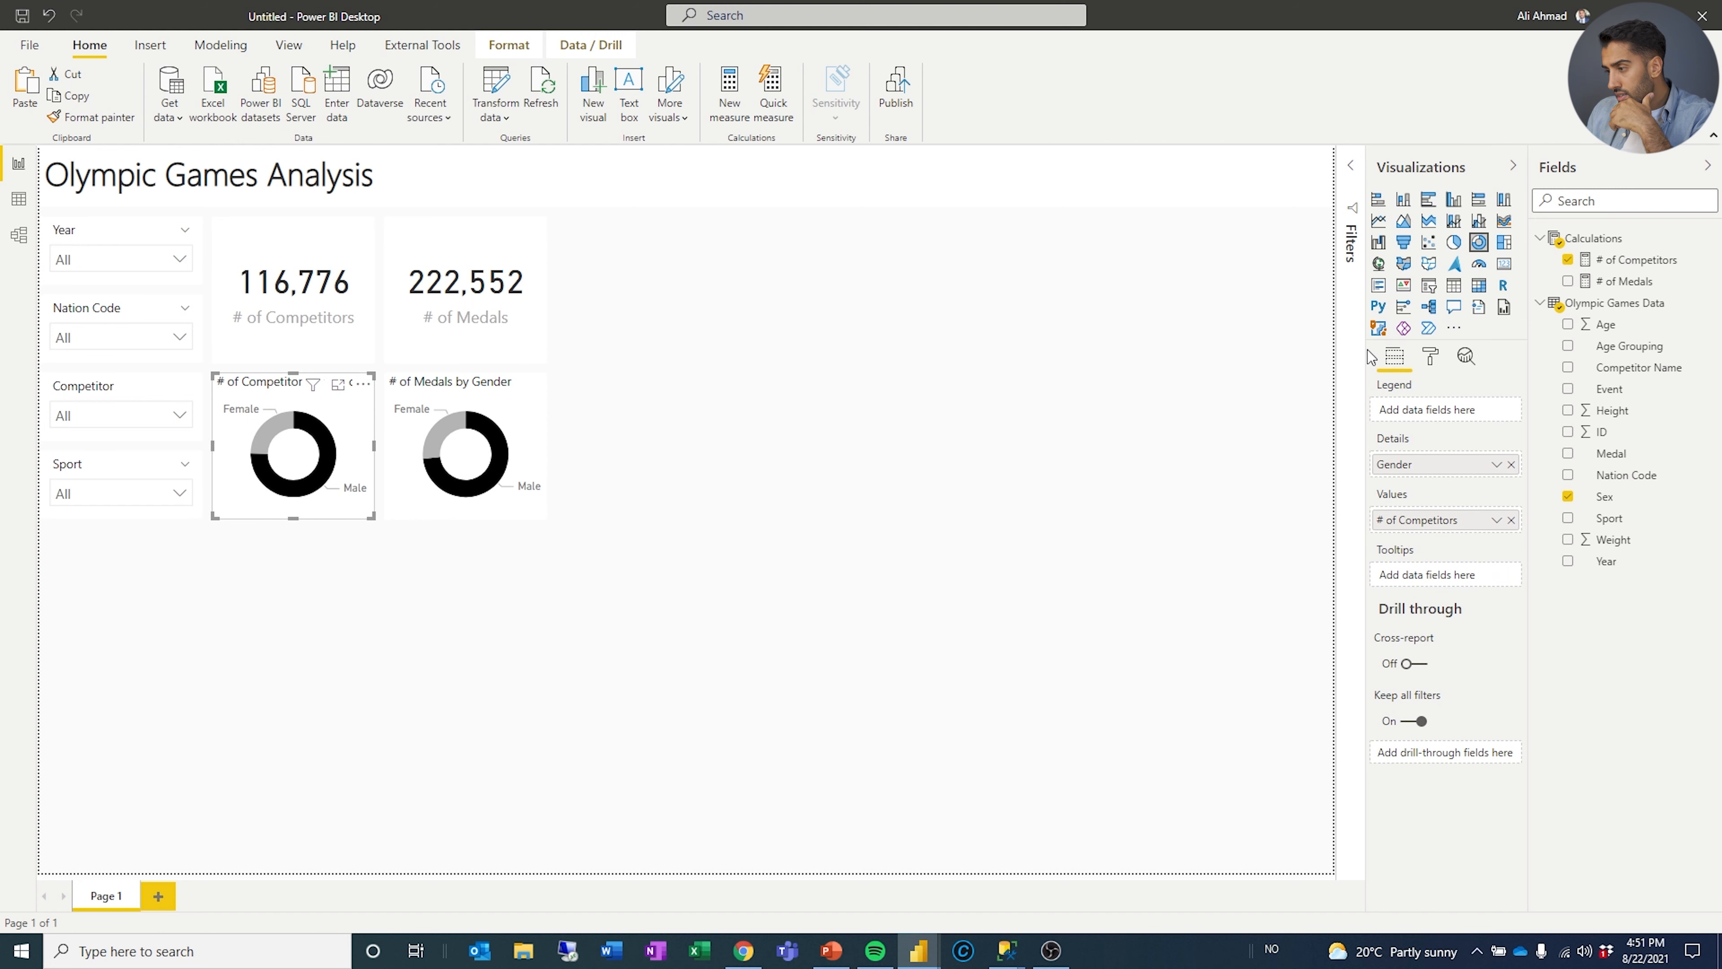
click(1433, 358)
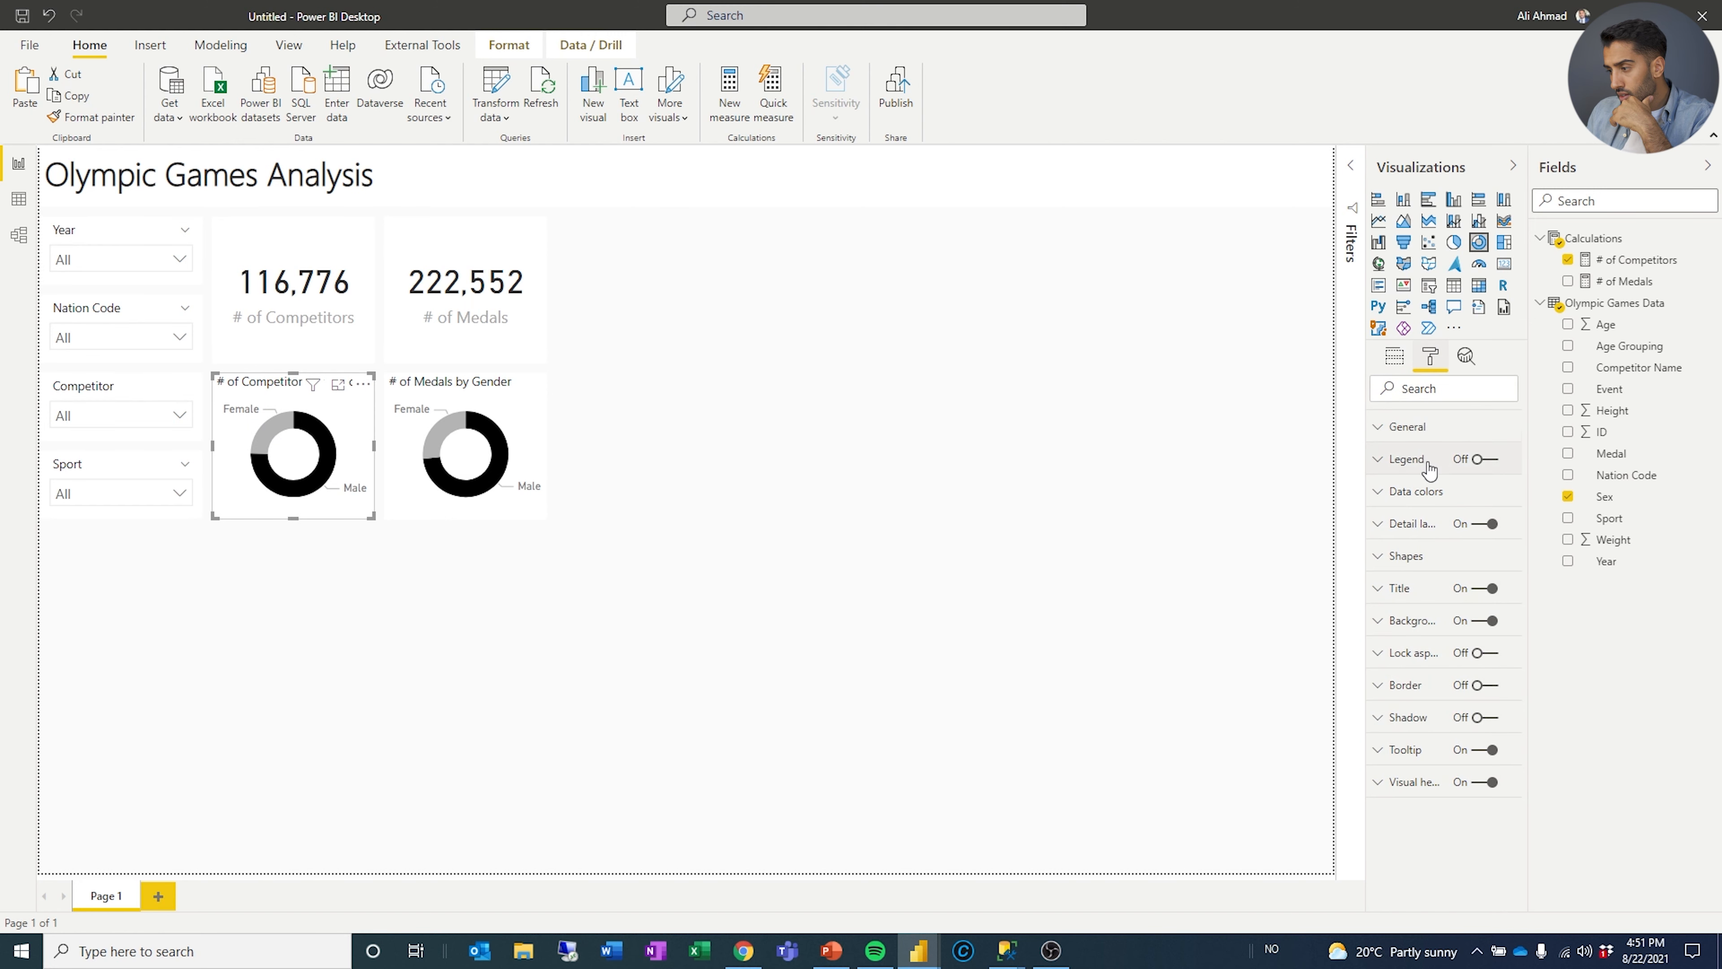
click(1414, 525)
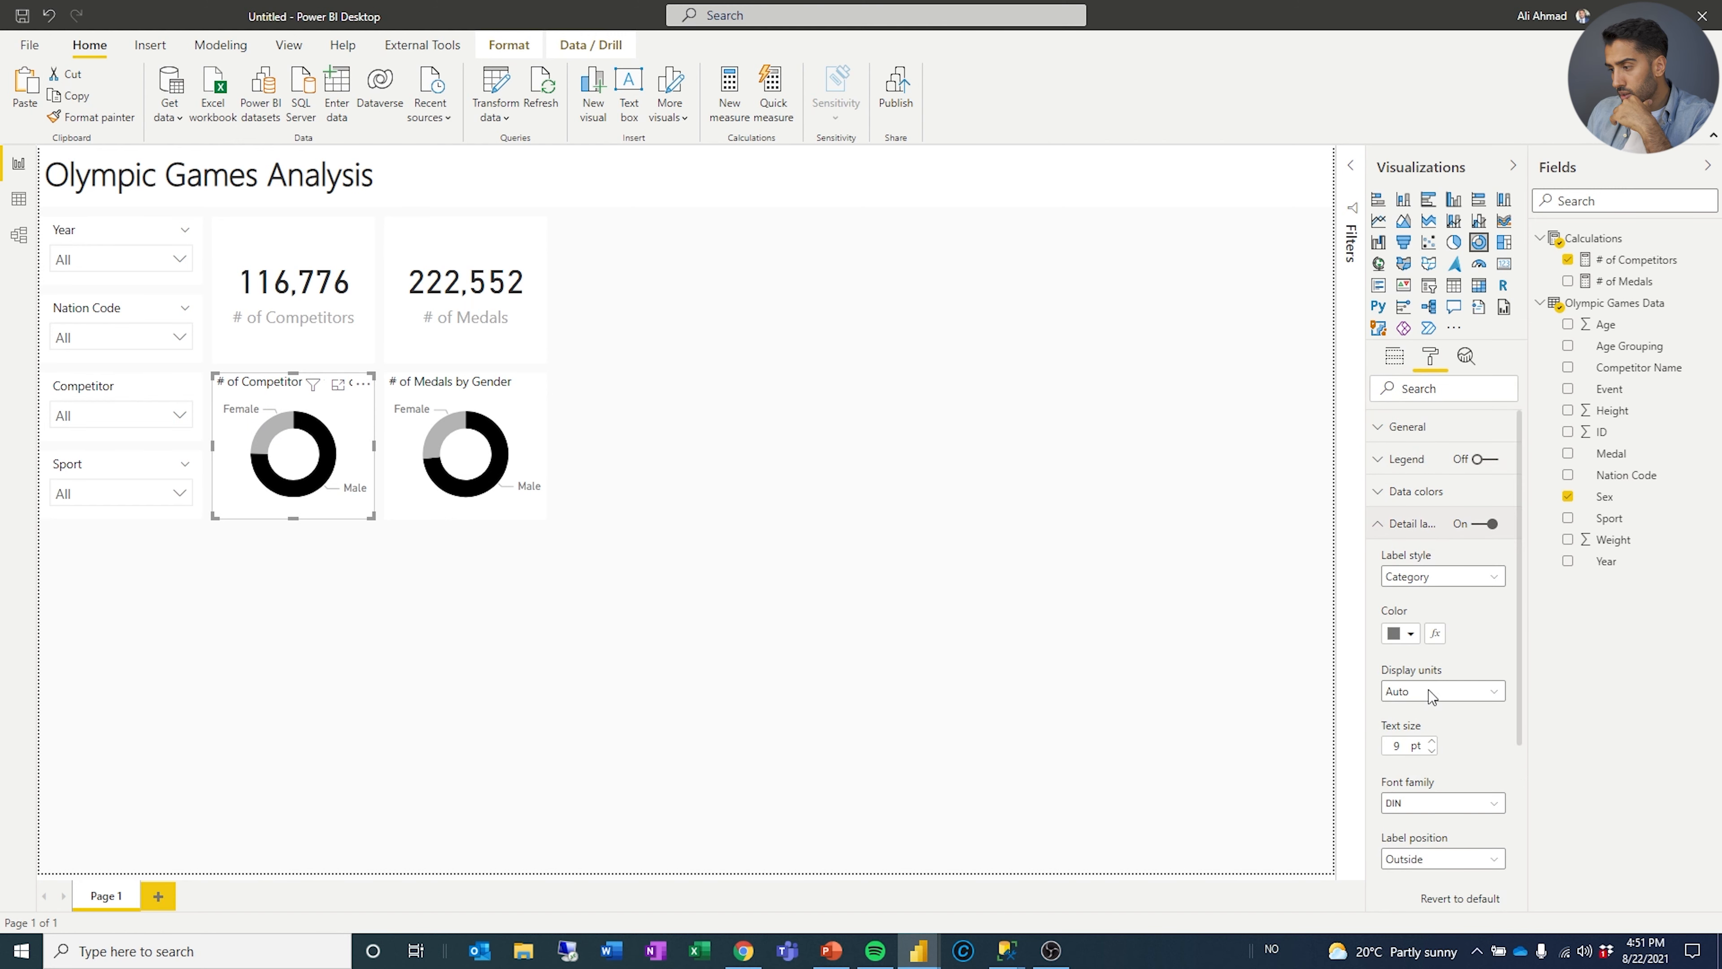
click(1431, 751)
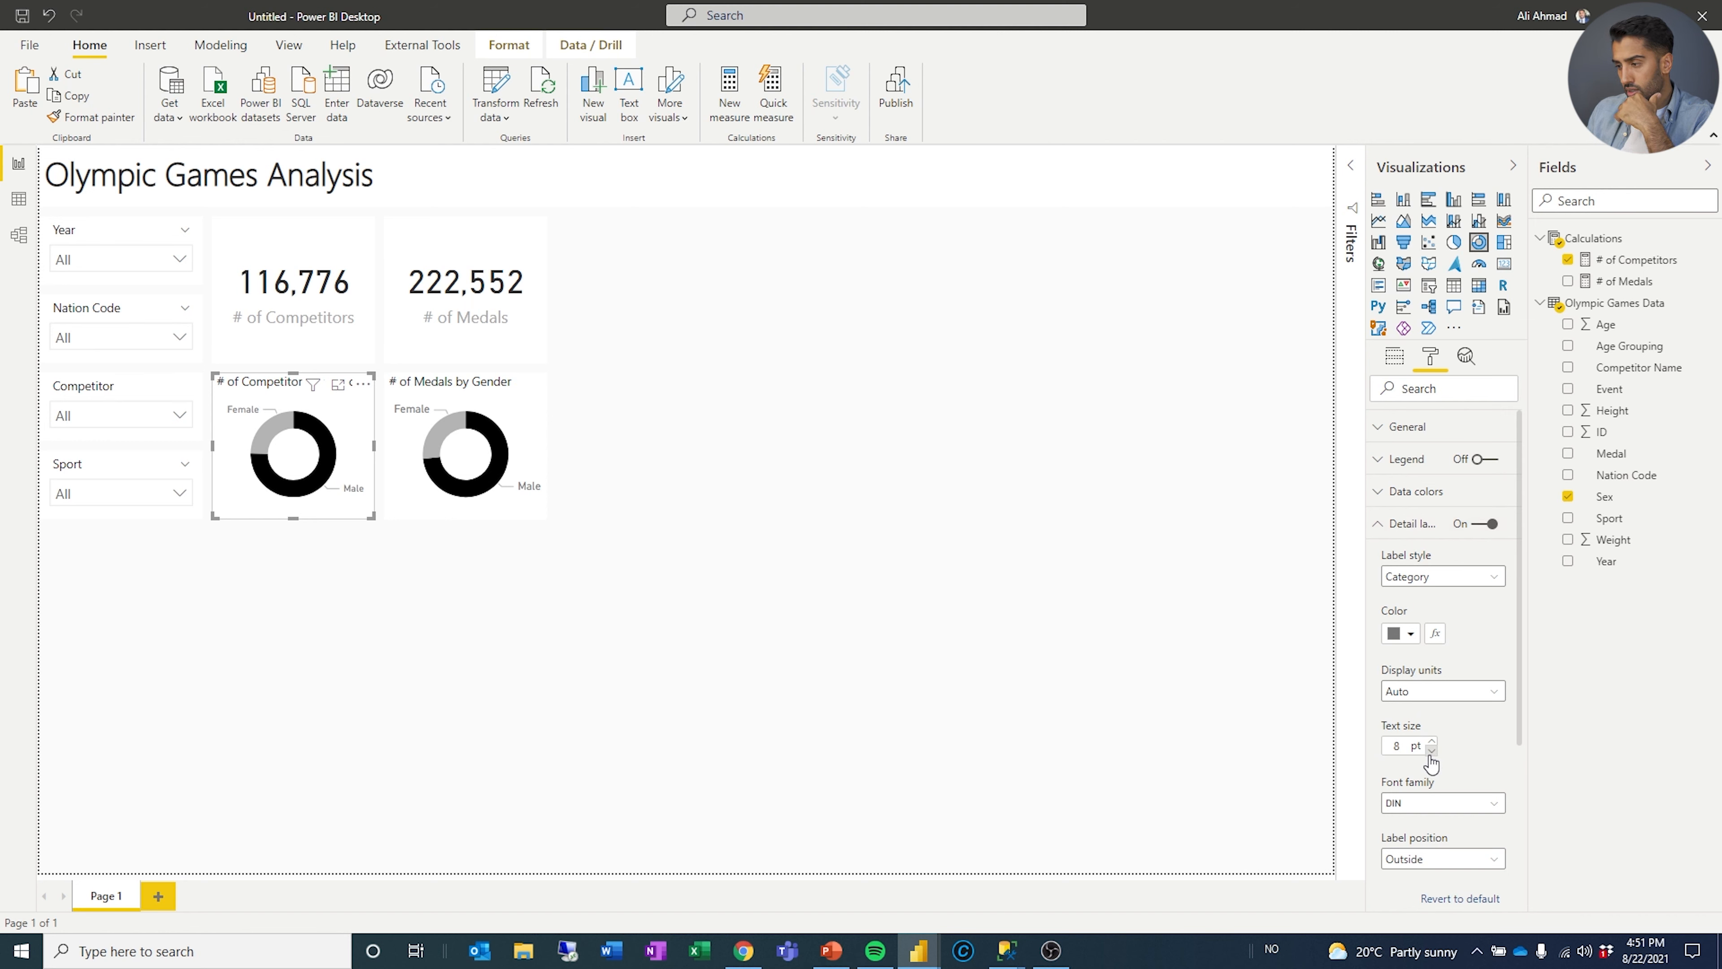
scroll(1458, 679, down, 3)
scroll(1461, 651, up, 3)
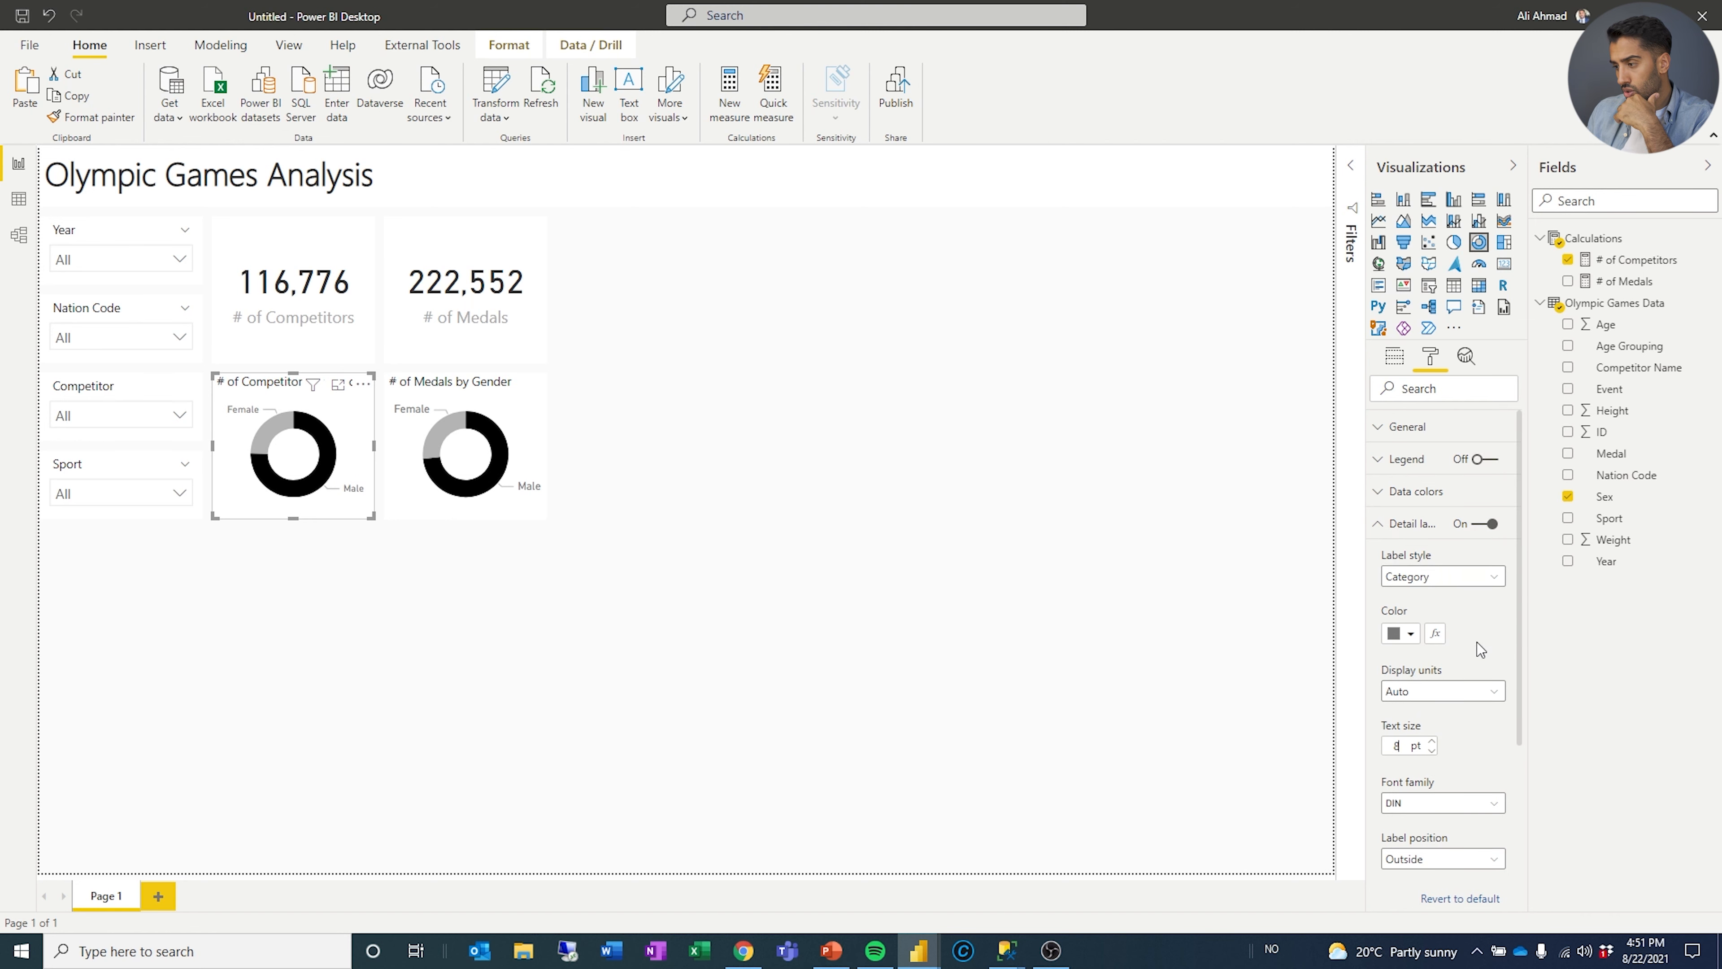
click(1434, 578)
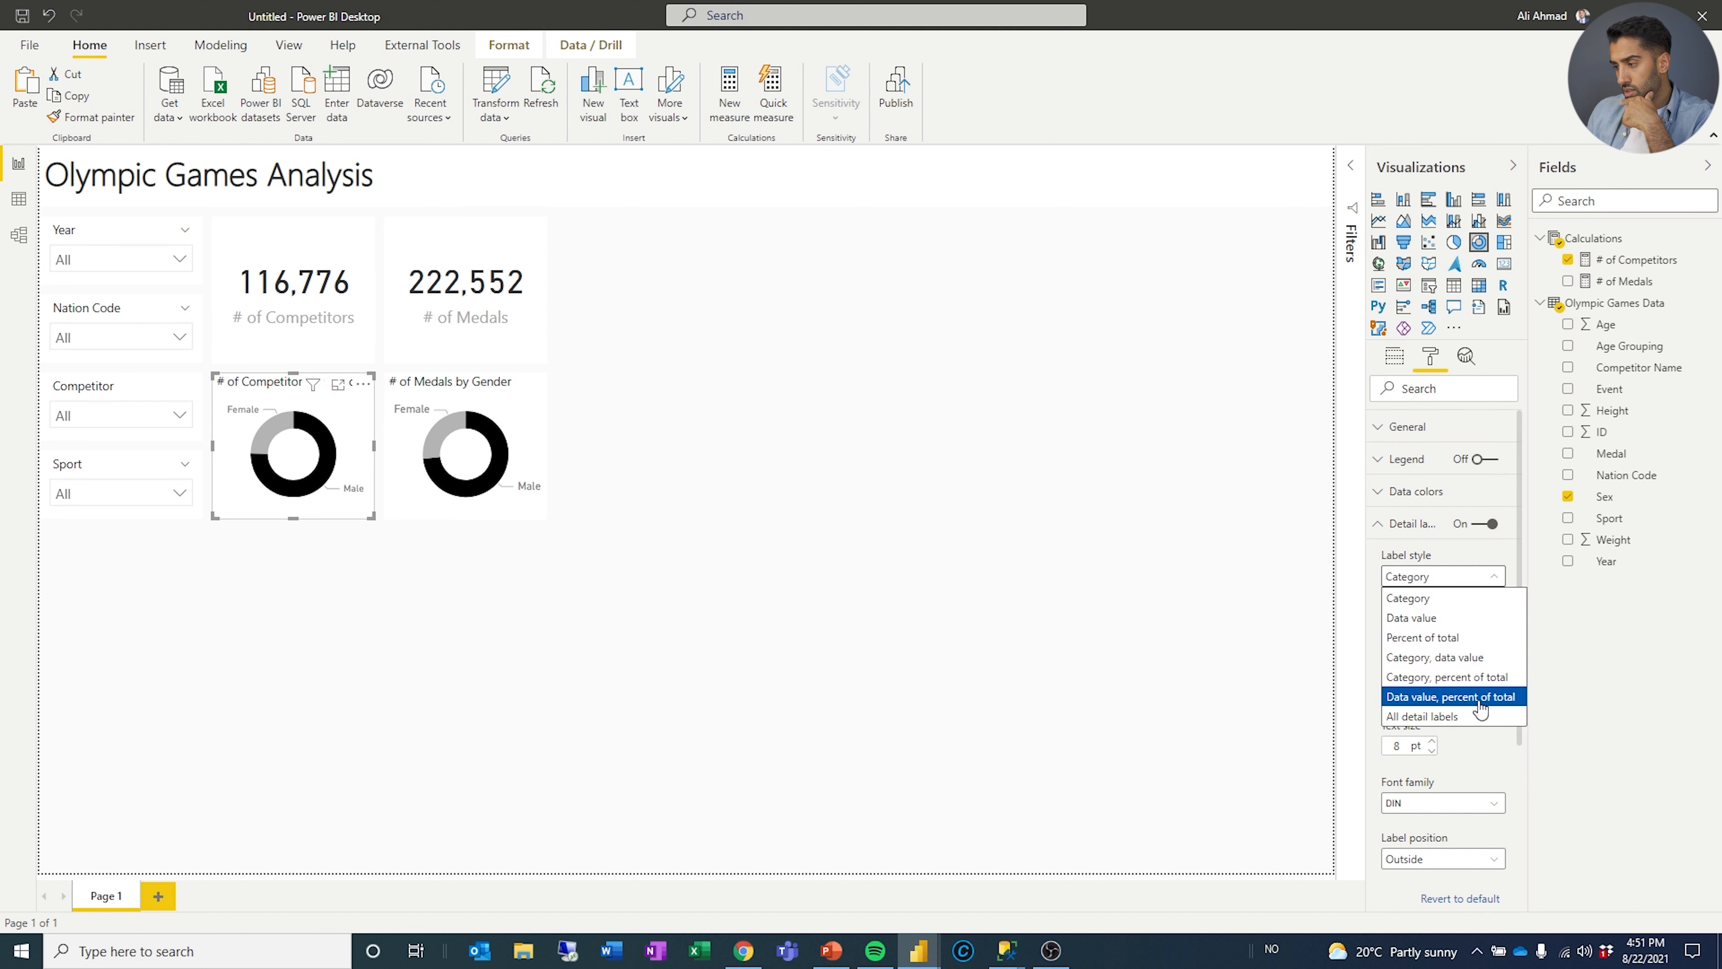
click(1472, 677)
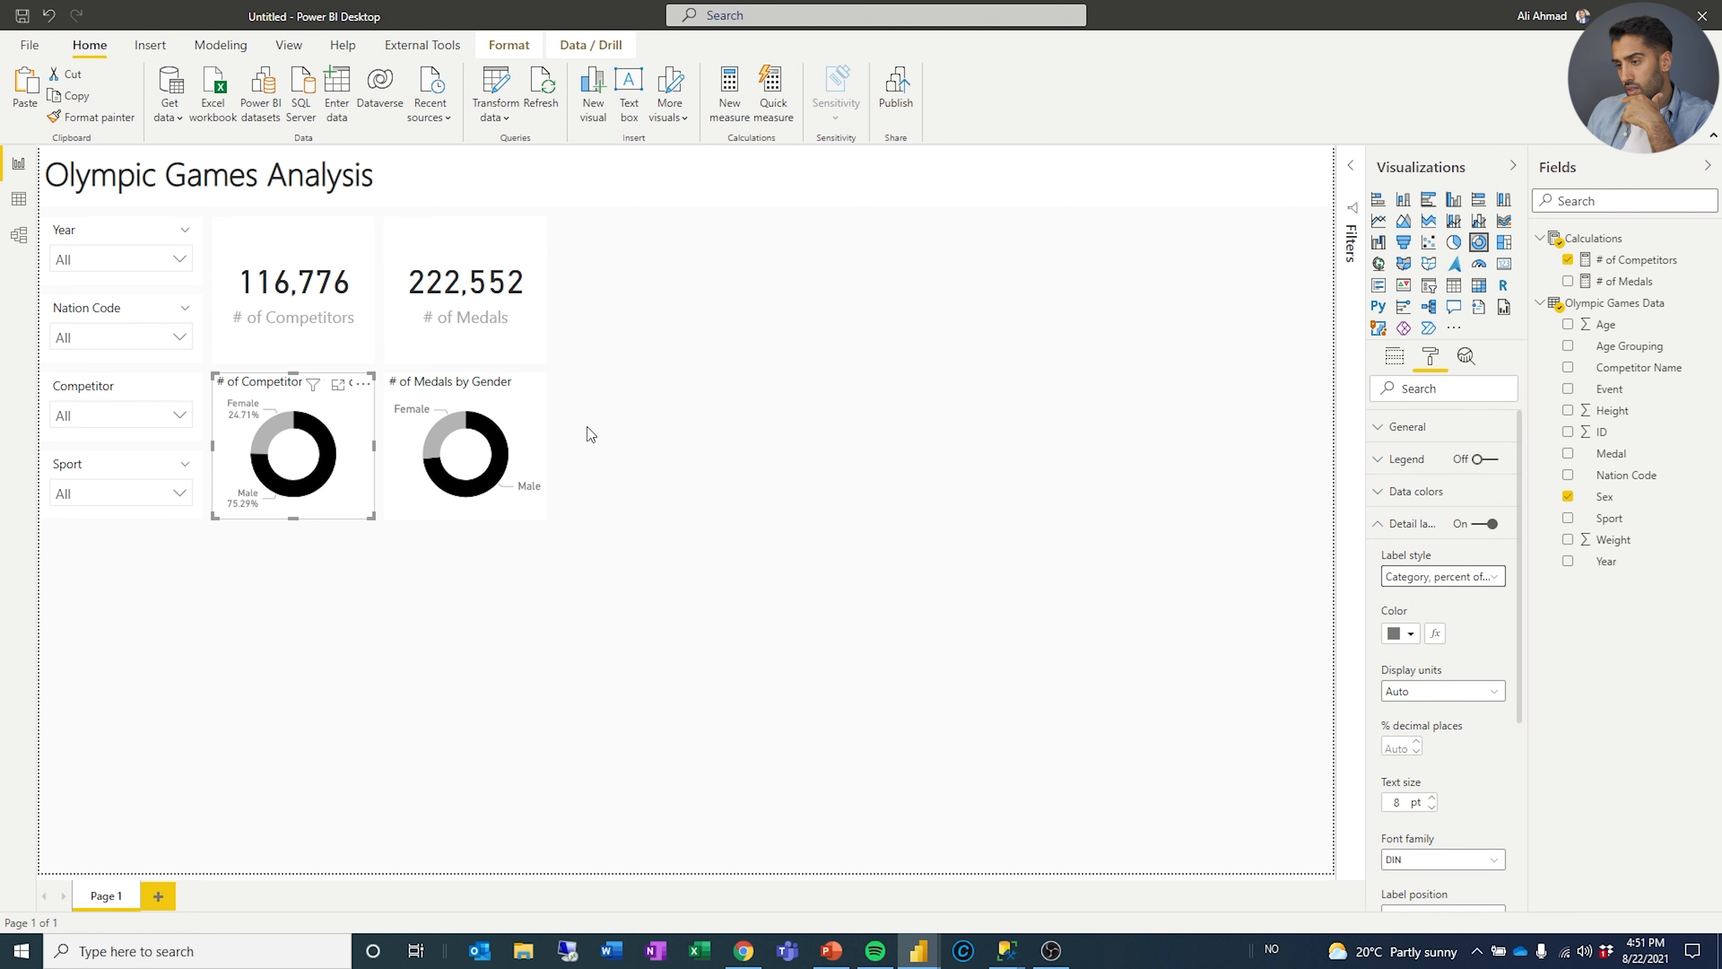
Give the medals donut chart's detail labels the Category, percent of total style and 8 pt text.
click(445, 397)
click(1478, 575)
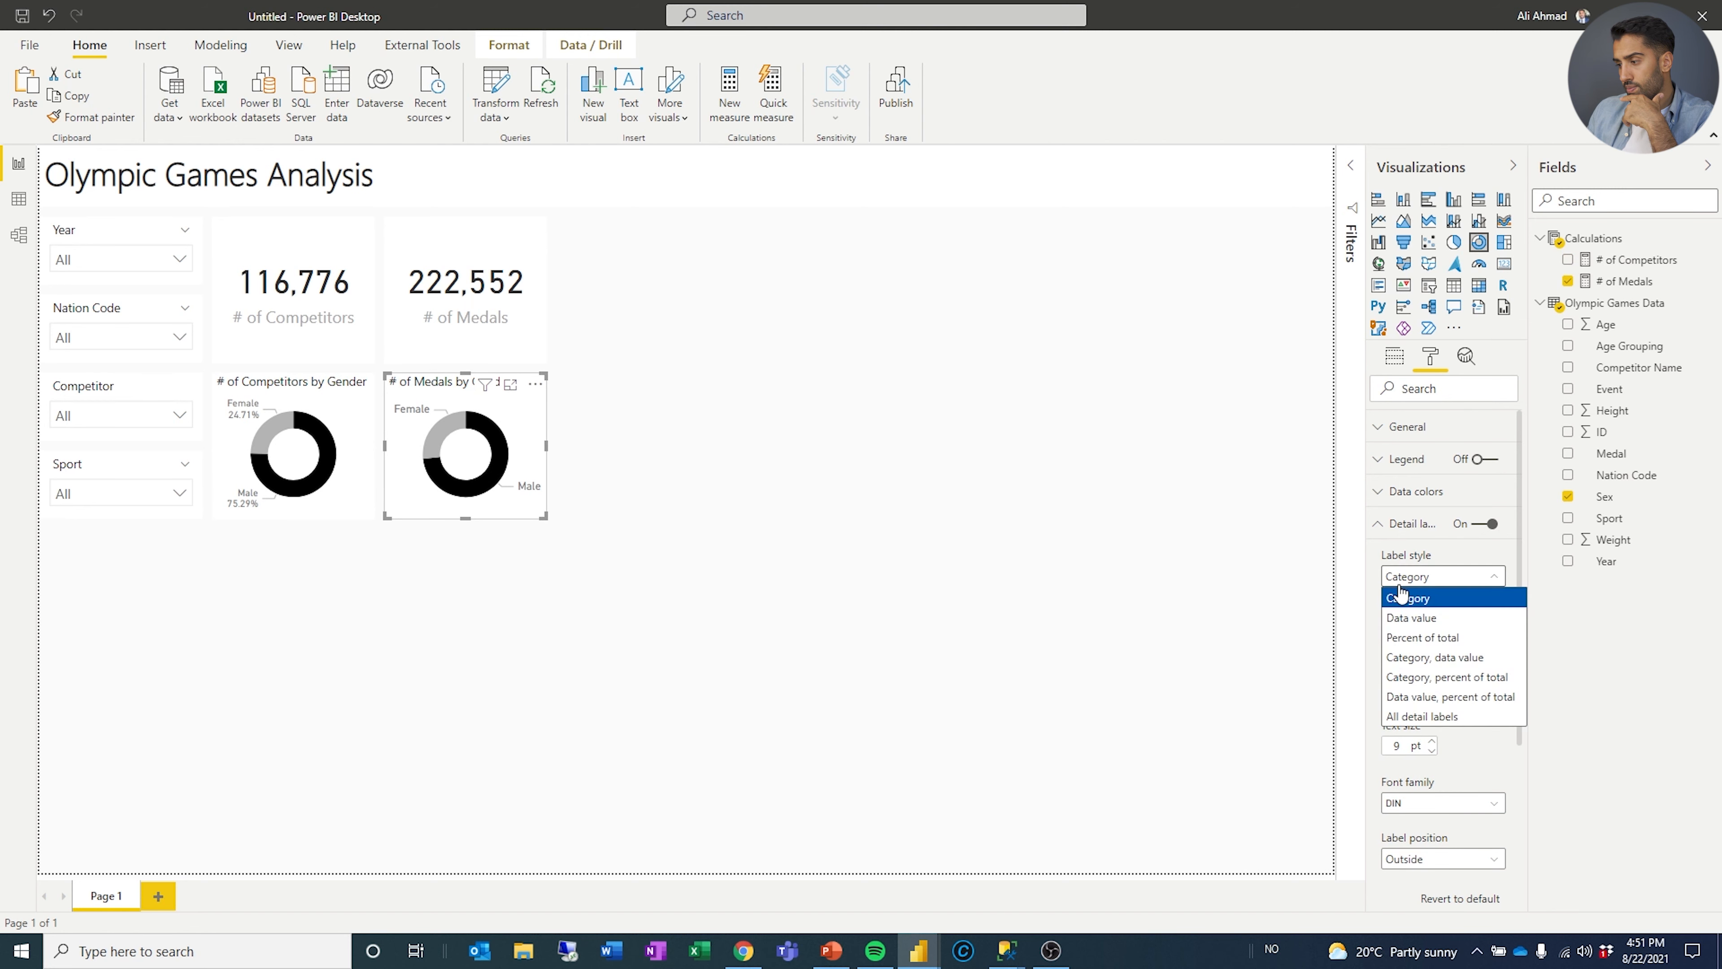
click(1447, 677)
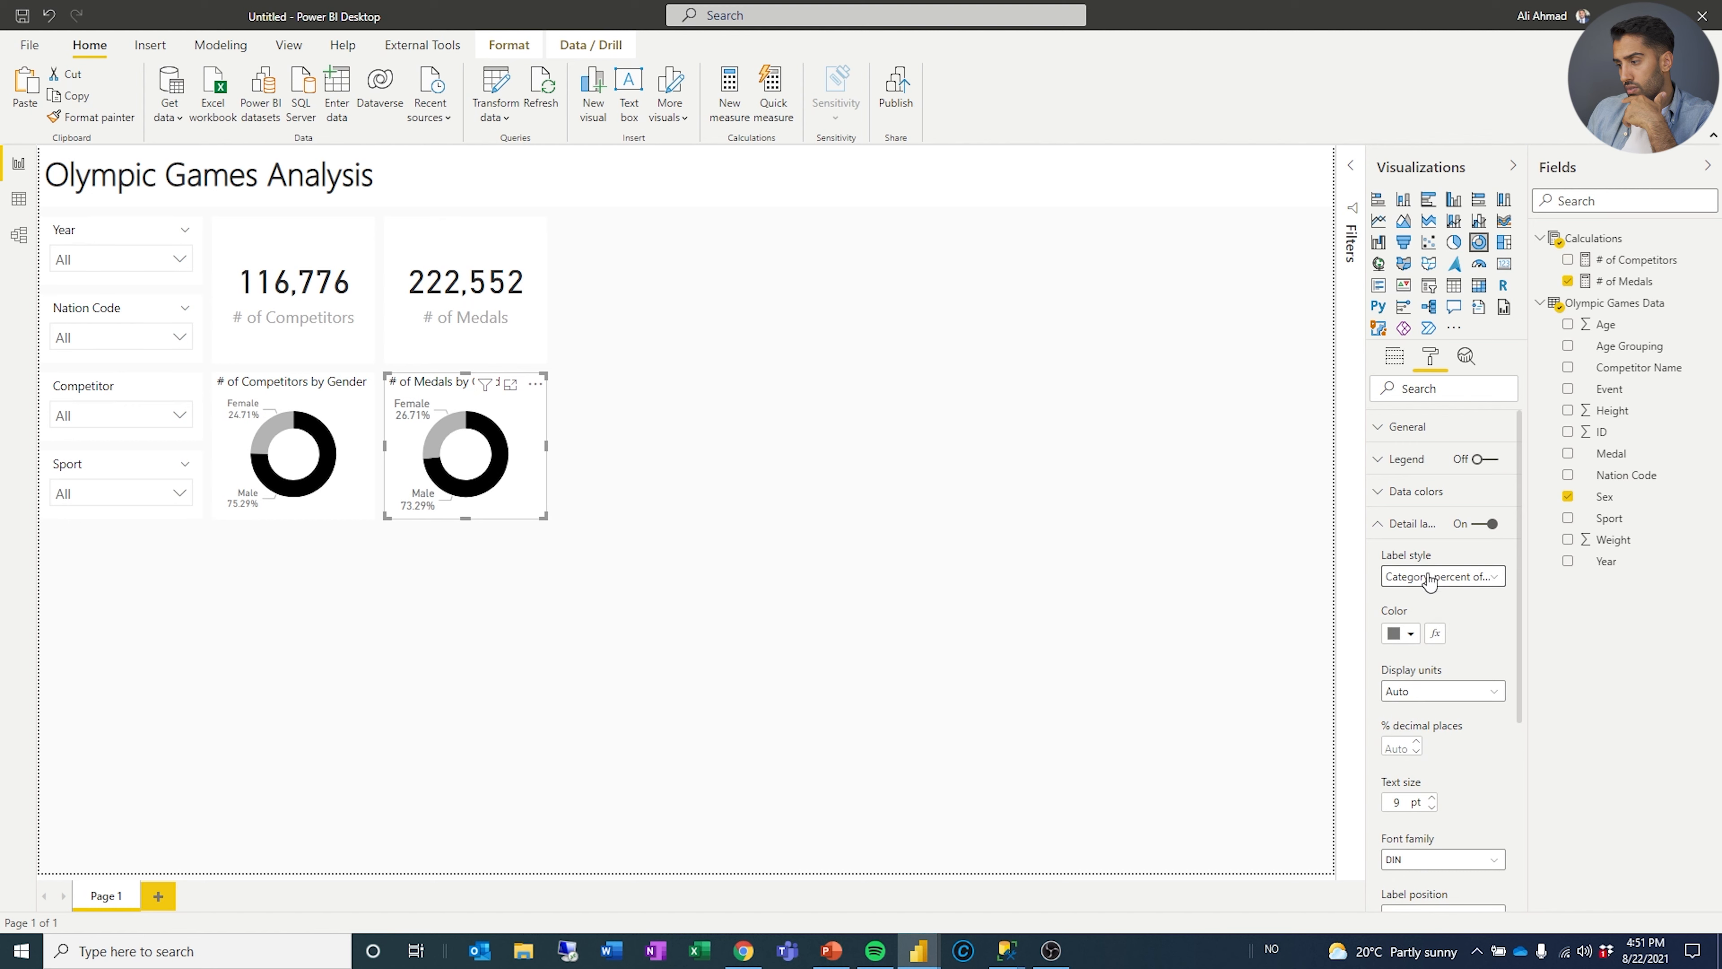
click(1431, 807)
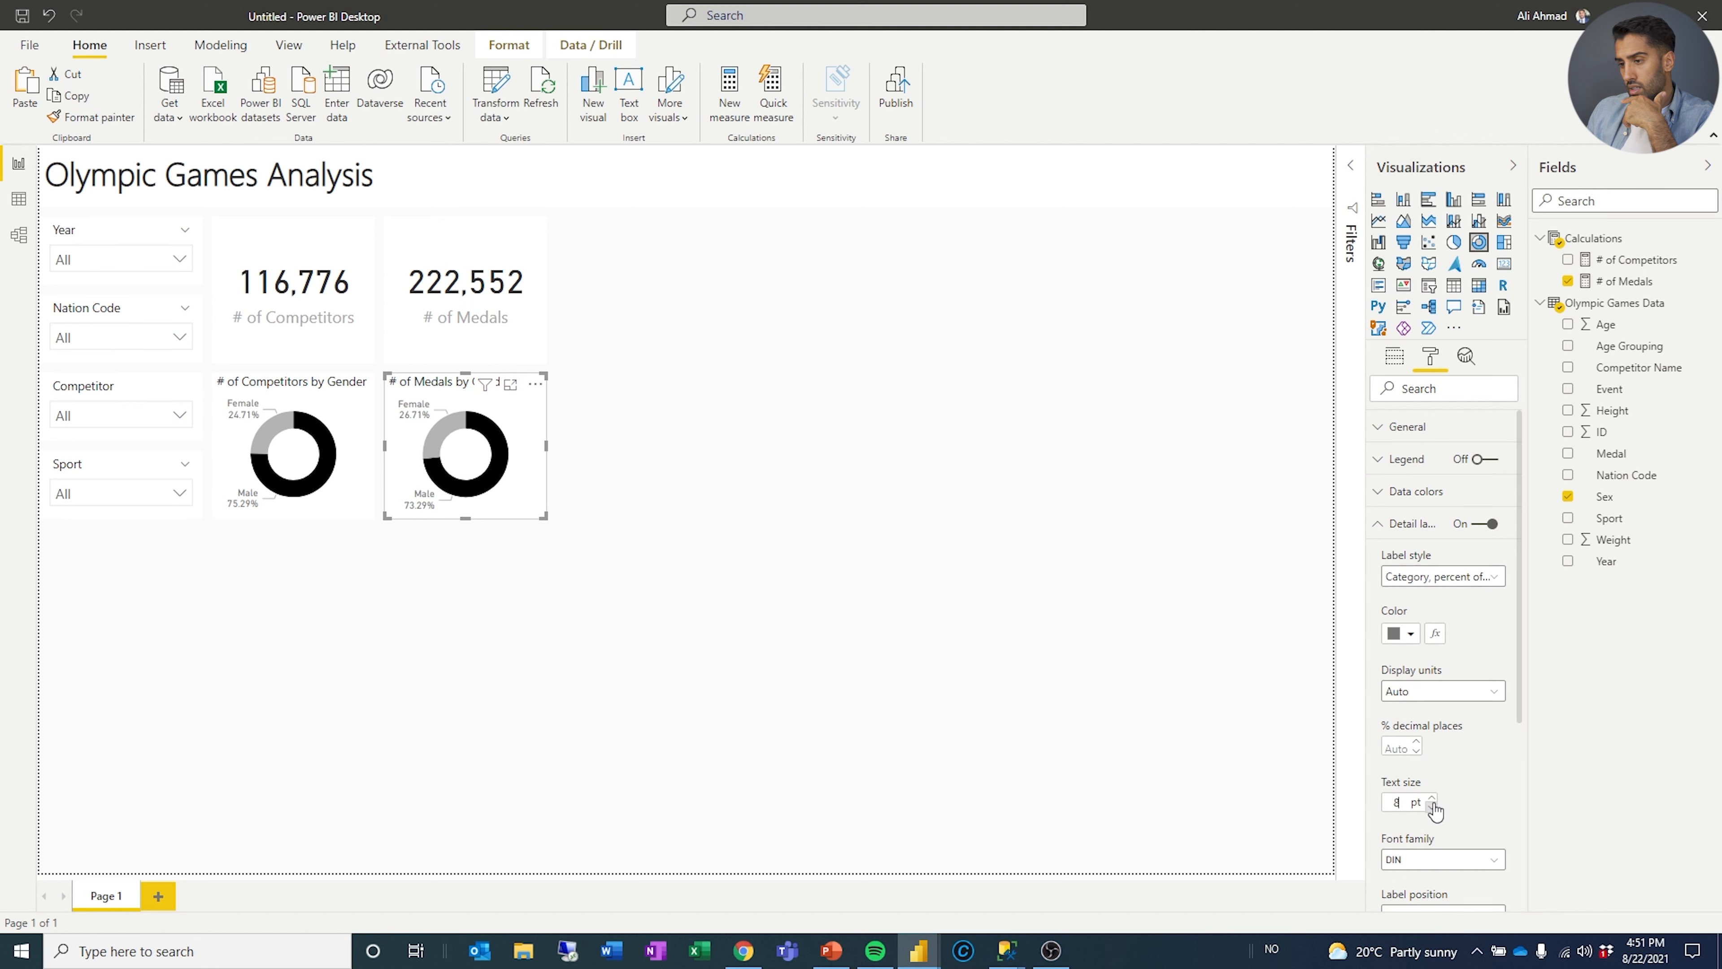
click(740, 539)
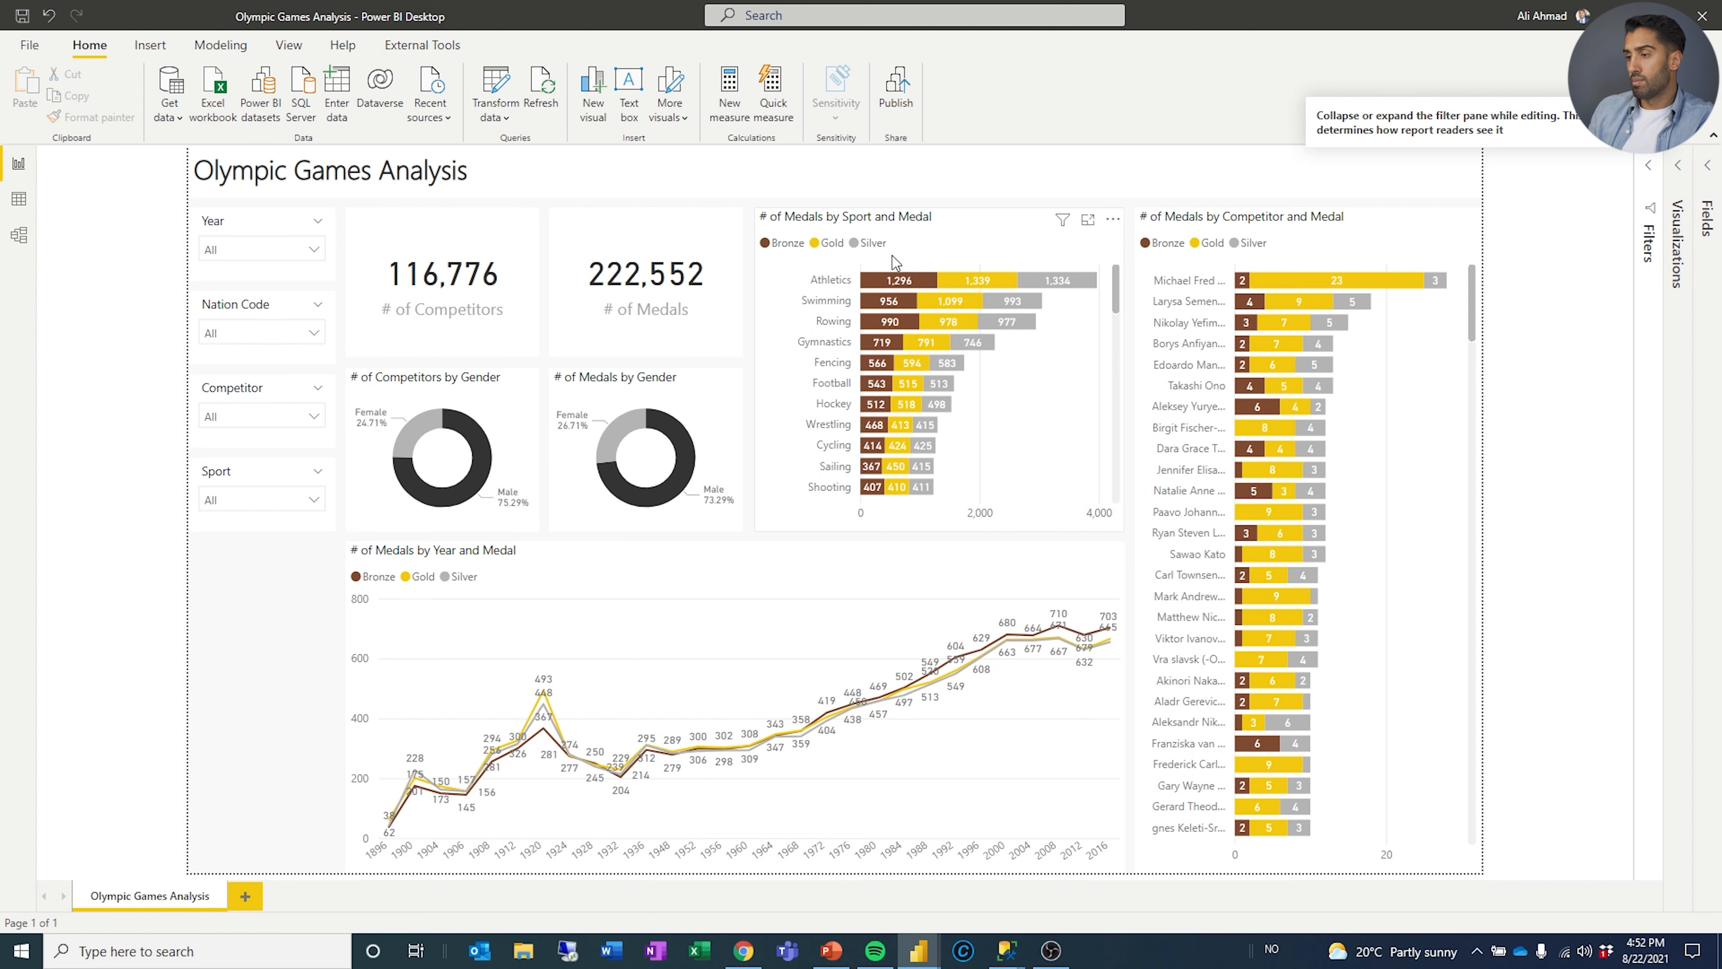
Return to the untitled report and add a 100% stacked bar chart beside the cards, spanning the card and donut rows.
mouse_move(922, 950)
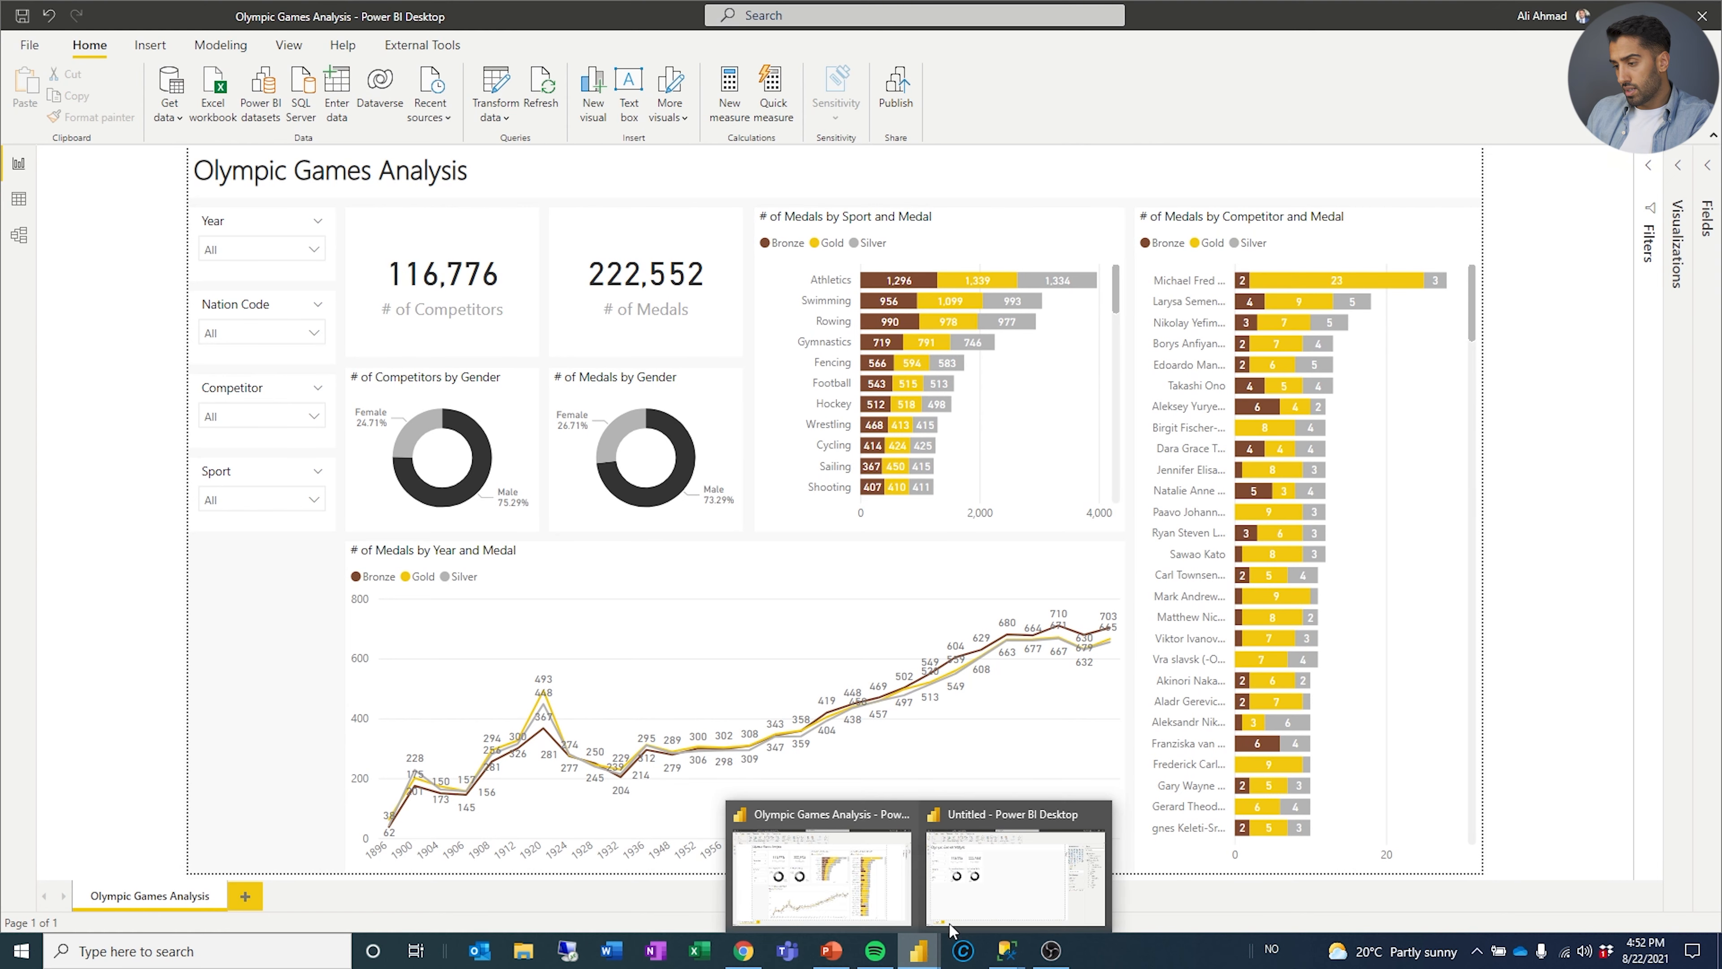
click(980, 904)
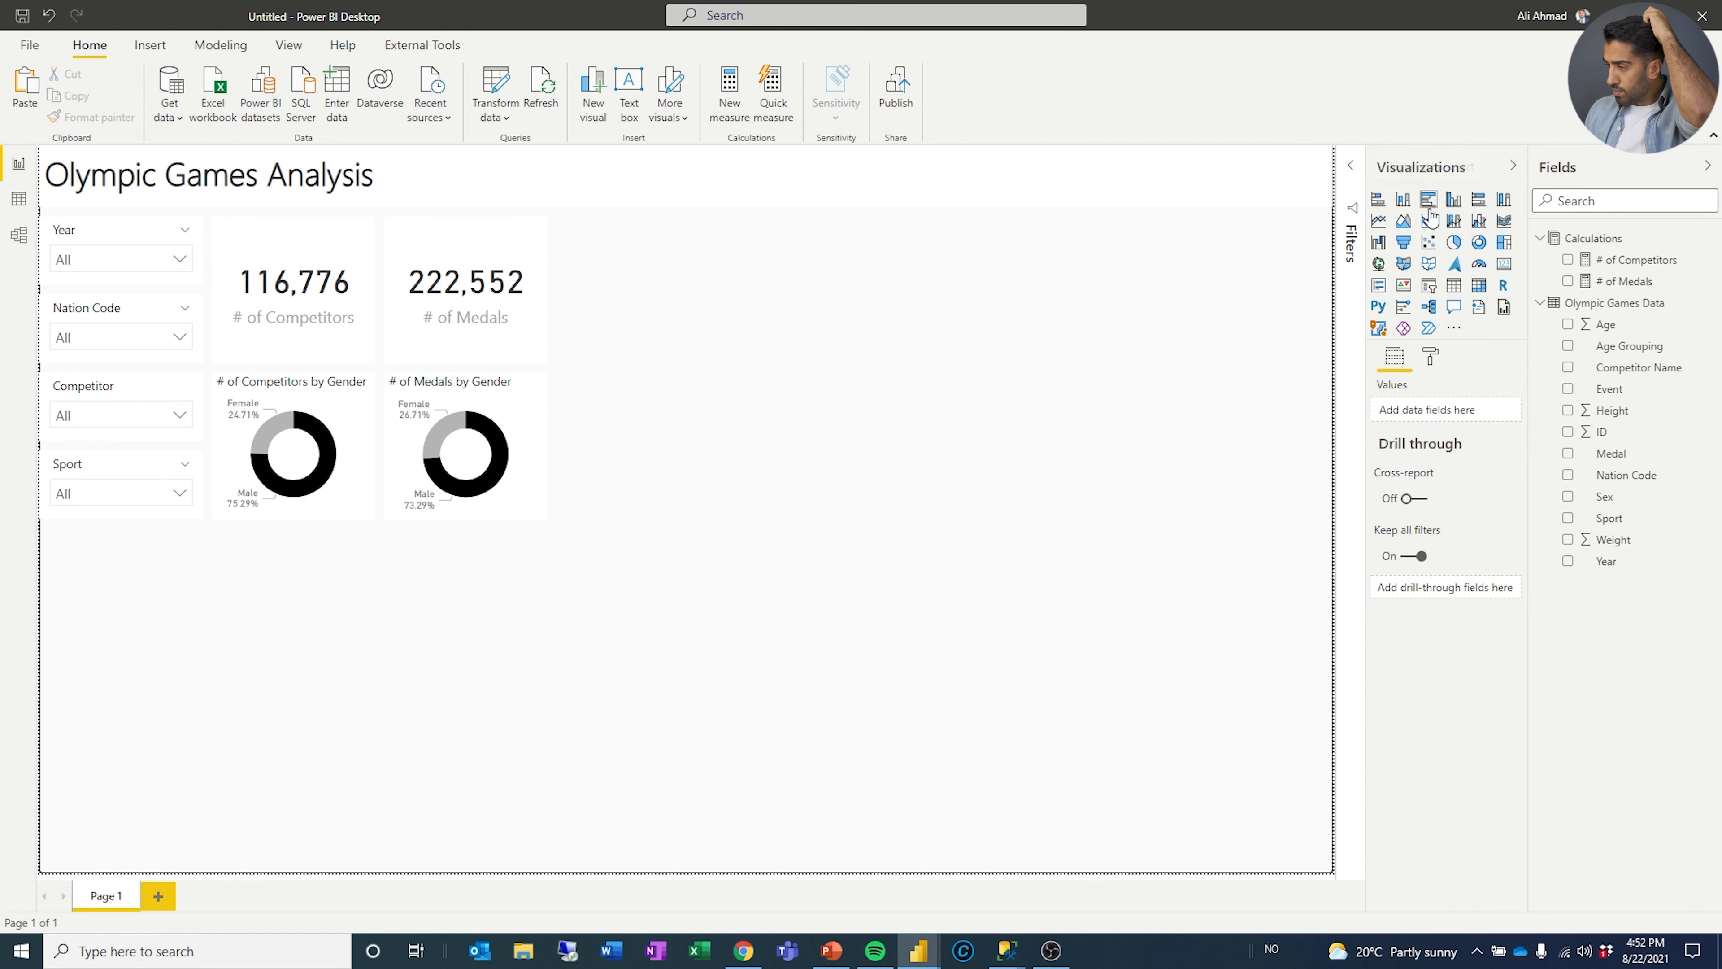
click(1480, 203)
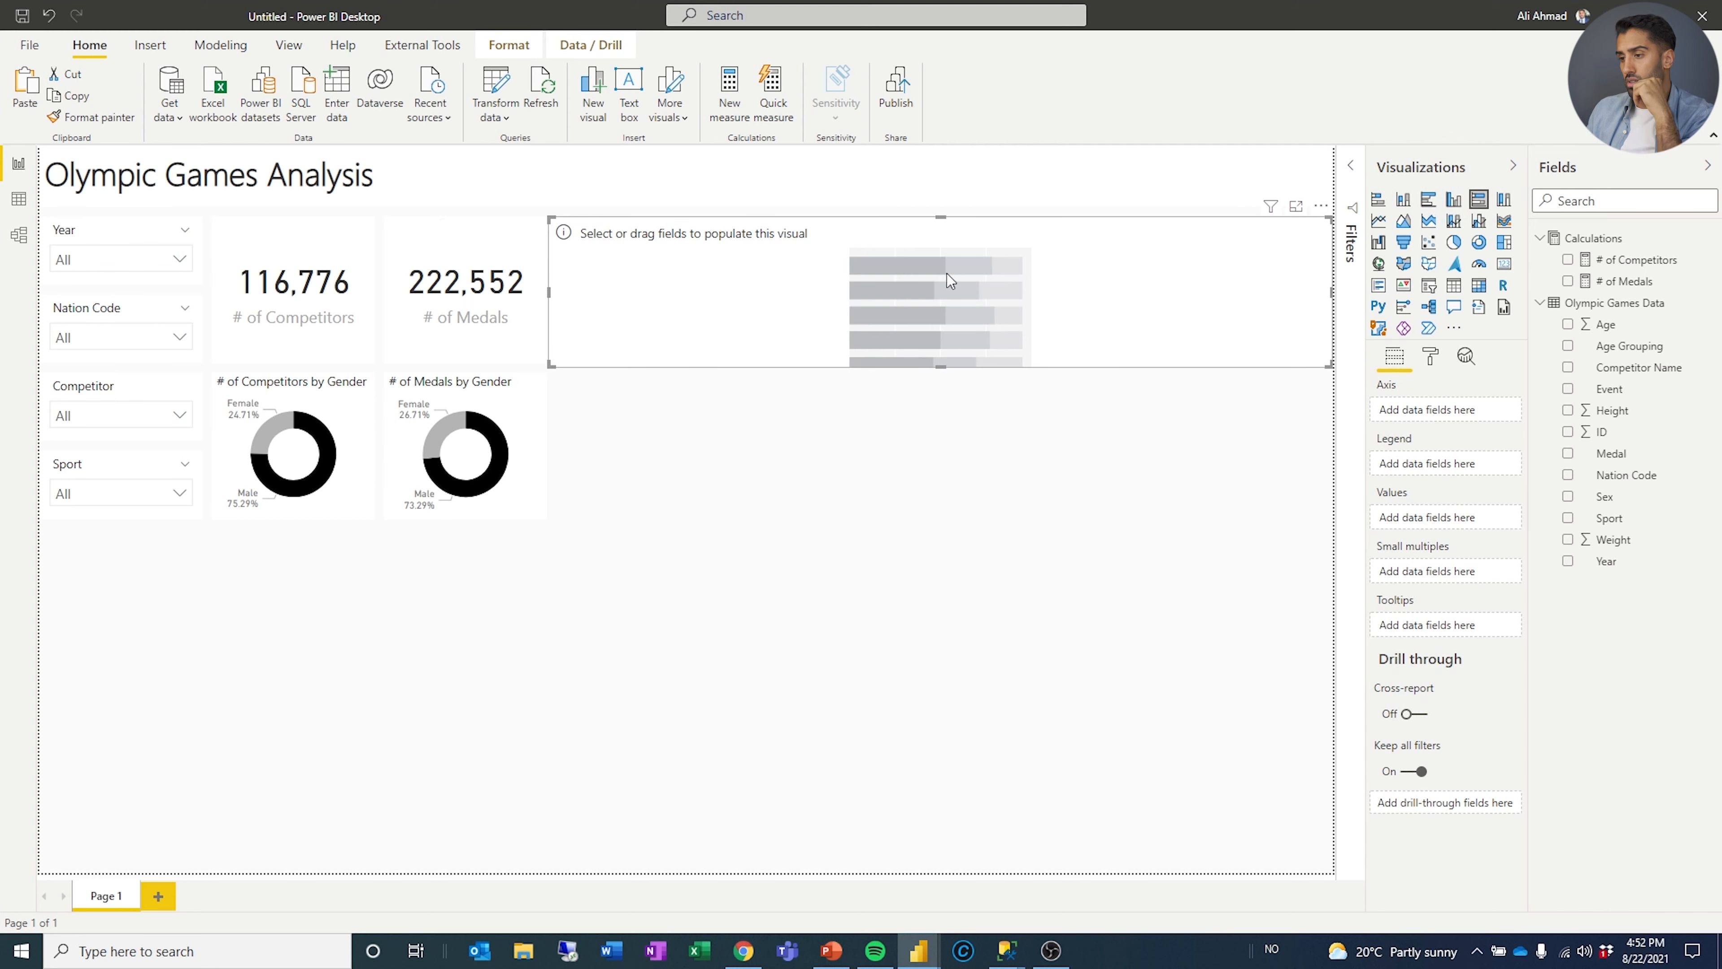
drag(1330, 287, 772, 310)
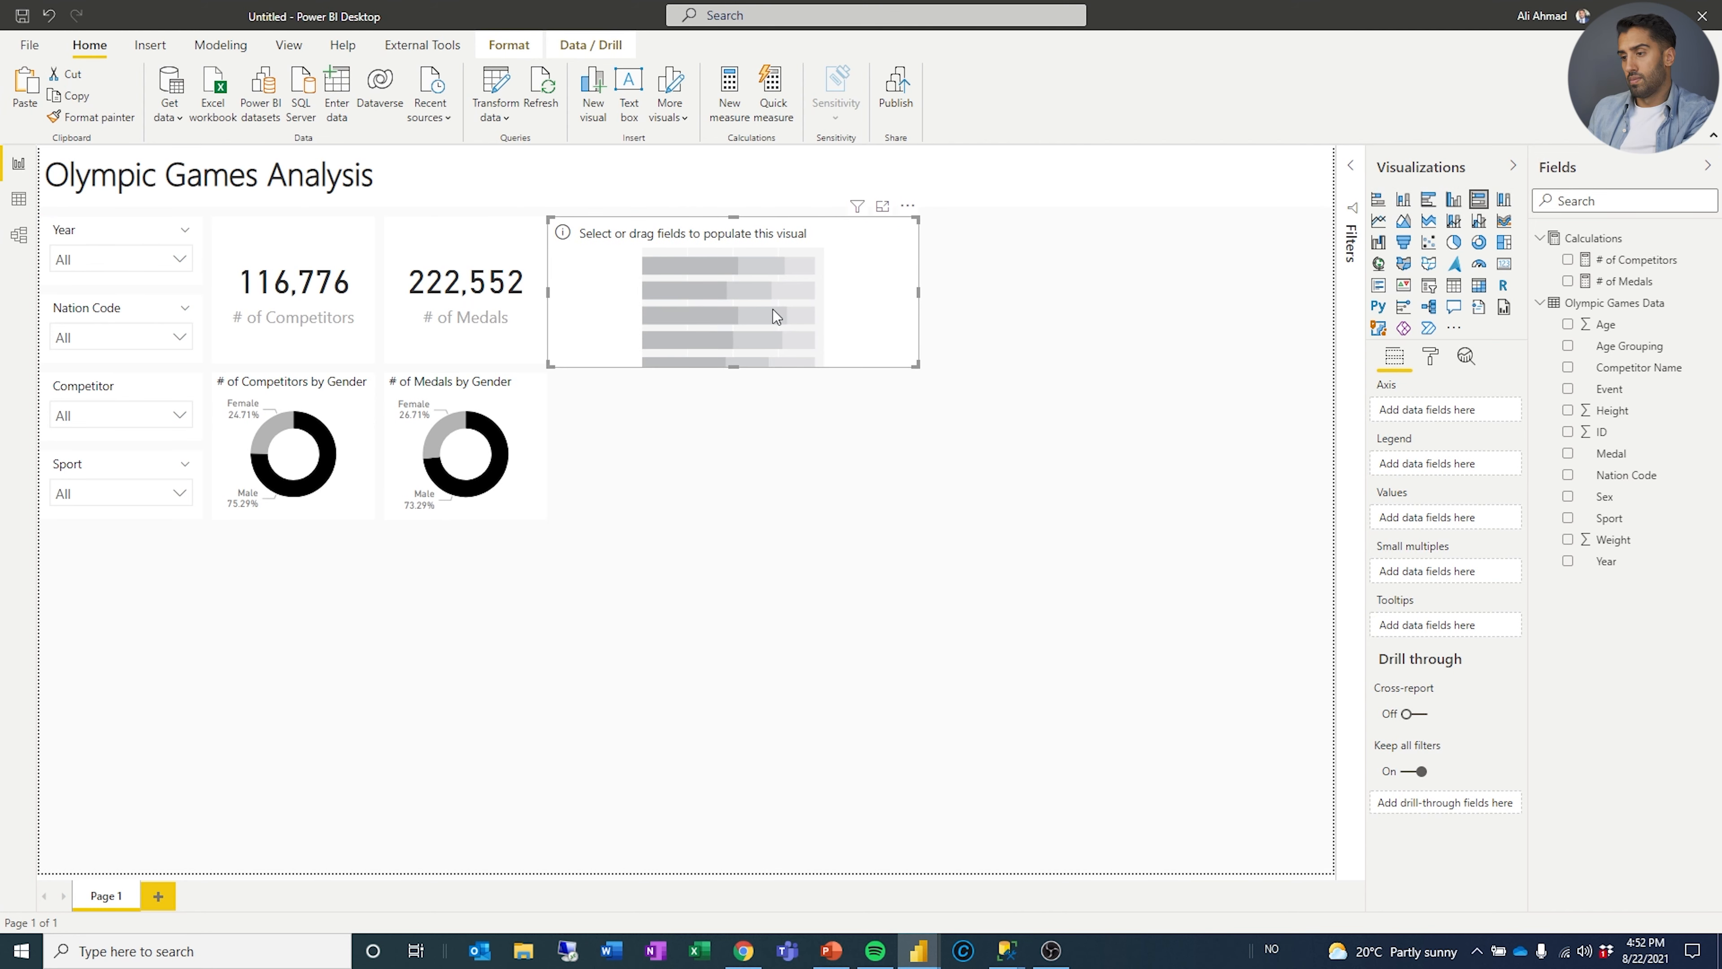
drag(745, 367, 767, 517)
Plot # of Medals by Sport with Medal as the legend, converting the visual to a stacked bar chart.
drag(1611, 520, 1469, 416)
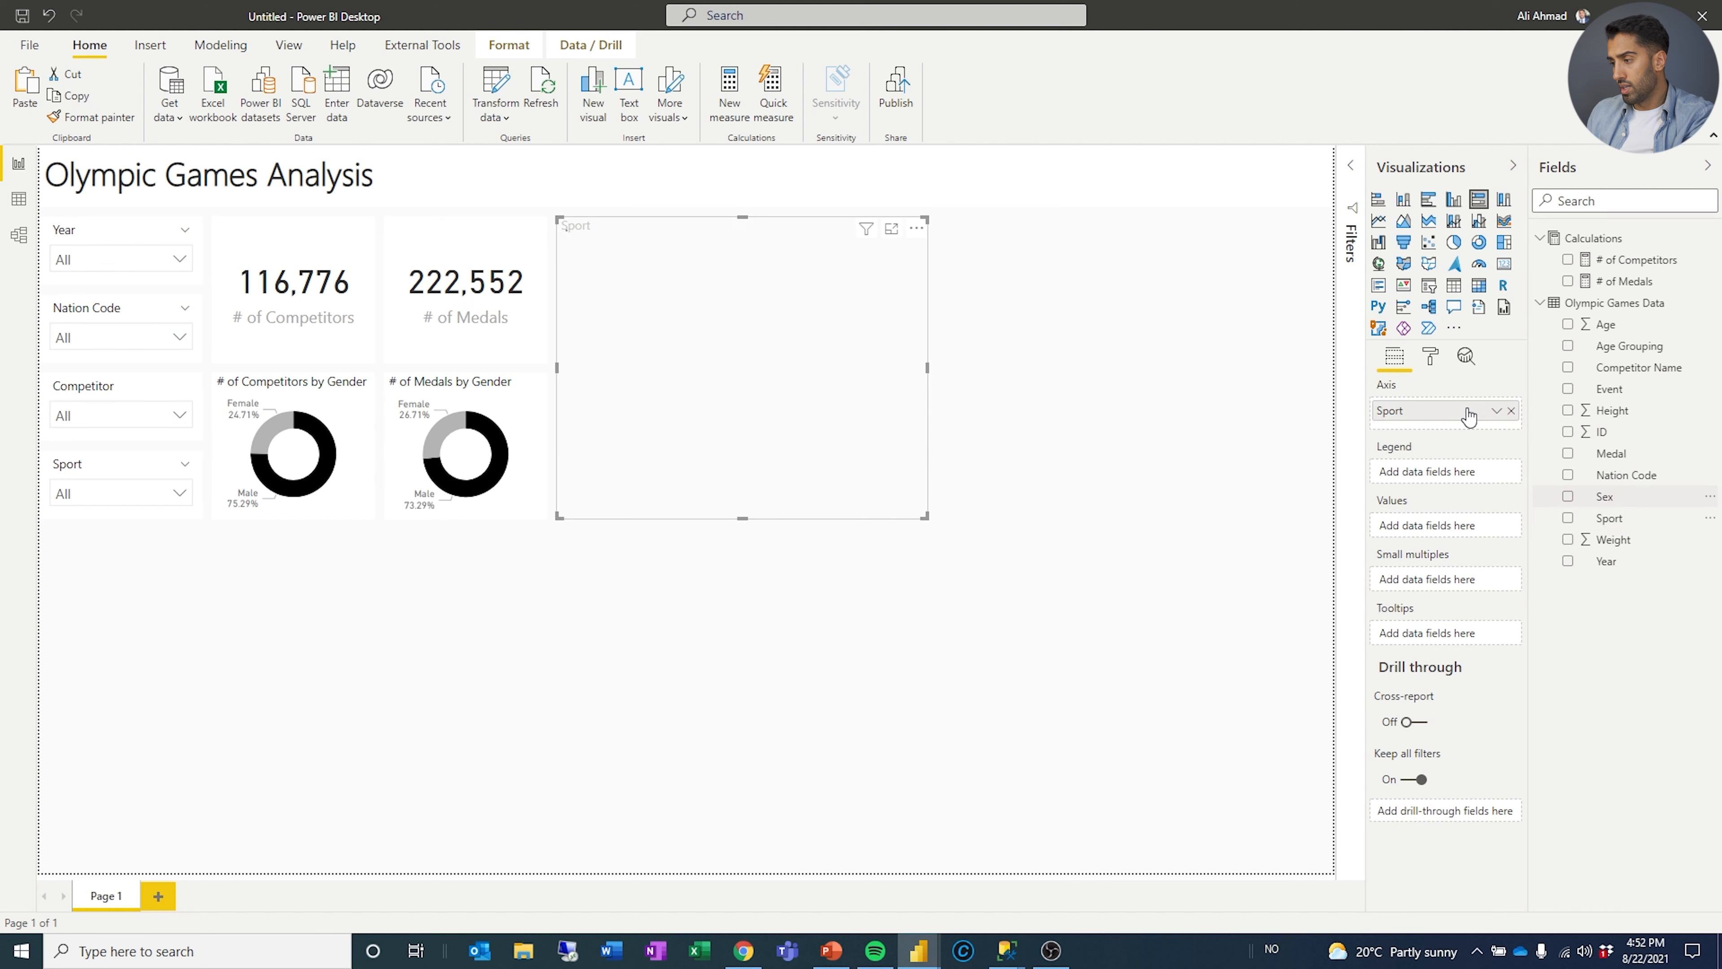
click(1567, 280)
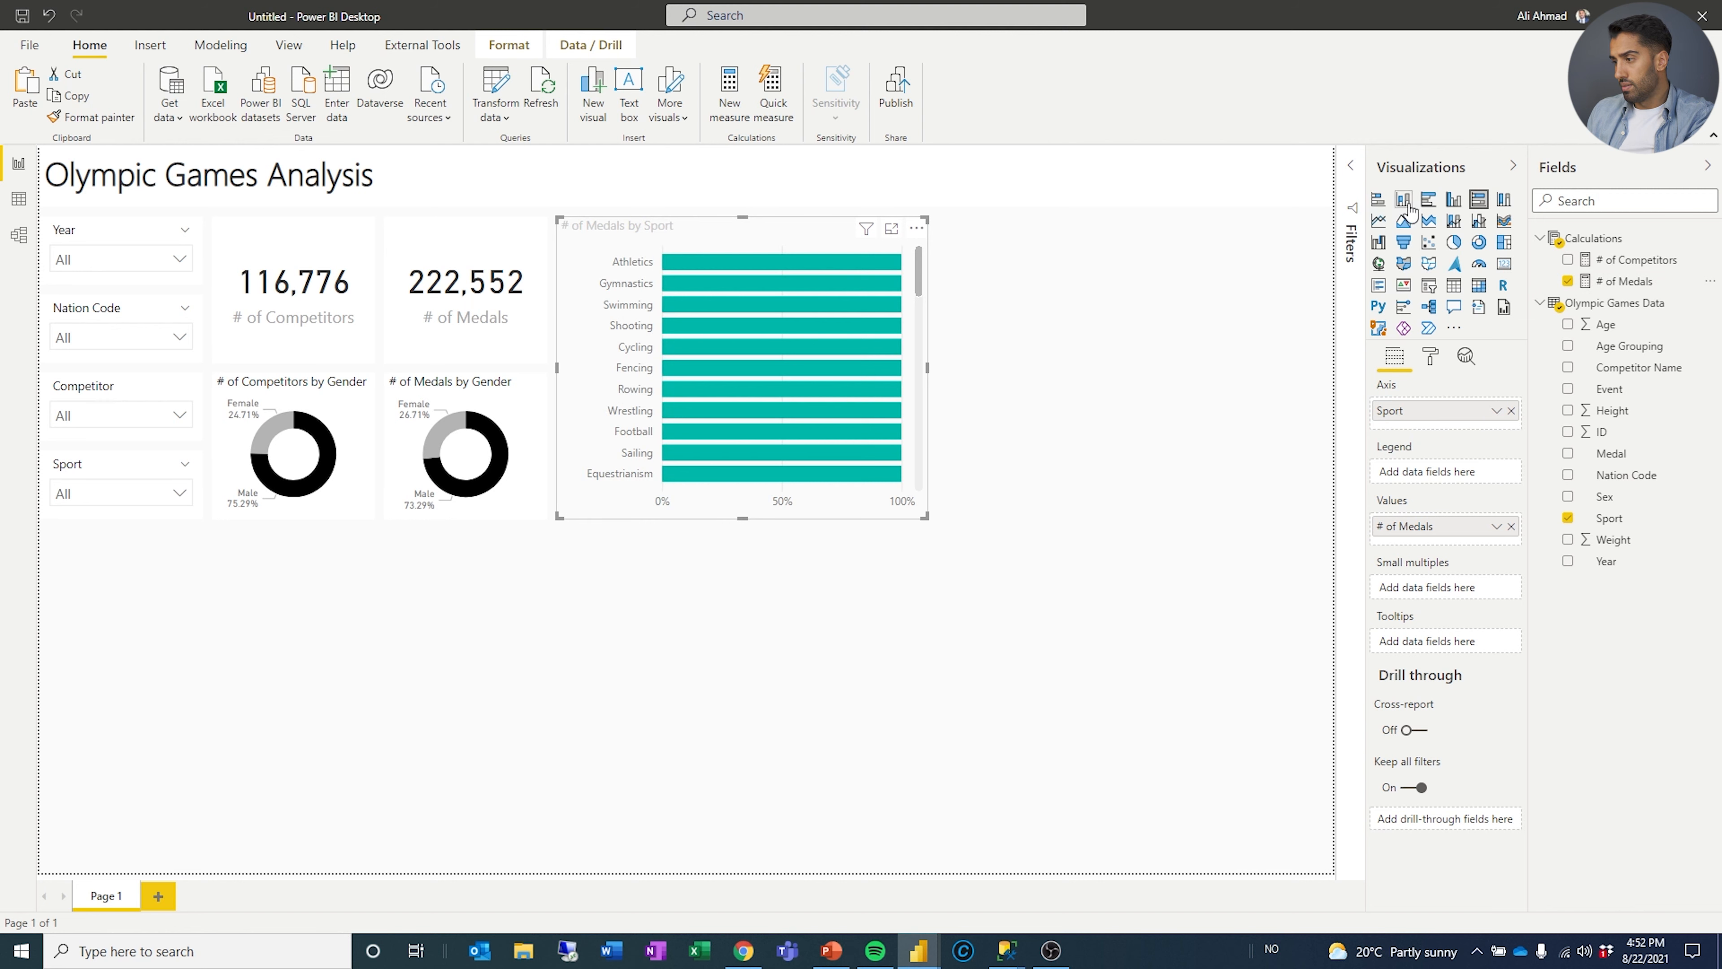
click(1381, 203)
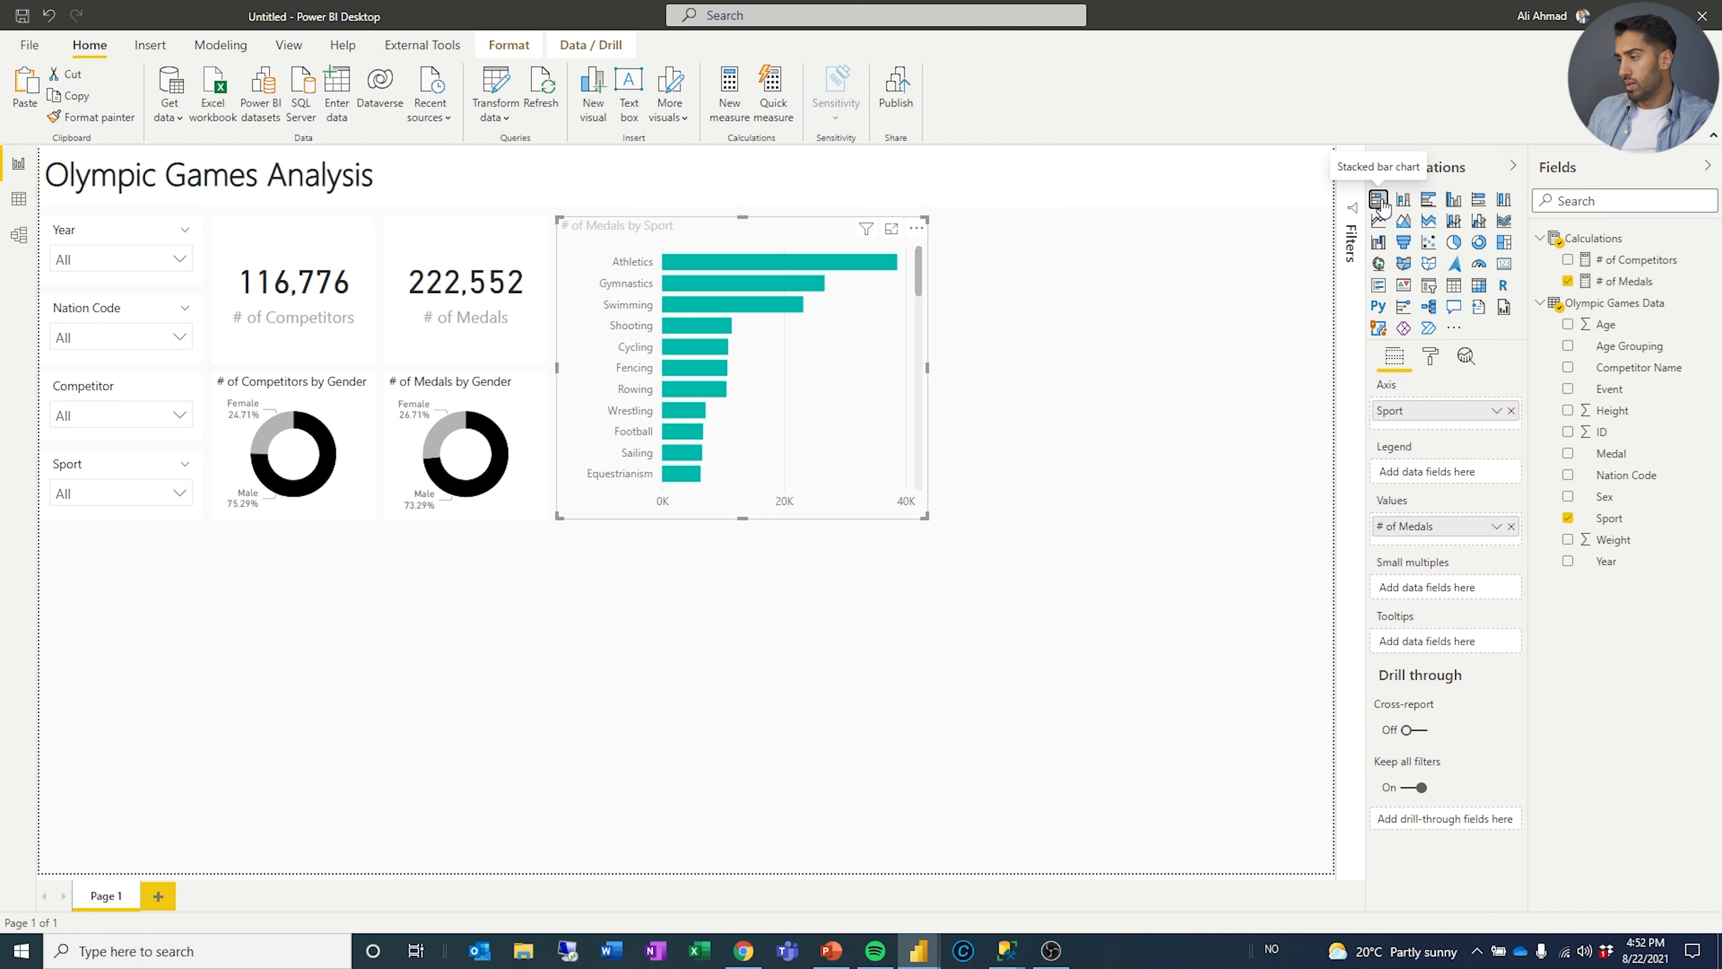
drag(1612, 455, 1458, 473)
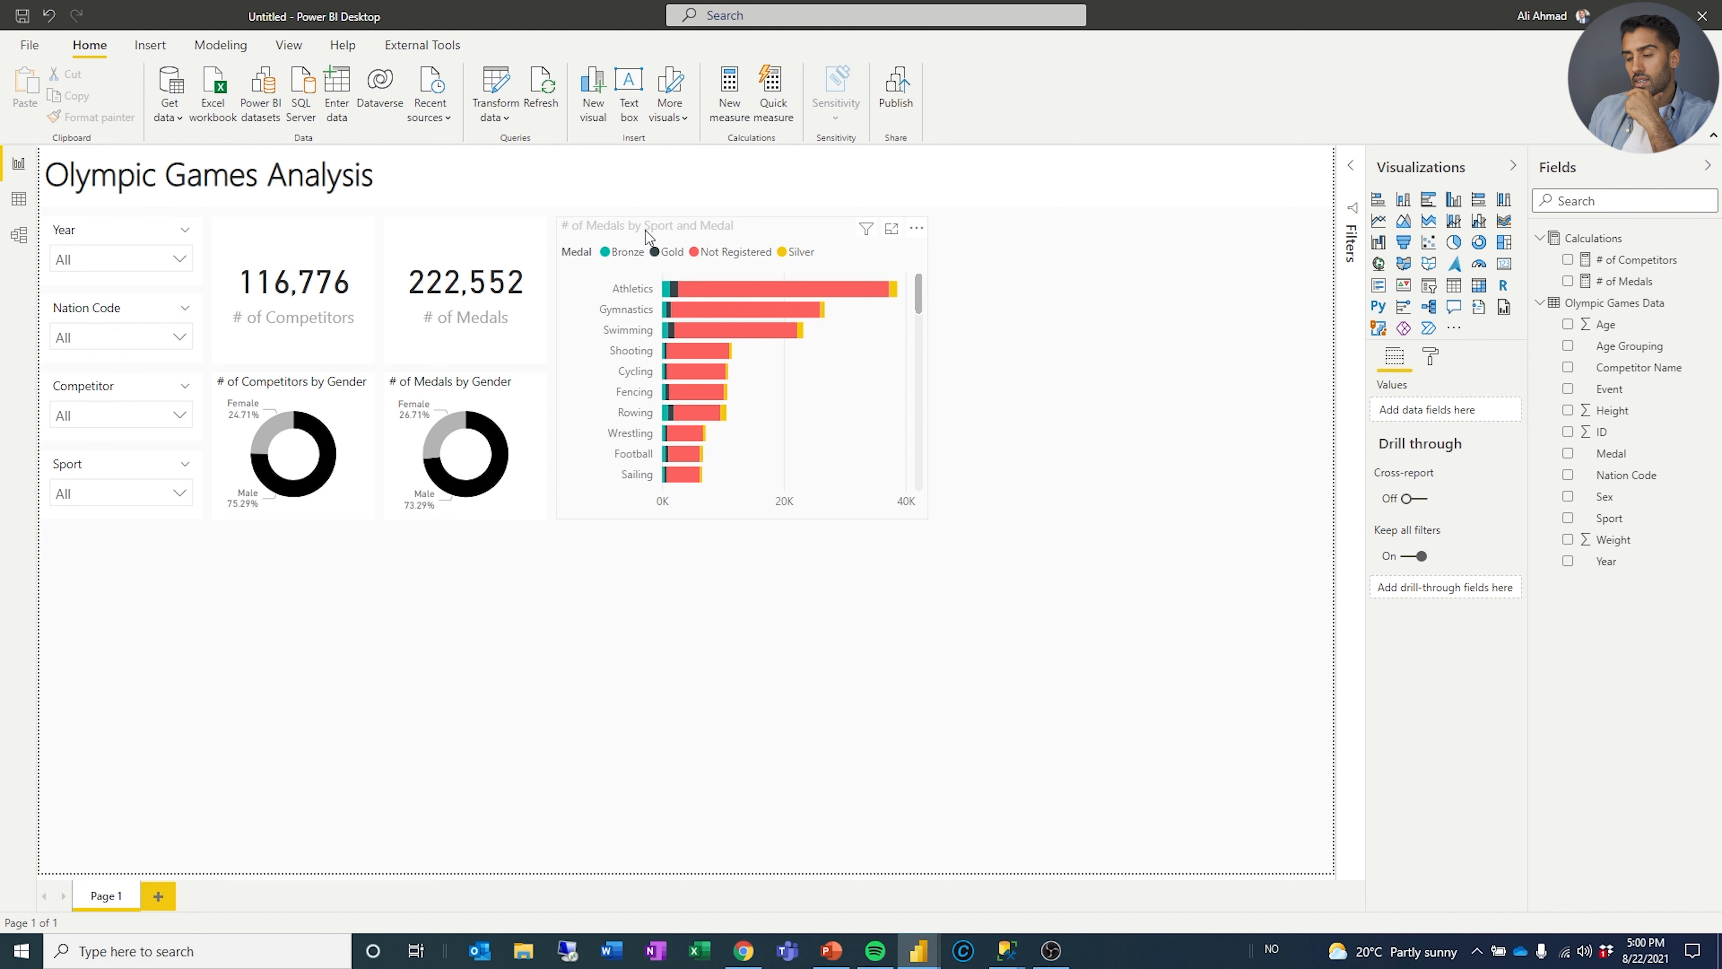
click(647, 234)
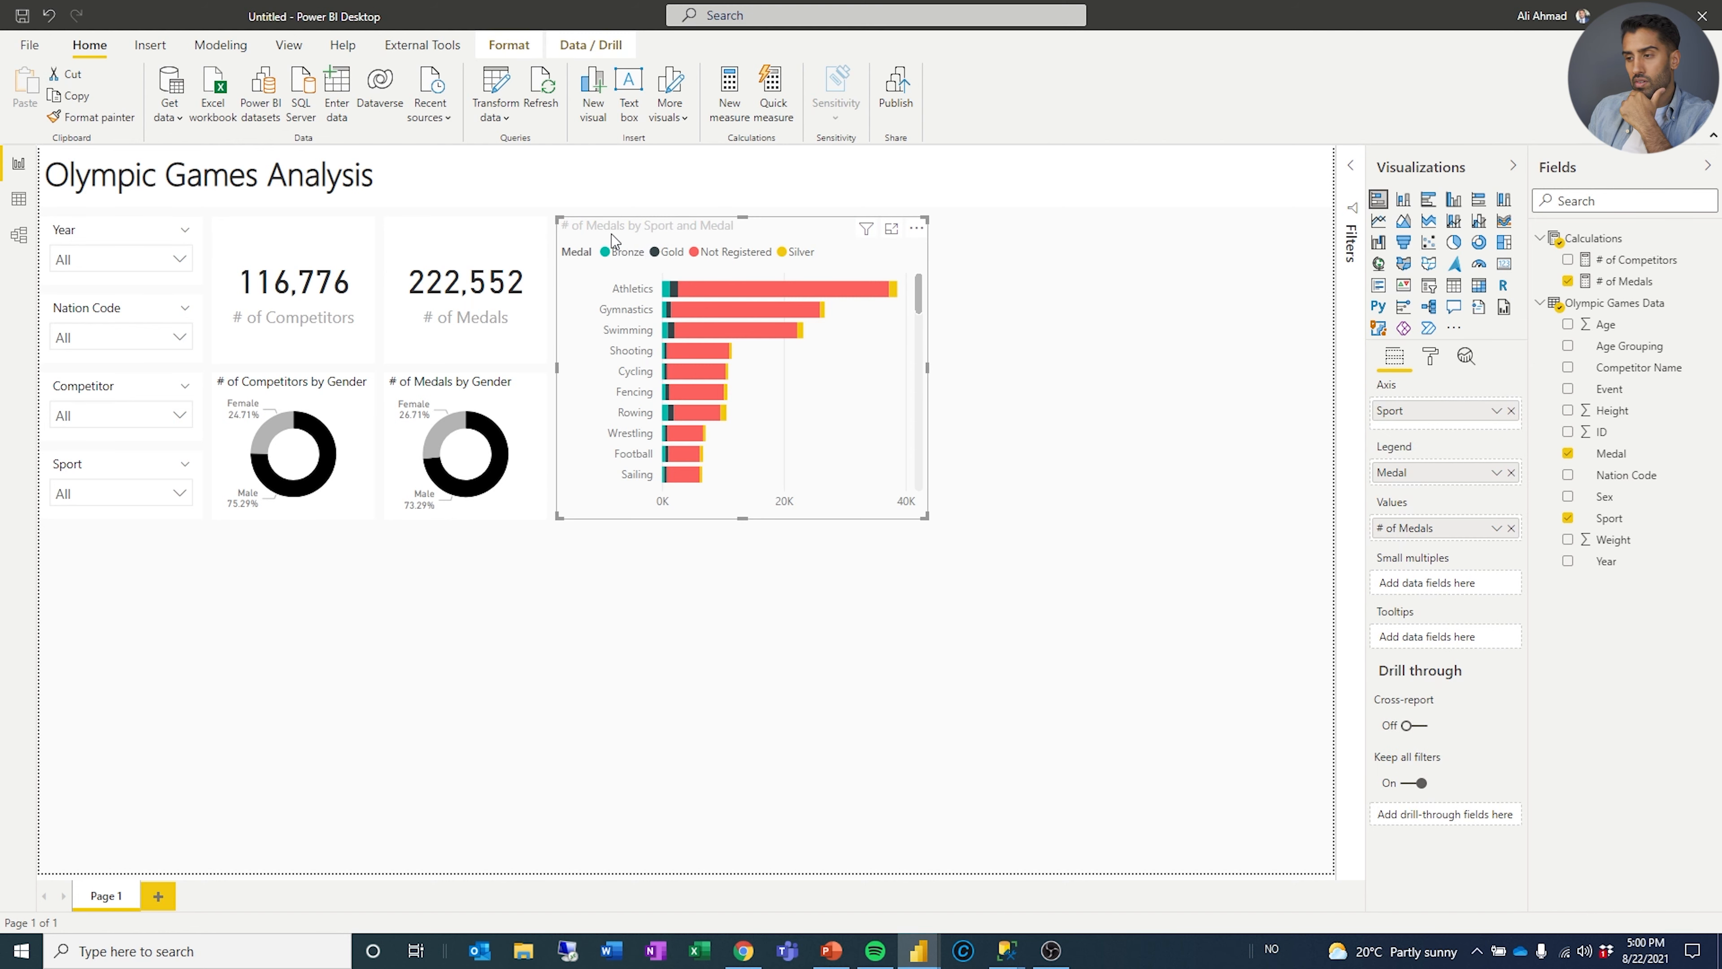
mouse_move(680, 293)
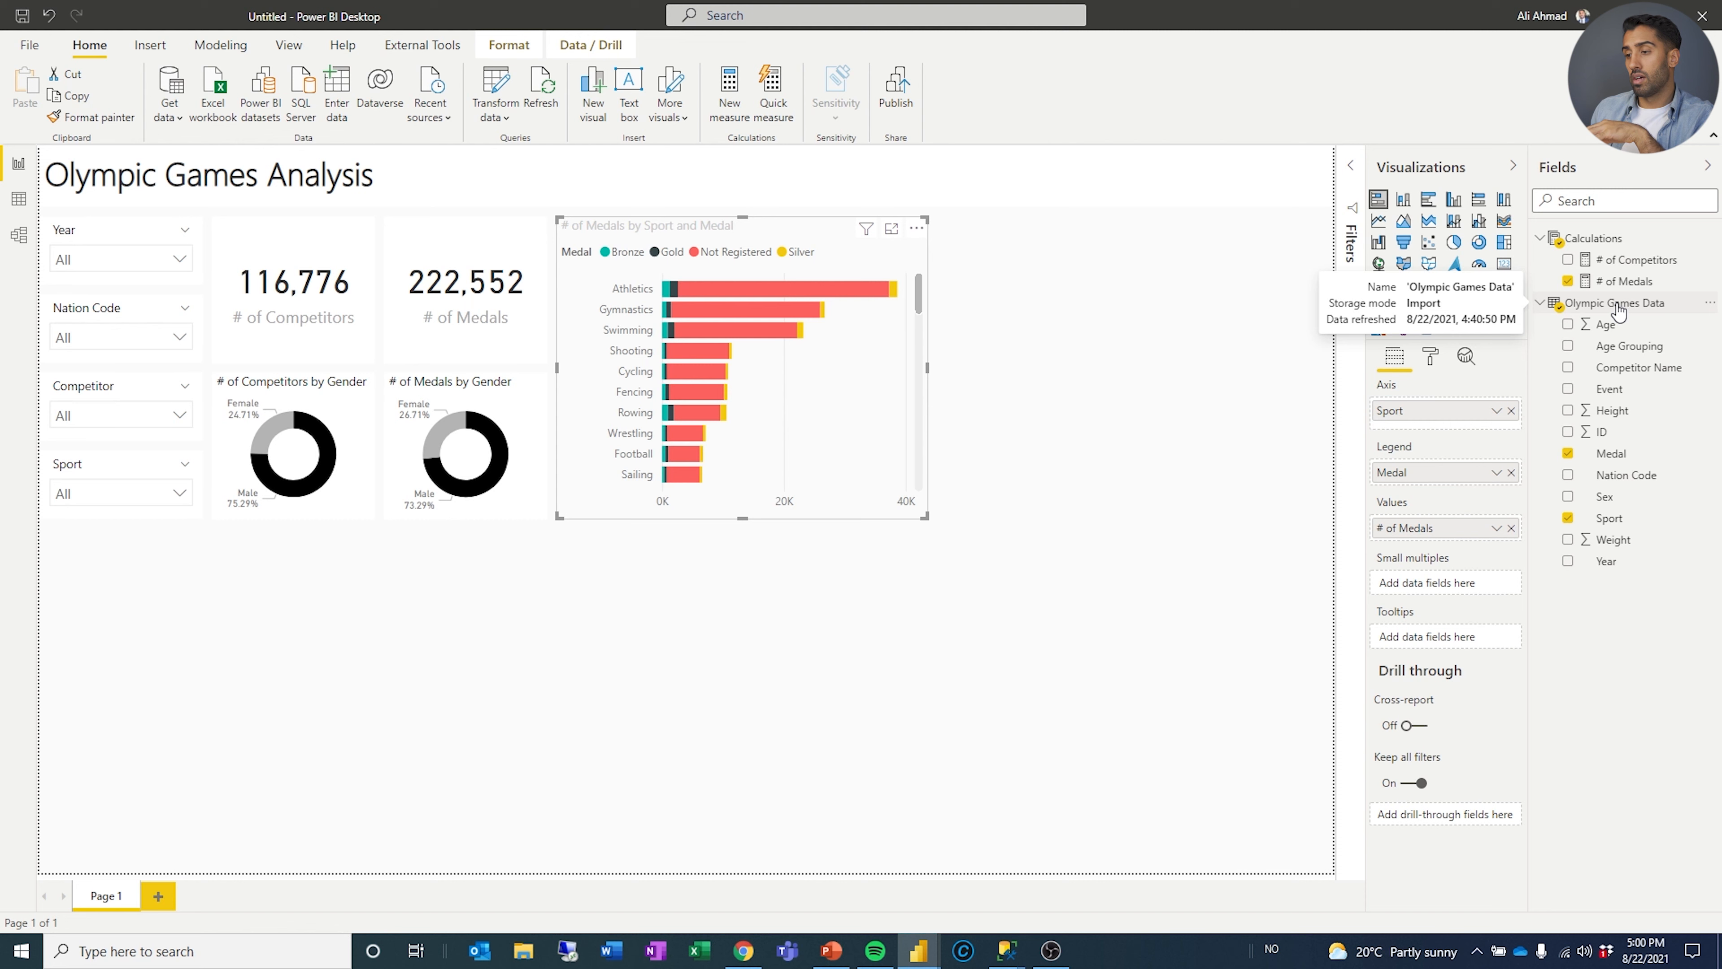
Create a new measure in the Calculations table and name it # Of Medals (Registered) in its formula.
right_click(1600, 239)
click(1554, 252)
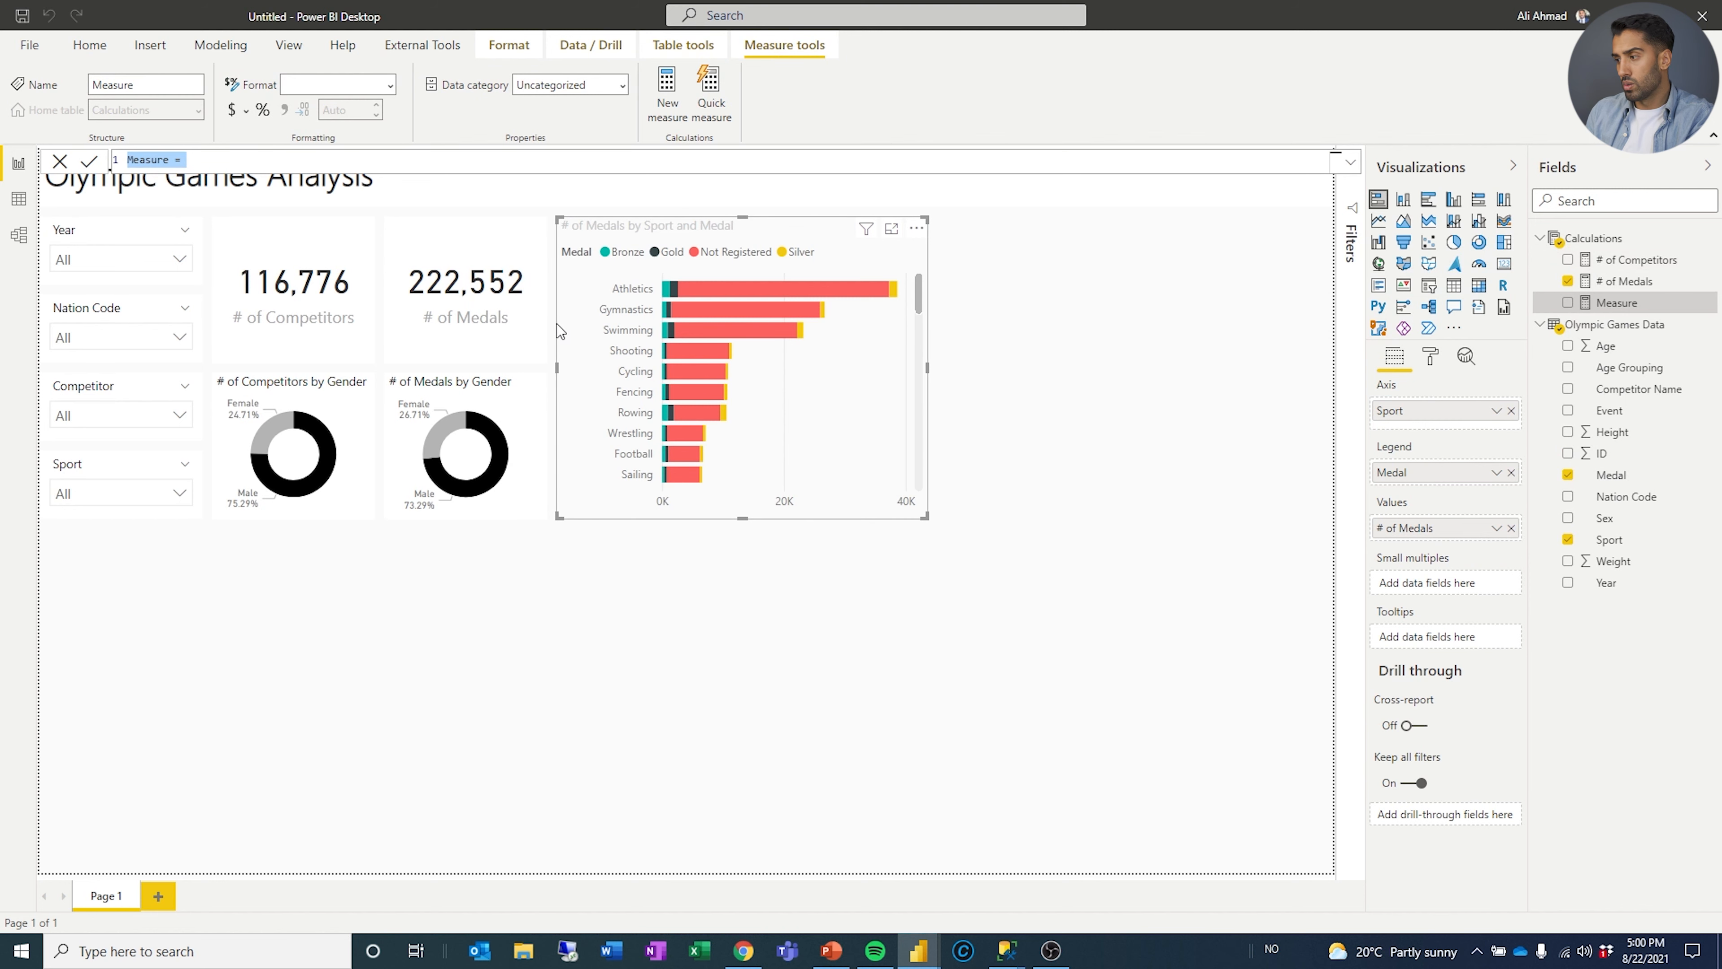
text(# Of Medals (reg)
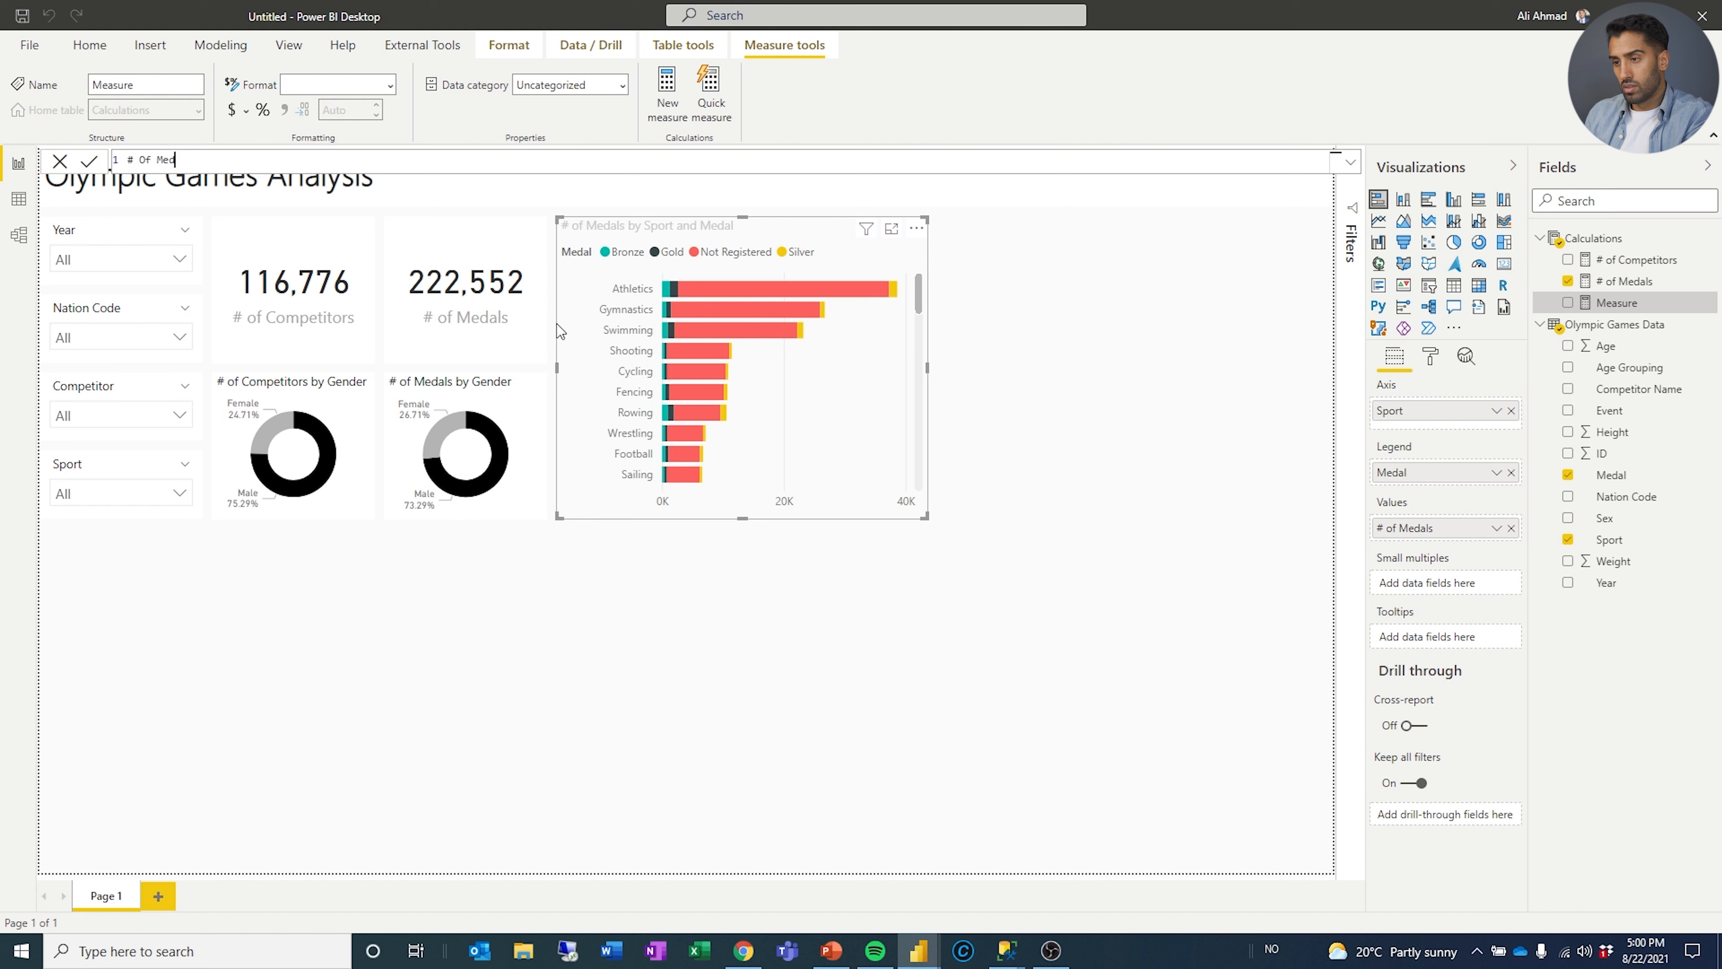
key(BackSpace)
key(BackSpace)
key(BackSpace)
text(Registered))
key(shift+Return)
key(shift+Return)
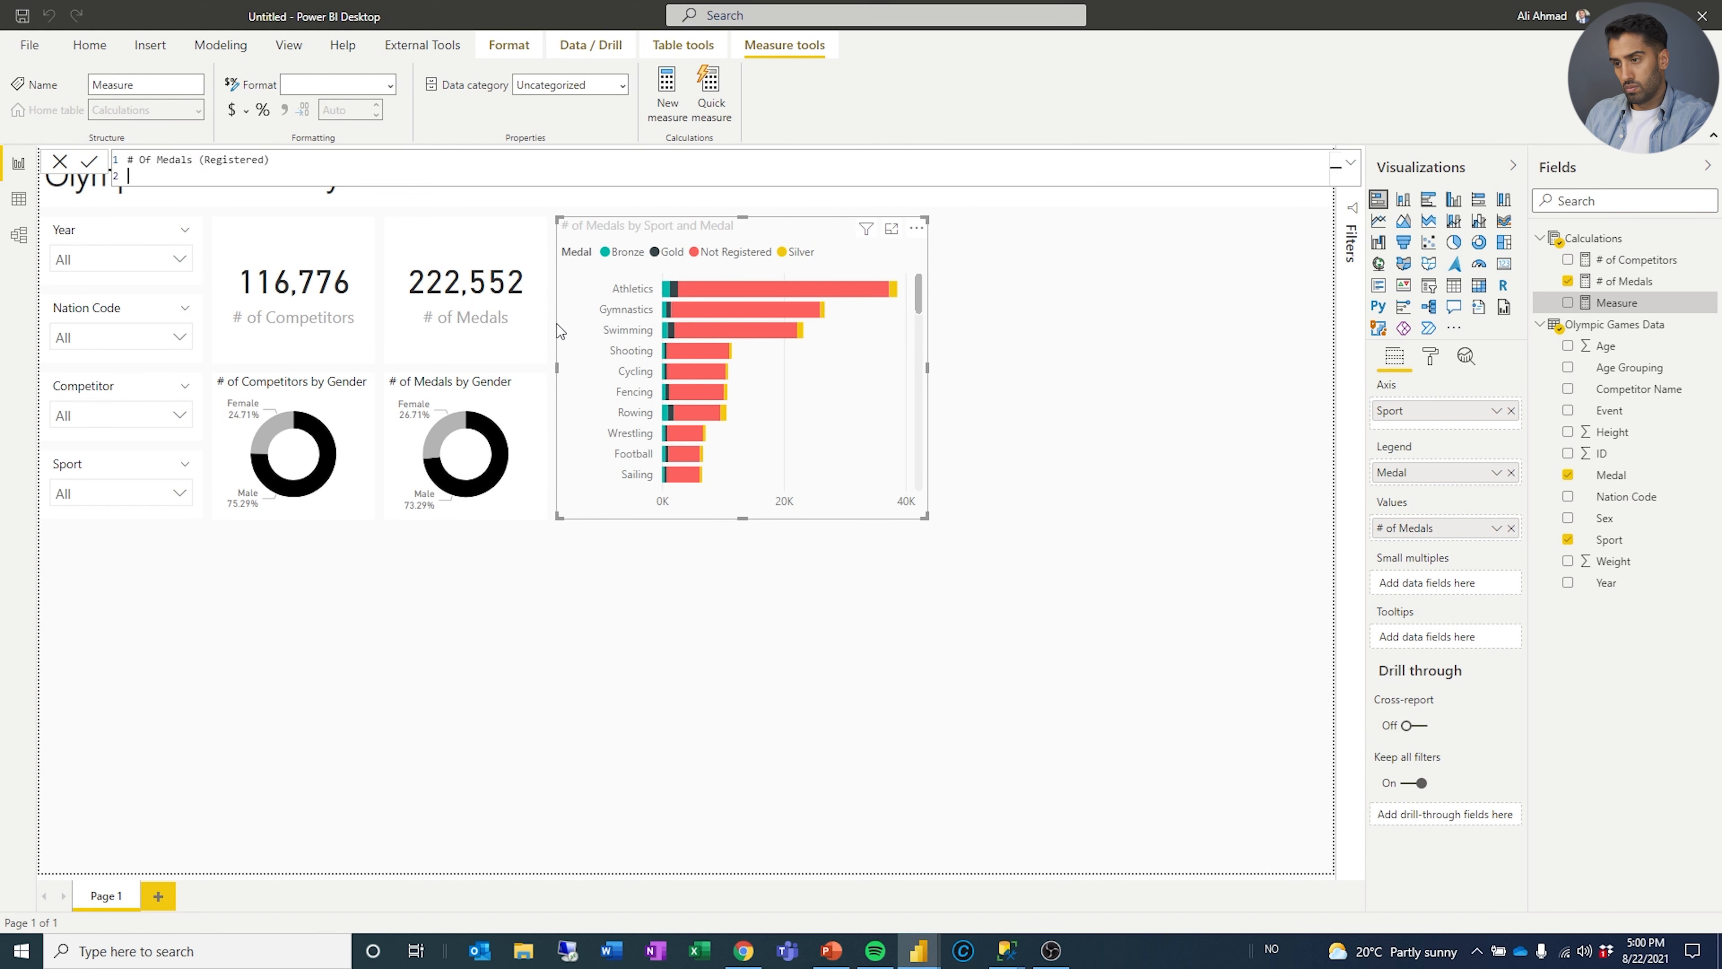
text(CAL)
key(BackSpace)
key(BackSpace)
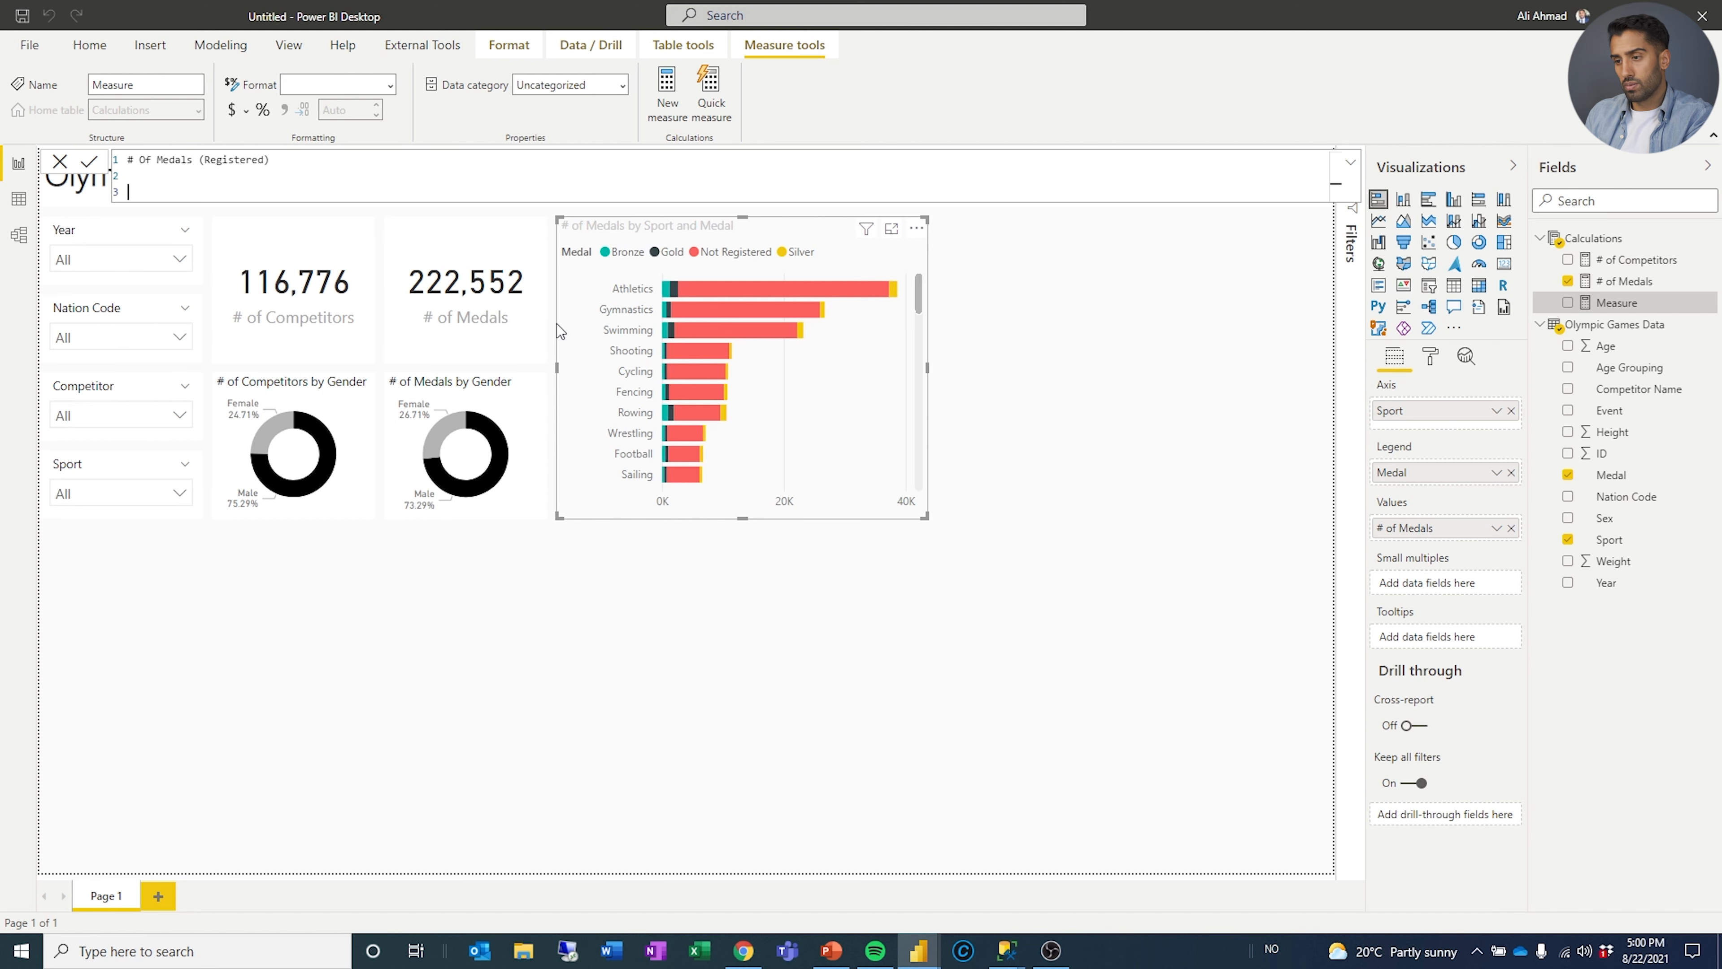
key(Up)
key(Up)
key(End)
text(=)
Start the measure's expression on its third line with CALCULATE( [# of Medals] , leaving it open for a filter.
key(Down)
key(Down)
text(ALC)
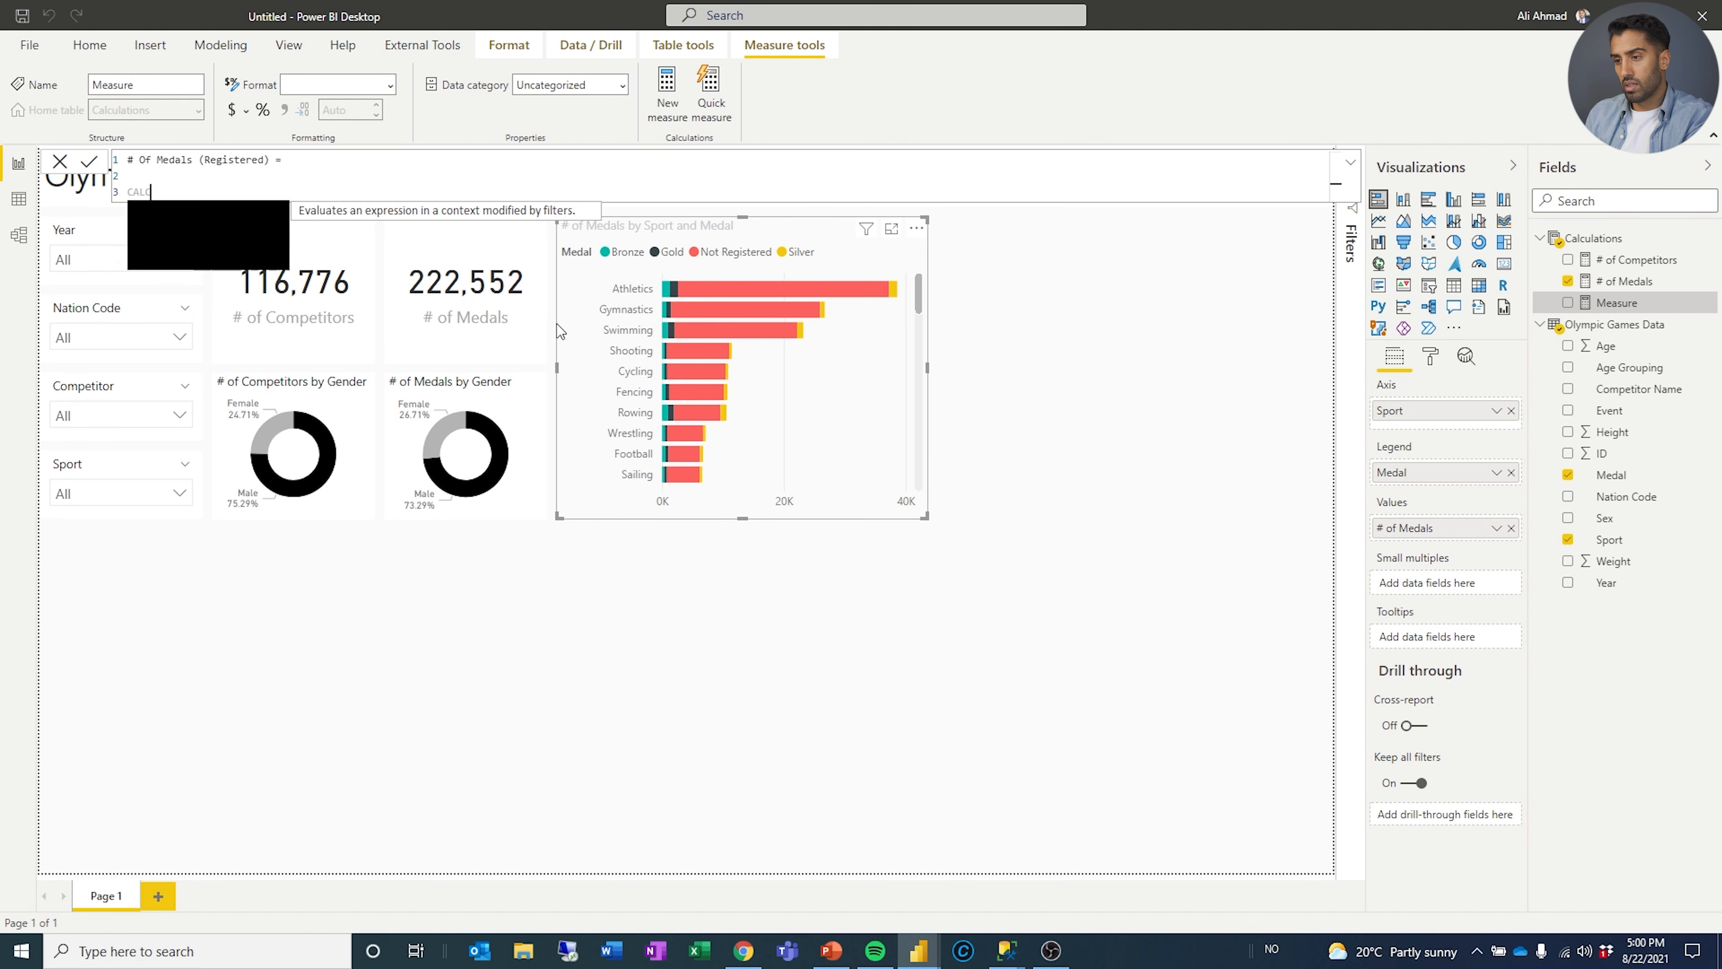
text(ULATE( #)
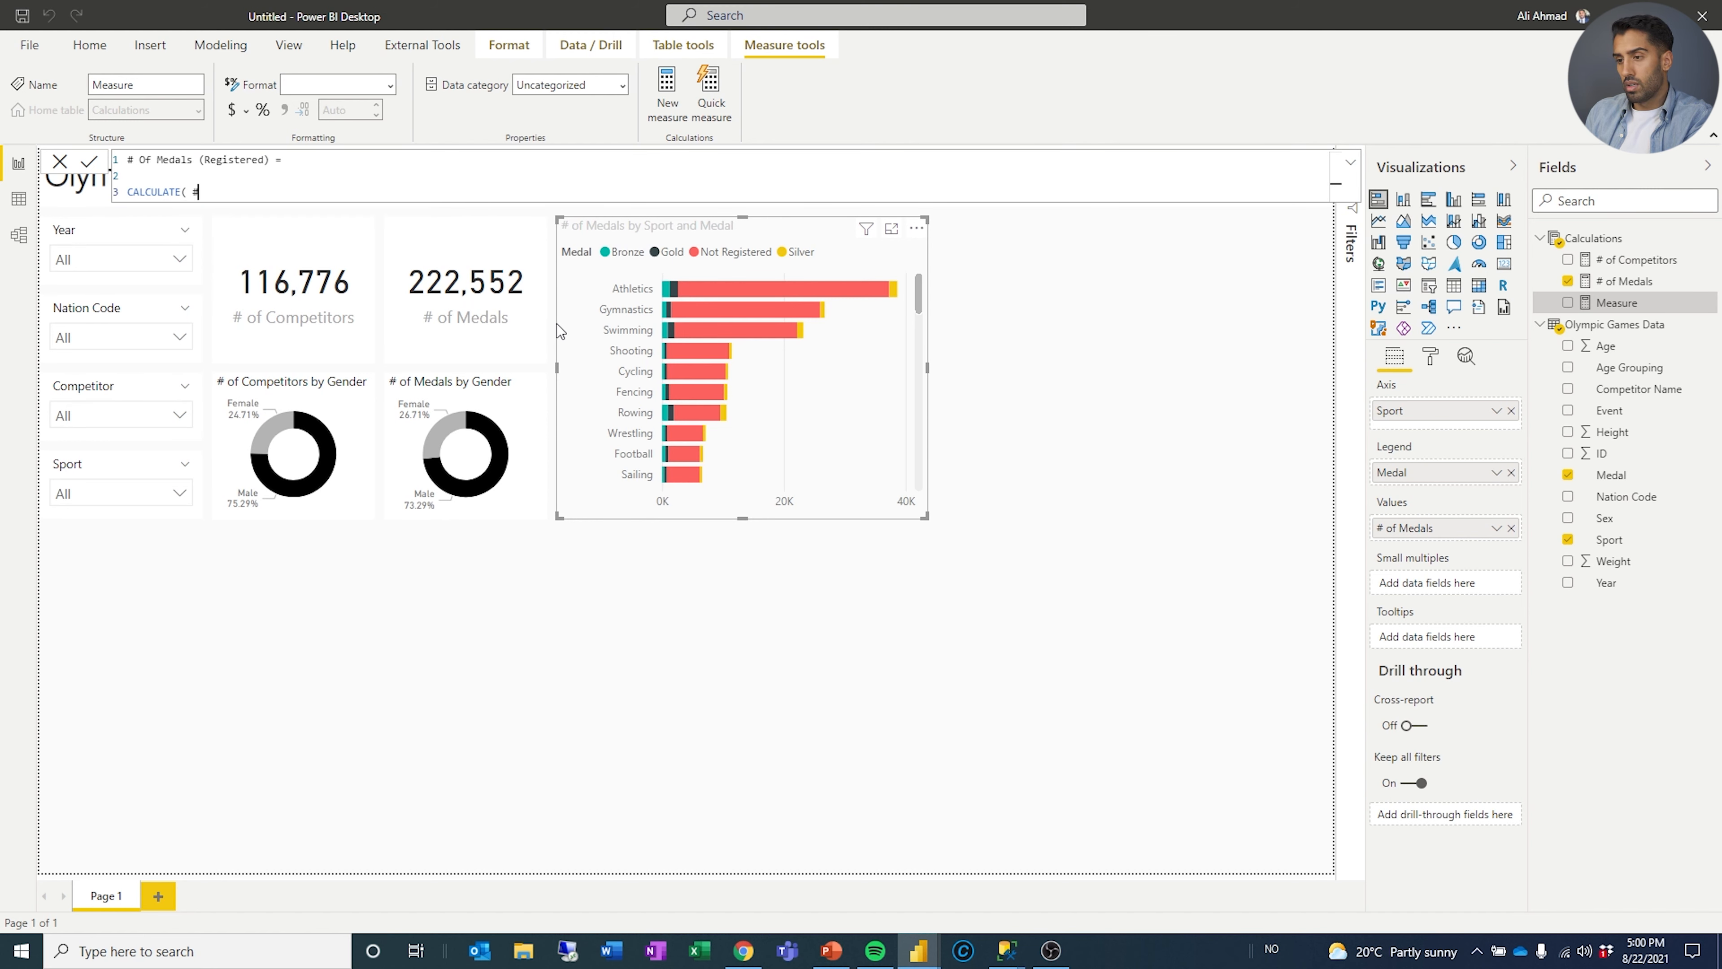
key(BackSpace)
text([#)
key(Down)
key(Tab)
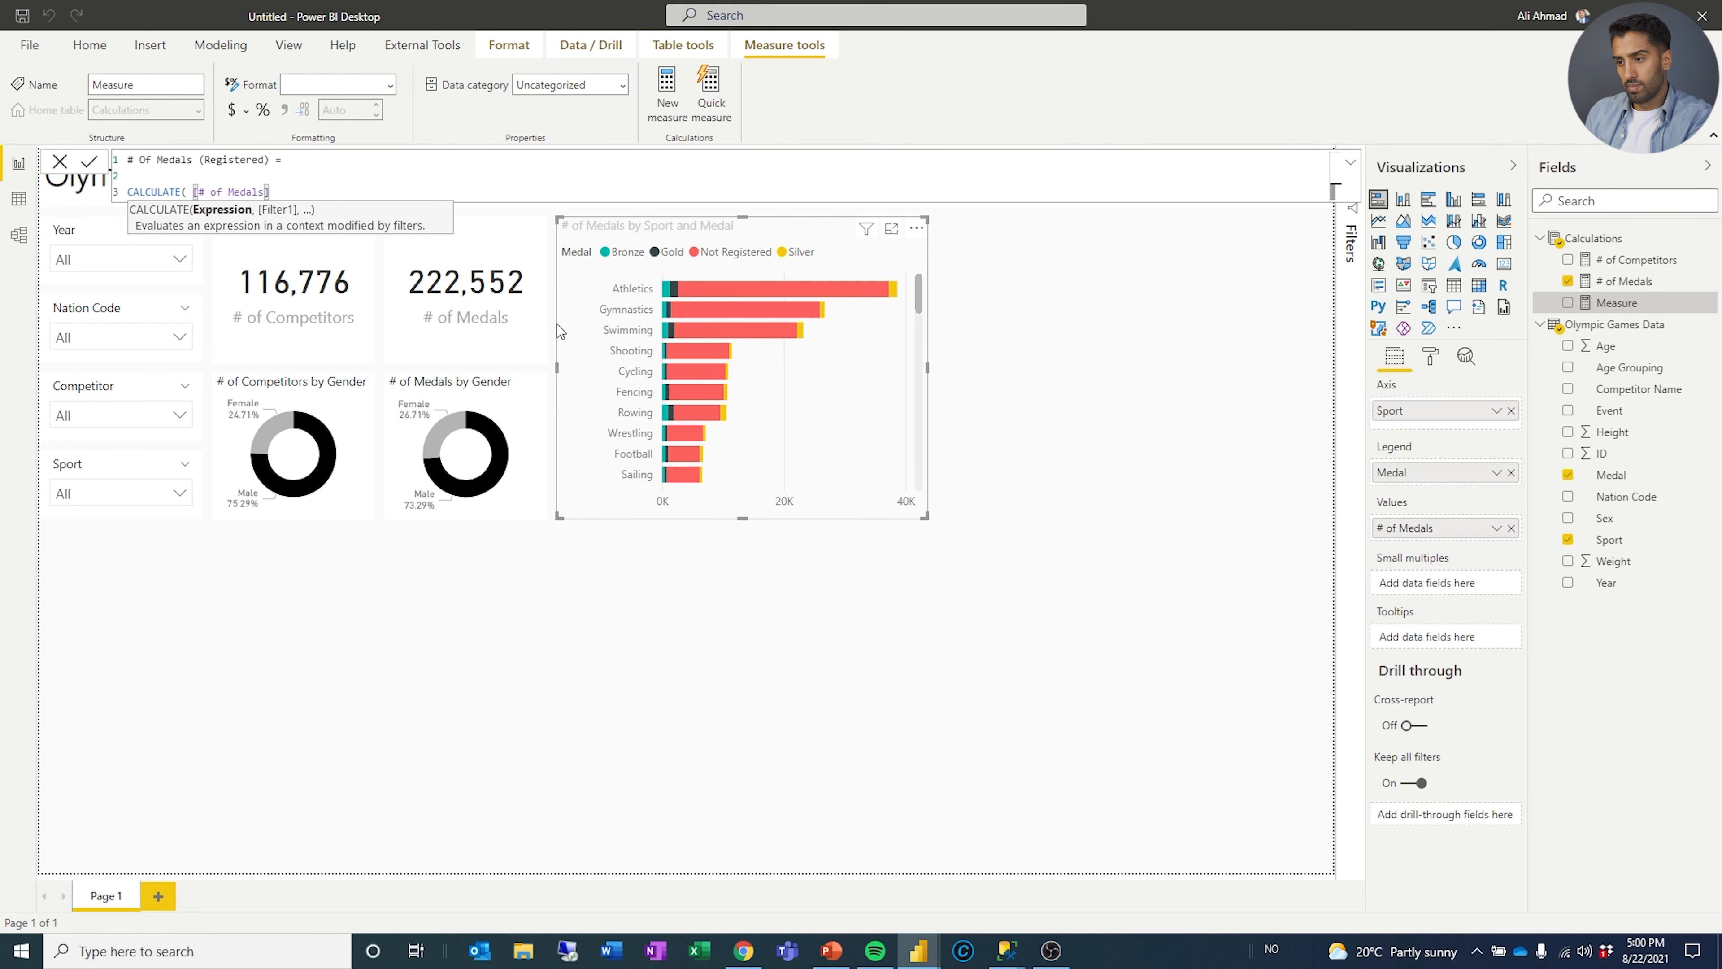
text(,)
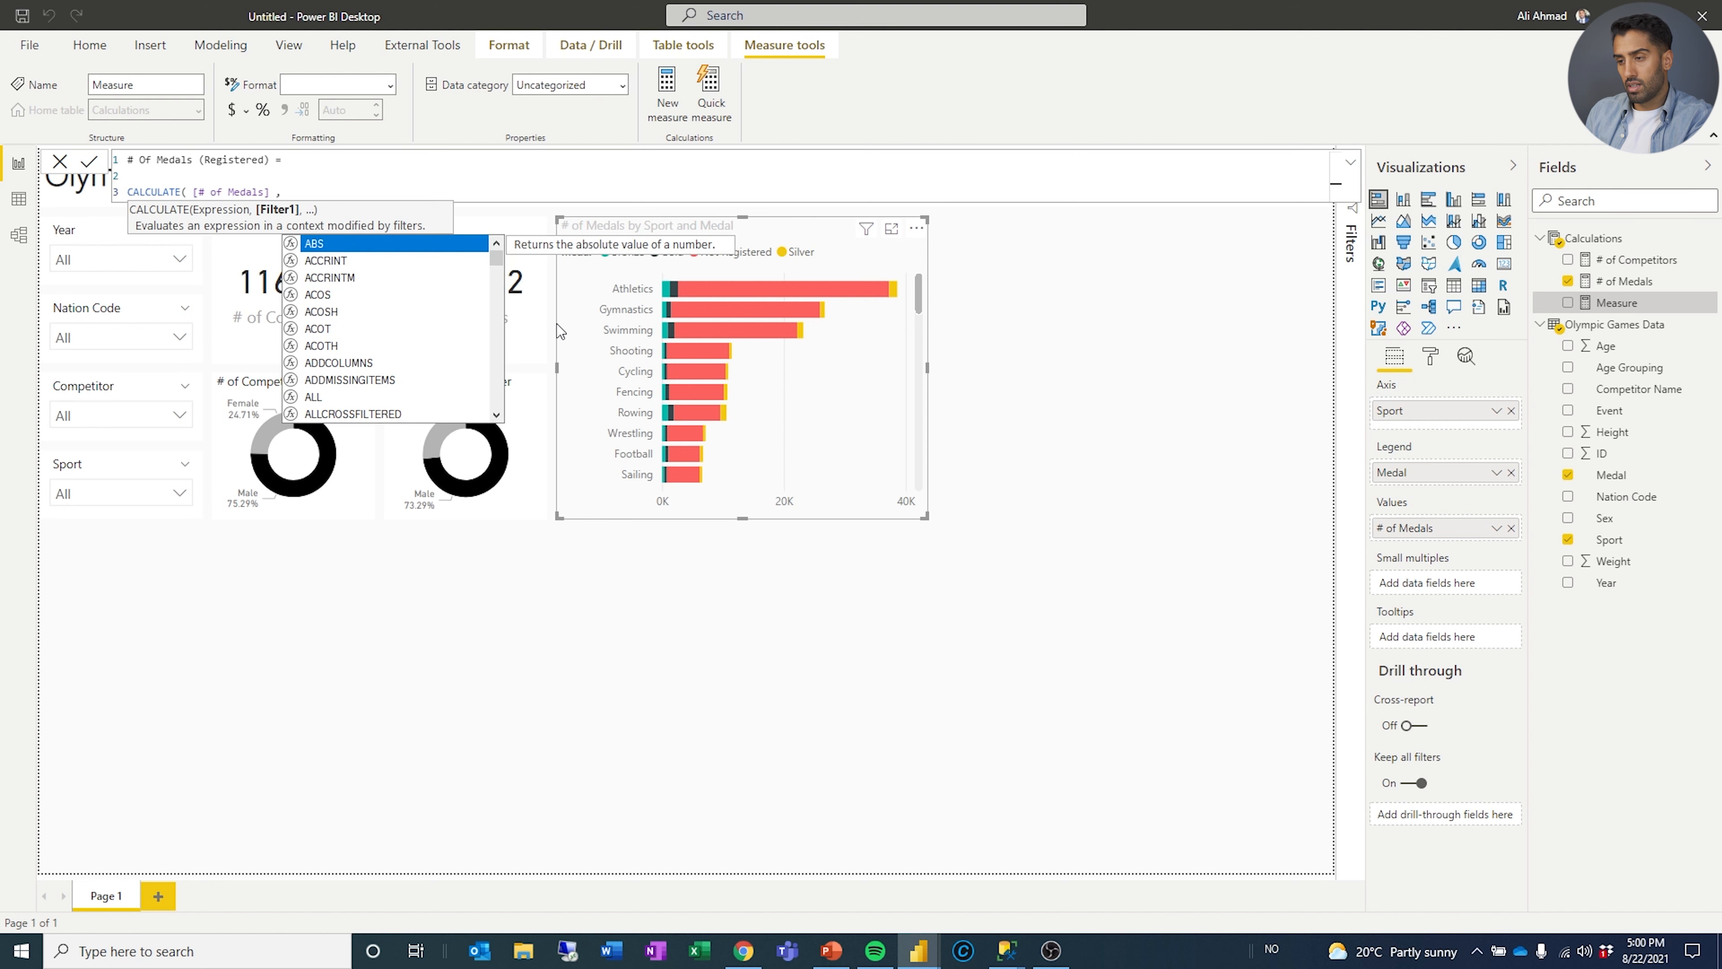
Add a FILTER over the 'Olympic Games Data' table as the filter argument of CALCULATE, leaving it open for the condition.
text( FILTER )
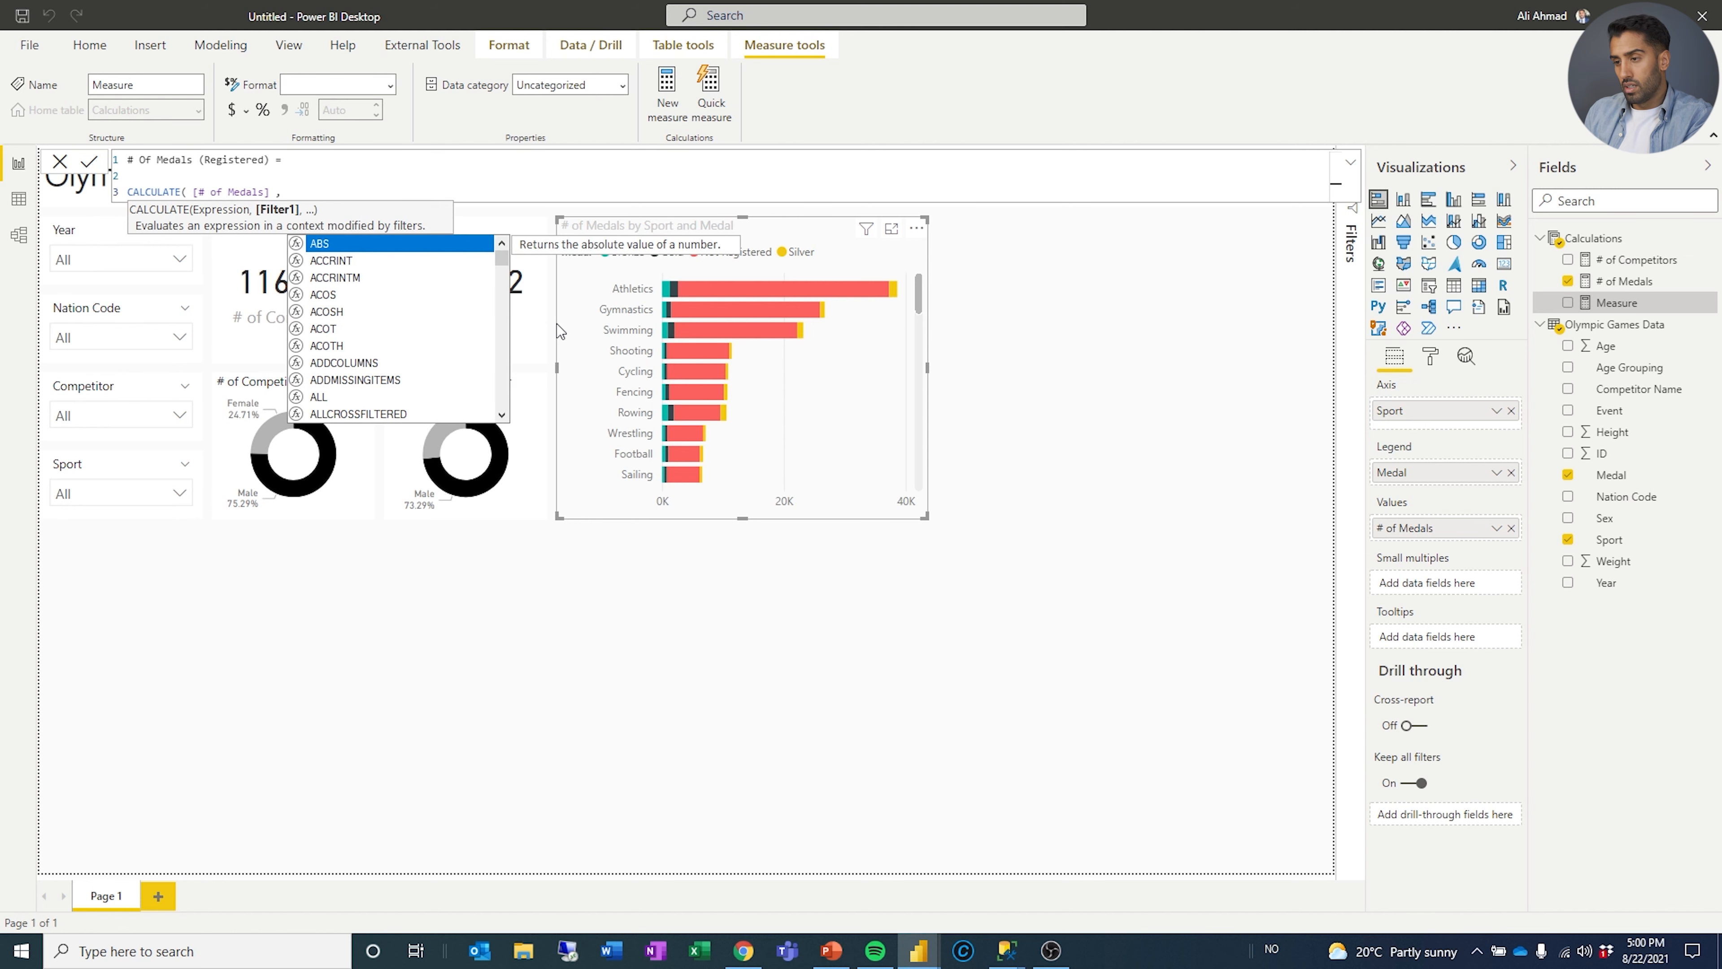
text(( )
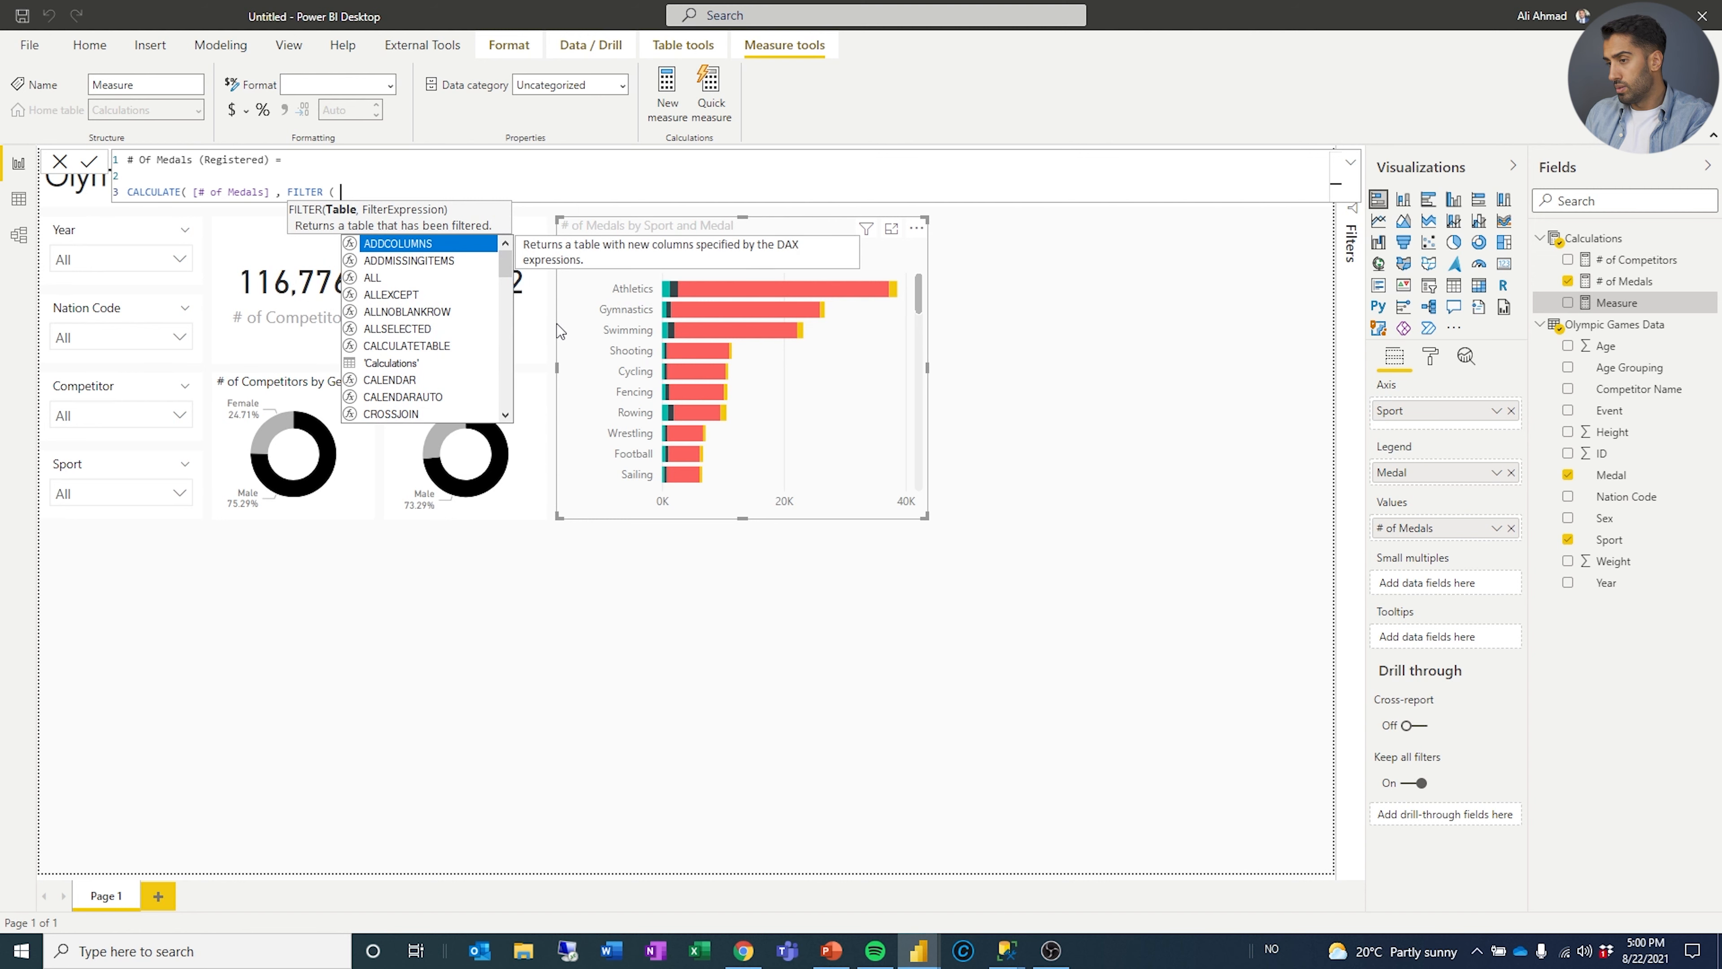
text(Oly)
key(Tab)
text(, )
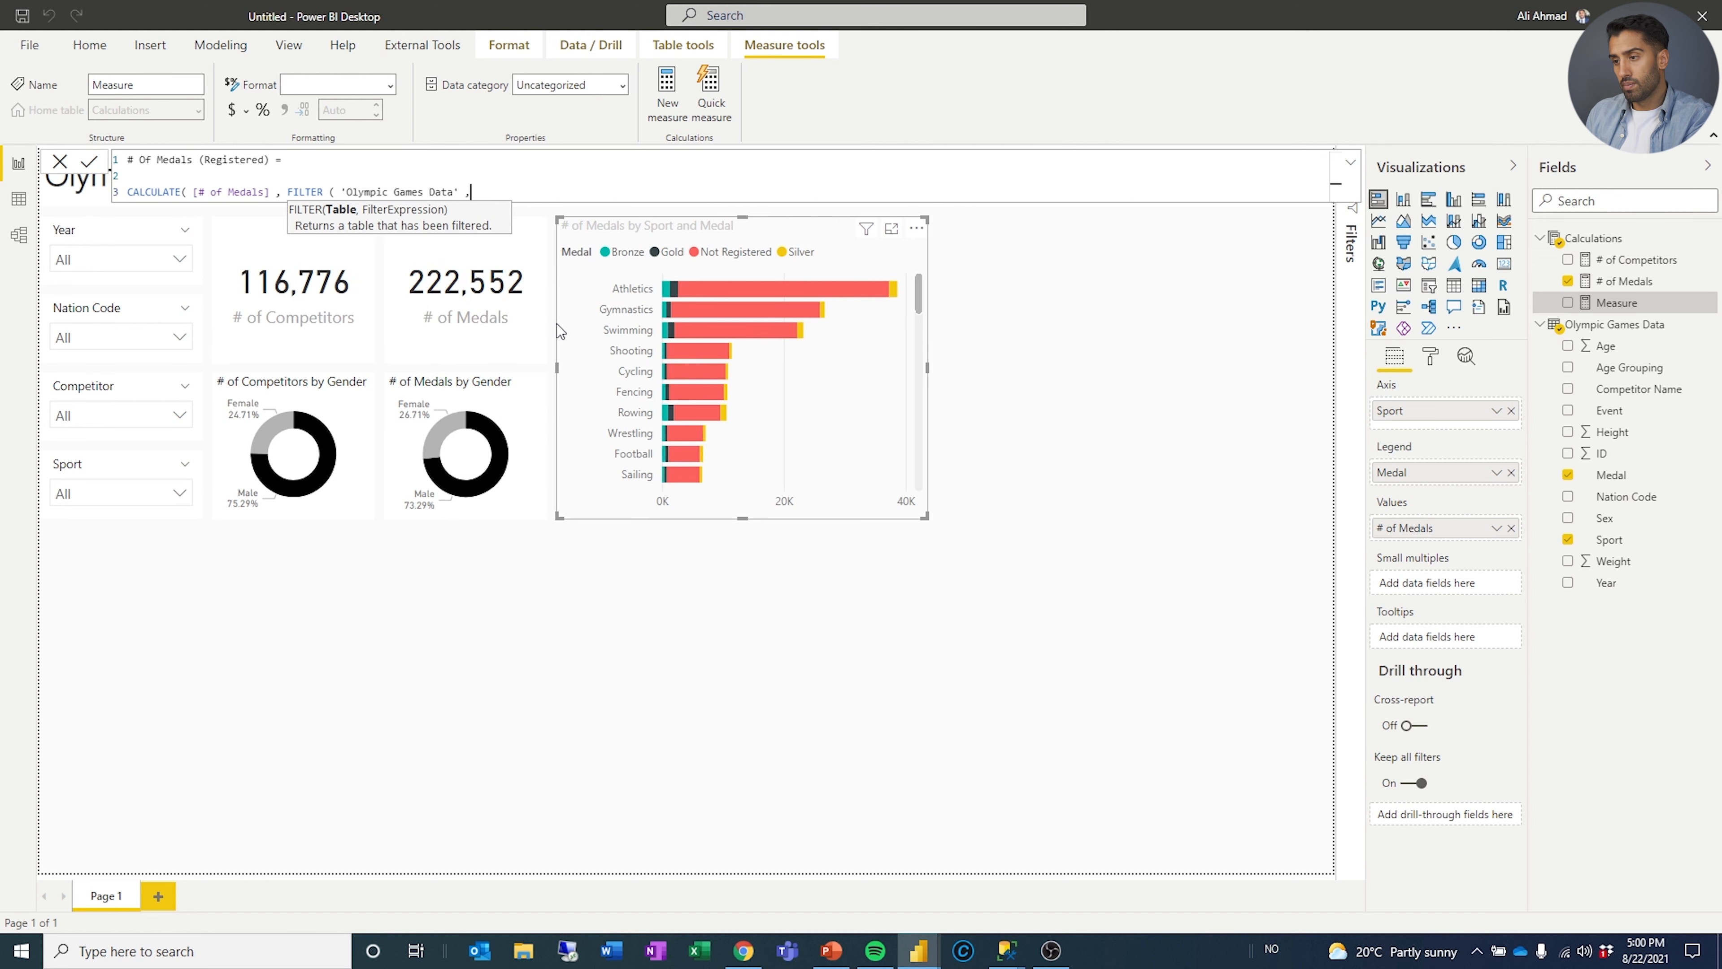
Enter the first filter condition as 'Olympic Games Data'[Medal] = "Bronze".
text(Medal)
key(BackSpace)
key(Tab)
text(= )
text(")
text(Gronze)
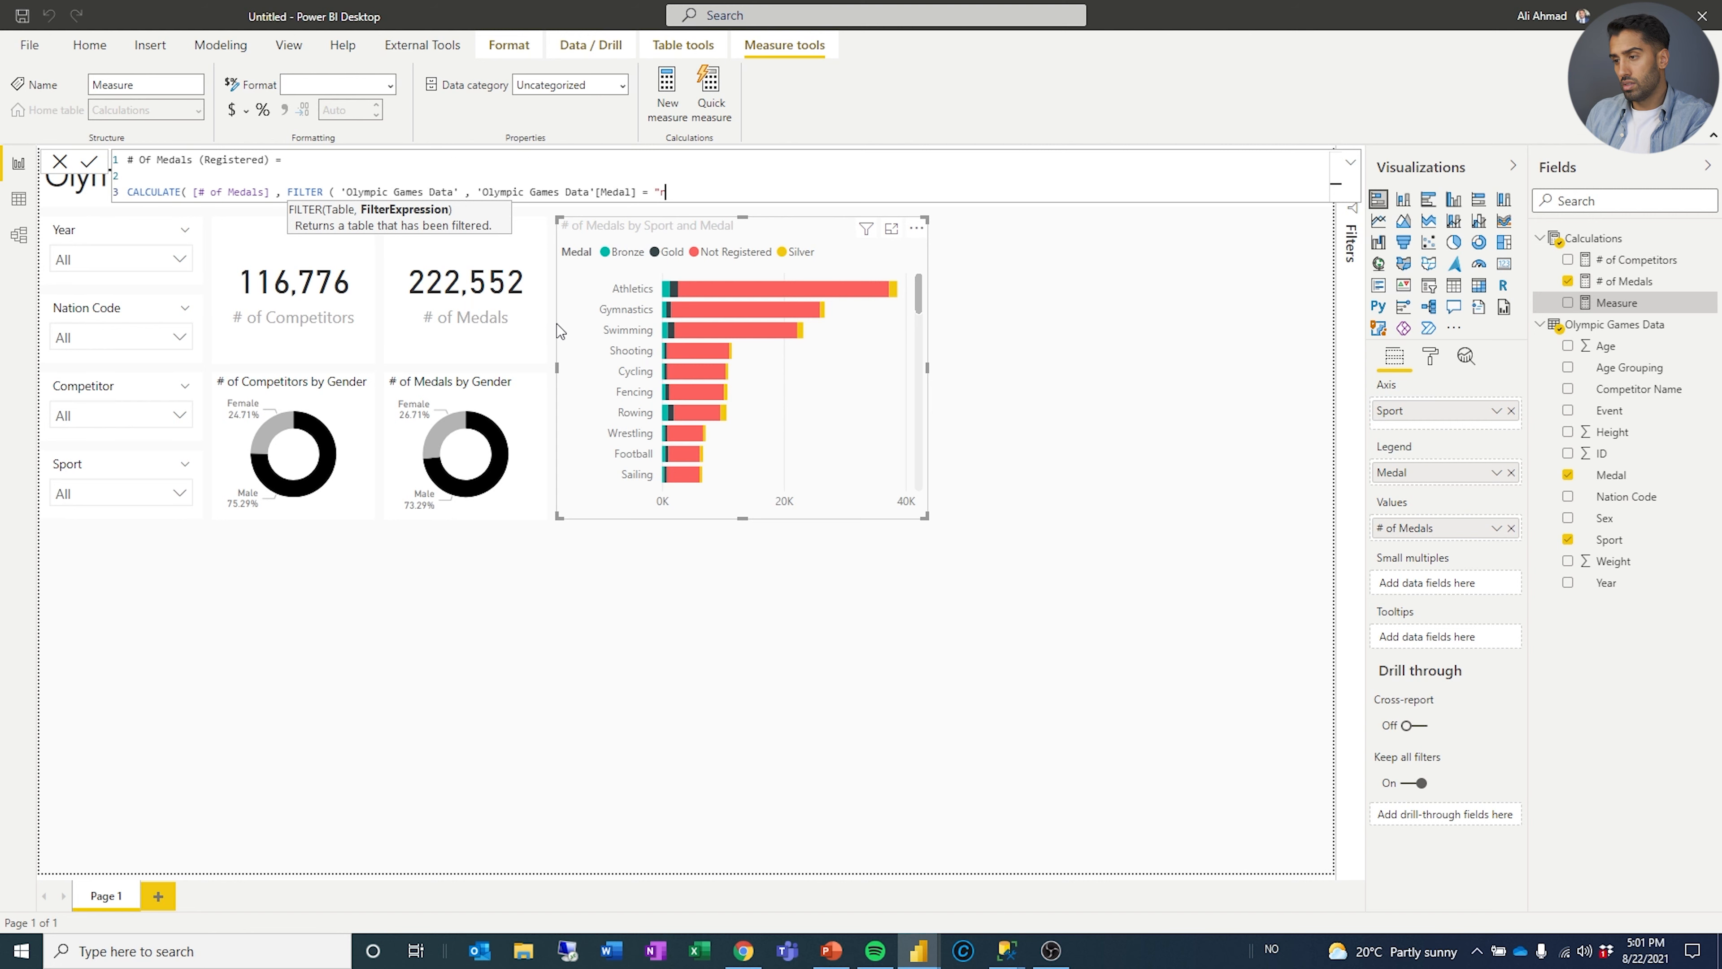
key(BackSpace)
key(BackSpace)
key(BackSpace)
key(BackSpace)
key(BackSpace)
key(BackSpace)
text(Bronze" )
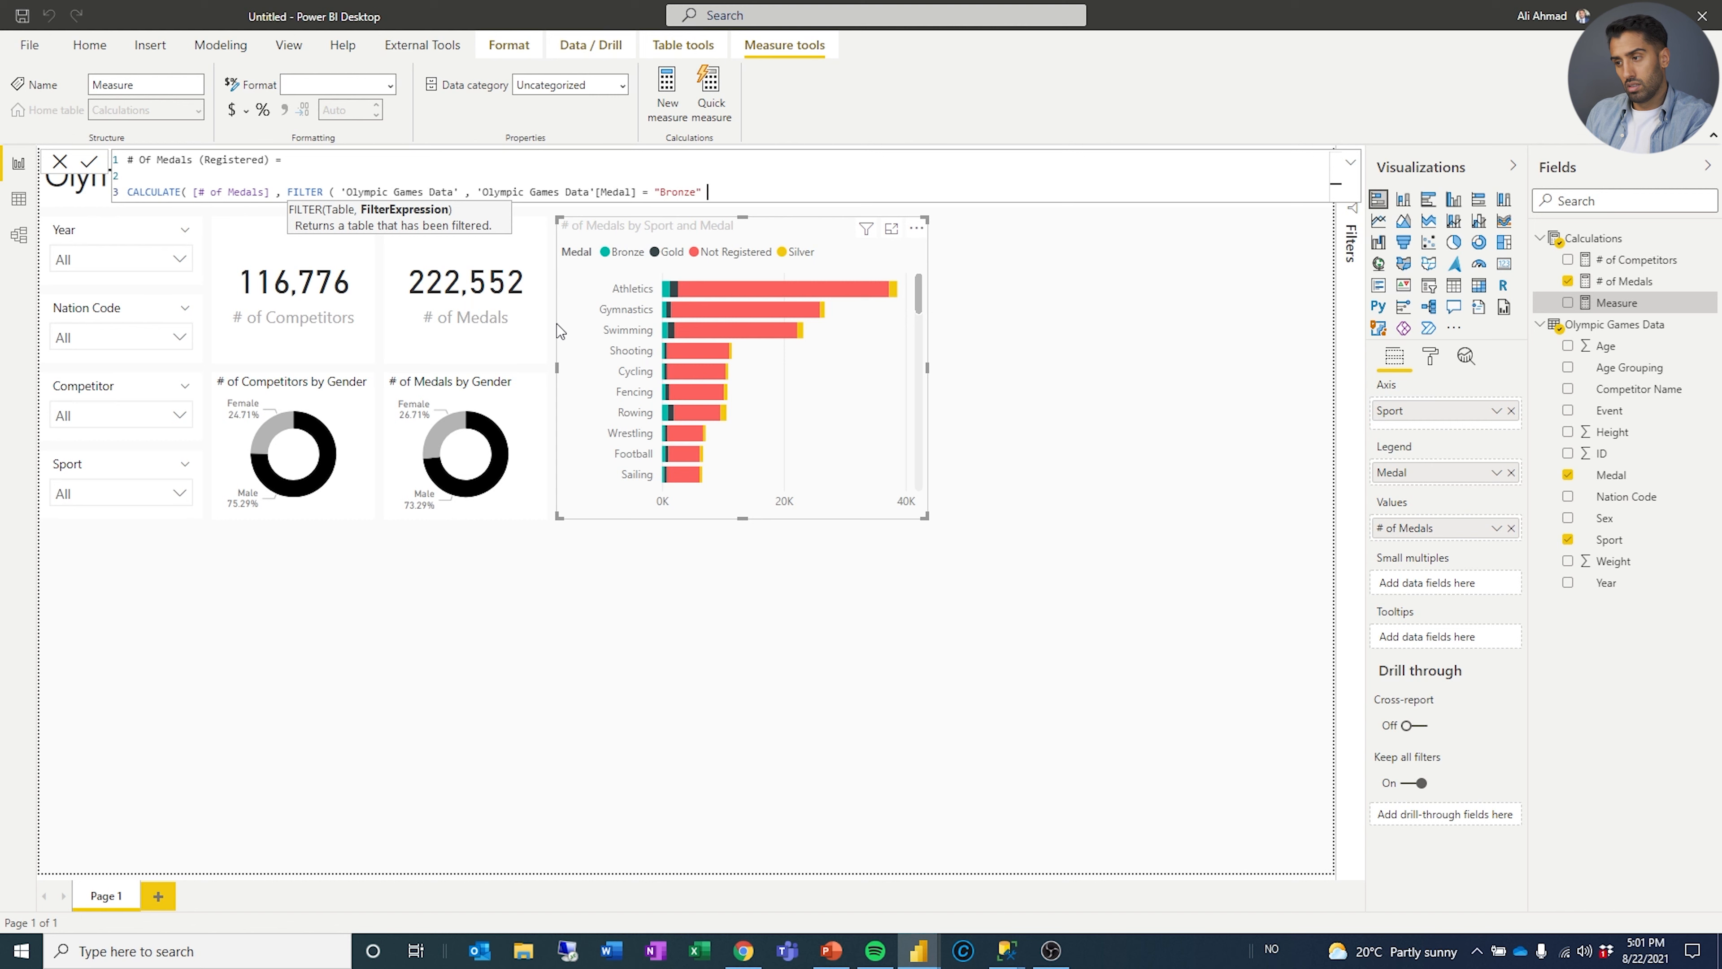
text(OR )
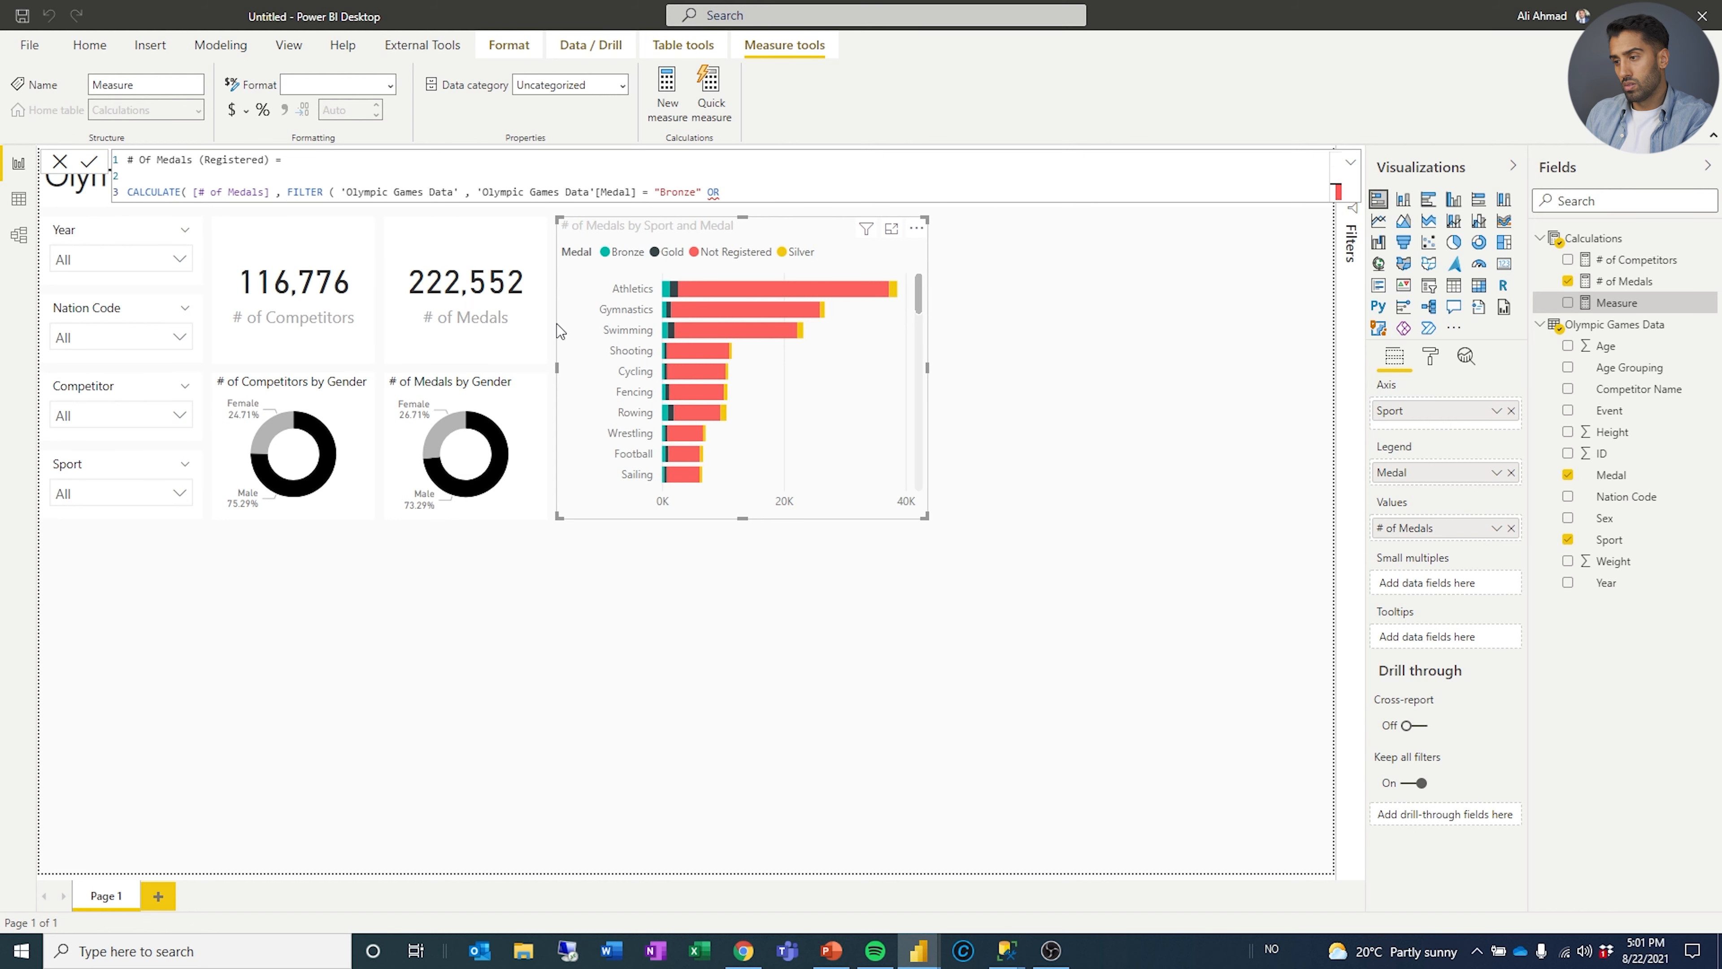
text("Silv)
key(BackSpace)
key(BackSpace)
key(BackSpace)
key(BackSpace)
key(BackSpace)
key(BackSpace)
key(BackSpace)
key(BackSpace)
Extend the condition with || 'Olympic Games Data'[Medal] = "Gold" || 'Olympic Games Data'[Medal] = "Silver" and close both brackets.
text(|| )
text(Mdal)
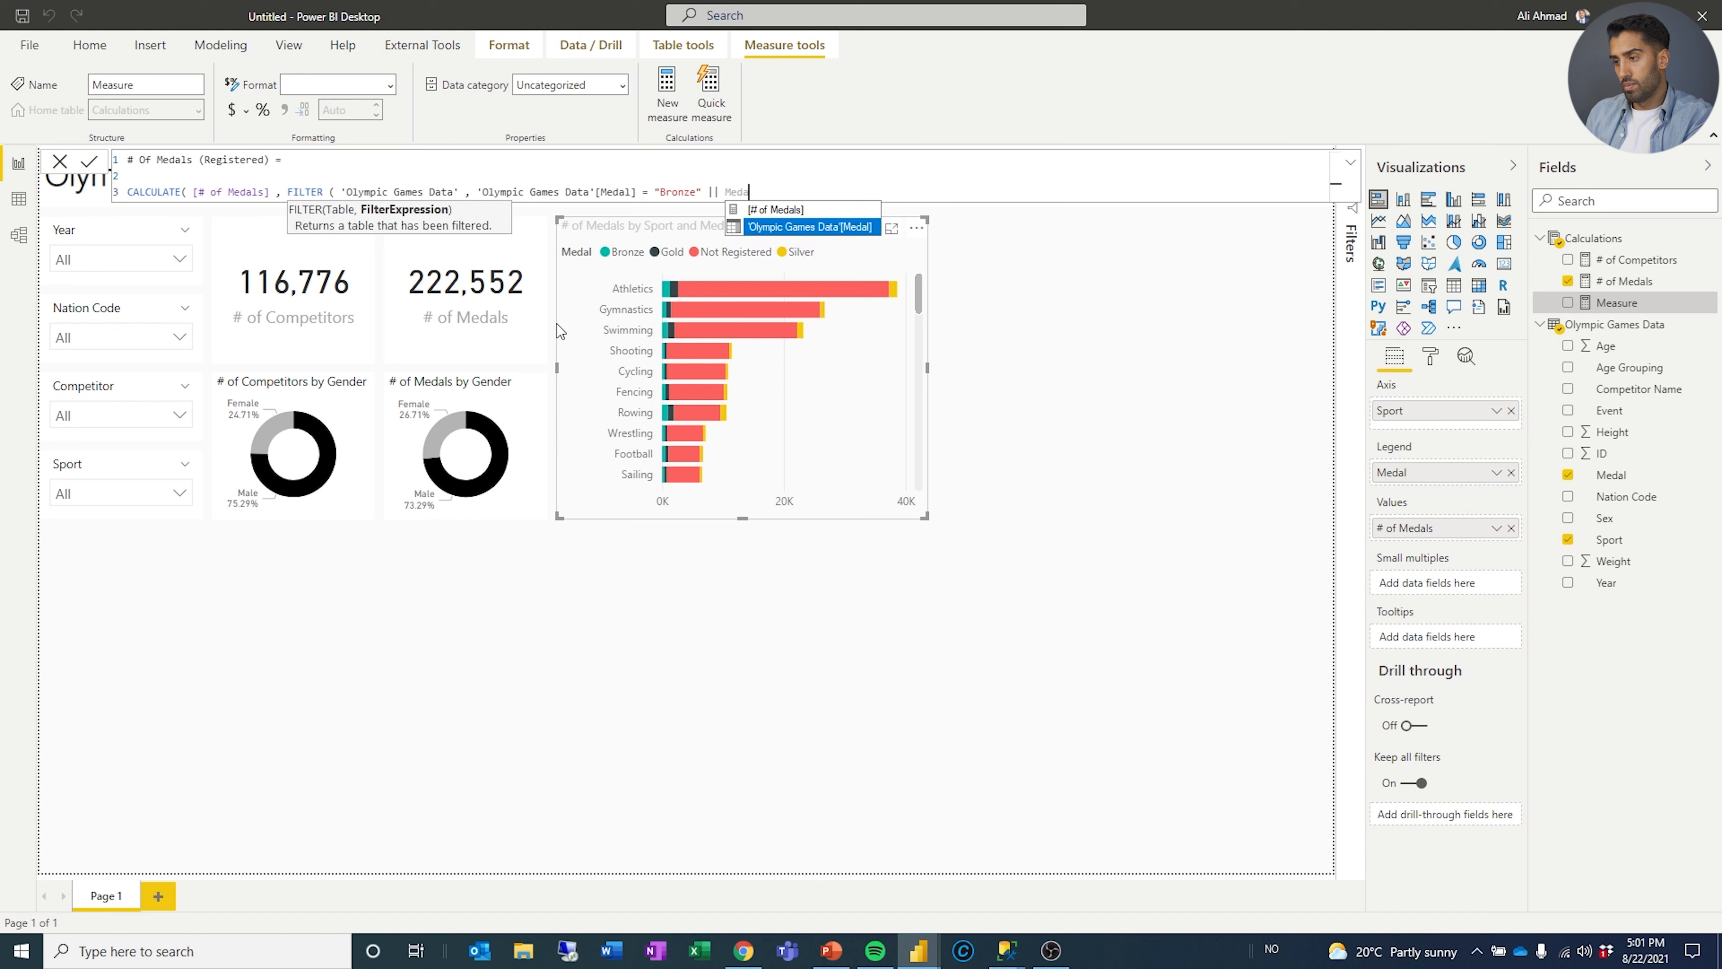
key(Tab)
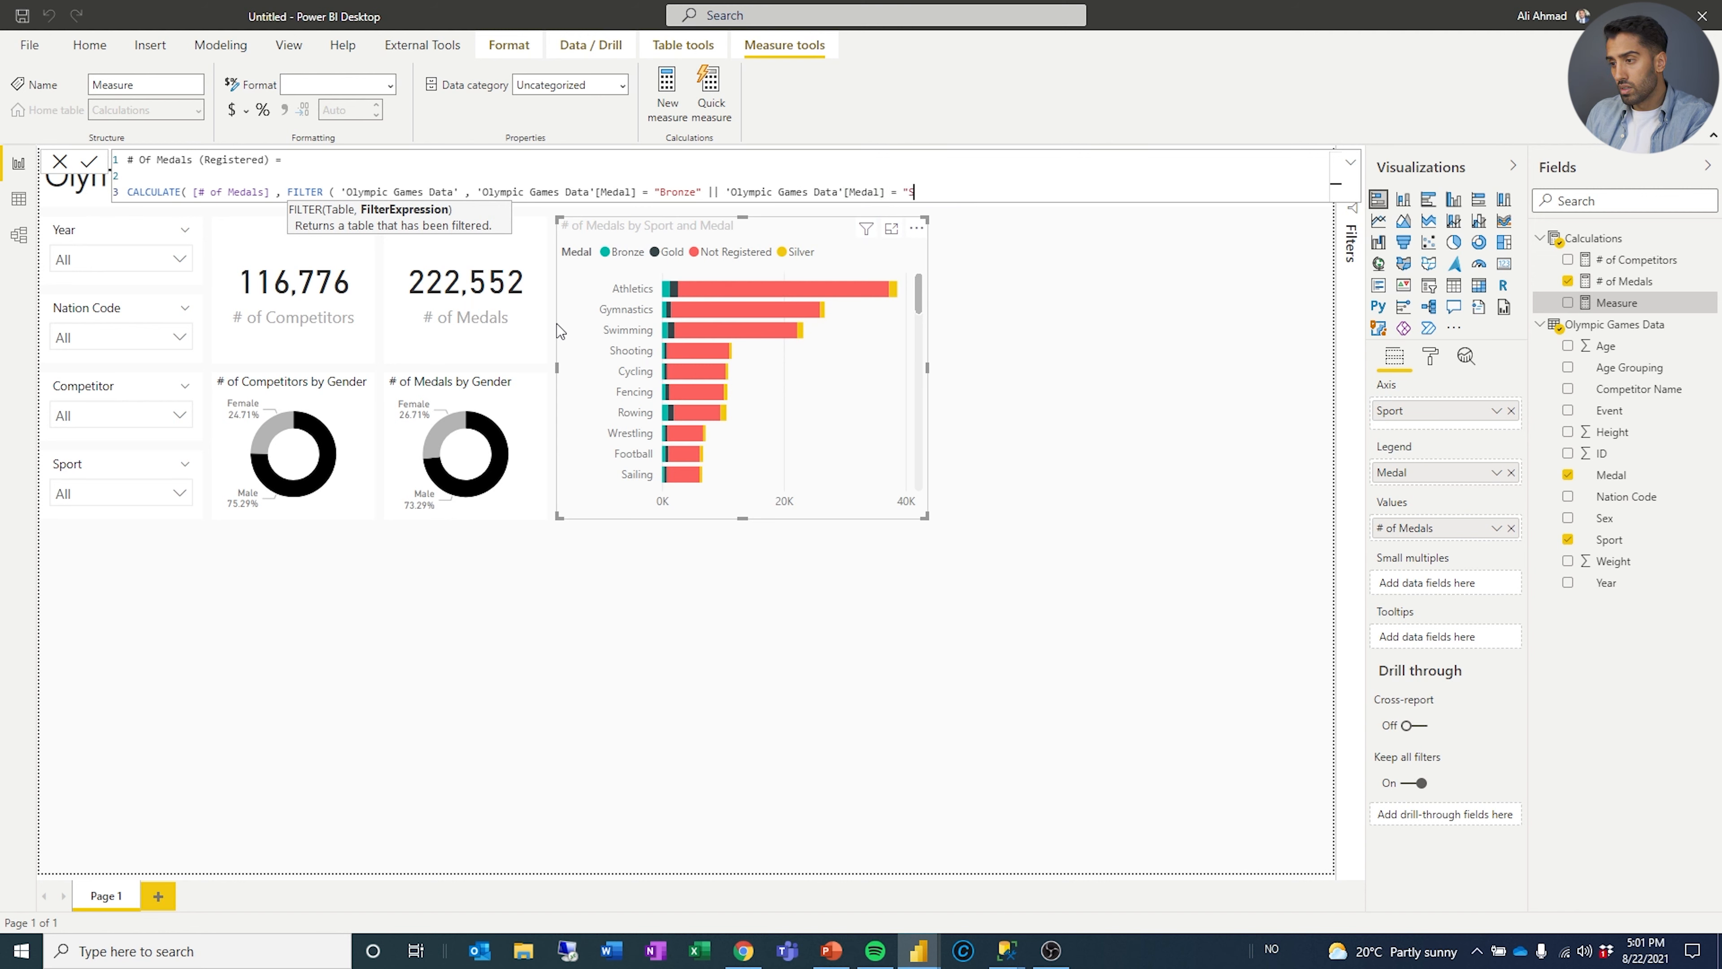
text(= "Gold" ||)
text( Medal)
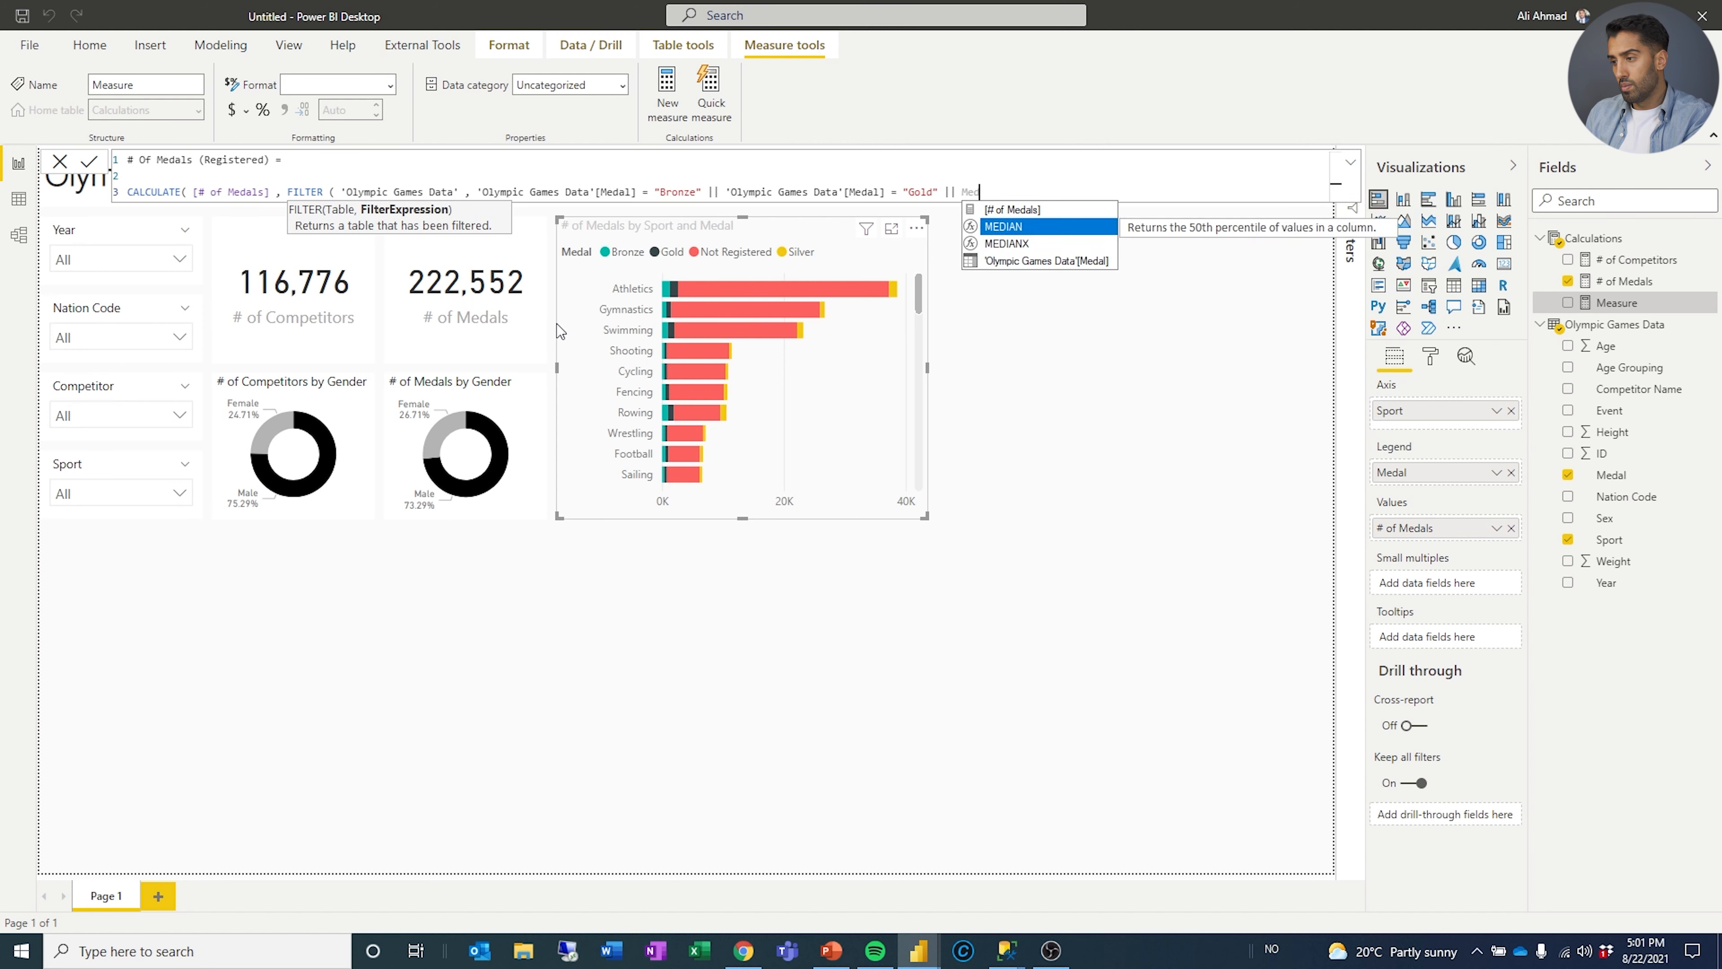
key(Tab)
text(= )
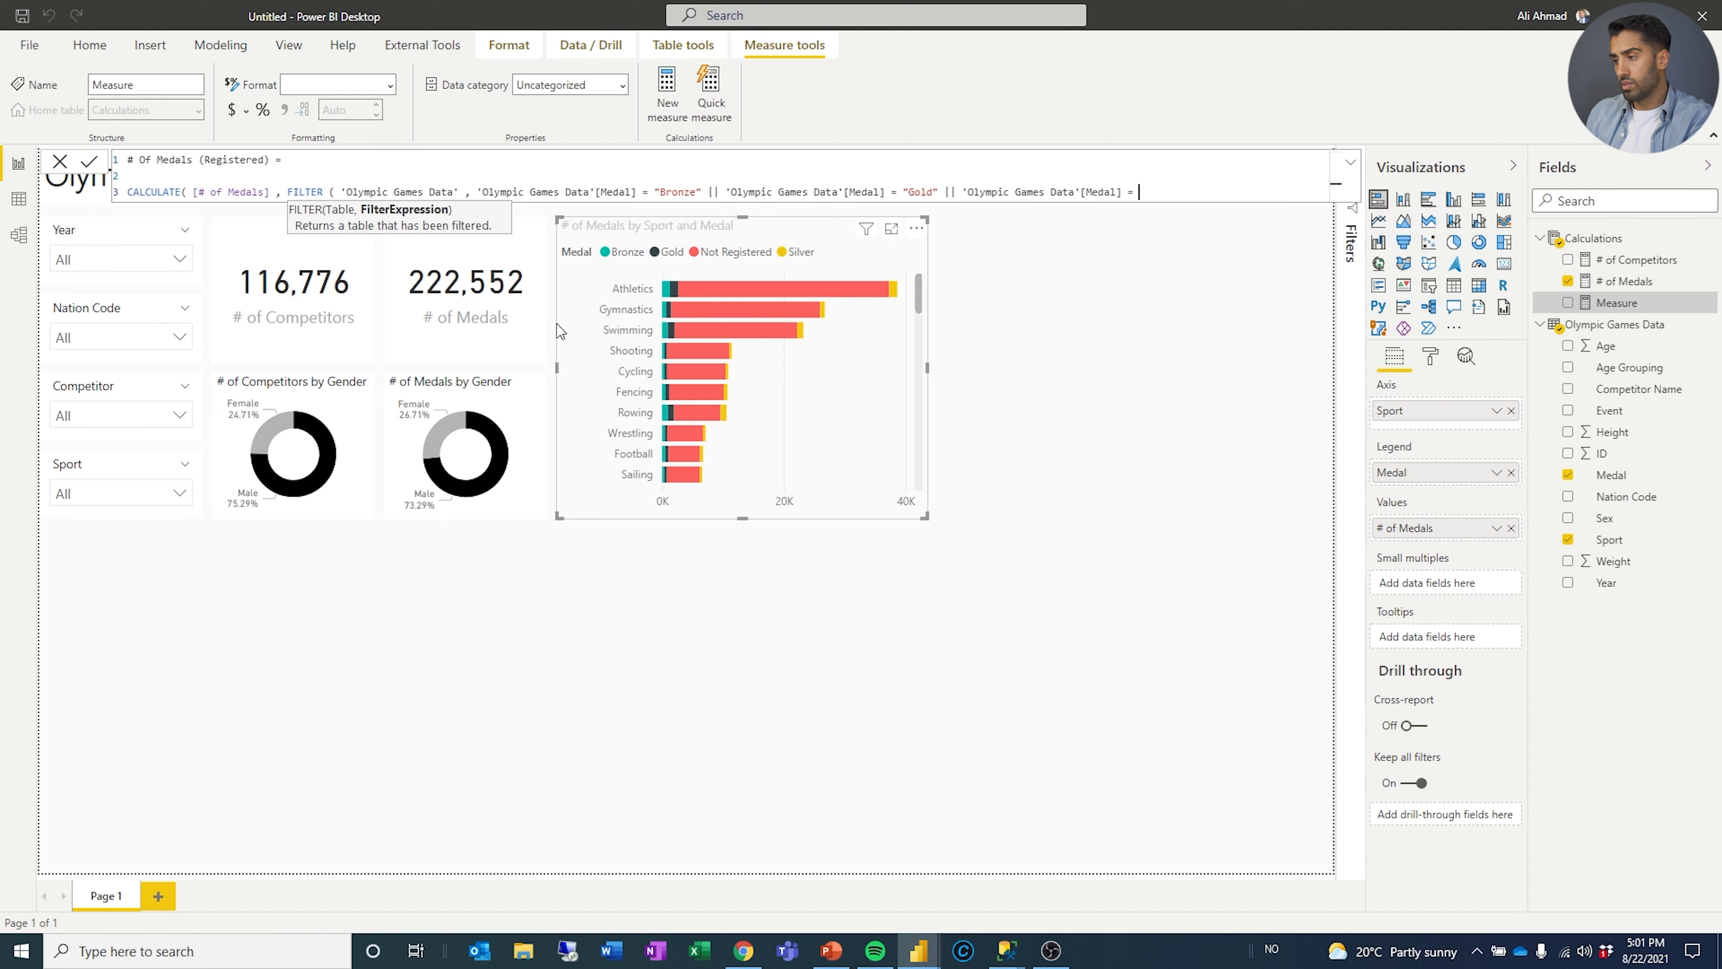
text("Silver" ) ))
Copy the whole measure formula into DAX Formatter in the browser and format it.
key(ctrl+a)
key(ctrl+c)
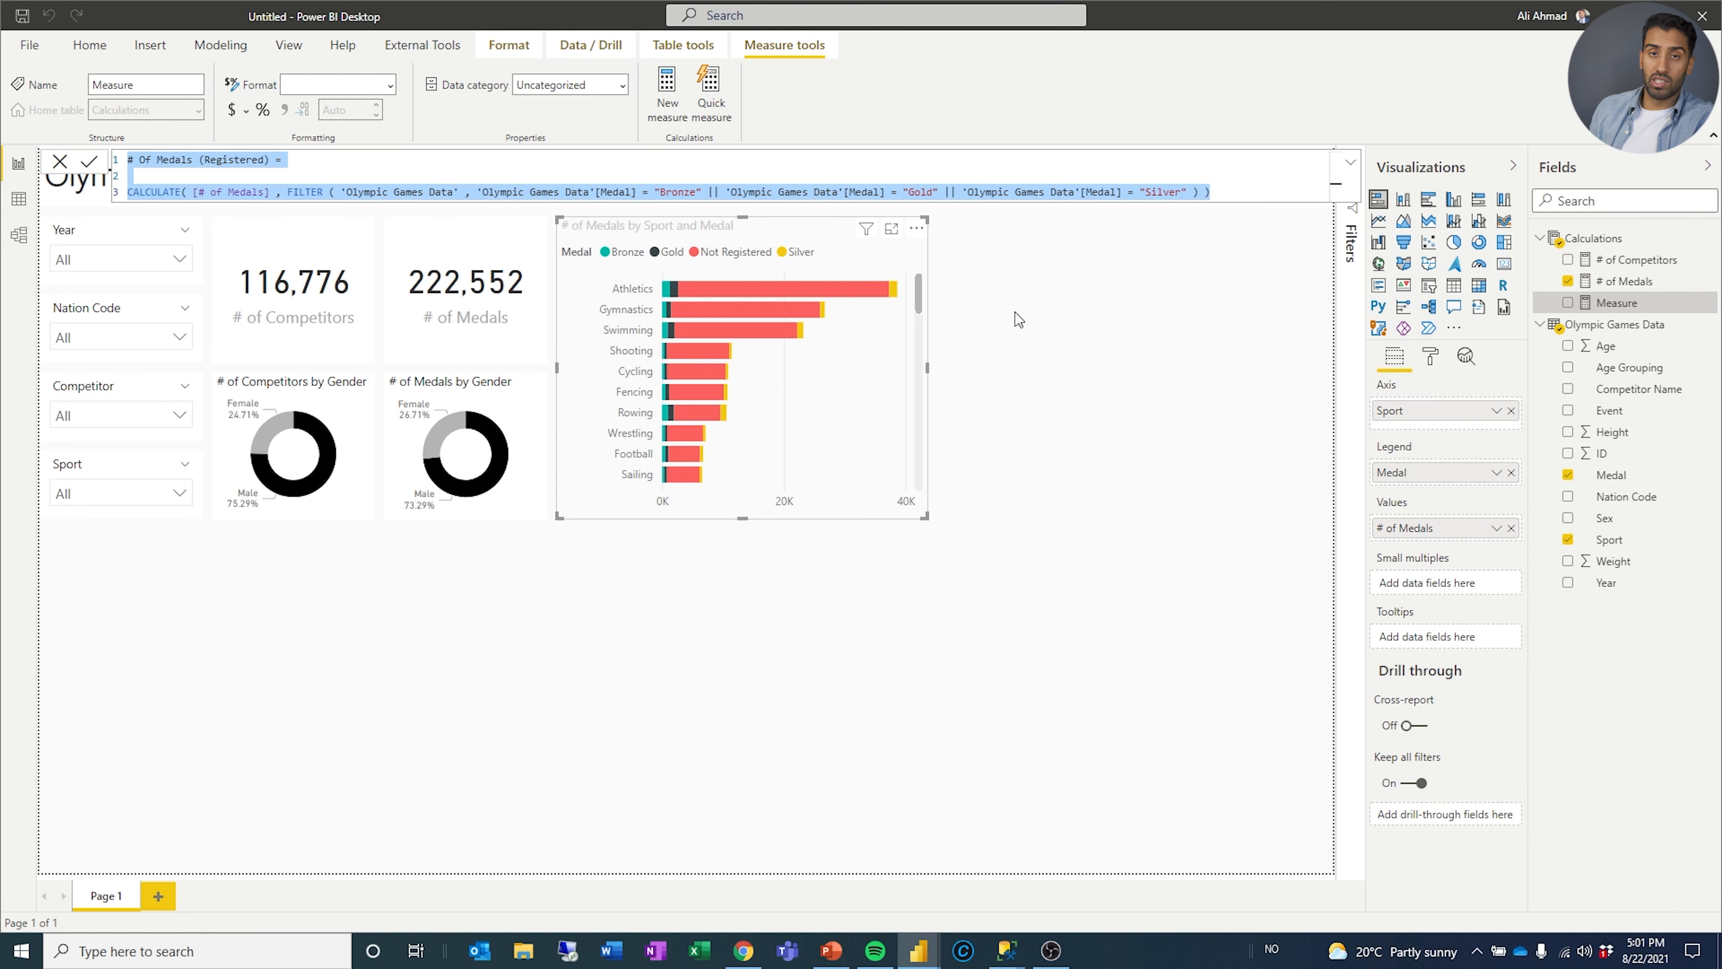
key(alt+Tab)
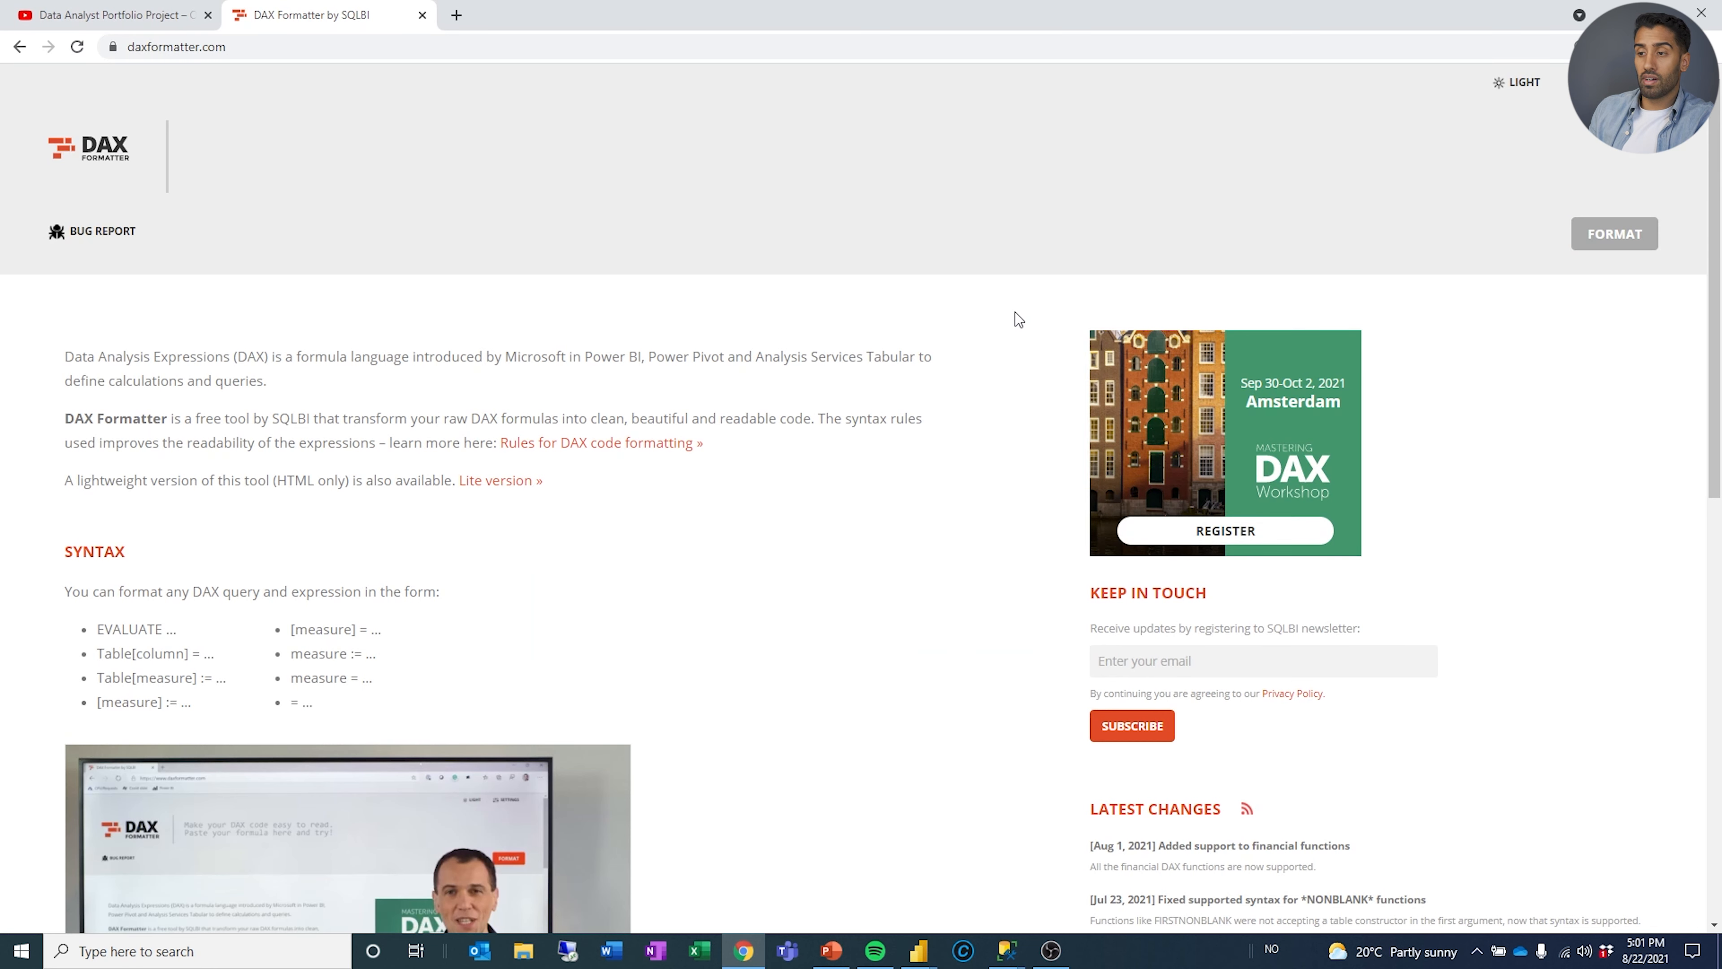
click(1073, 147)
key(ctrl+v)
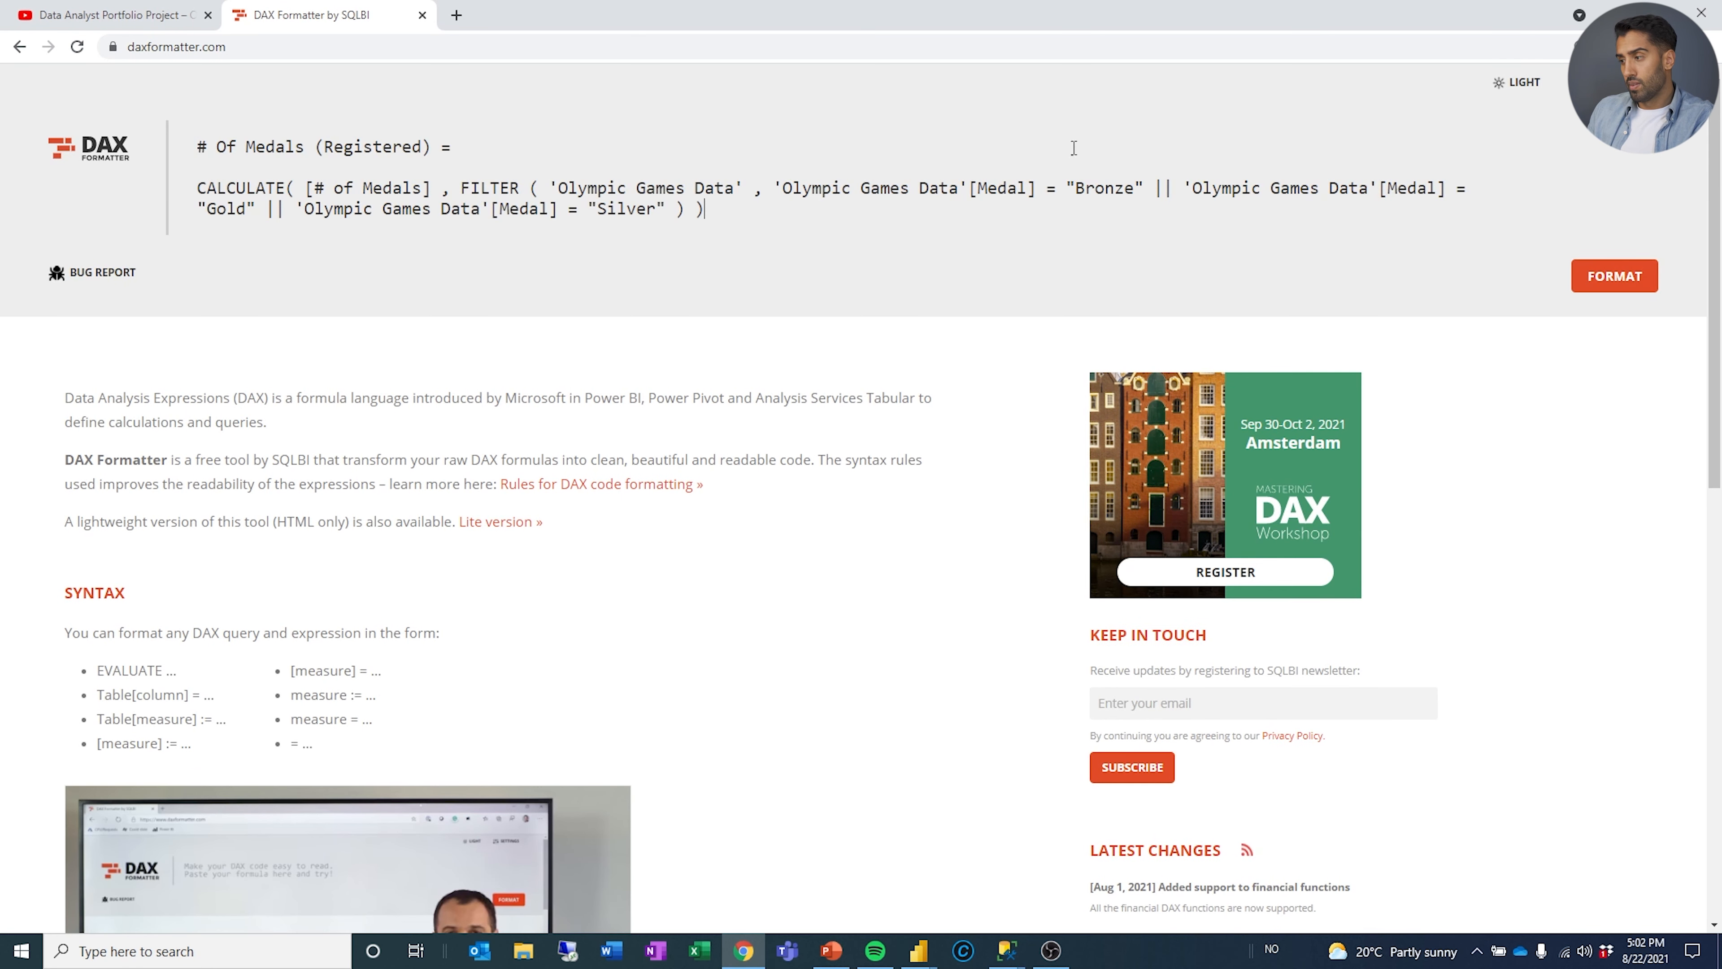
click(1614, 275)
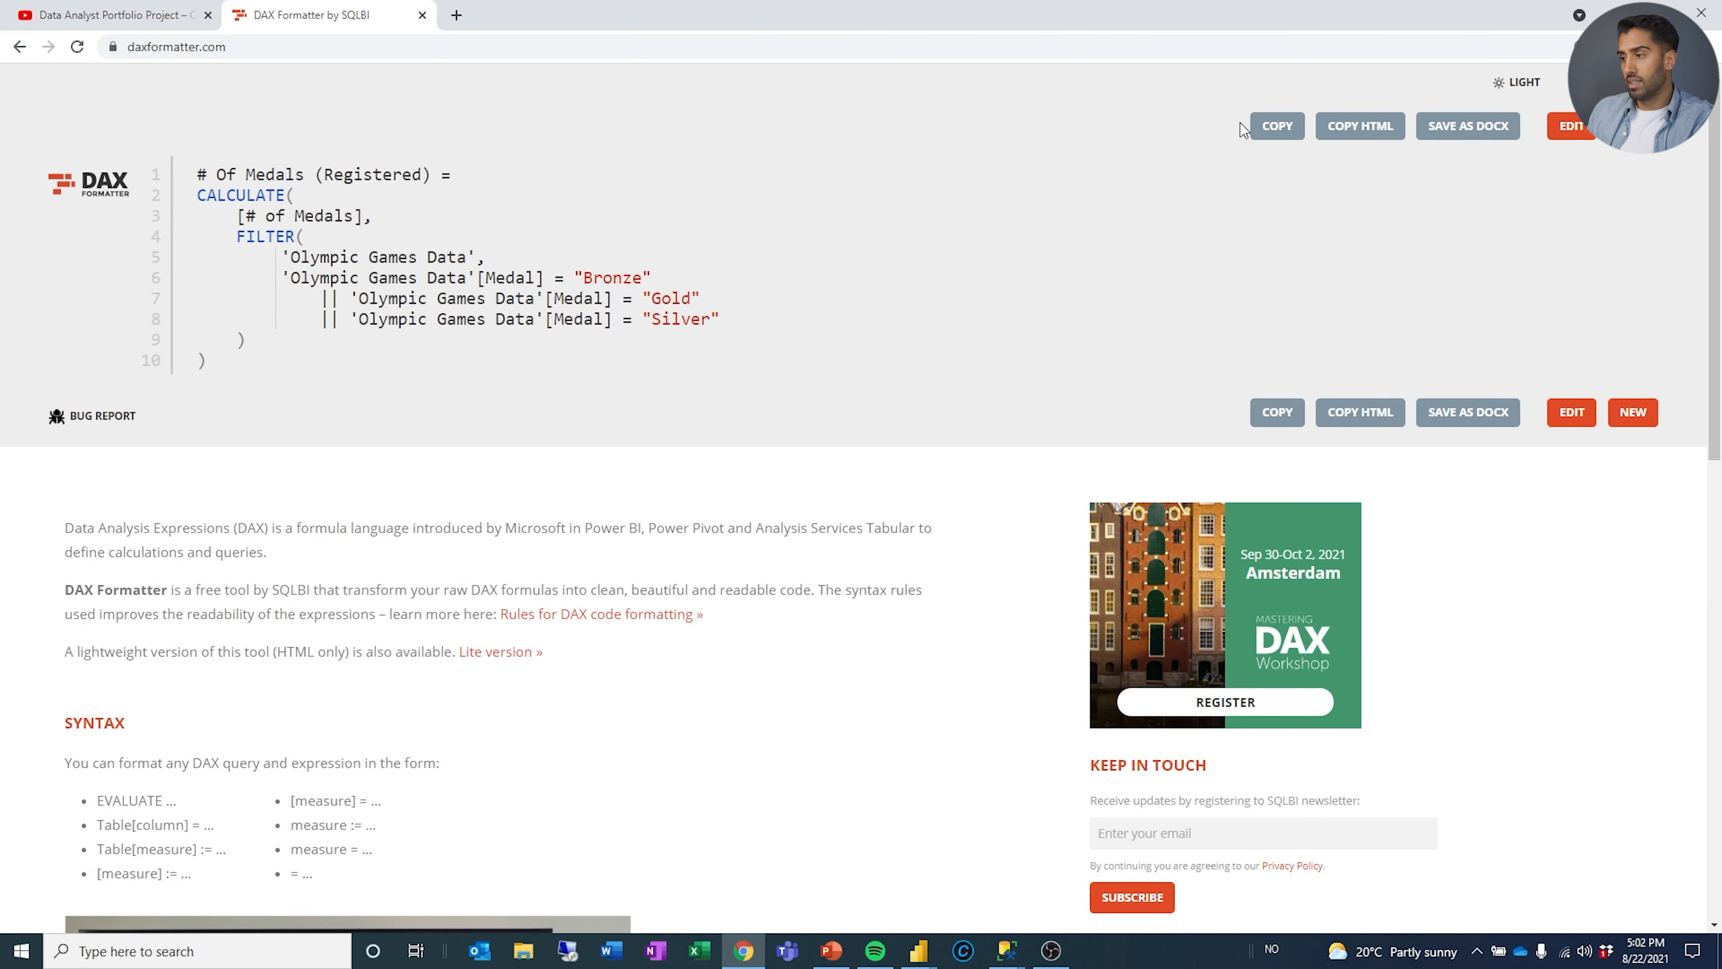
Copy the formatted DAX, switch back to Power BI Desktop, replace the measure's formula with it and commit.
click(1277, 126)
key(alt+Tab)
key(ctrl+a)
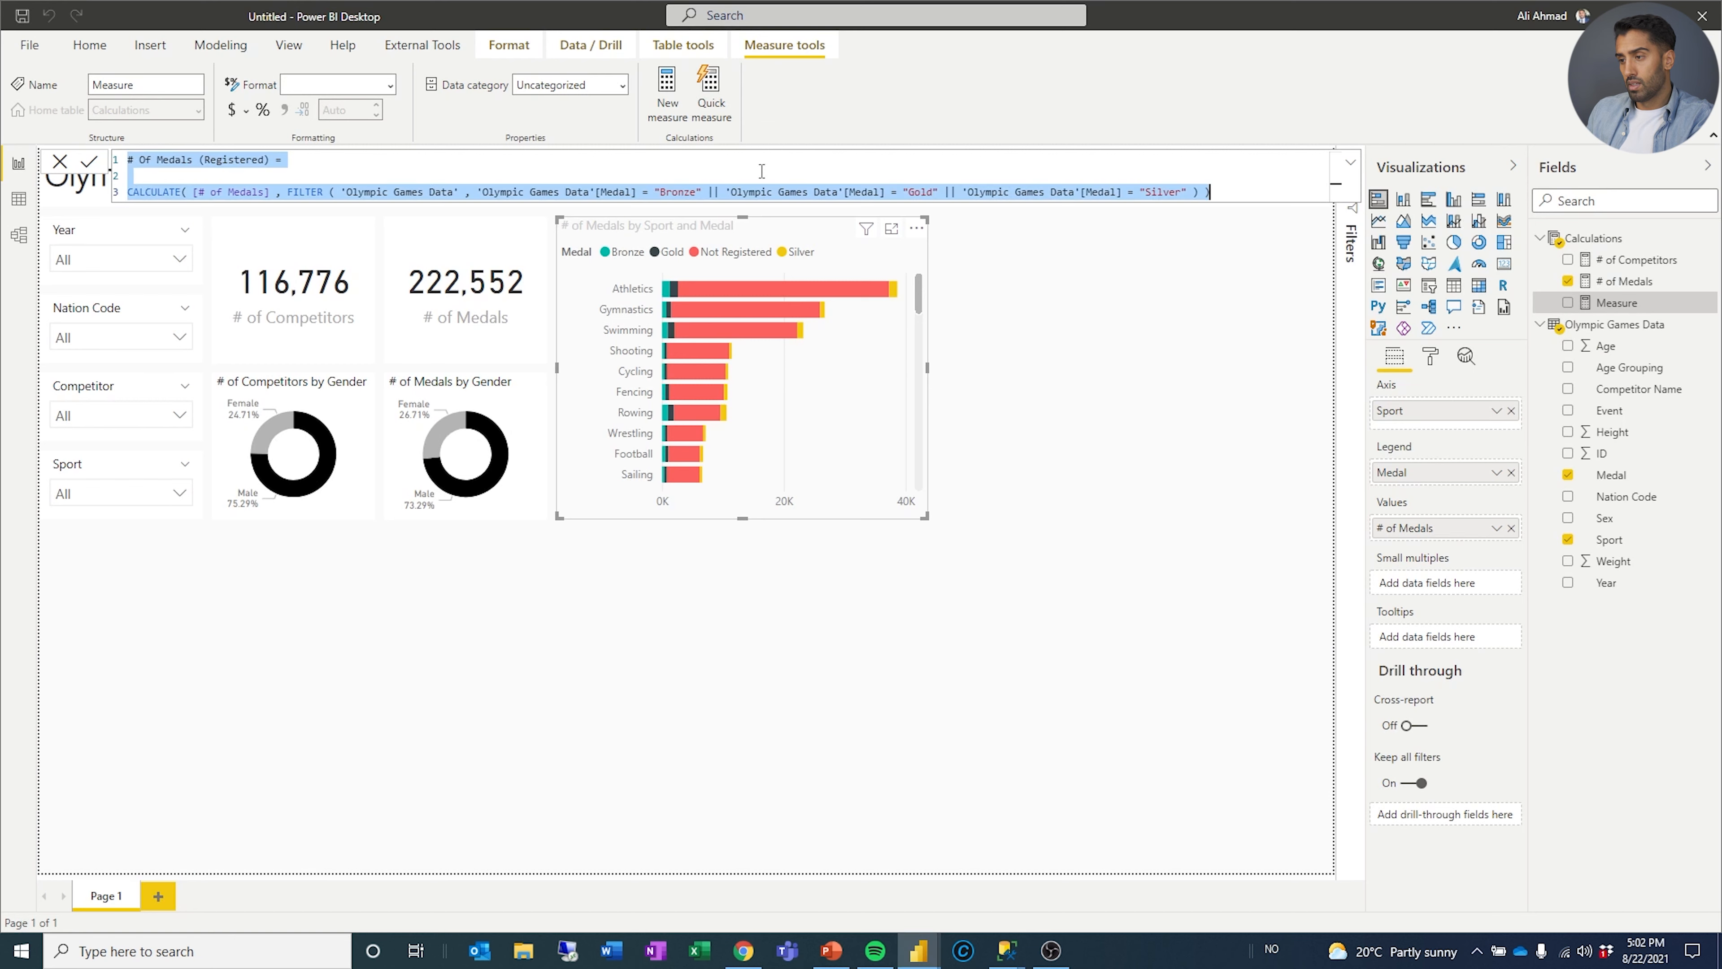
text(# Of Medals (Registered) = CALCULATE(     [# of Medals],     FILTER(         'Olympic Games Data',         'Olympic Games Data'[Medal] = "Bronze"             || 'Olympic Games Data'[Medal] = "Gold"             || 'Olympic Games Data'[Medal] = "Silver"     ) ))
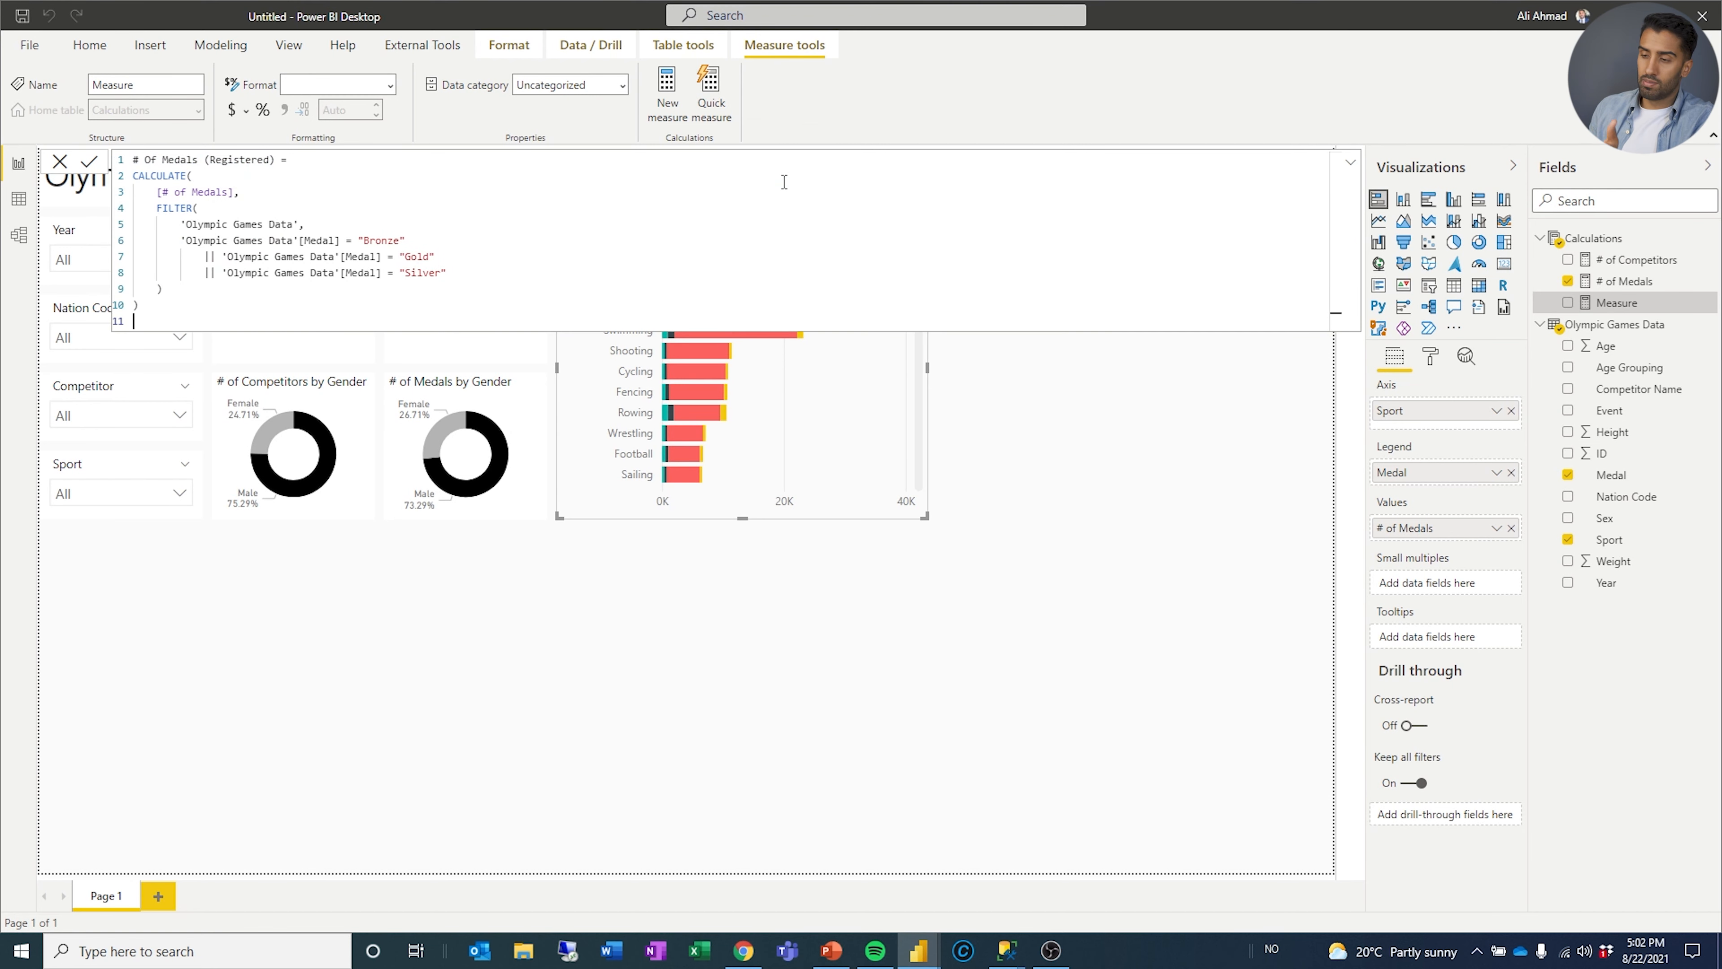
key(Return)
Replace the values of the medals-by-sport bar chart with the # Of Medals (Registered) measure.
click(1104, 722)
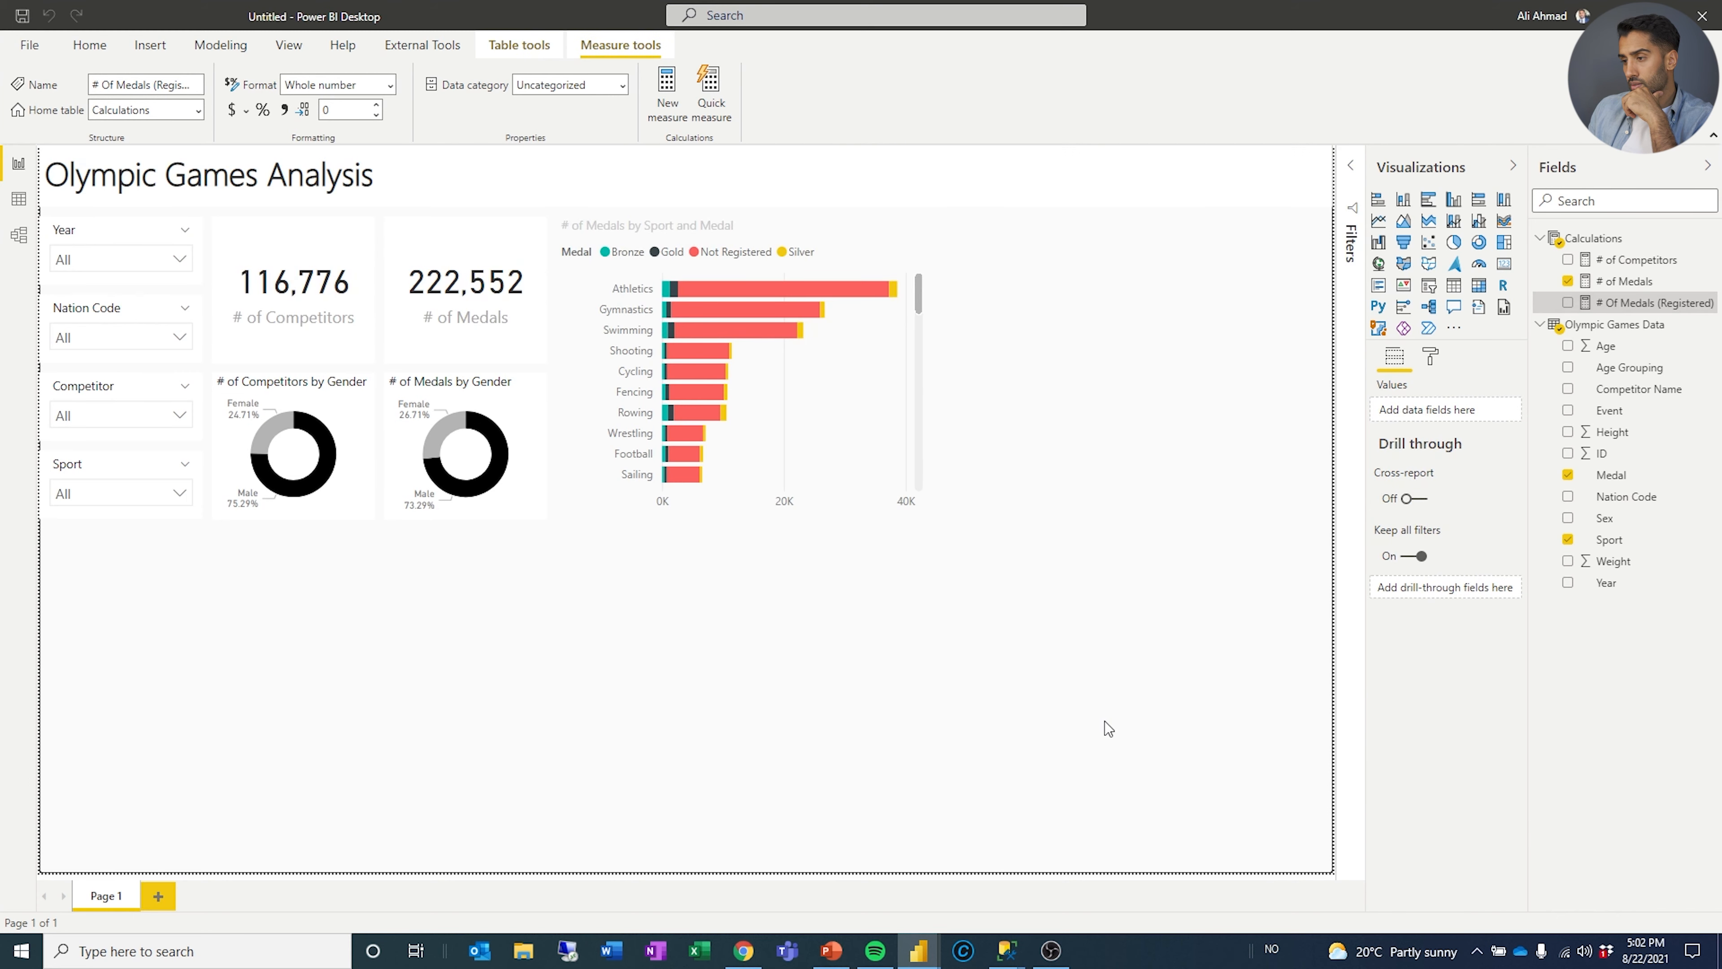
click(644, 231)
drag(1641, 303, 1499, 527)
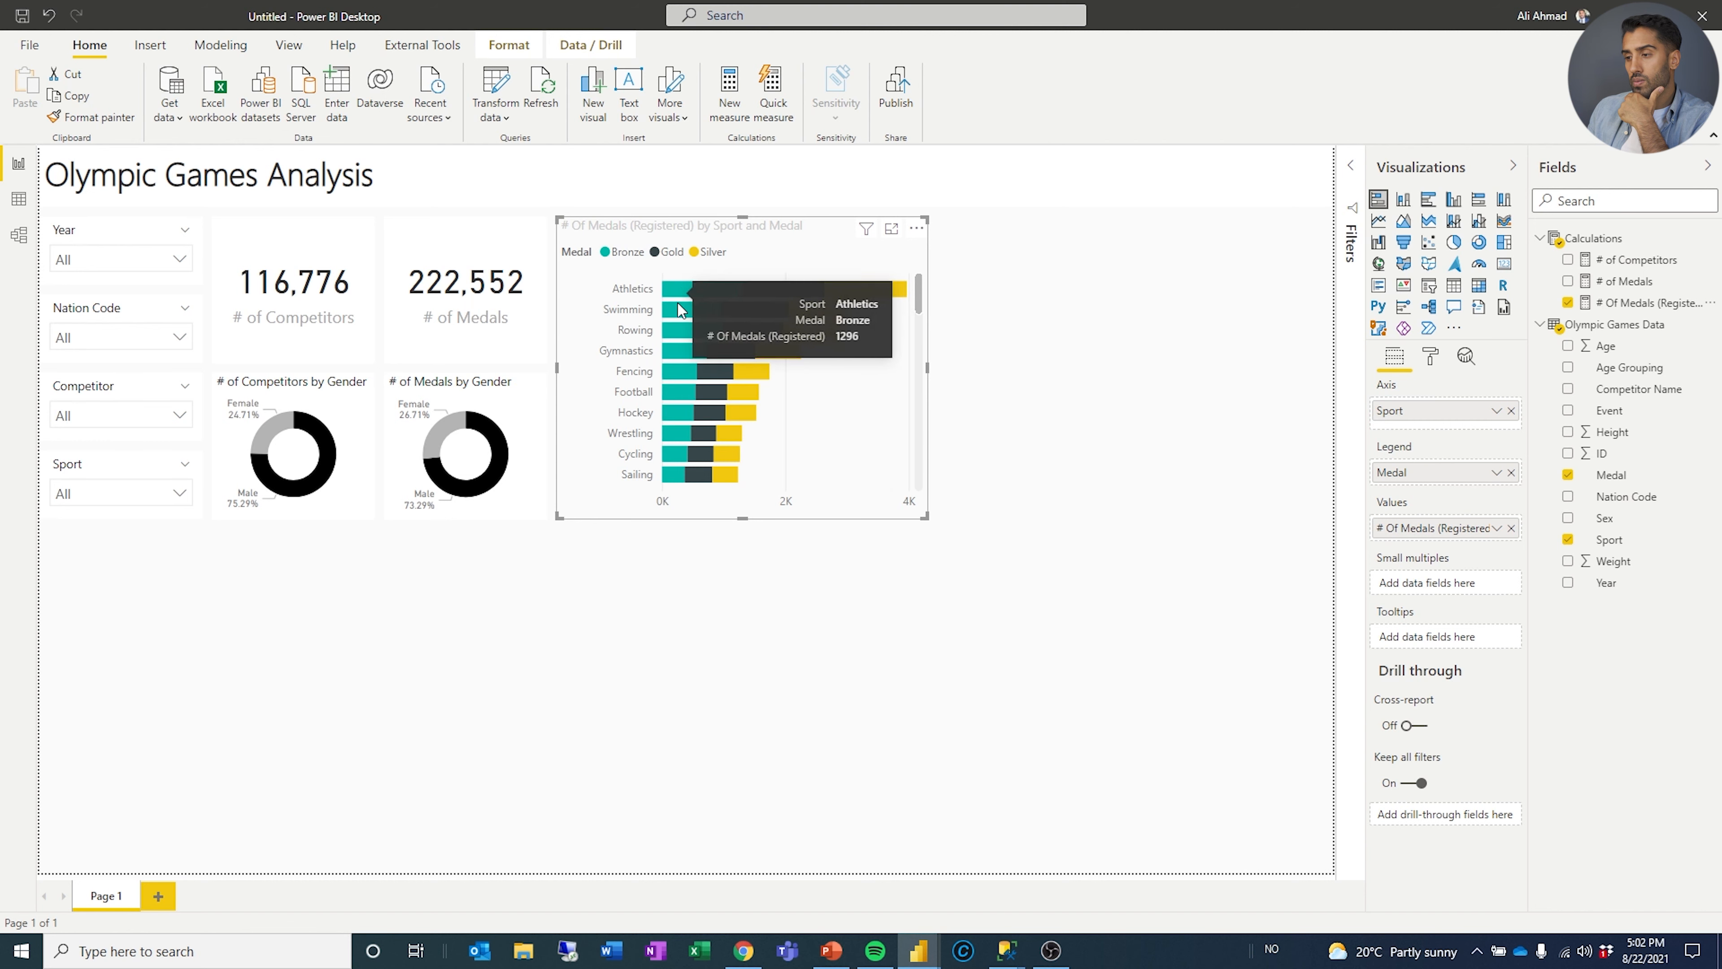
Swap the # of Medals card's field for # Of Medals (Registered) and rename it on the card as # Of Medals.
click(446, 258)
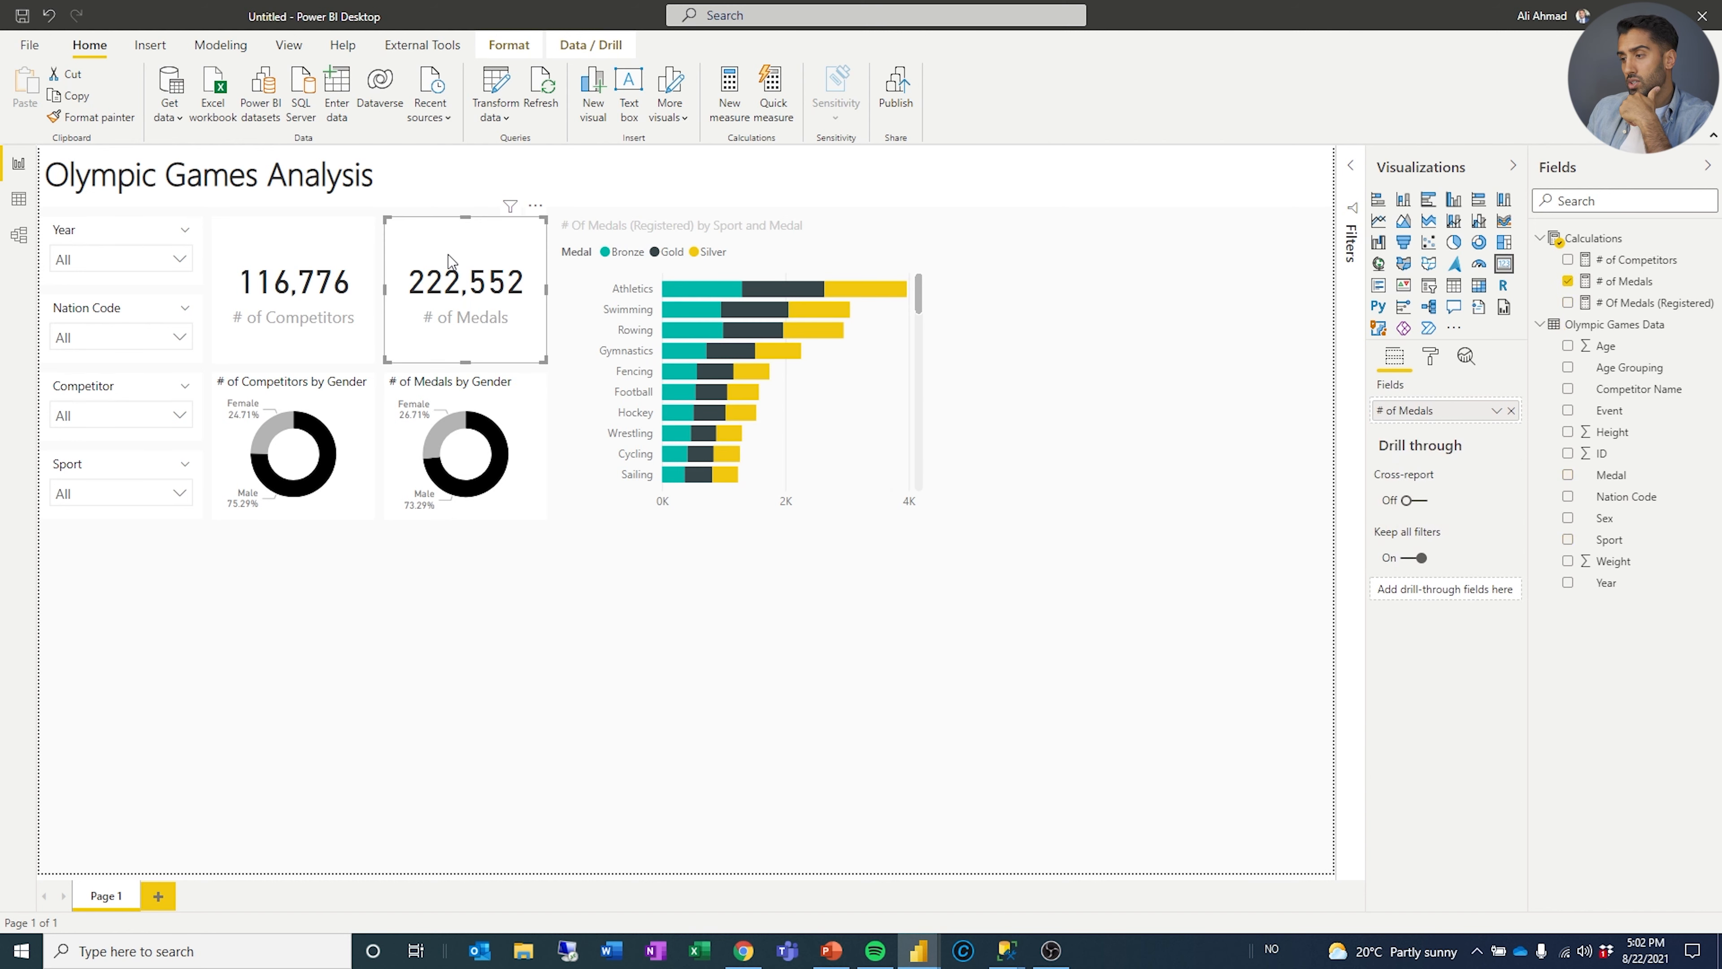
drag(1630, 303, 1424, 413)
double_click(1421, 410)
text(# of Medals)
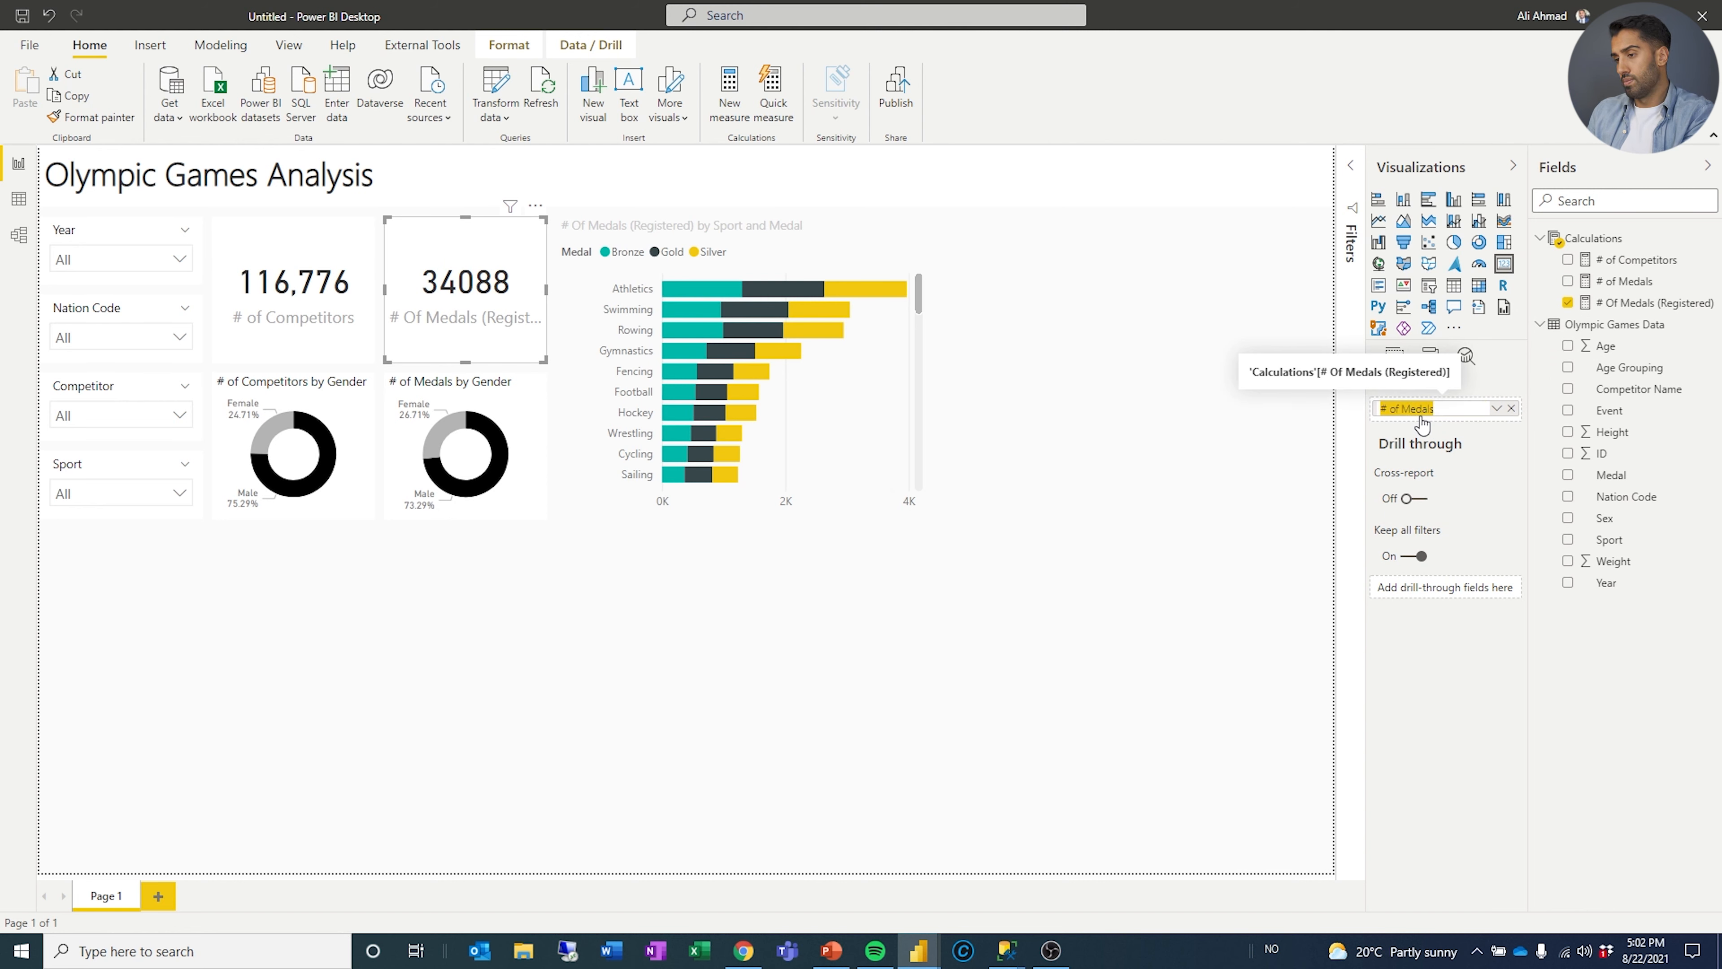
key(Return)
double_click(1402, 407)
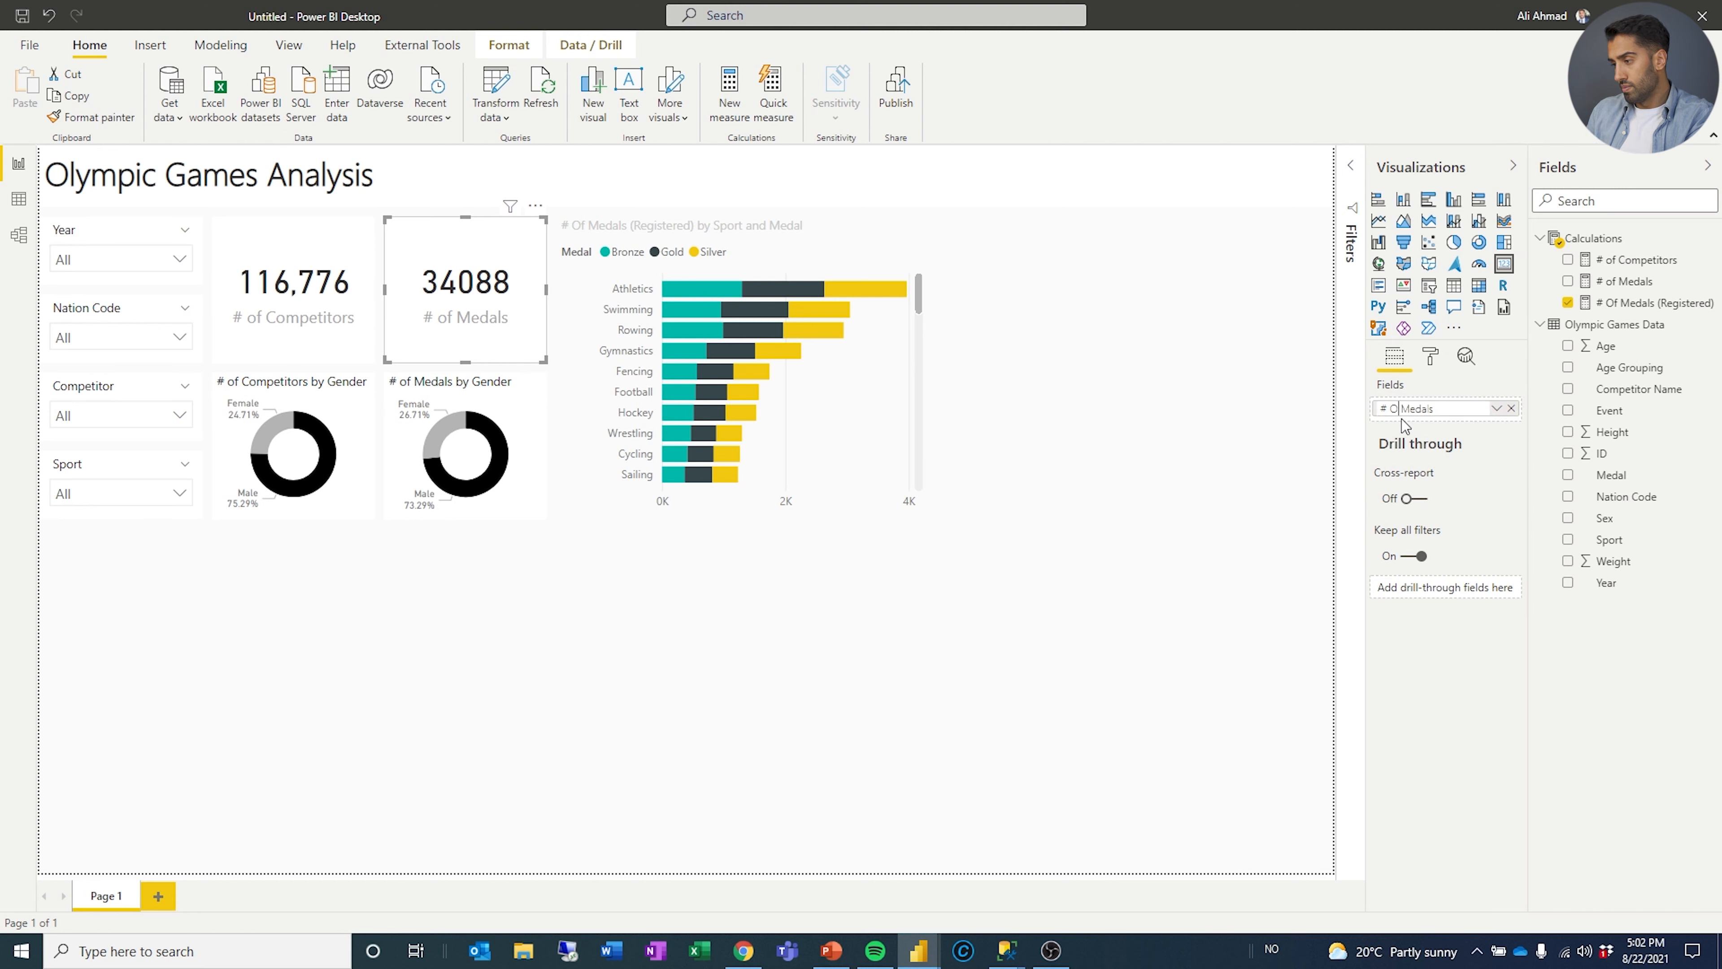
key(Return)
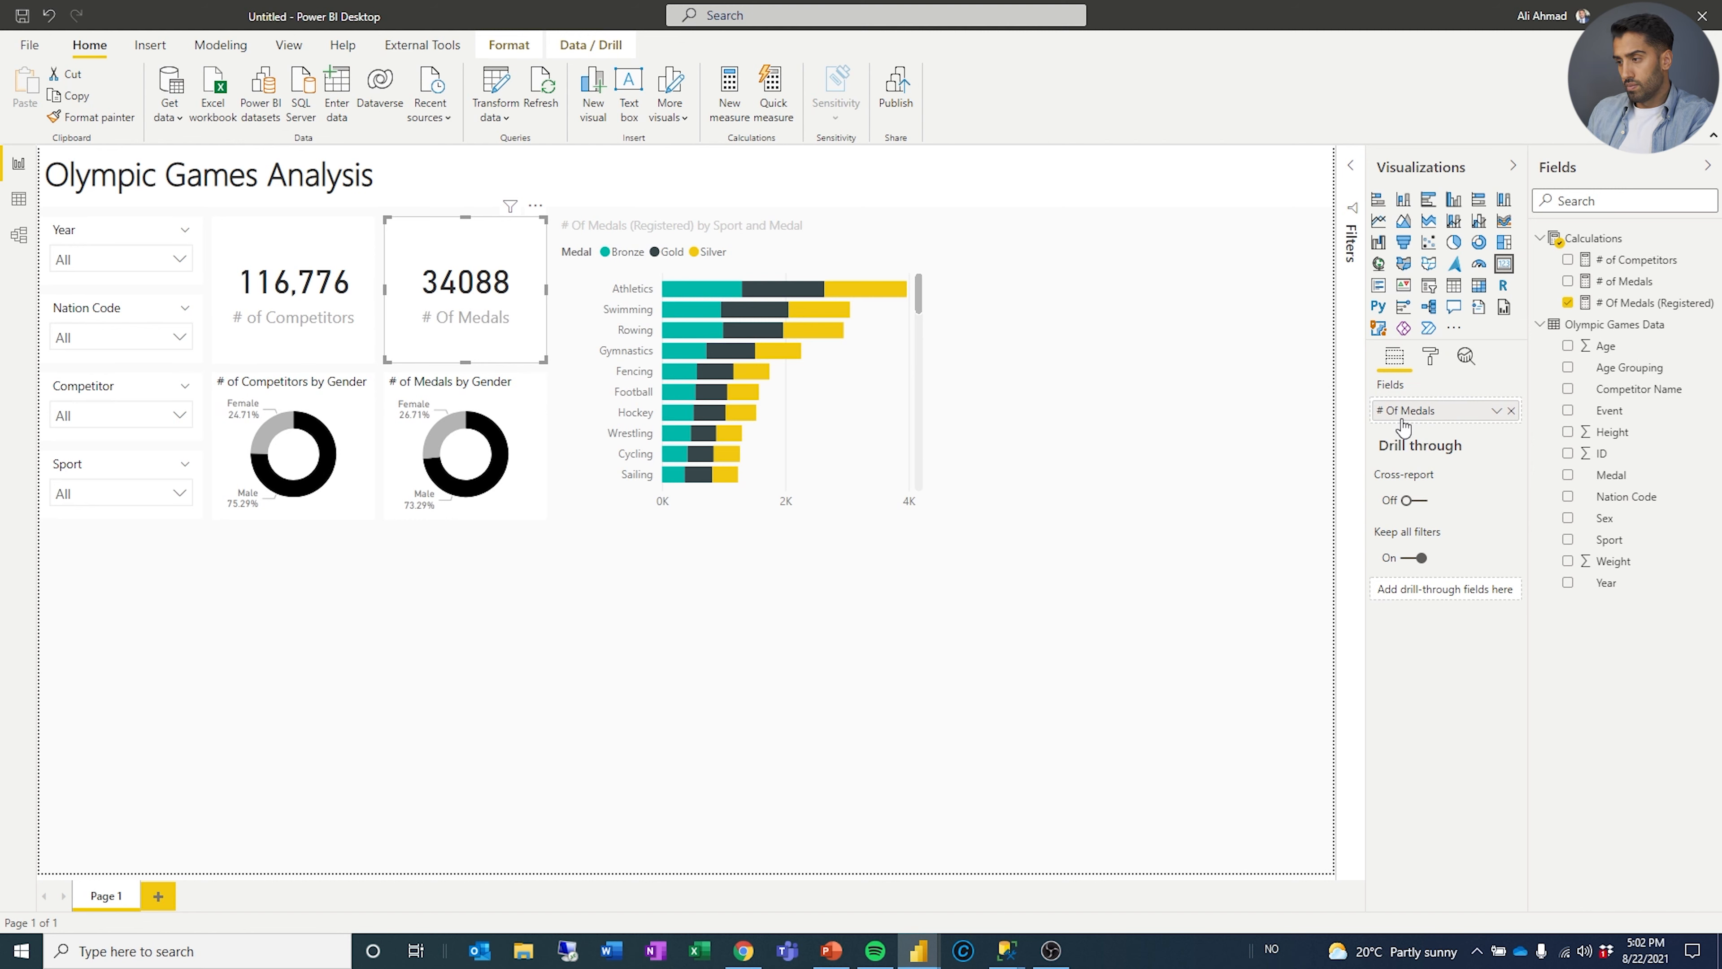
Format the # Of Medals (Registered) measure with a thousands separator.
click(1654, 303)
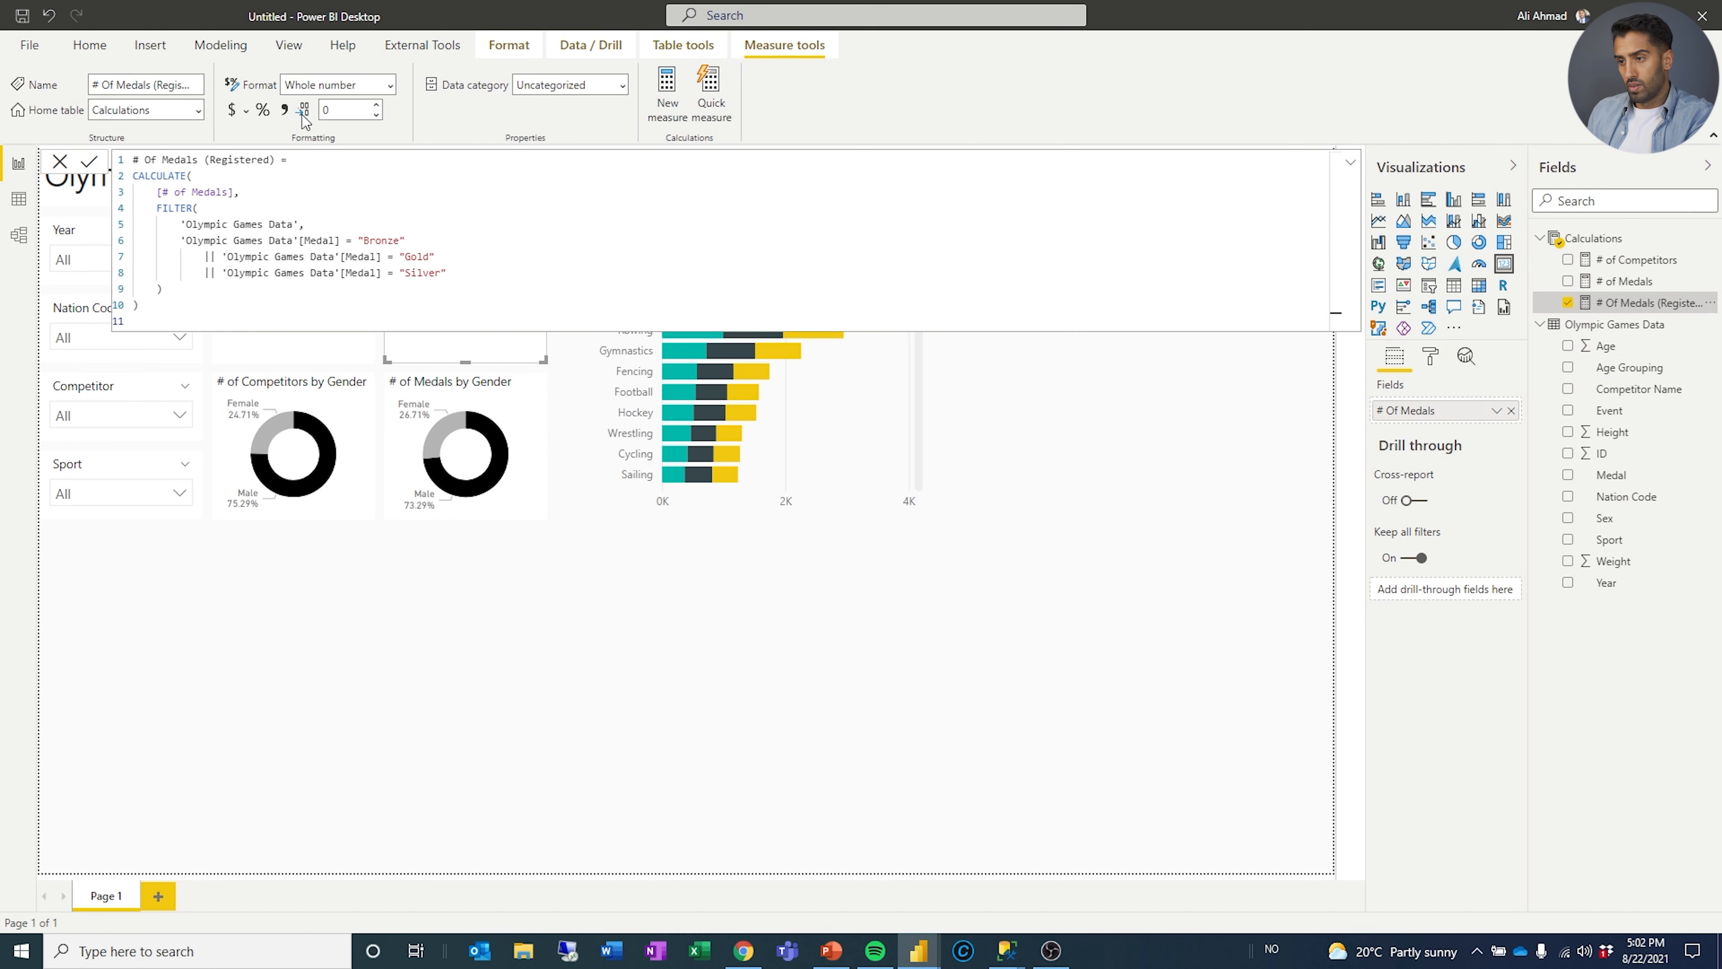
click(285, 111)
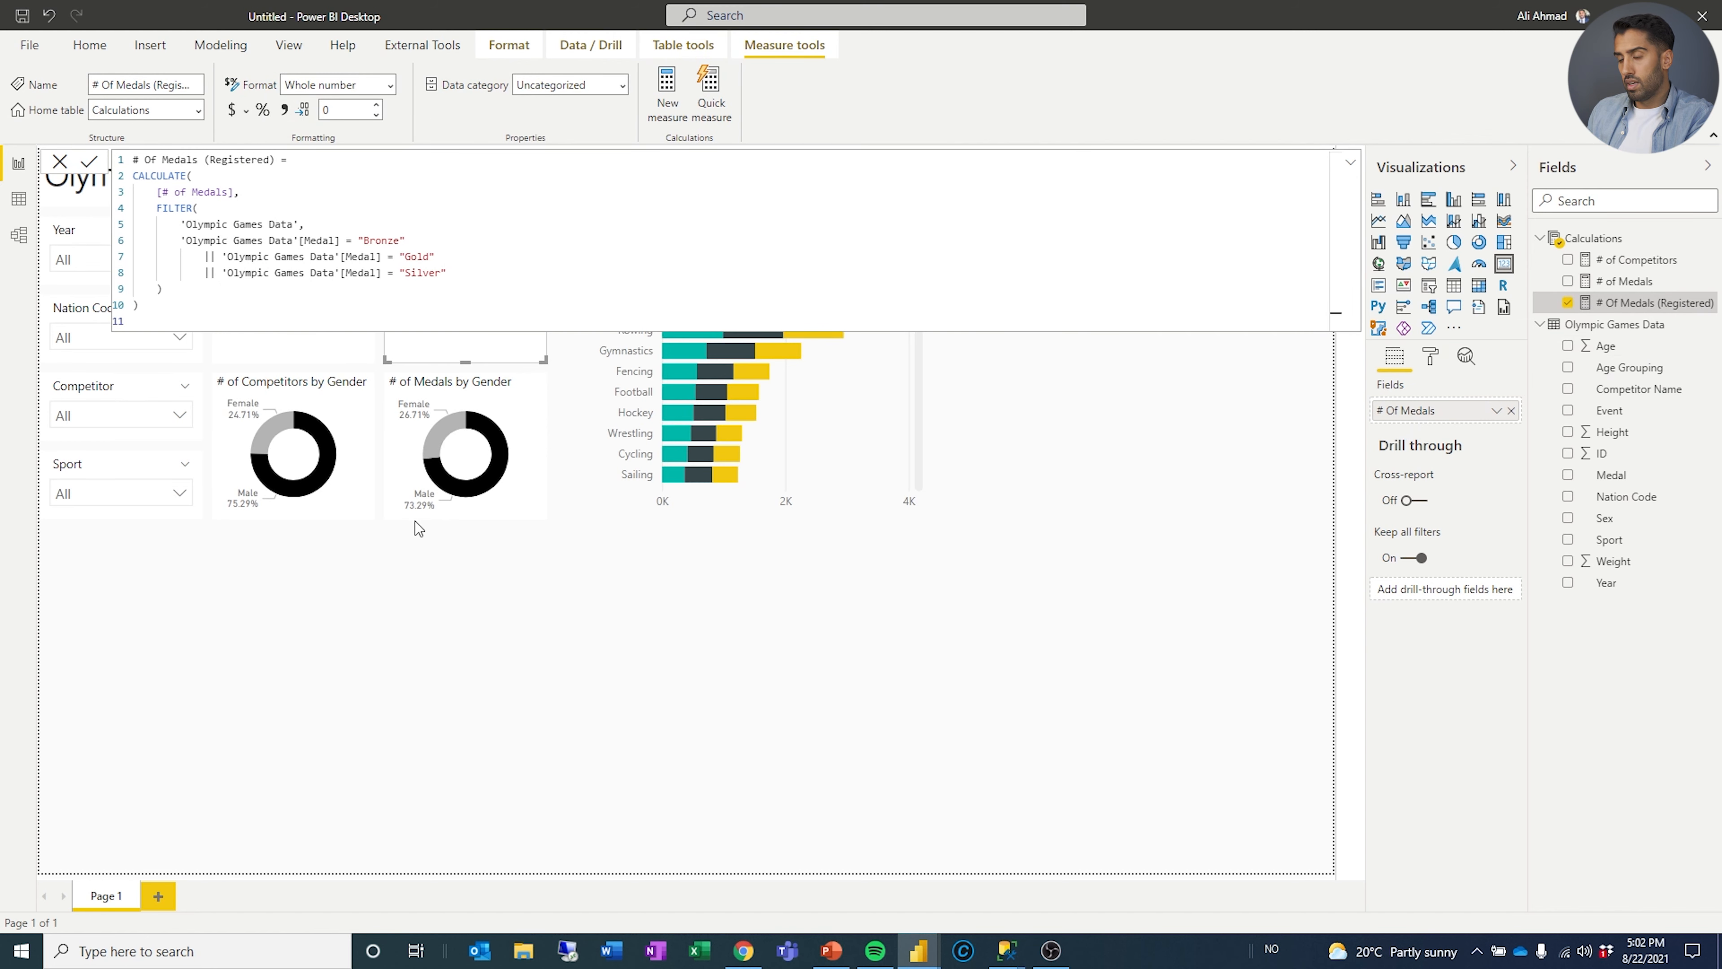
Use # Of Medals (Registered) as the medals donut chart's value and rename it in the visual as # Of Medals.
click(433, 385)
drag(1672, 306, 1480, 533)
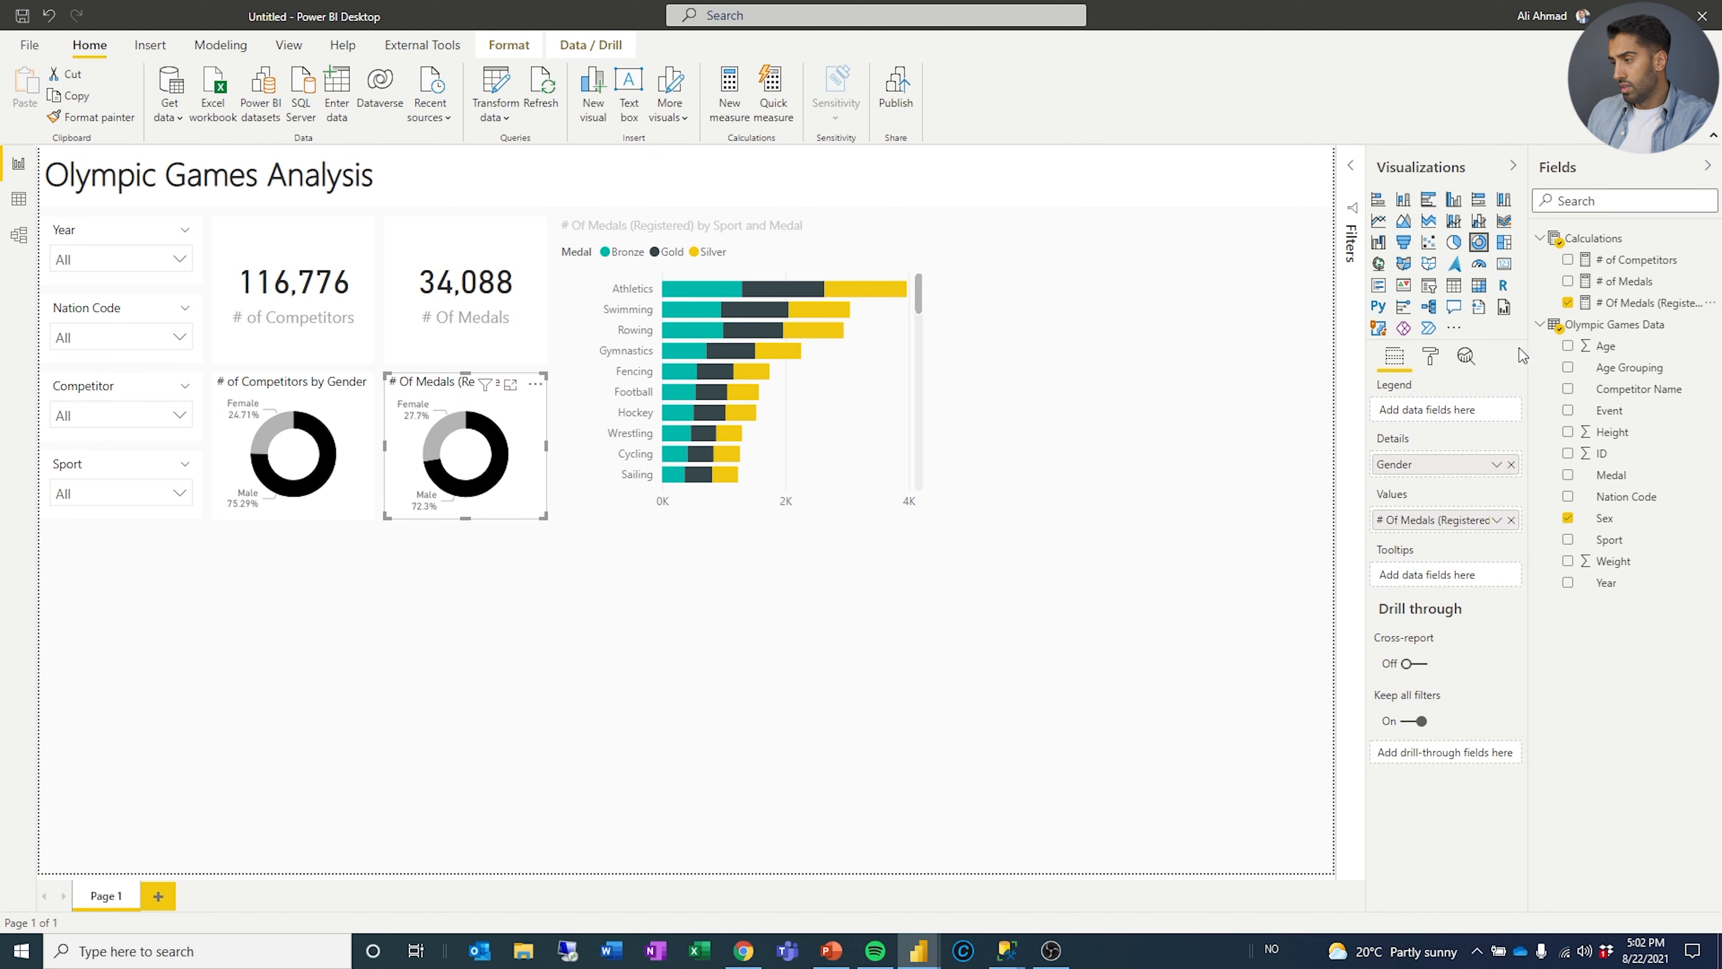
double_click(1417, 523)
text(# Of Medals)
key(Return)
click(1098, 440)
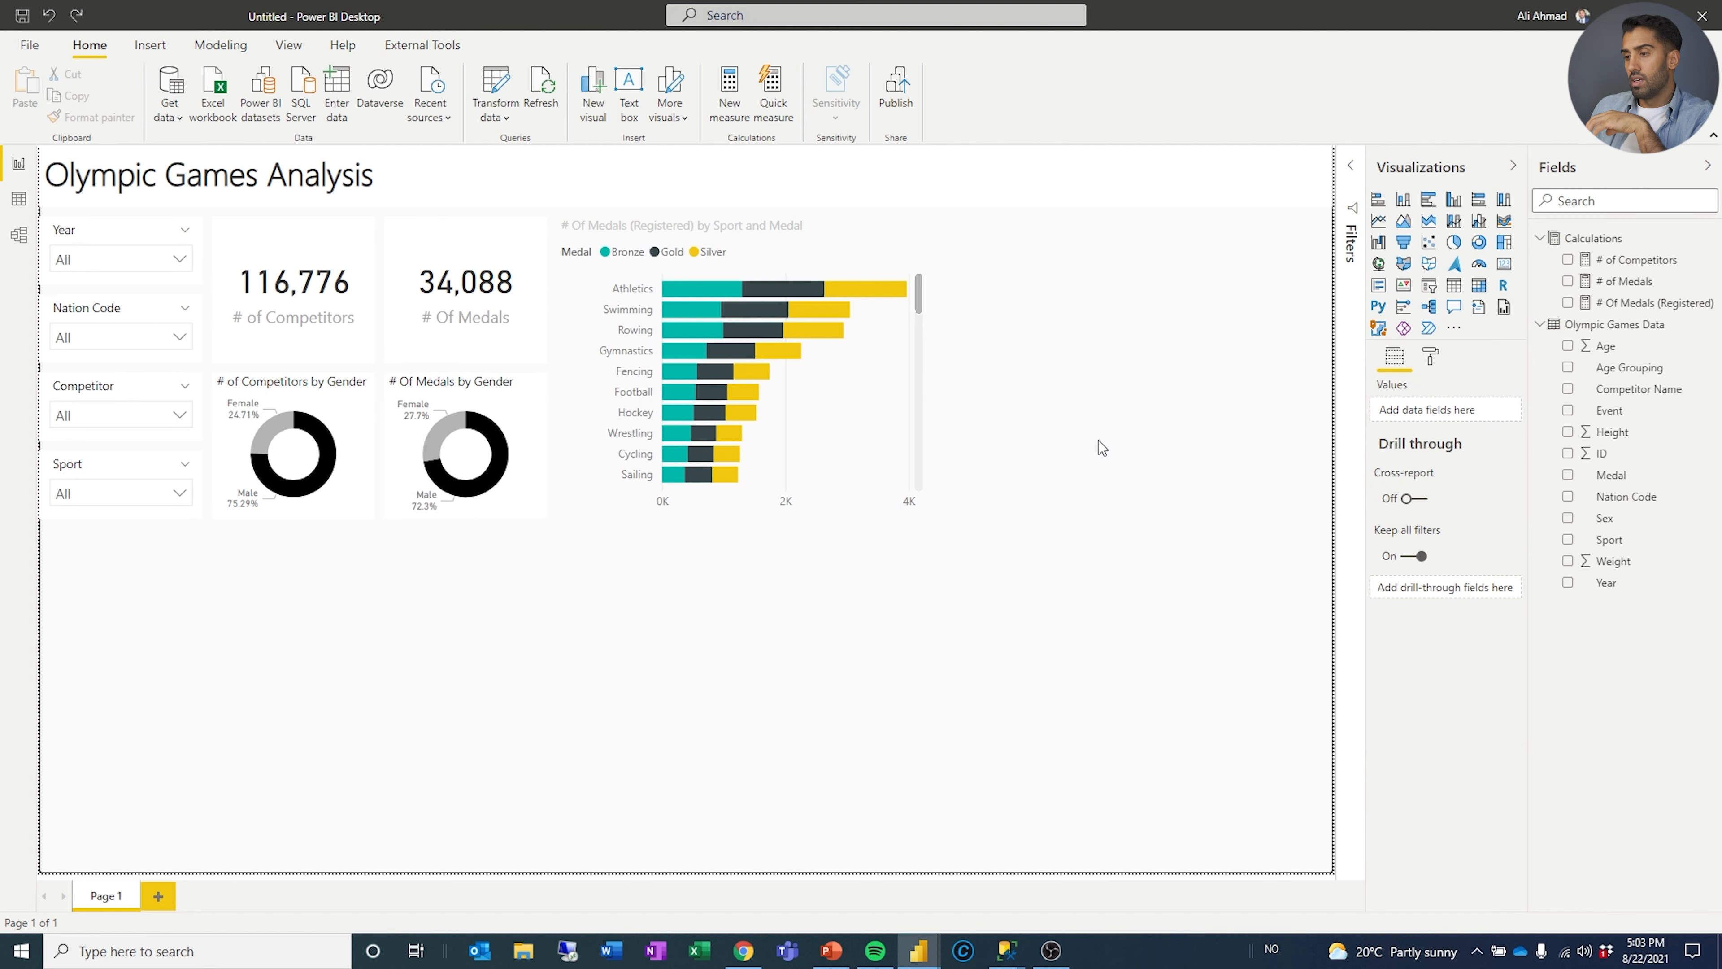
Set the title font color of the medals-by-sport bar chart to black.
click(645, 223)
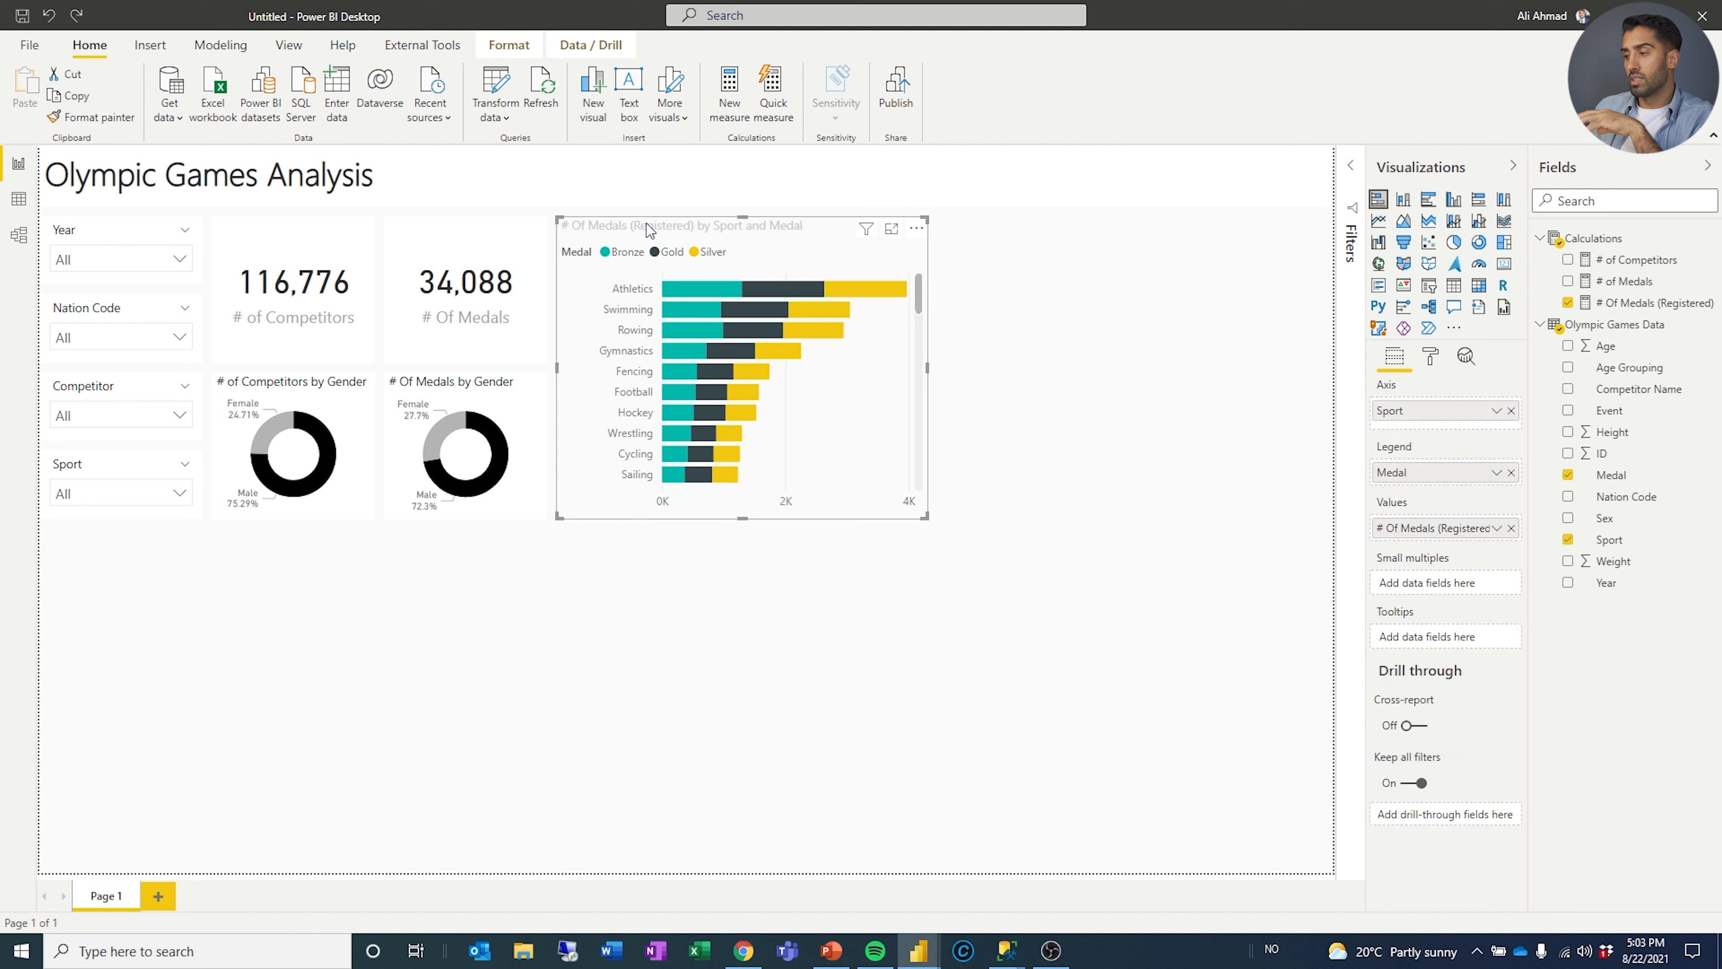
click(1429, 359)
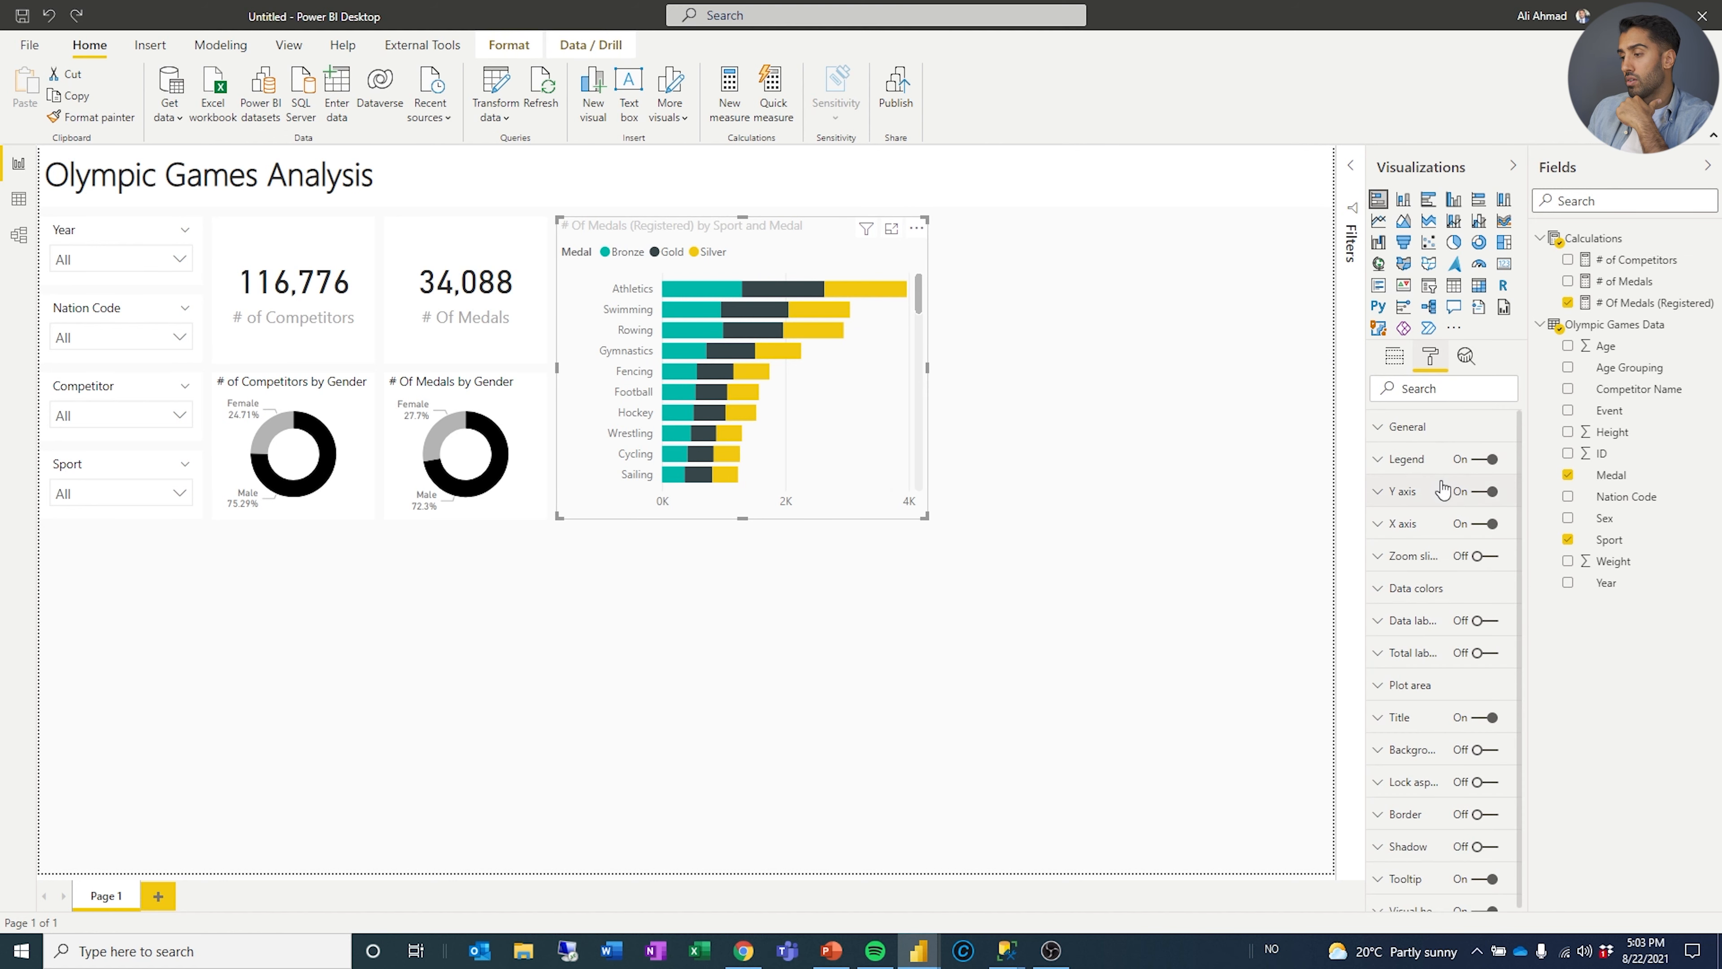
click(1396, 717)
scroll(1441, 757, down, 3)
click(1401, 760)
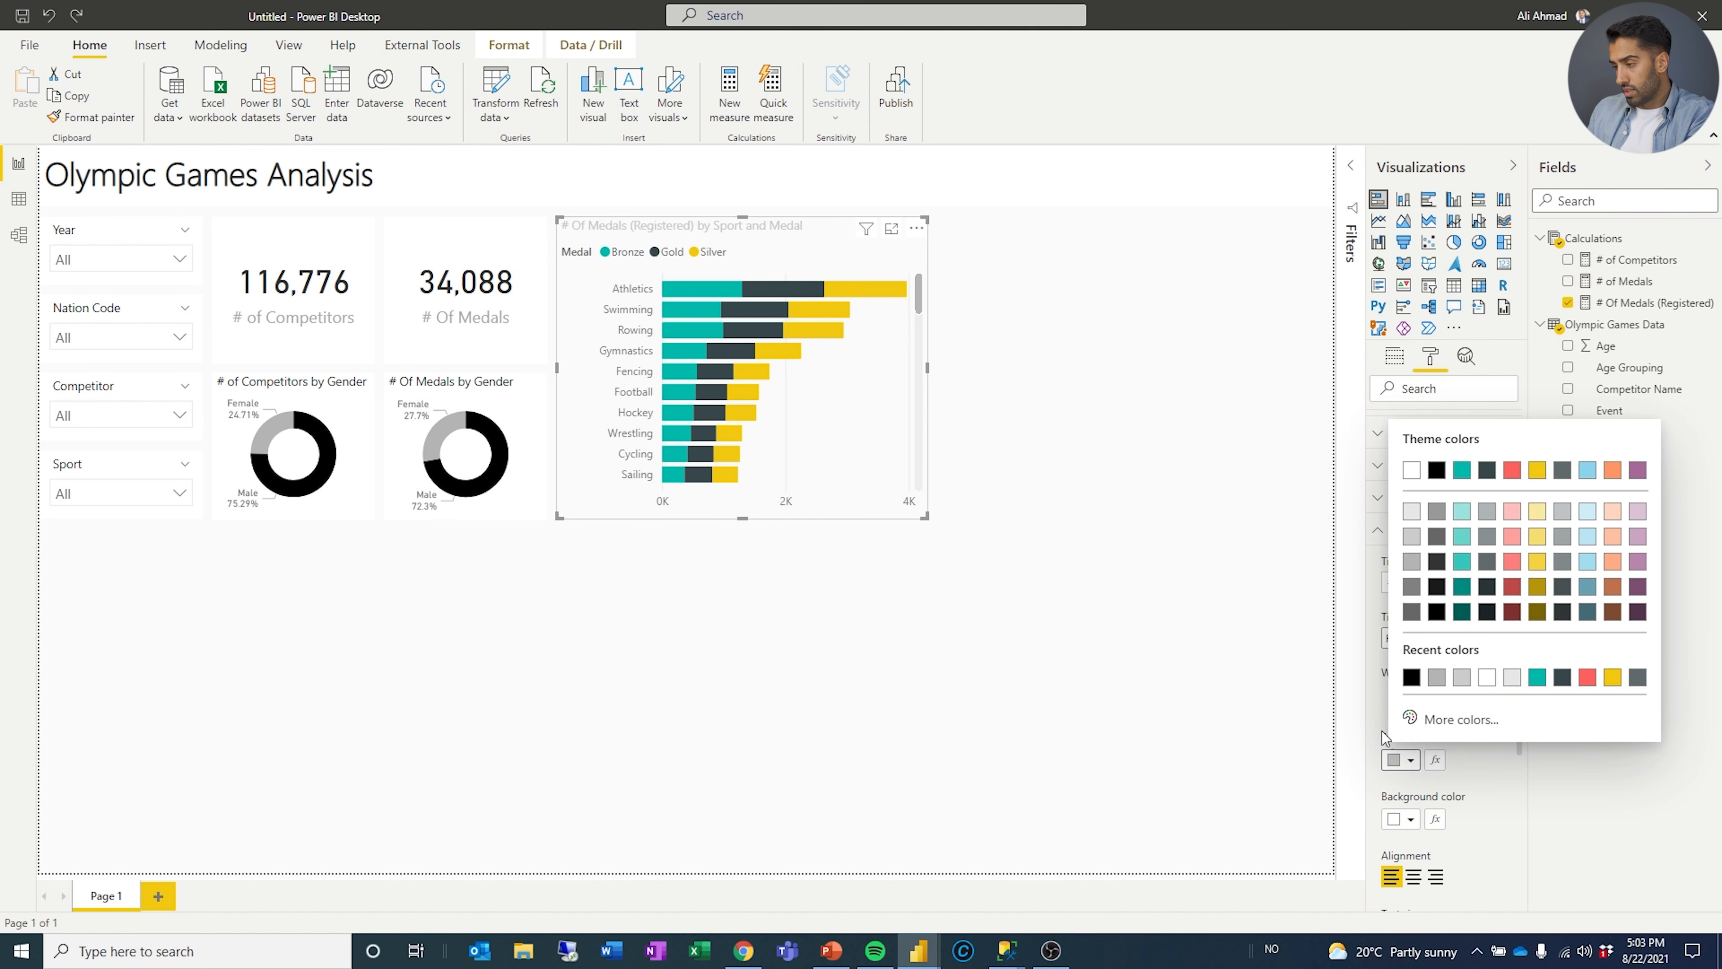
click(1436, 470)
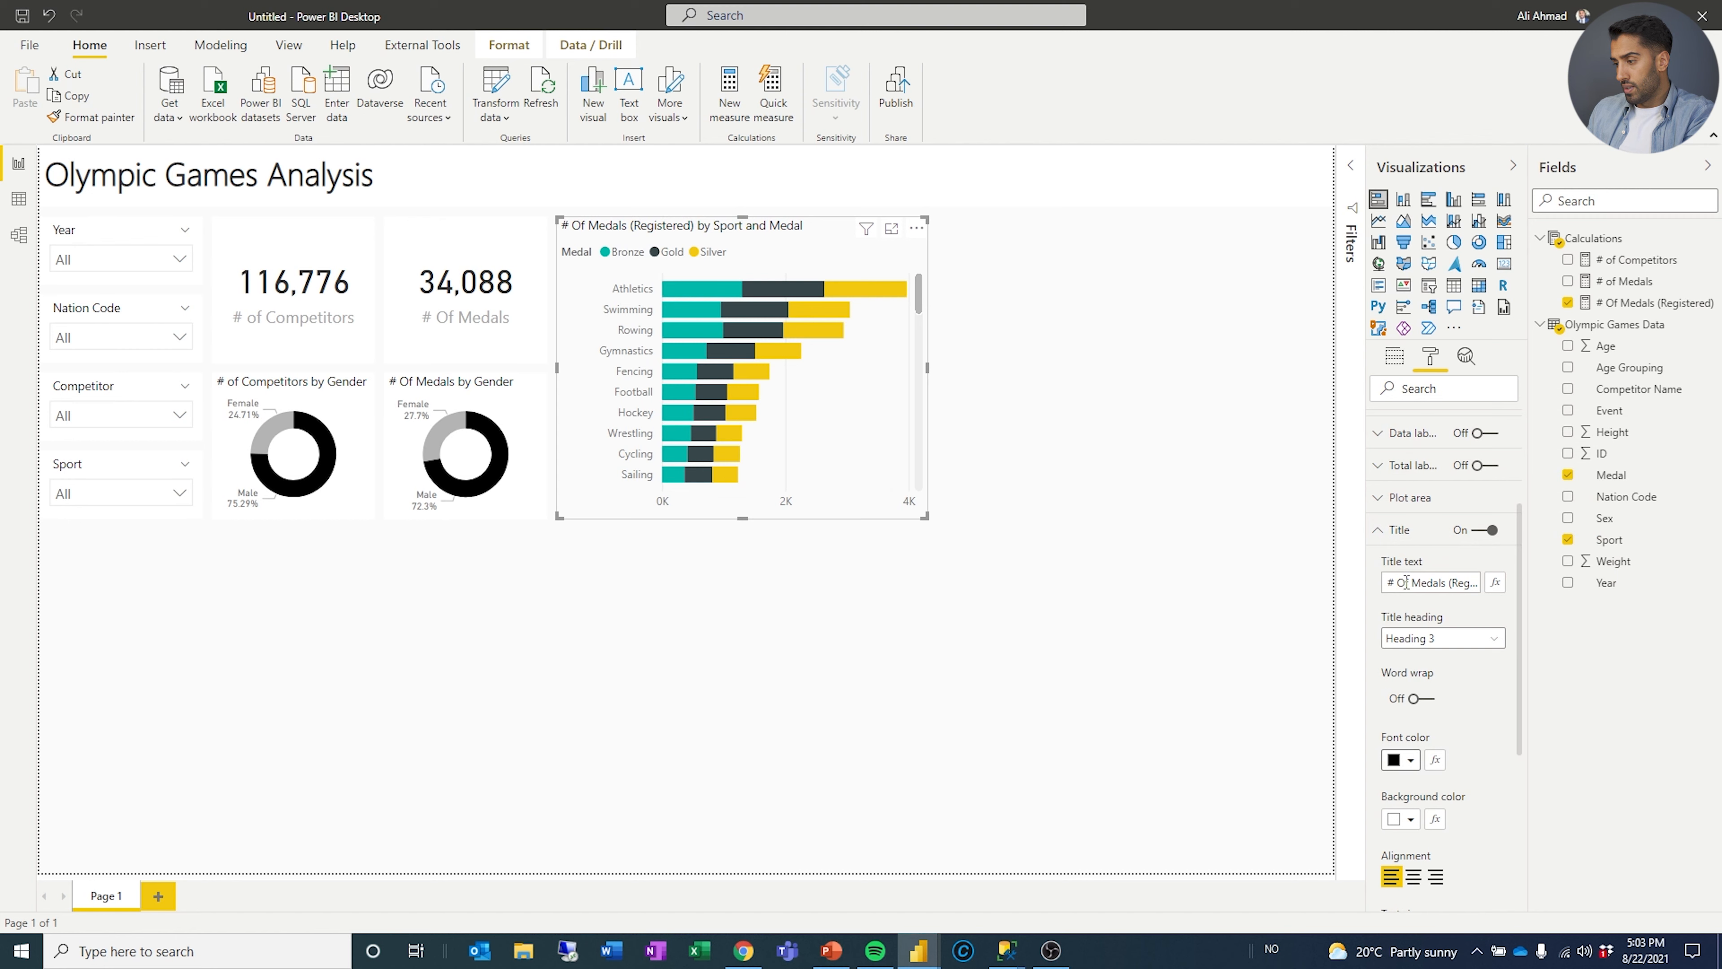
click(1379, 530)
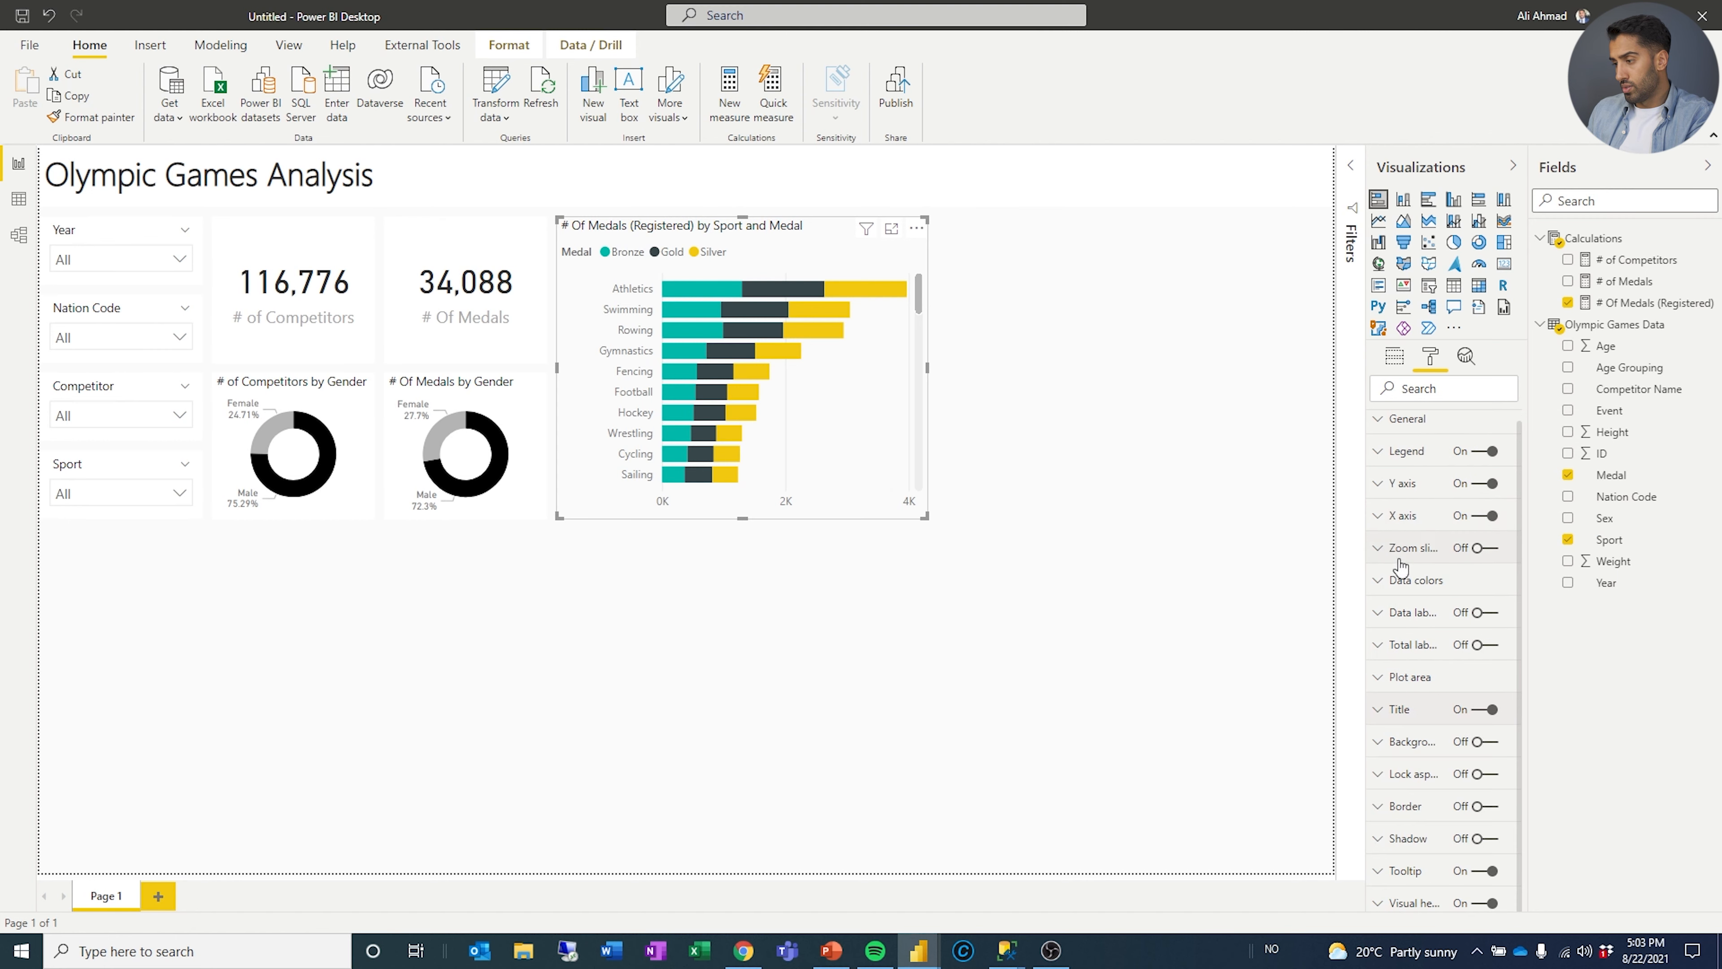
Turn on the bar chart's background and return to its field assignments.
click(1487, 741)
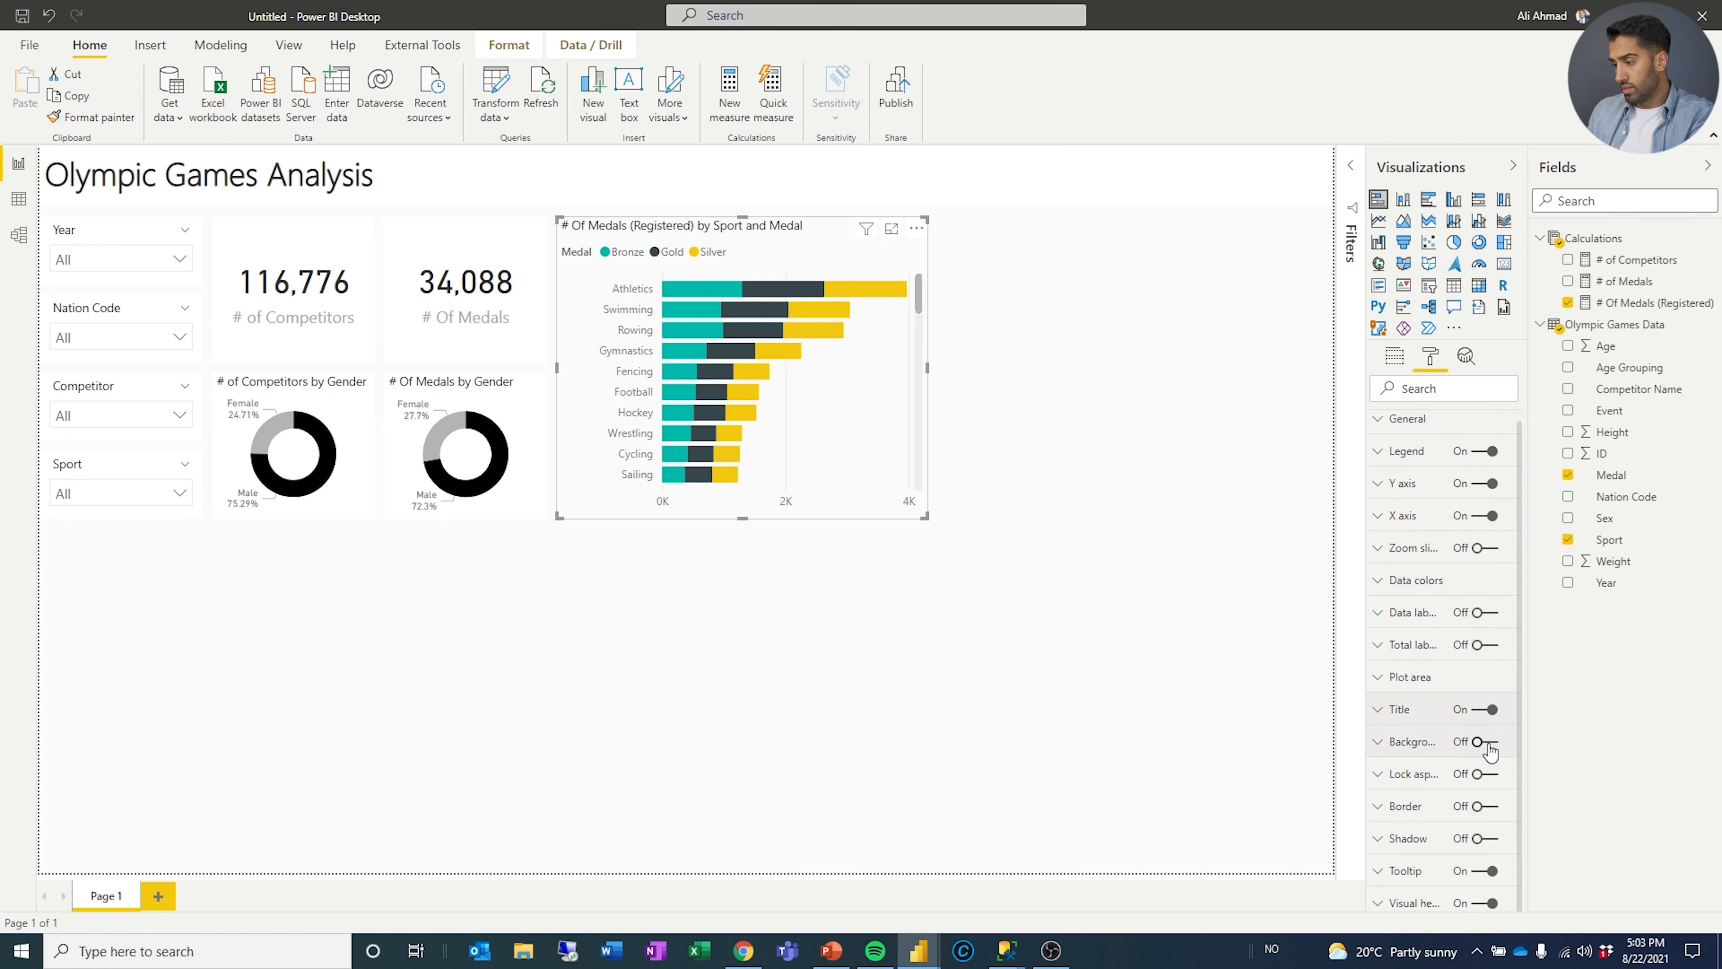
click(1397, 742)
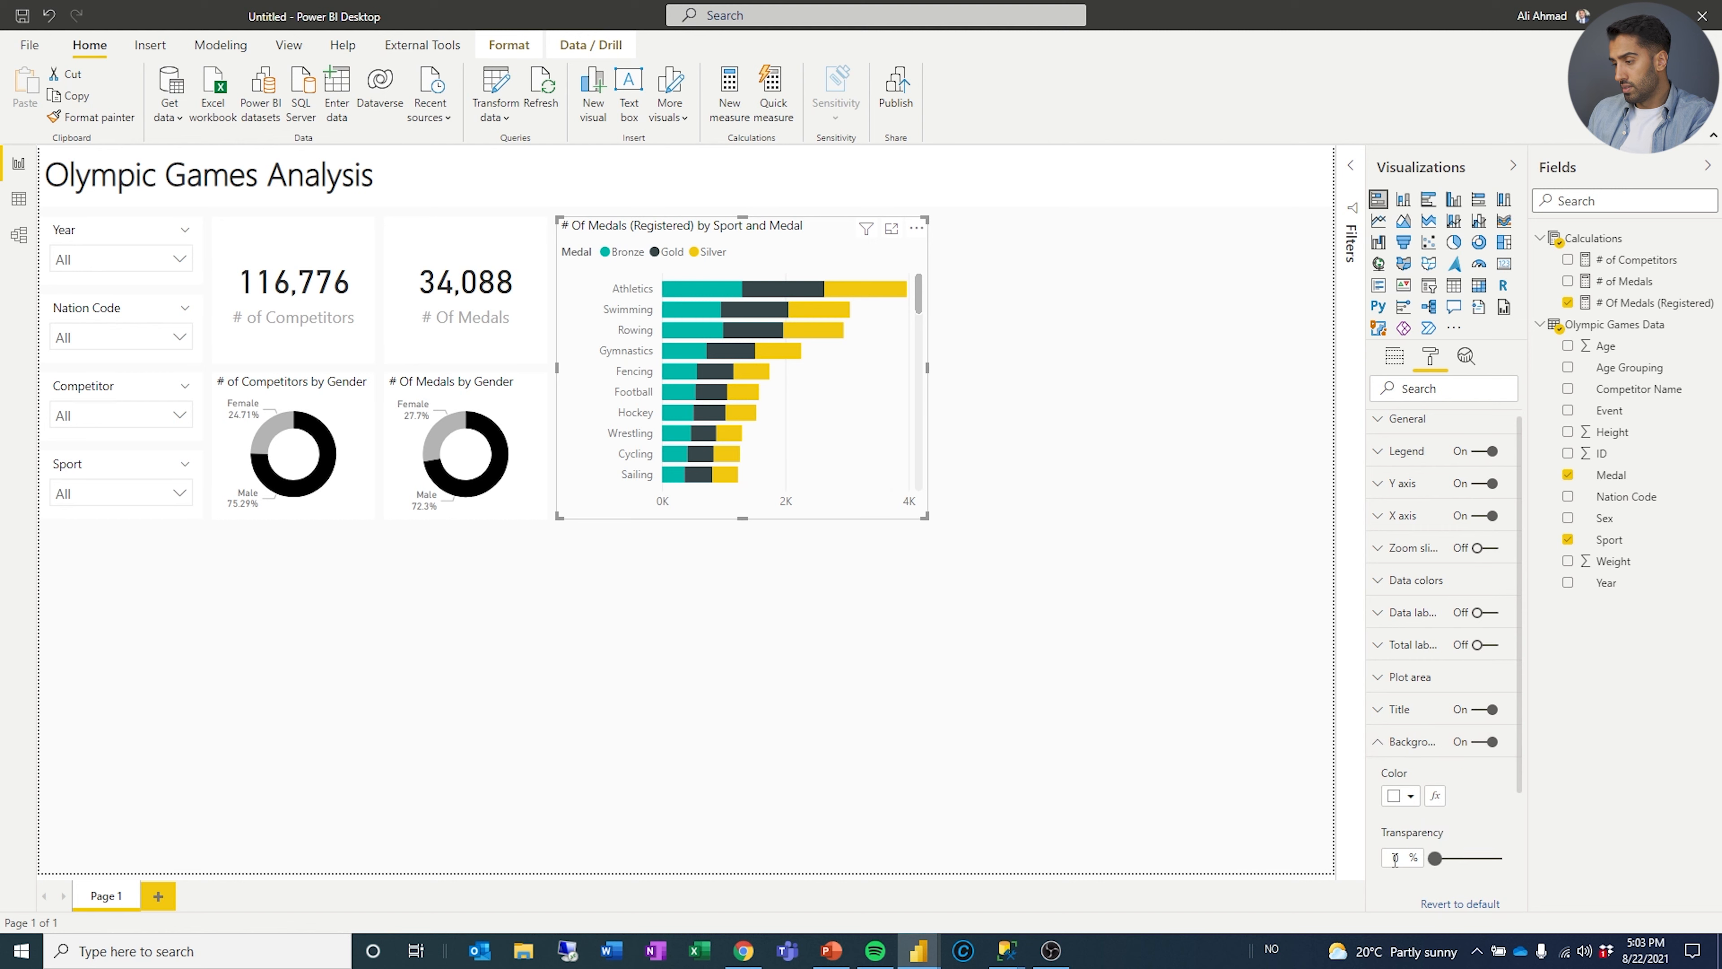
click(1382, 742)
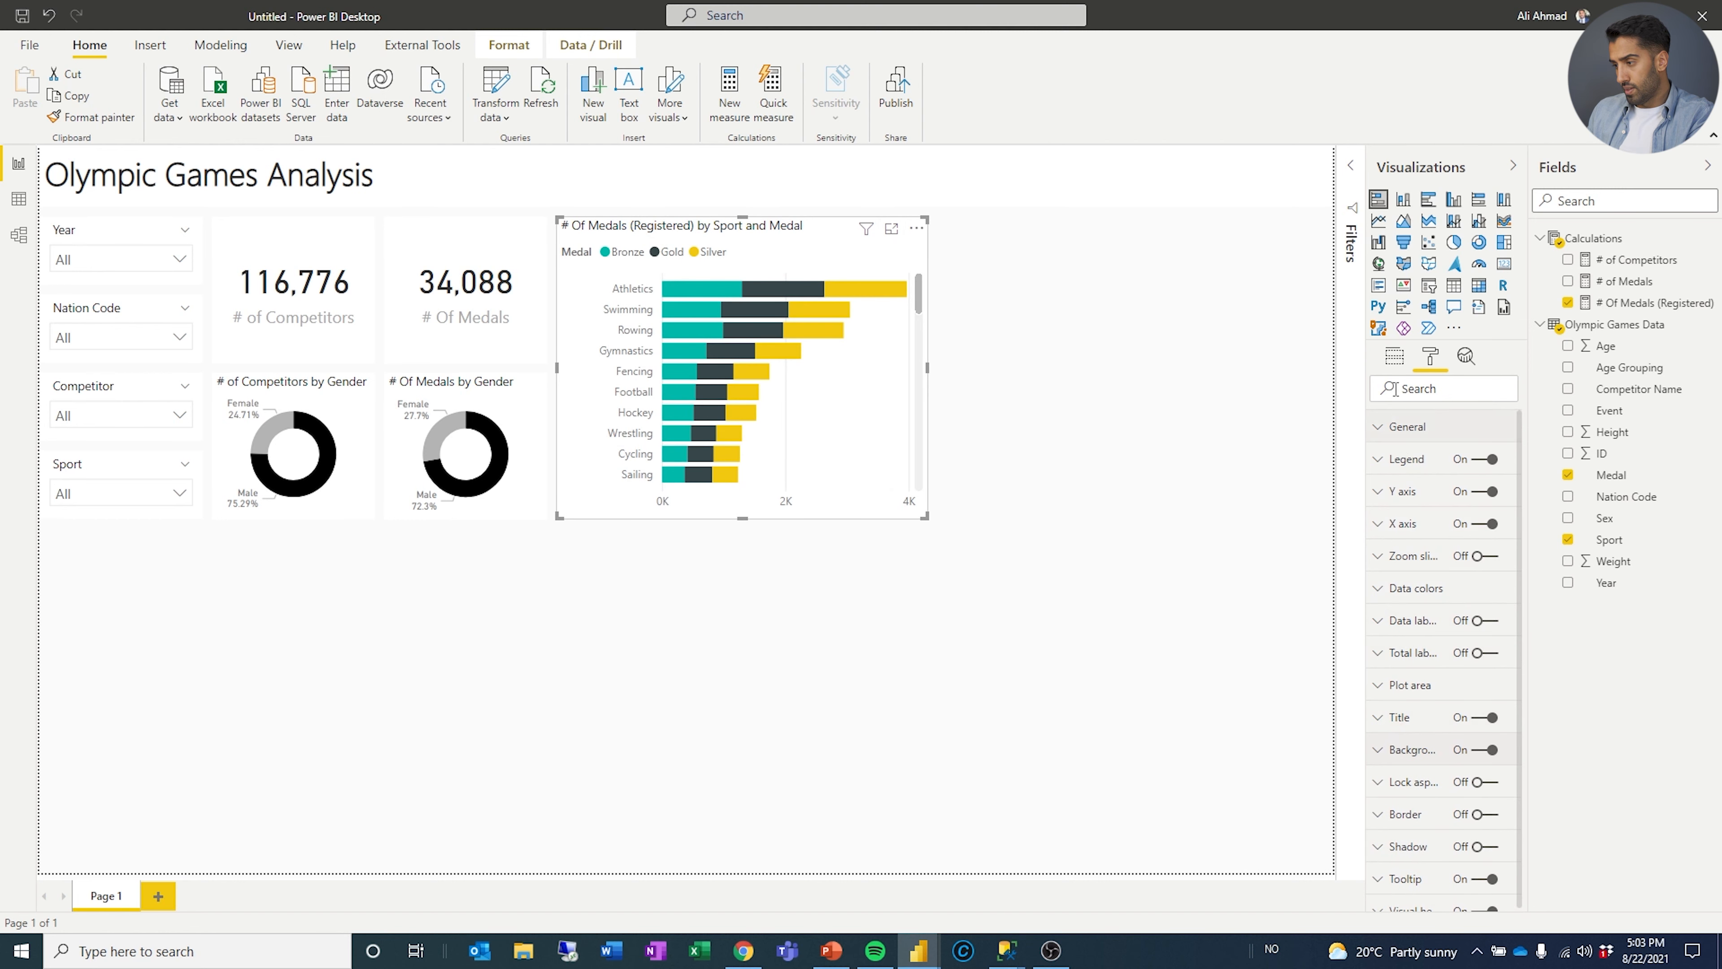
click(1394, 359)
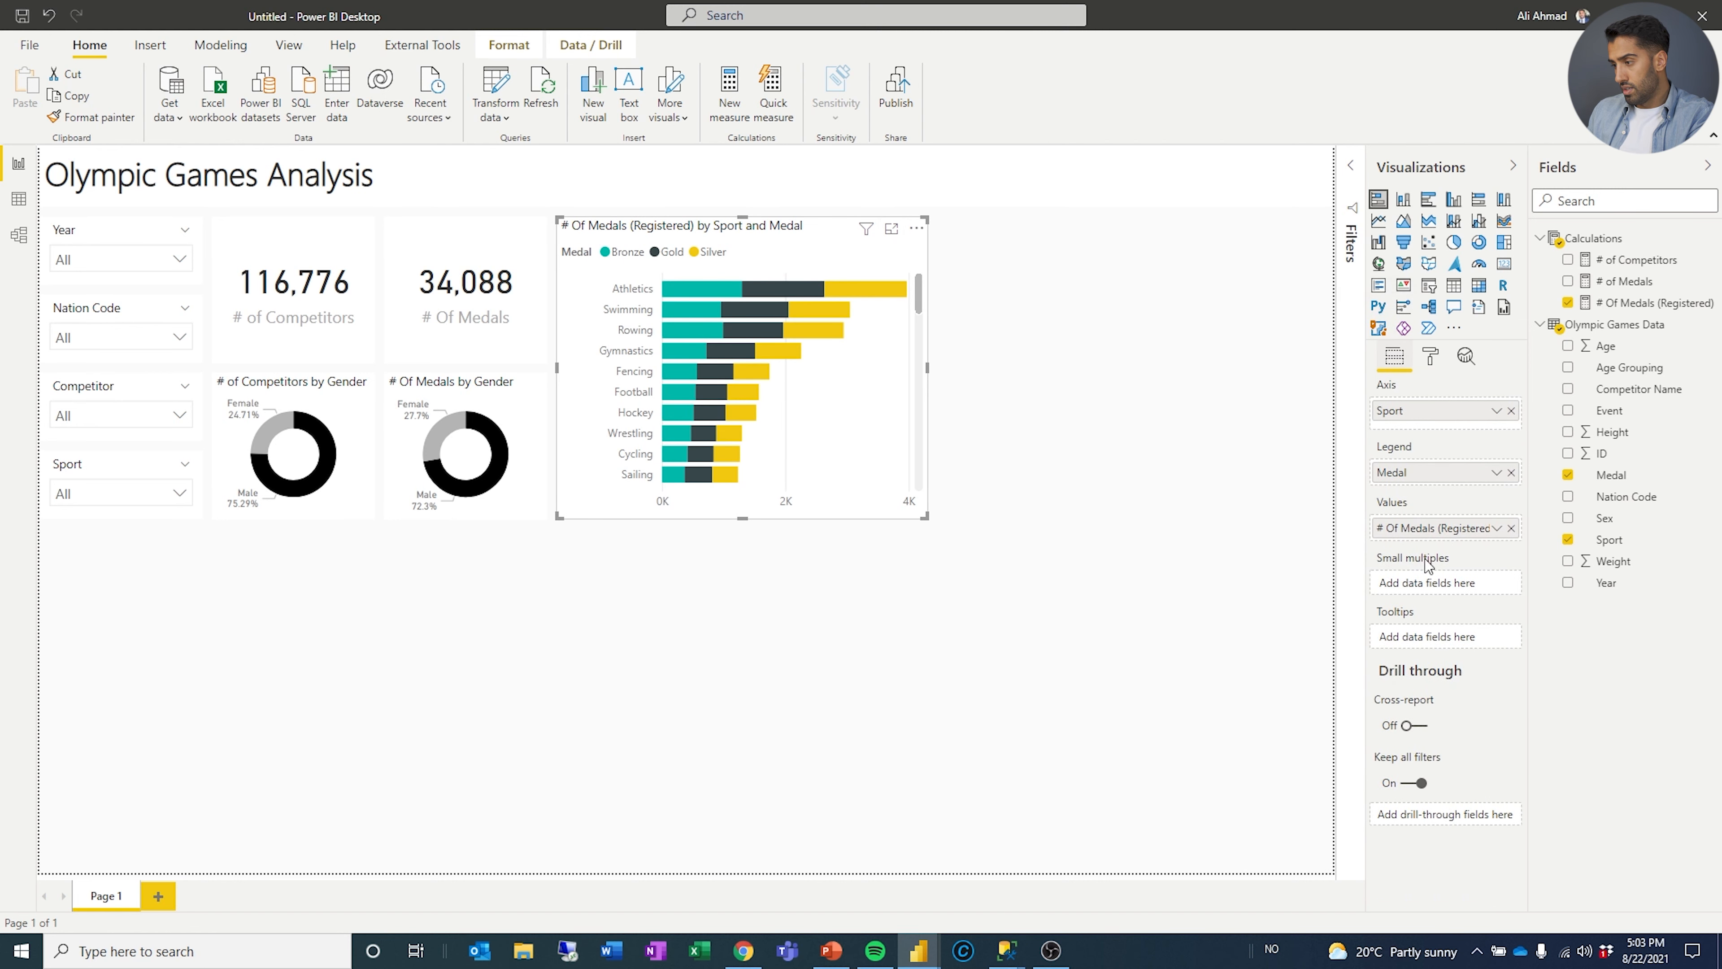
Rename the value field in the medals-by-sport bar chart as # Of Medals.
double_click(1436, 541)
text(# Of Medals)
key(Return)
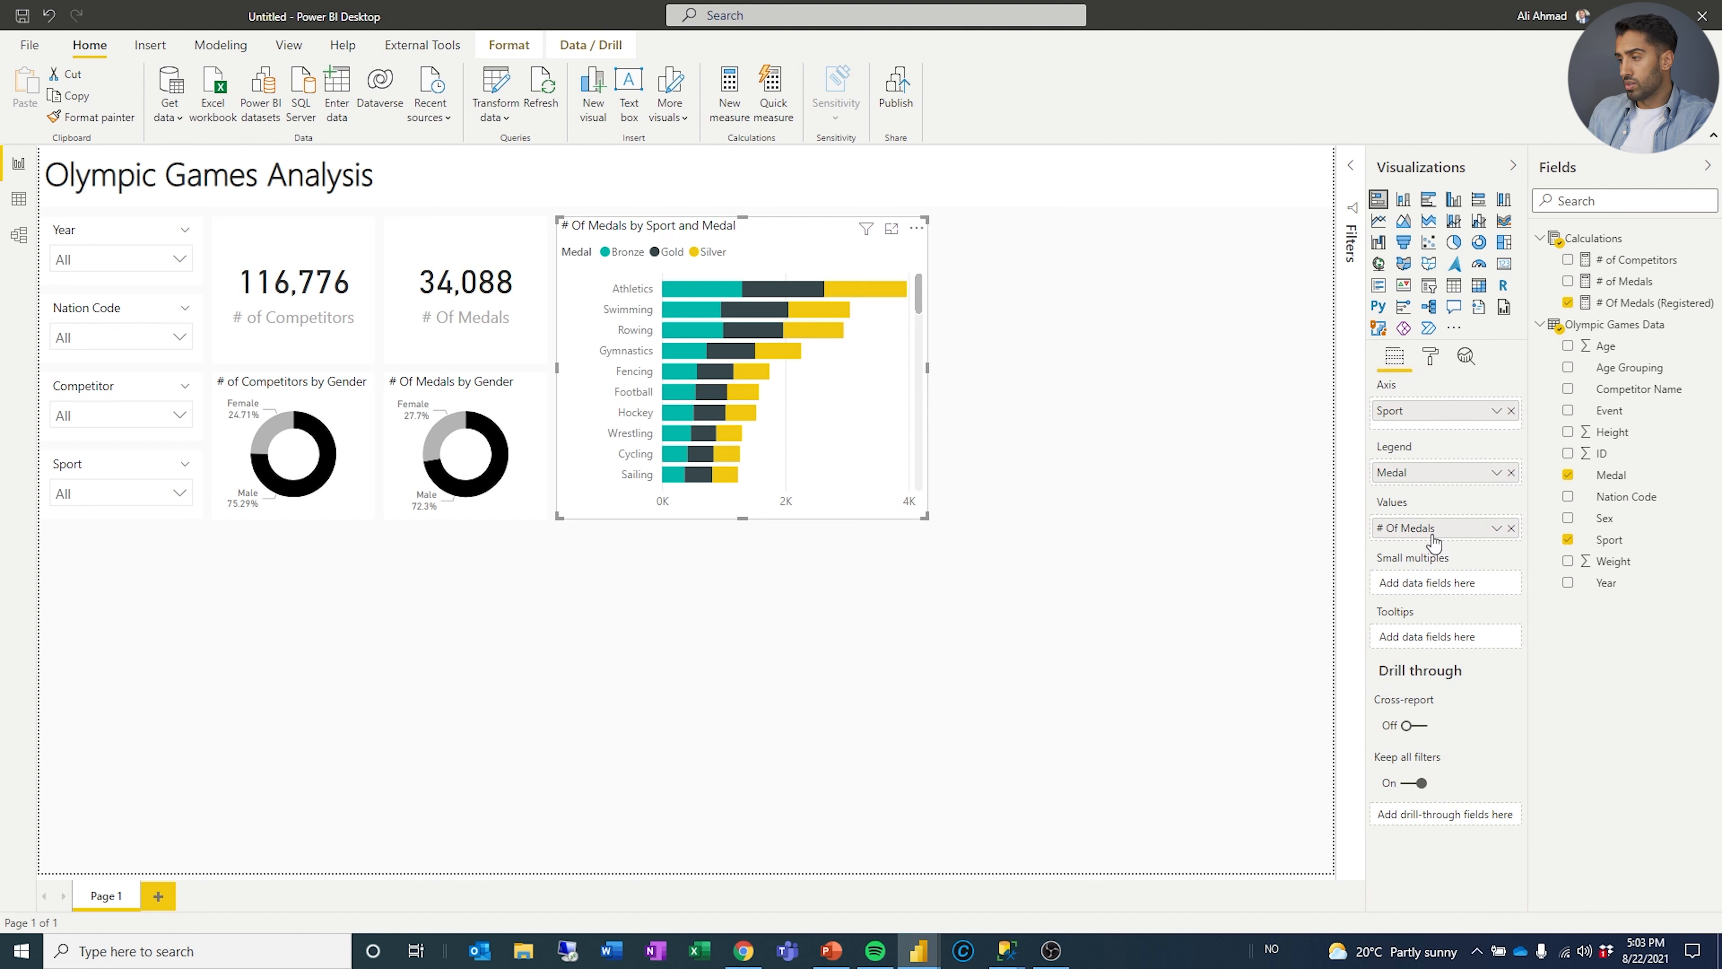
Turn off the legend title of the medals-by-sport bar chart while keeping the legend on.
click(1430, 356)
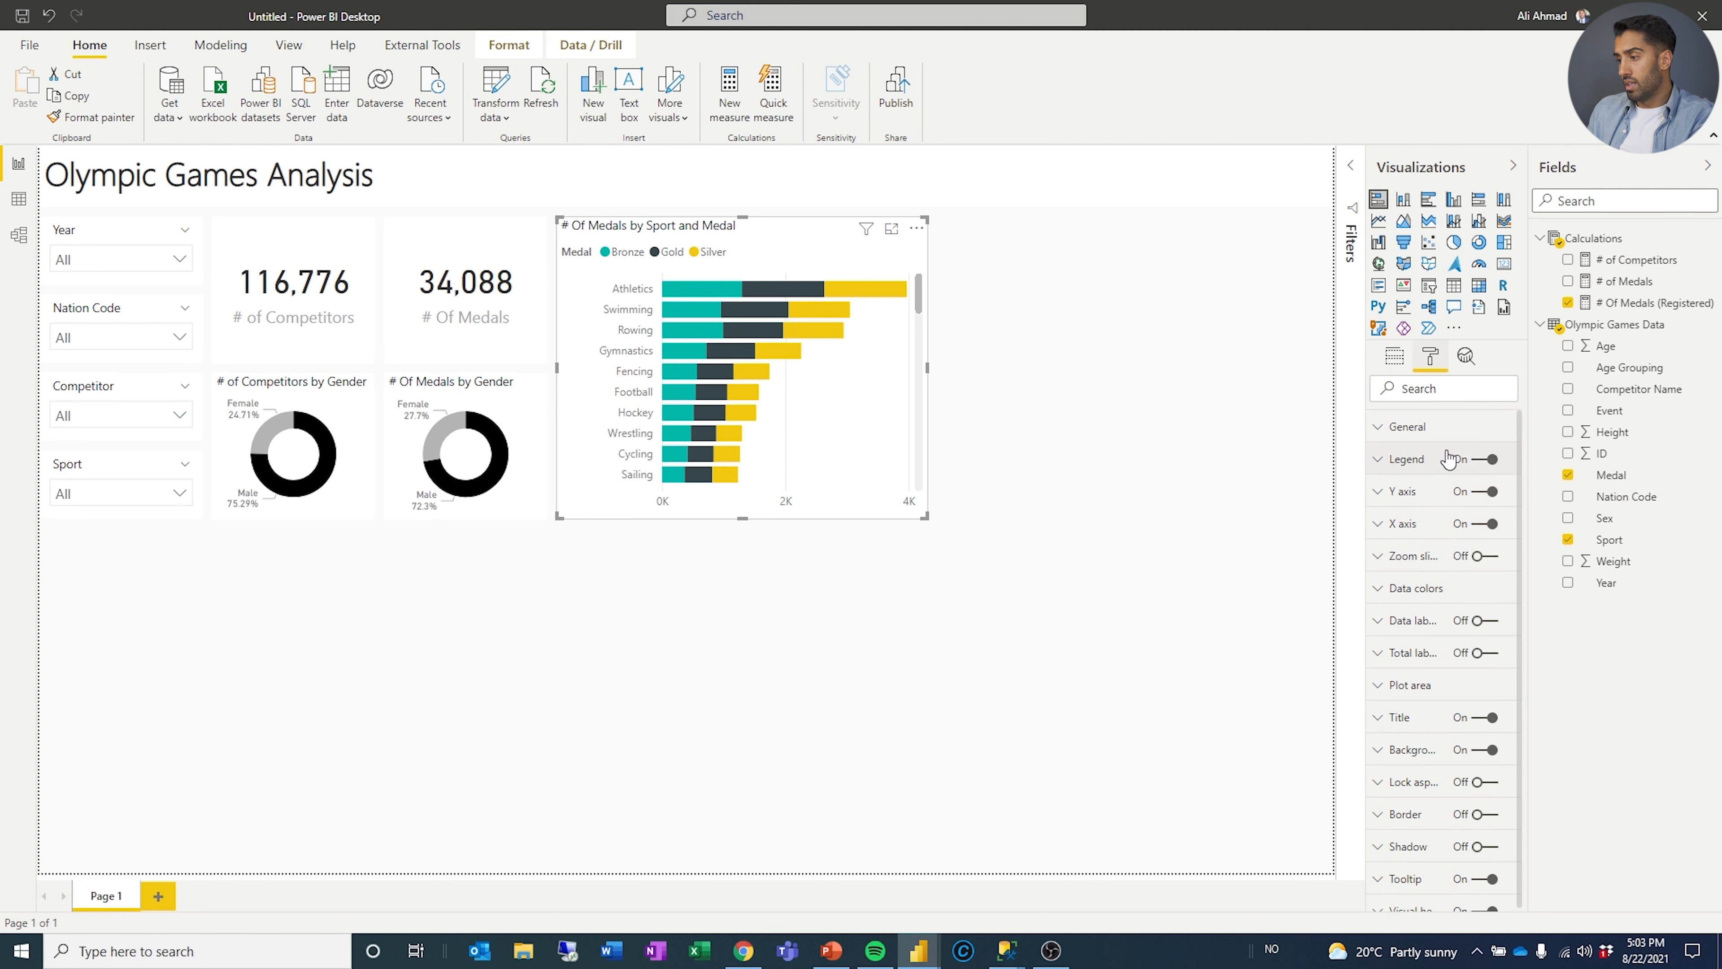
click(1481, 461)
click(1481, 461)
click(1398, 462)
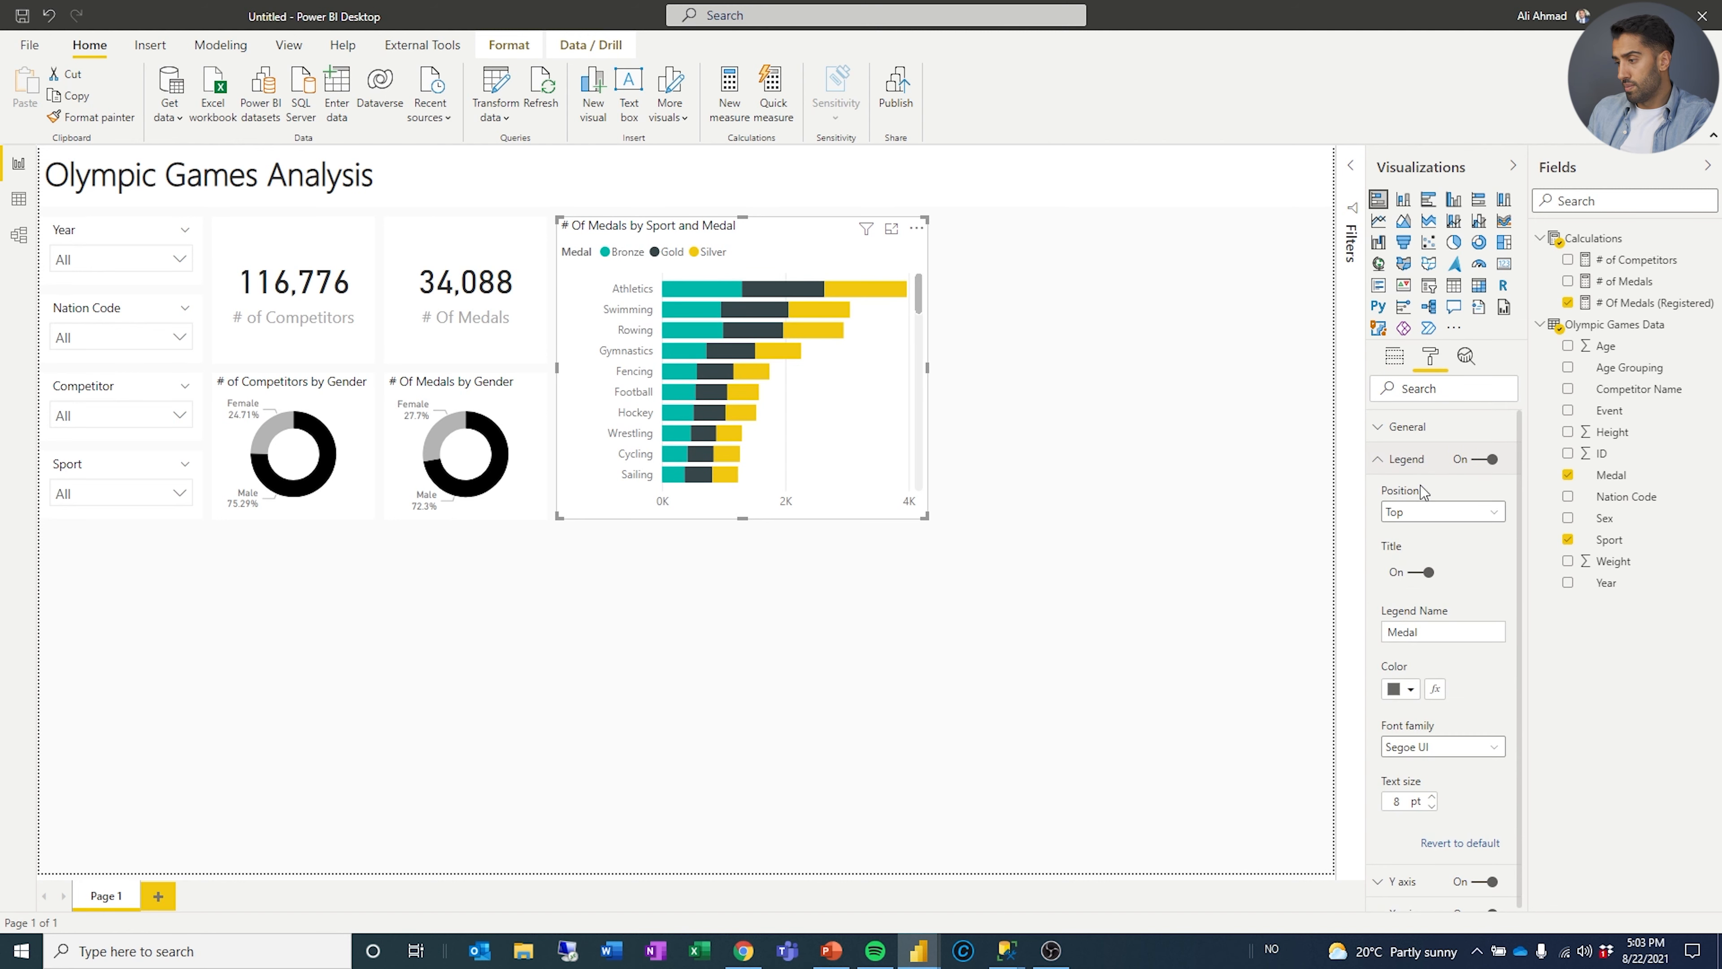
click(1426, 574)
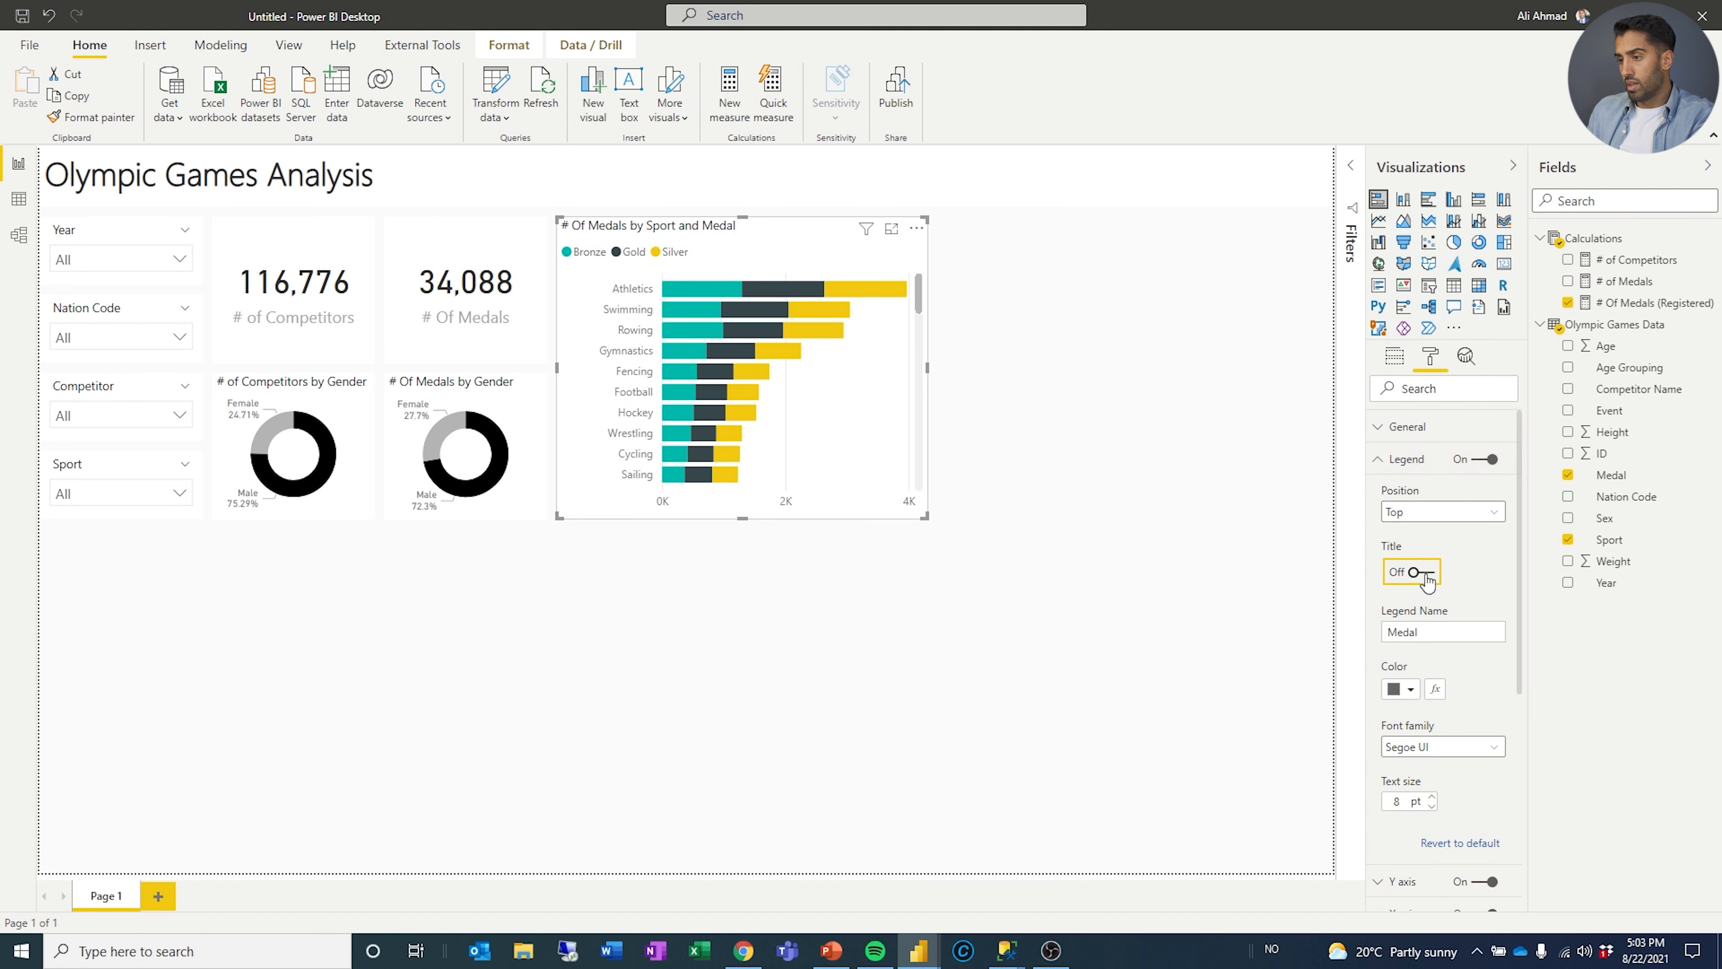
click(1383, 461)
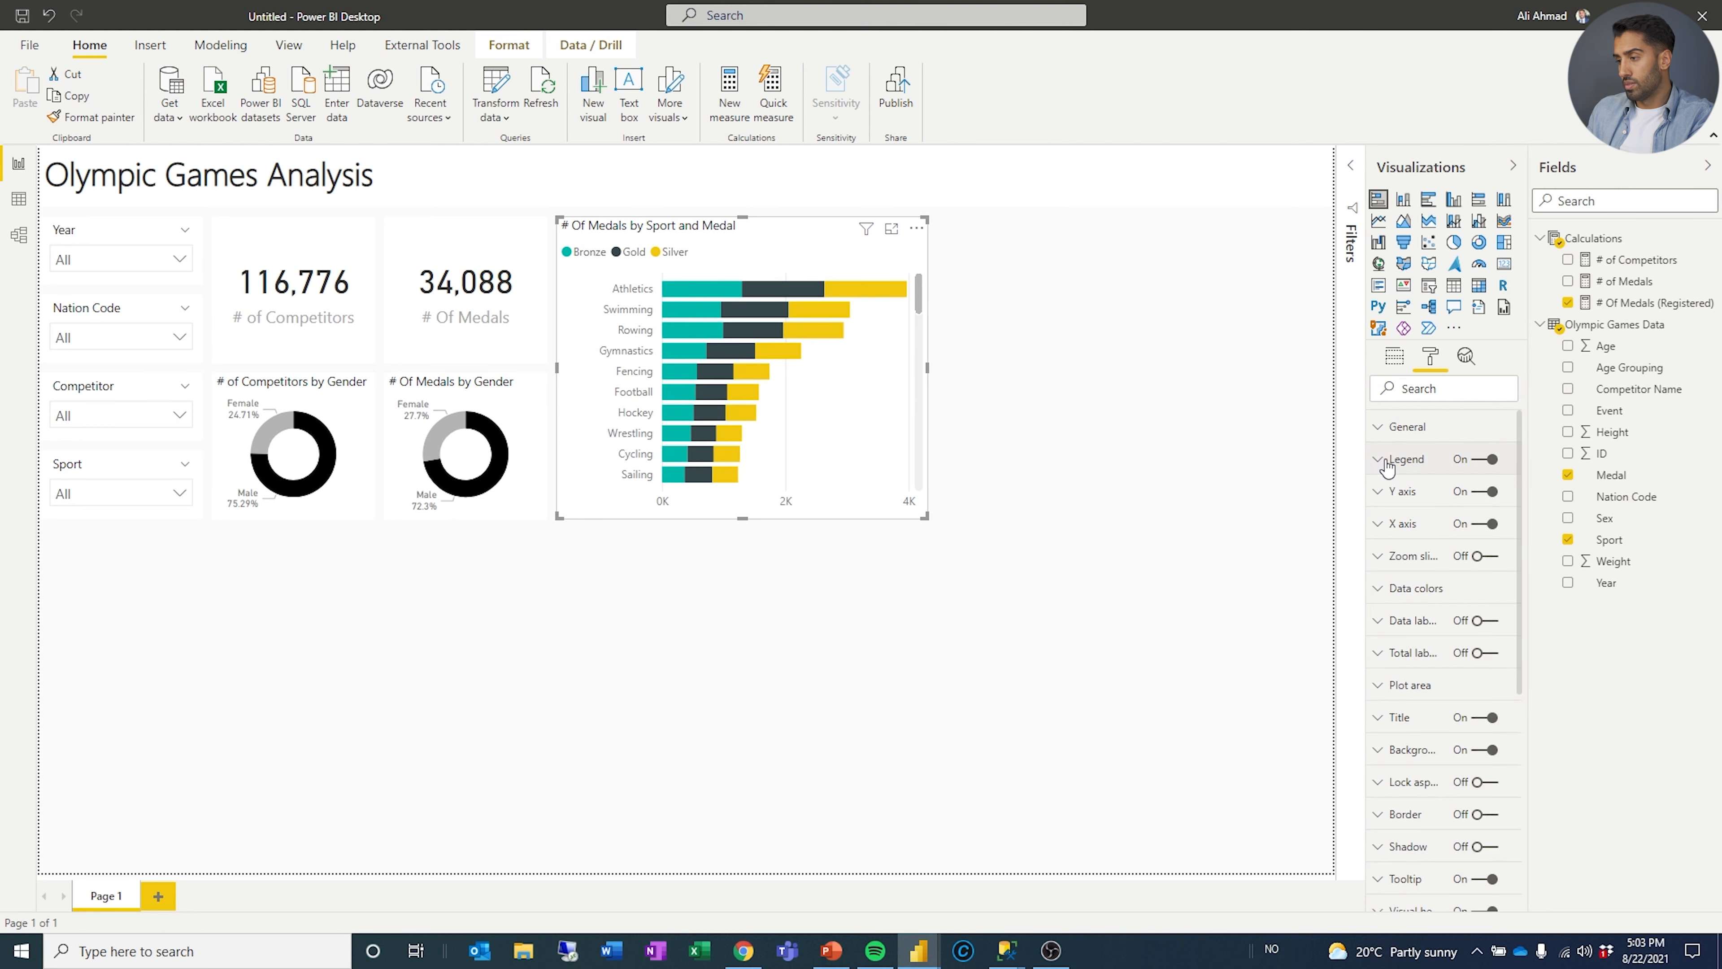
Turn on data labels for the medals-by-sport bar chart and set their display units to None.
click(1487, 622)
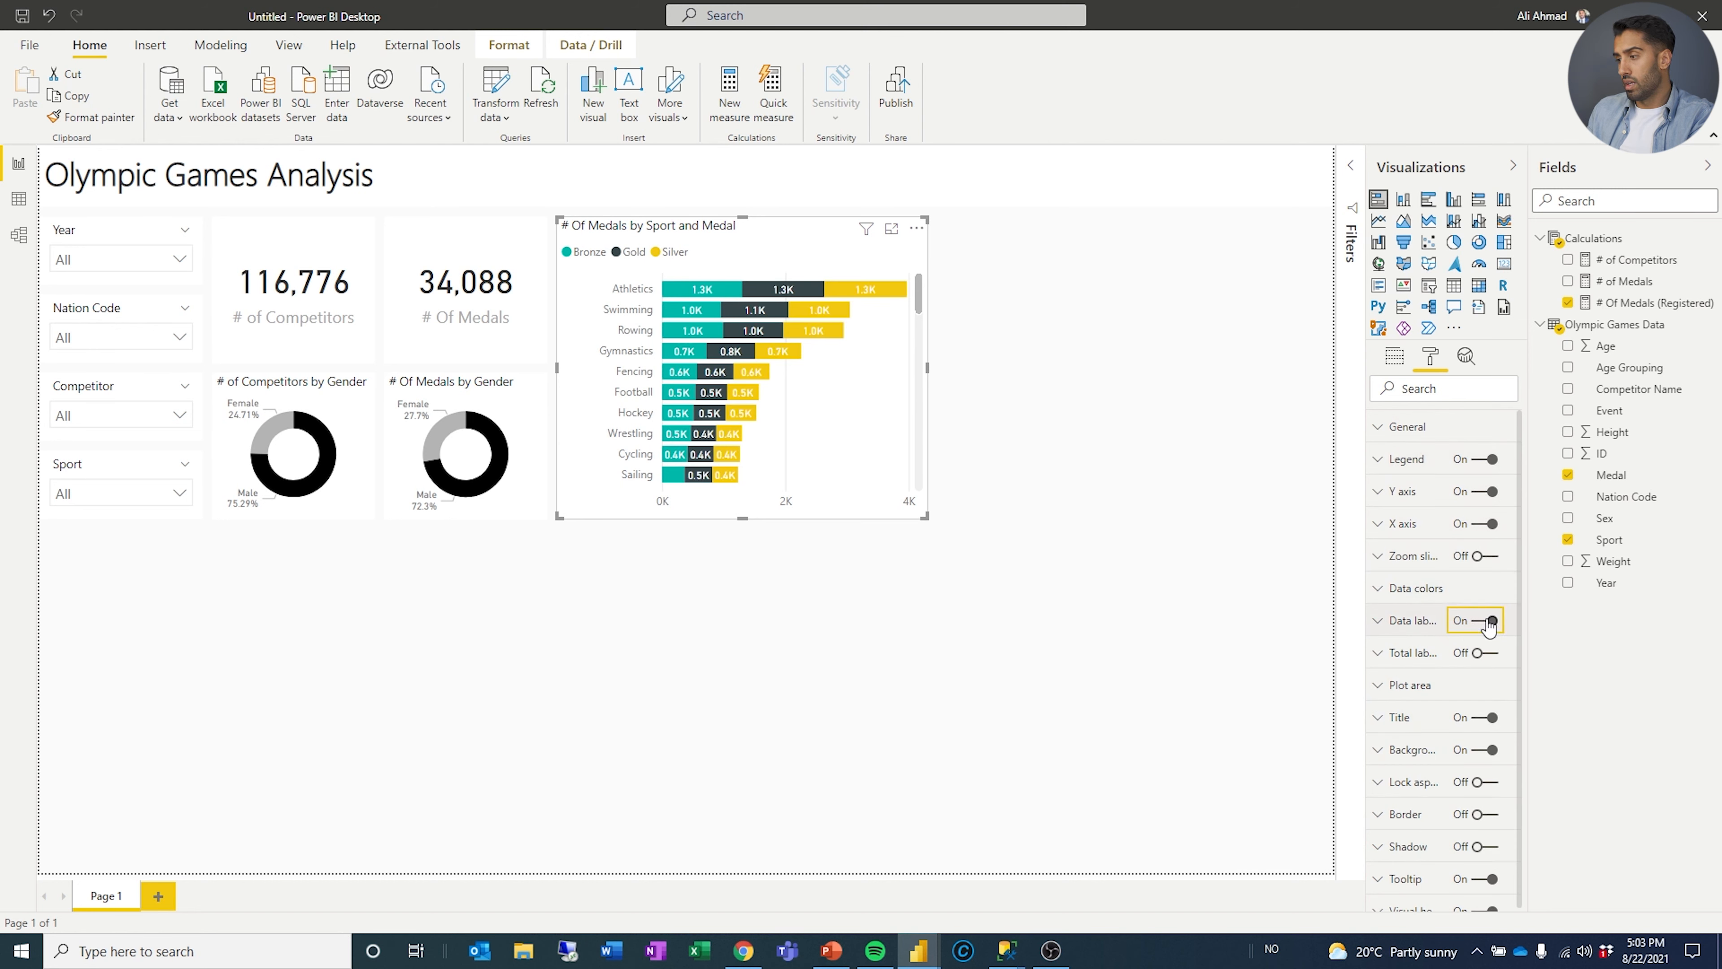
click(1378, 623)
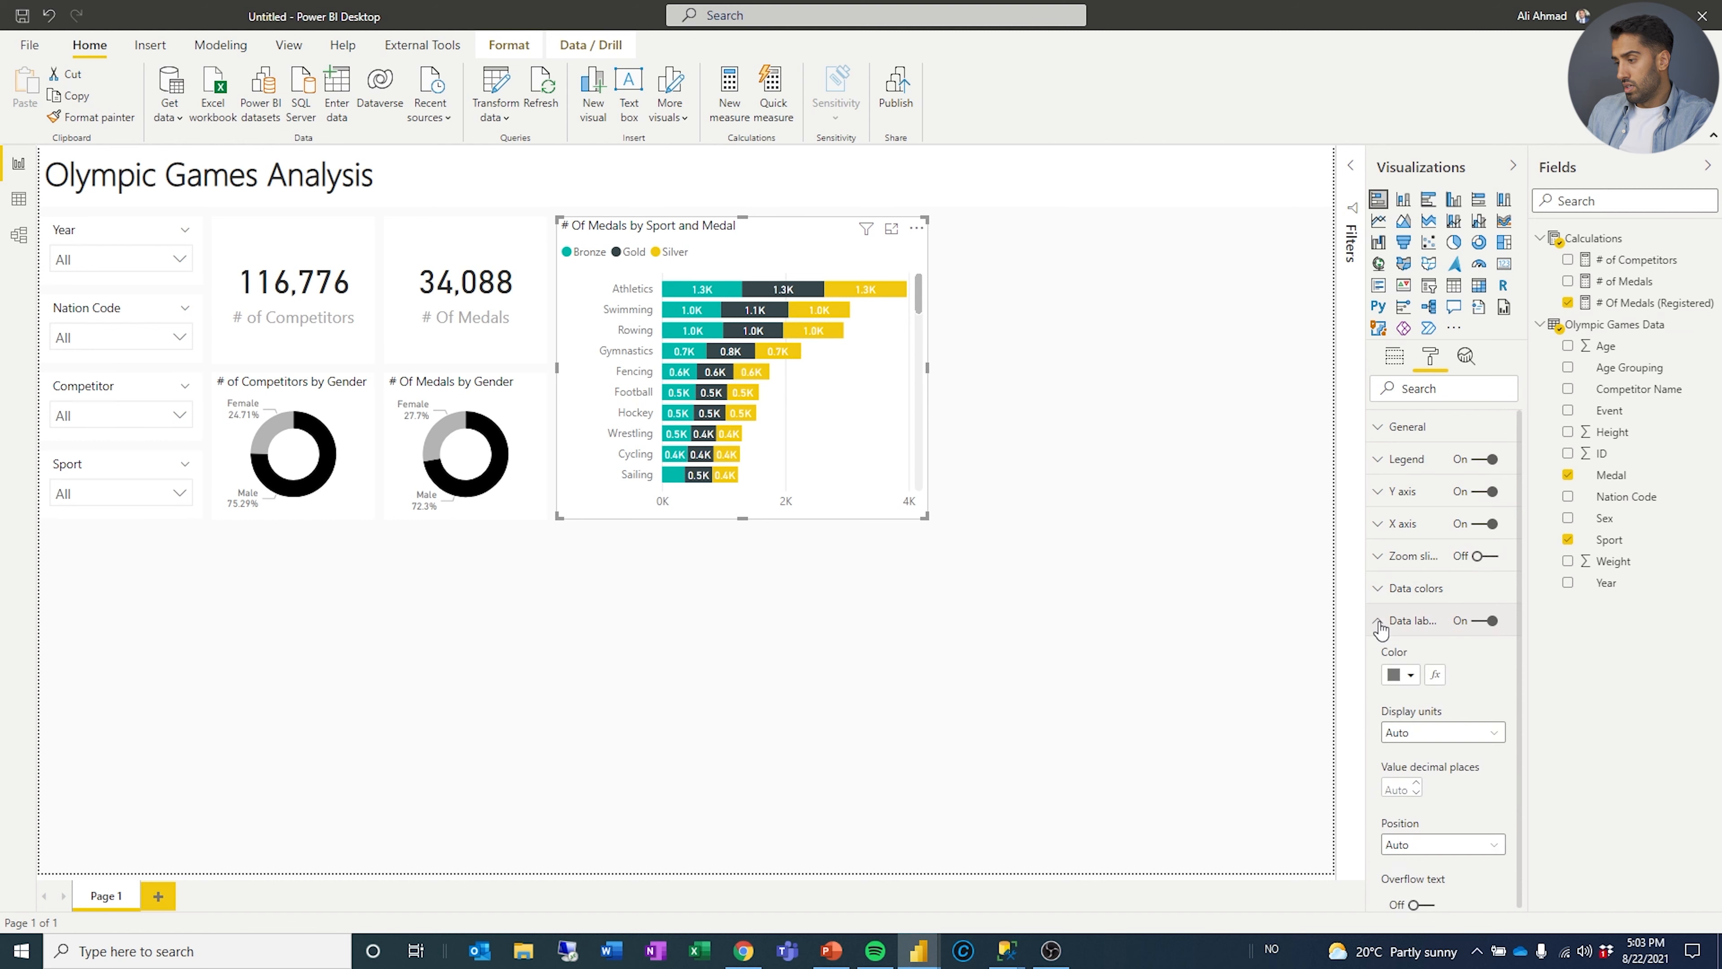
scroll(1444, 649, down, 1)
click(1433, 643)
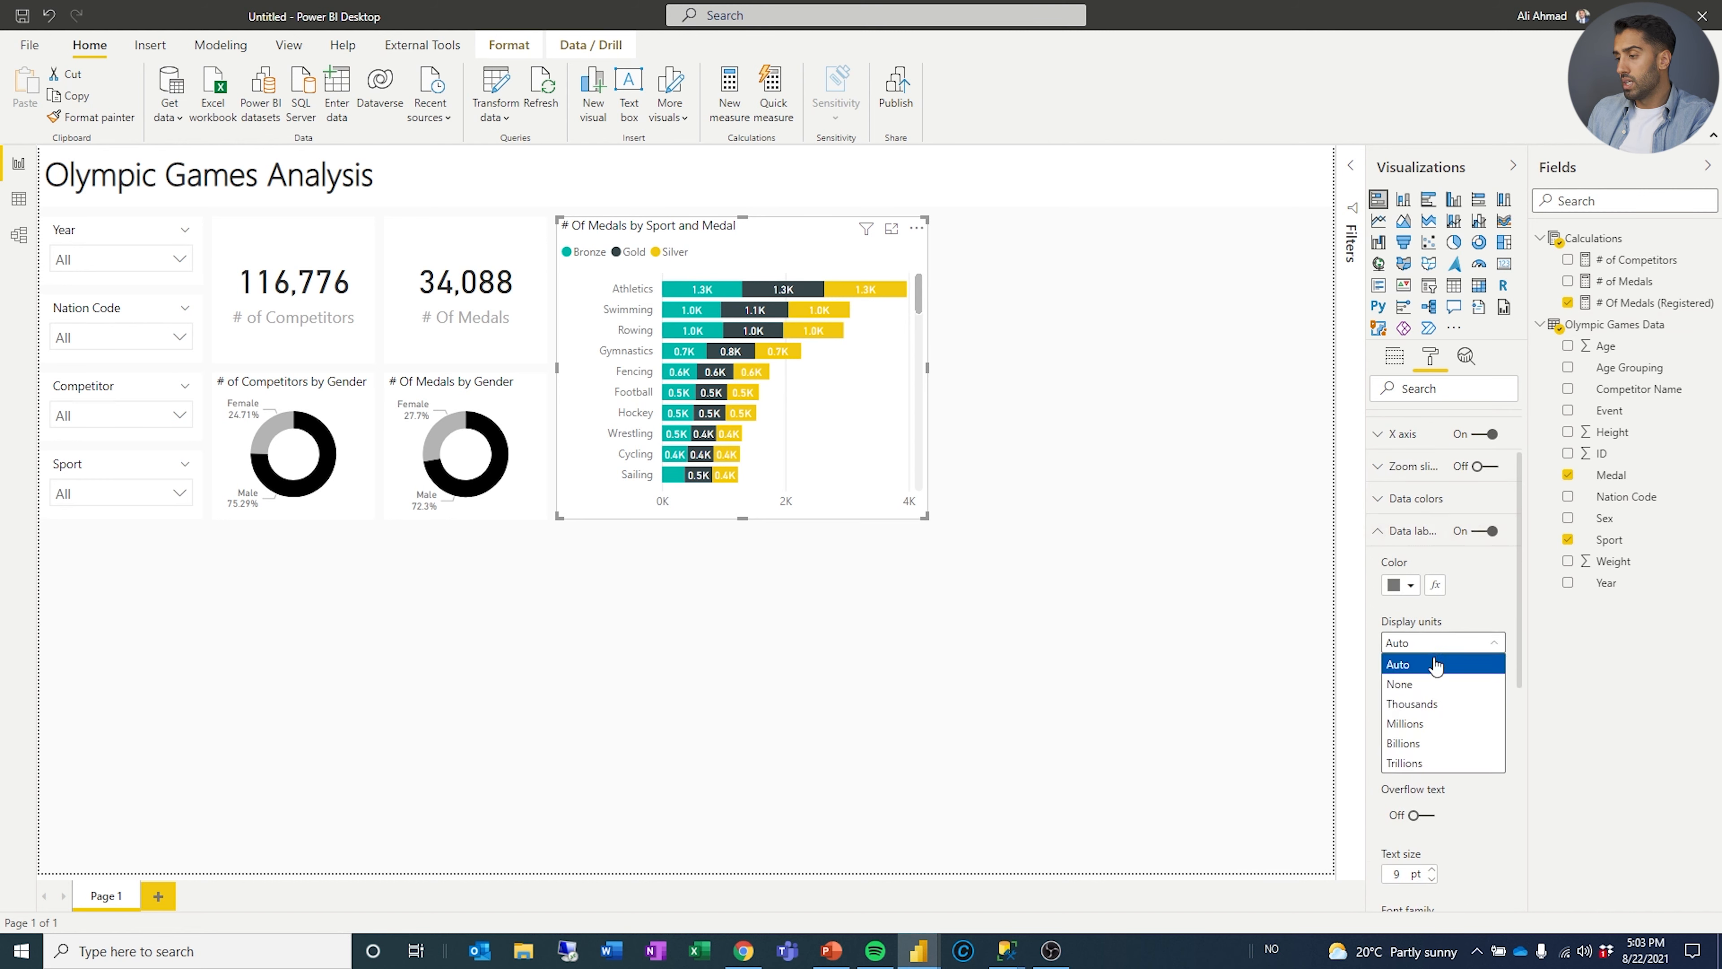
click(1434, 683)
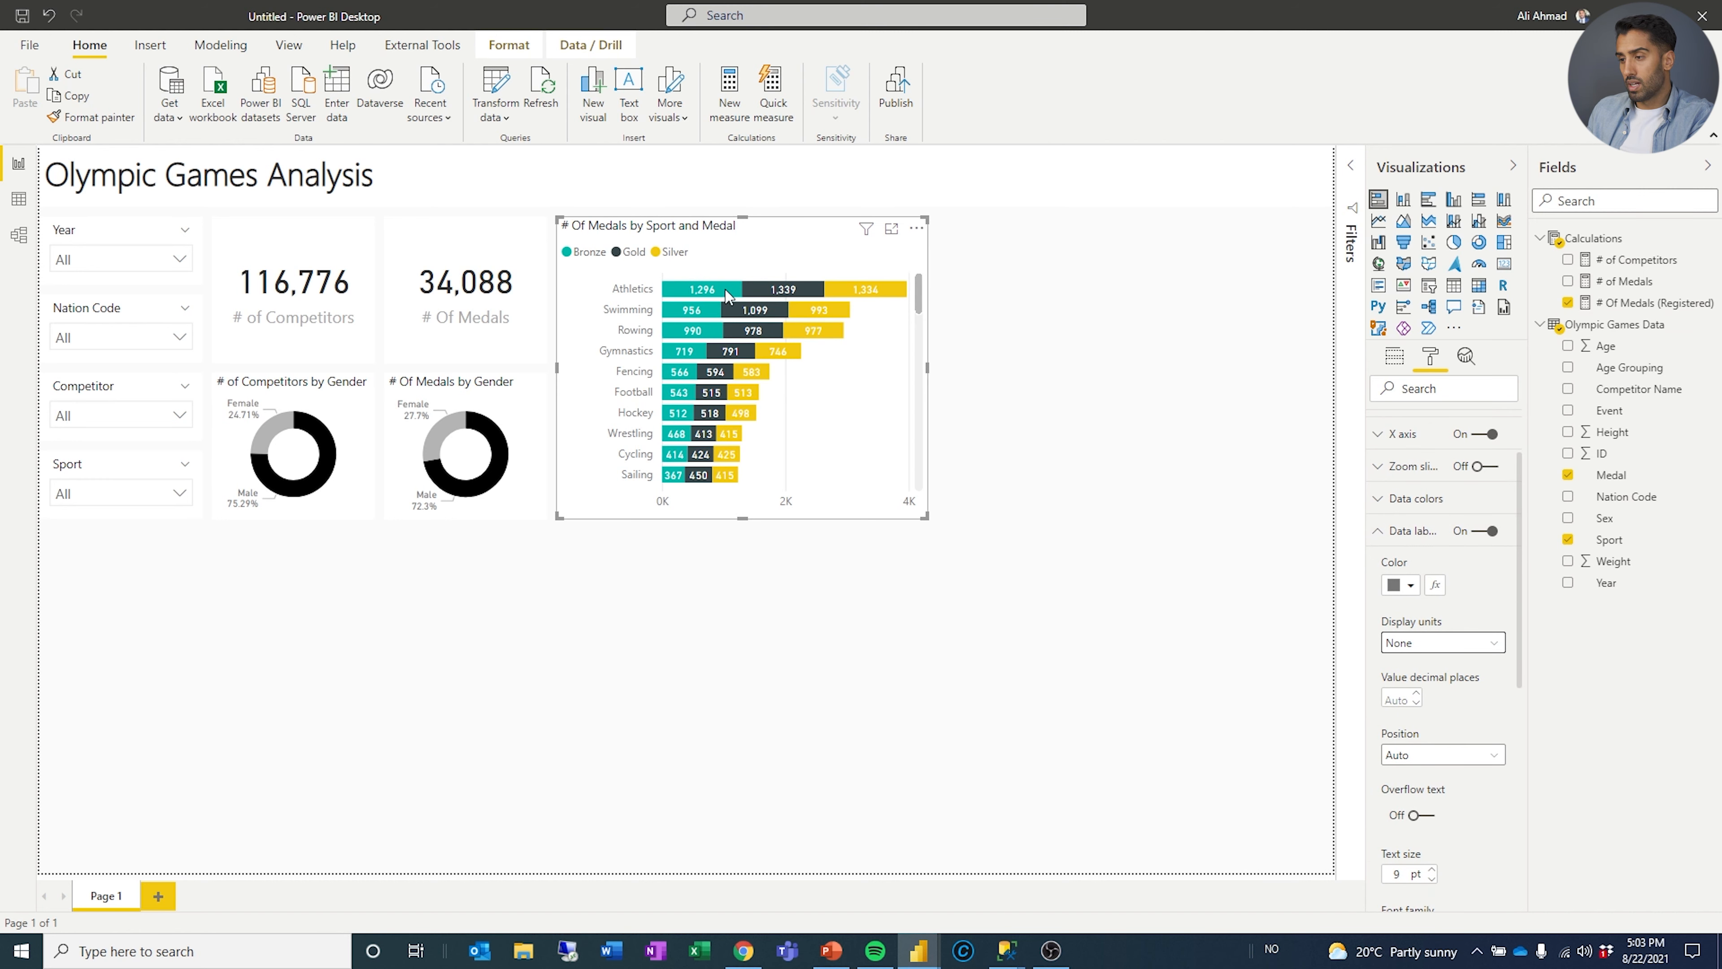
mouse_move(727, 294)
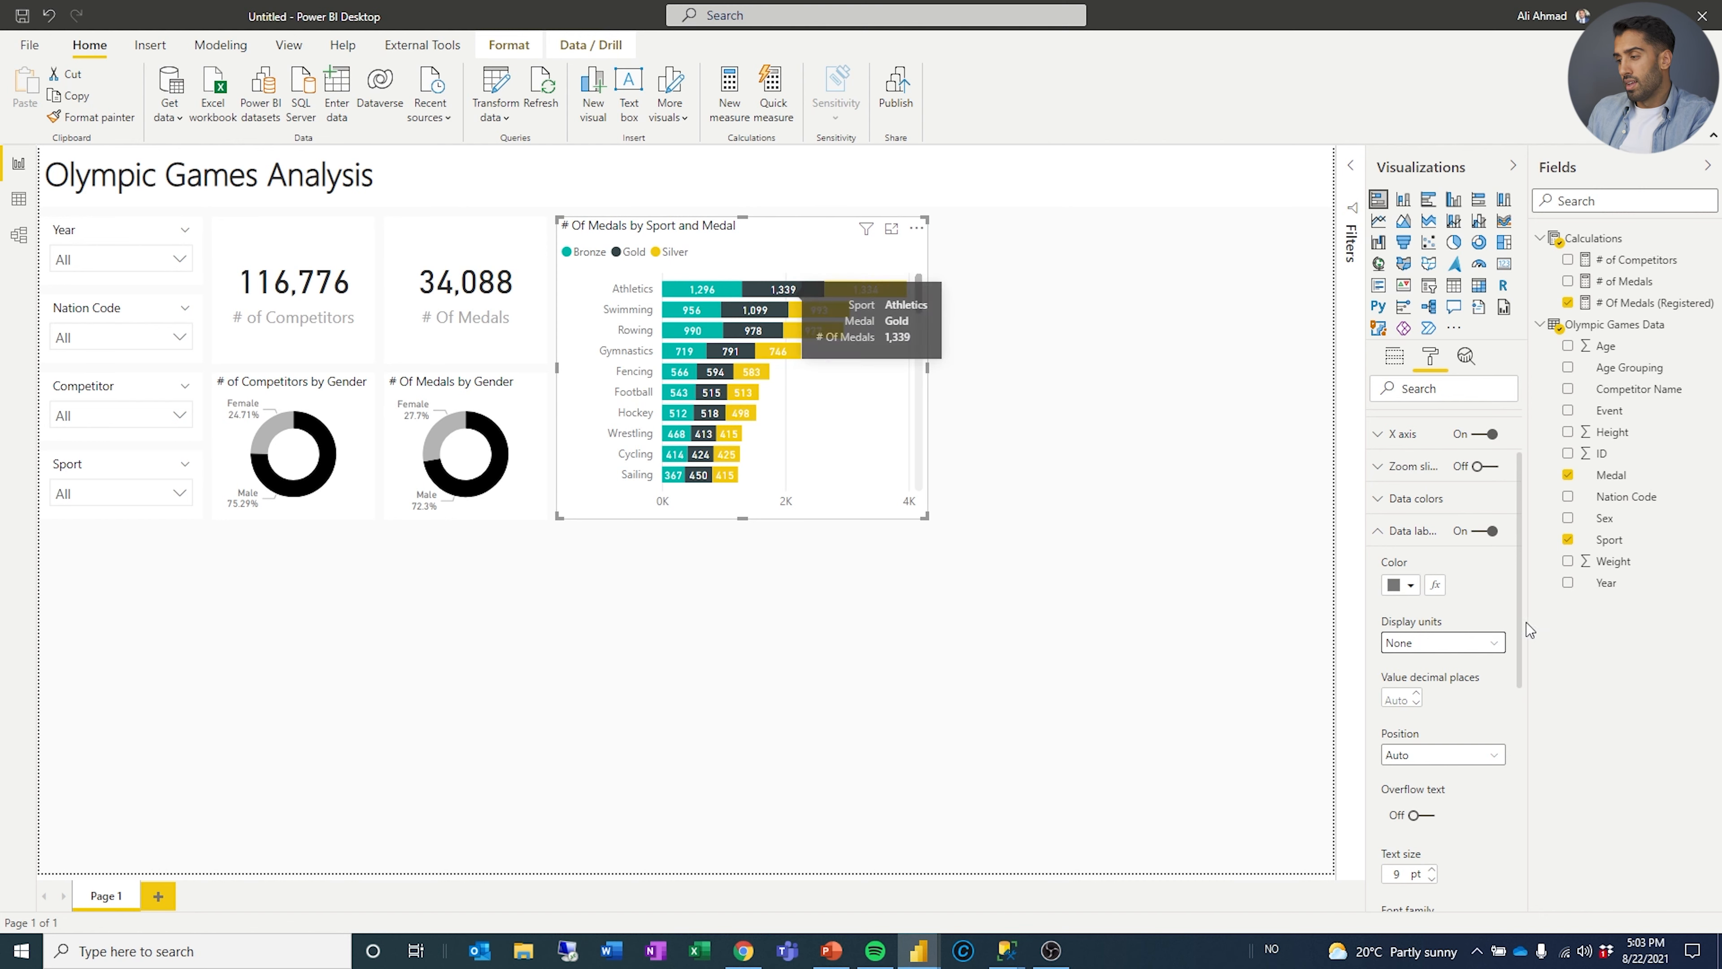
click(1386, 535)
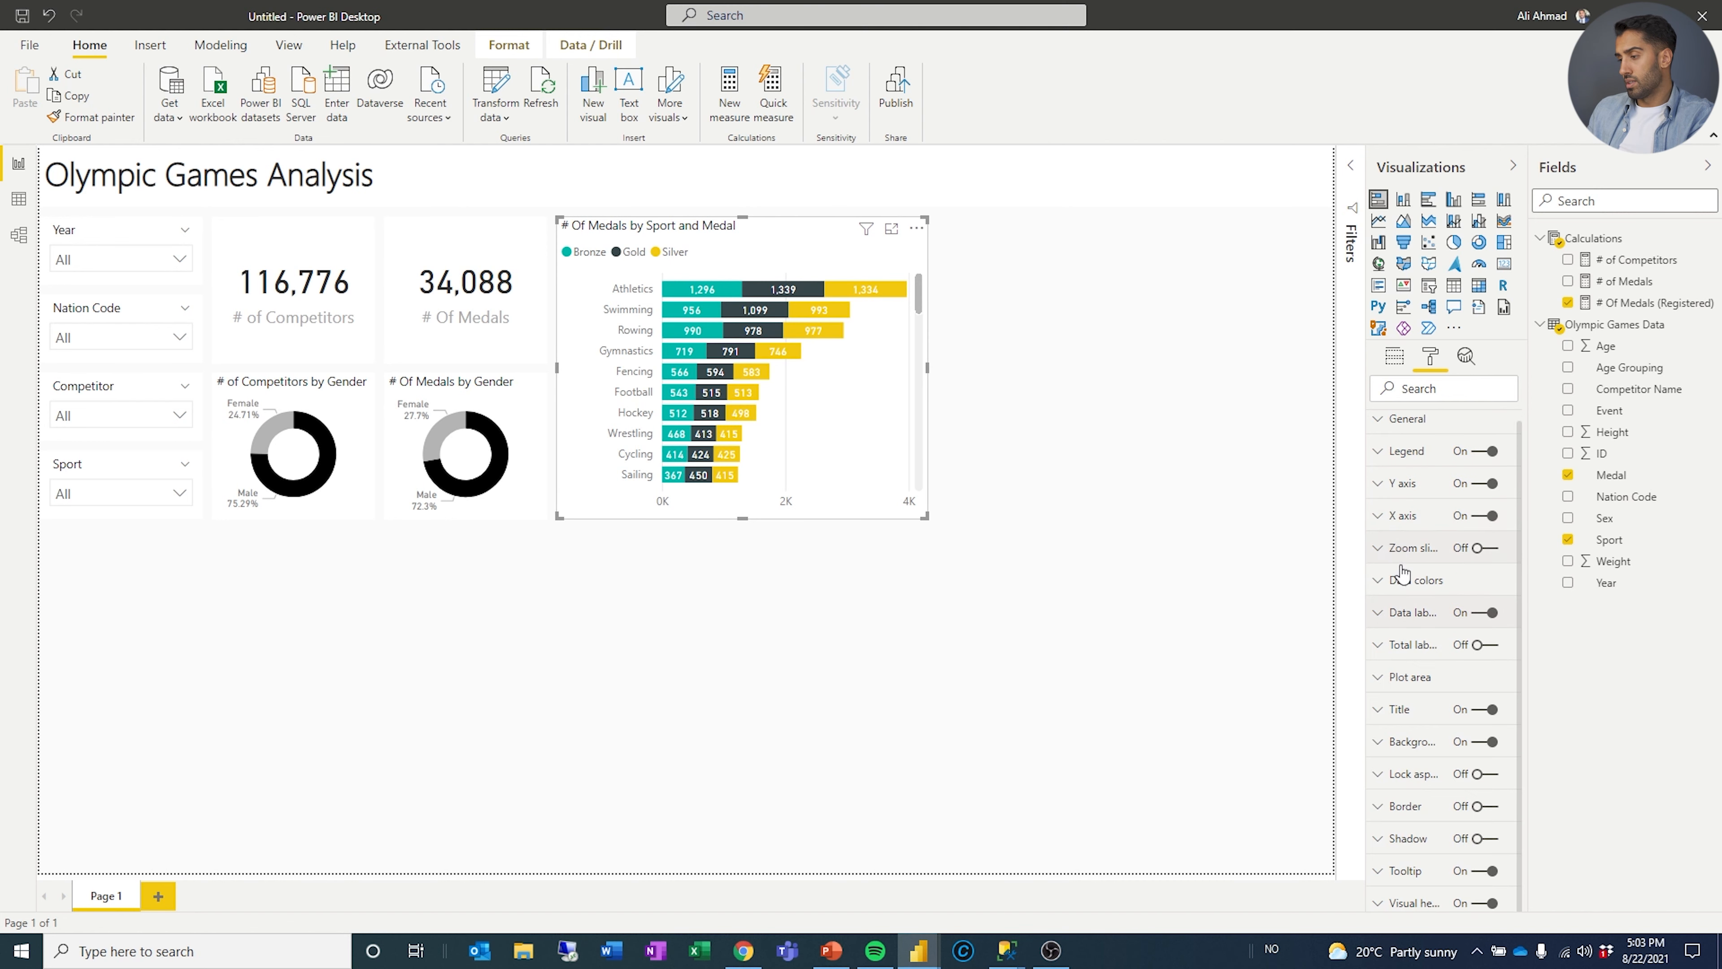
Set the bar chart's Bronze data color to a darker shade of orange and Gold to a darker shade of yellow.
click(1404, 592)
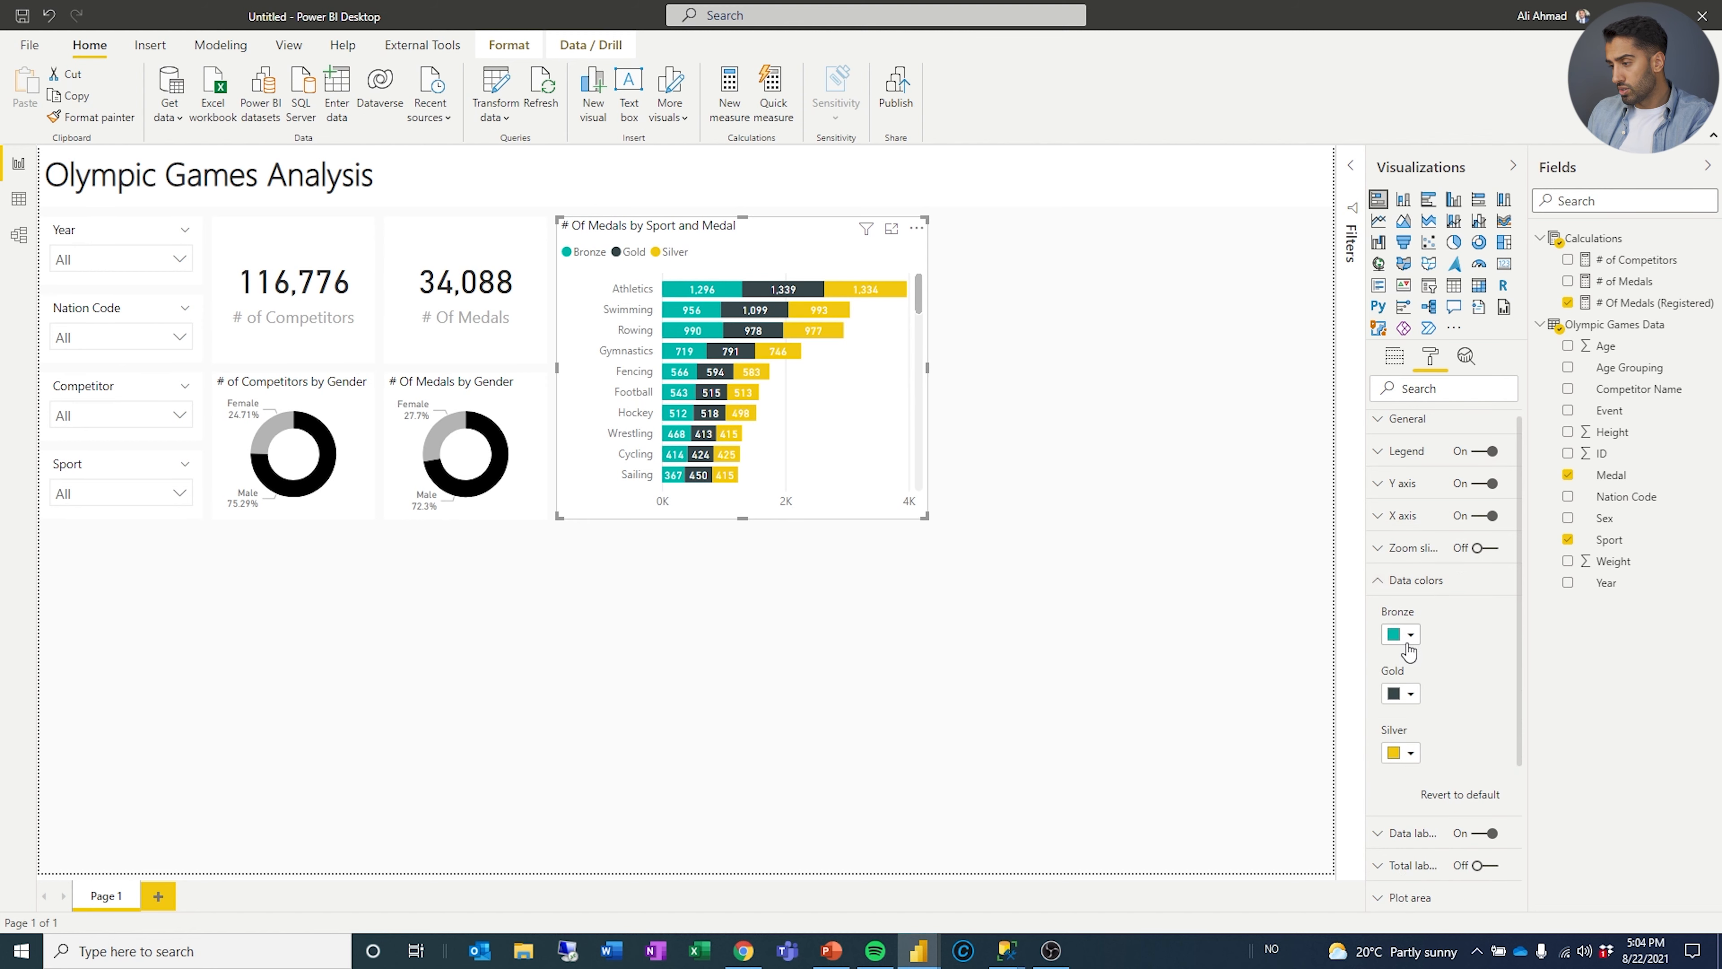
click(1406, 638)
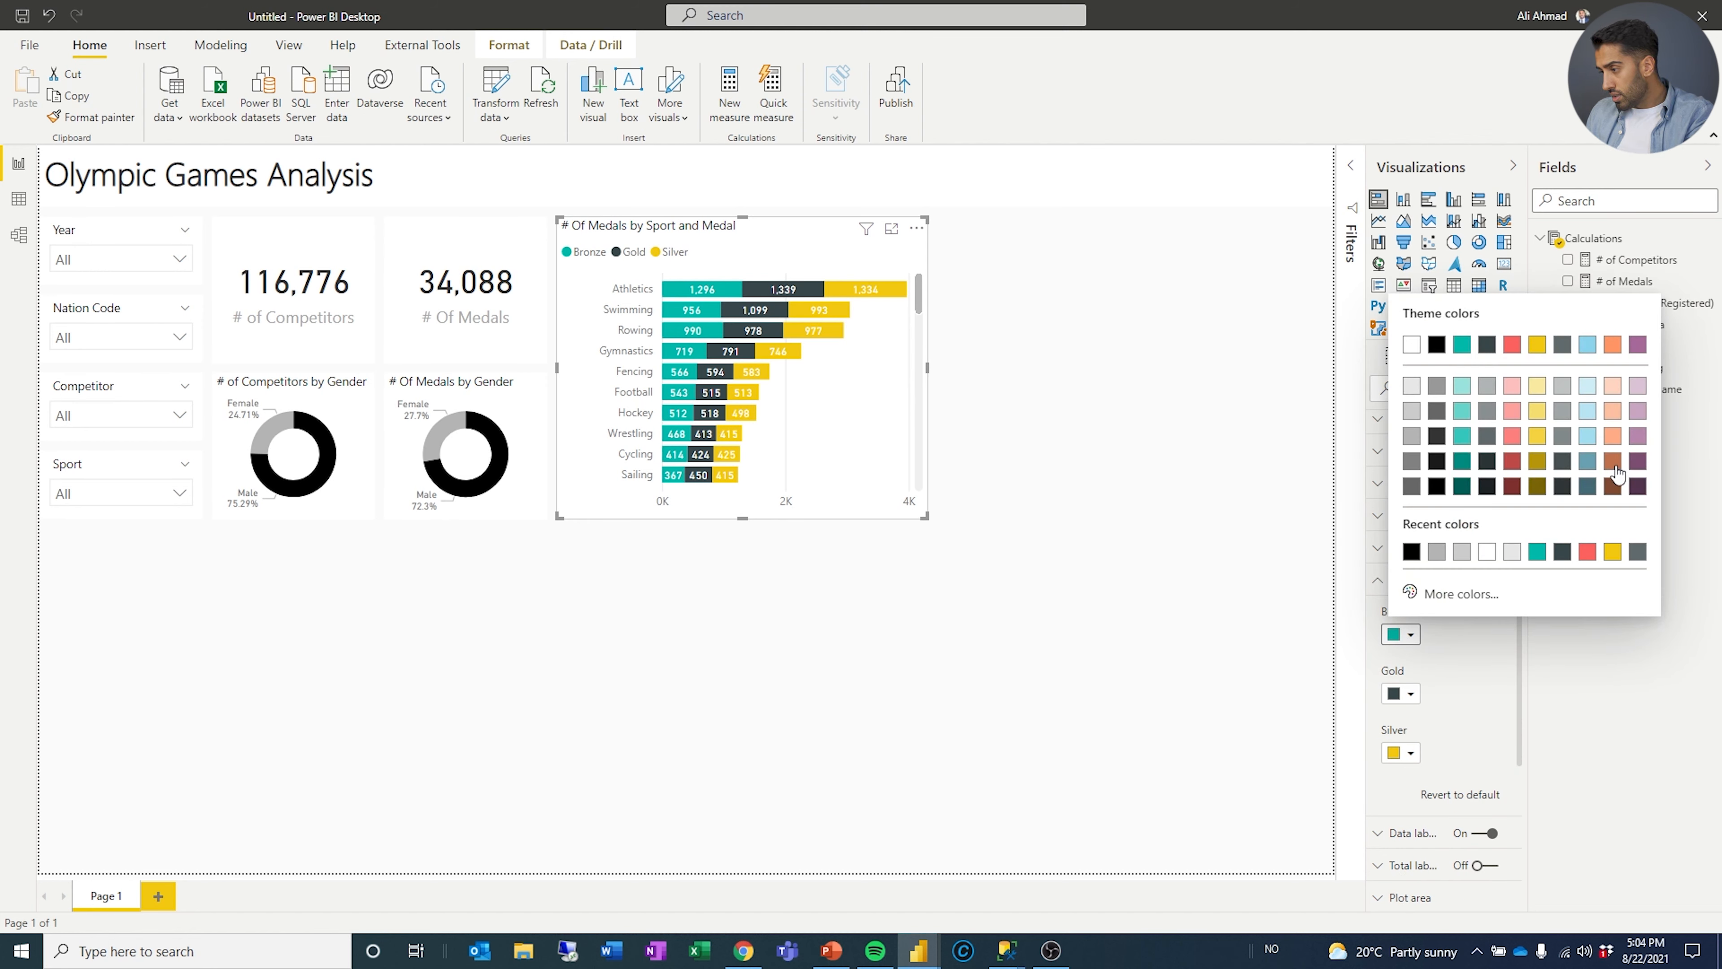
click(1613, 461)
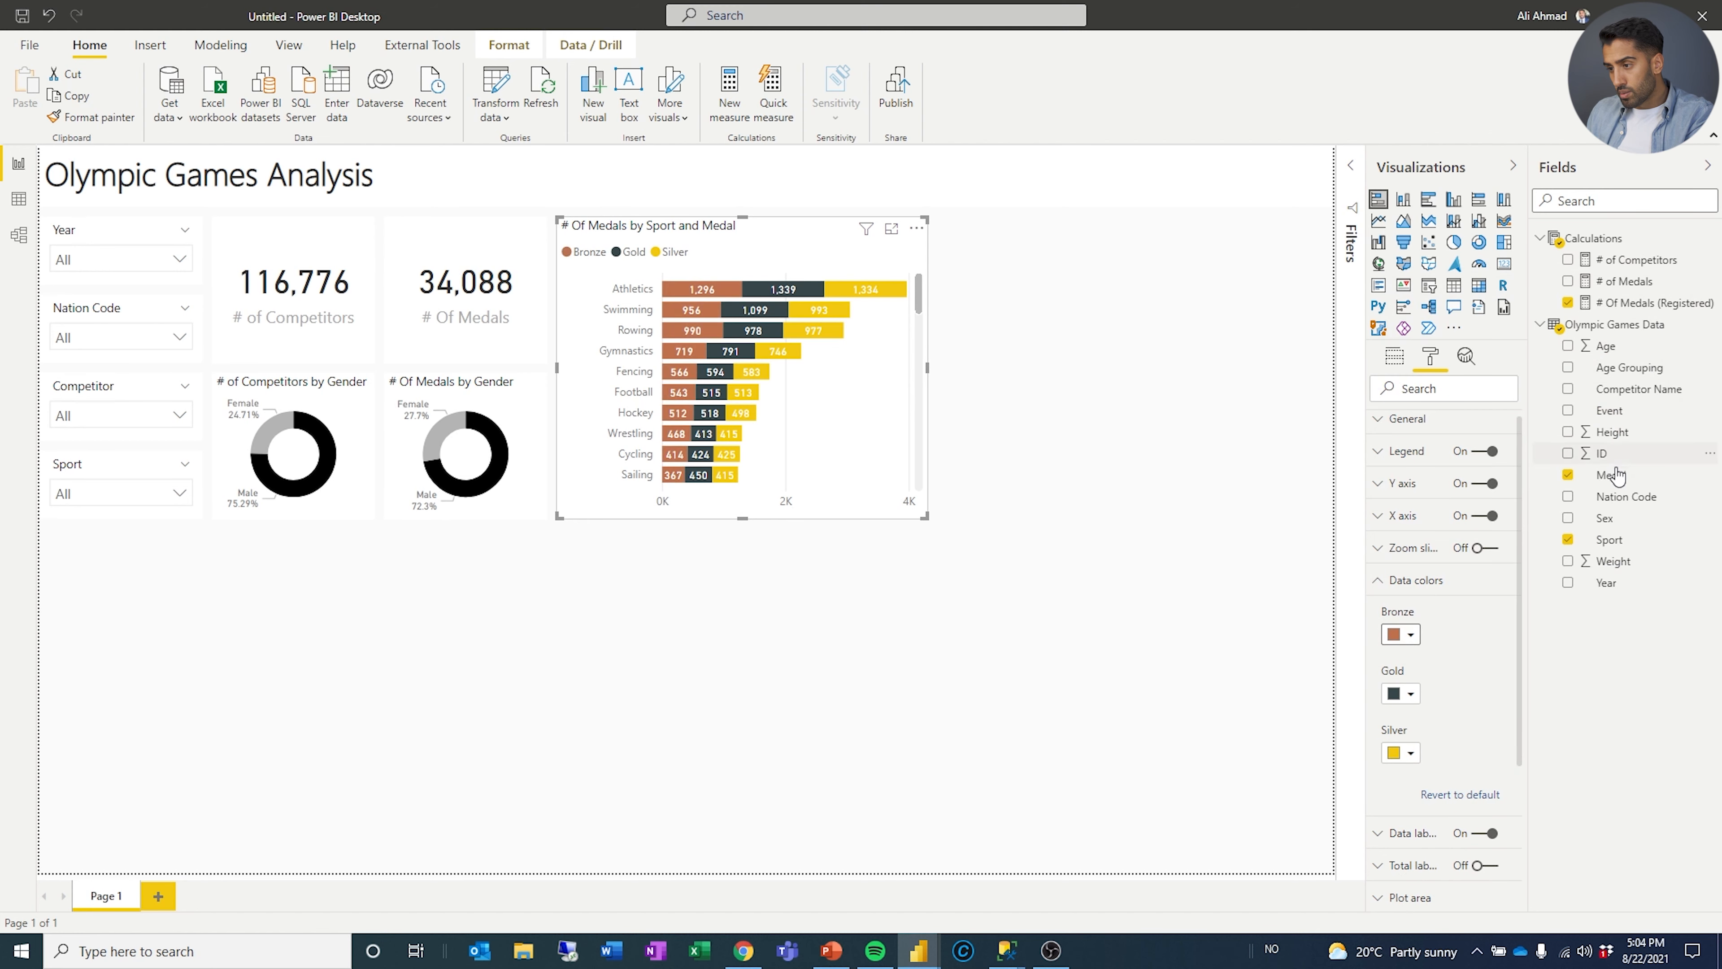
click(1402, 693)
click(1537, 520)
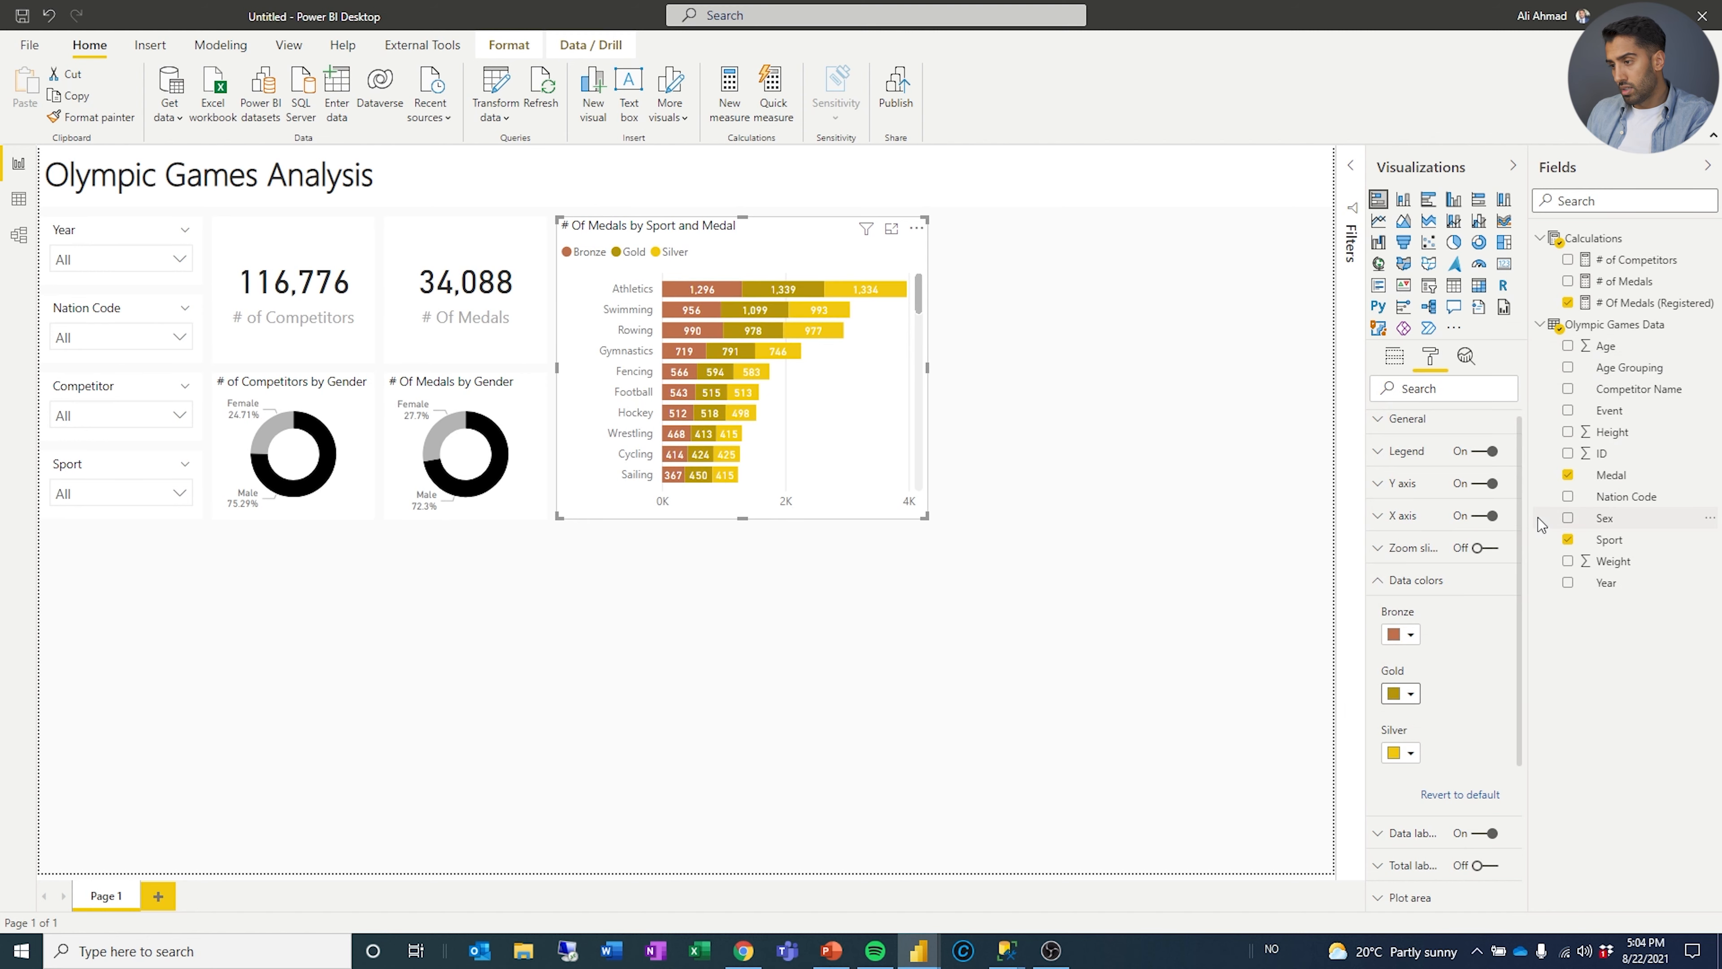
Set the bar chart's Silver data color to a medium gray, trying a lighter gray for comparison.
click(1401, 752)
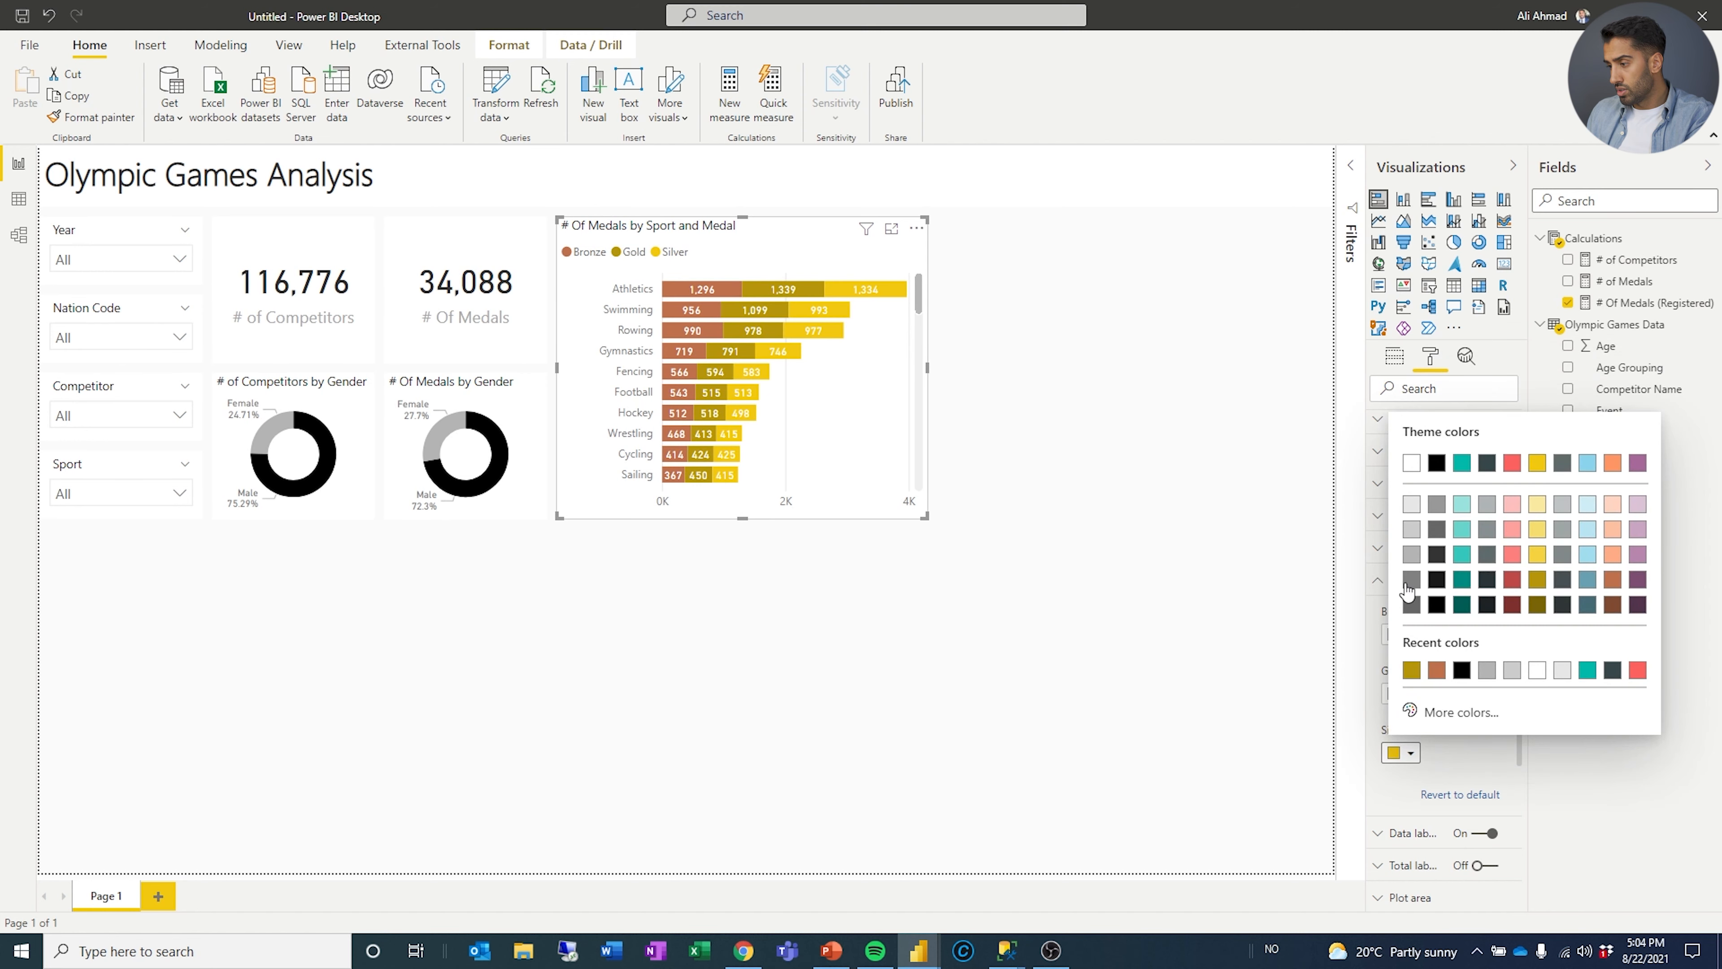
click(1412, 580)
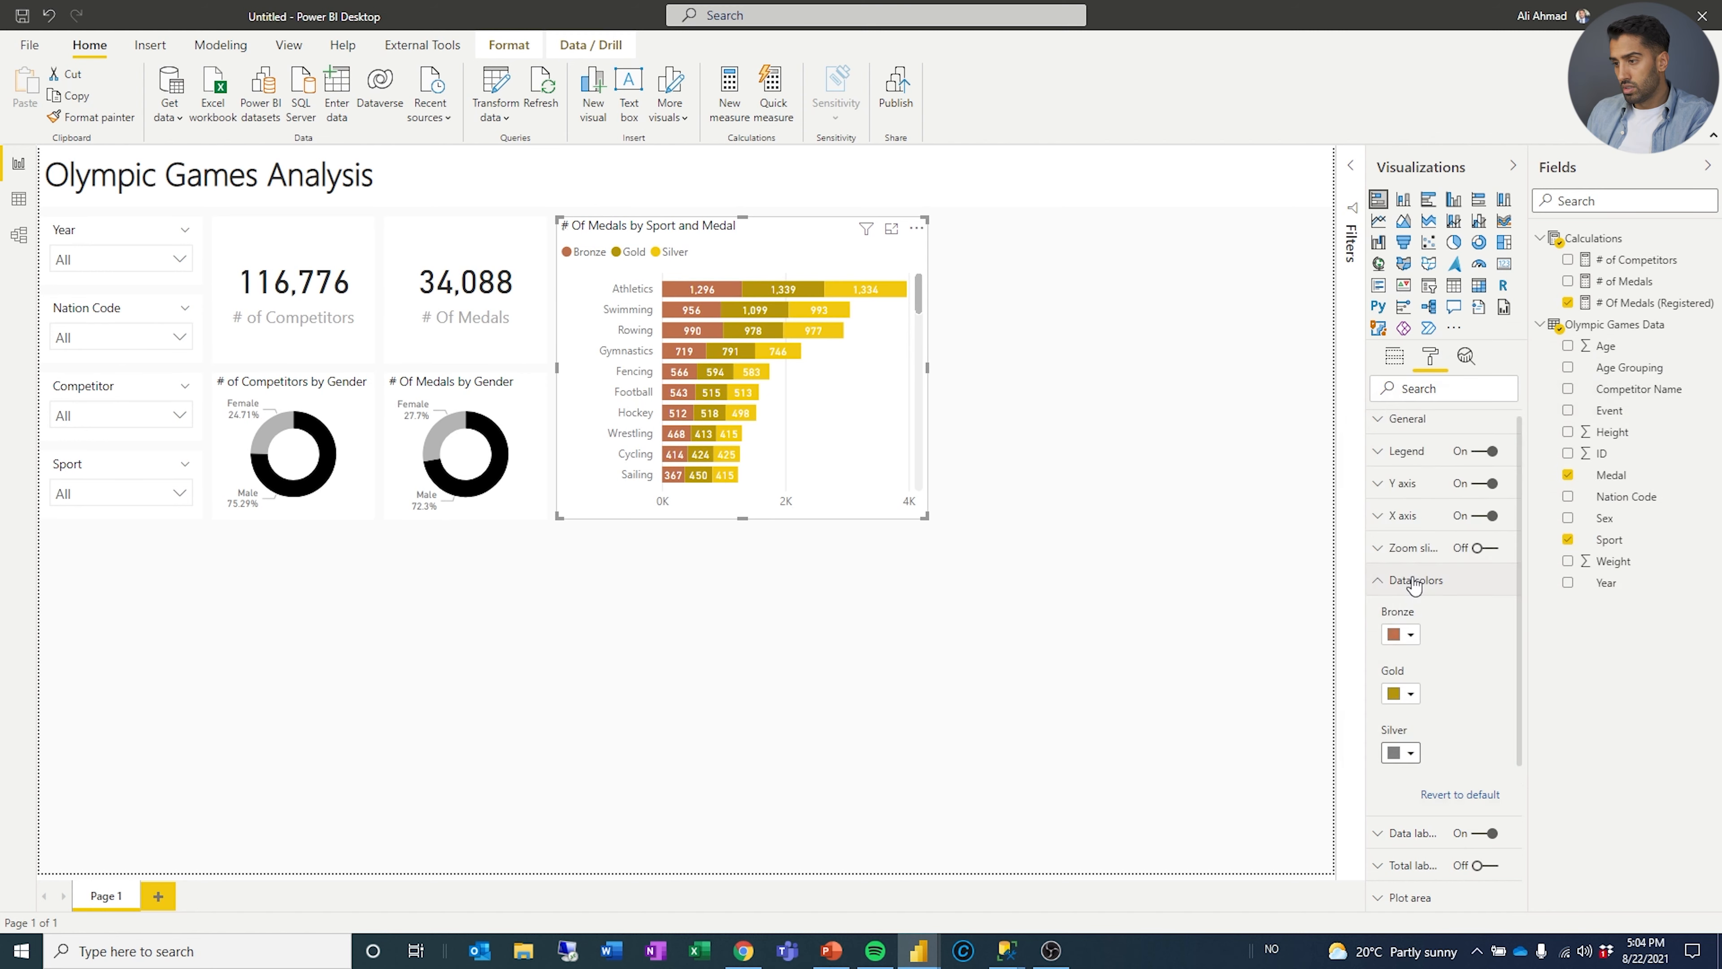
click(1409, 752)
click(1410, 557)
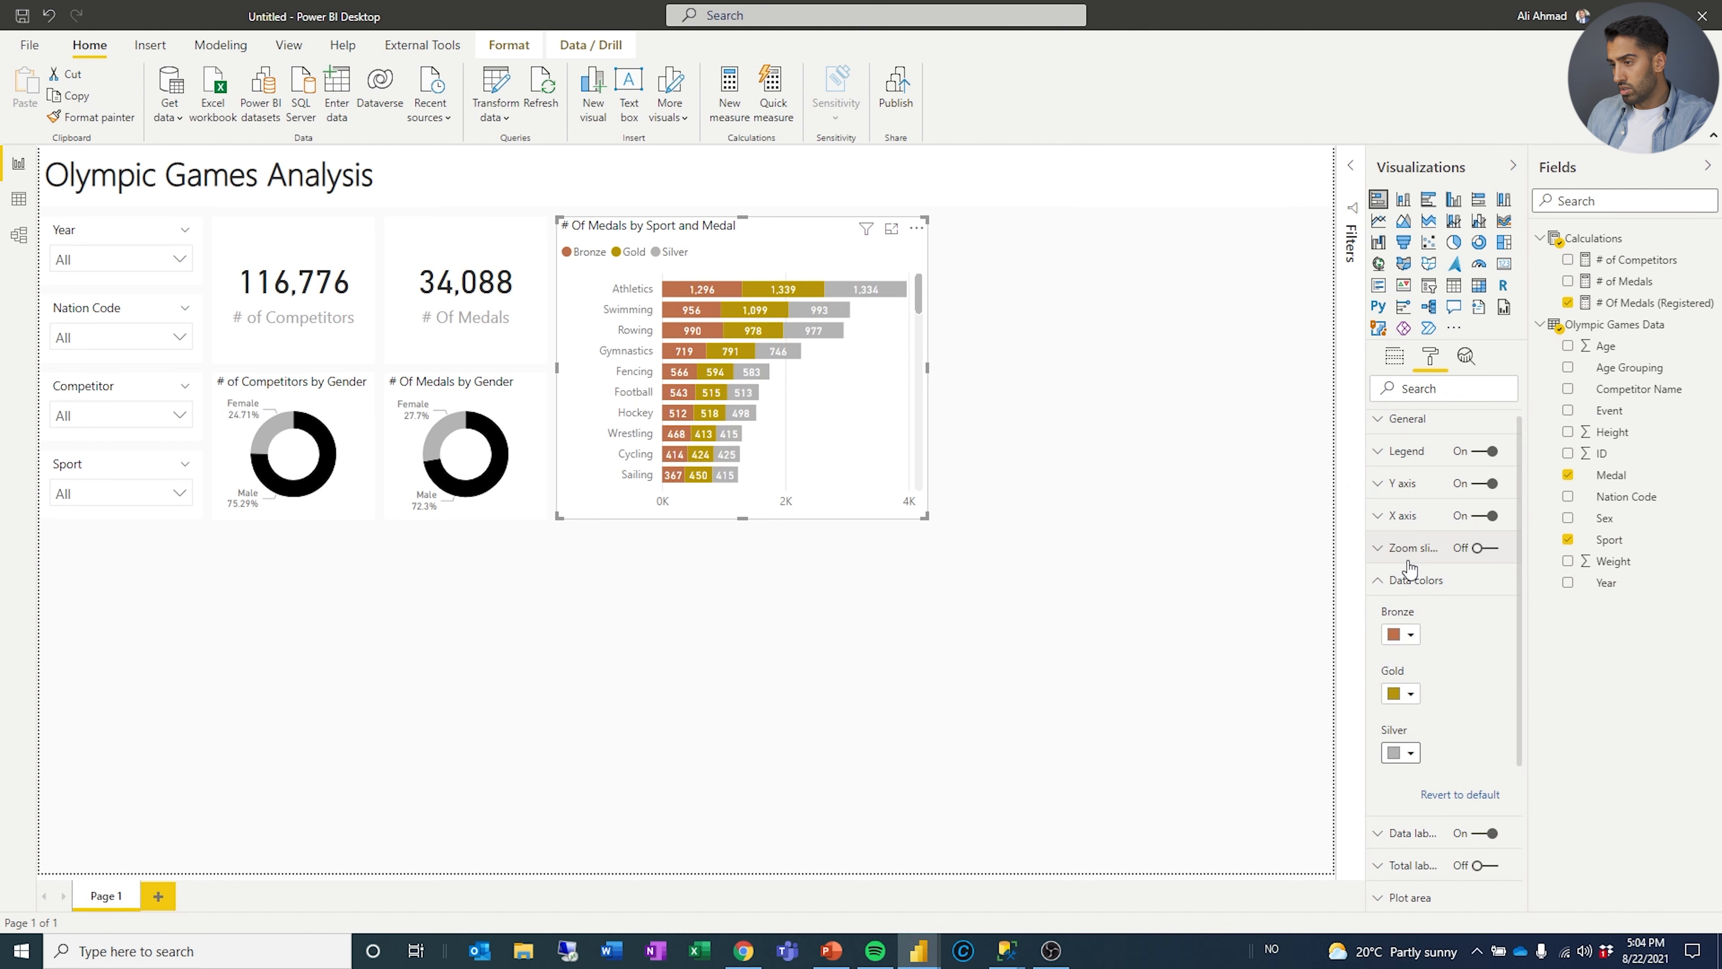
click(1400, 754)
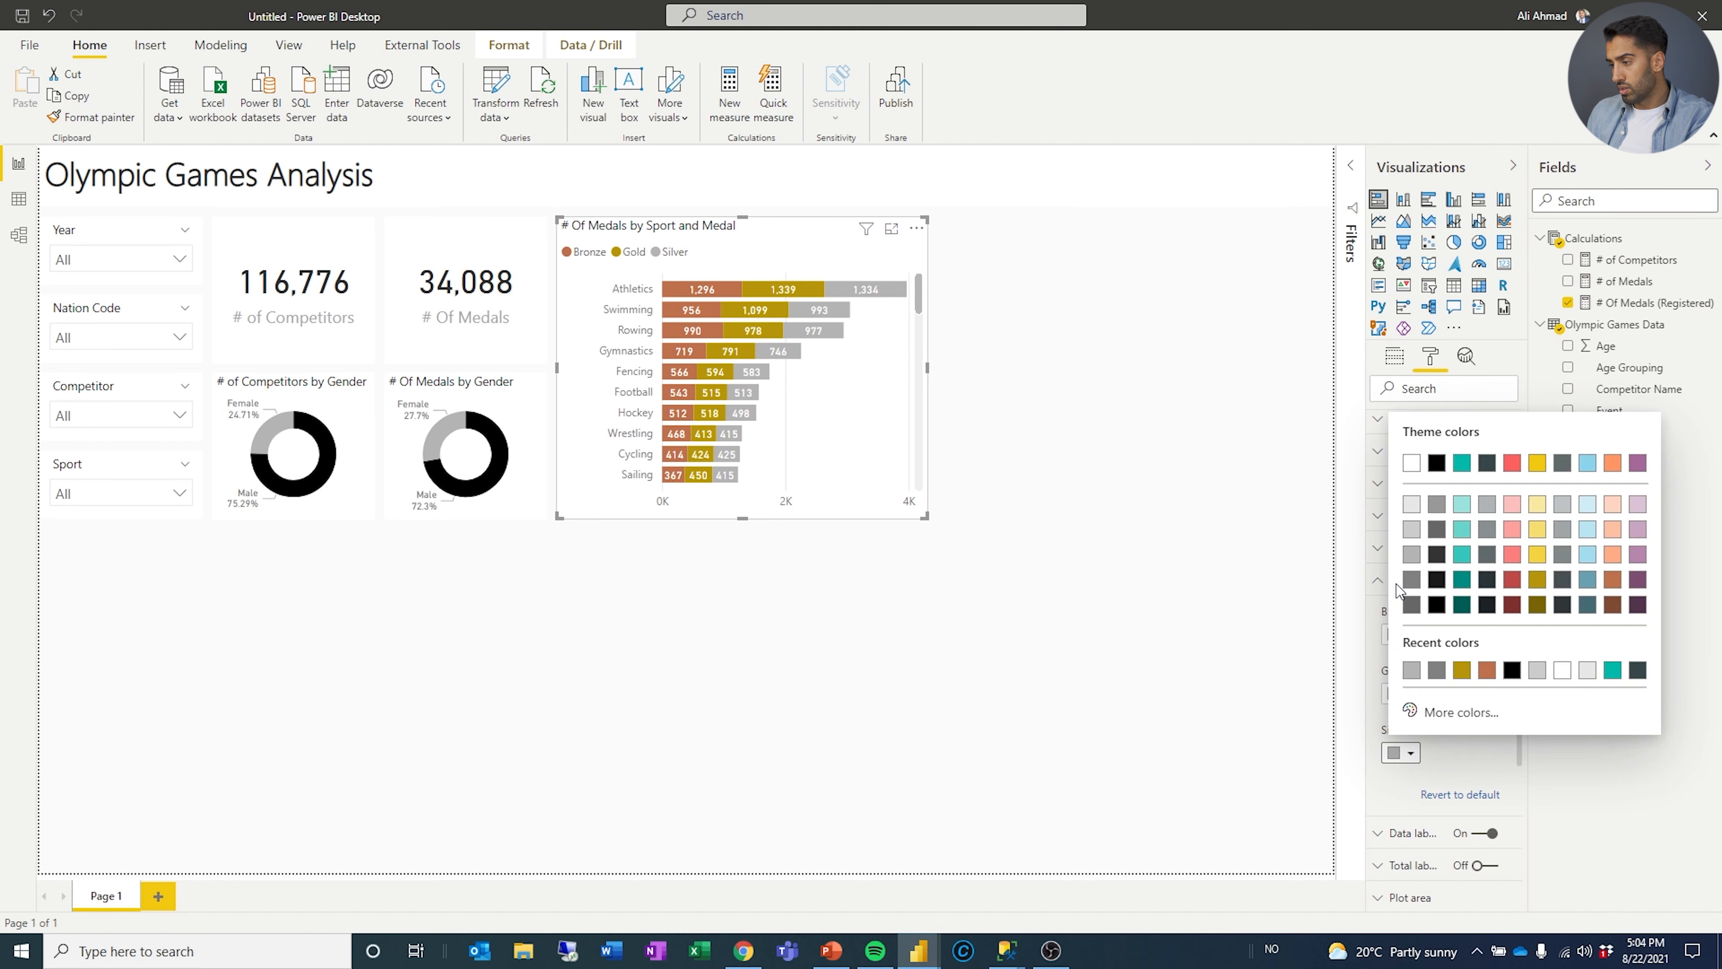
click(1413, 589)
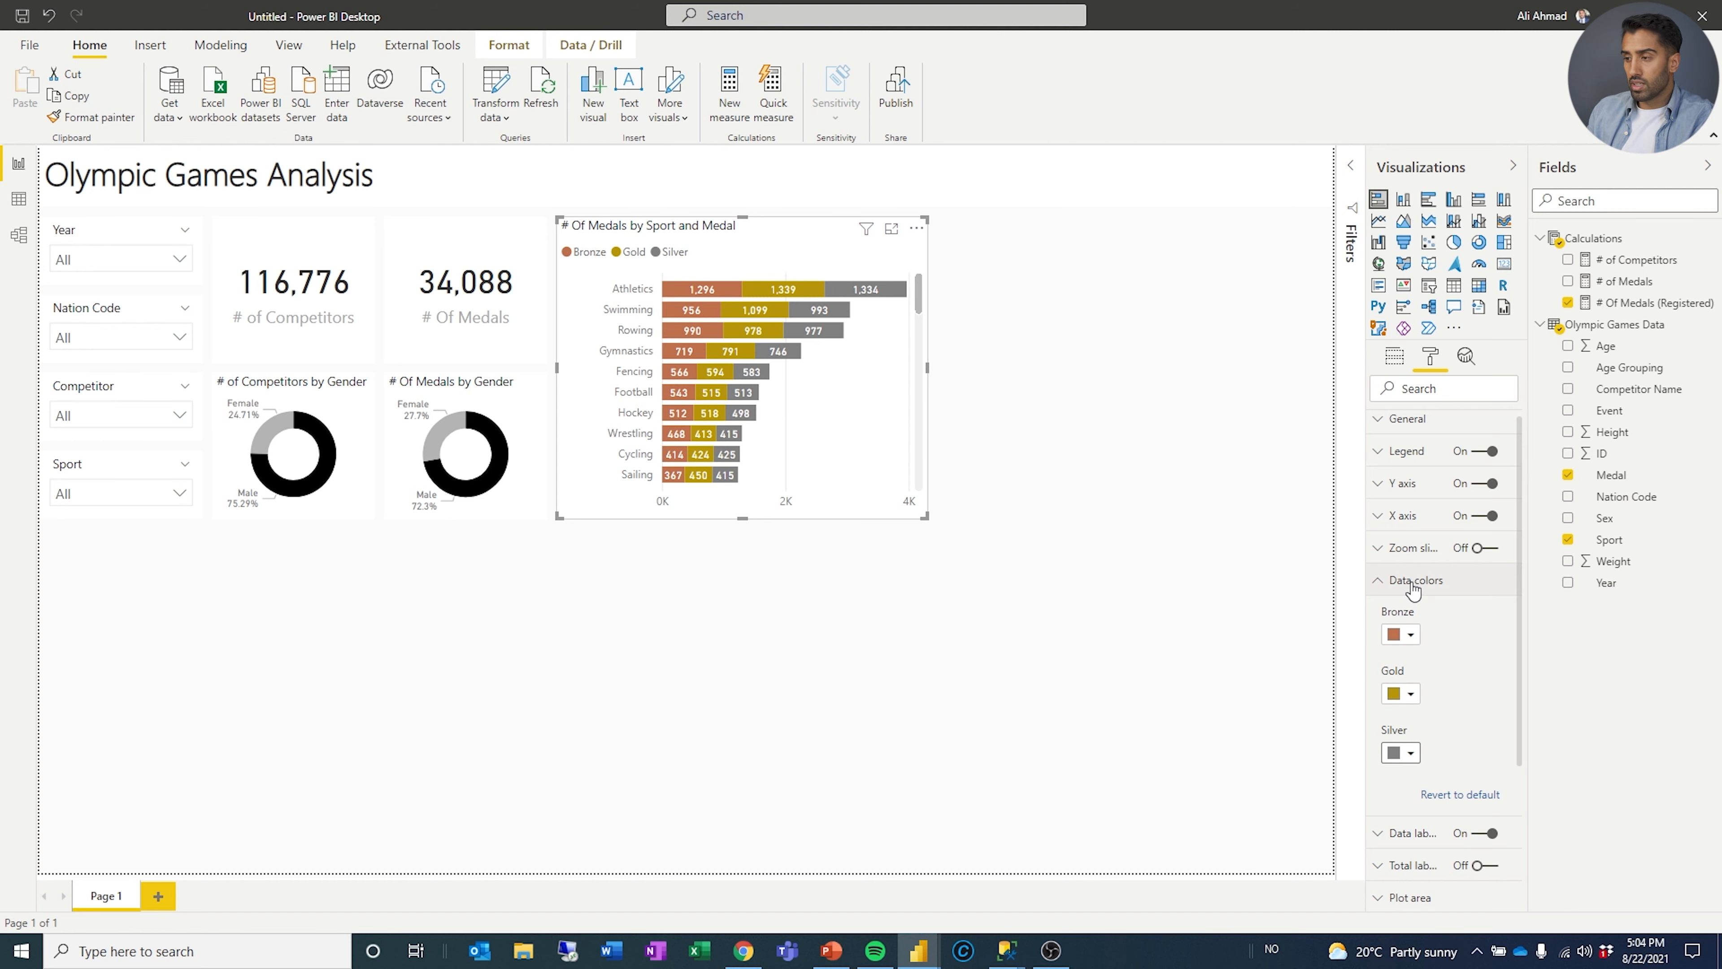
Duplicate the medals-by-sport bar chart, place the copy beside the original and stretch it to the page's bottom and right edges.
key(ctrl+c)
key(ctrl+v)
drag(593, 245, 963, 234)
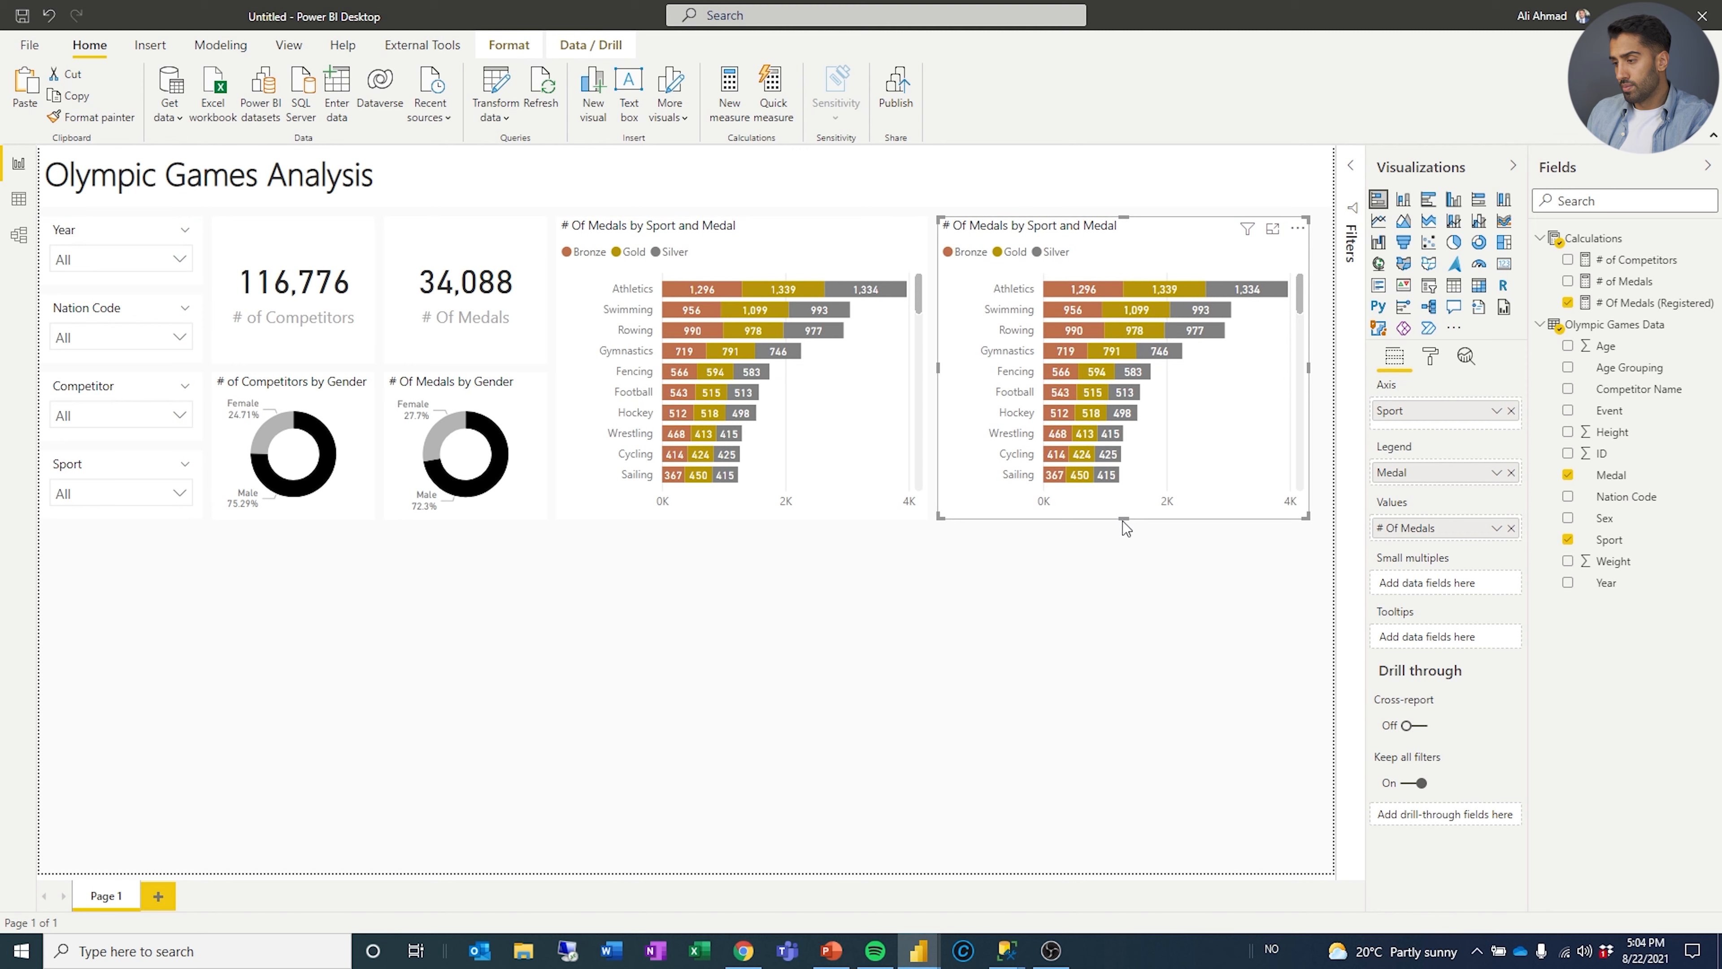
drag(1123, 519, 1124, 870)
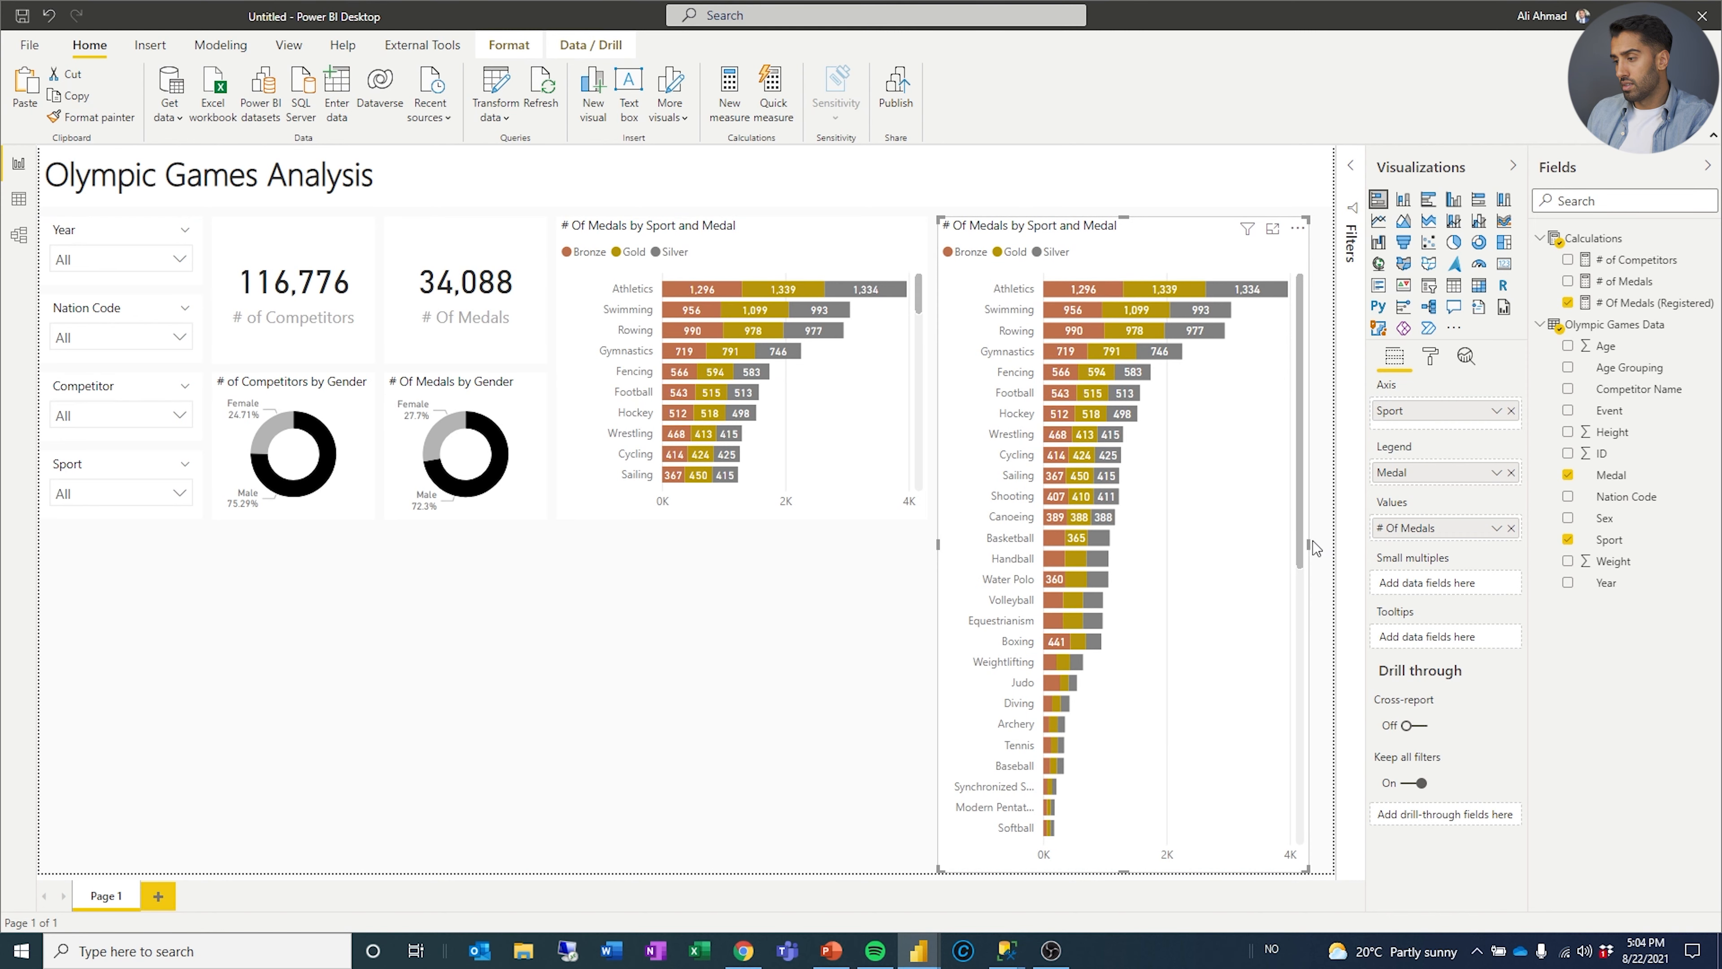
drag(1309, 545, 1330, 545)
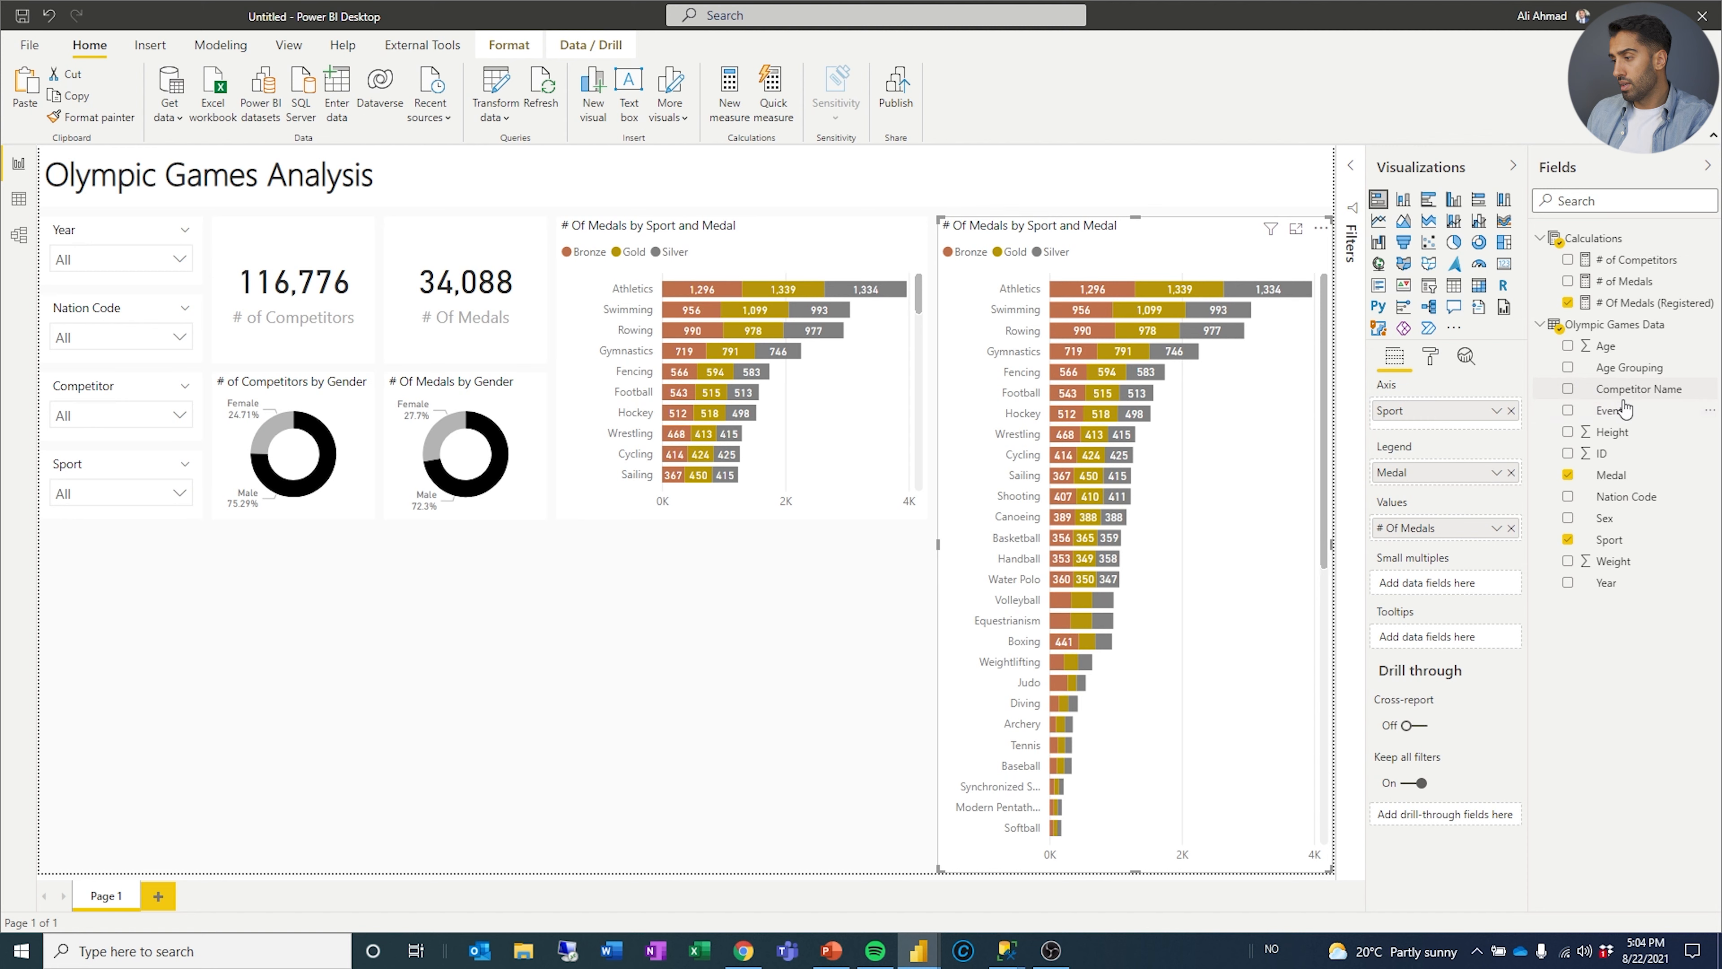
Replace Sport with Competitor Name on the tall bar chart's axis and rename the field in the visual as Competitor.
drag(1627, 390, 1494, 421)
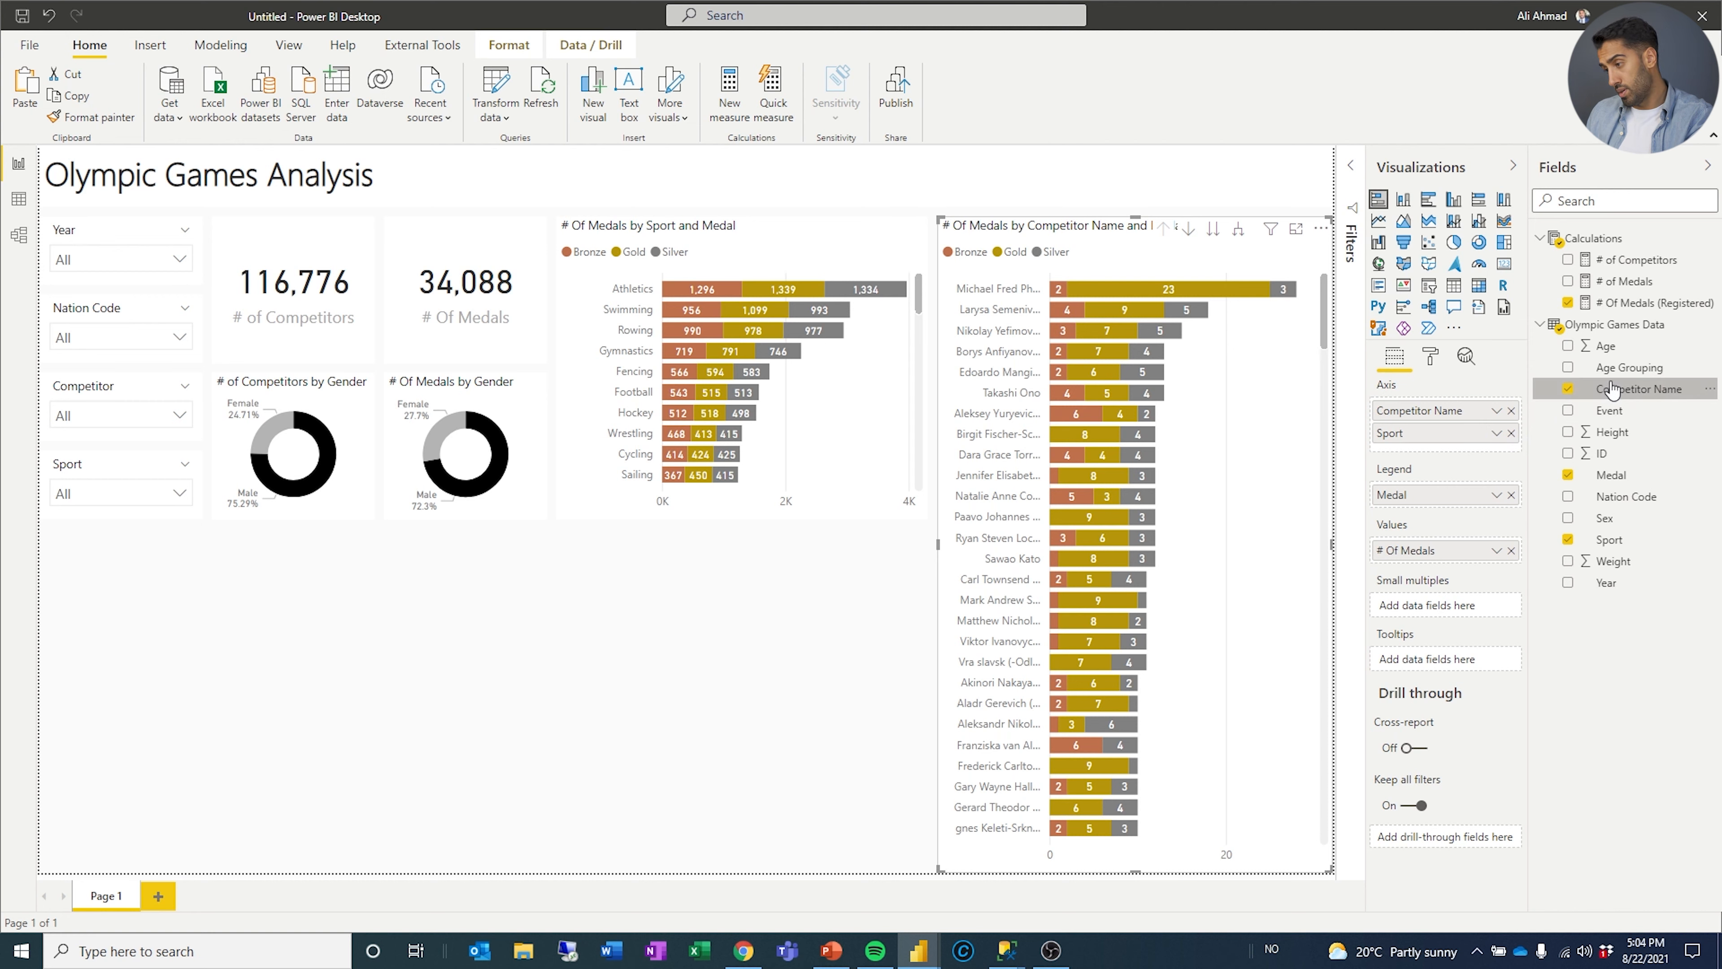
click(1512, 432)
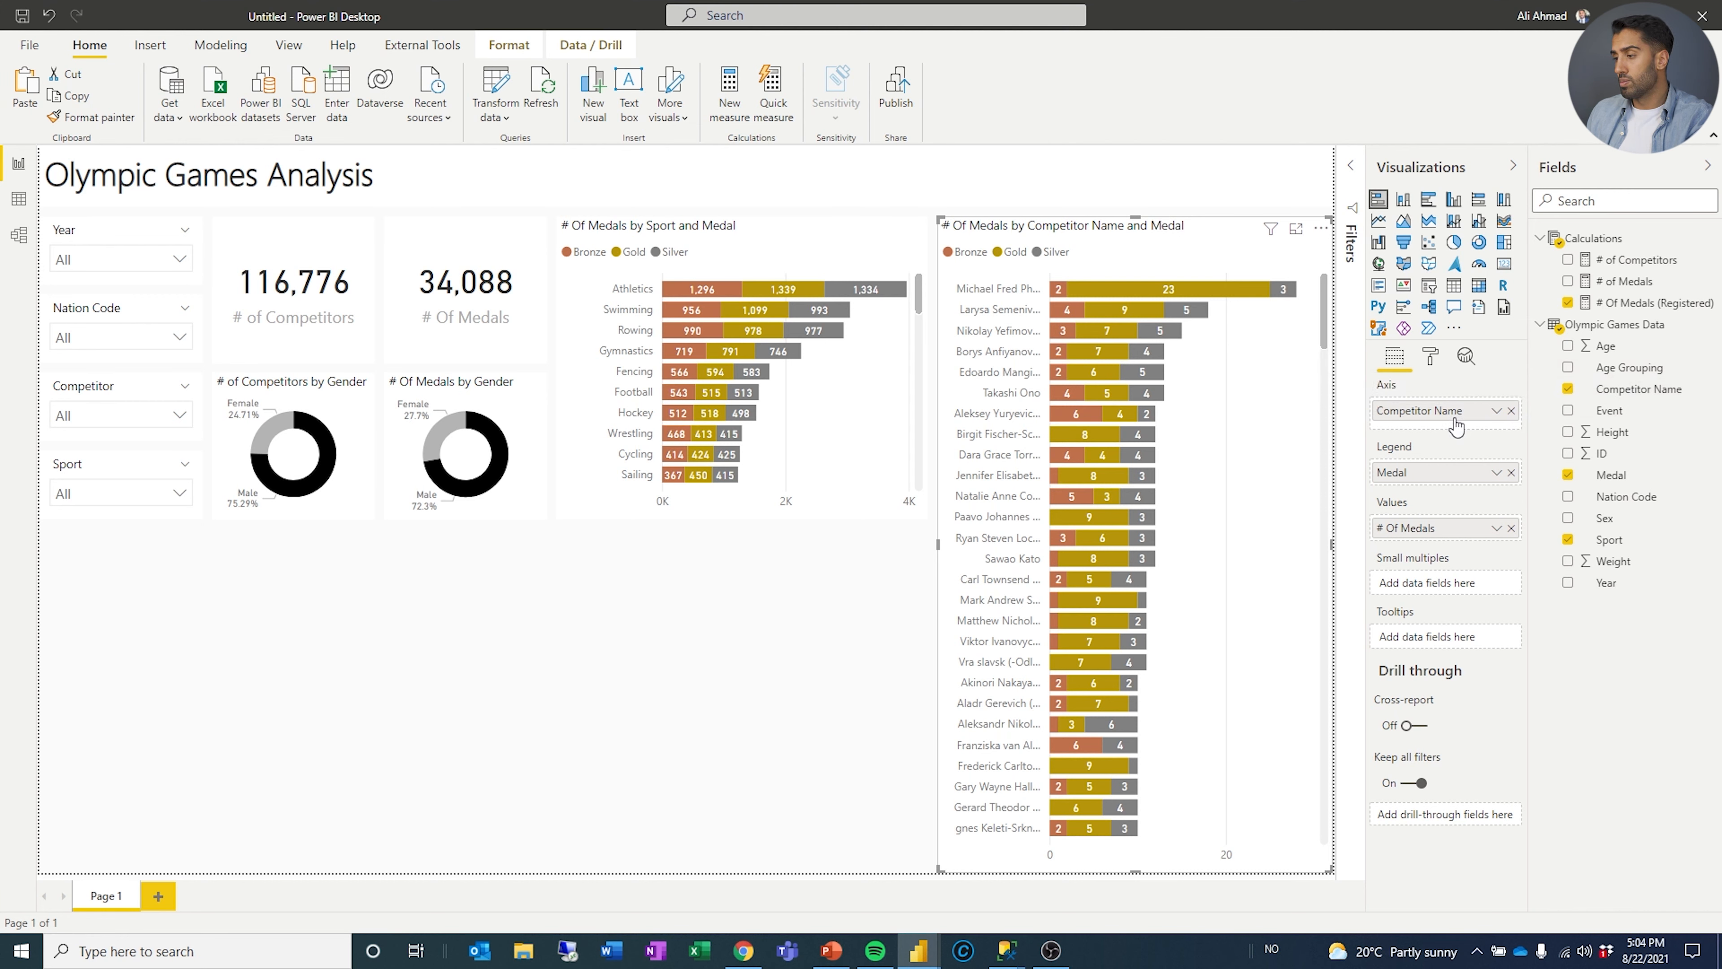
double_click(1451, 417)
text(Competitor)
key(Return)
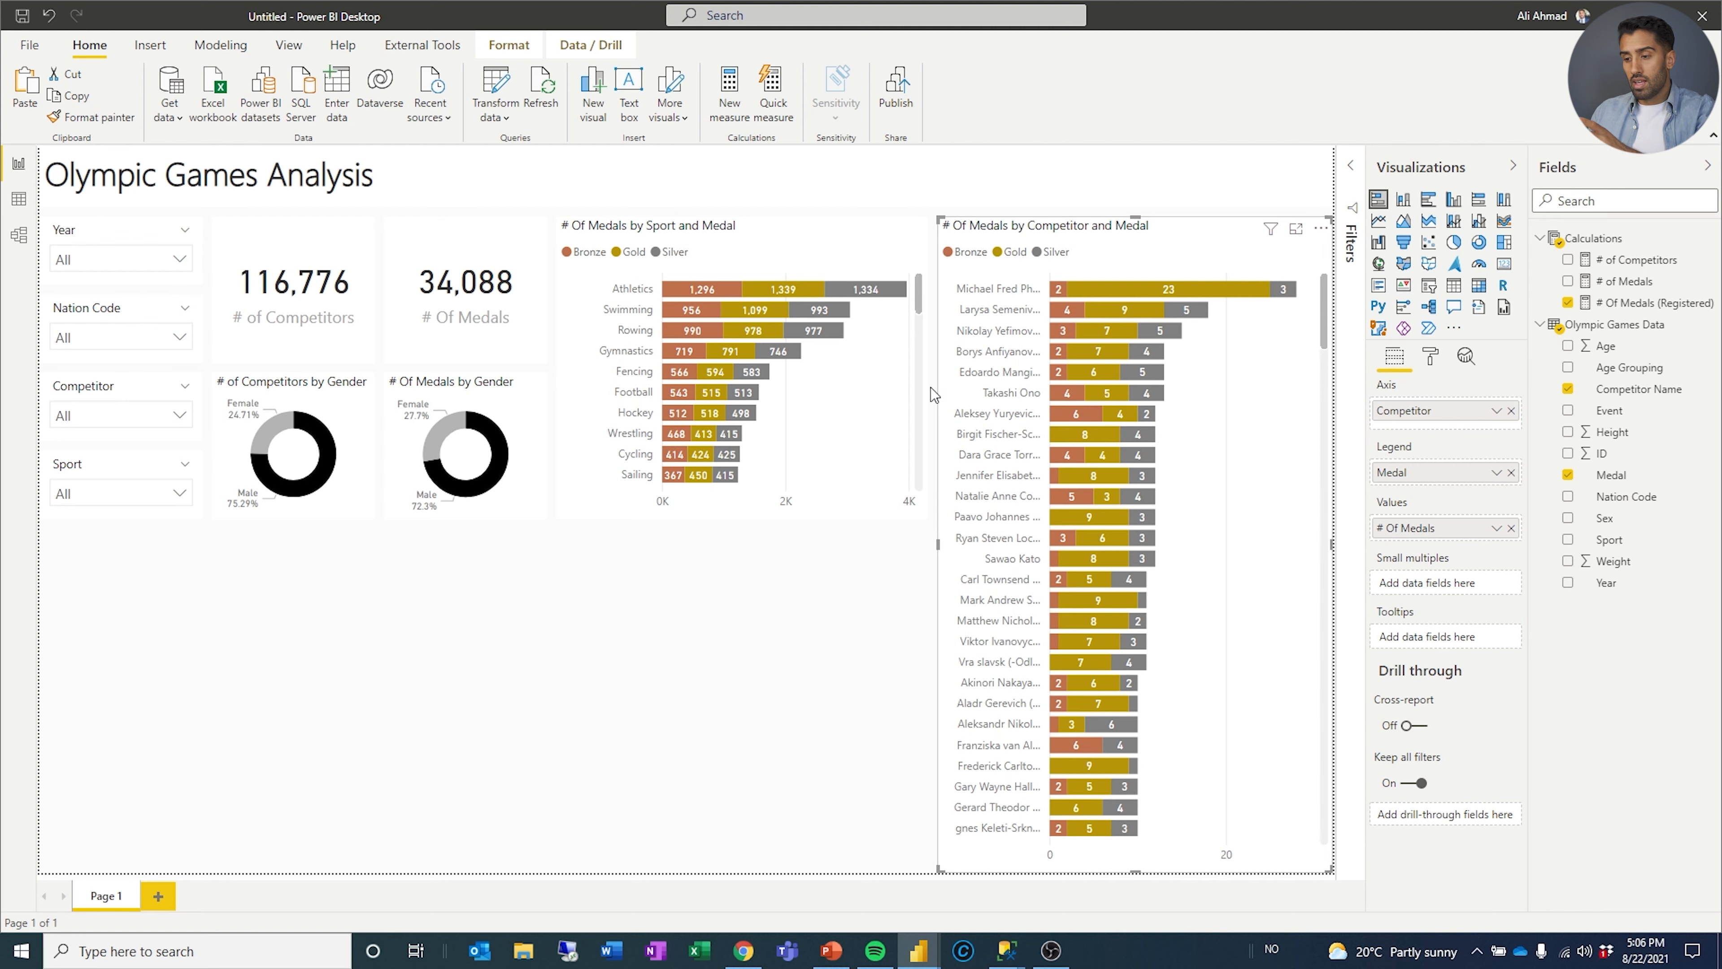
Place another copy of the medals-by-sport chart below the donut charts and enlarge it to fill the space beside the competitor chart.
click(741, 576)
drag(721, 235, 362, 543)
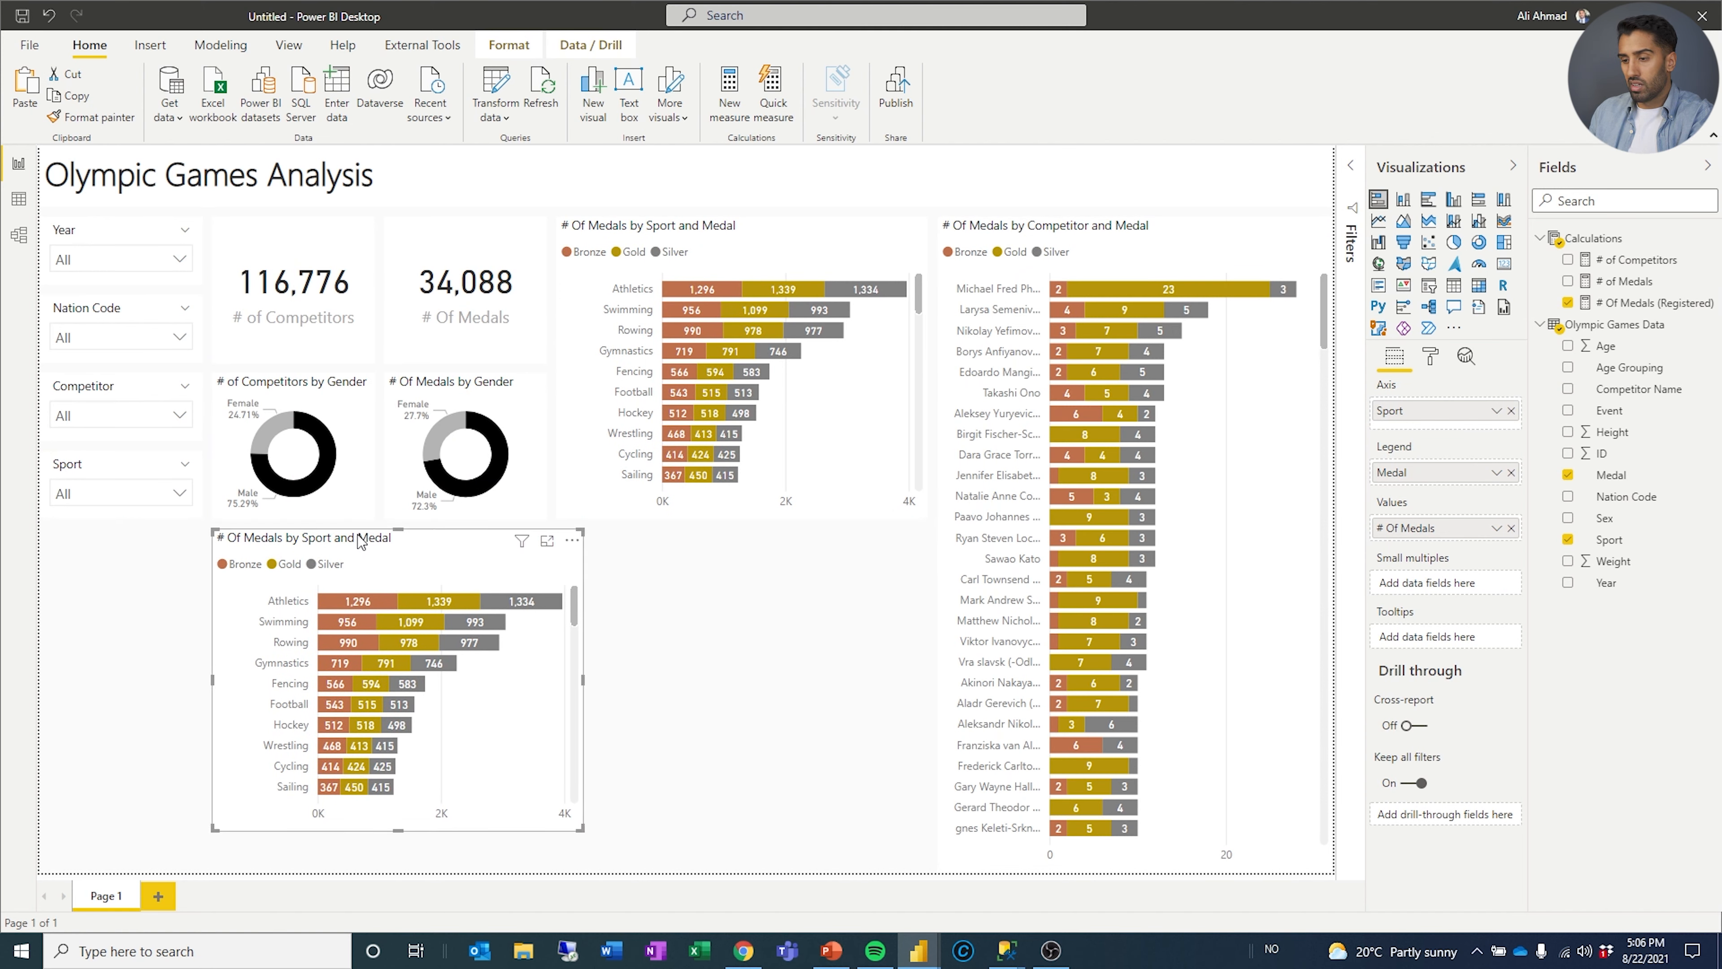
drag(398, 829, 398, 871)
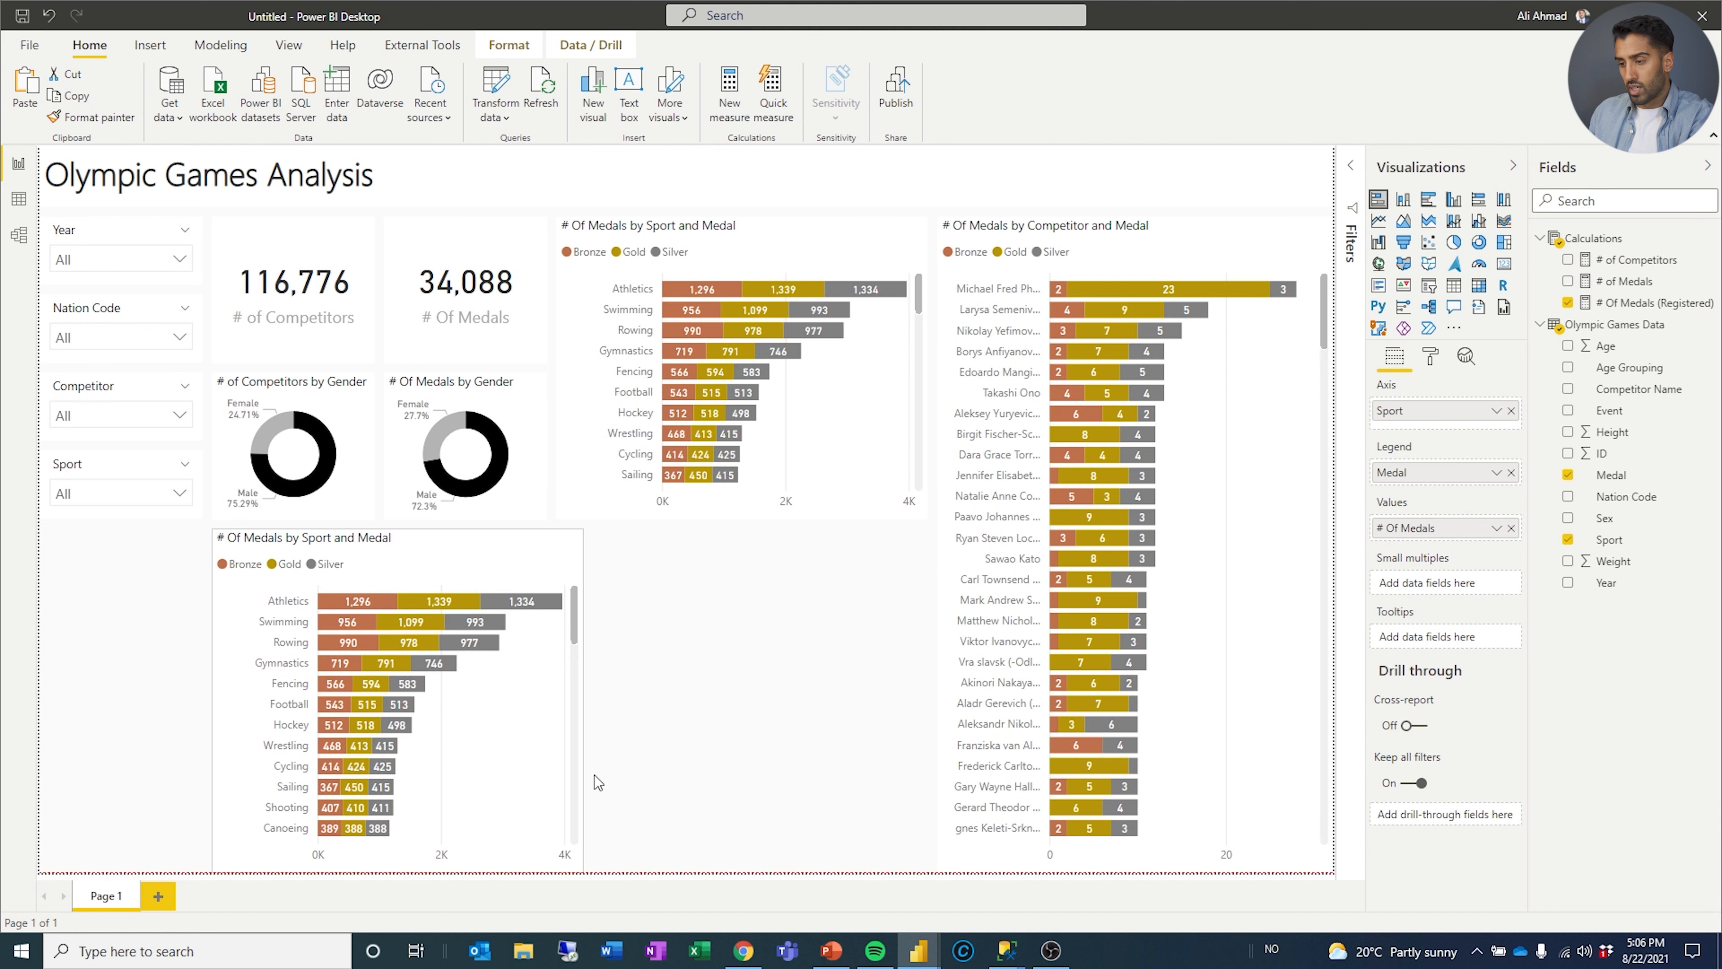
drag(582, 694, 927, 696)
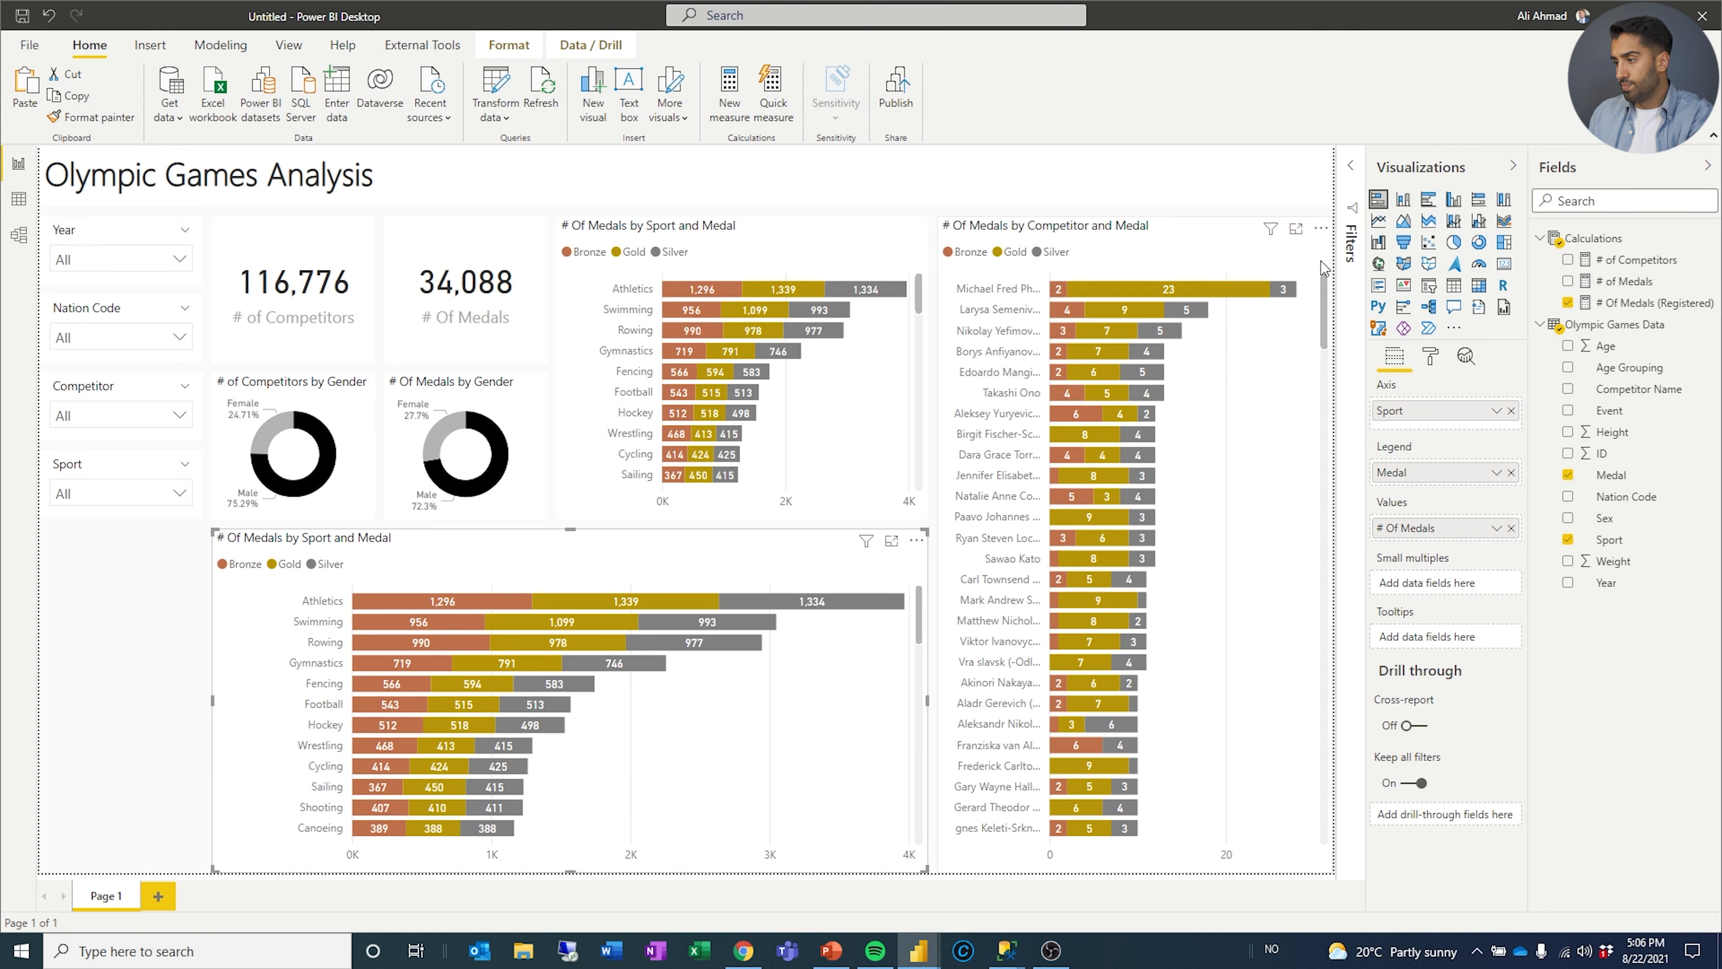
Convert the new copy below the donut charts to a line chart and replace Sport with Year on its axis.
click(1380, 222)
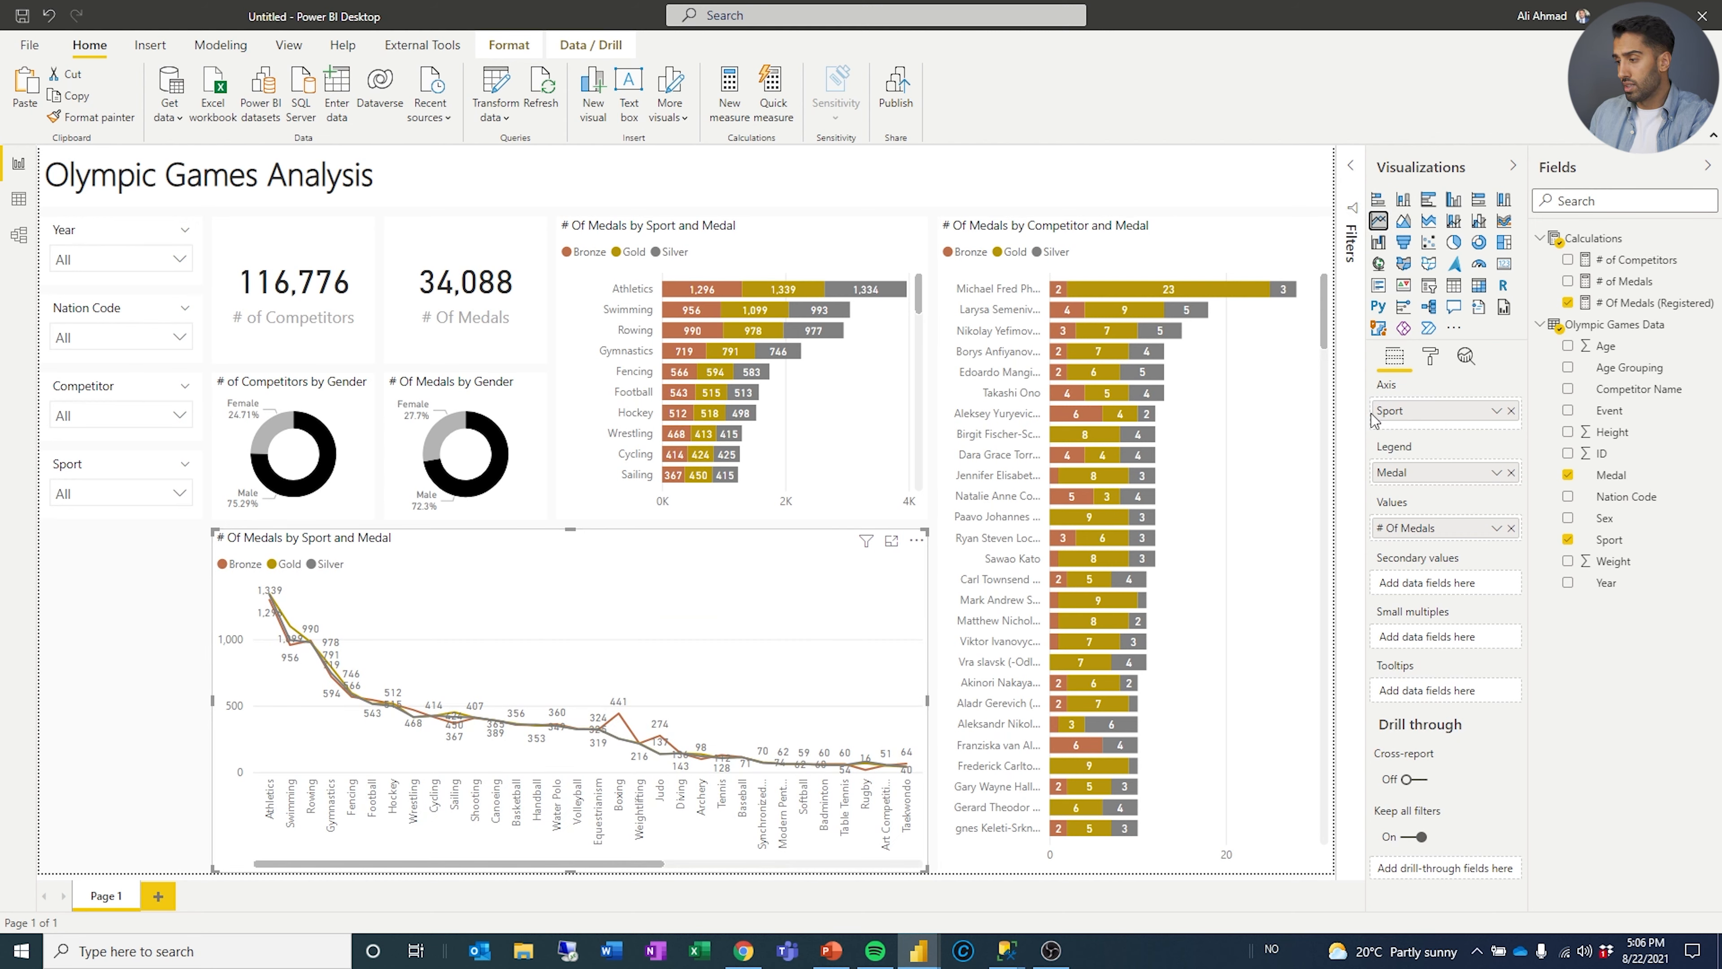
drag(1607, 582, 1449, 406)
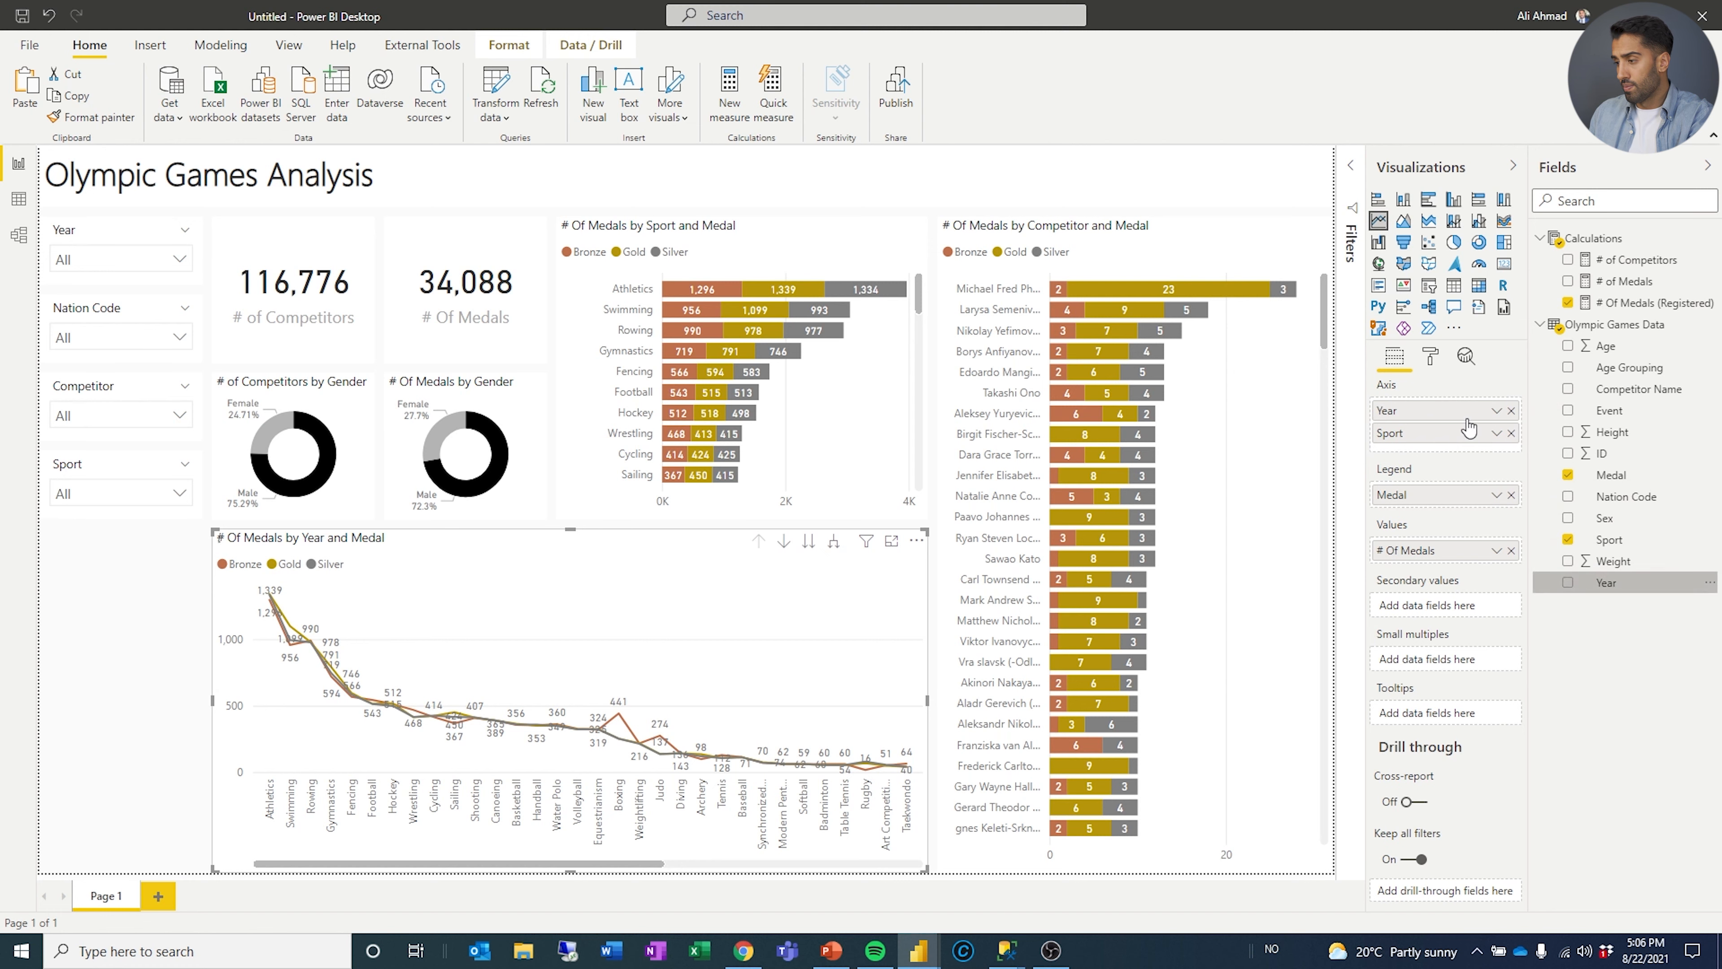
click(1510, 434)
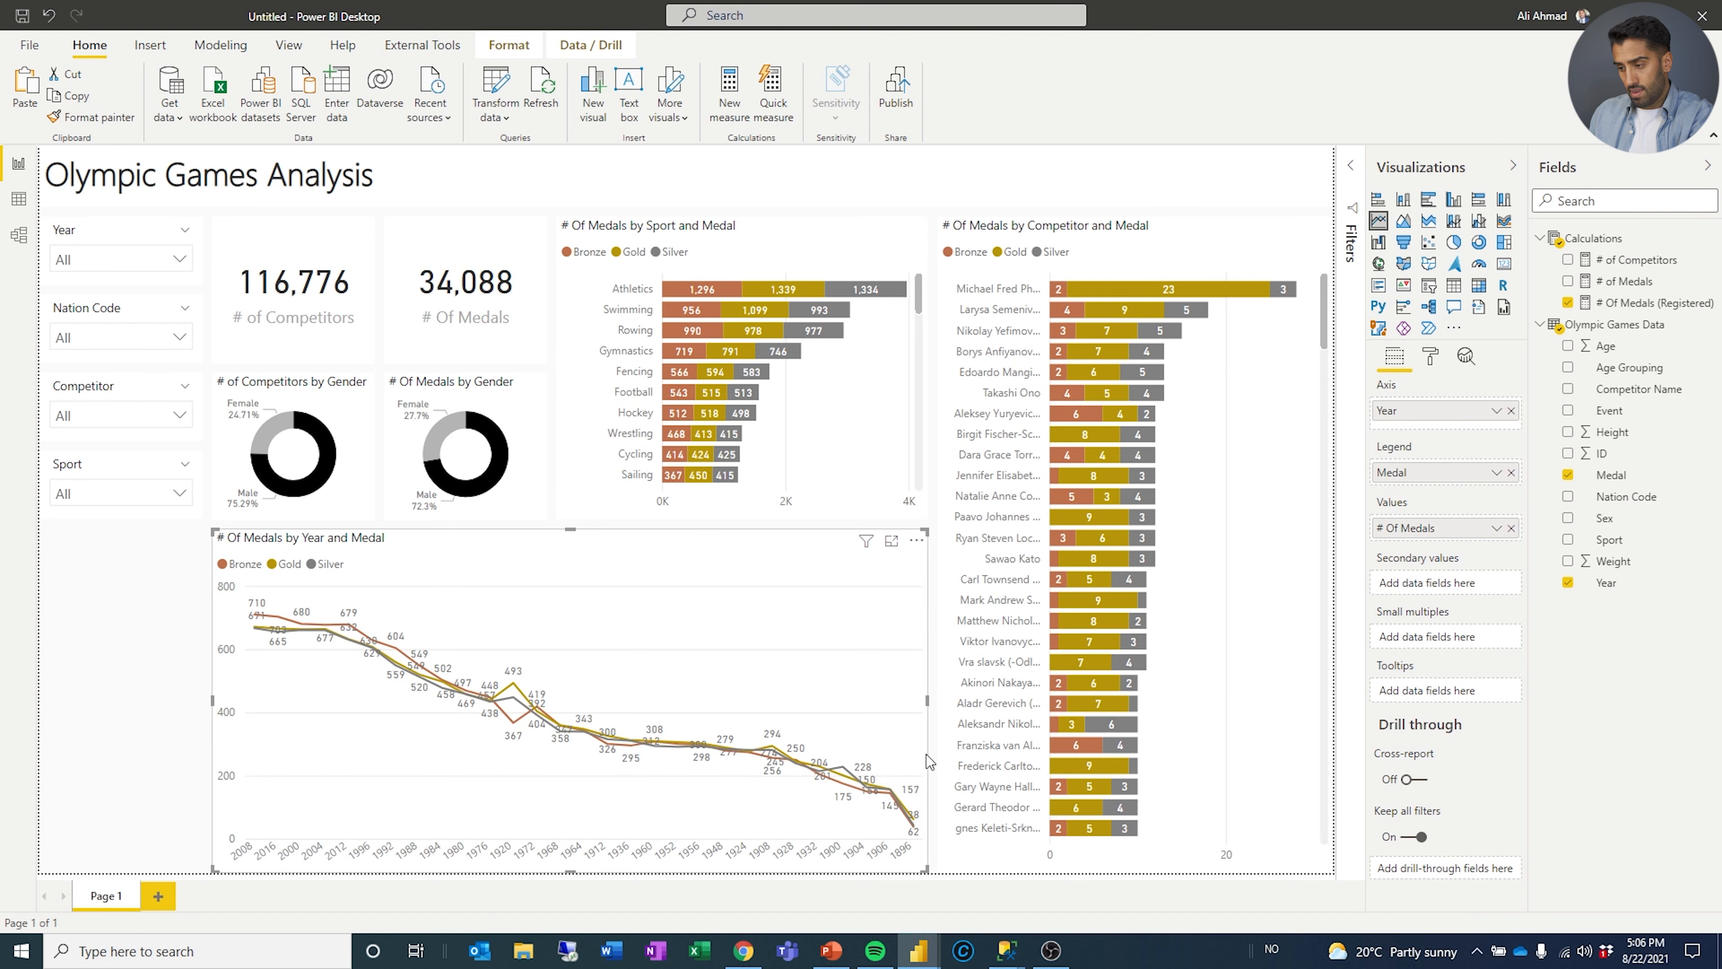
Sort the medals line chart by Year in ascending order.
click(916, 540)
mouse_move(1000, 692)
click(1086, 688)
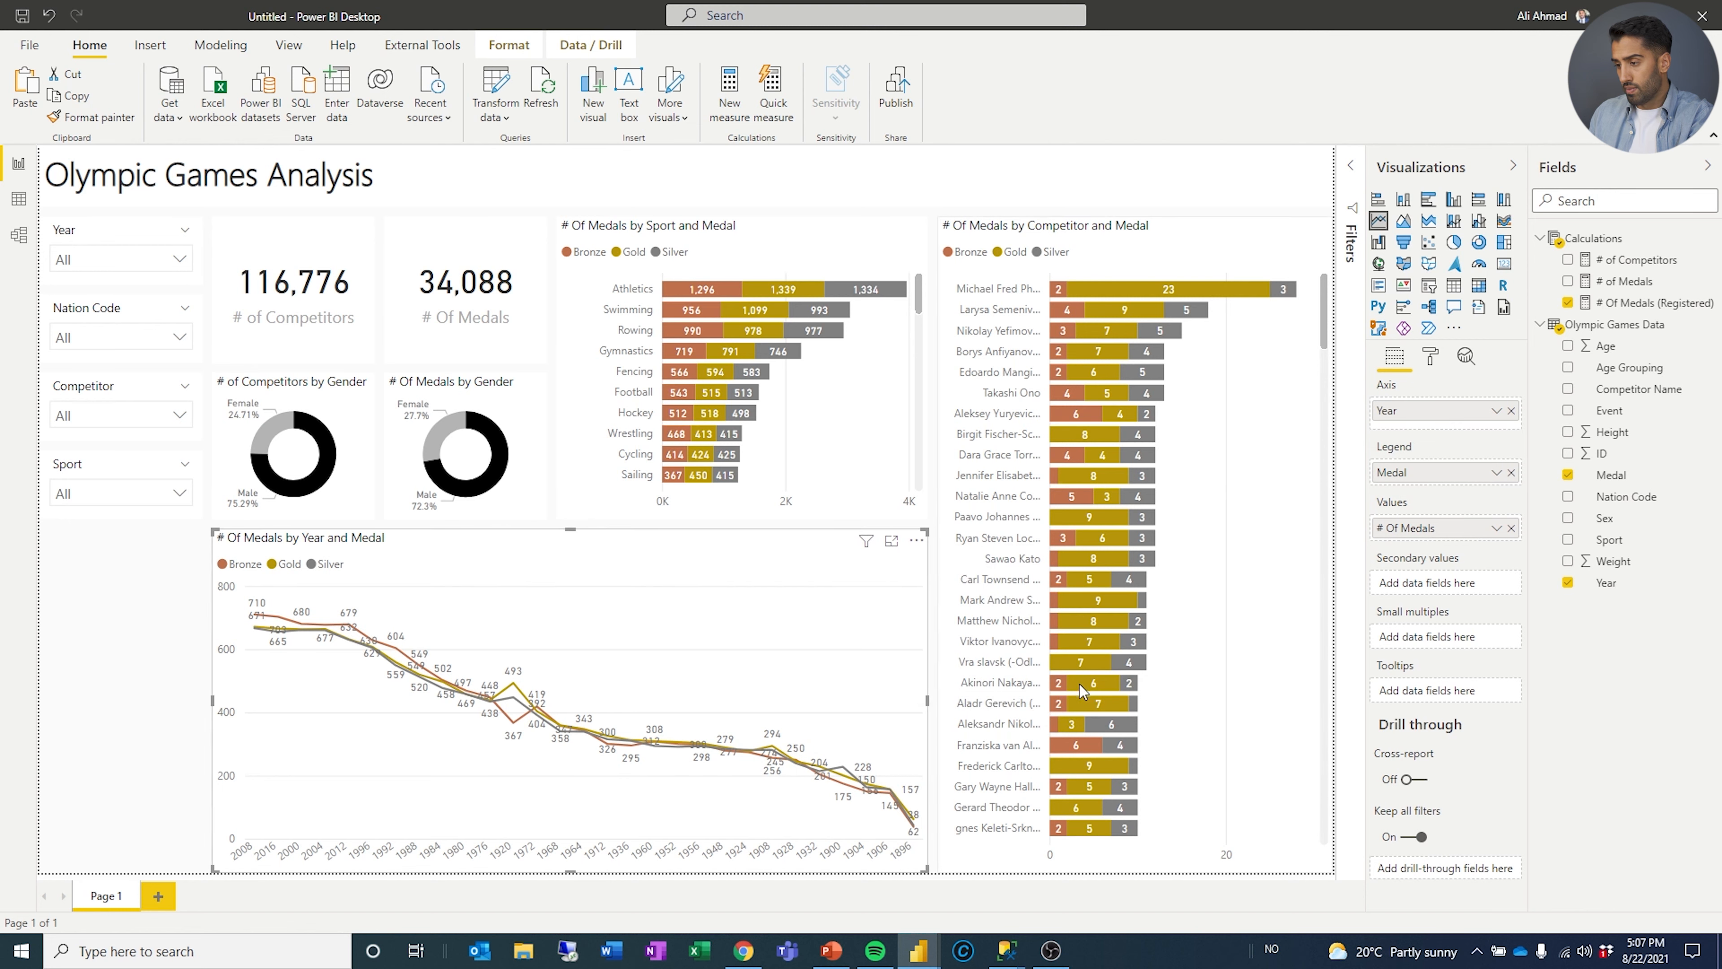
click(916, 540)
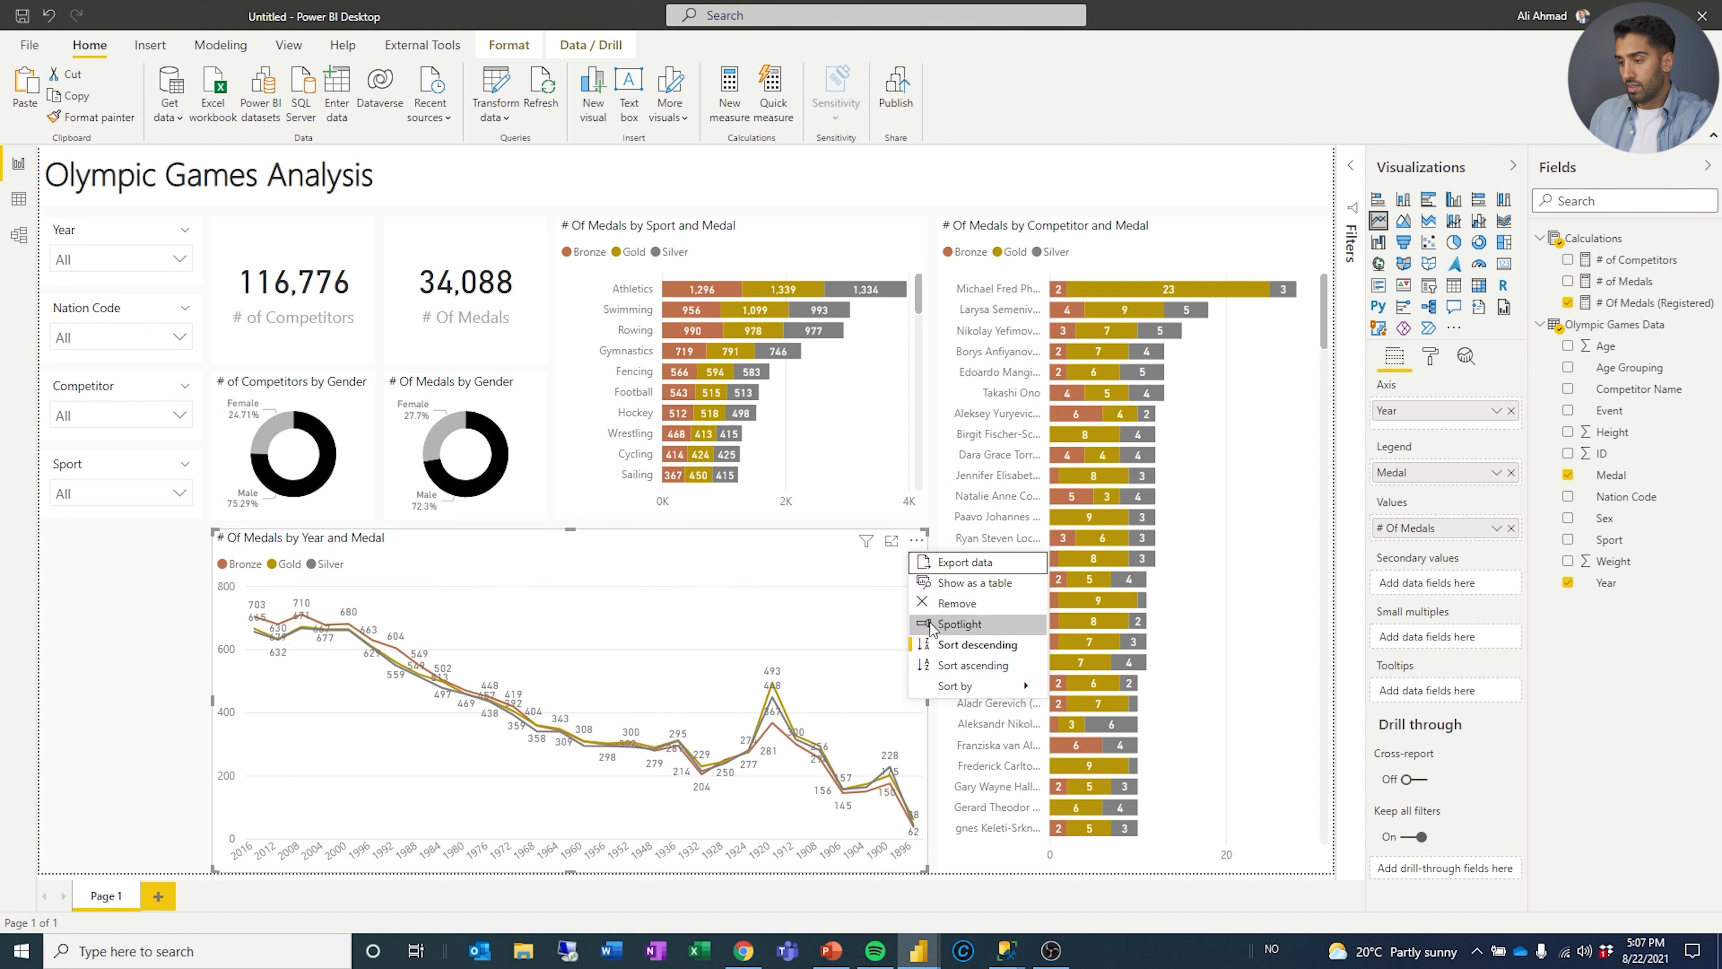
click(954, 665)
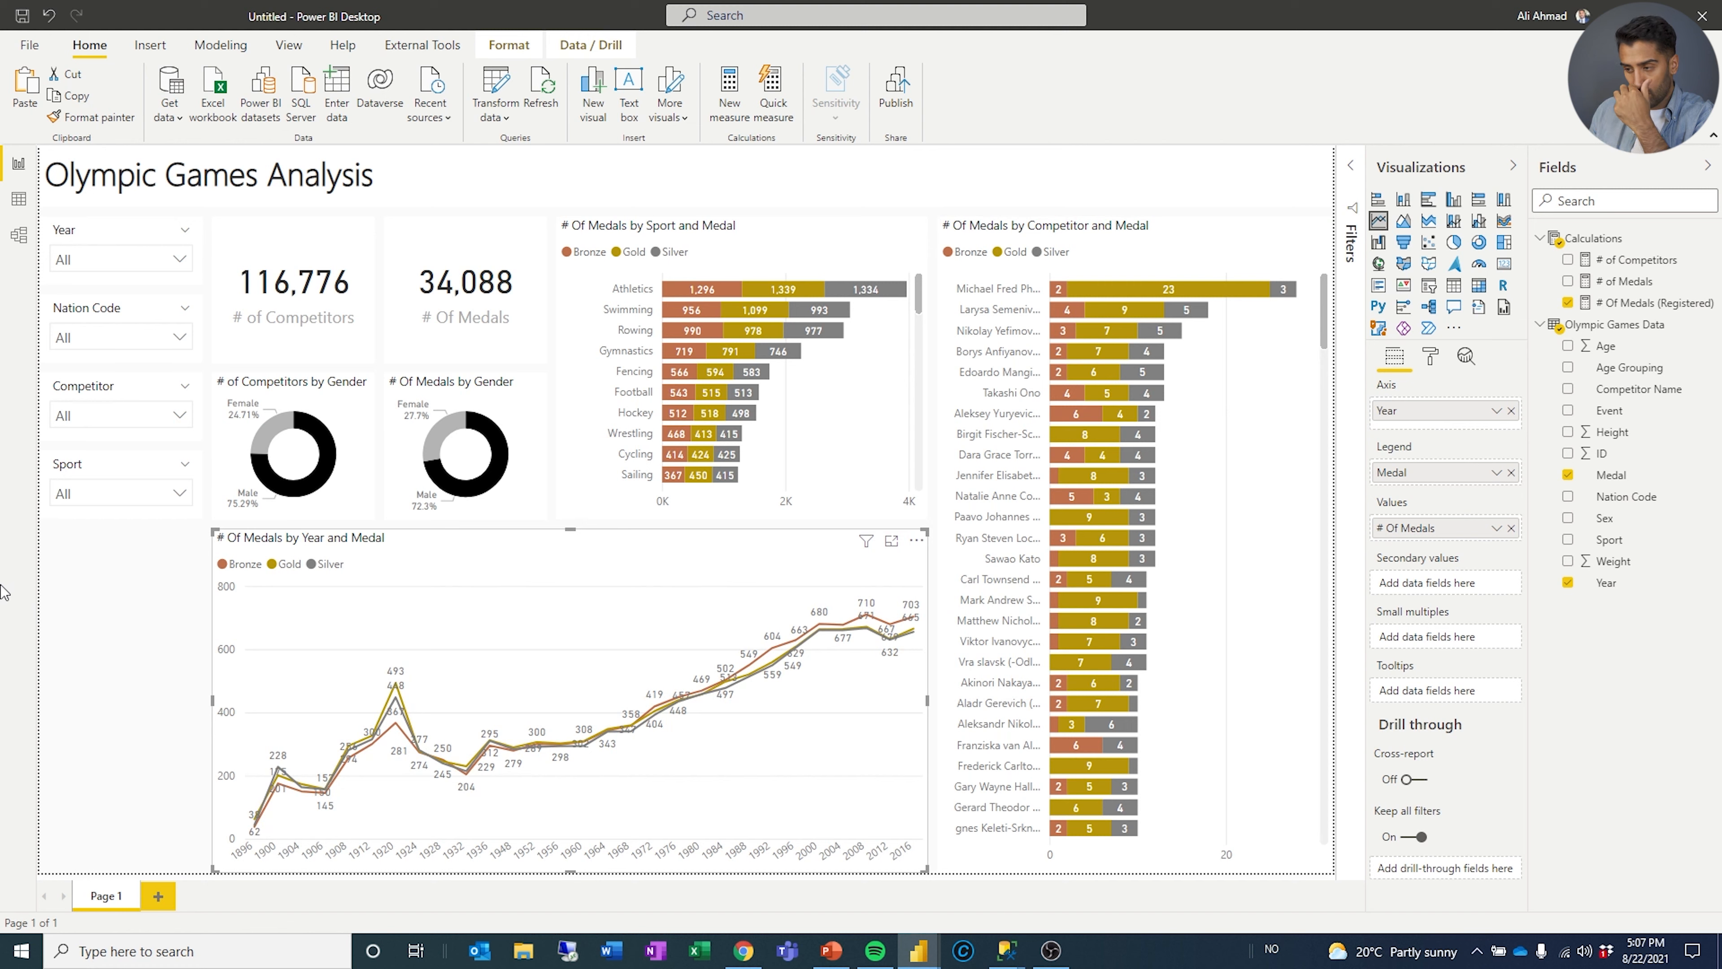
Rename the report page as Olympic Games Analysis and deselect the line chart.
double_click(104, 896)
text(Olympic Games An)
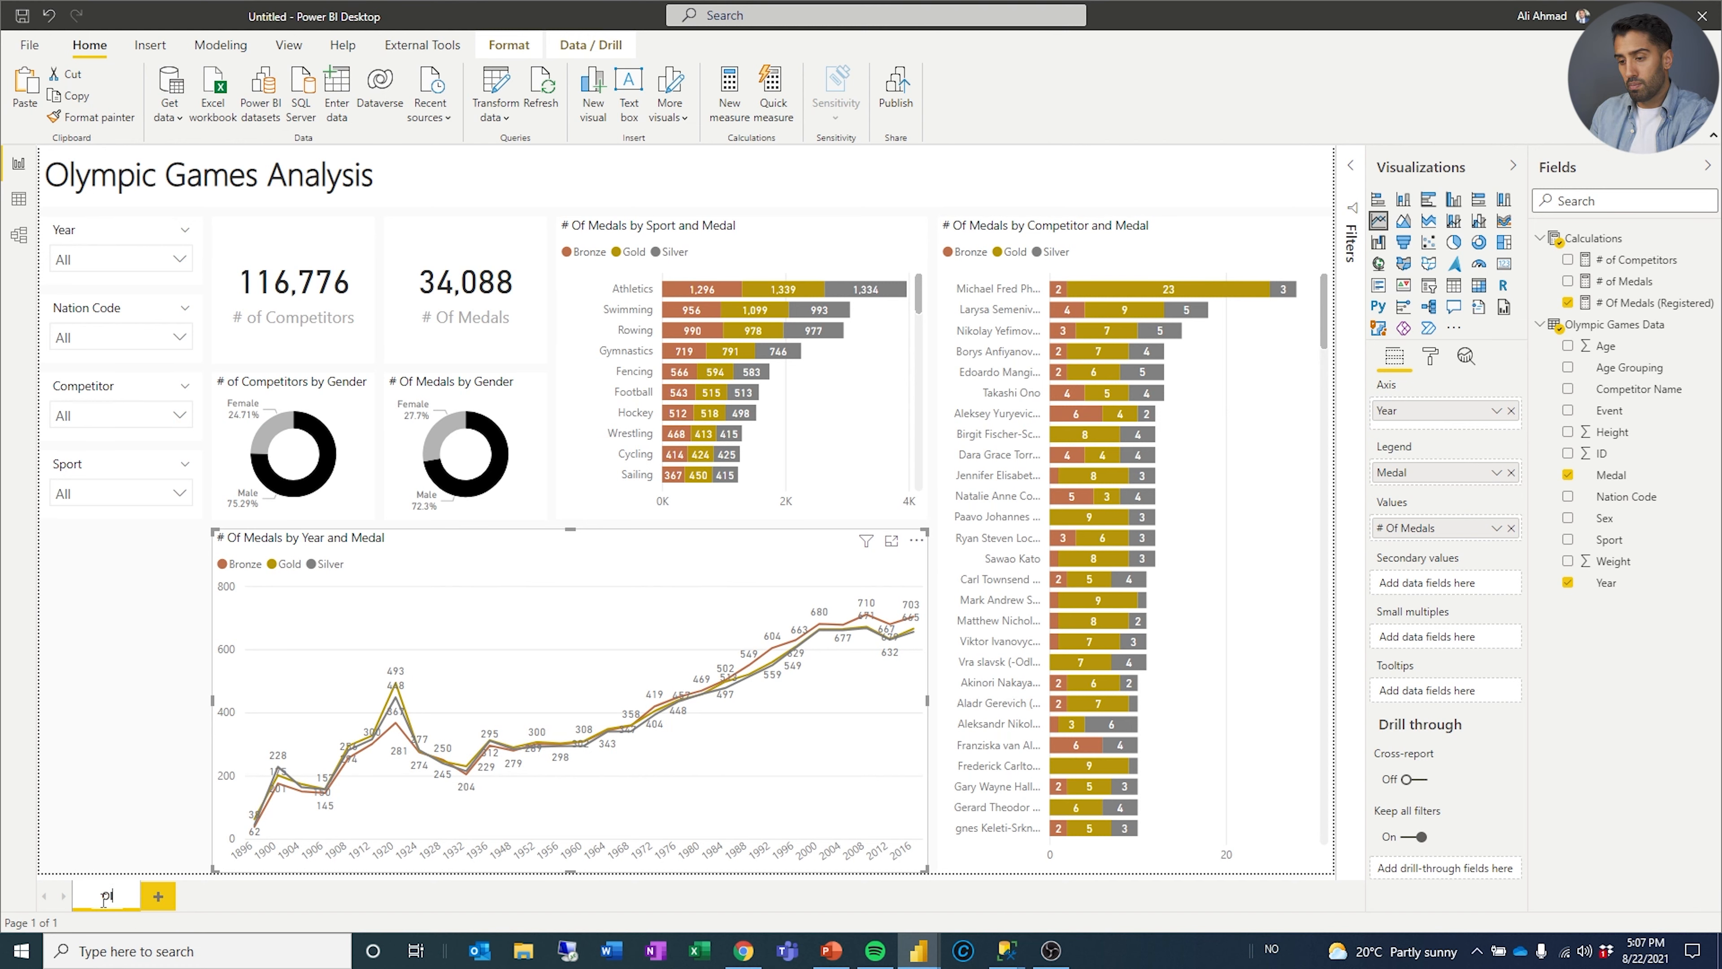
text(alysis)
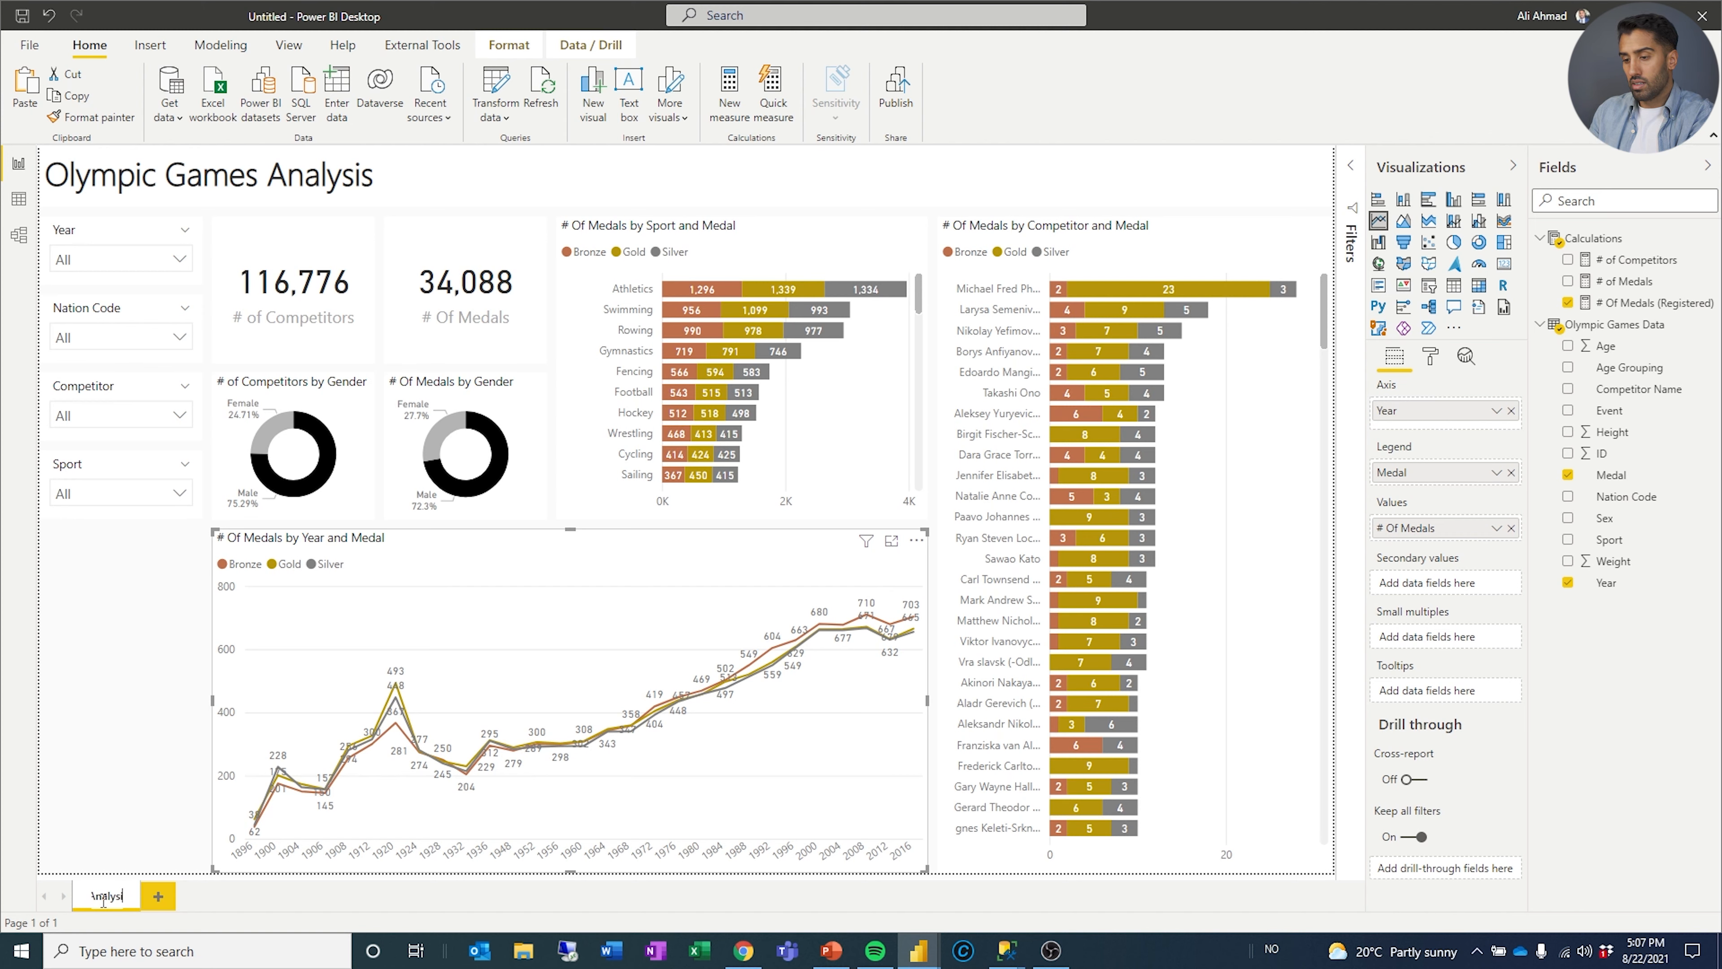
key(Return)
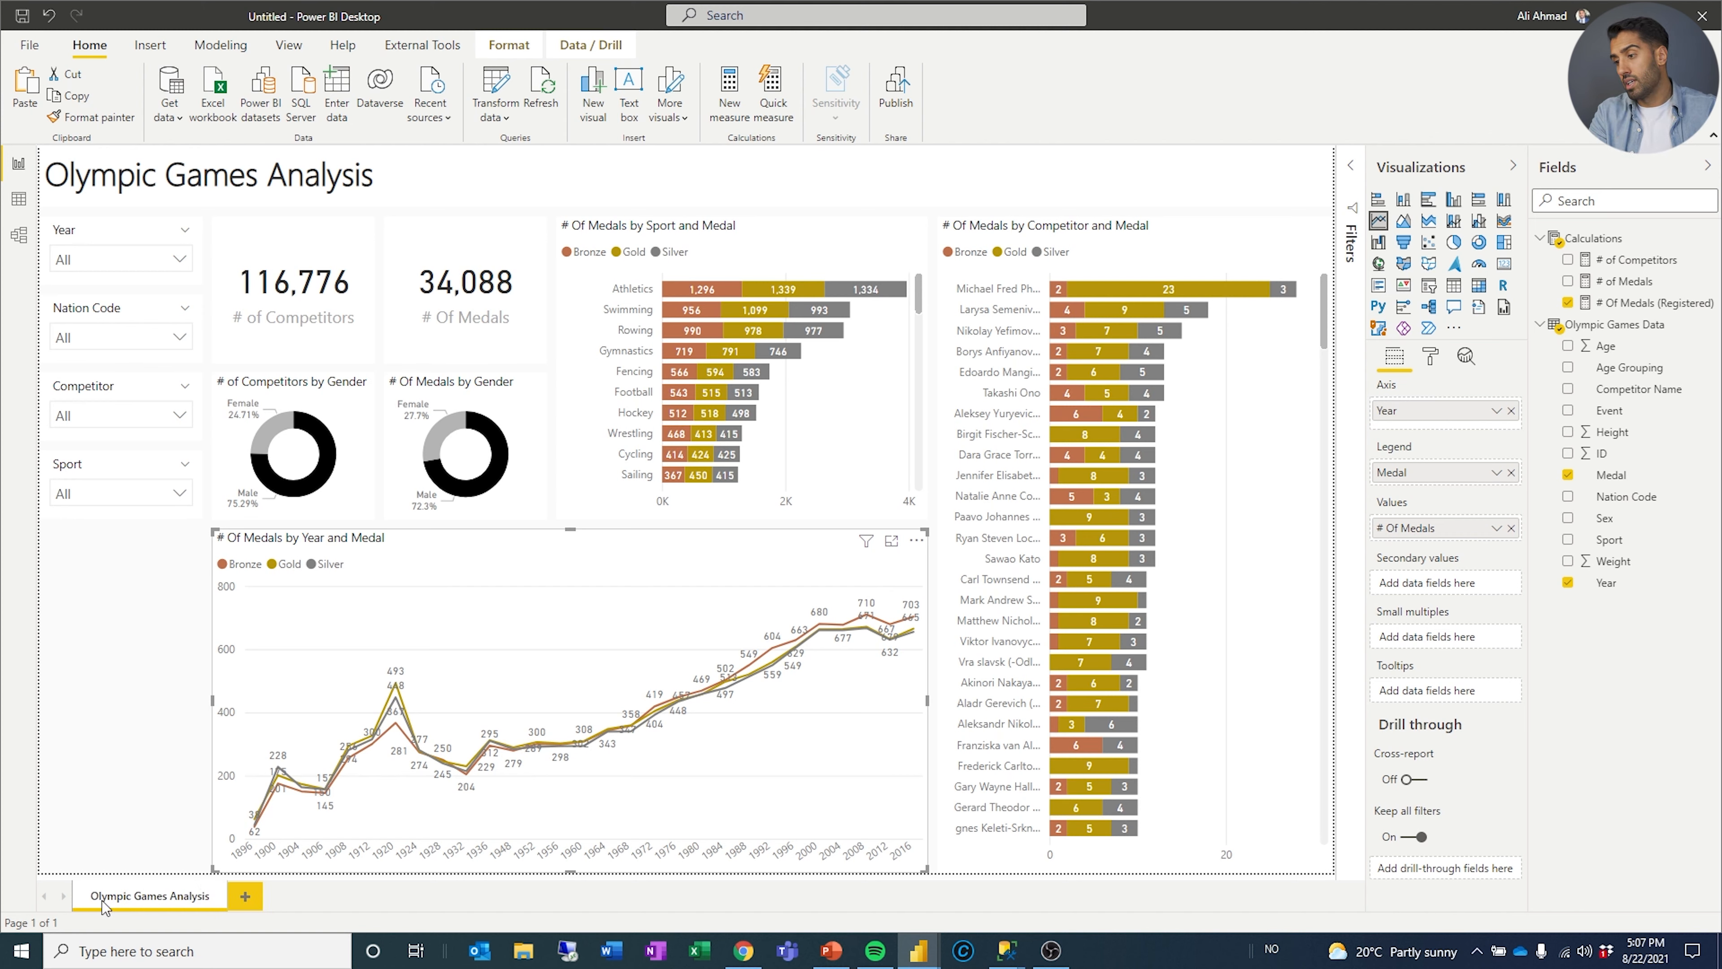
click(123, 610)
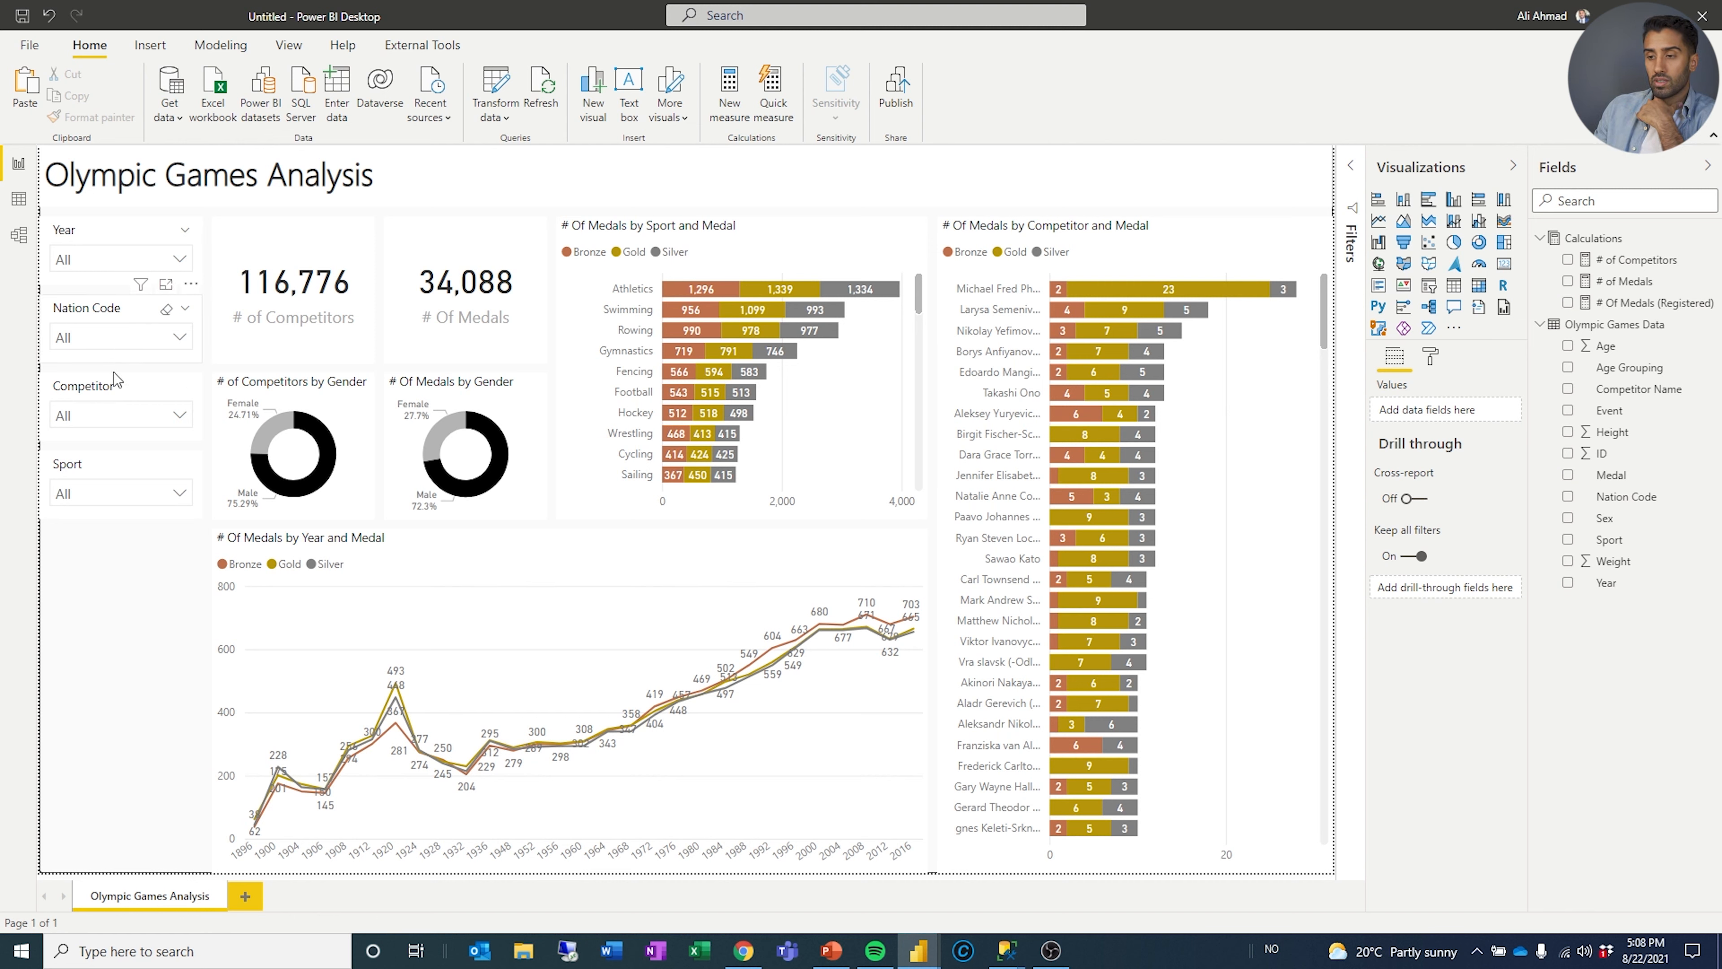
Test the Sport slicer by filtering the dashboard to Alpinism and Archery in turn, clearing the selection at the end.
click(123, 503)
click(112, 303)
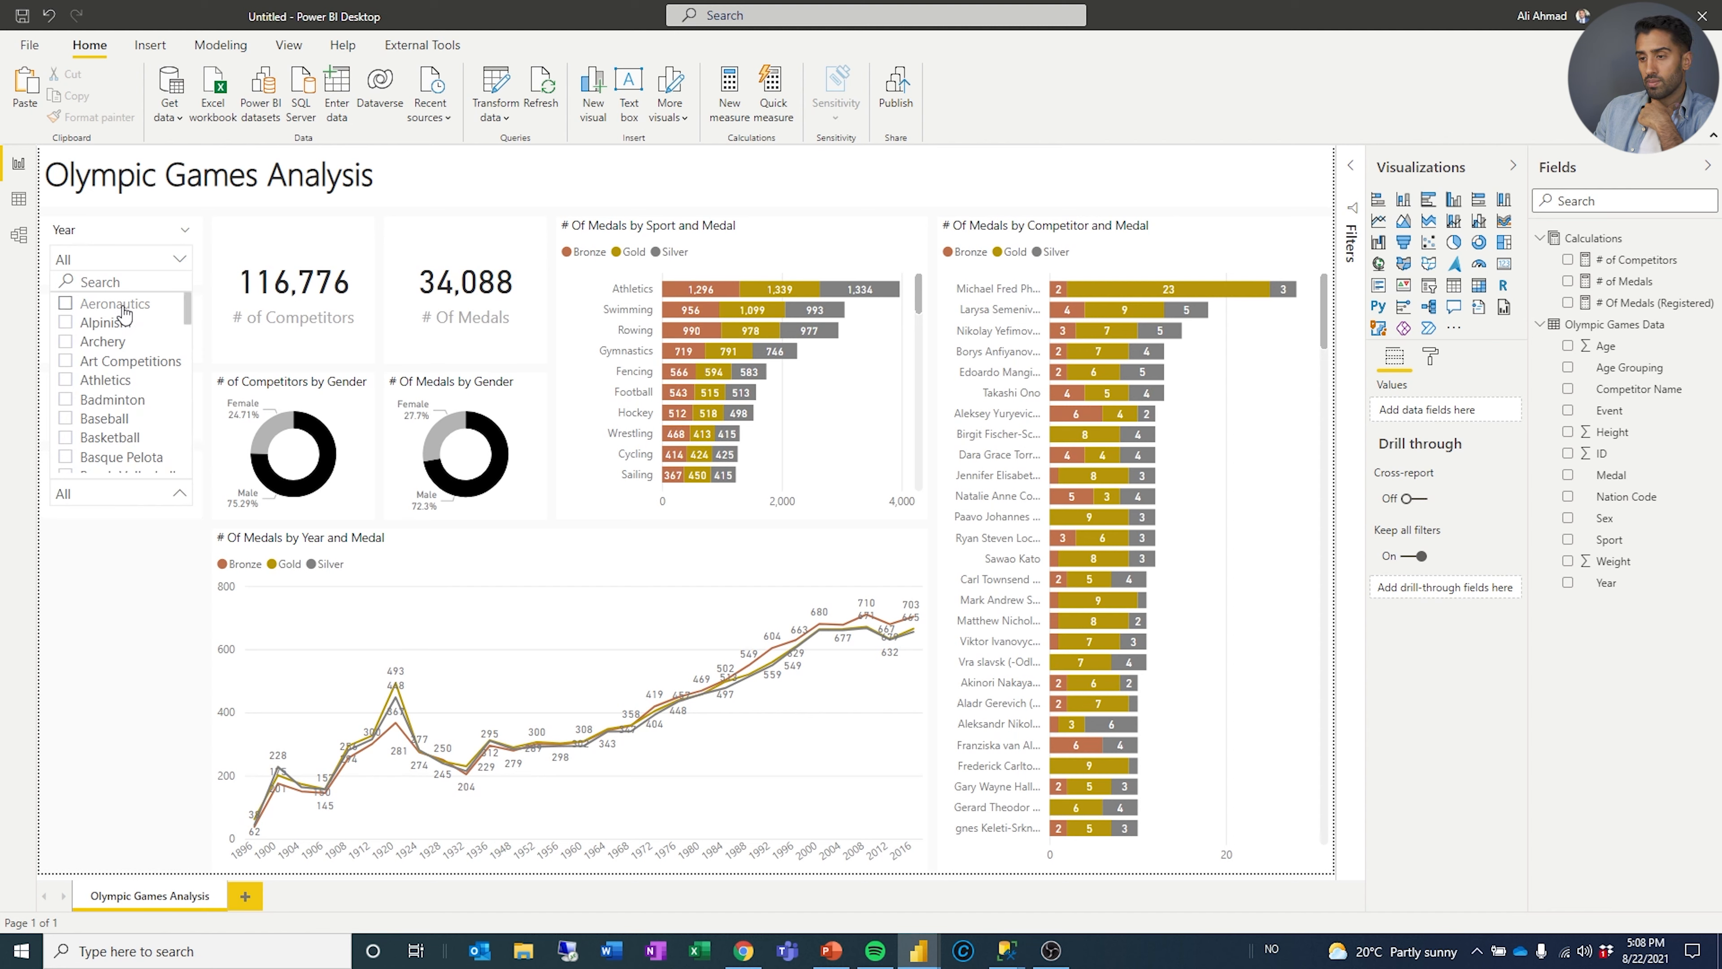
click(124, 323)
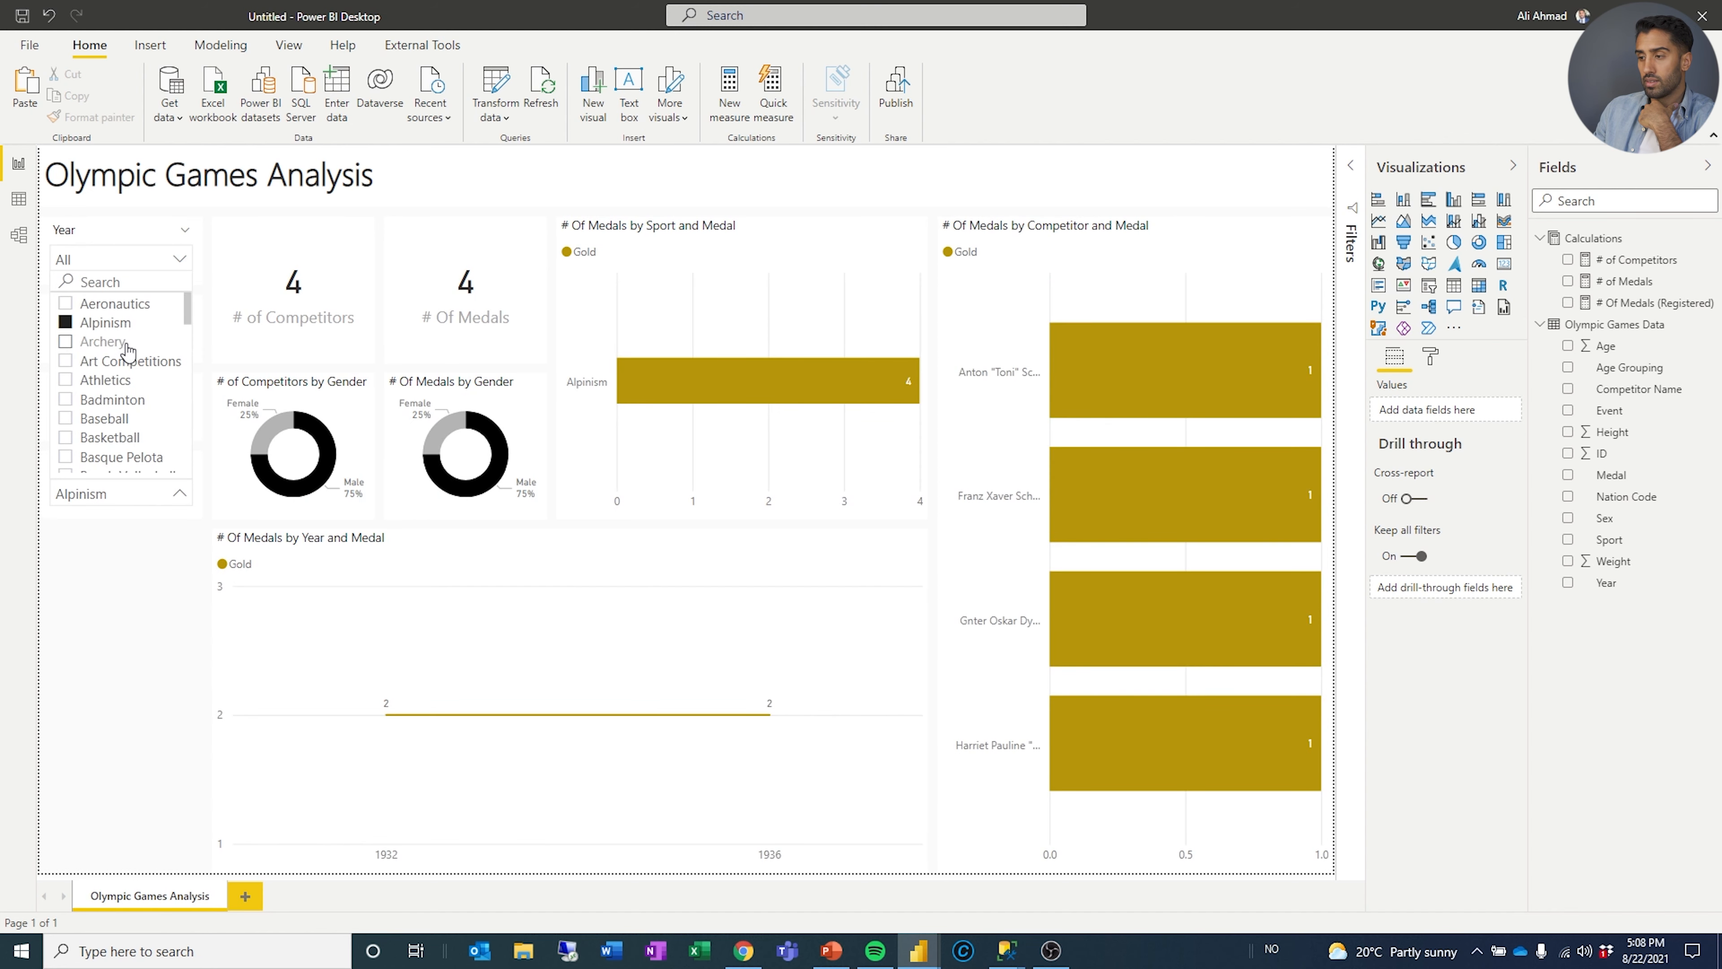
click(125, 345)
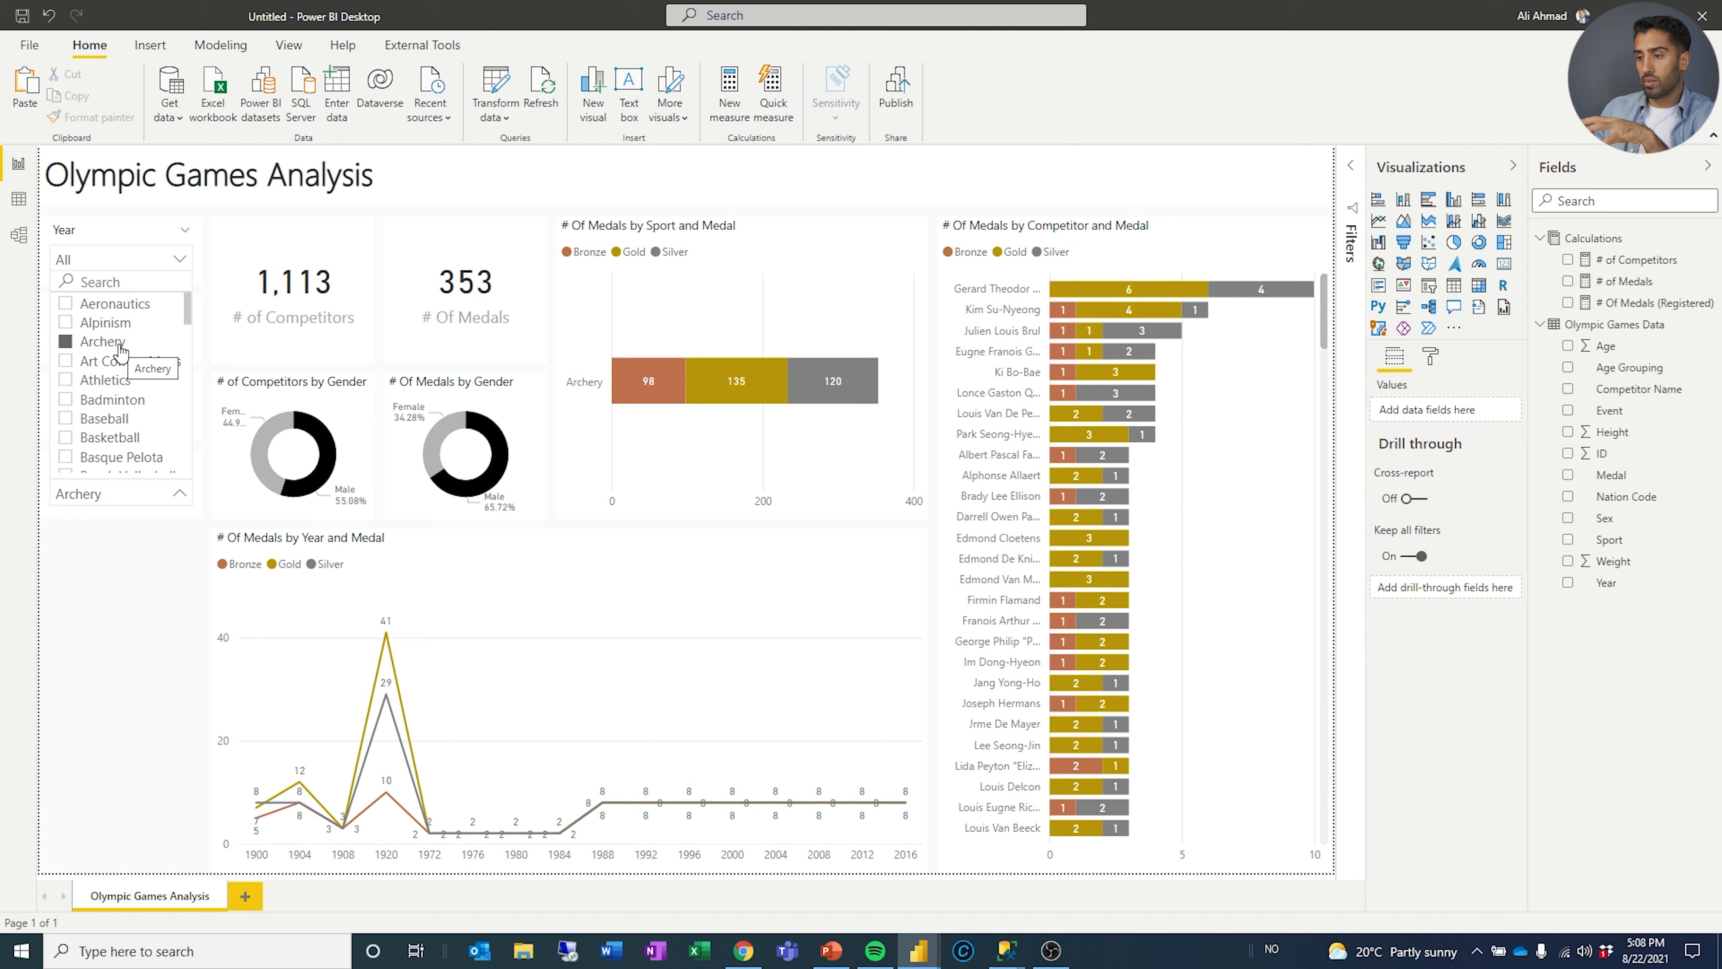
click(120, 345)
click(94, 630)
Test the Nation Code slicer by searching for NOR, filtering the dashboard to it and clearing the filter again.
click(115, 417)
click(103, 344)
click(102, 344)
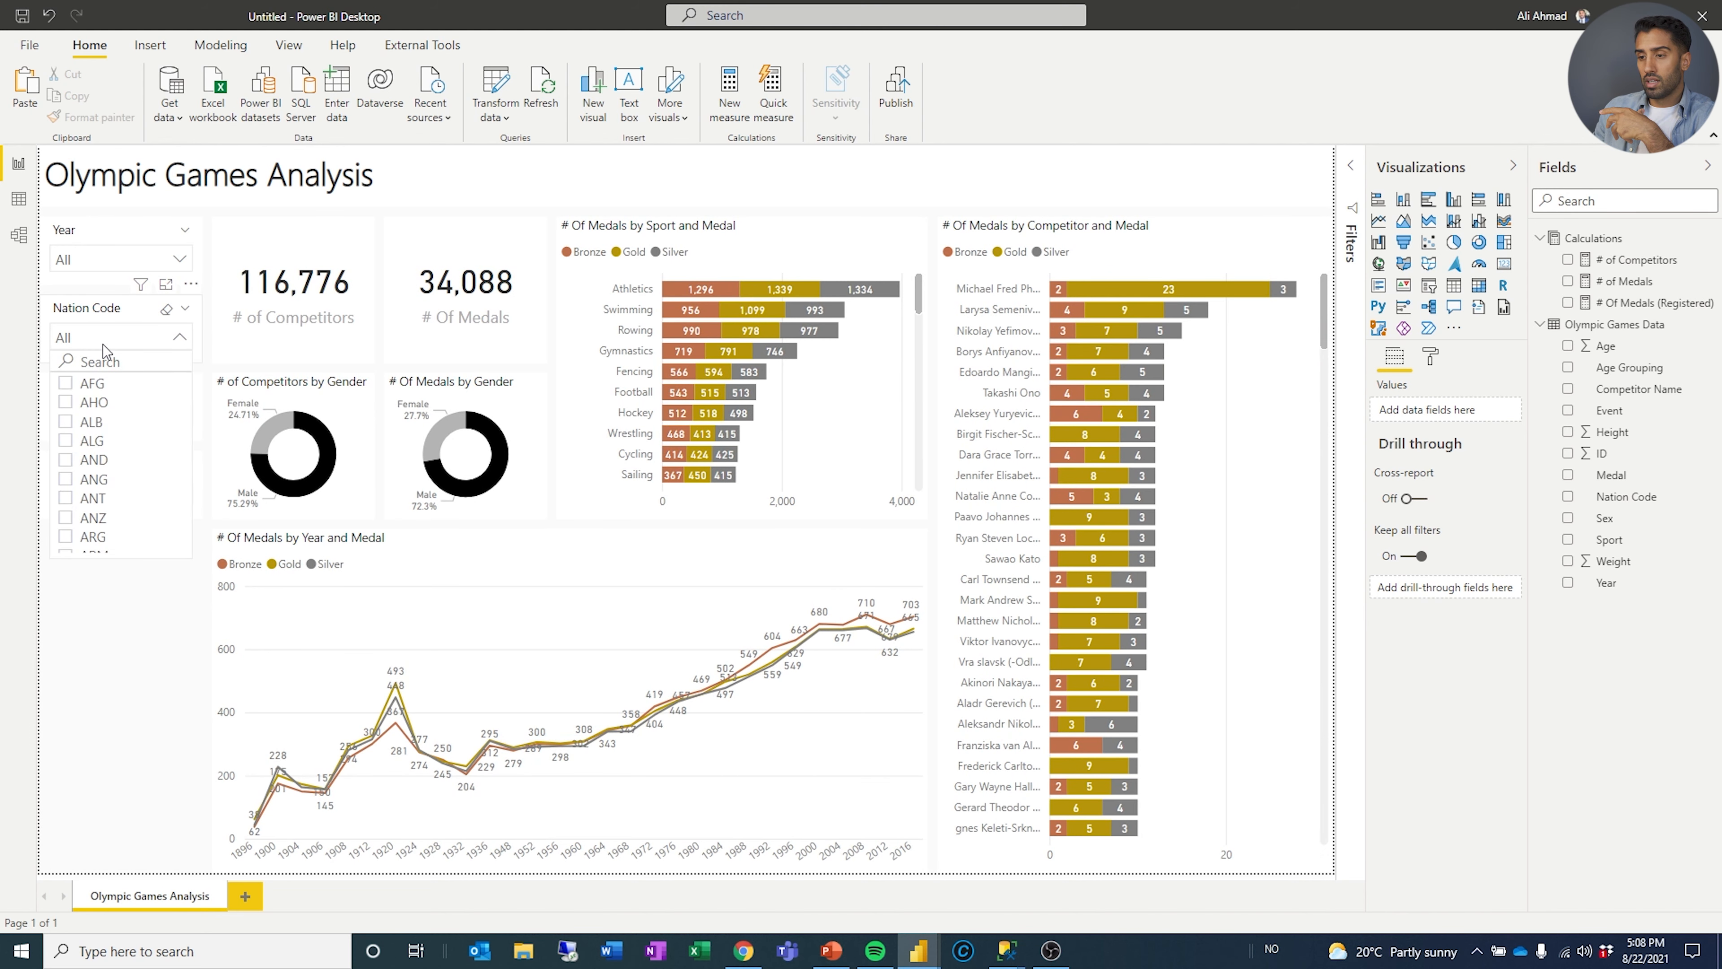
text(NOR)
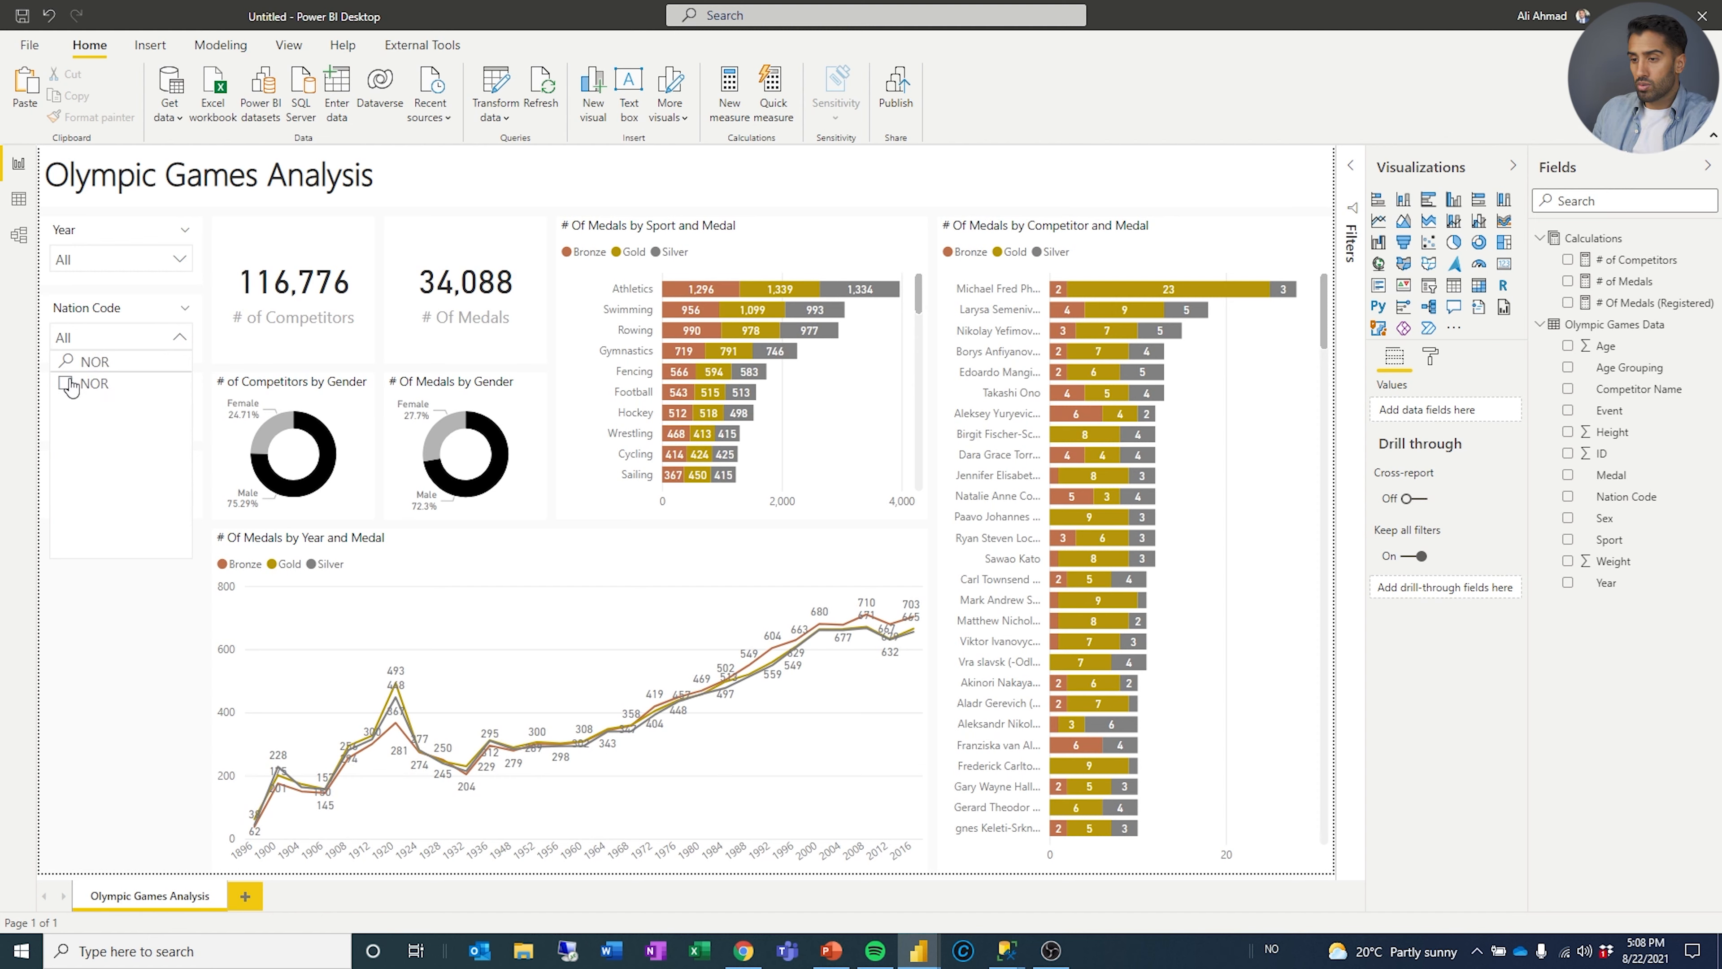
click(67, 384)
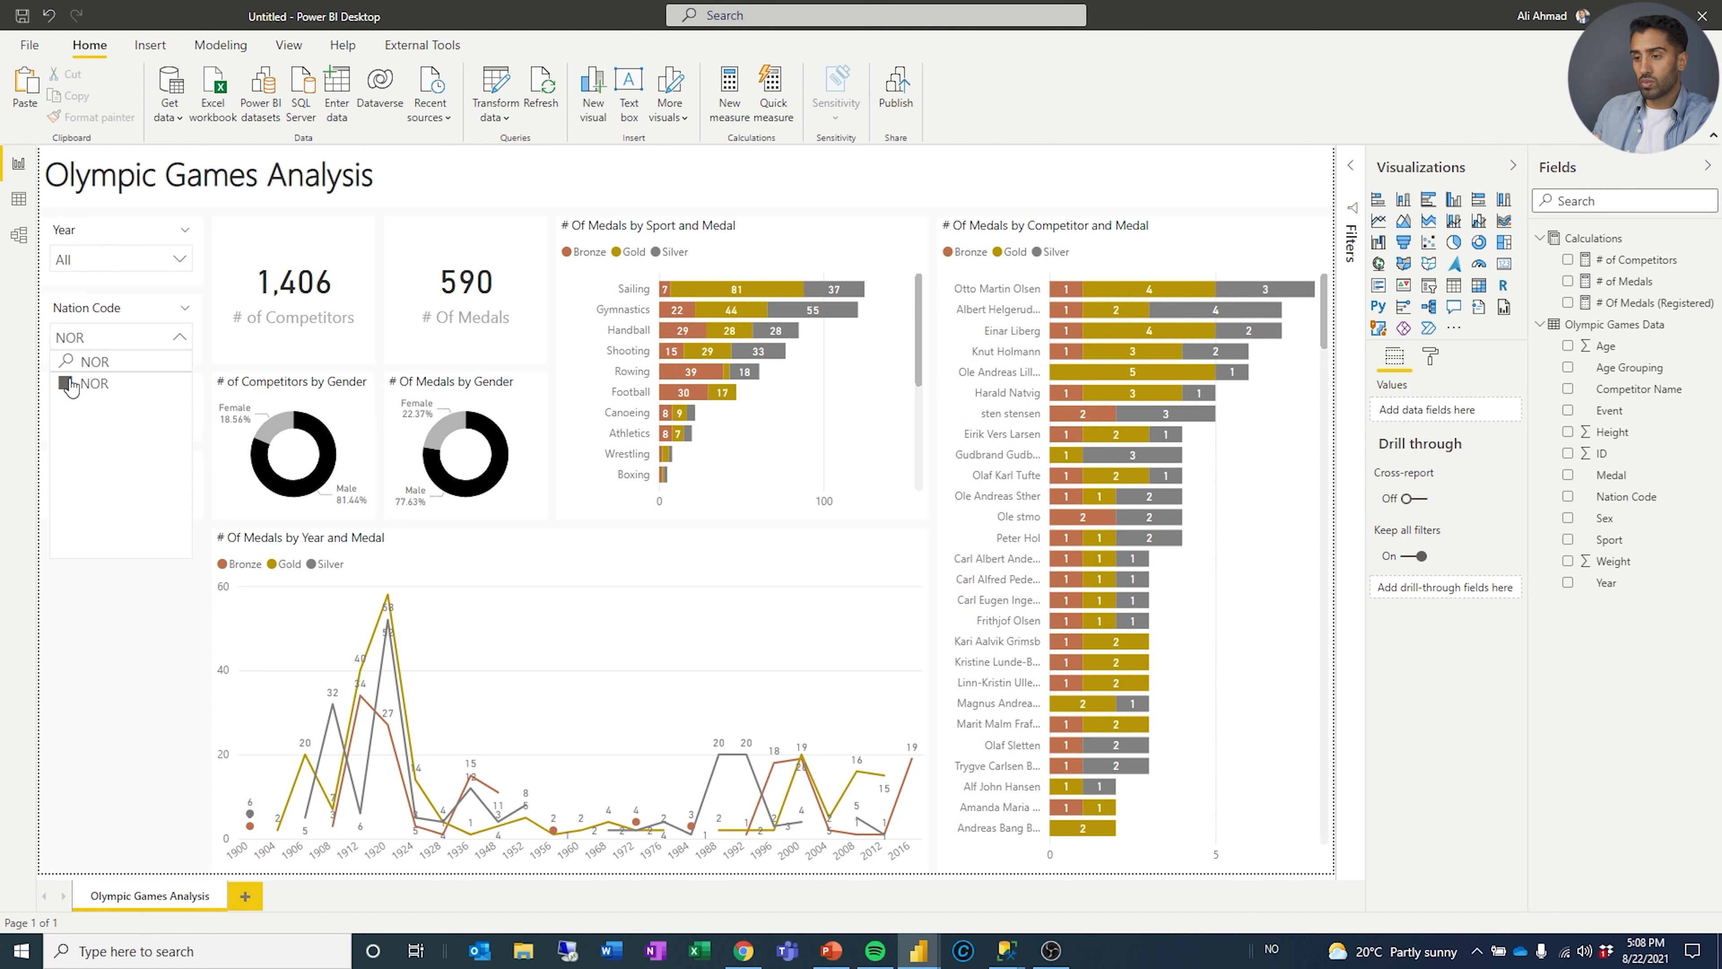
click(66, 383)
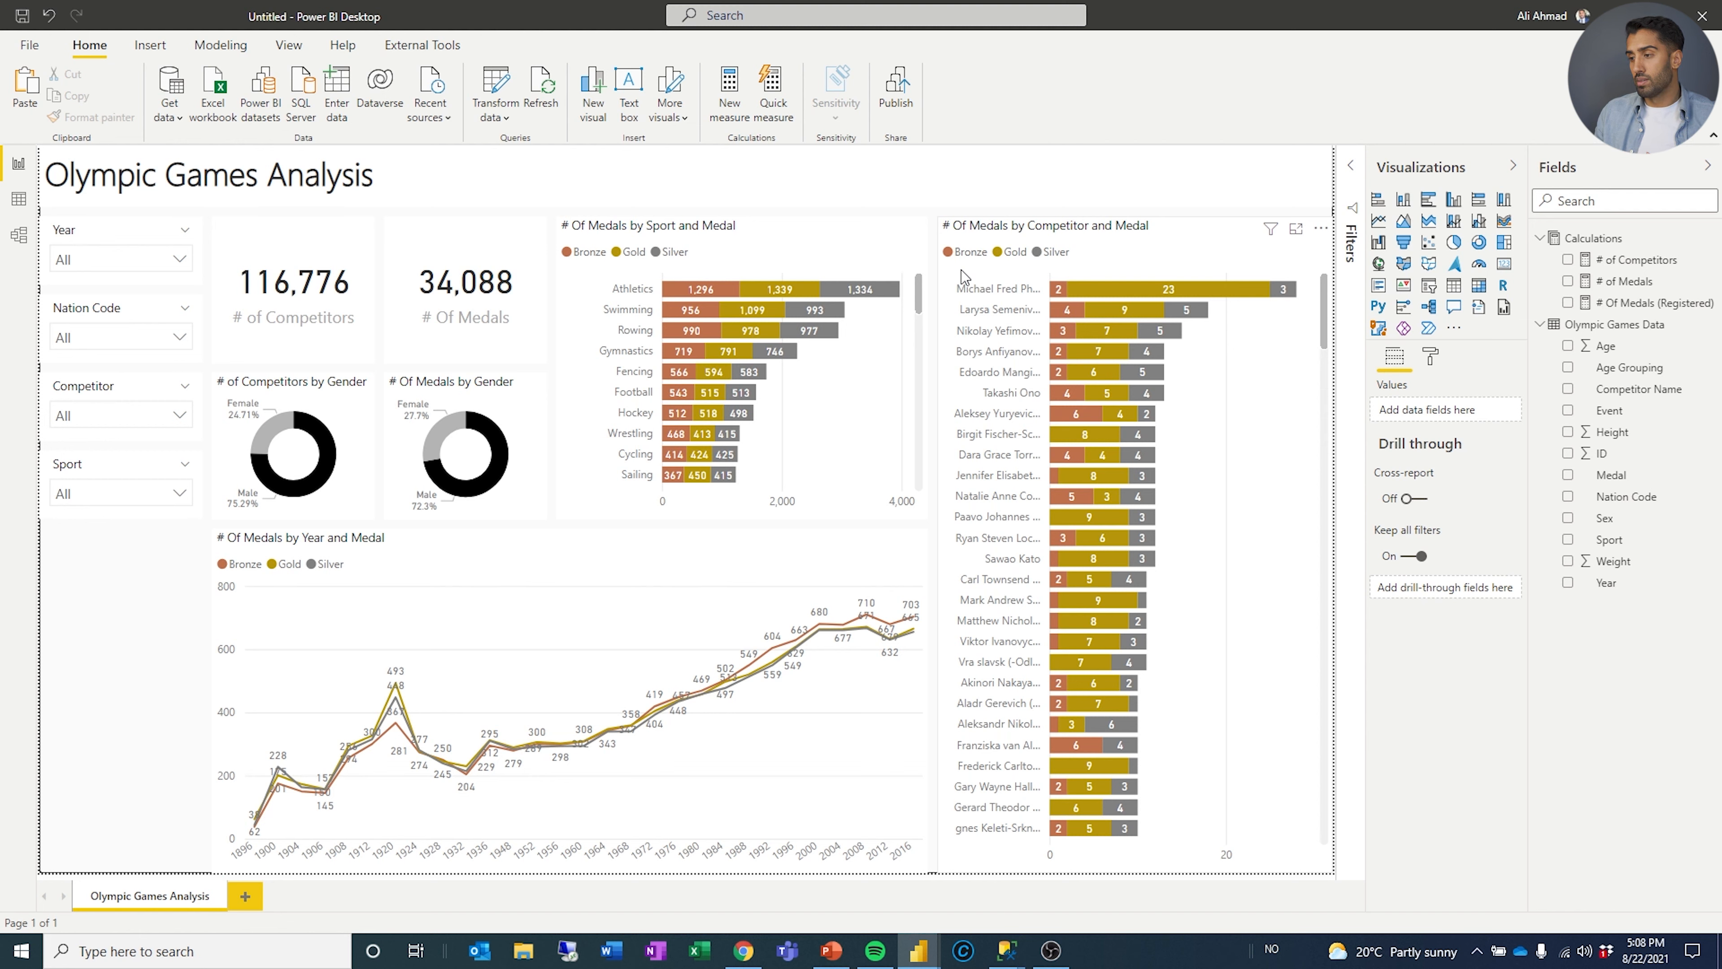
Check cross-filtering from the medals-by-sport chart with Athletics, Swimming, Rowing, Gymnastics and Fencing, and clear the highlight.
click(645, 296)
click(643, 311)
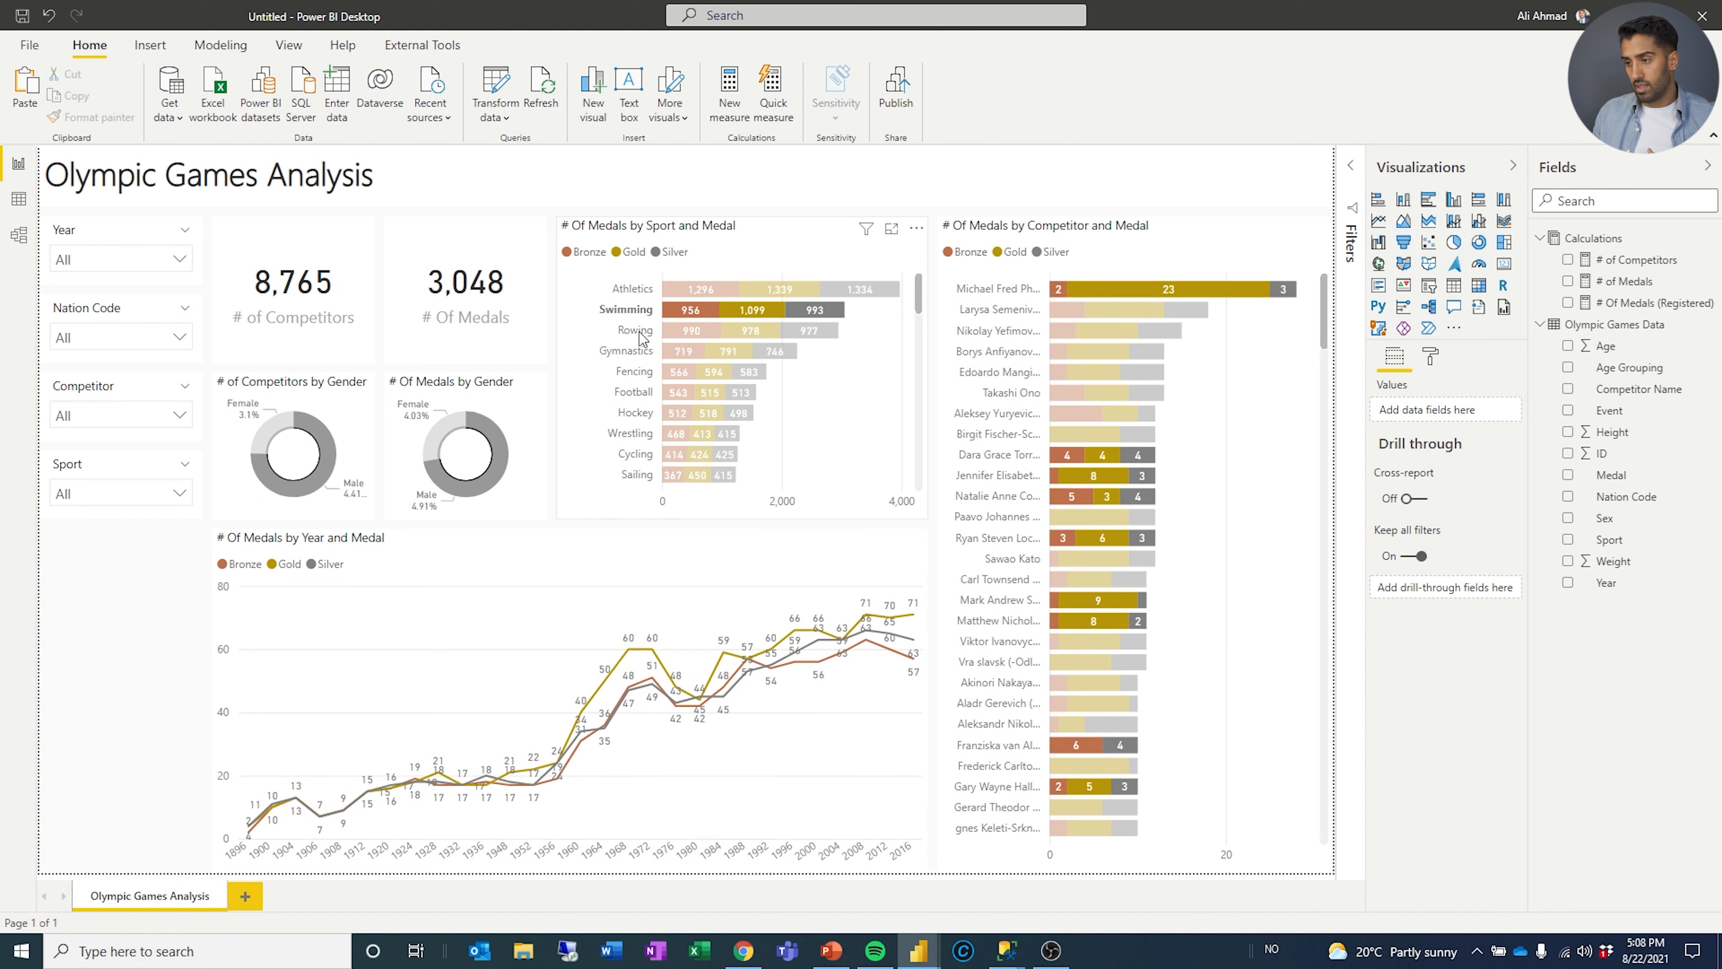
click(640, 331)
click(640, 351)
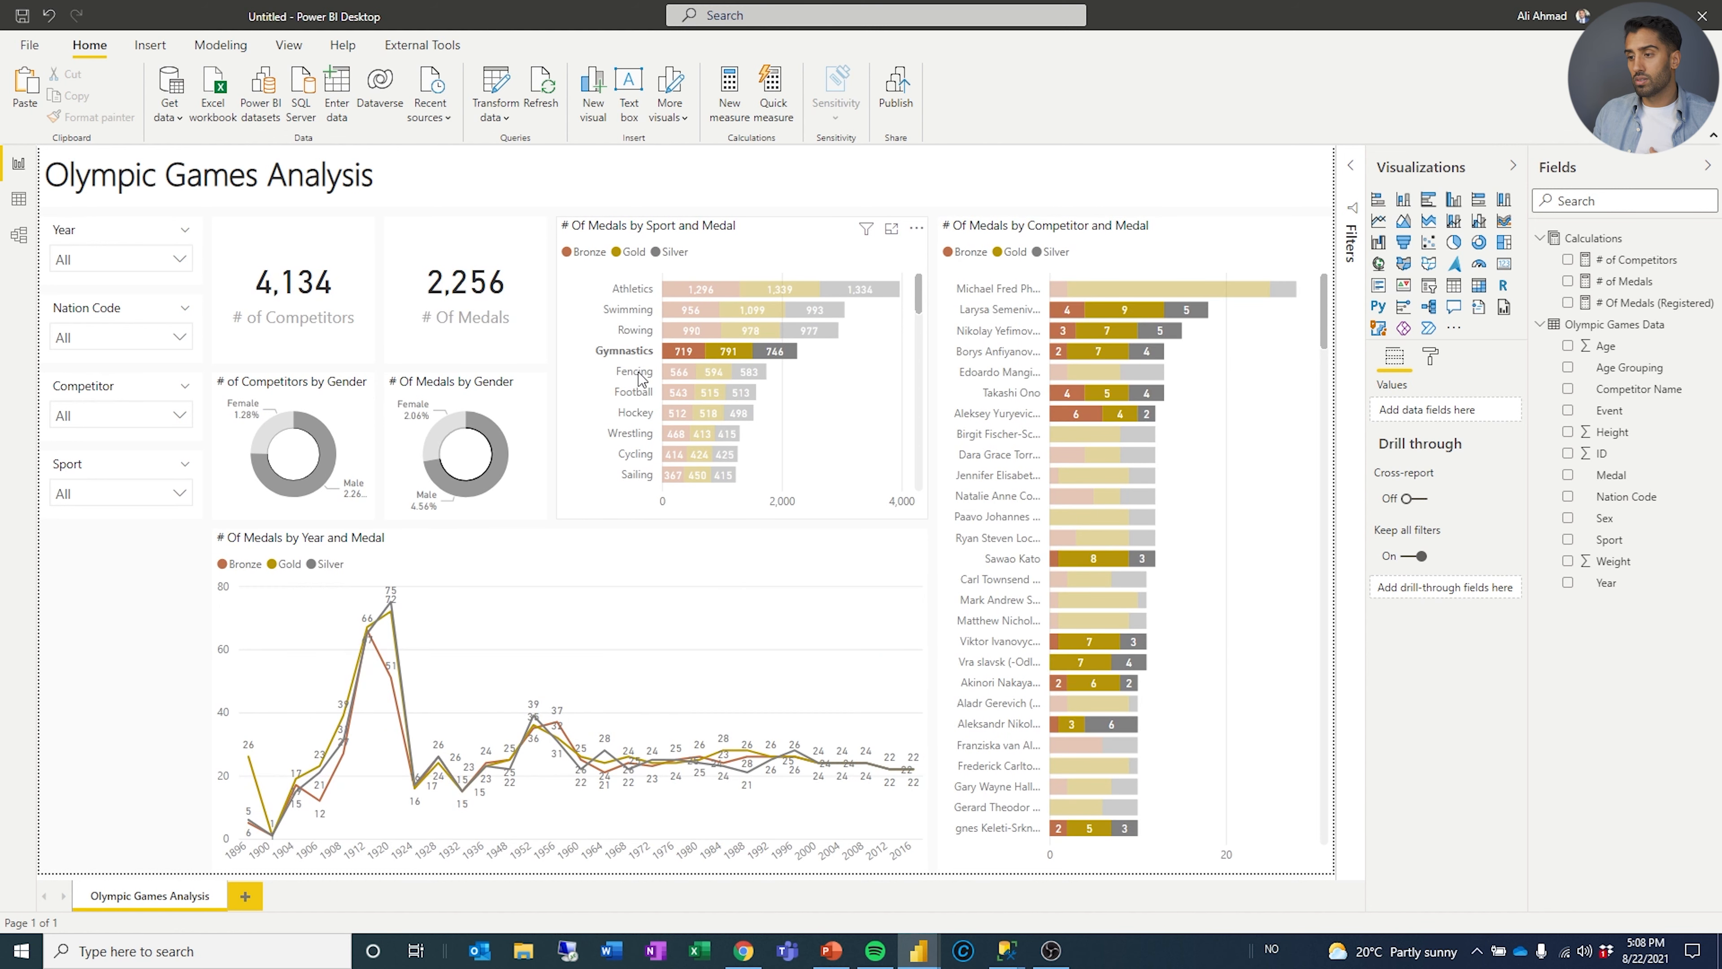
click(641, 375)
click(640, 374)
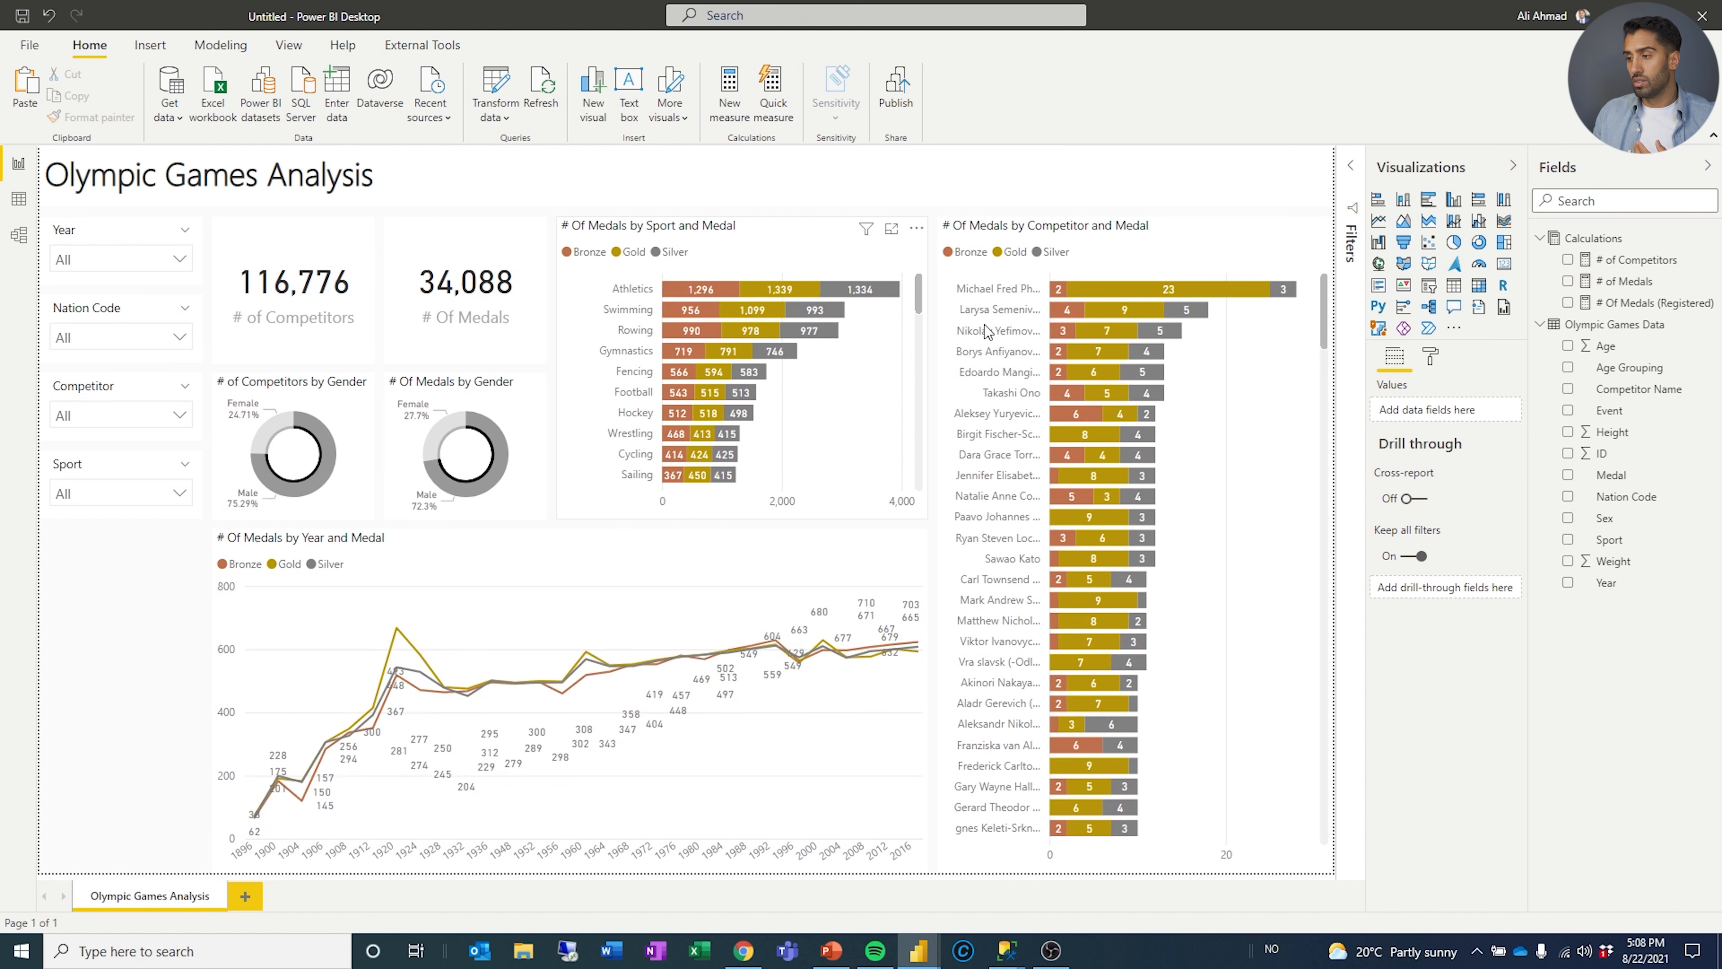
Check cross-filtering from the medals-by-competitor chart with each of the top three competitors, and clear the highlight.
click(996, 290)
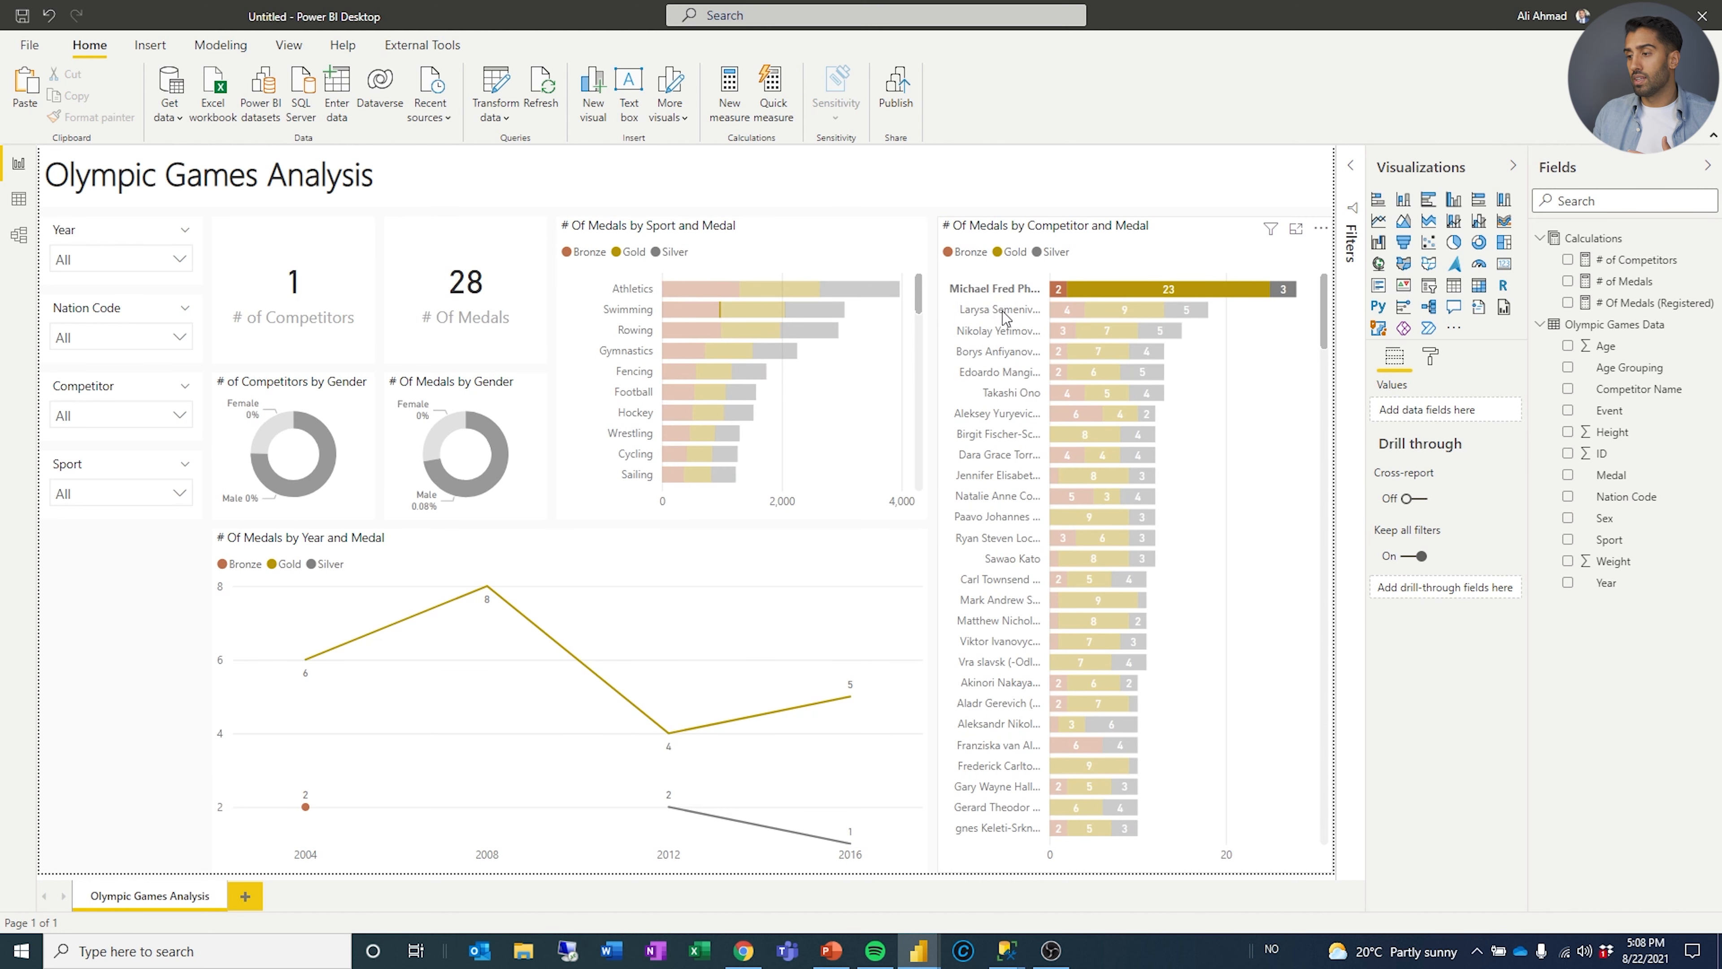
click(1003, 311)
click(1004, 333)
click(1003, 335)
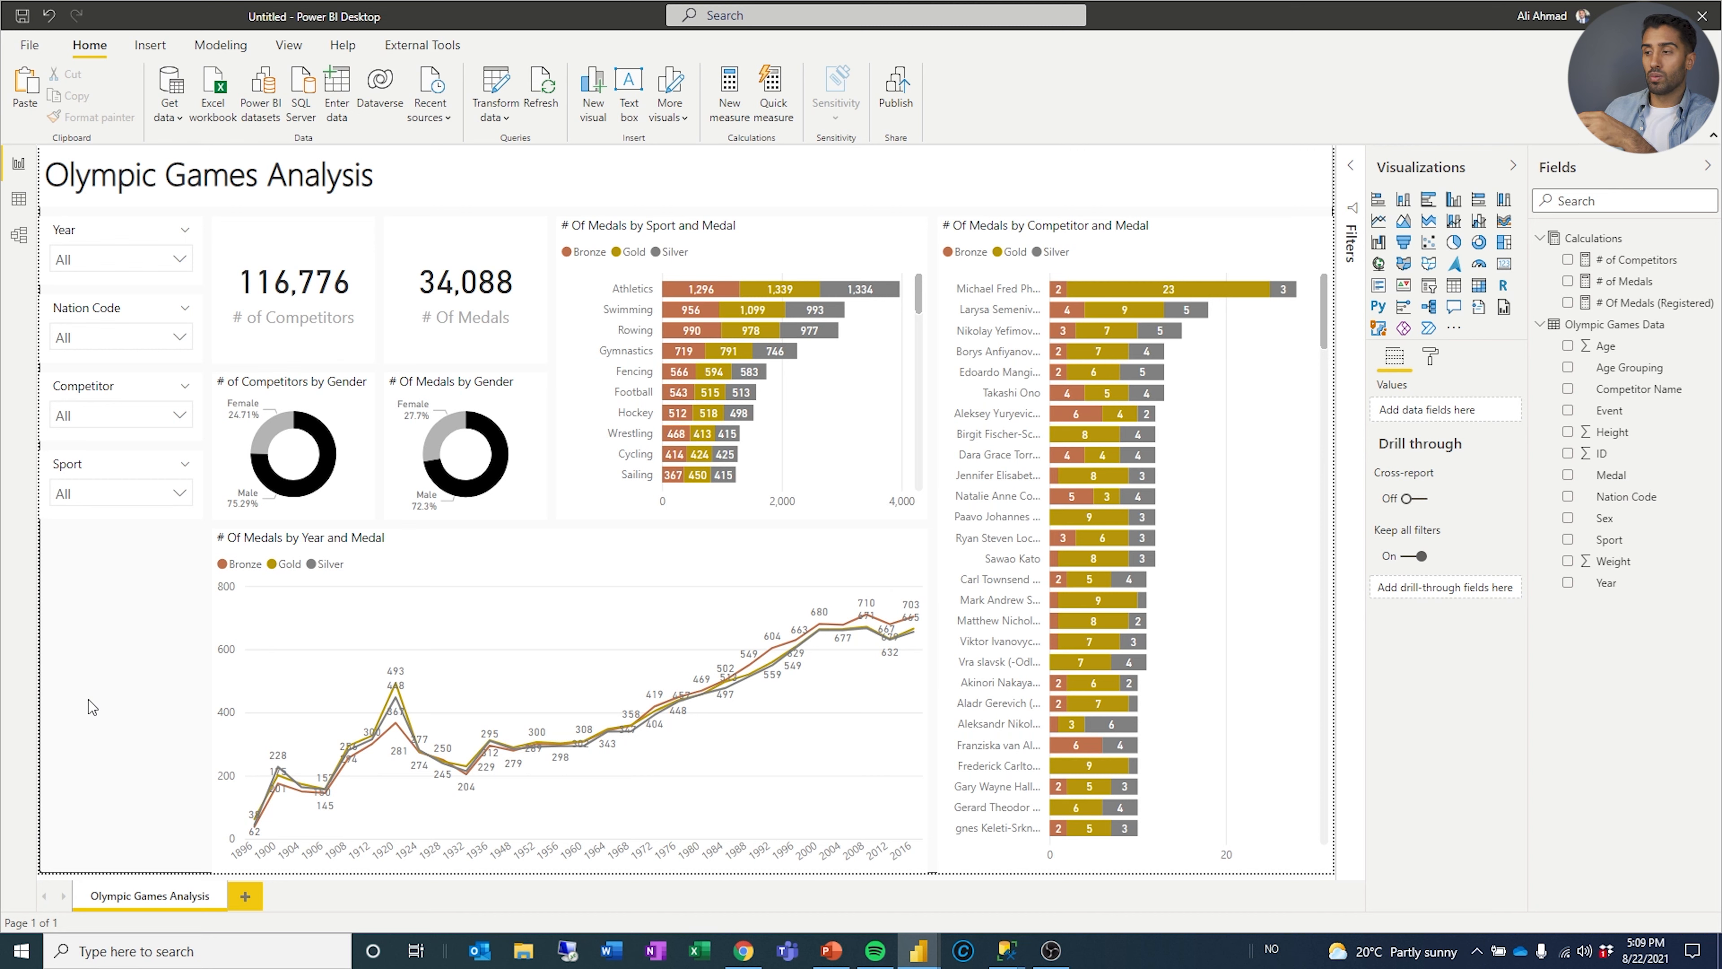
Start publishing the report and save the file under the name Test when asked to keep the changes.
click(908, 100)
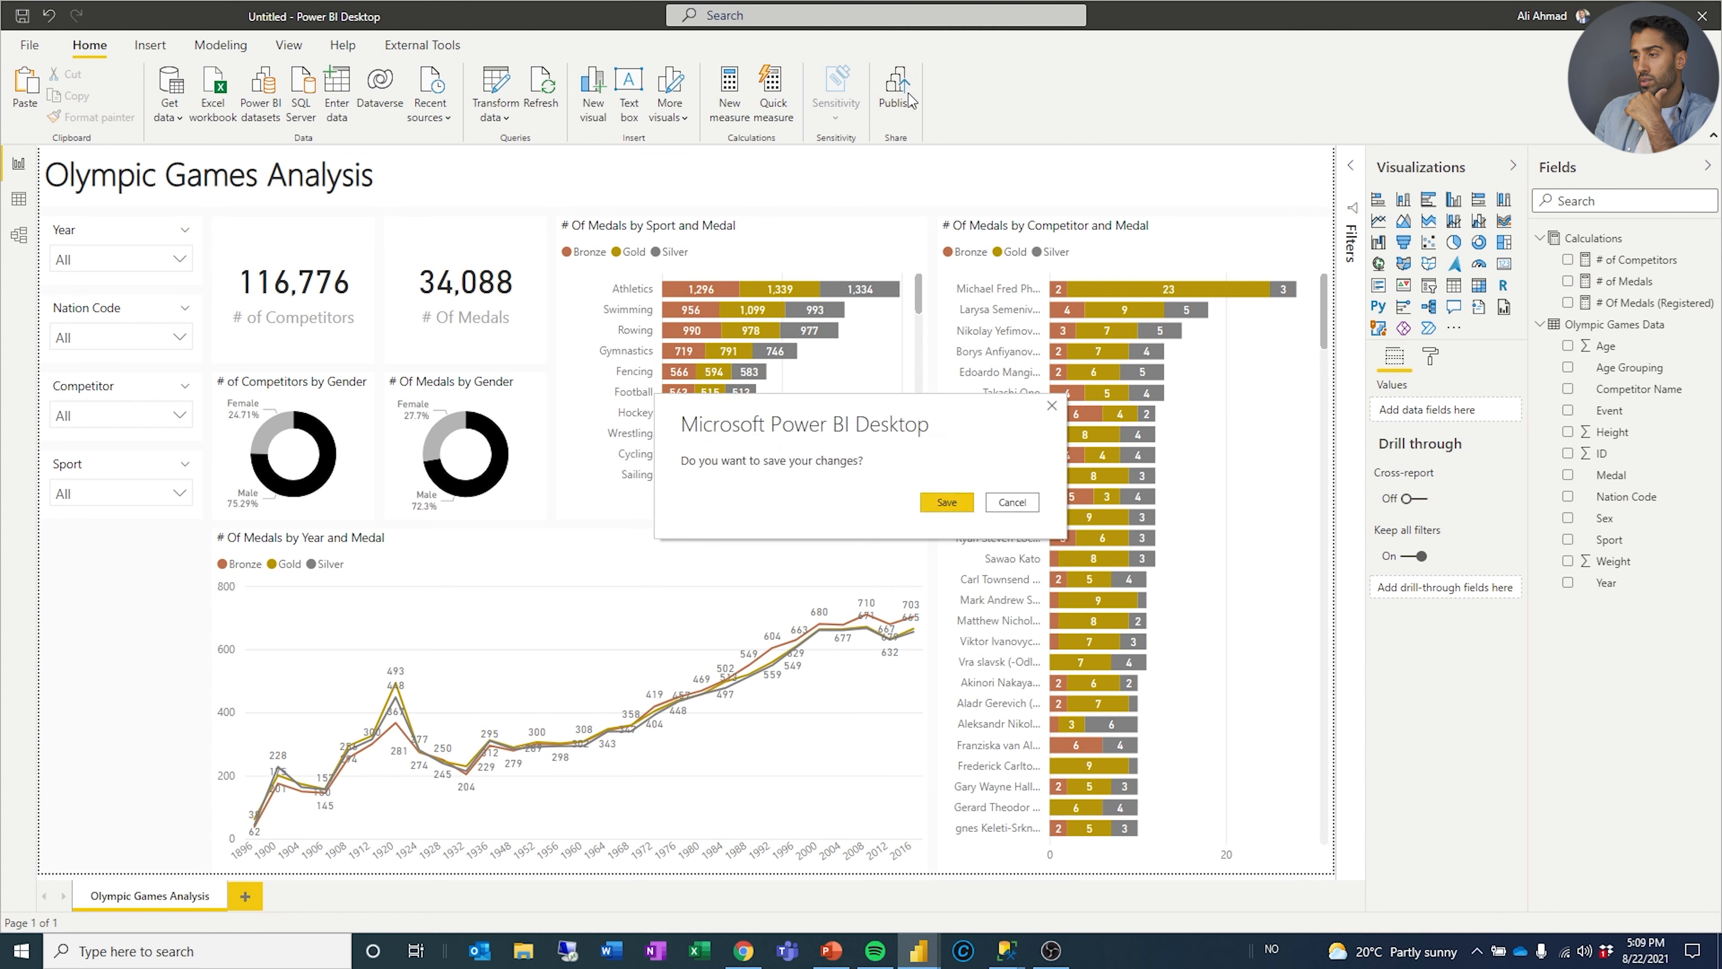
click(944, 502)
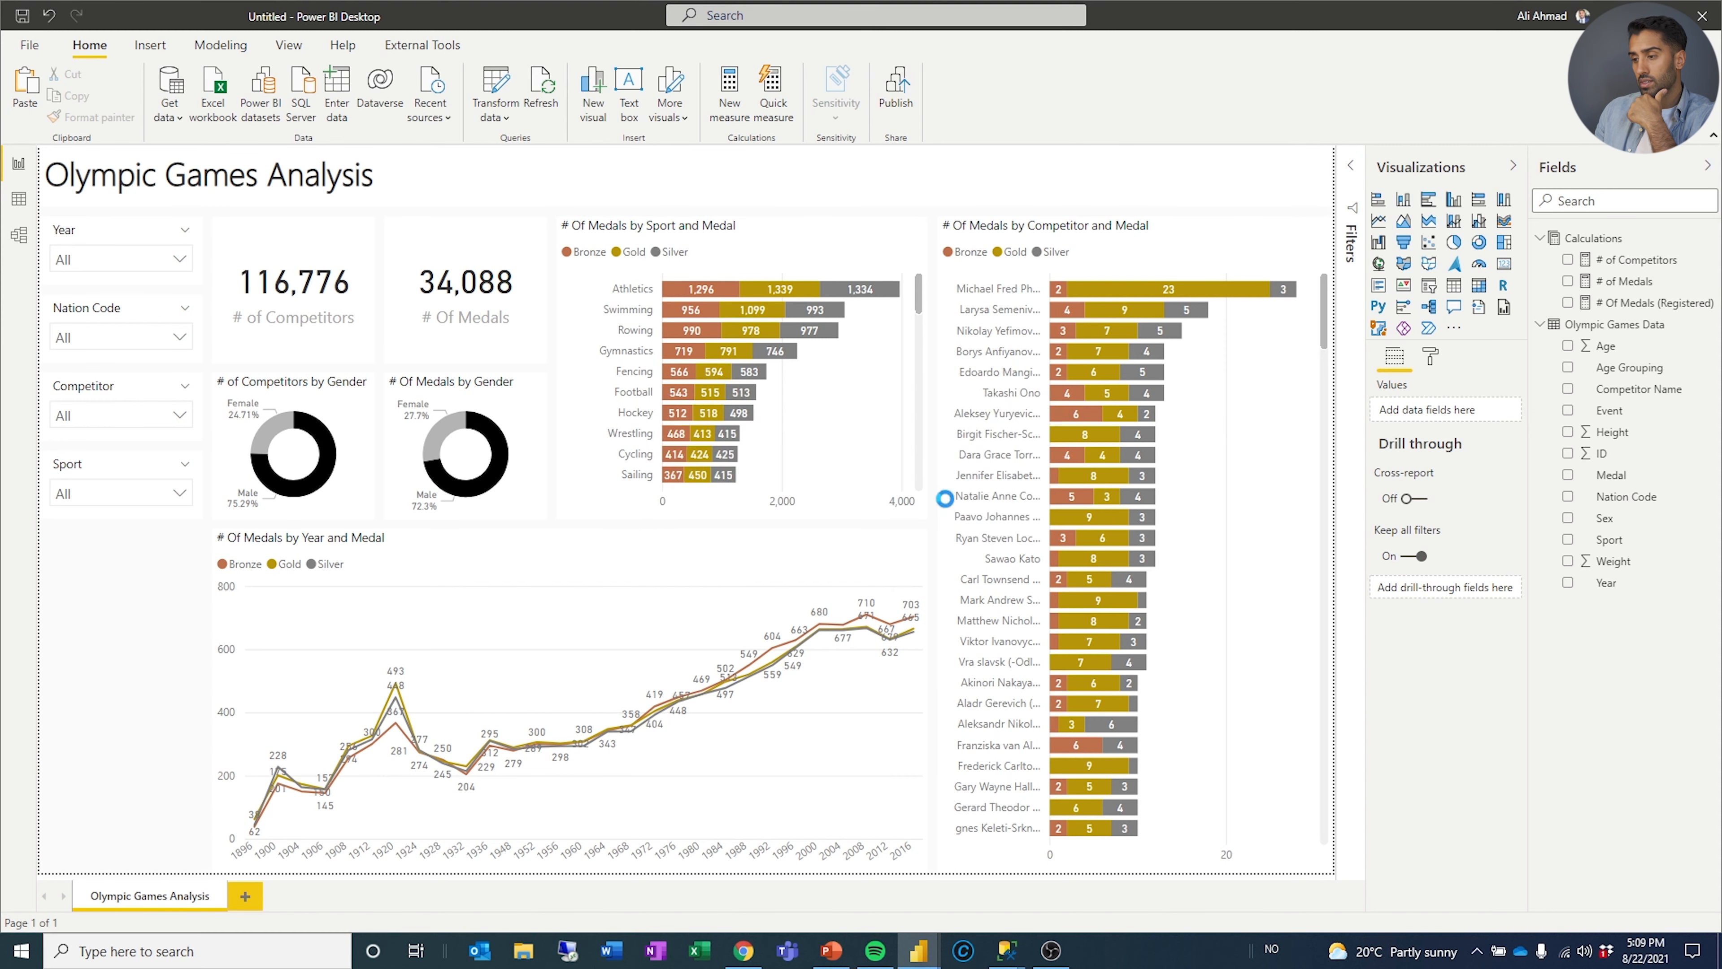
text(Test)
key(Return)
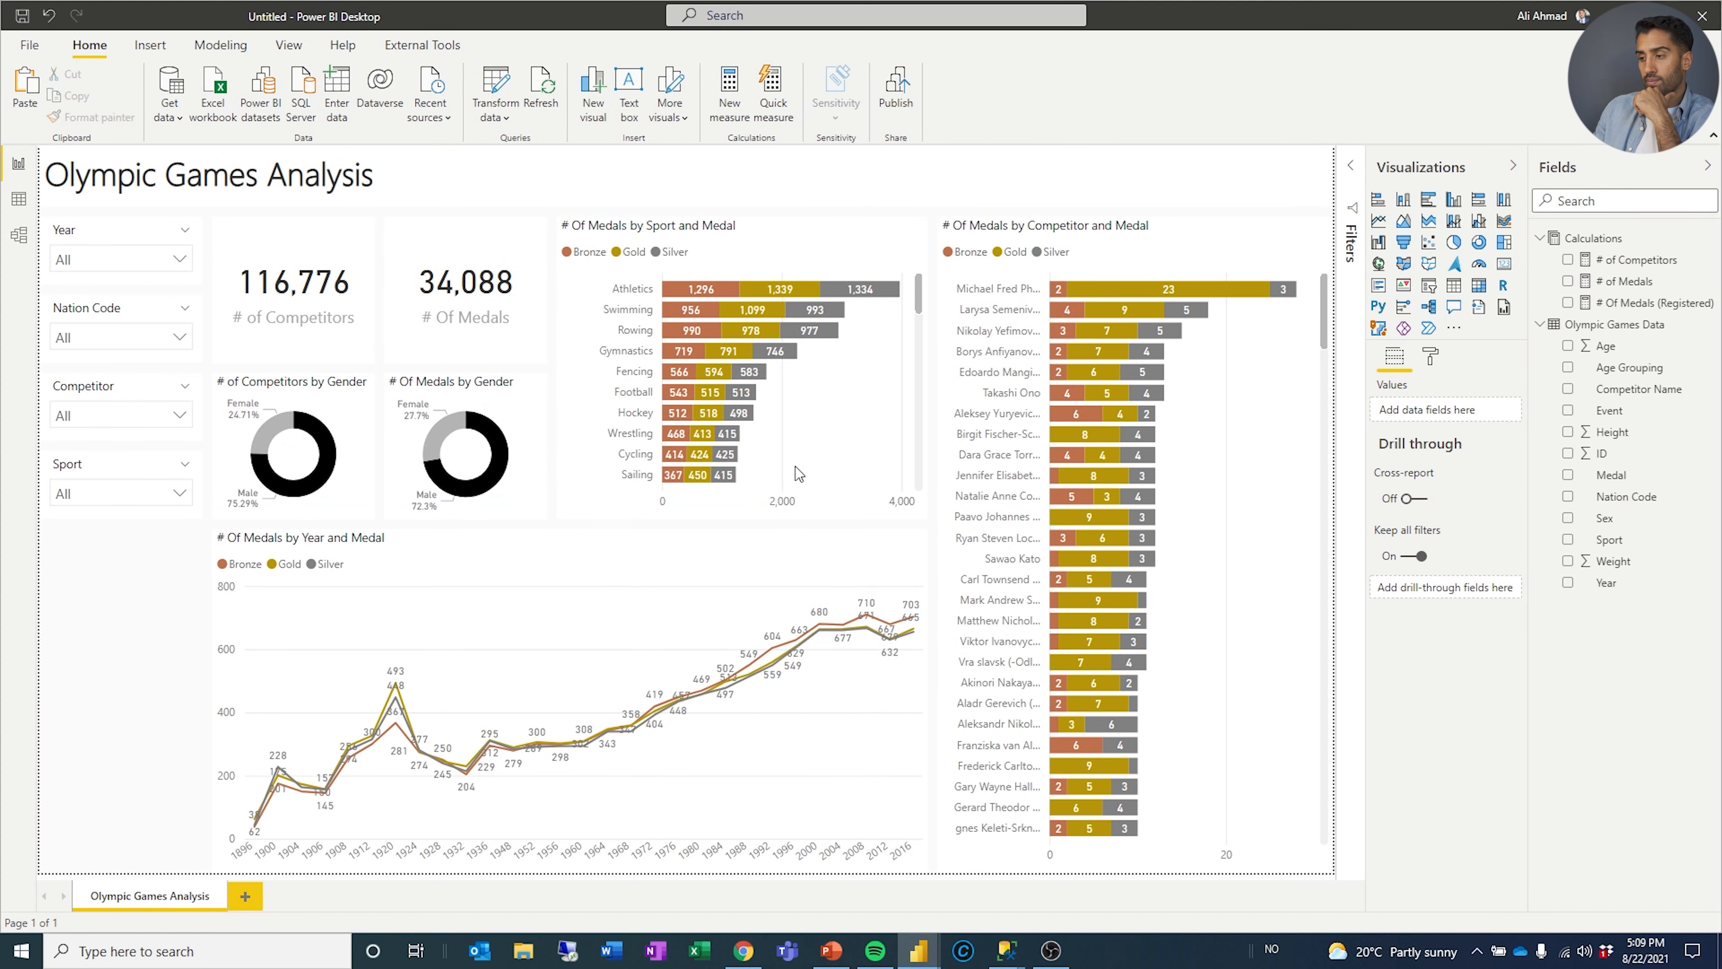
Publish the Test report to My workspace and dismiss the publishing message.
click(905, 106)
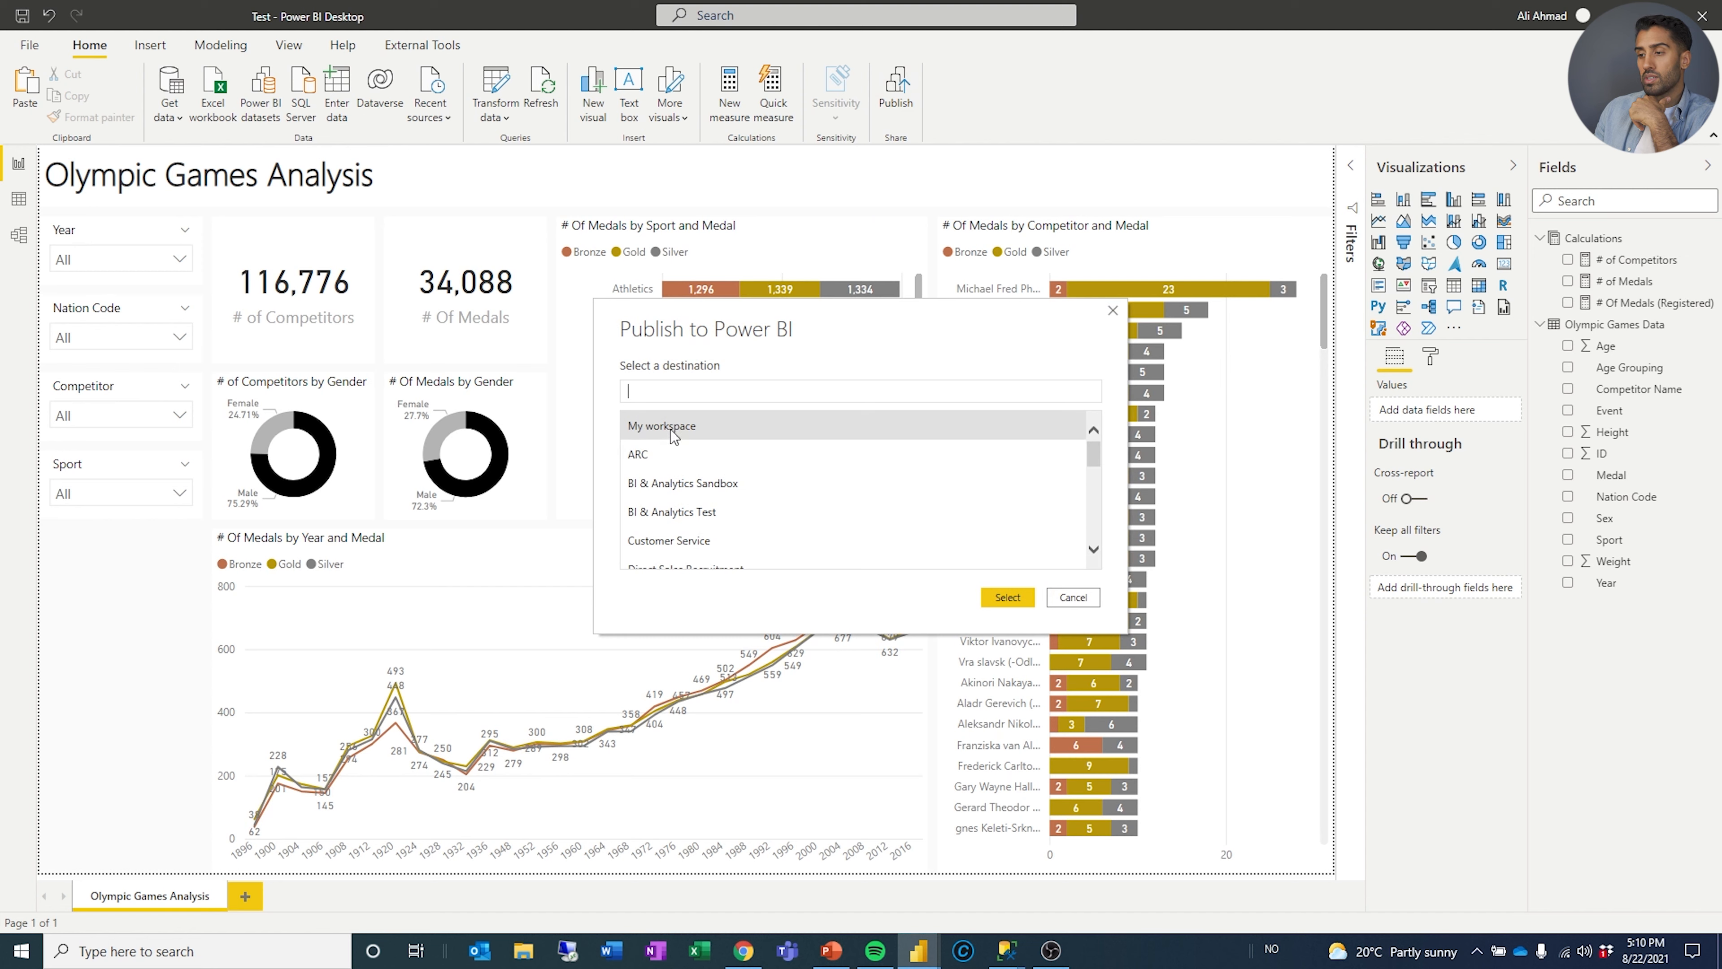
click(1016, 602)
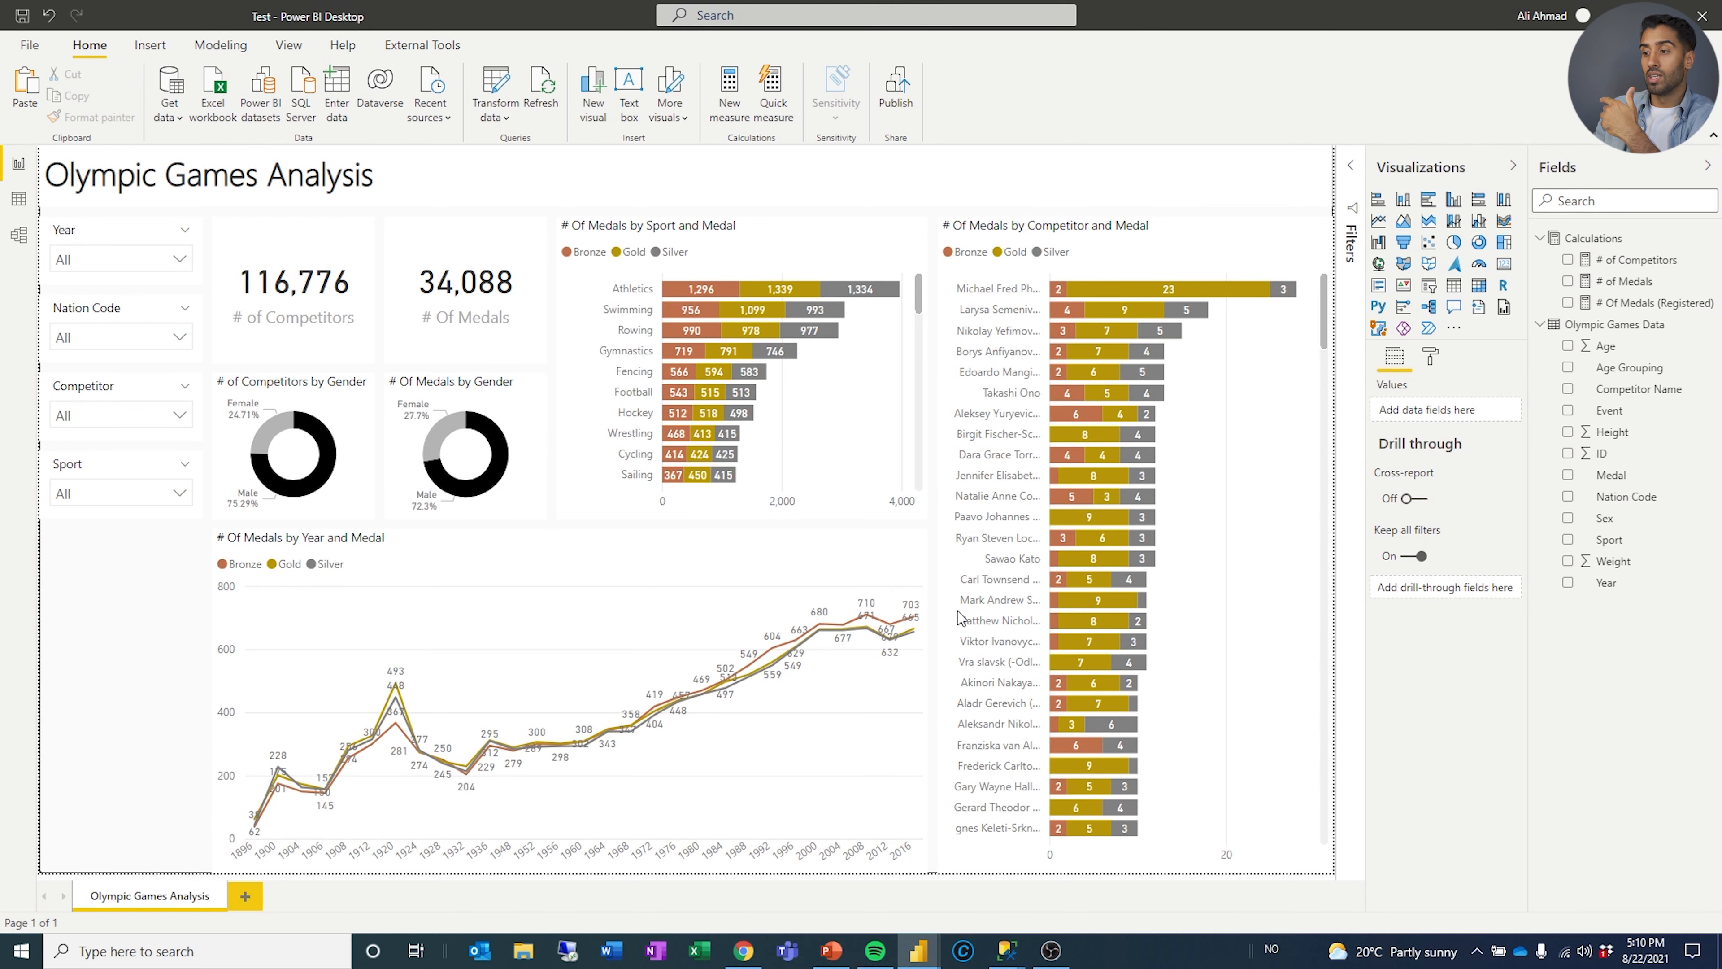
mouse_move(737, 959)
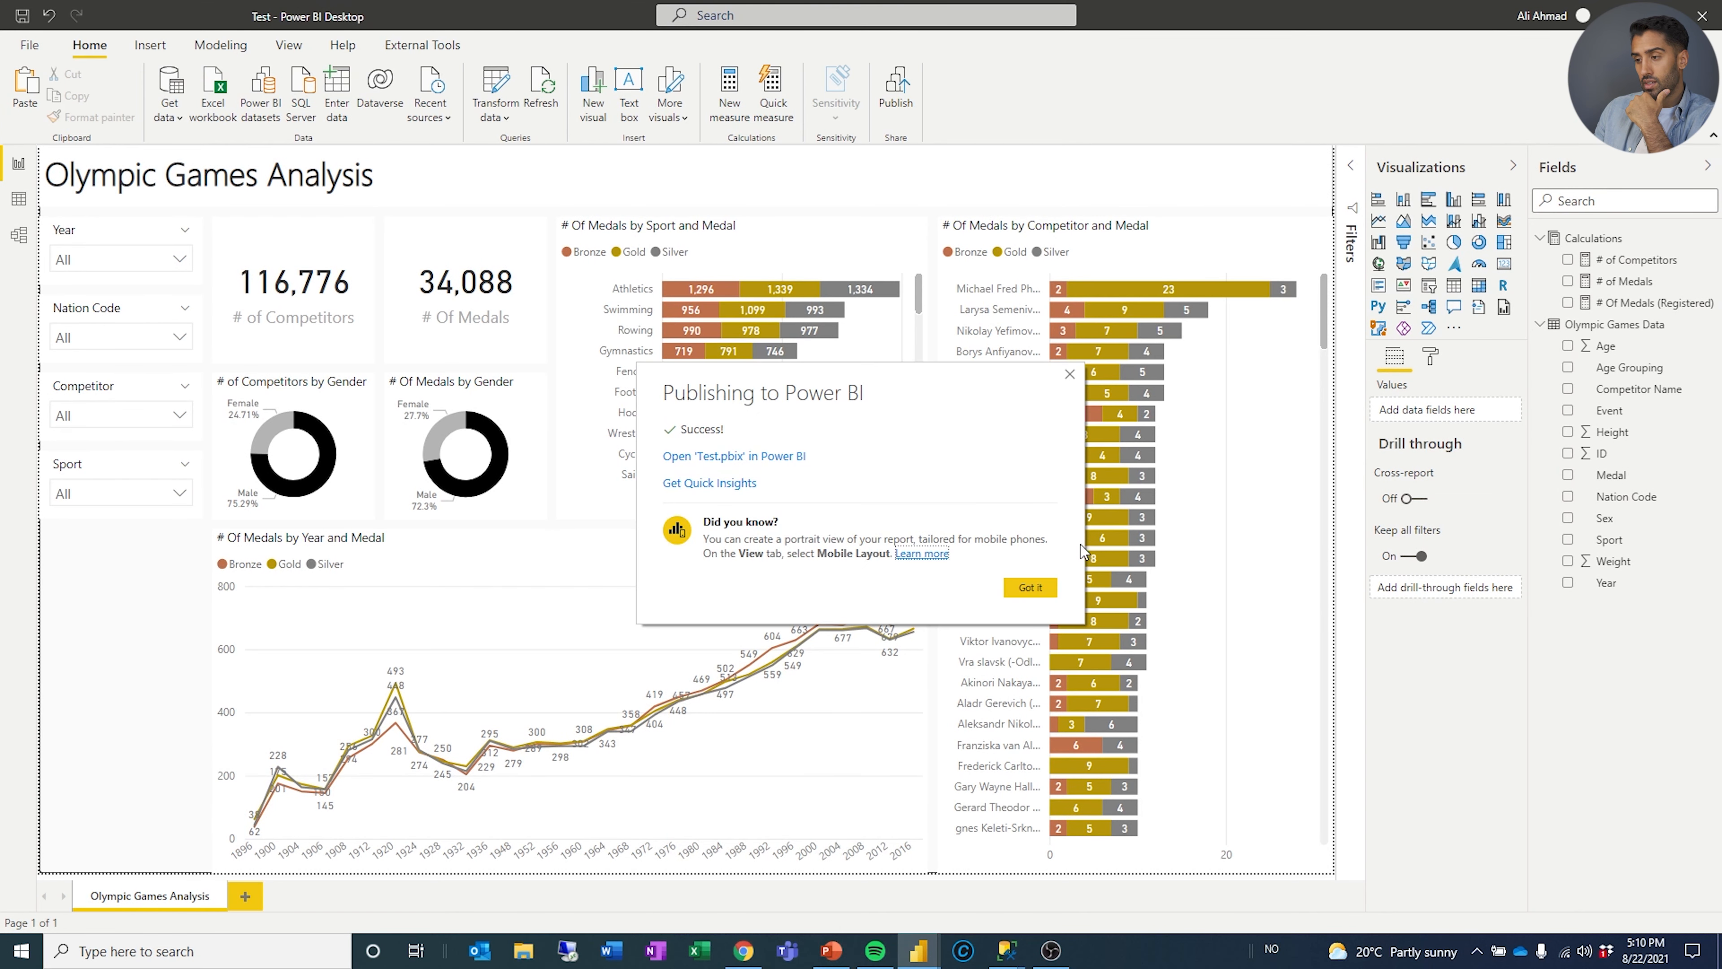
click(1017, 588)
Switch to the Power BI service in the browser, open the Test report and create a publish-to-web embed code for it.
click(743, 950)
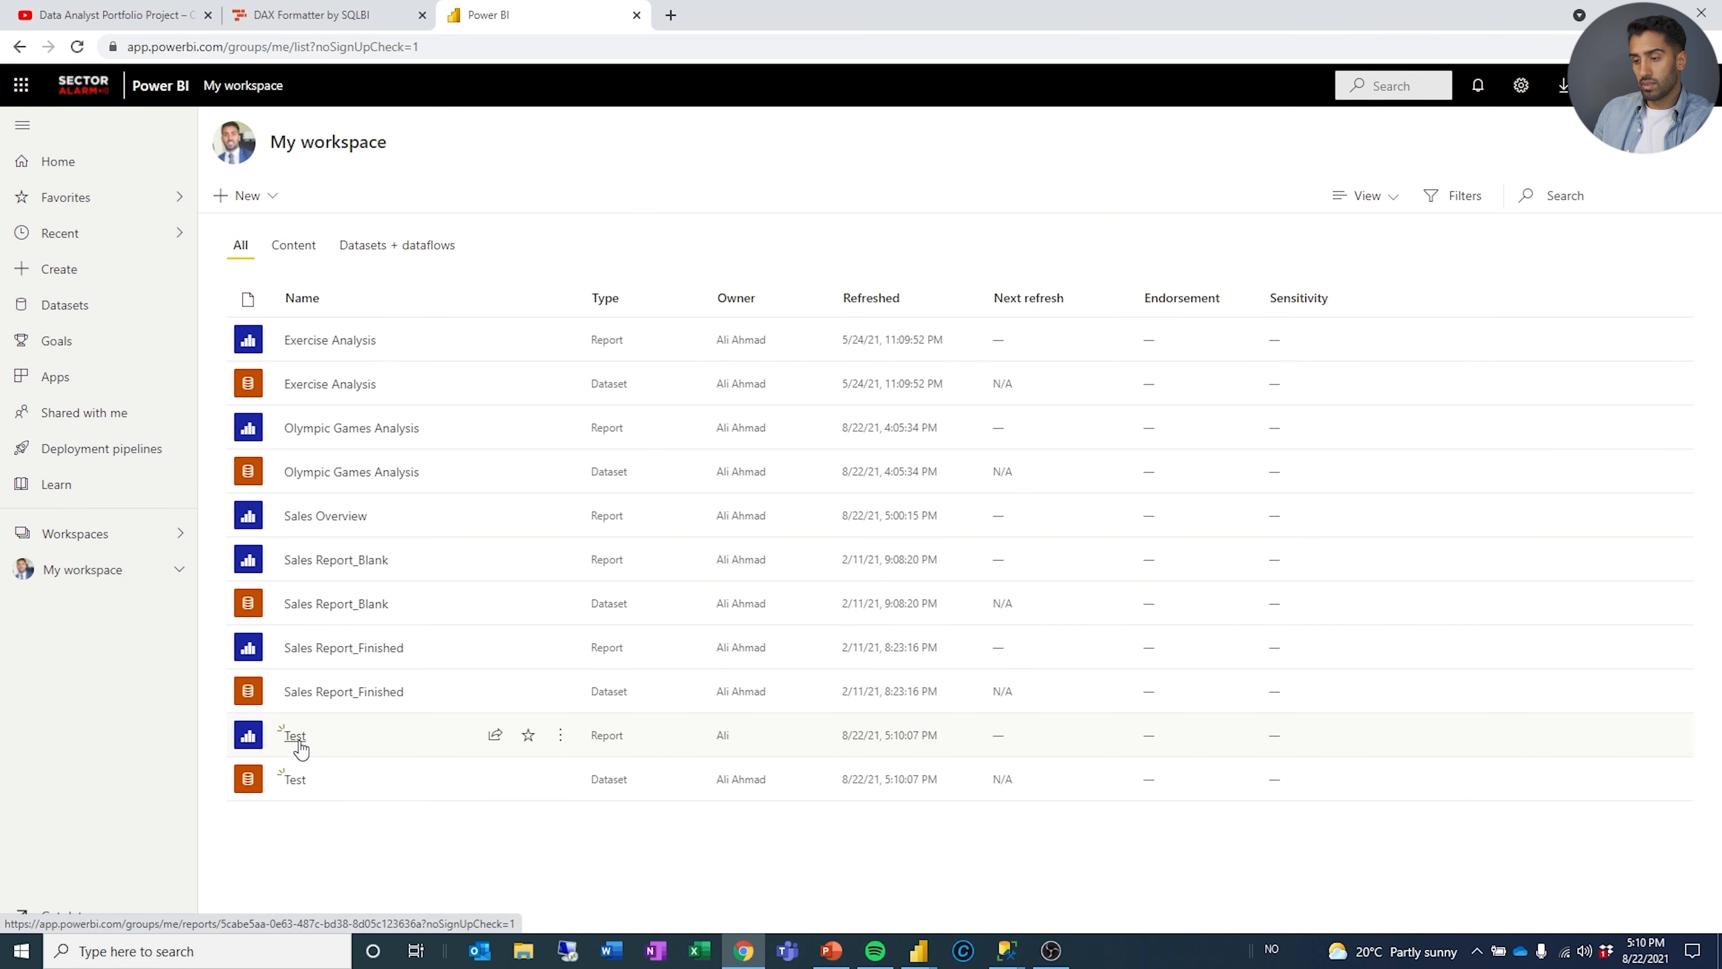
click(299, 740)
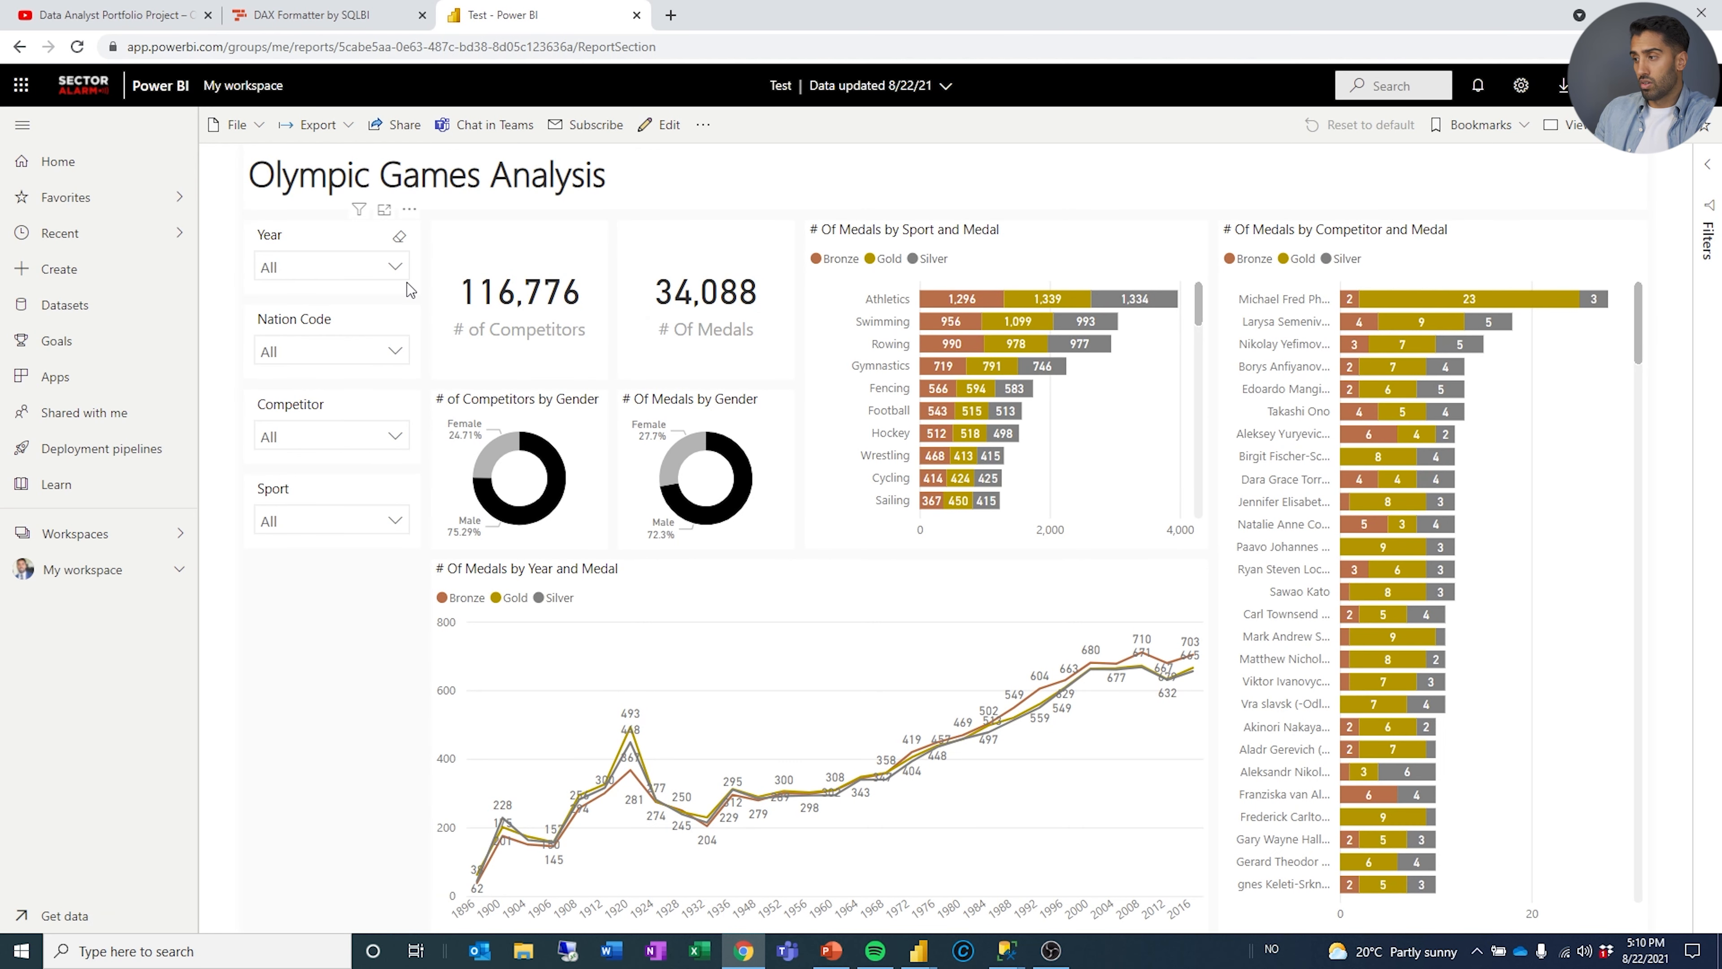
click(267, 129)
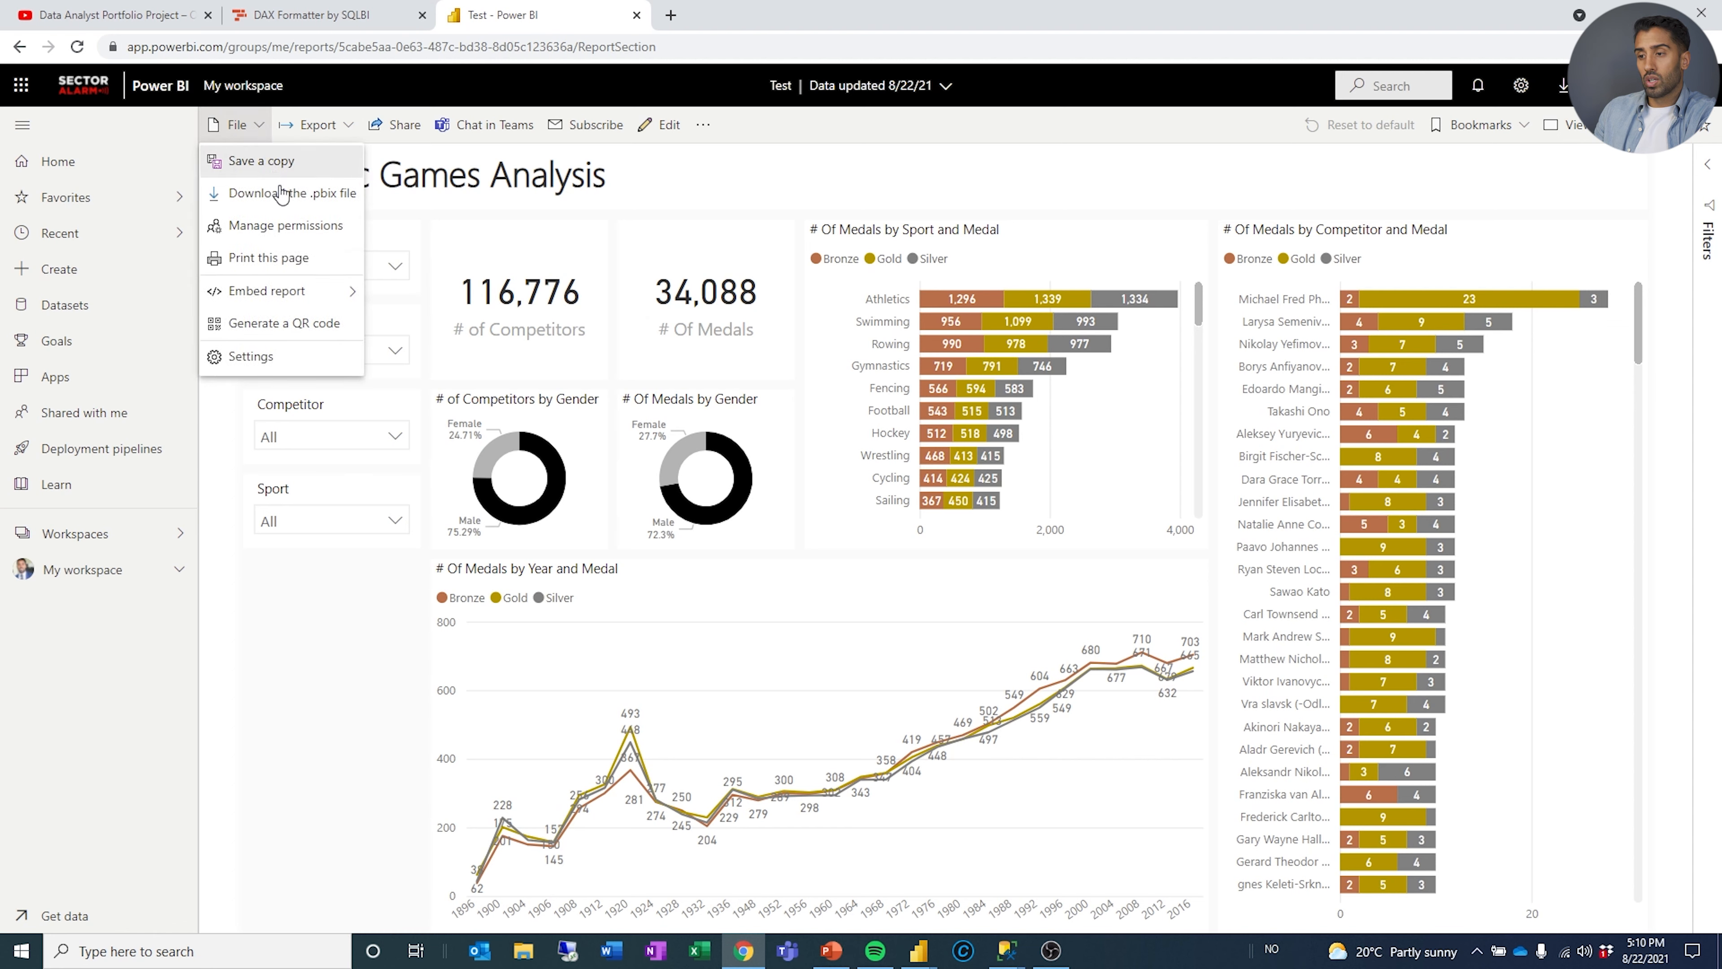
mouse_move(309, 293)
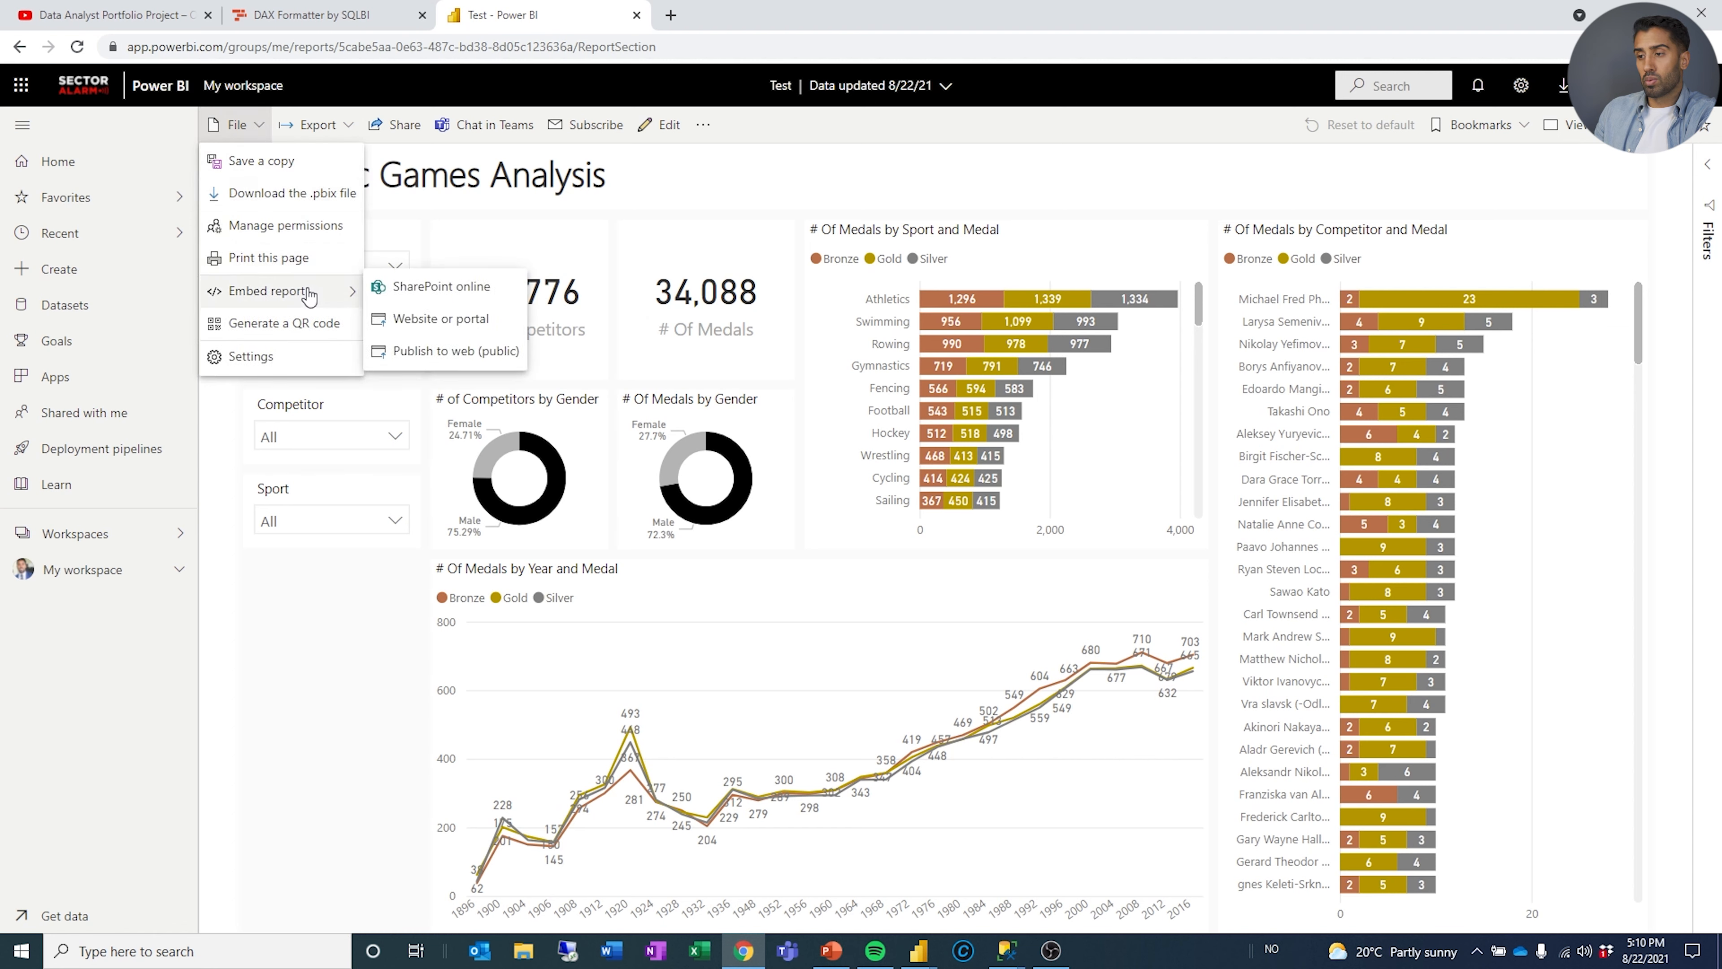
click(436, 353)
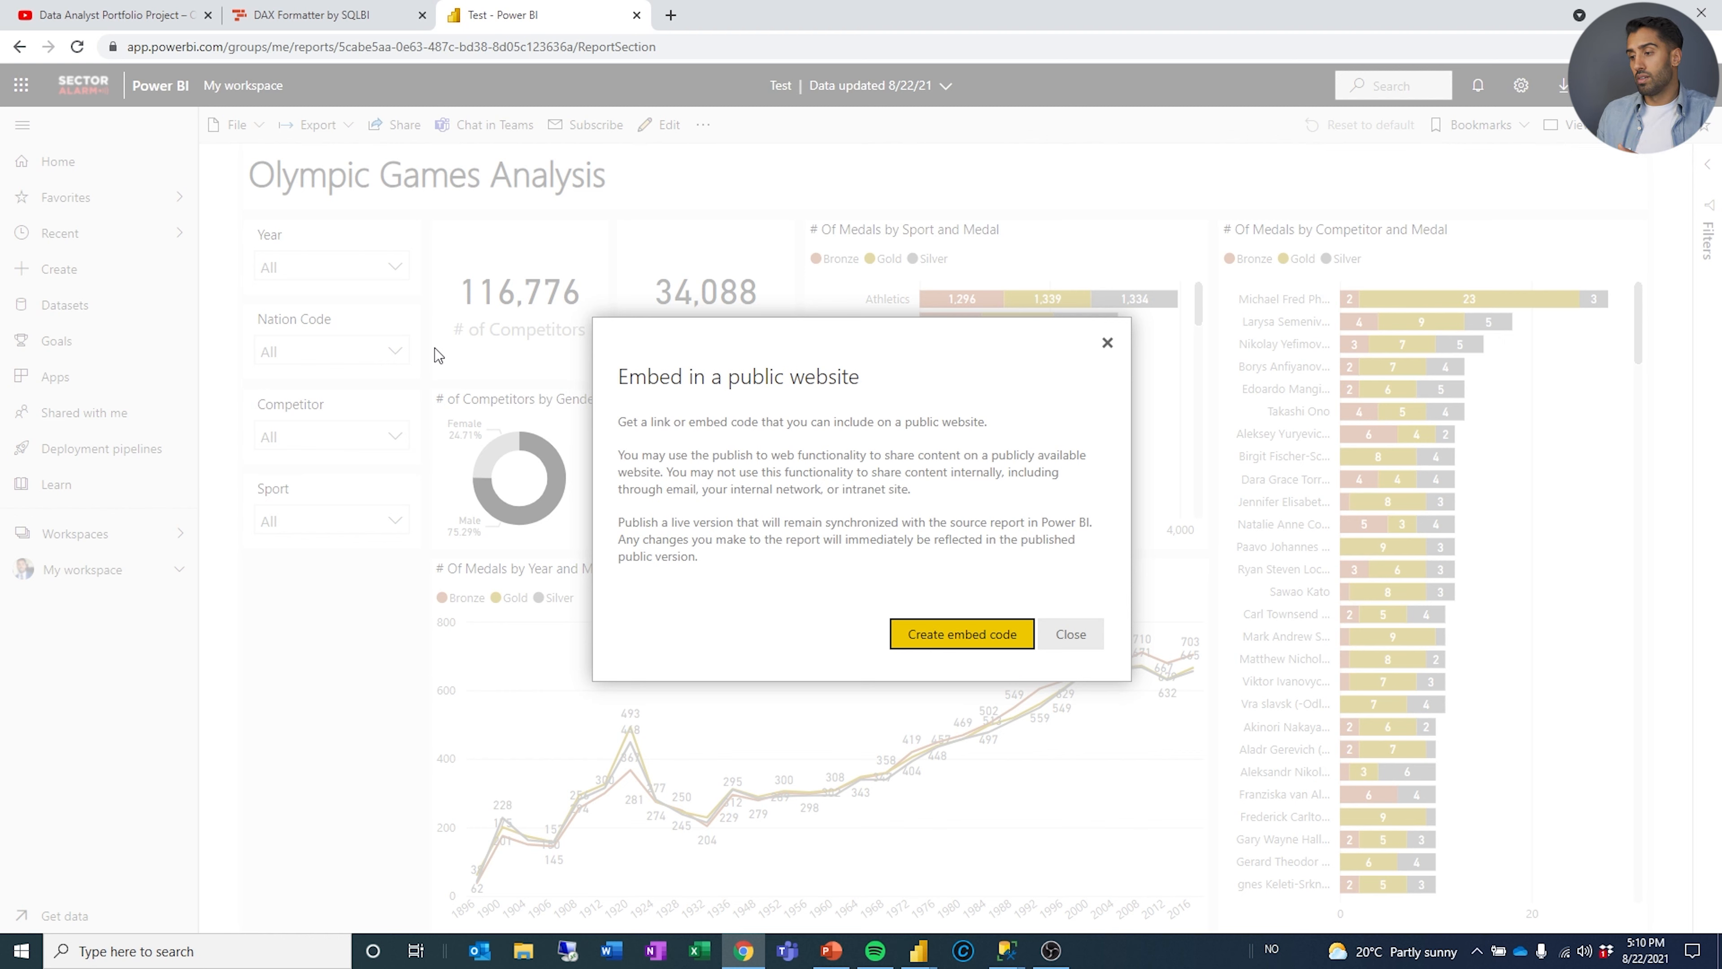
click(926, 632)
click(987, 633)
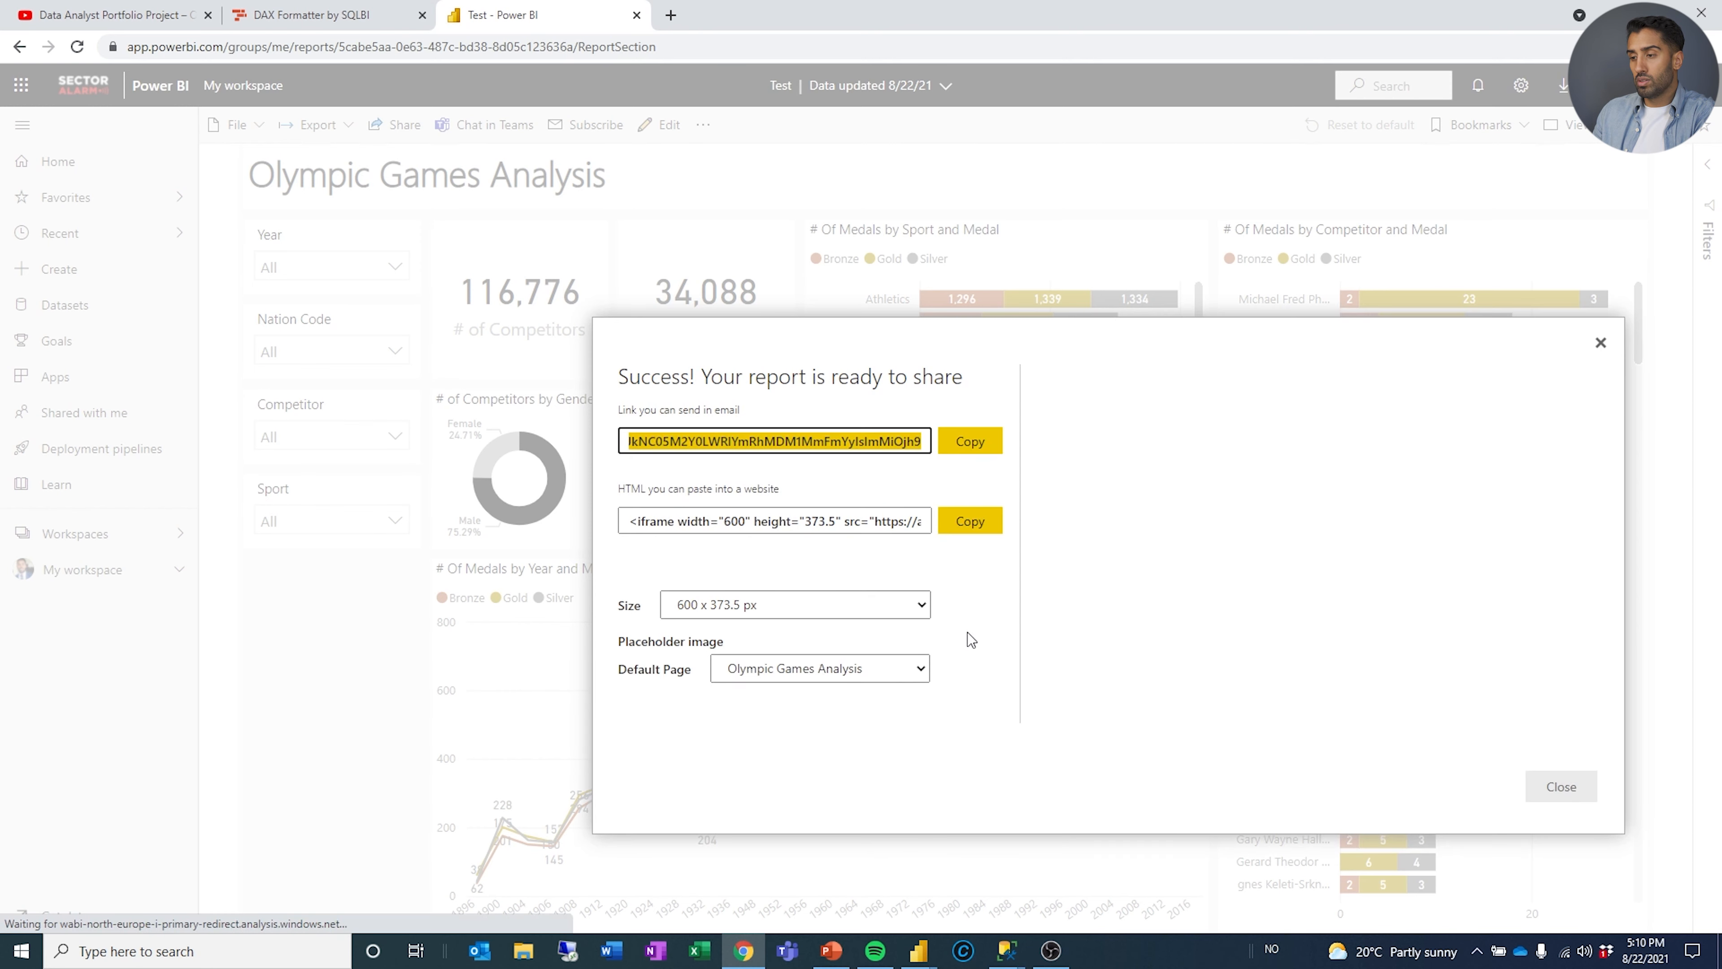
Copy the report's public email link and close the sharing dialog.
click(896, 451)
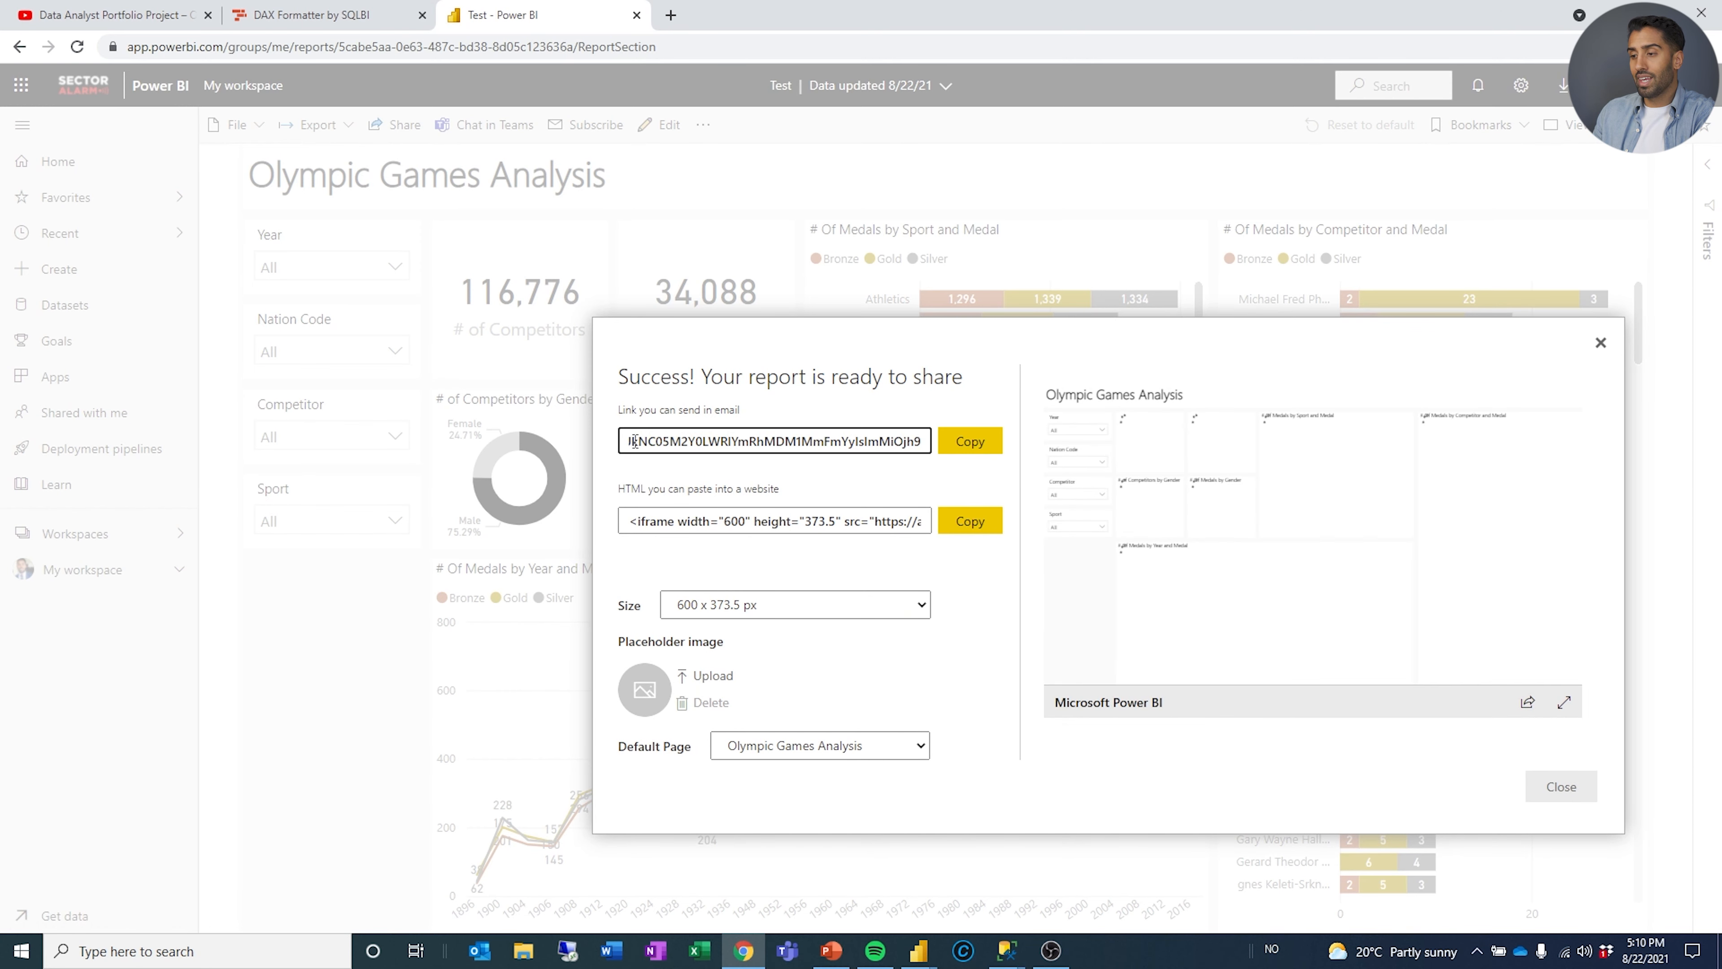
click(976, 449)
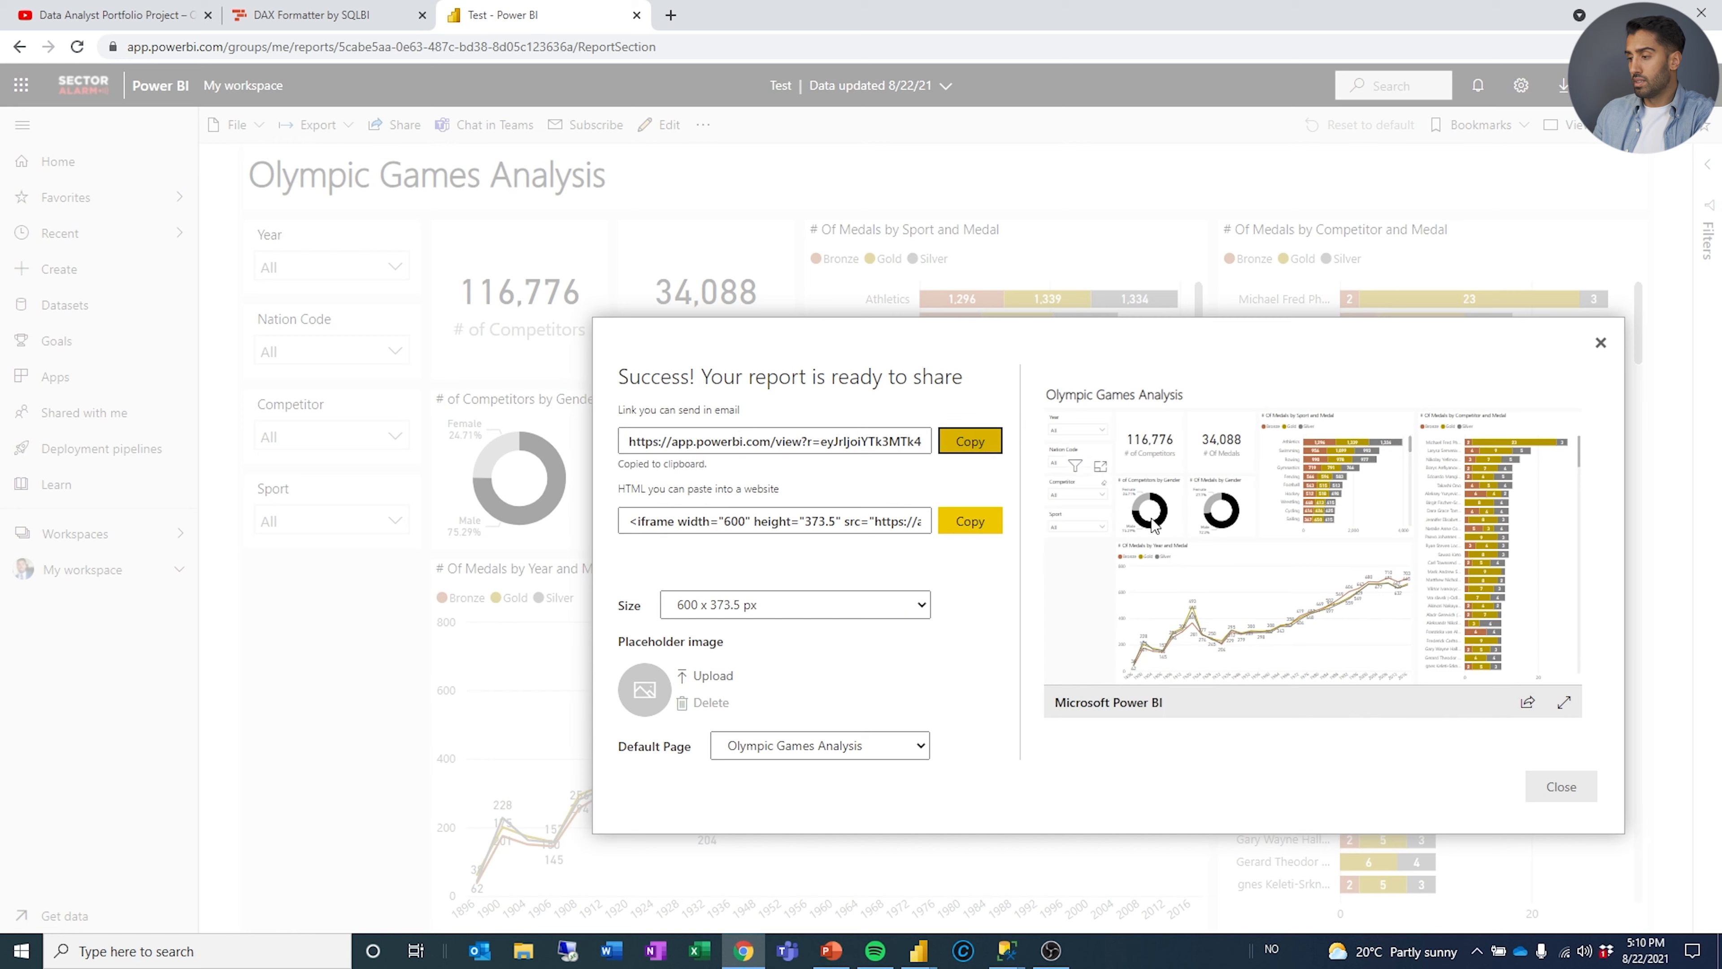
click(1600, 343)
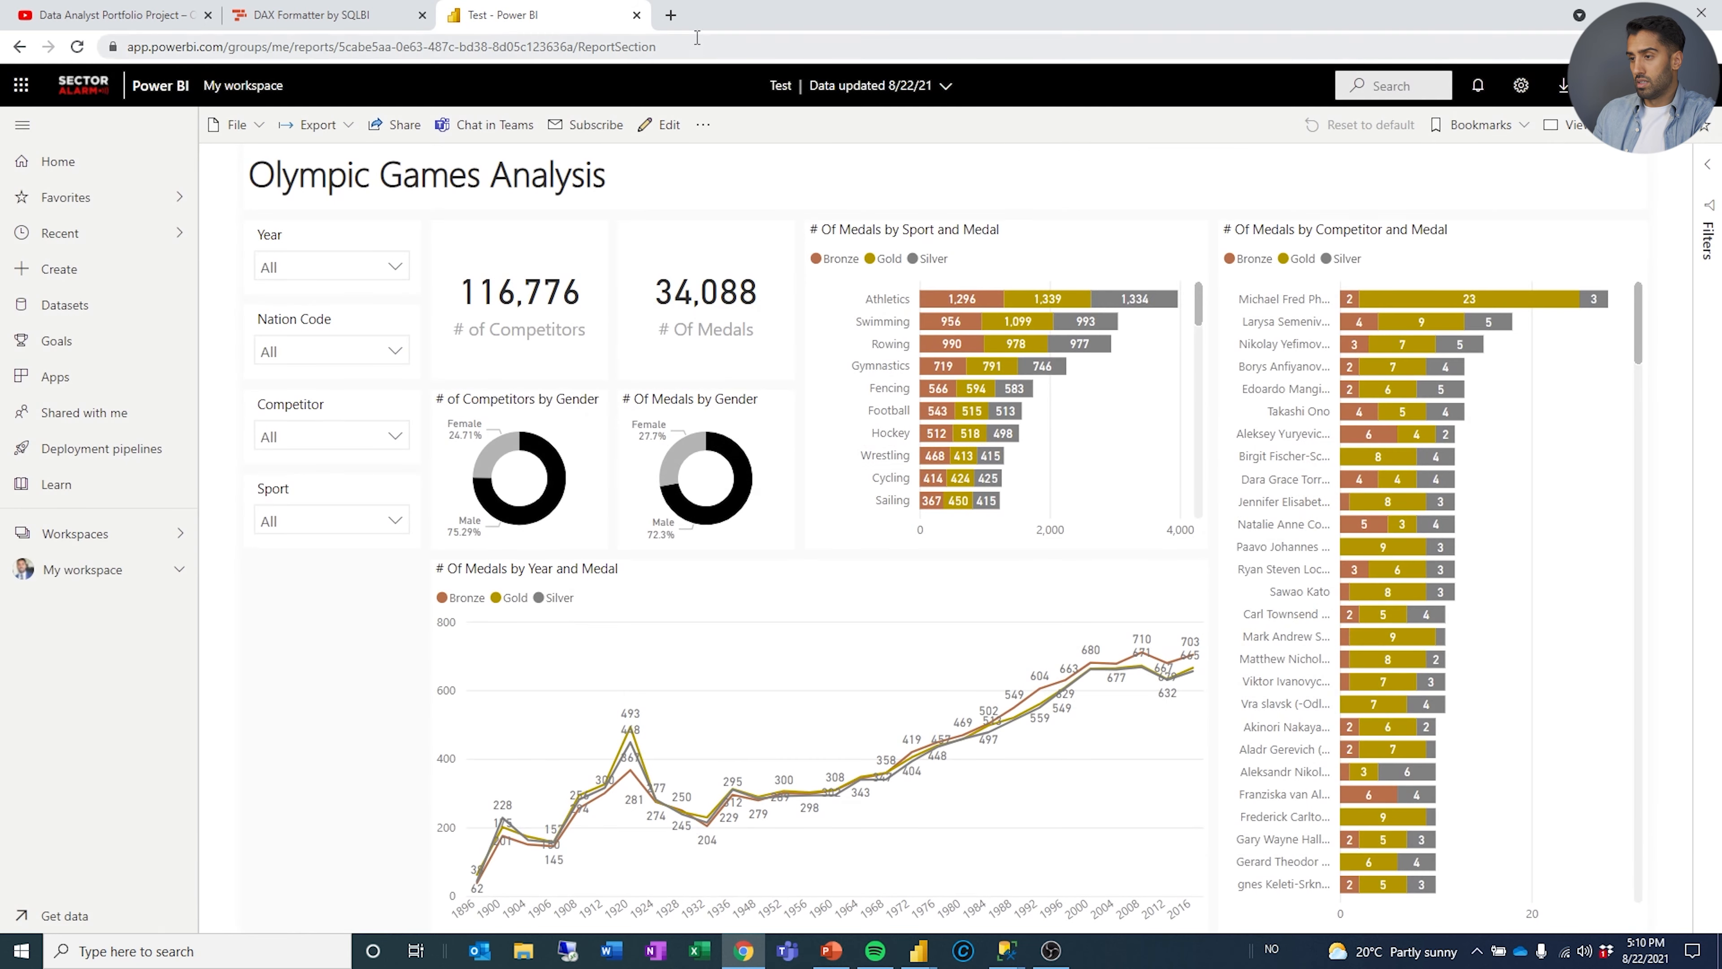
Open the copied public link in a new browser tab and check cross-filtering by Swimming, clearing the highlight at the end.
click(671, 16)
key(ctrl+v)
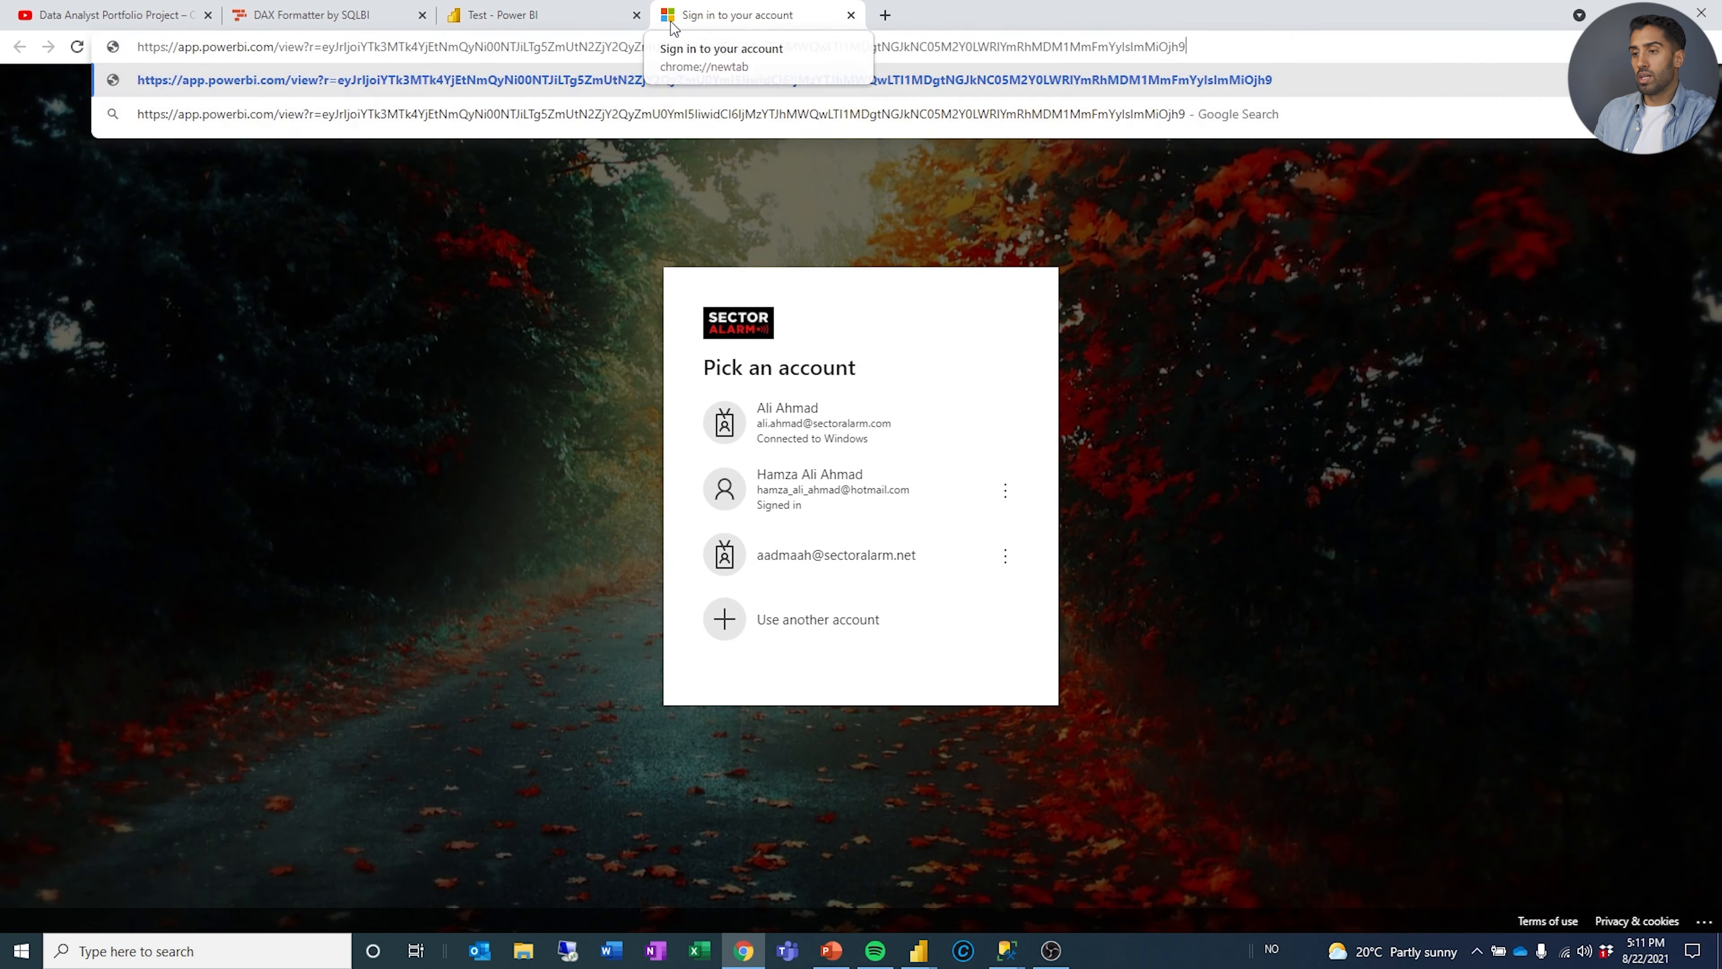
key(Return)
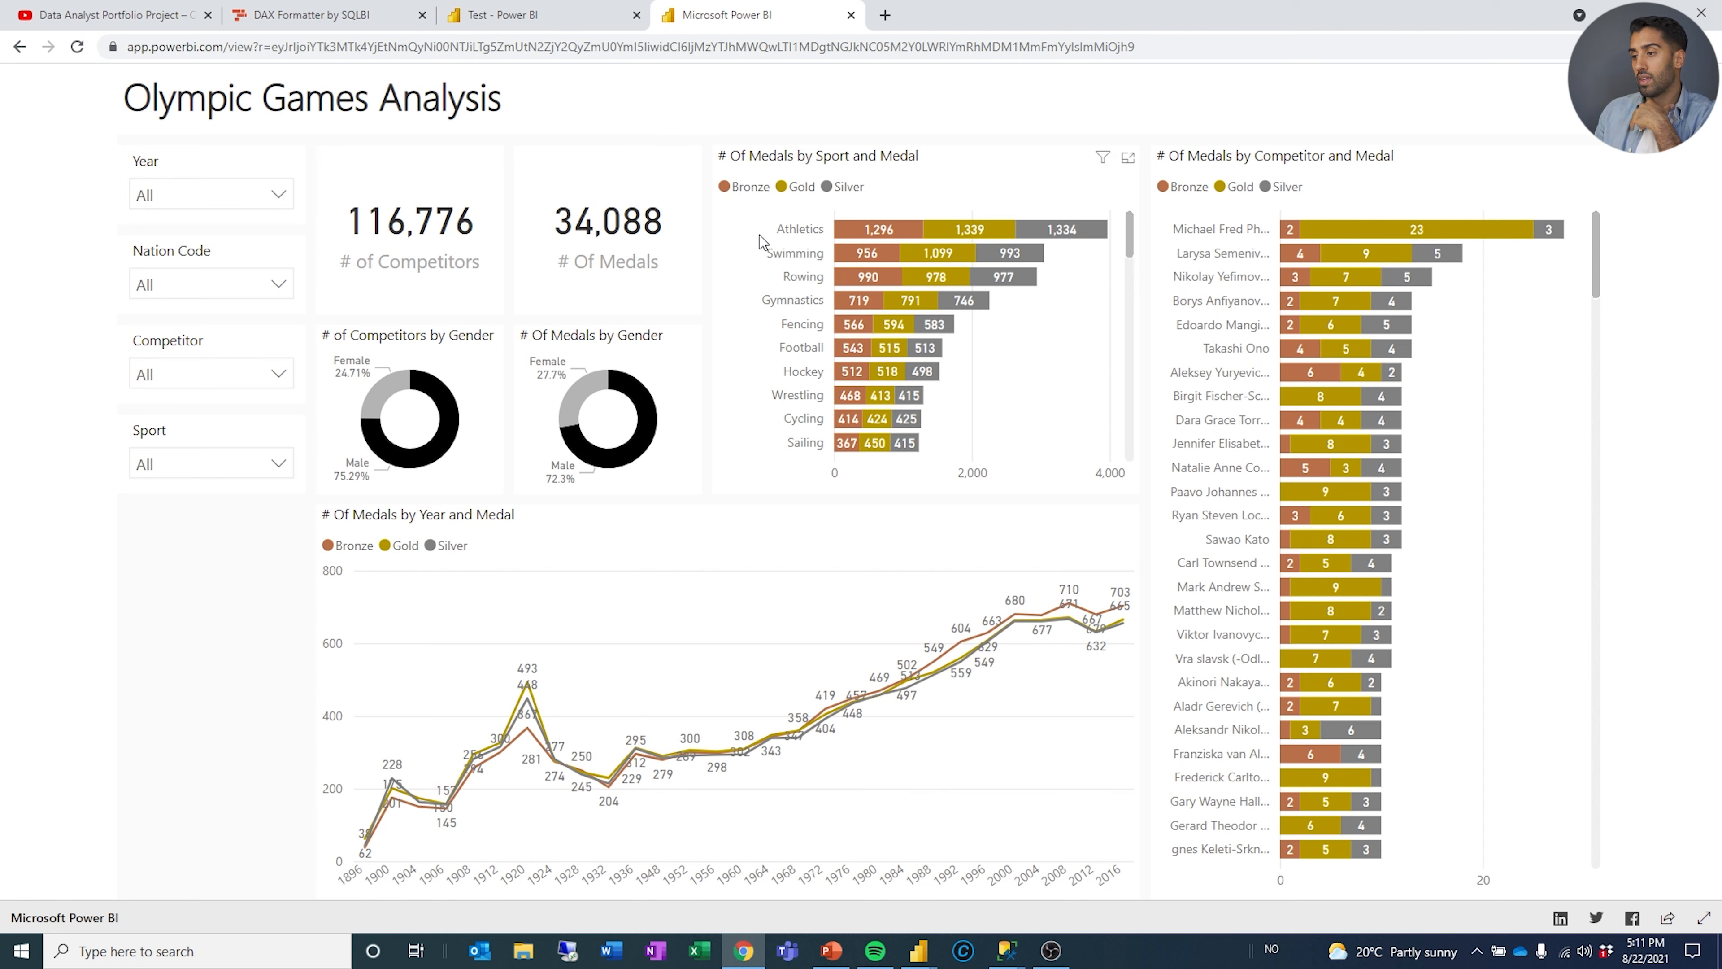
click(789, 251)
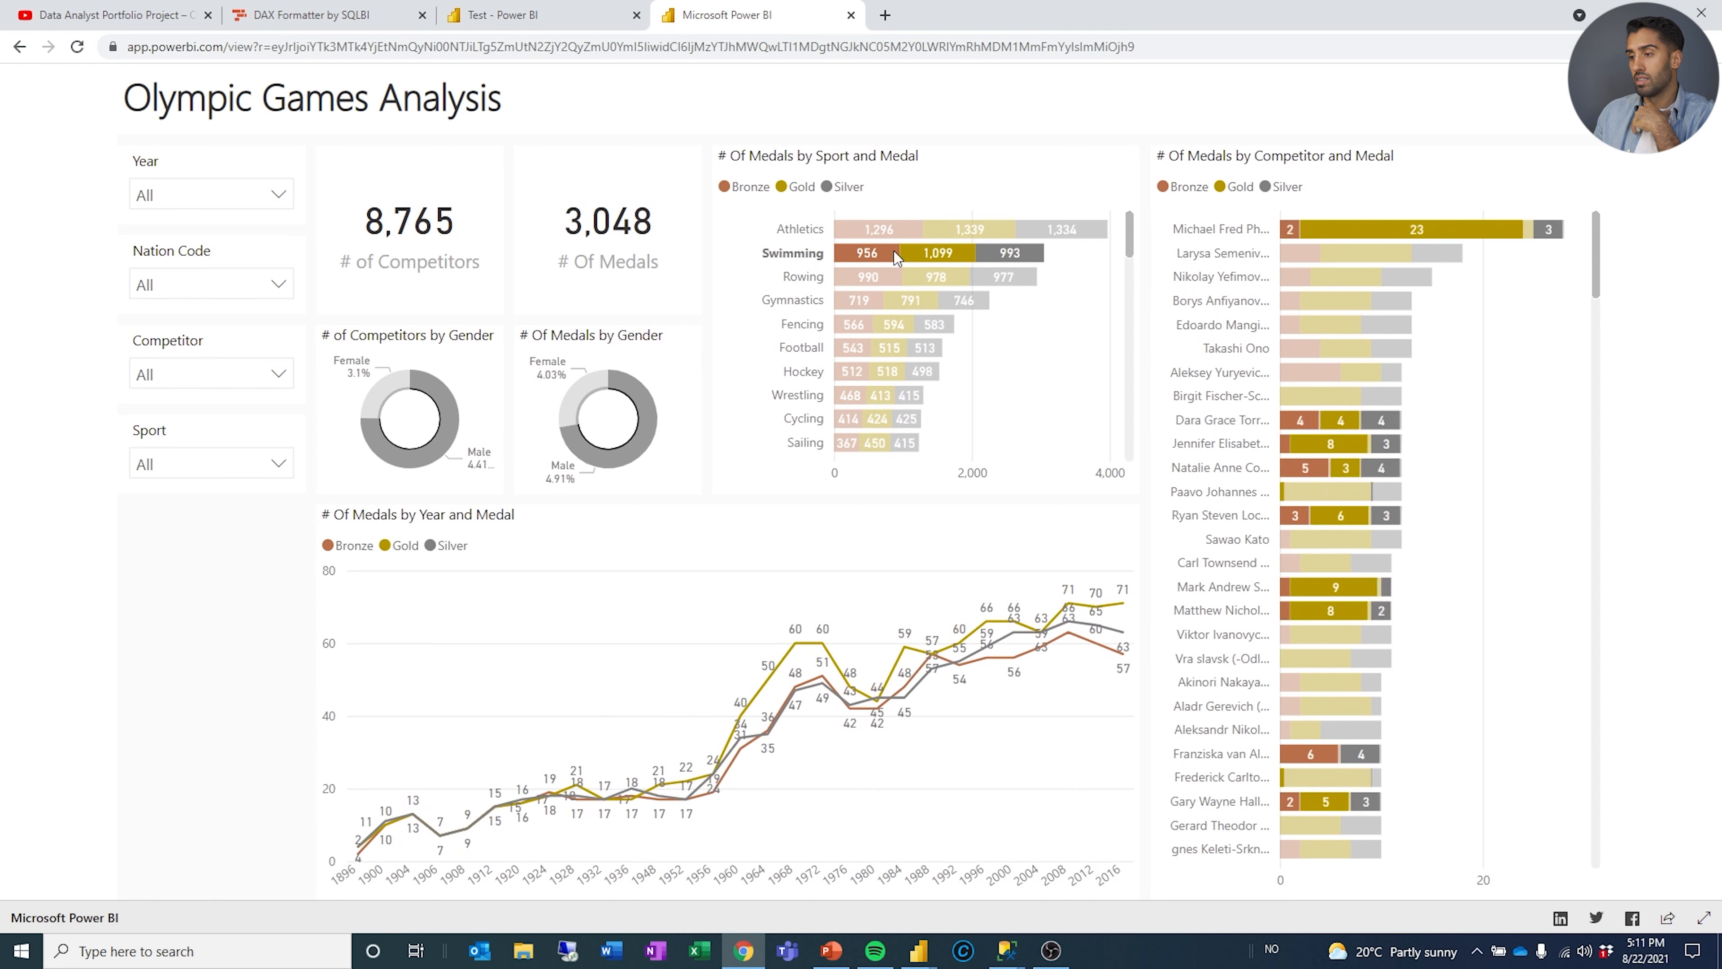
click(792, 253)
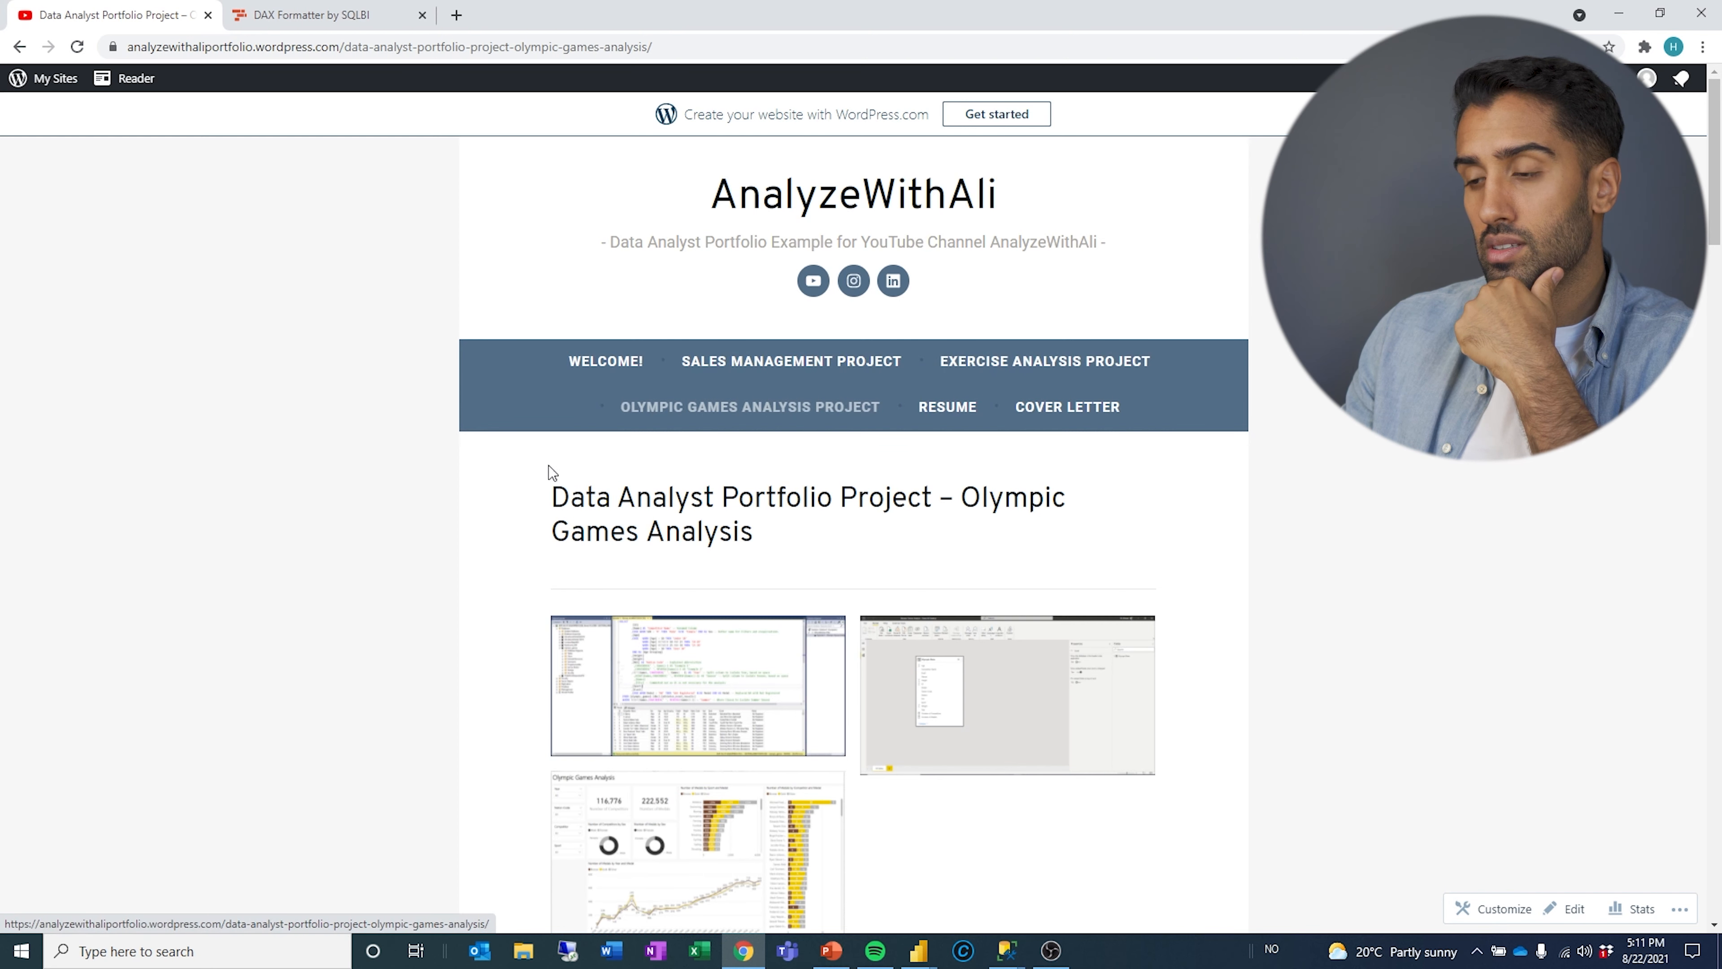
Read the Olympic Games Analysis portfolio page's Business Problem section and the SQL query under Data Collection & Table Structures.
scroll(434, 533, down, 3)
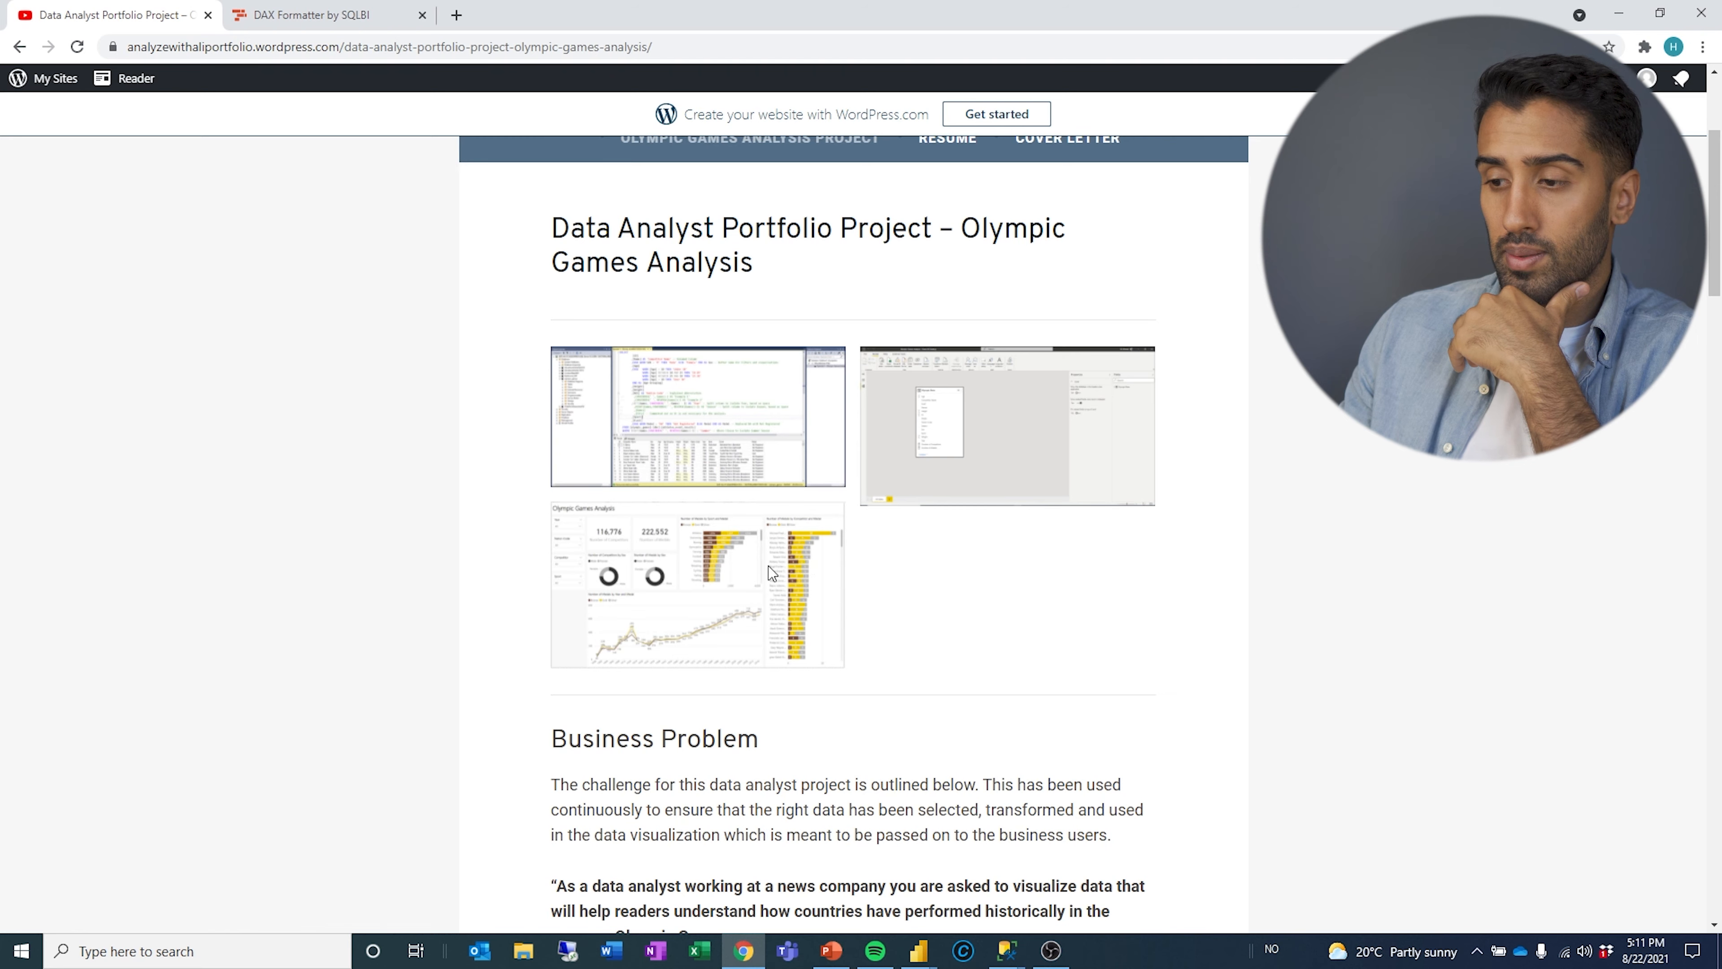
scroll(488, 576, down, 5)
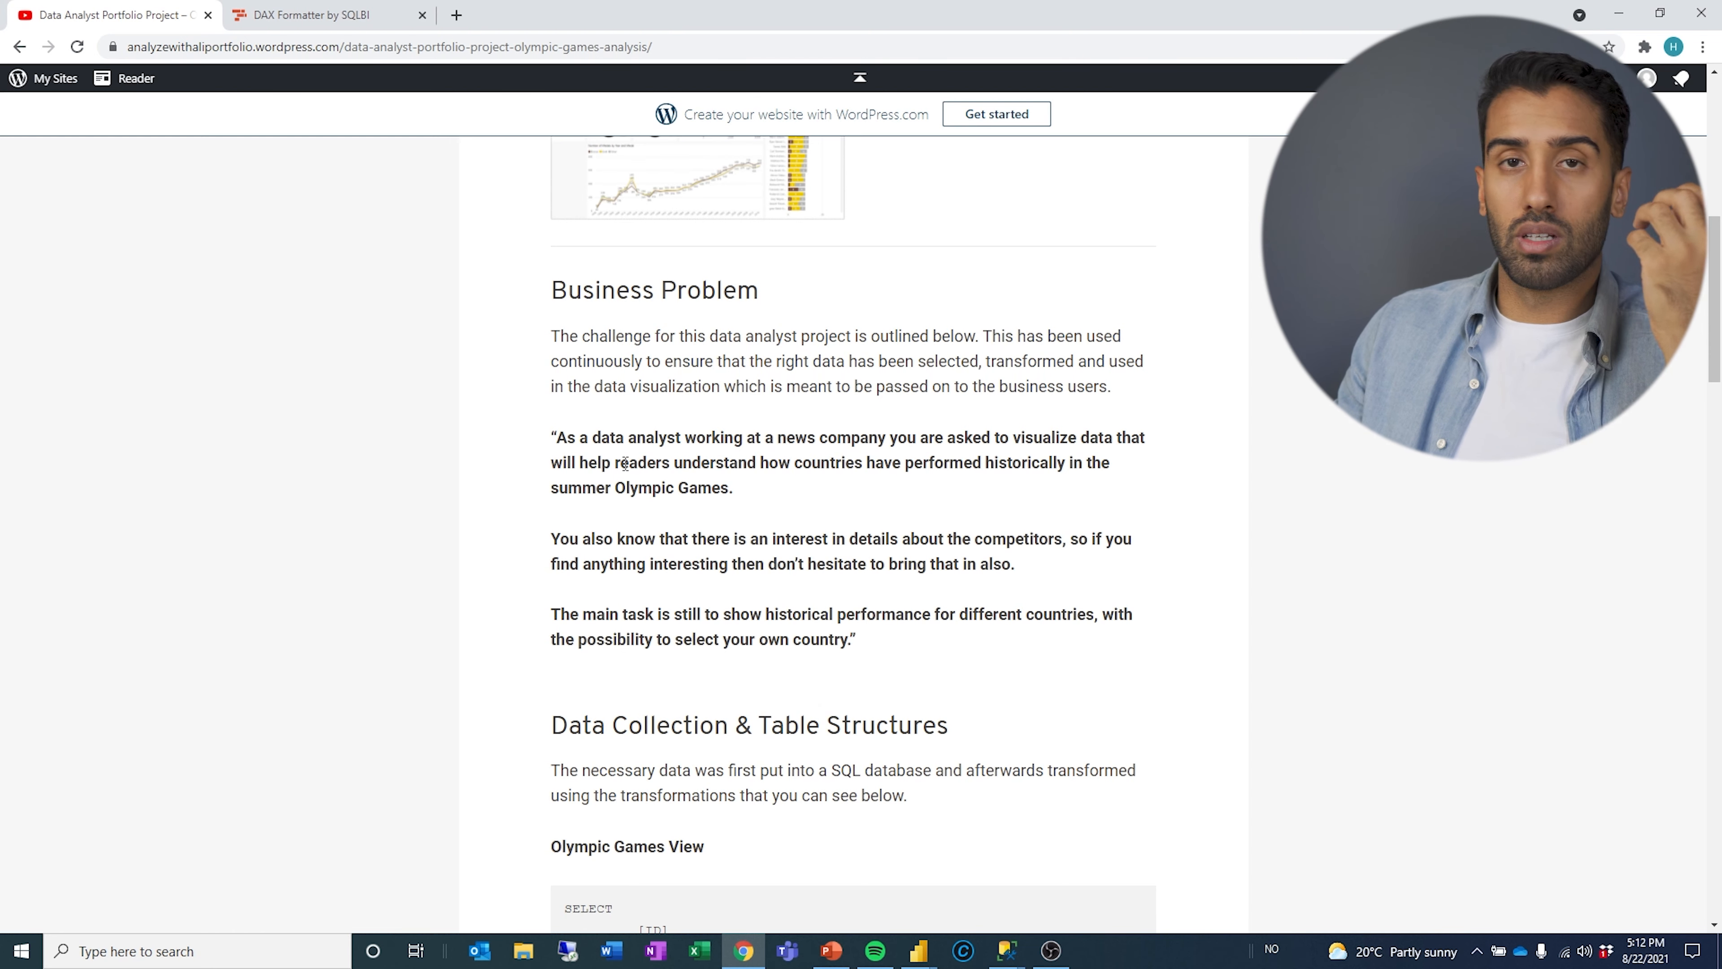
scroll(682, 508, down, 5)
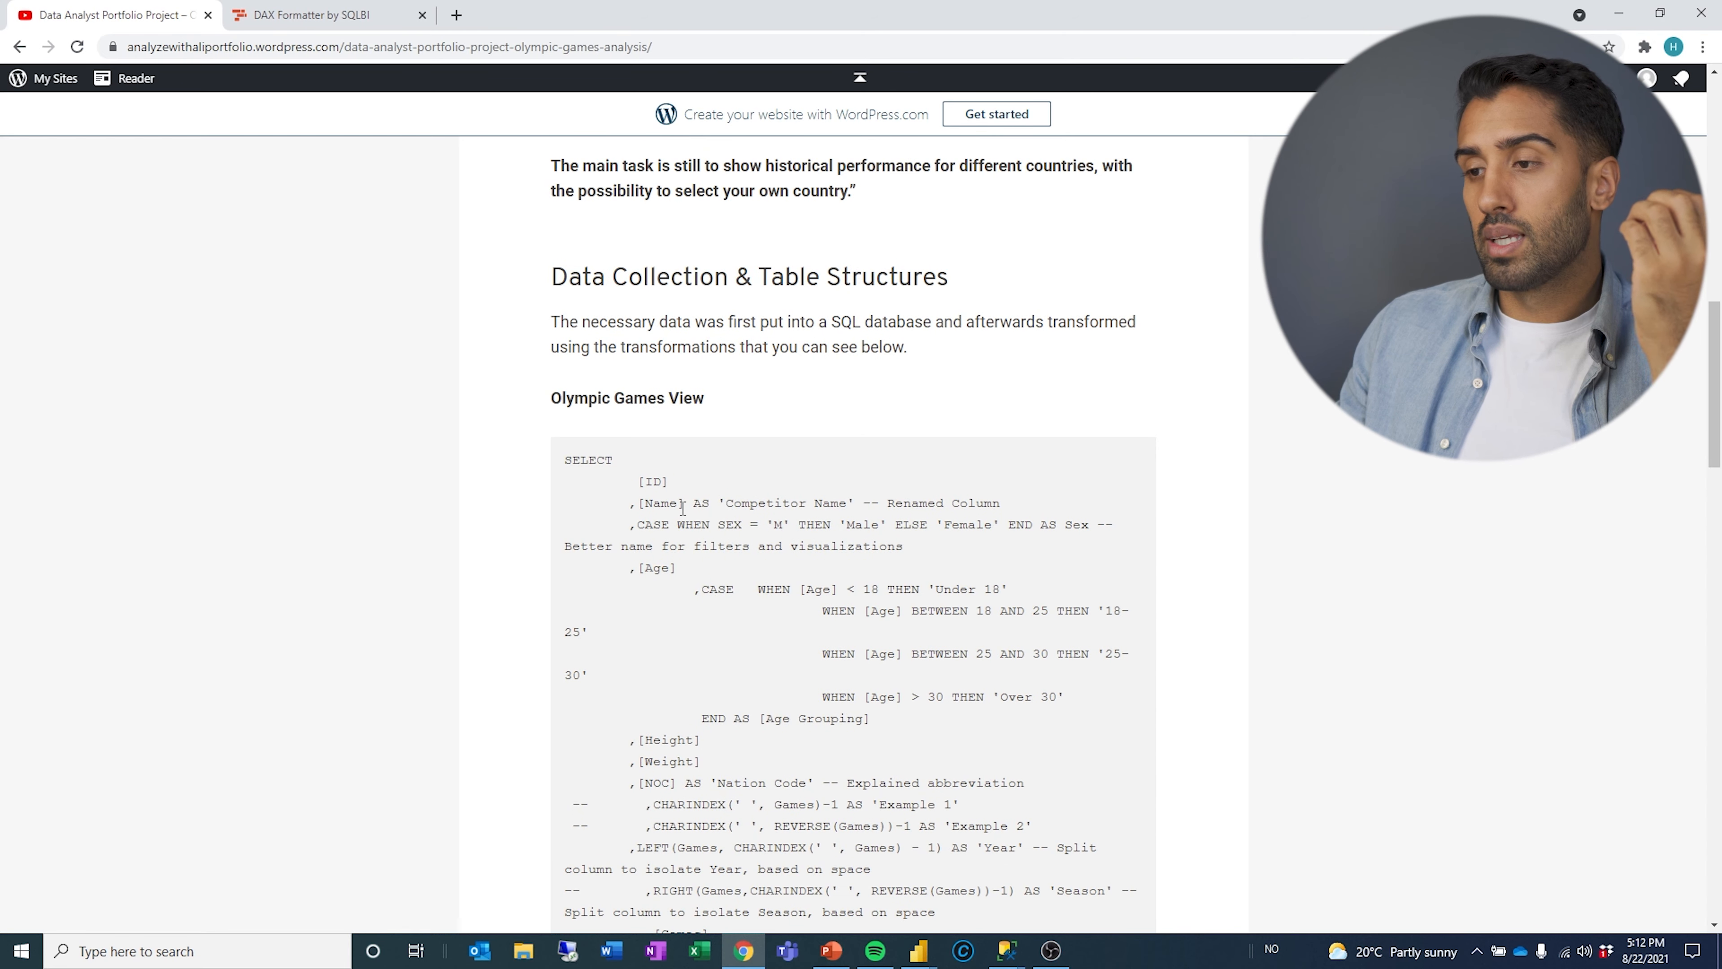
scroll(682, 508, down, 1)
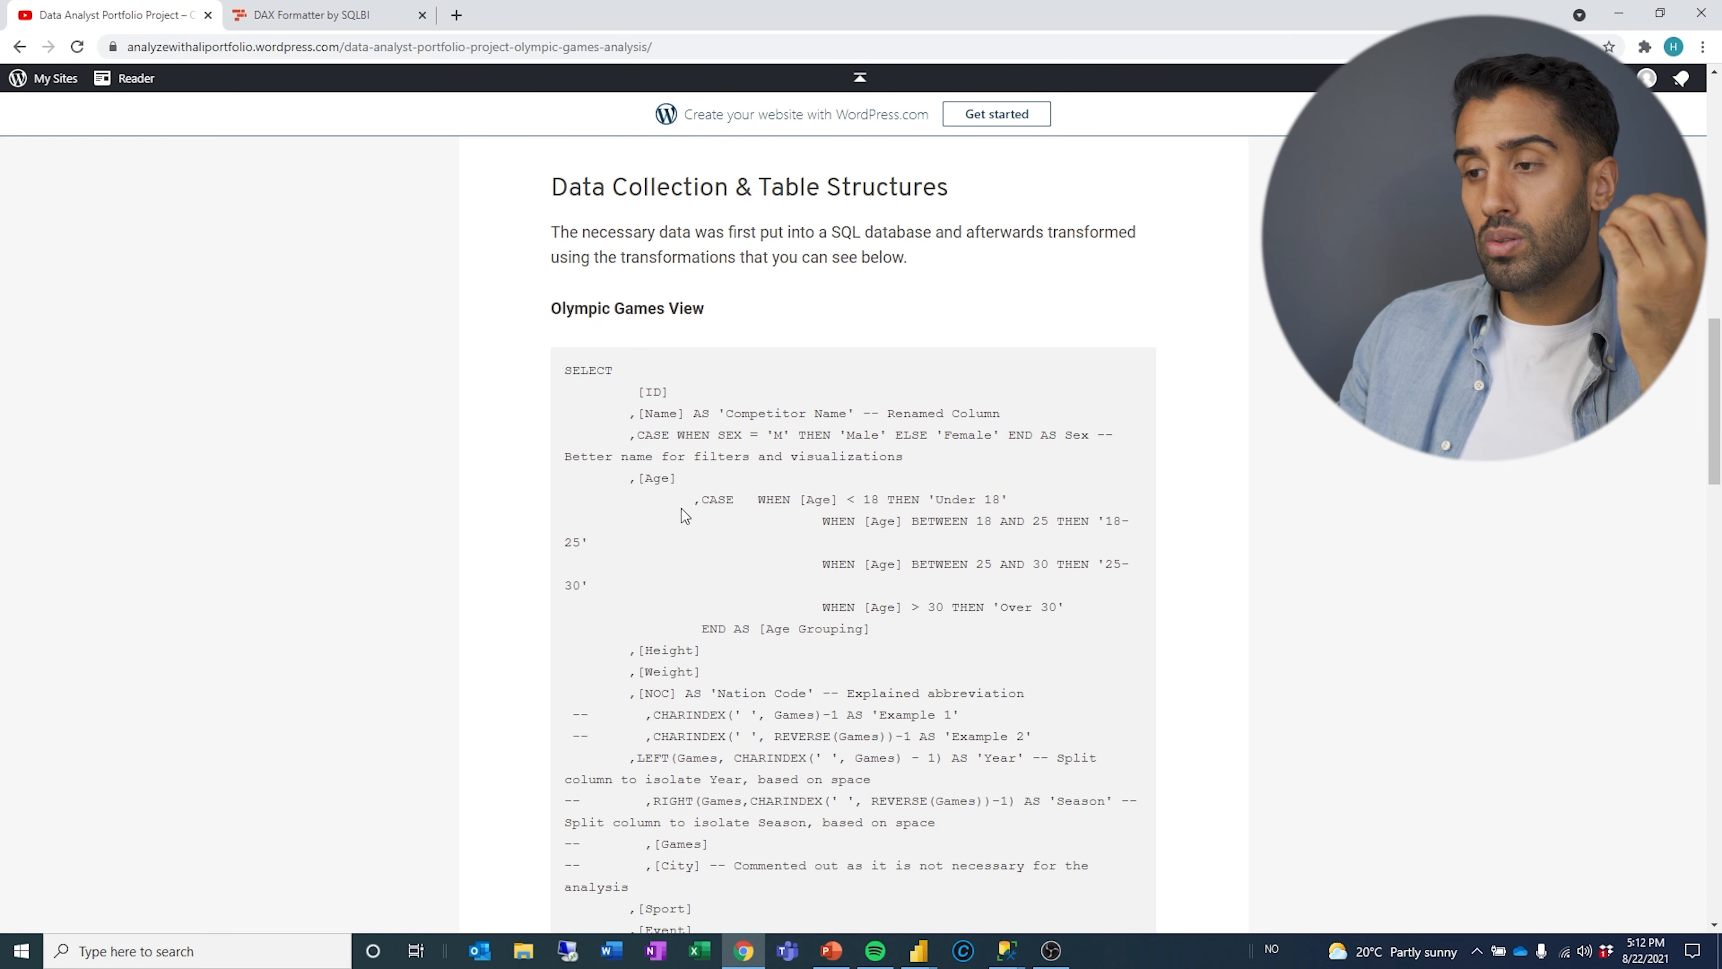
scroll(691, 516, down, 1)
scroll(692, 425, down, 1)
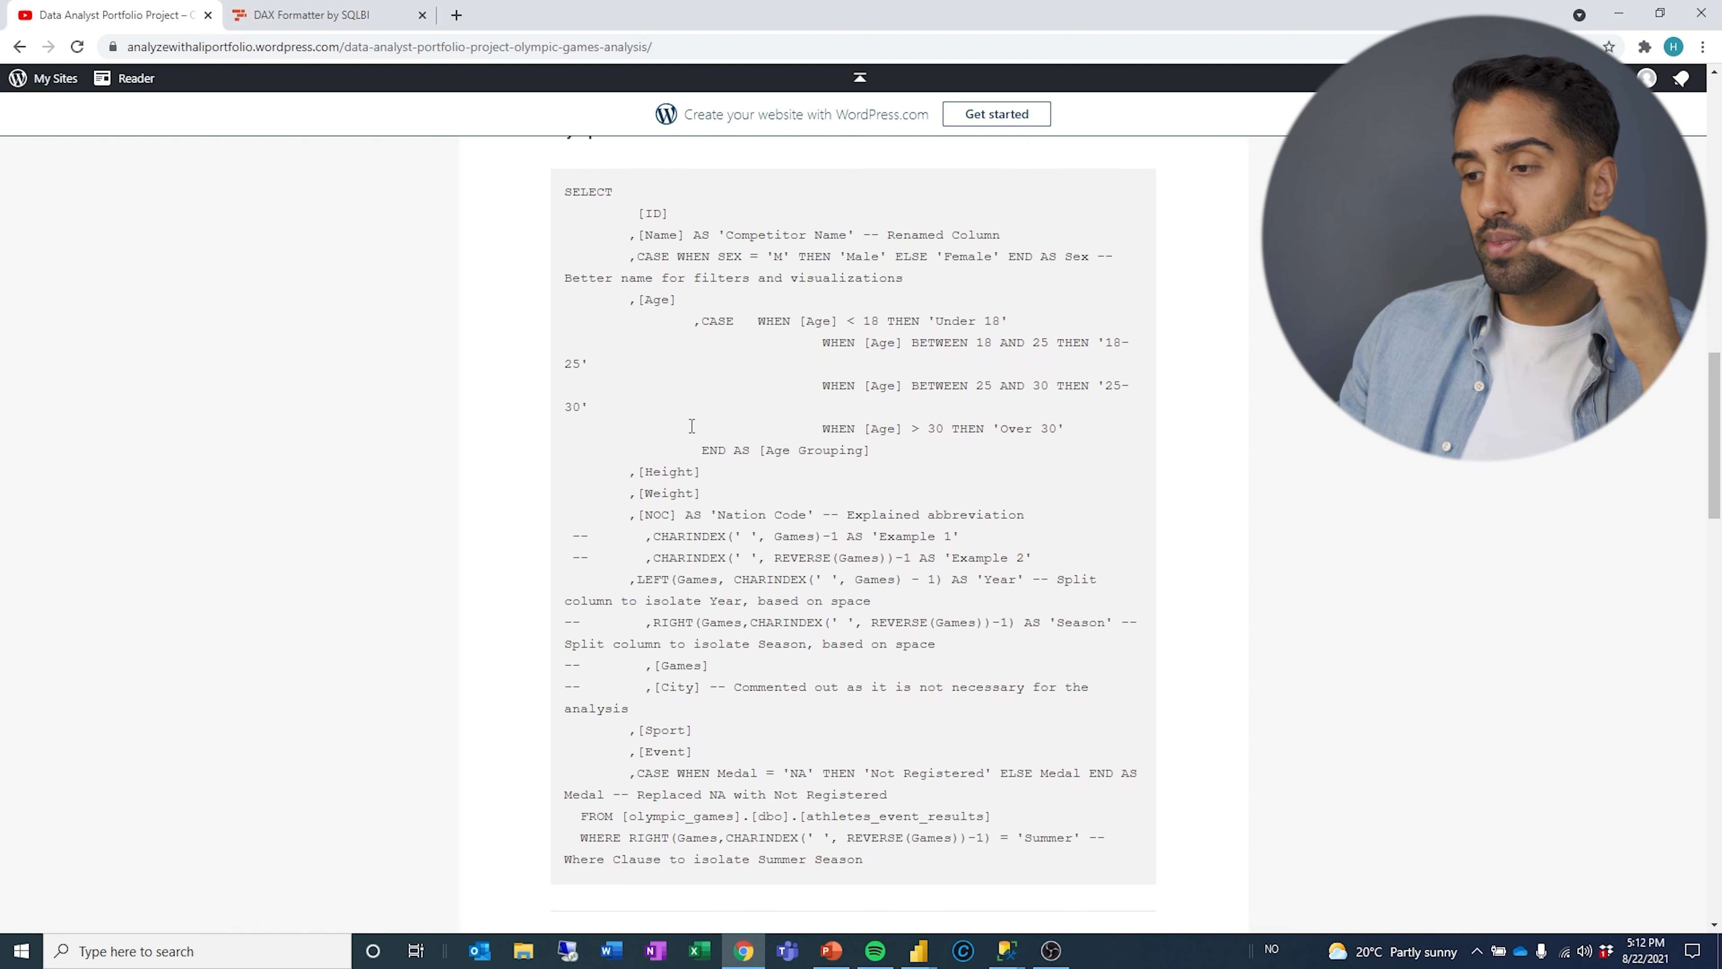
scroll(692, 425, down, 1)
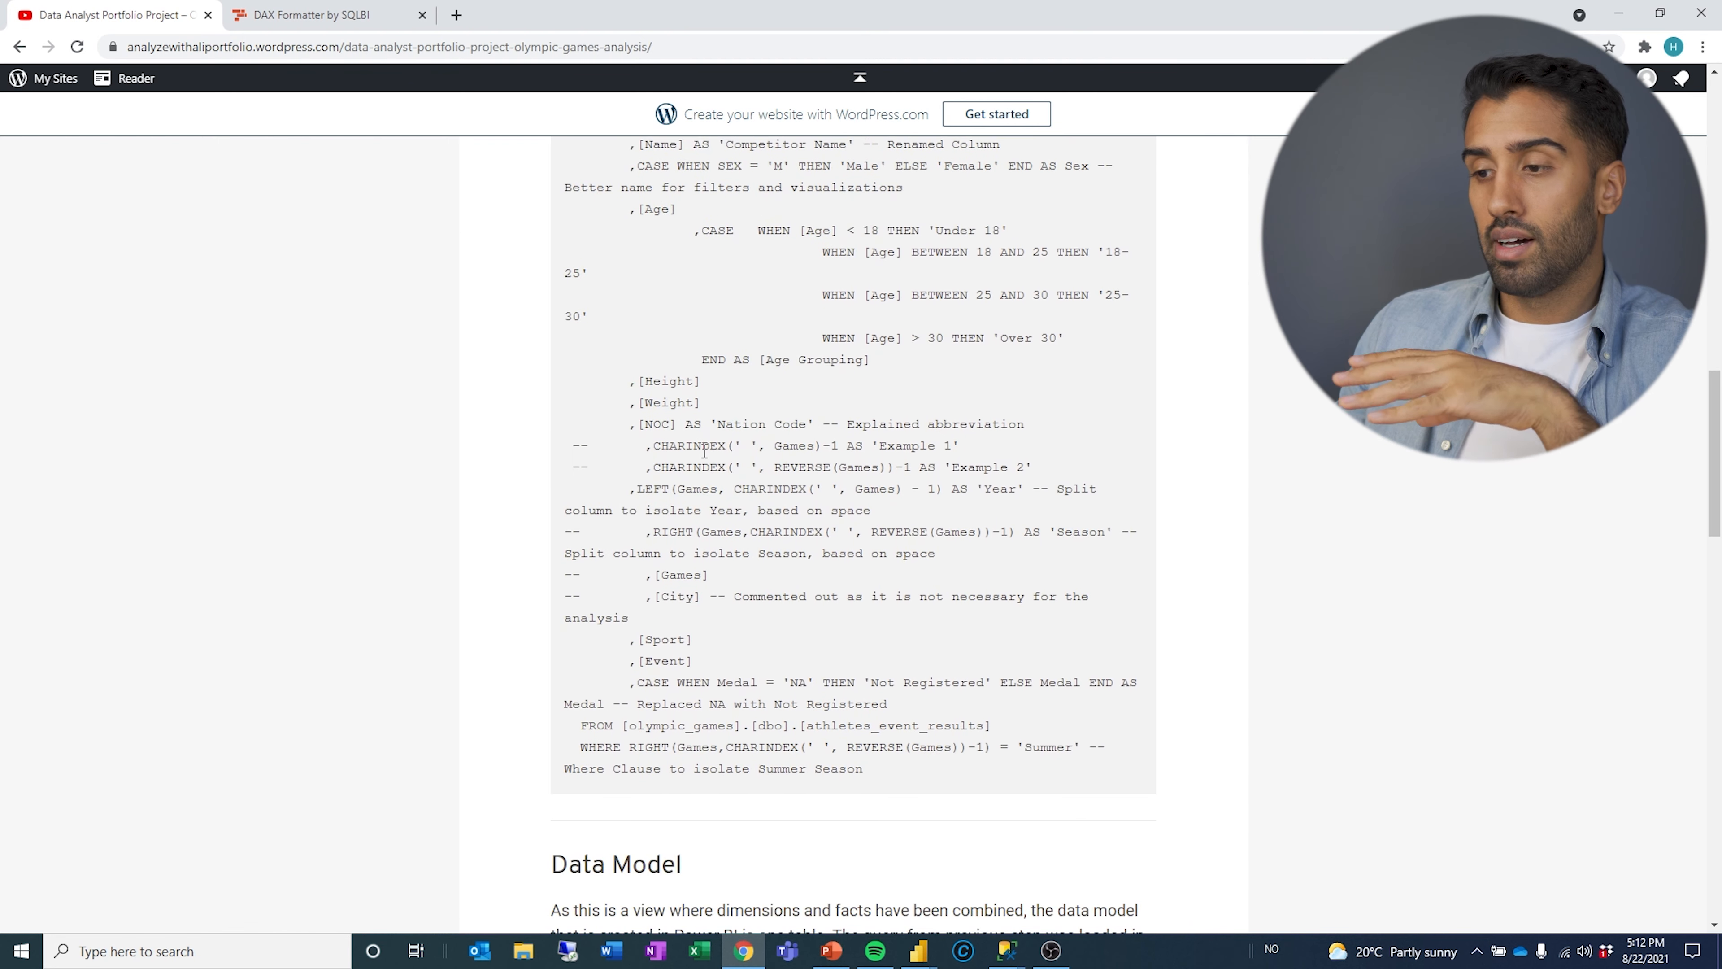
scroll(710, 450, up, 2)
Examine the portfolio page's Data Model screenshot and the DAX measures listed under Calculations.
scroll(710, 451, down, 6)
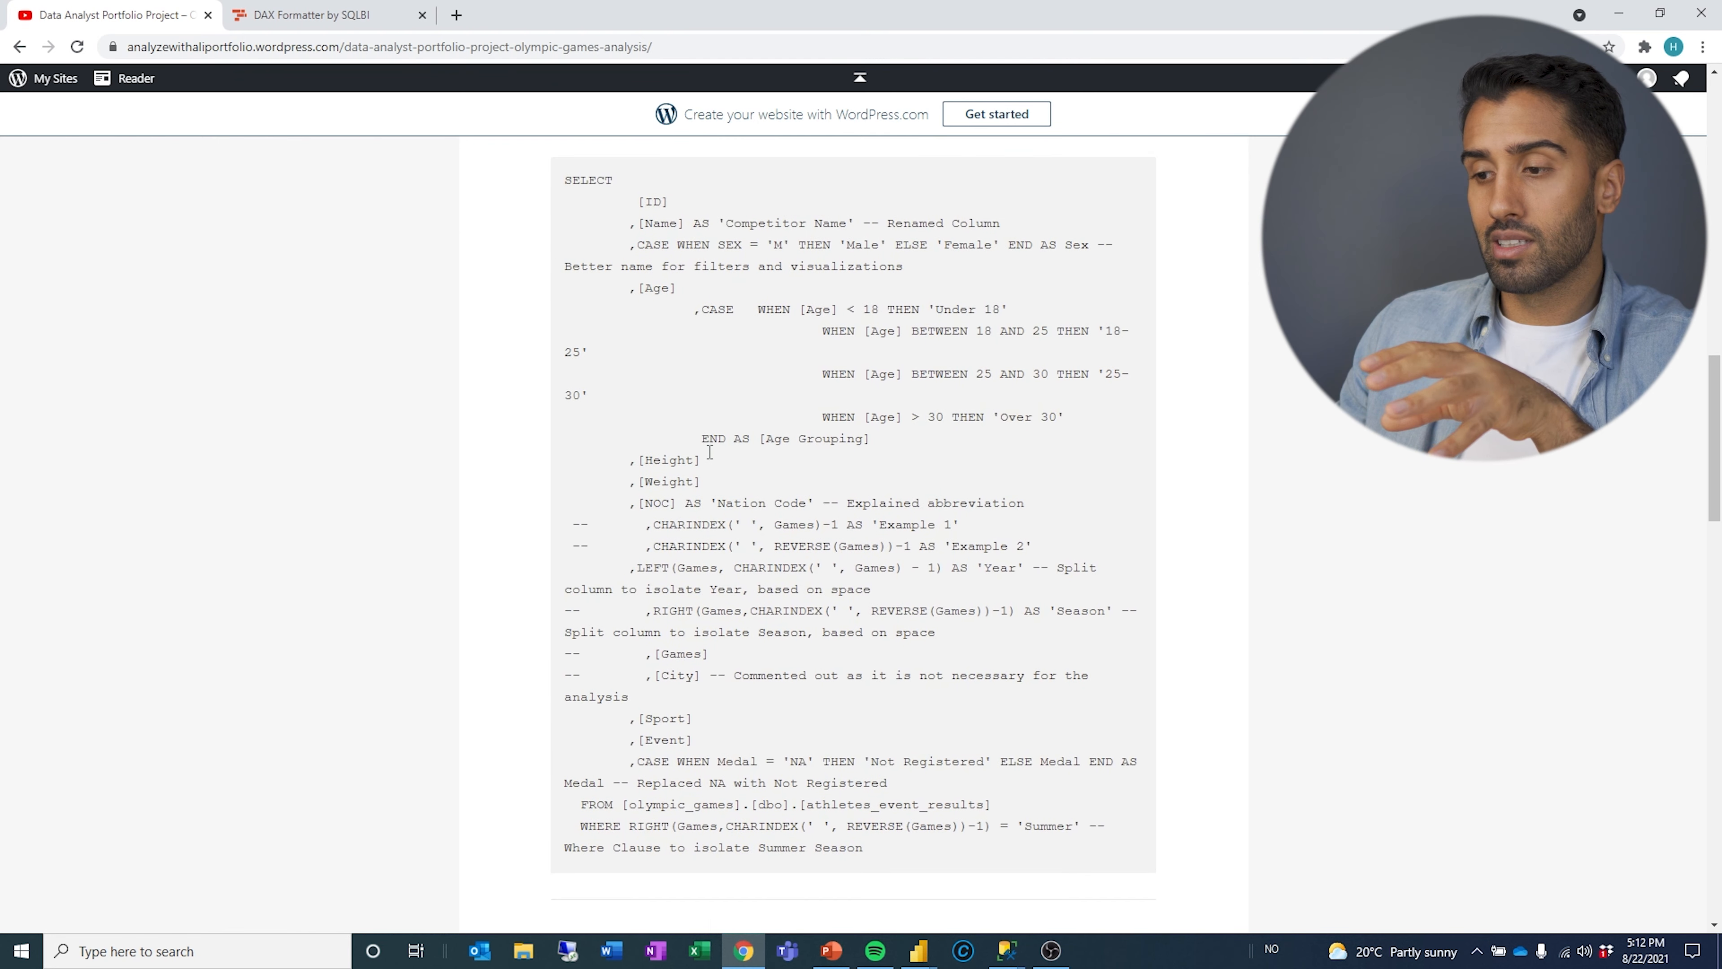
scroll(708, 453, down, 5)
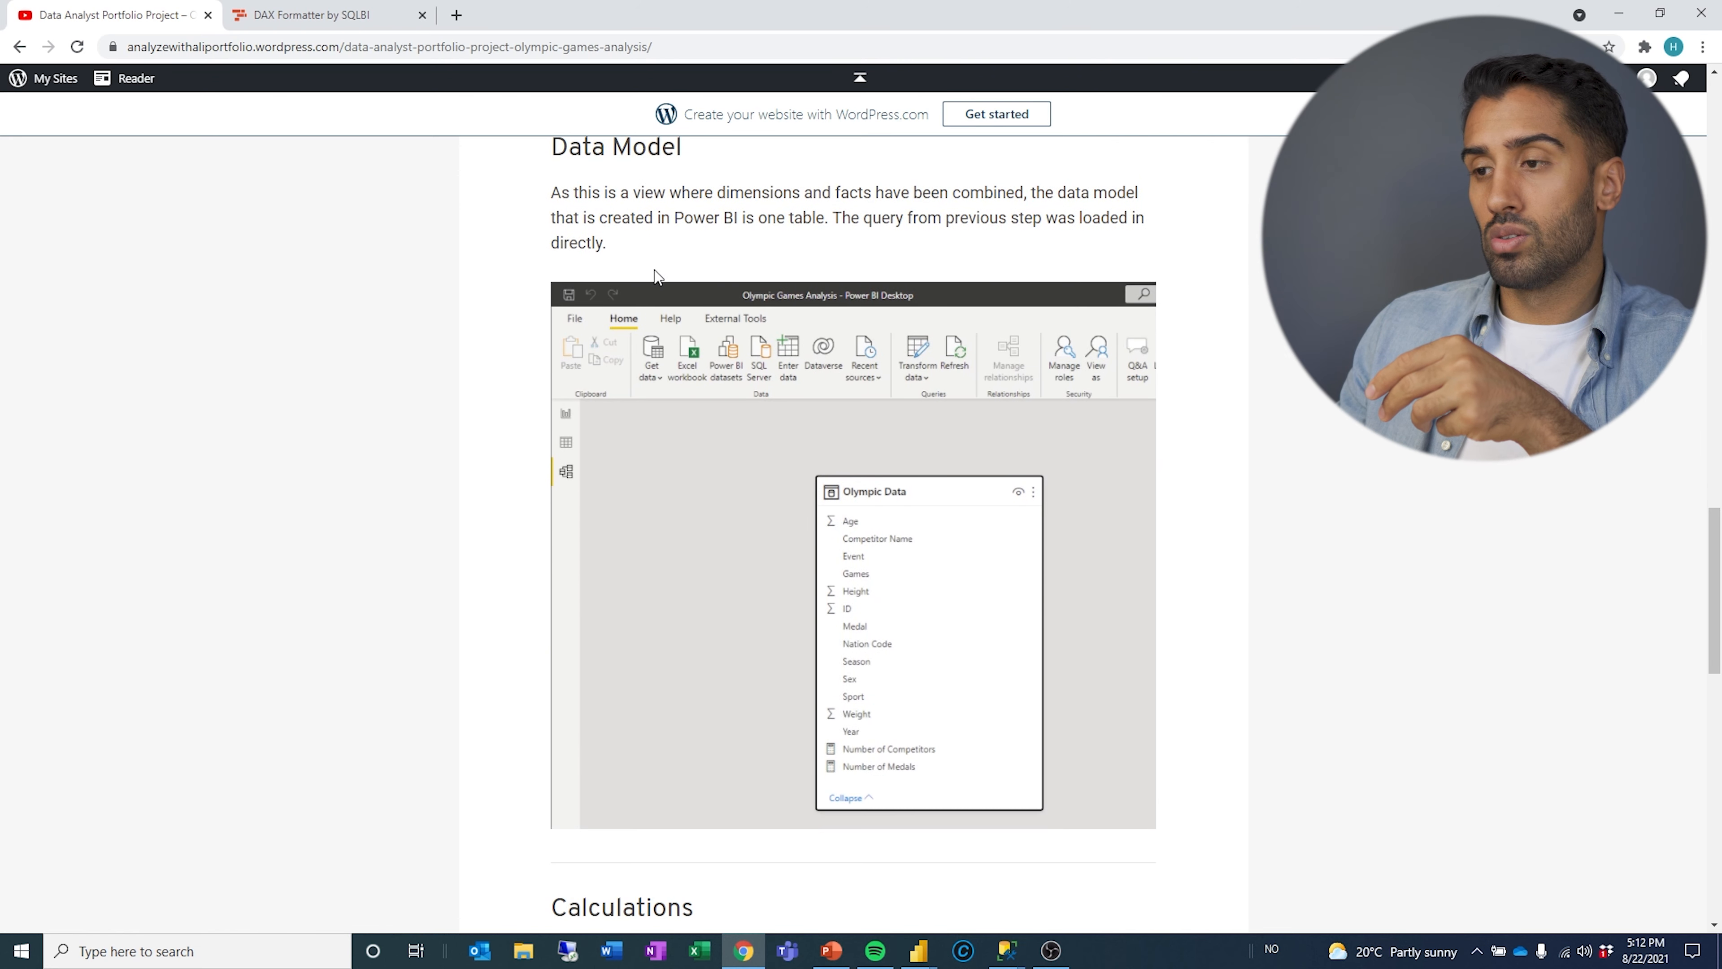
scroll(551, 311, up, 1)
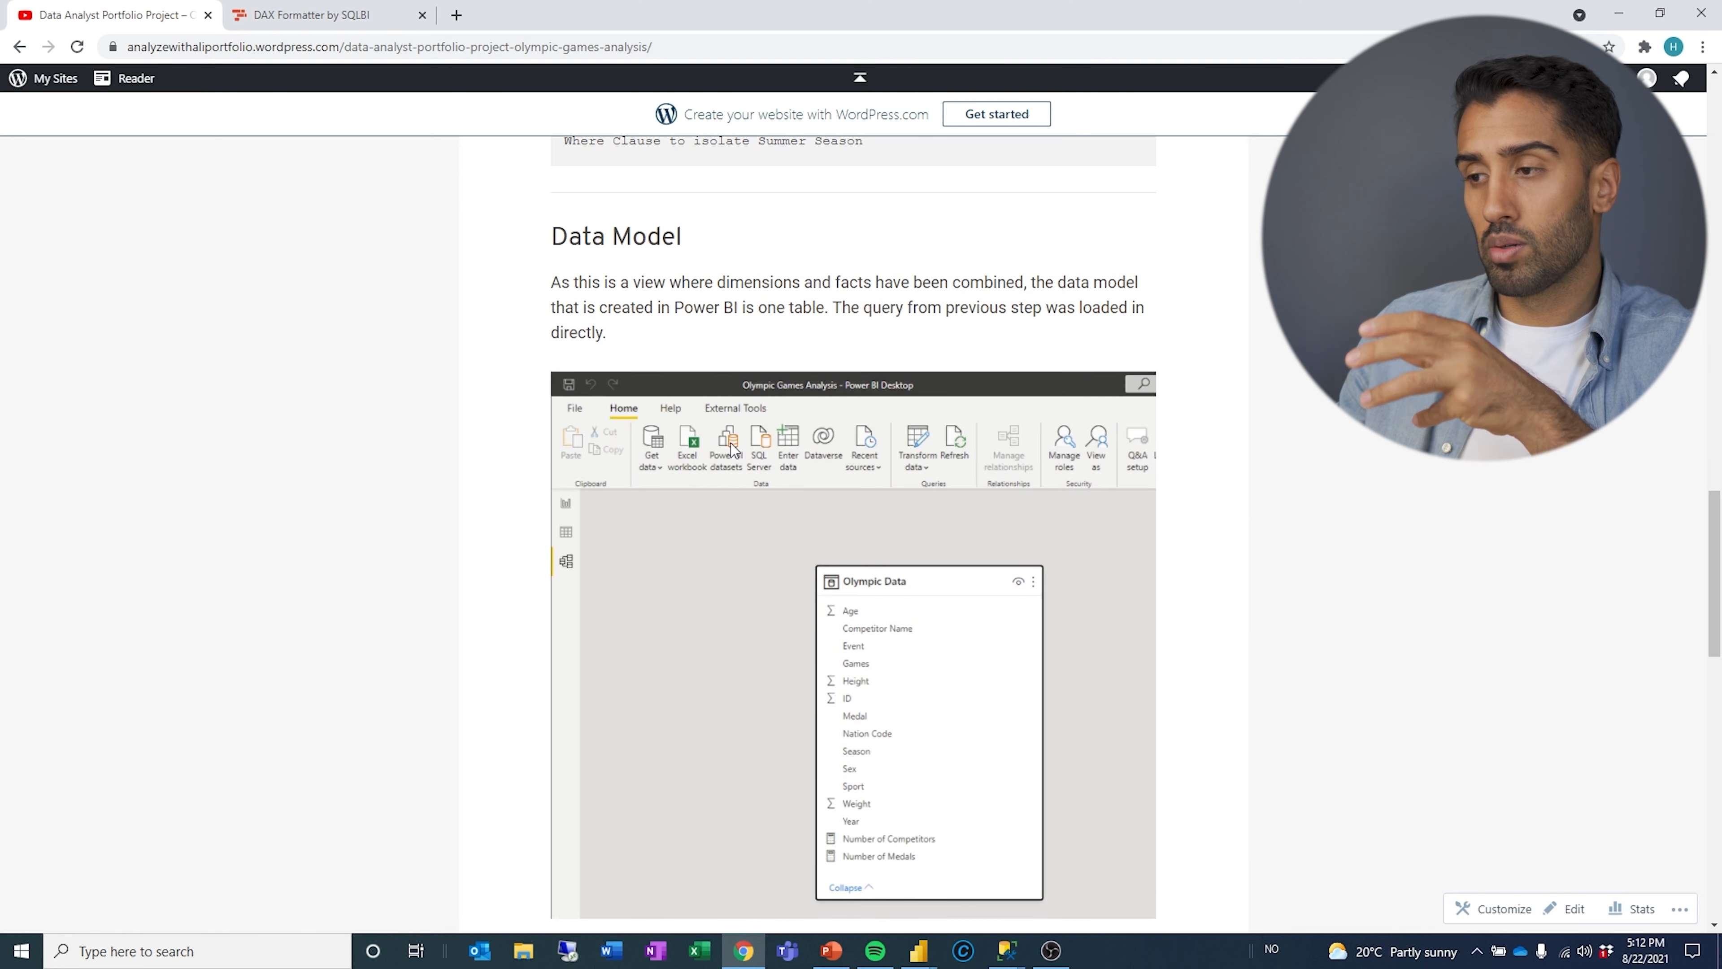
scroll(731, 448, down, 5)
scroll(730, 446, down, 2)
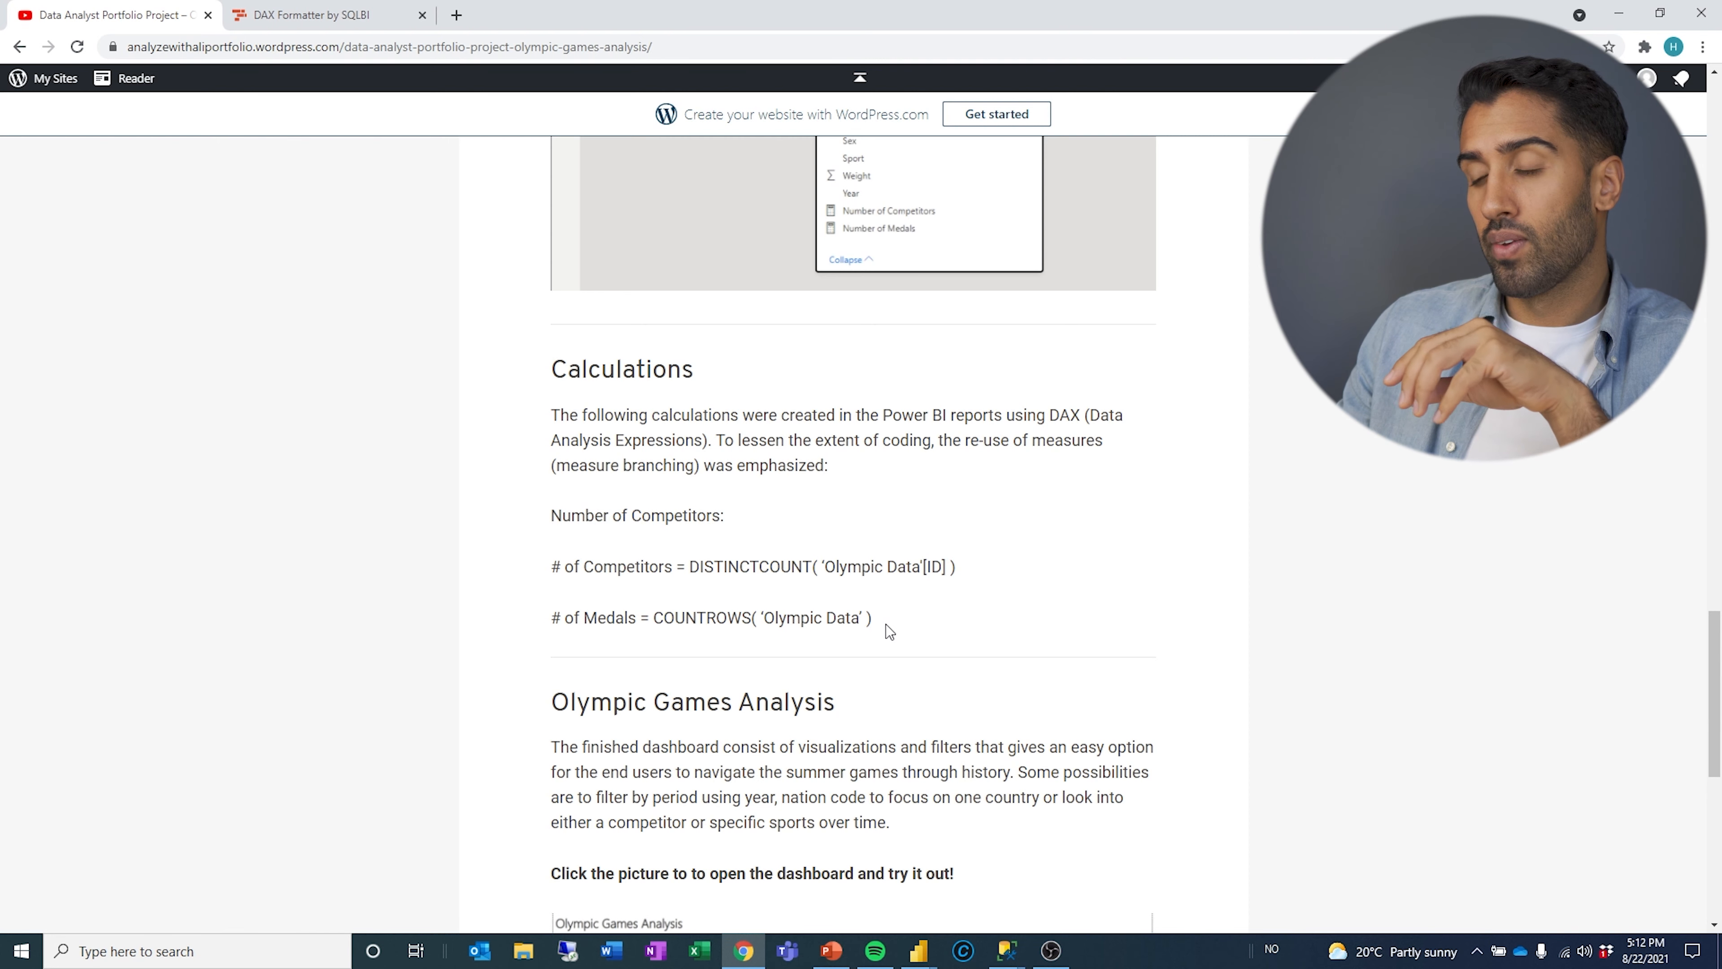
Open the live dashboard from the picture in the page's Olympic Games Analysis section, and close its browser tab after viewing it.
scroll(885, 625, down, 6)
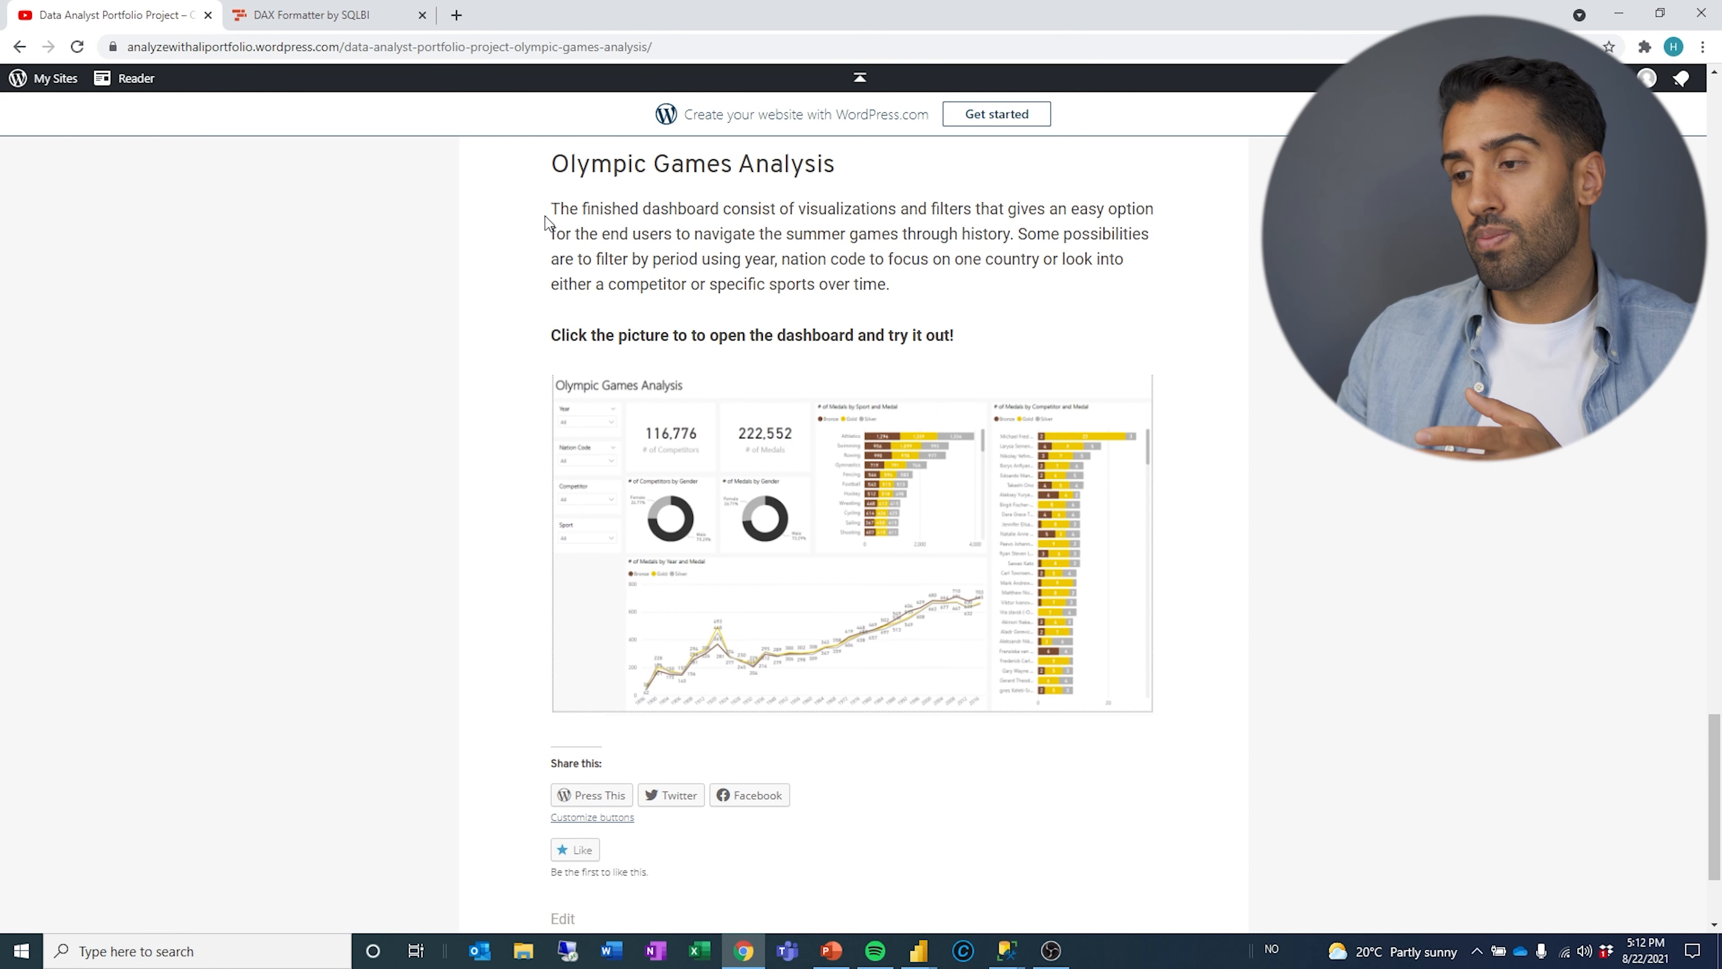
click(697, 542)
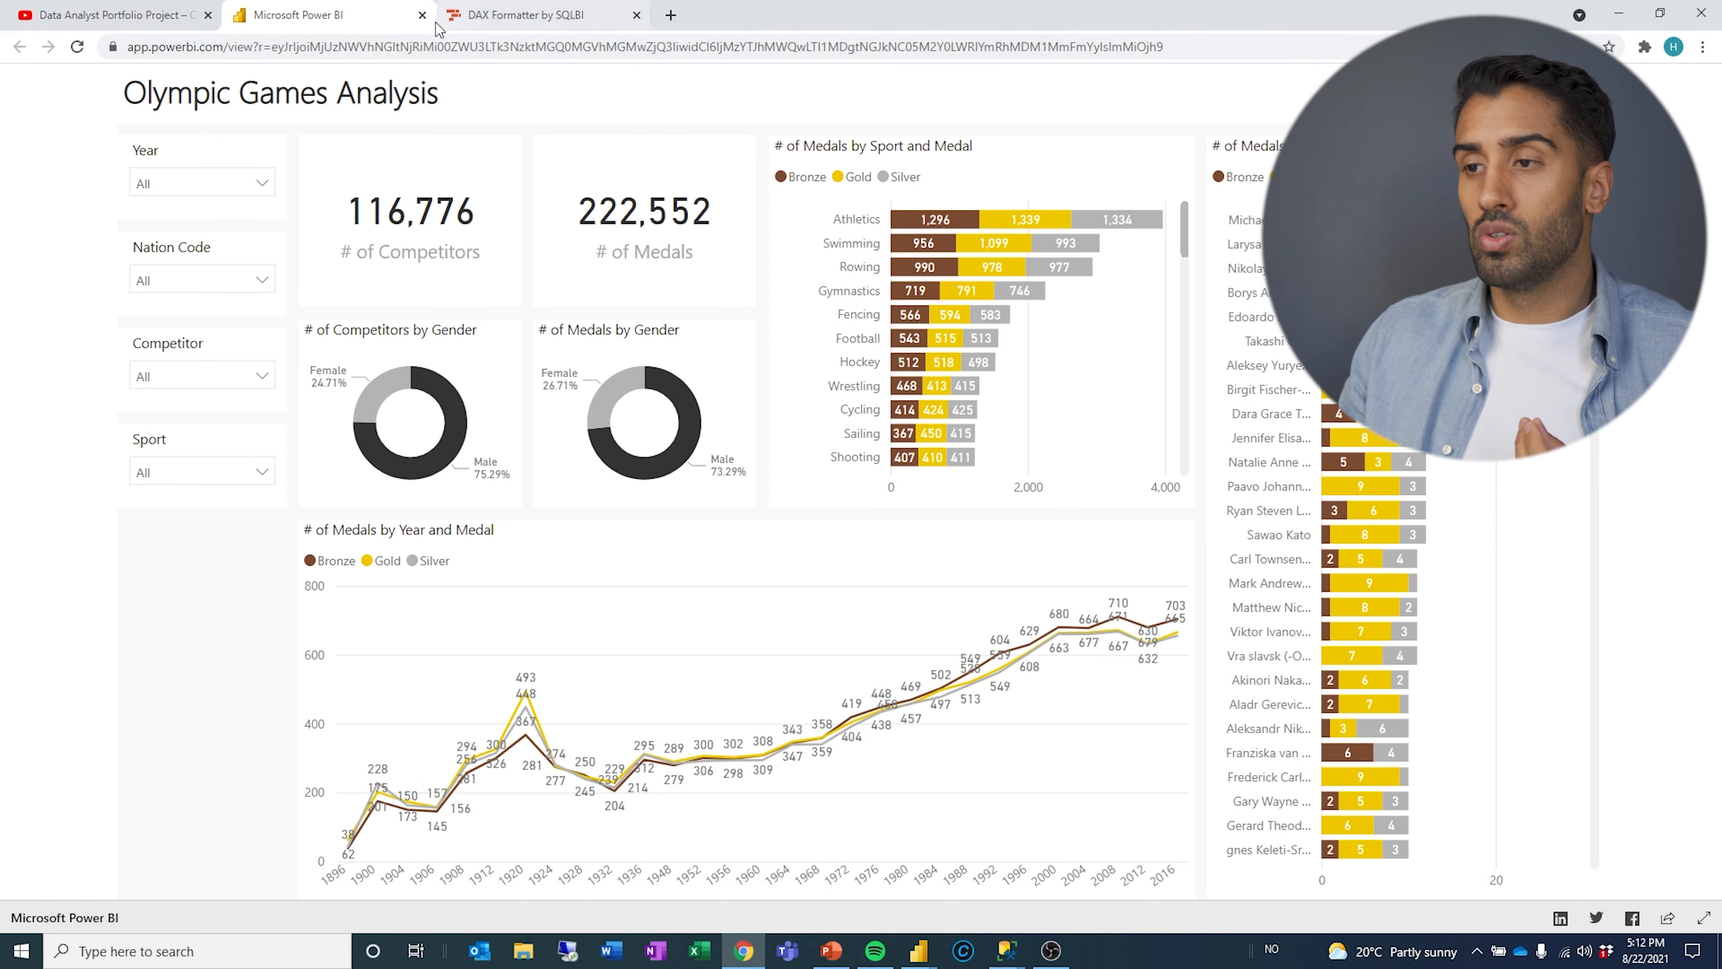
click(421, 15)
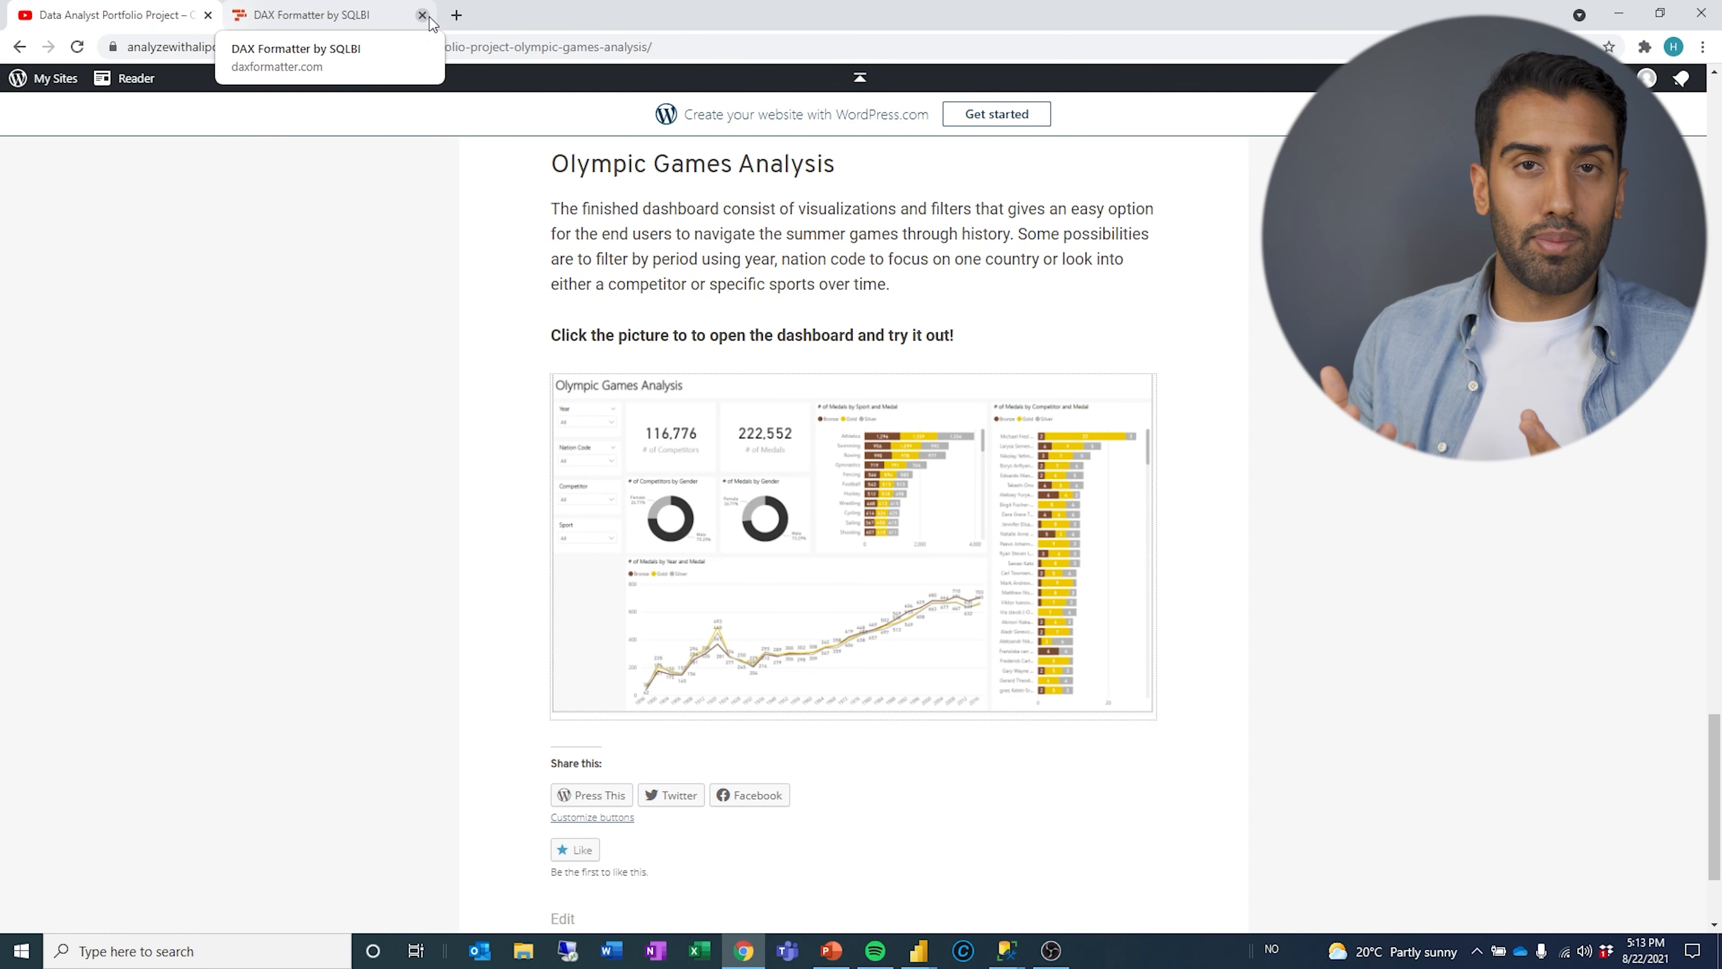
Review the project page once more from the title images through the SQL query to the linked dashboard picture.
scroll(528, 500, up, 15)
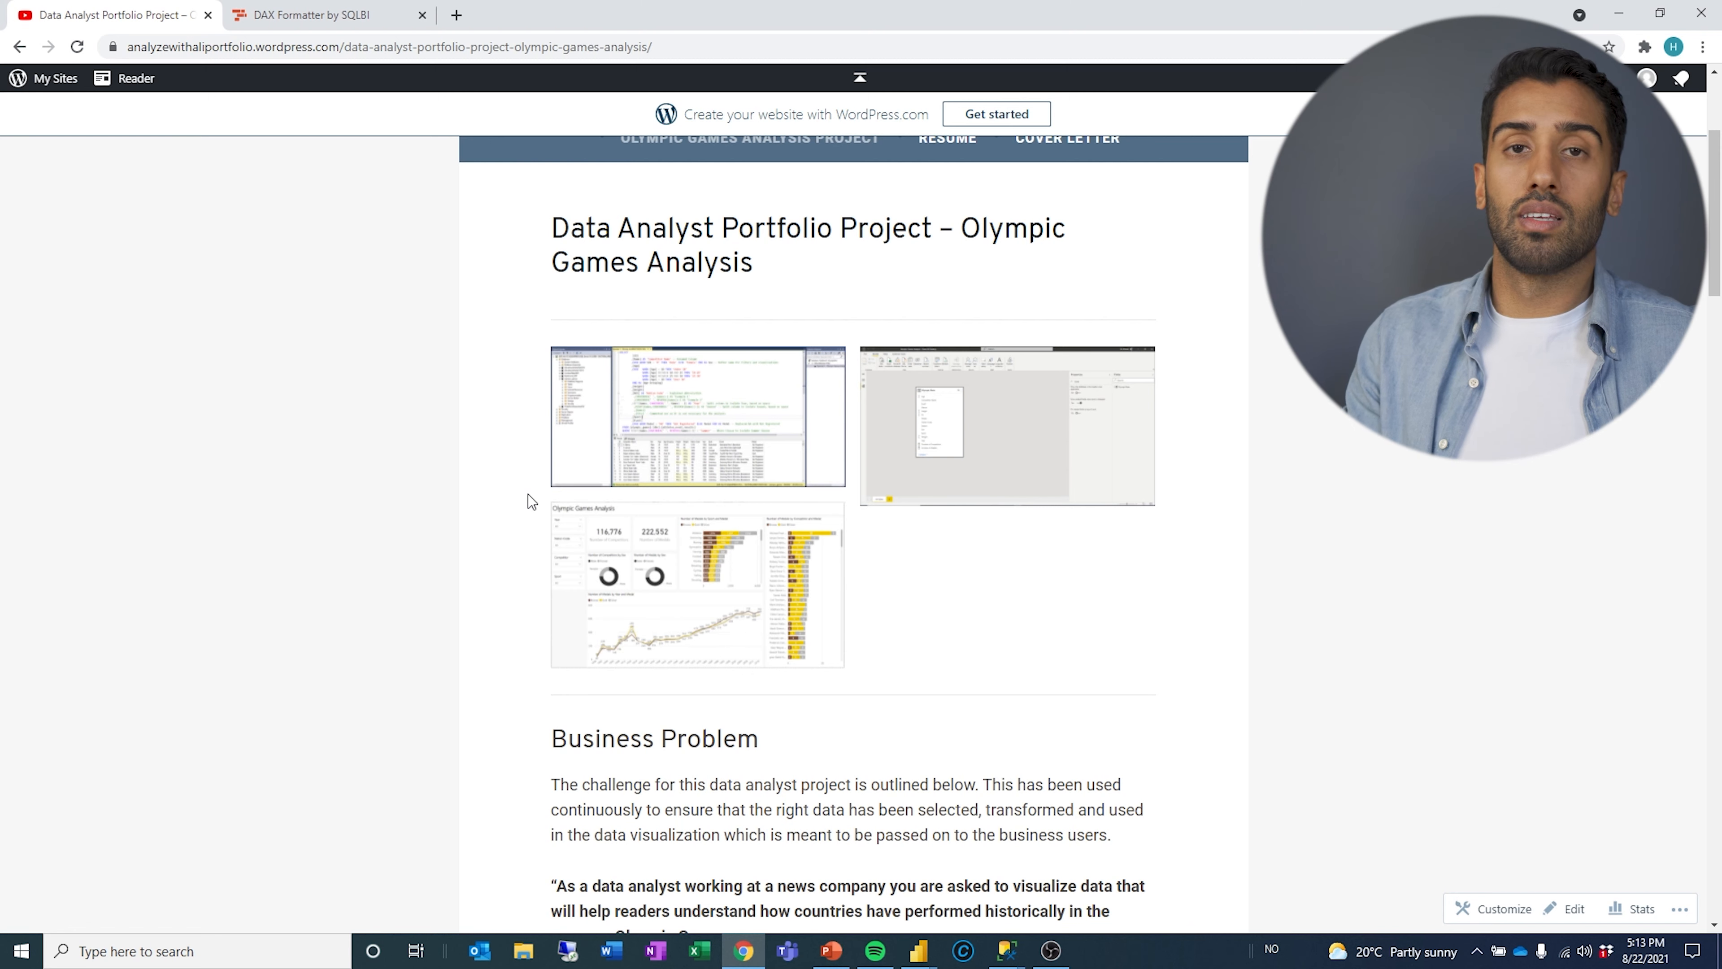
scroll(530, 502, down, 6)
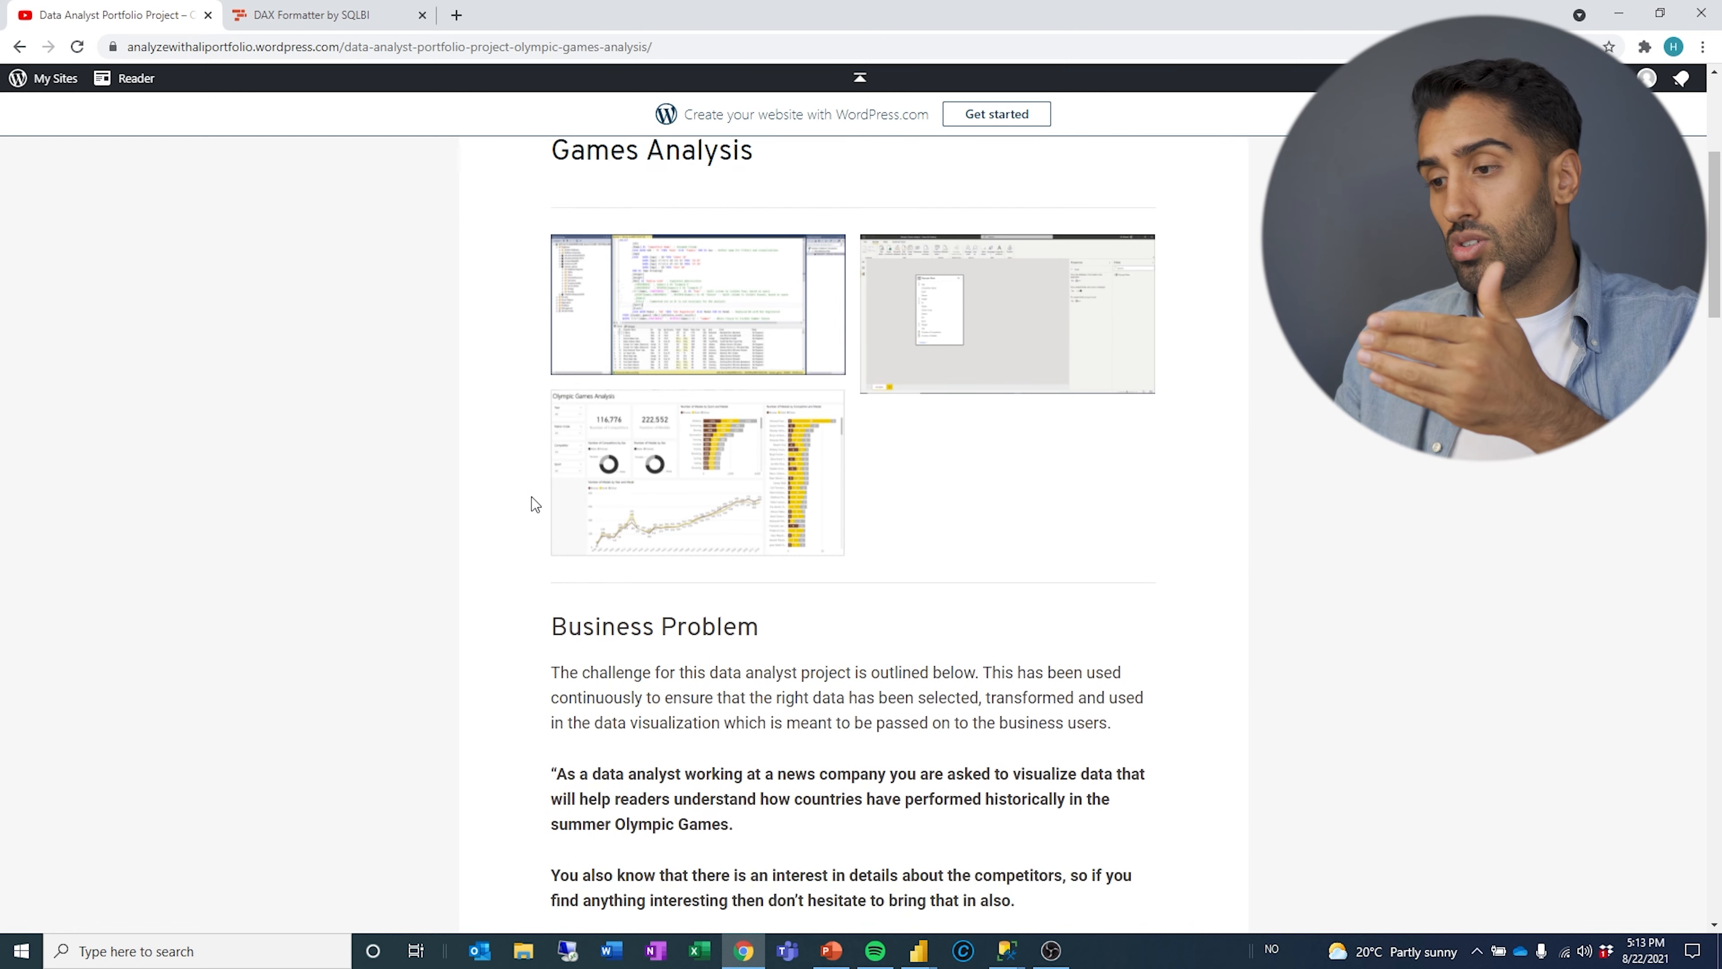
scroll(532, 520, down, 2)
scroll(530, 516, down, 15)
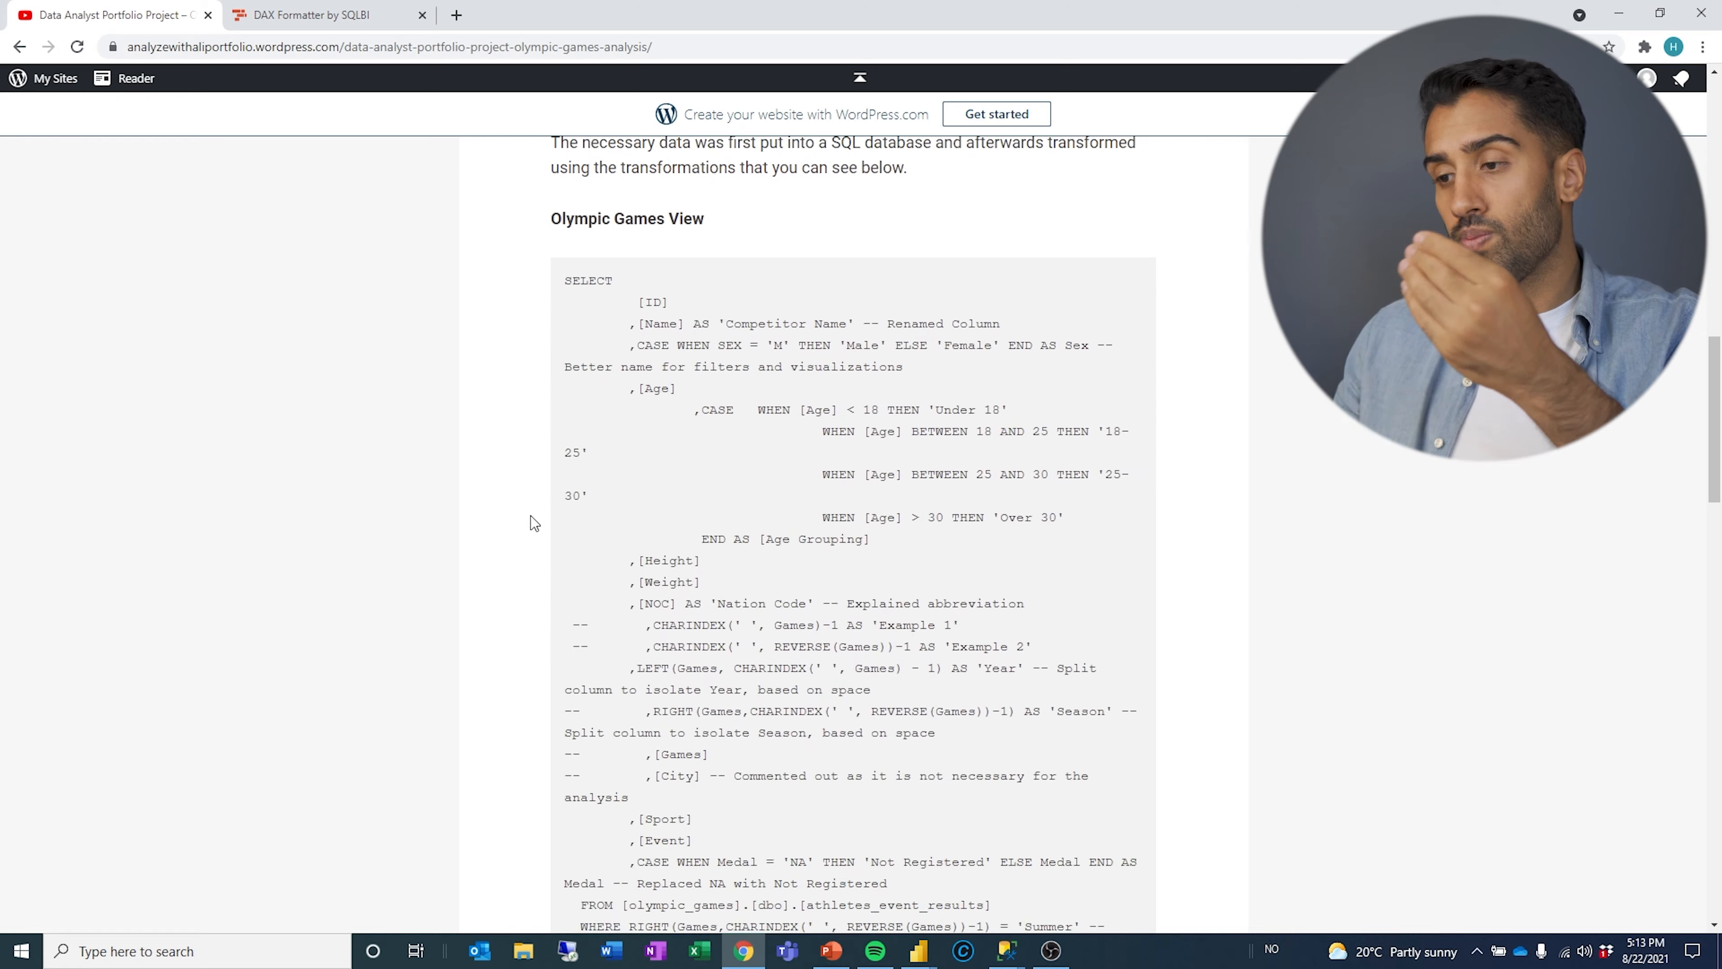
scroll(531, 518, down, 6)
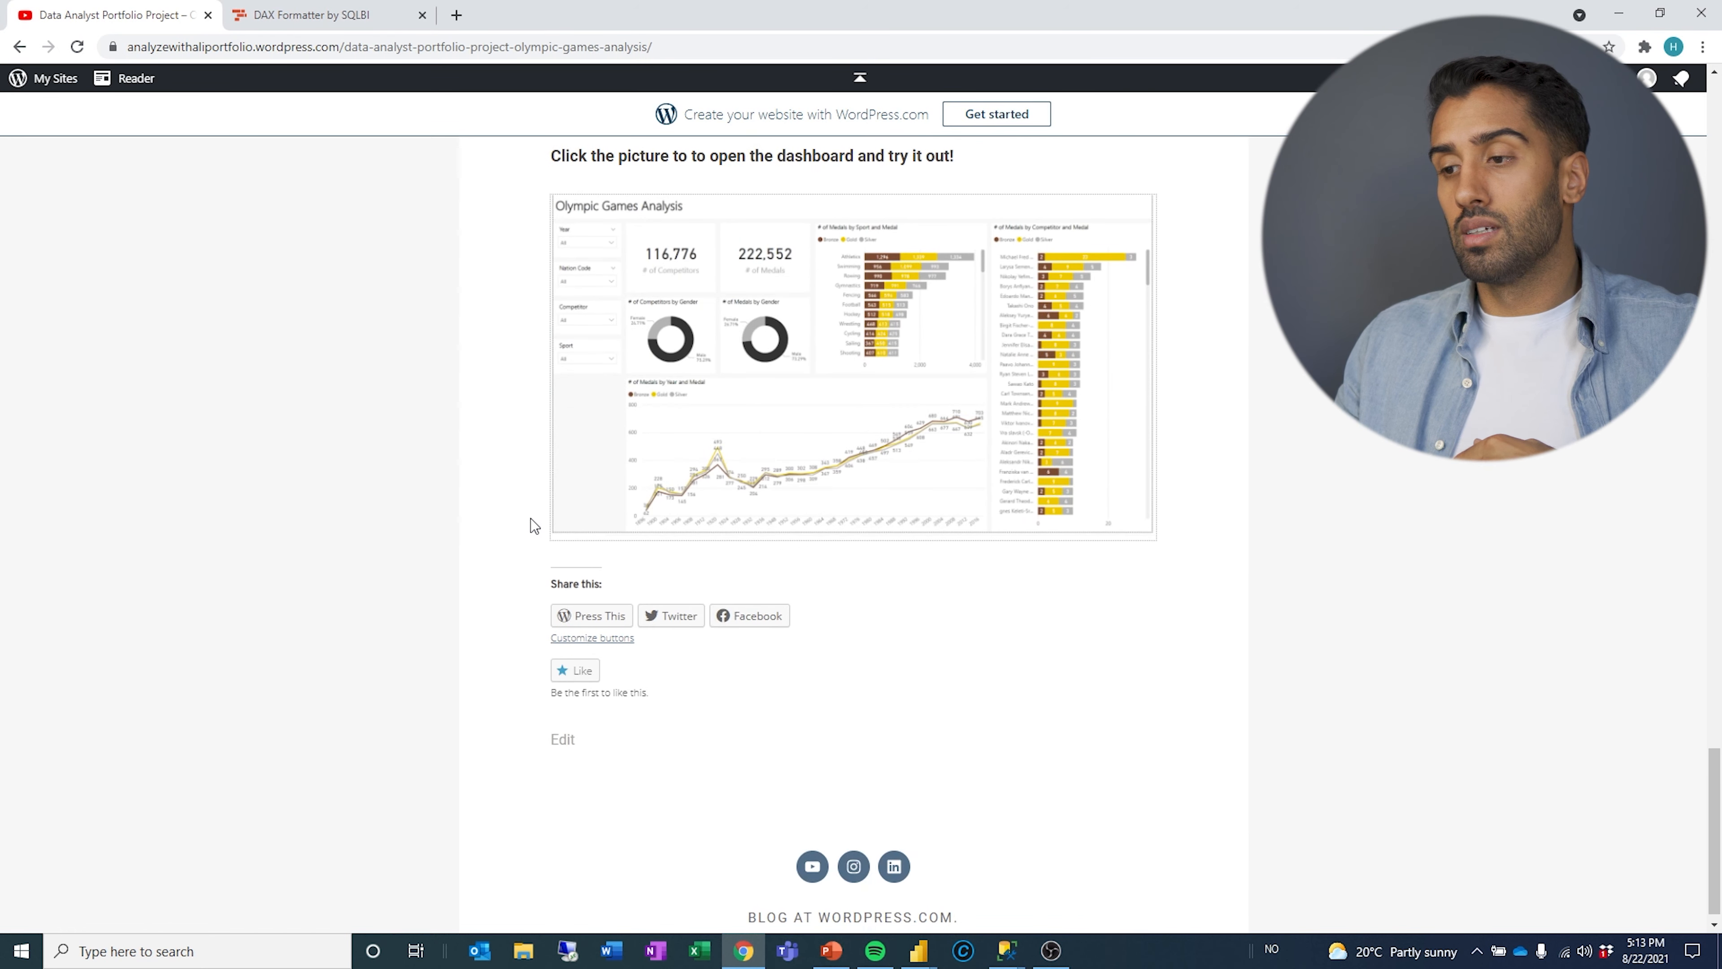
scroll(531, 518, up, 3)
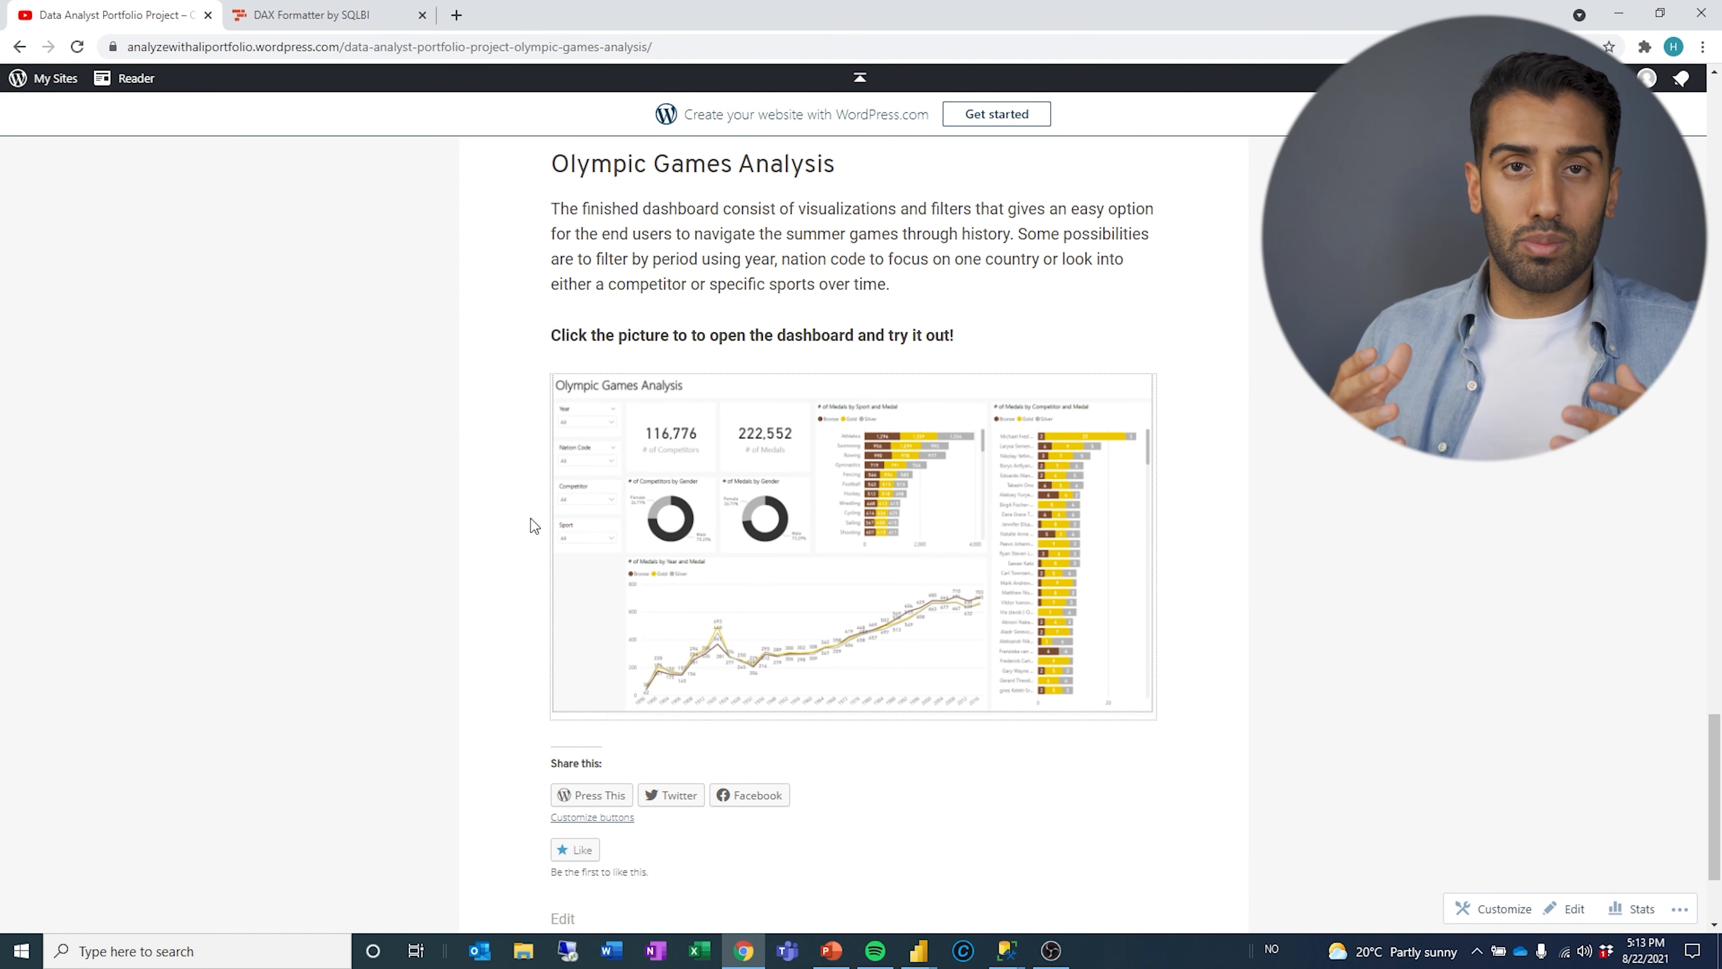